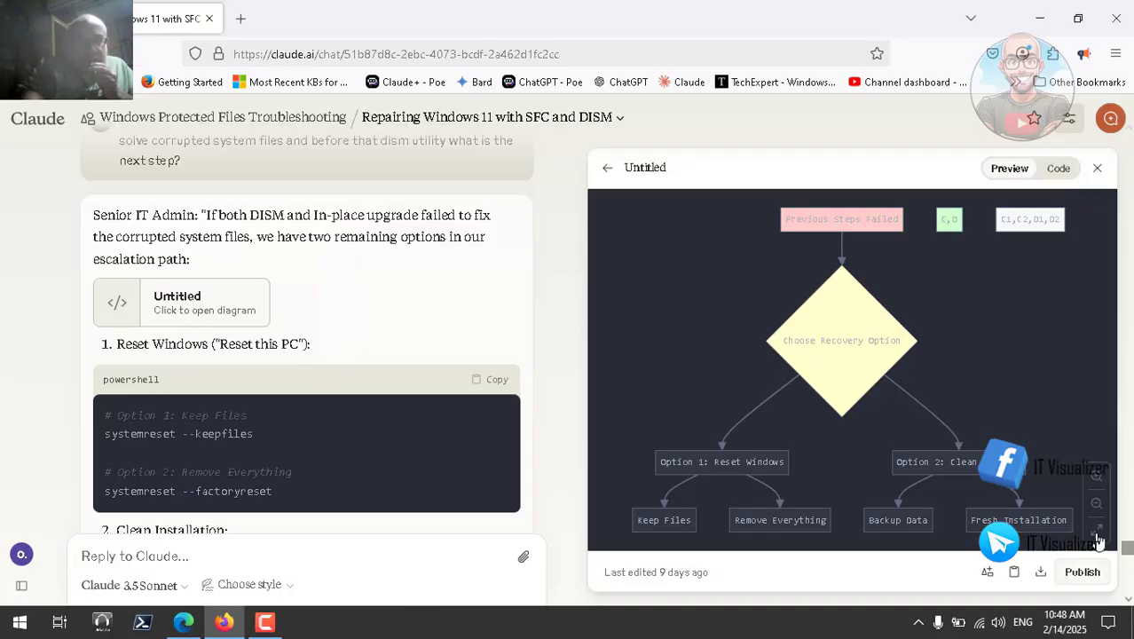
Examine the recovery options diagram at full-screen size, and read the Reset Windows and Clean Installation instructions in the chat
left_click(1096, 532)
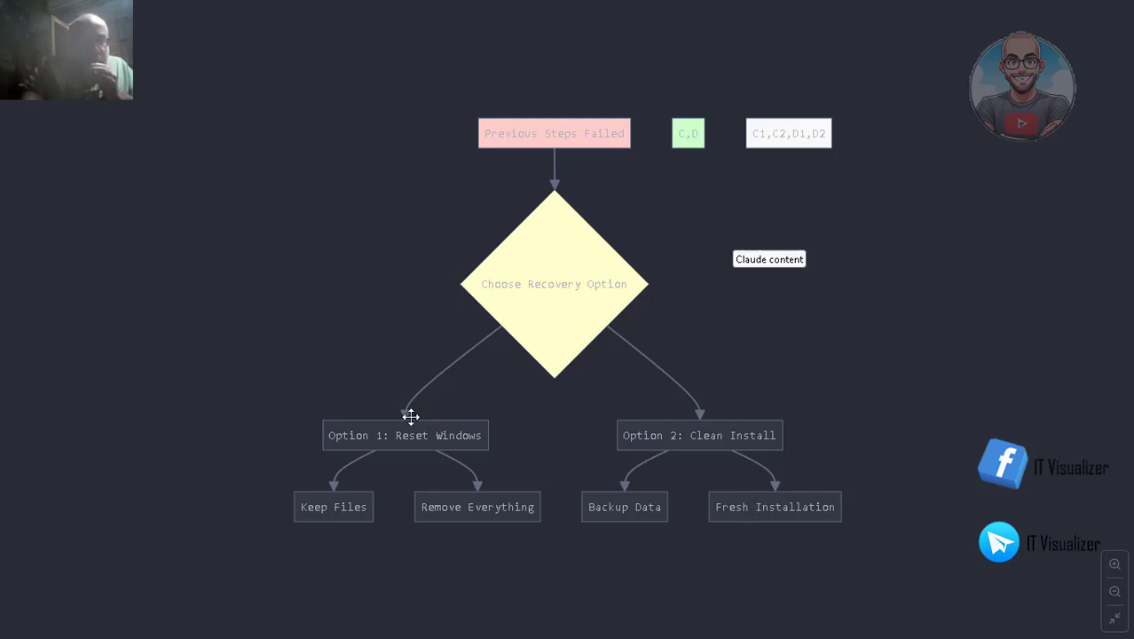
left_click(1116, 620)
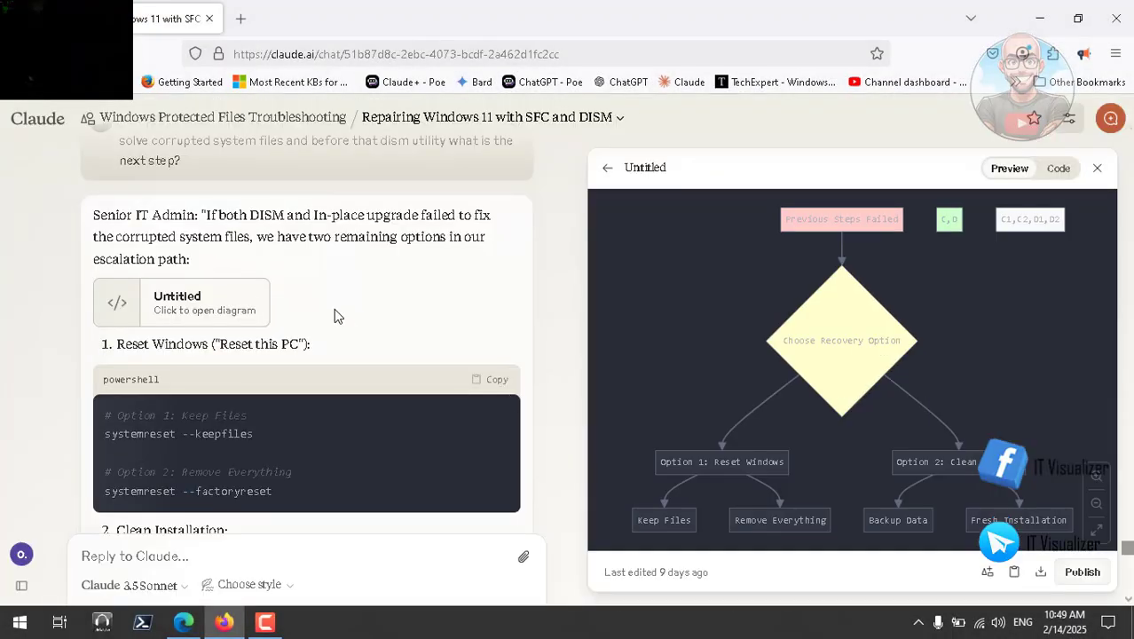
scroll(355, 329, "down", 2)
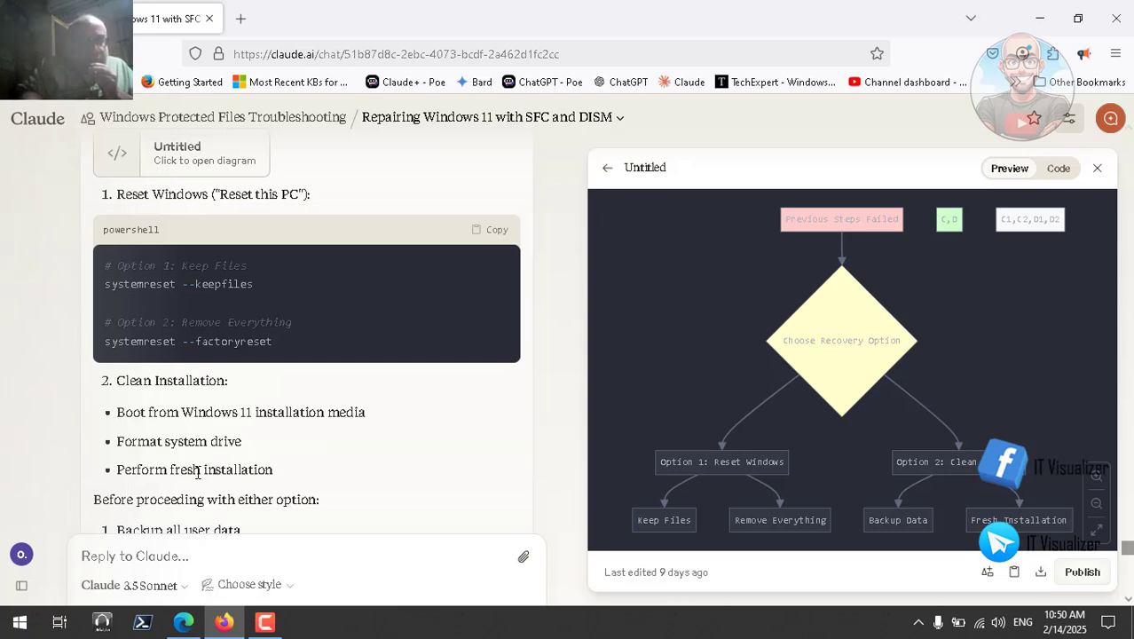
scroll(210, 472, "down", 2)
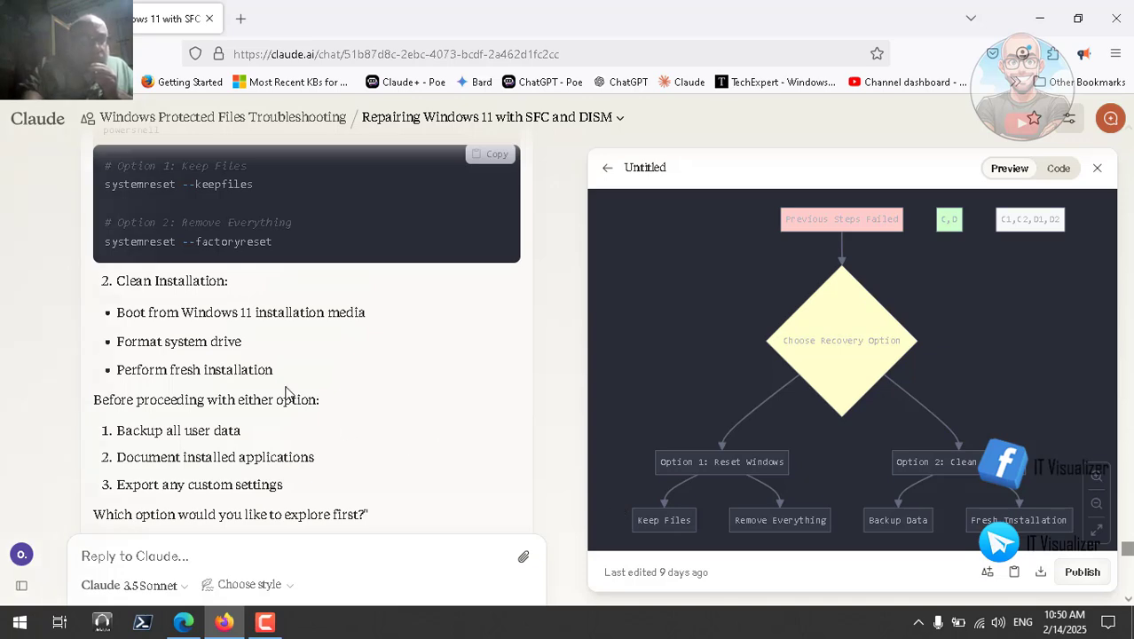
scroll(263, 340, "down", 2)
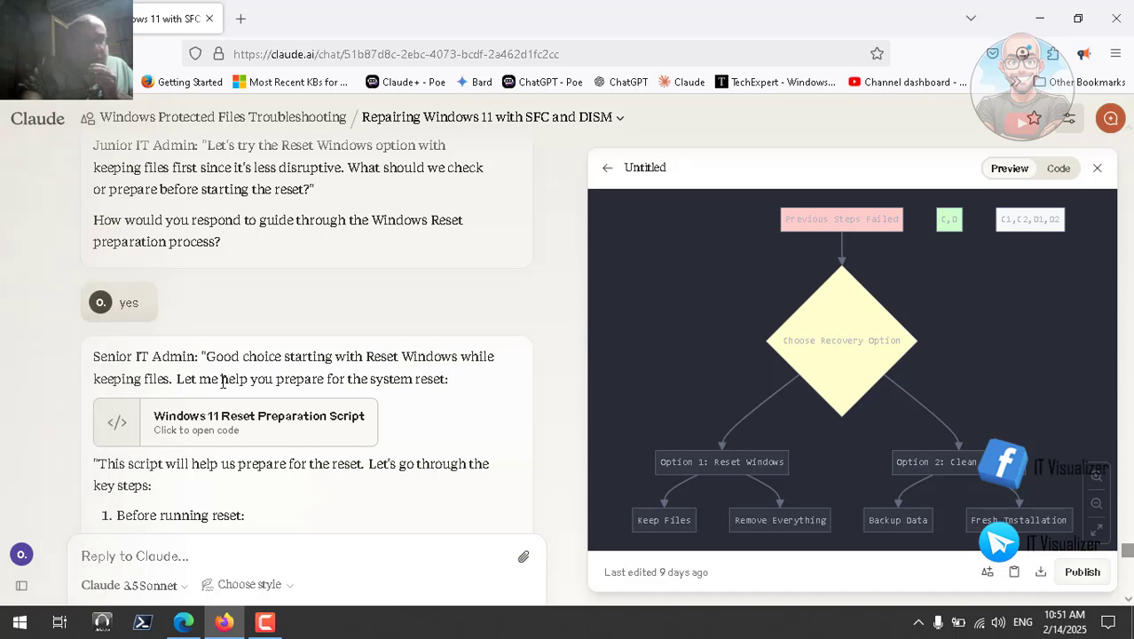
Open the Windows 11 Reset Preparation Script and review its System Information Collection section from the beginning
left_click(312, 429)
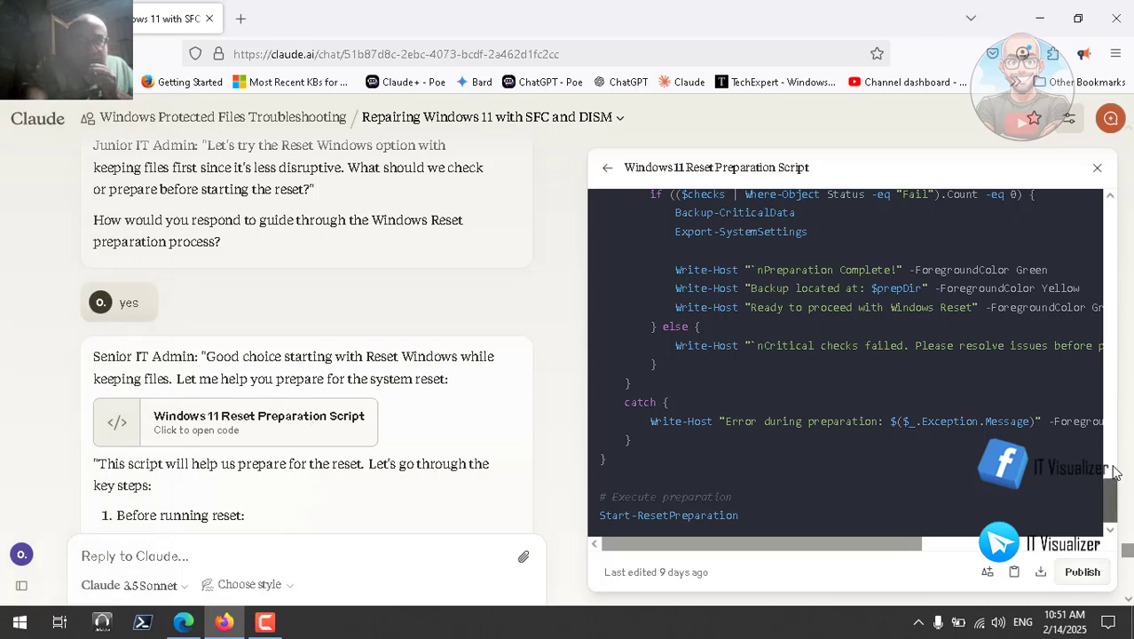
left_click_drag(1111, 495, 1110, 218)
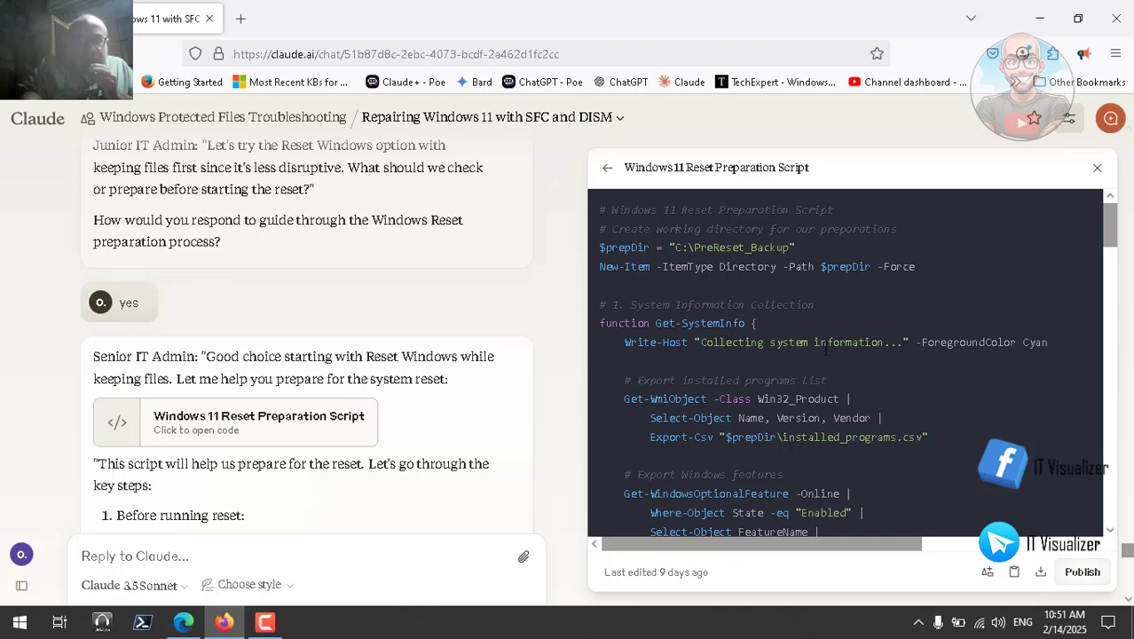
left_click(1109, 530)
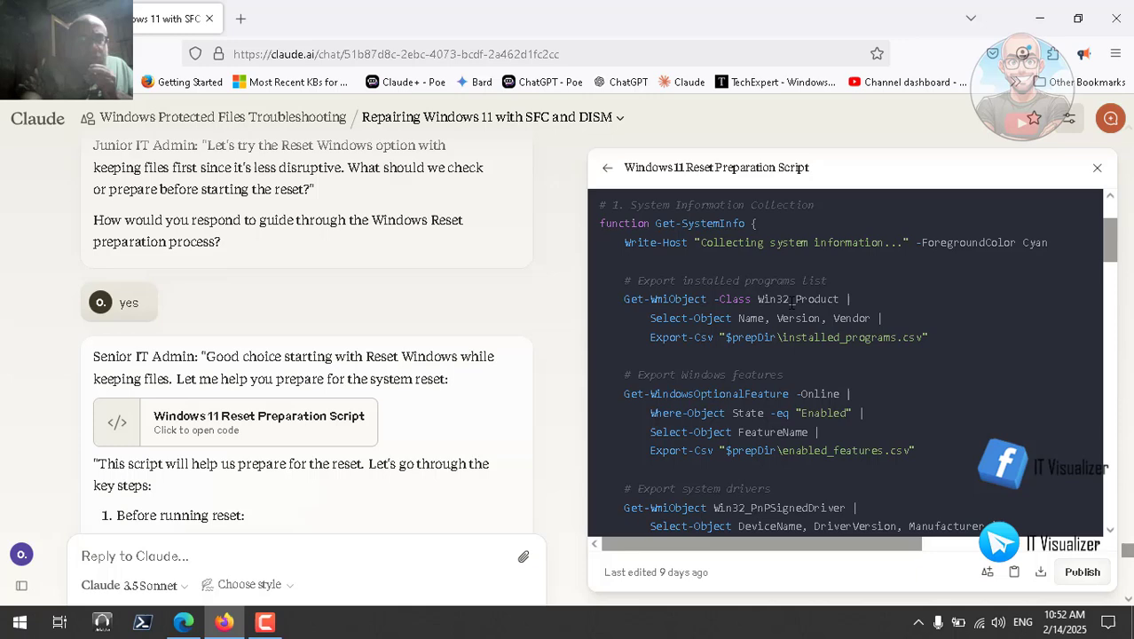
left_click(1110, 530)
scroll(915, 389, "down", 2)
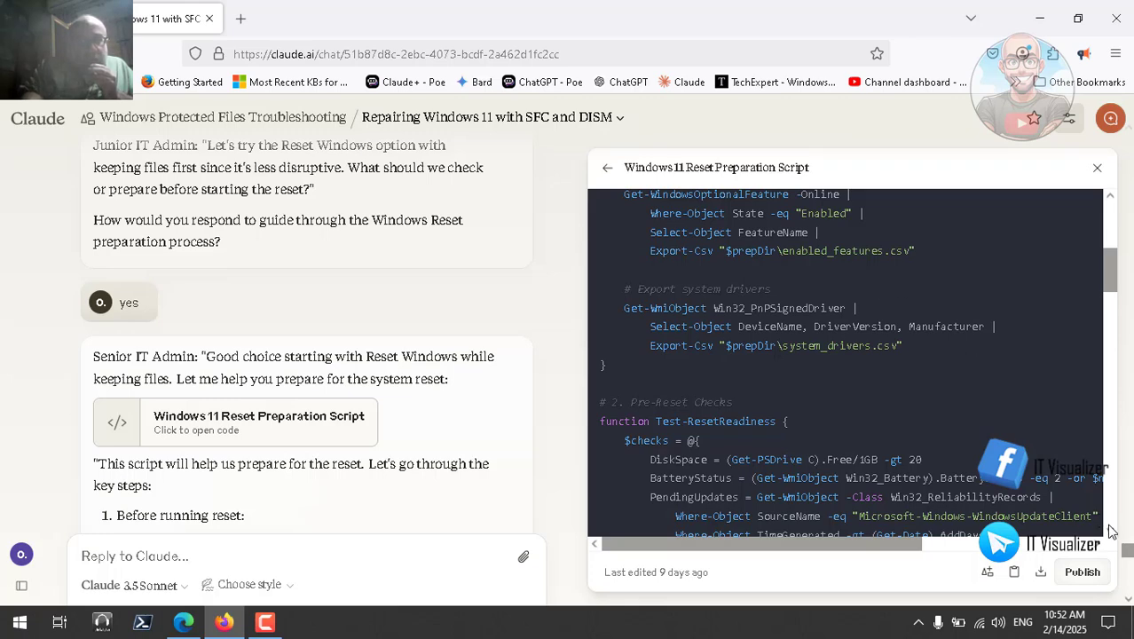
Review the script's Pre-Reset Checks section, including the disk space, power status and pending updates checks
scroll(1111, 531, "down", 2)
scroll(1112, 531, "down", 1)
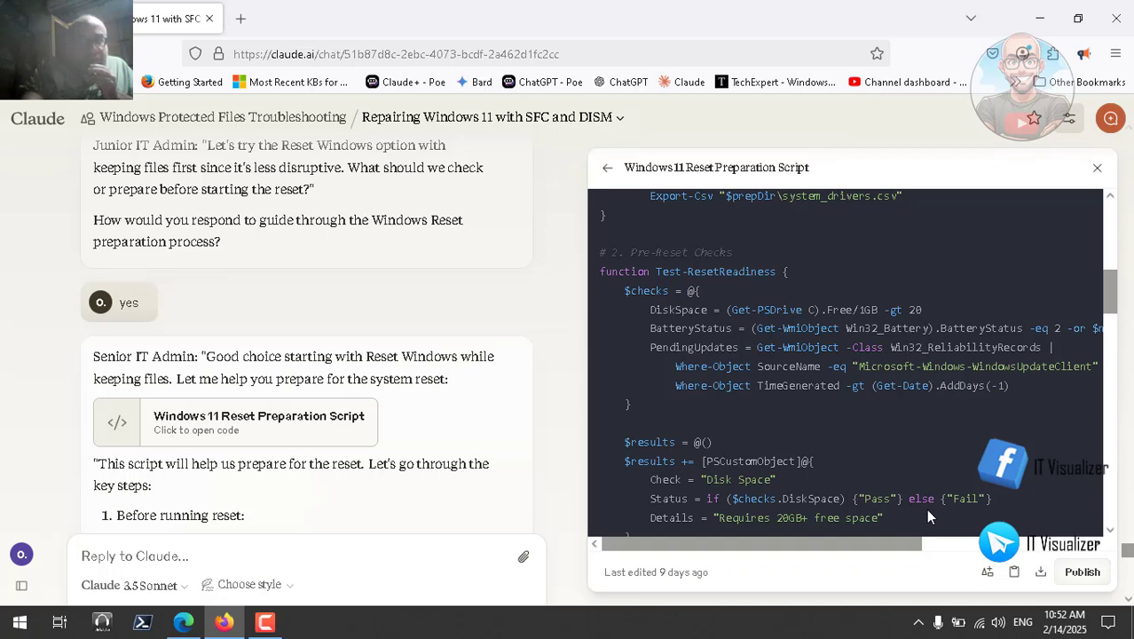
left_click(1095, 543)
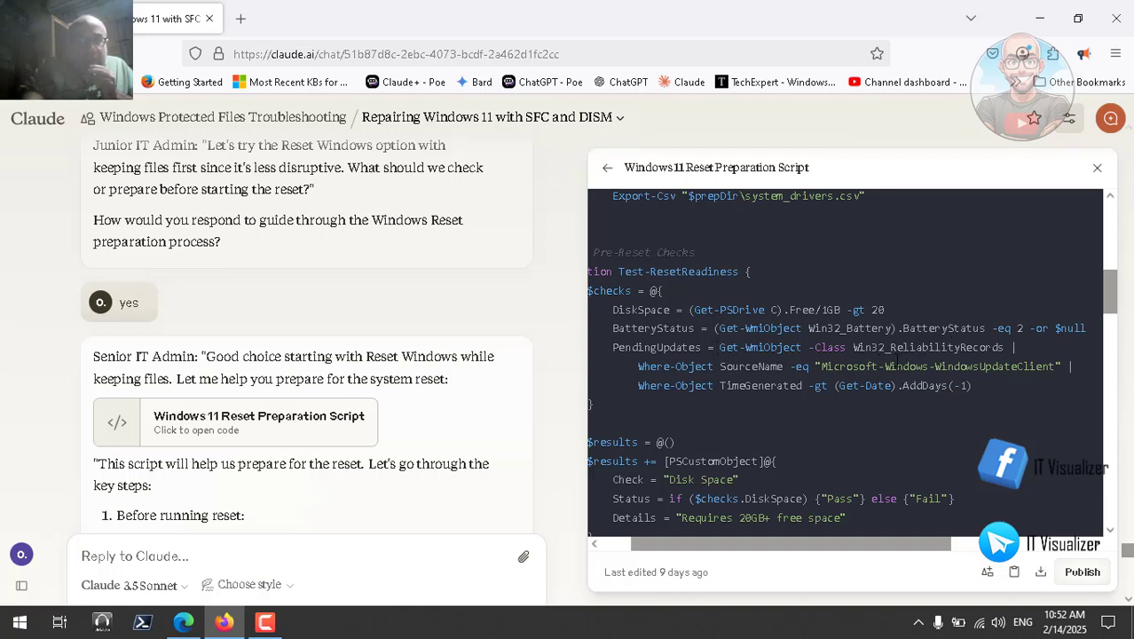
left_click(624, 547)
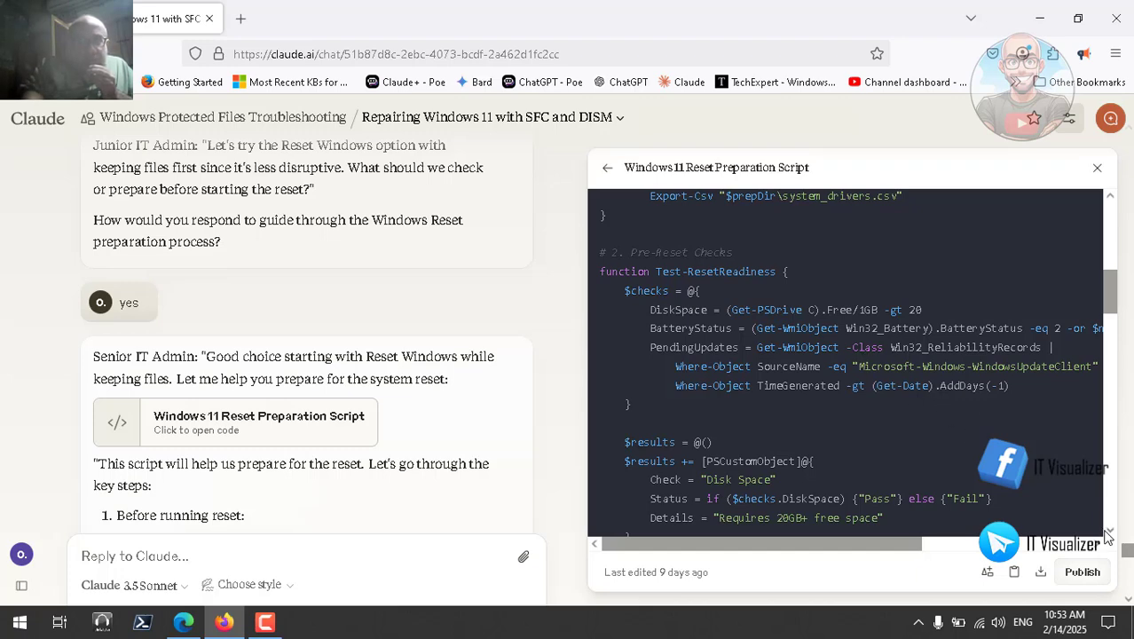
scroll(1108, 532, "down", 2)
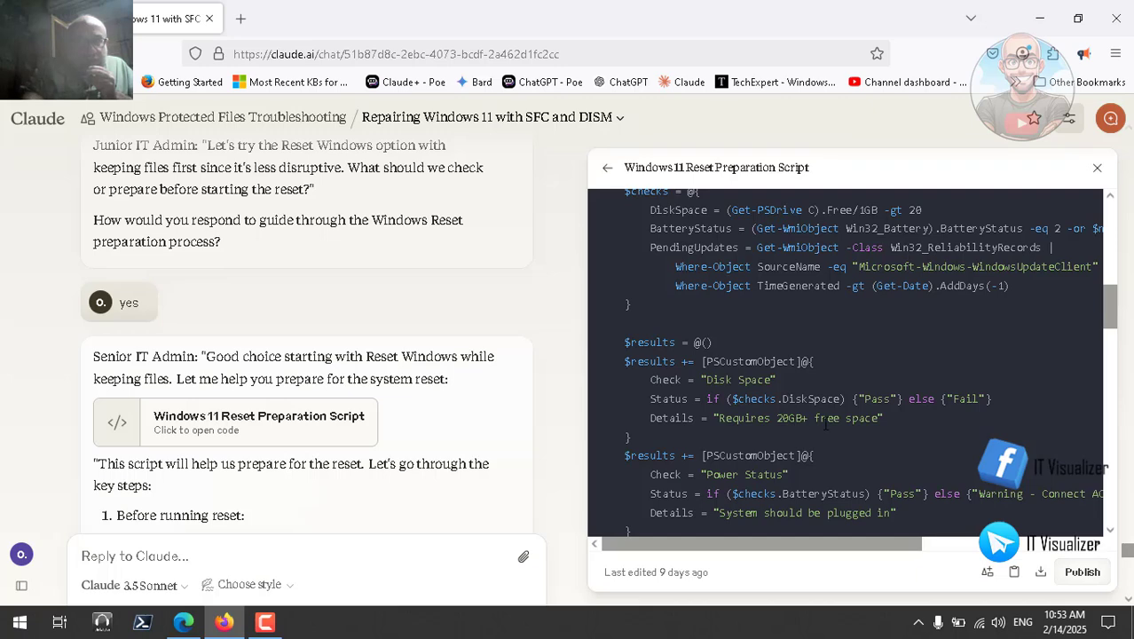
scroll(874, 442, "down", 2)
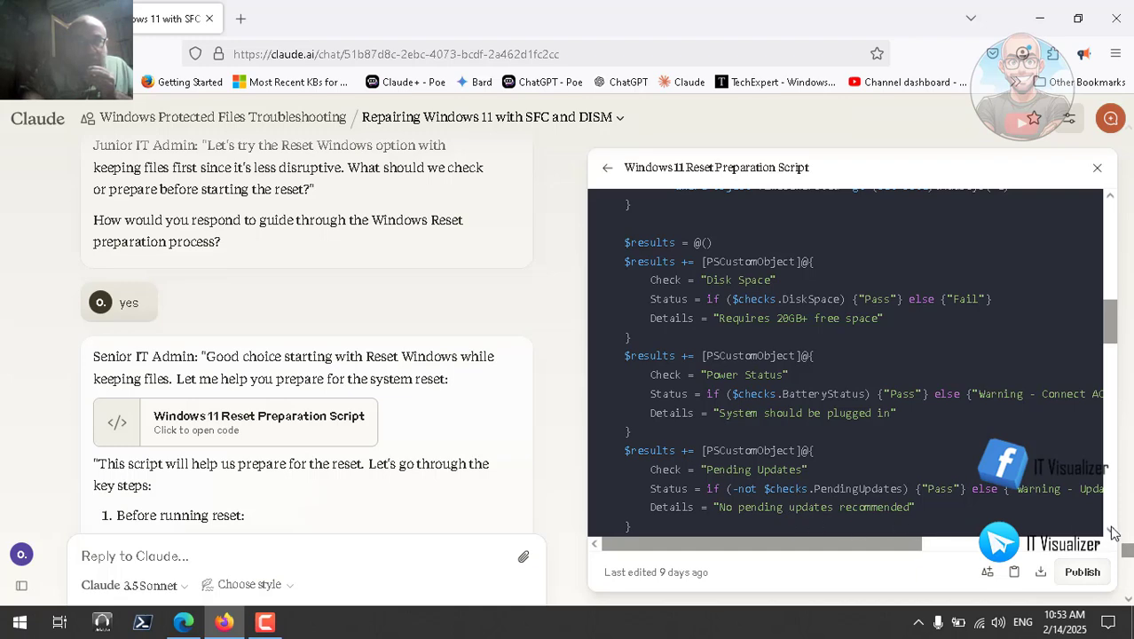
scroll(1112, 532, "down", 3)
scroll(1112, 532, "down", 2)
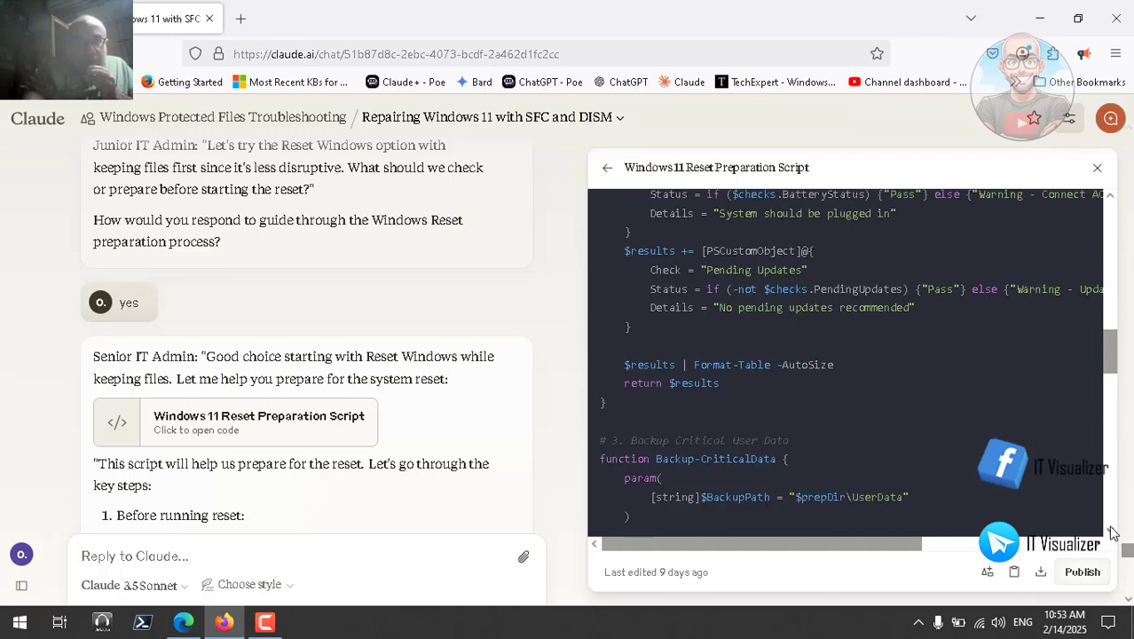
Review the Backup Critical User Data and Export System Settings sections of the reset preparation script
scroll(1113, 533, "down", 2)
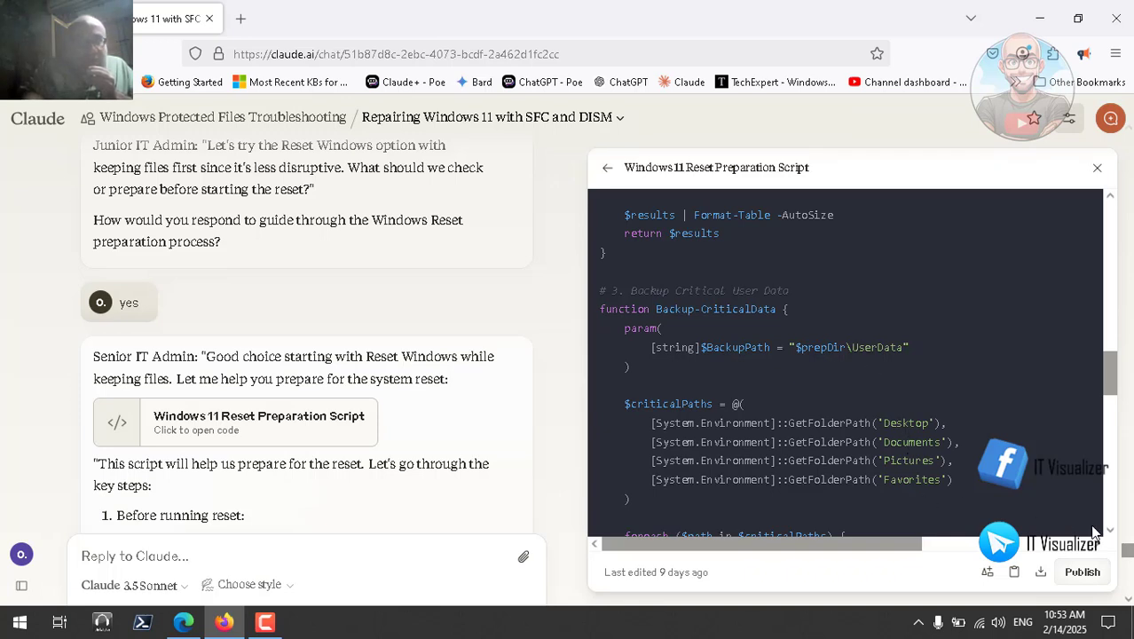
scroll(1107, 532, "down", 1)
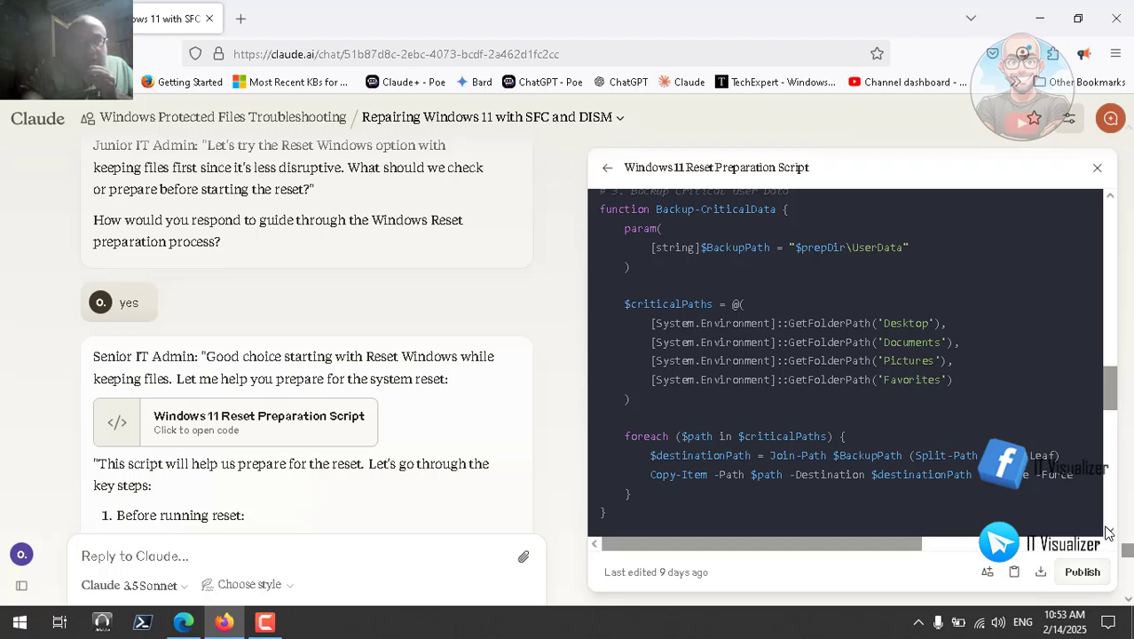
scroll(1107, 533, "down", 3)
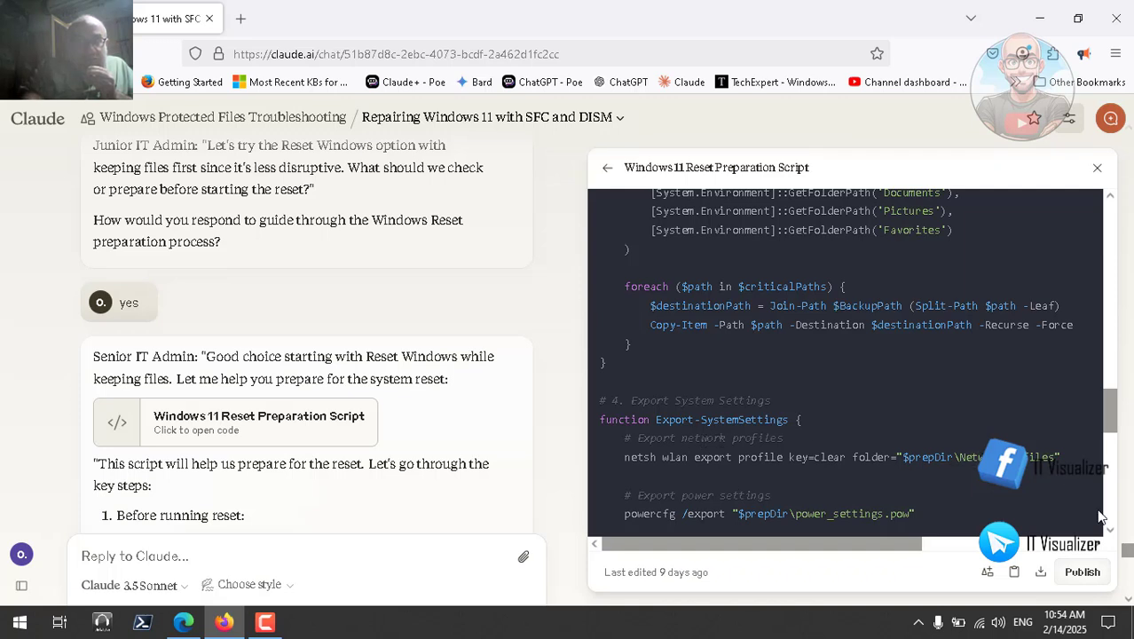
scroll(891, 432, "down", 2)
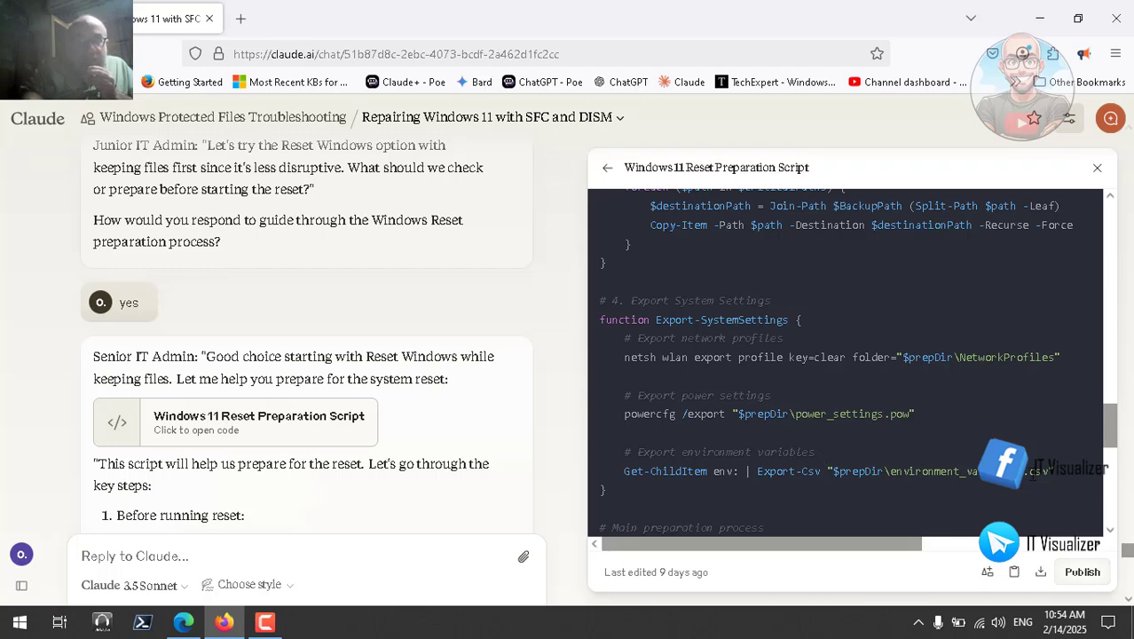
left_click(1110, 531)
left_click(1109, 530)
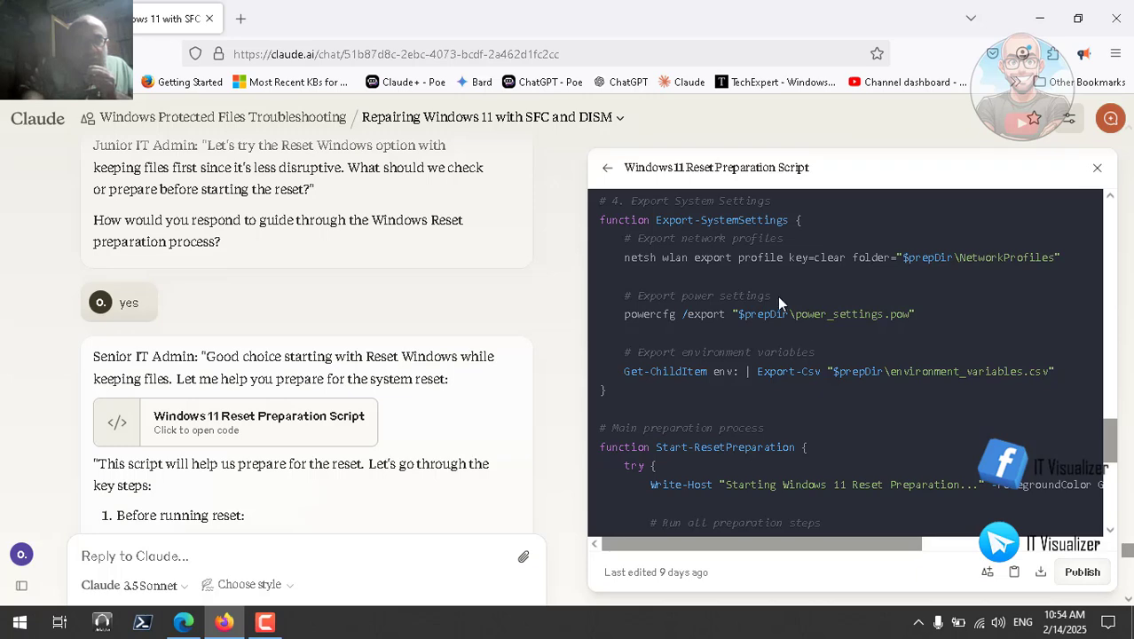
Examine the script's main preparation process, including its full-length output and error lines, through to the final Start-ResetPreparation call
left_click(1109, 530)
left_click(1110, 530)
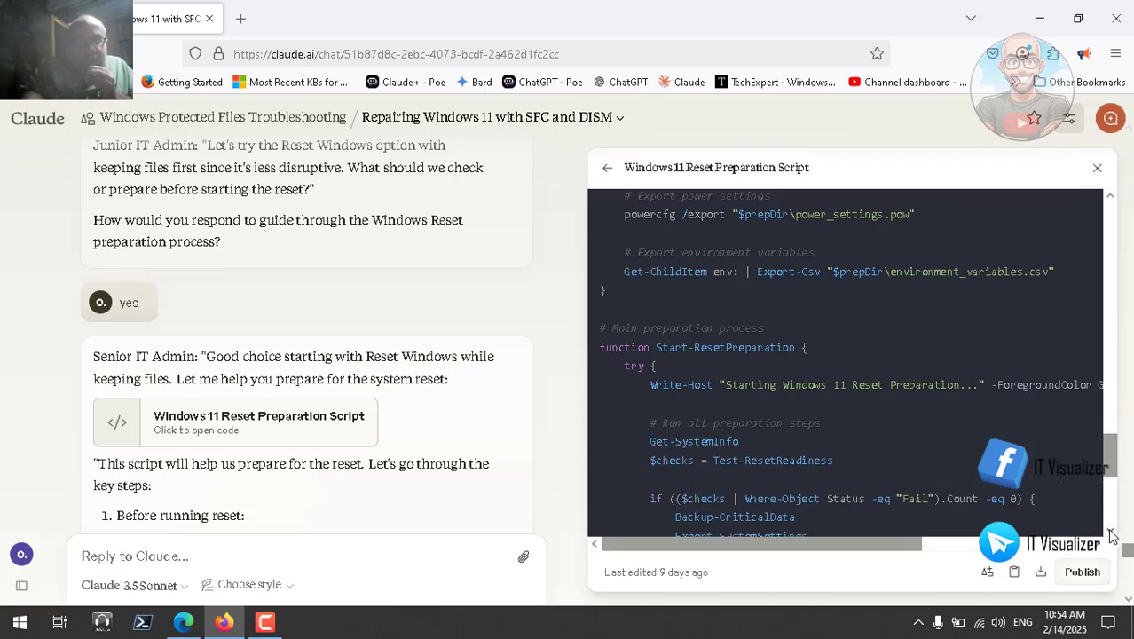
left_click(1109, 530)
left_click(1109, 530)
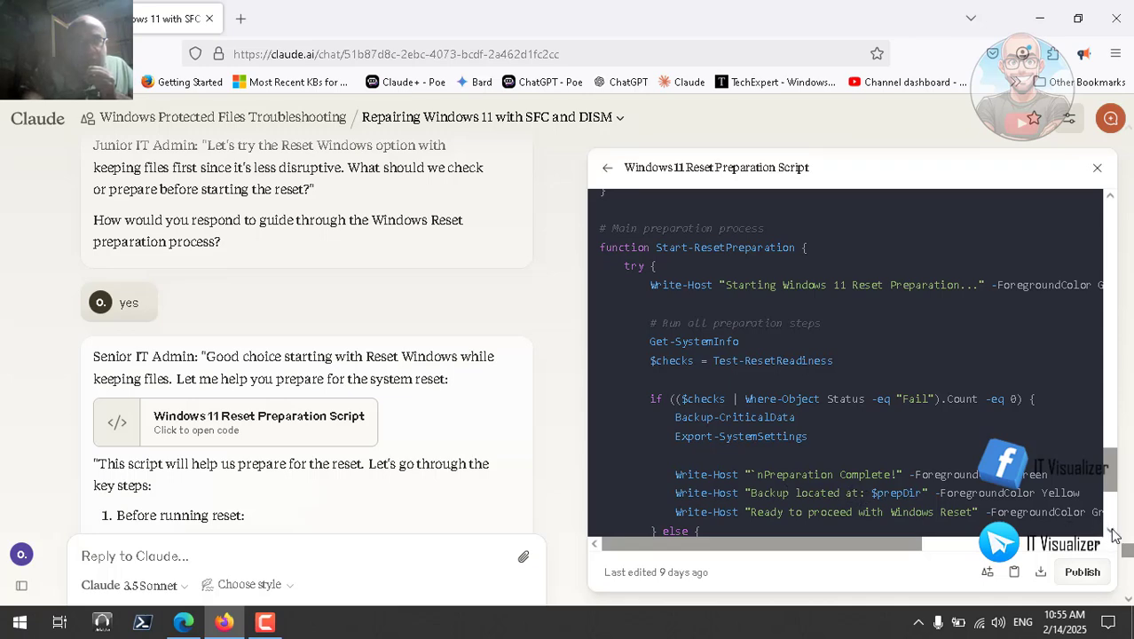
scroll(1108, 532, "down", 3)
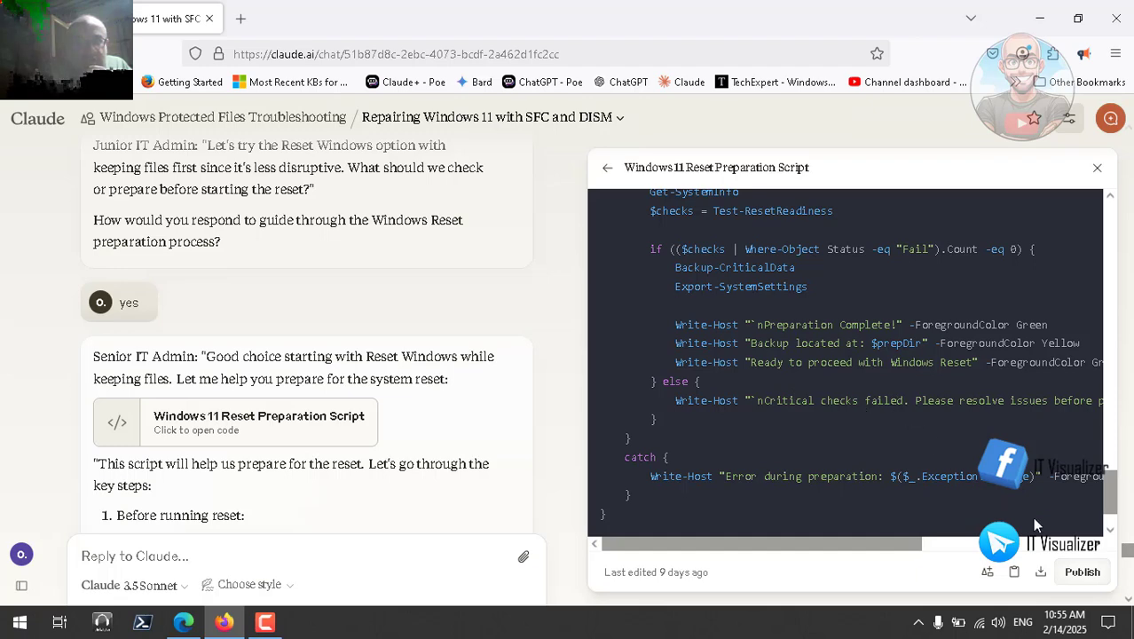
left_click(1049, 544)
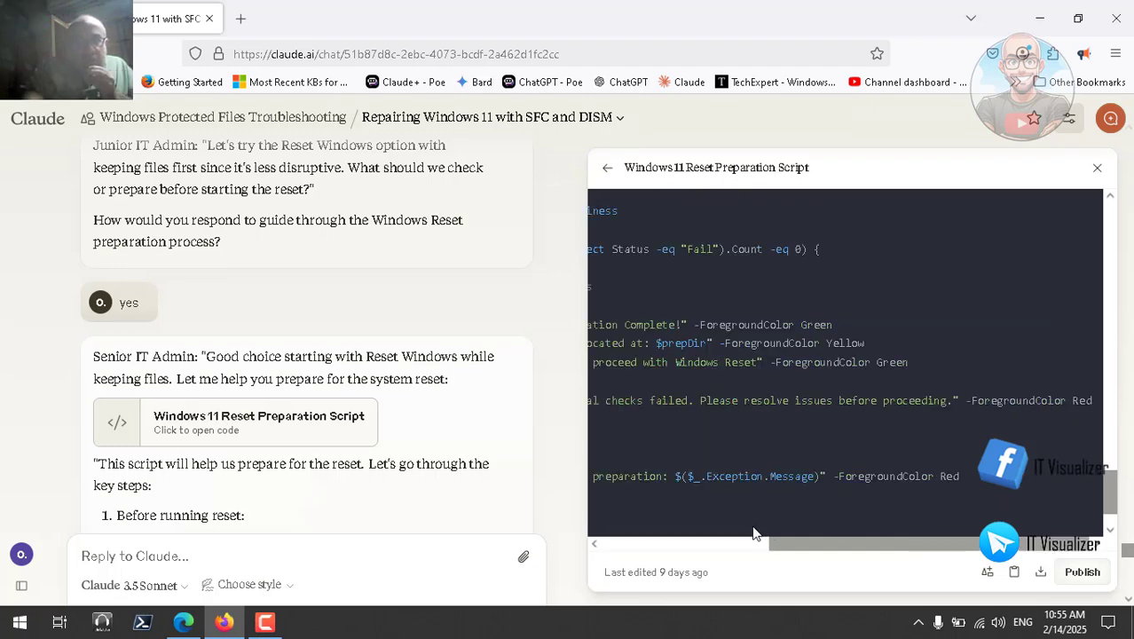
left_click(712, 544)
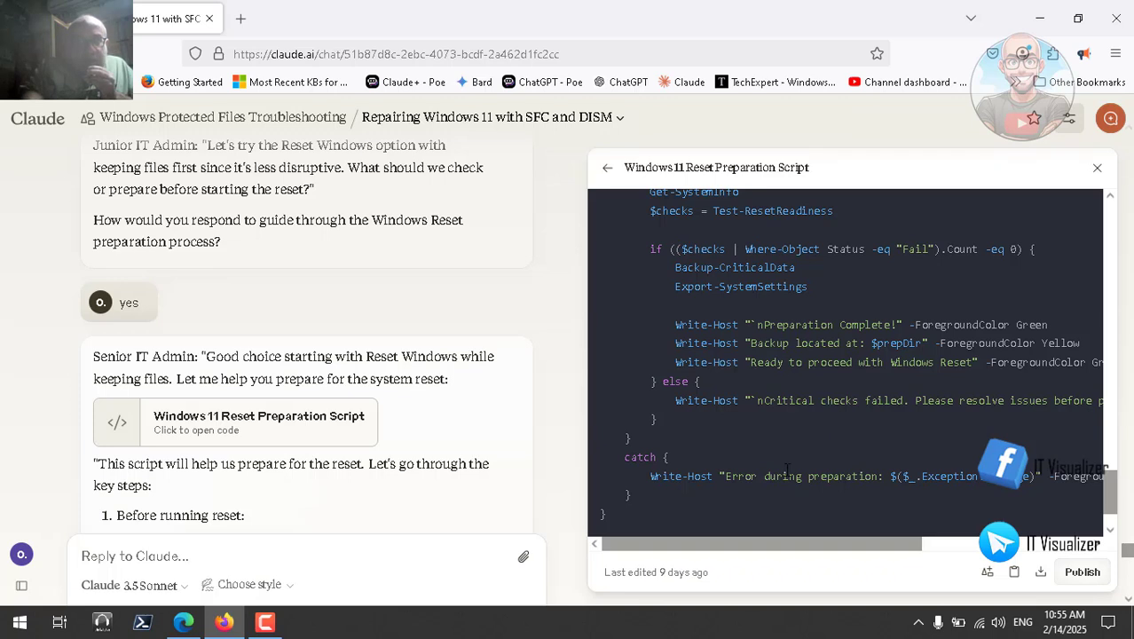
left_click(1110, 530)
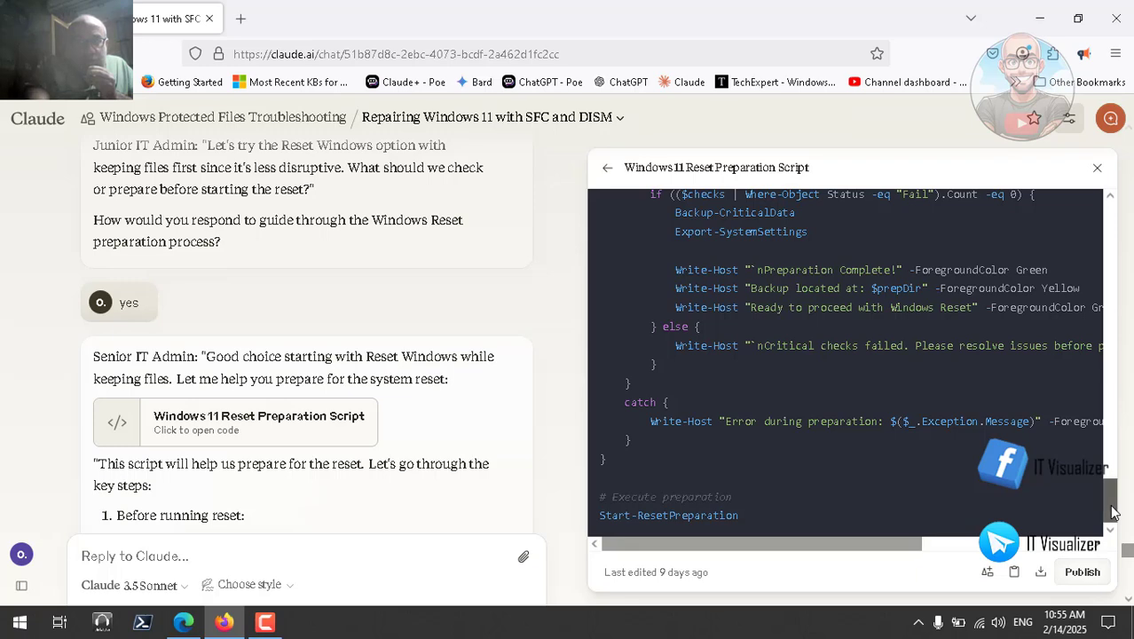
mouse_move(1113, 511)
left_mouse_down()
mouse_move(1126, 236)
mouse_move(1123, 506)
left_mouse_up()
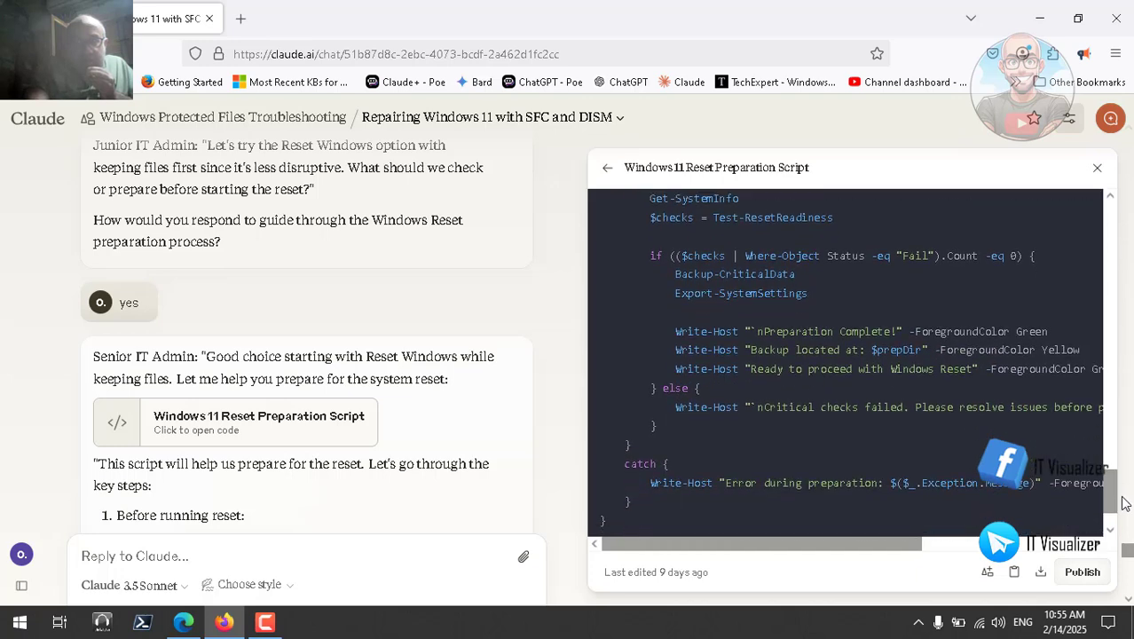
left_click(1032, 549)
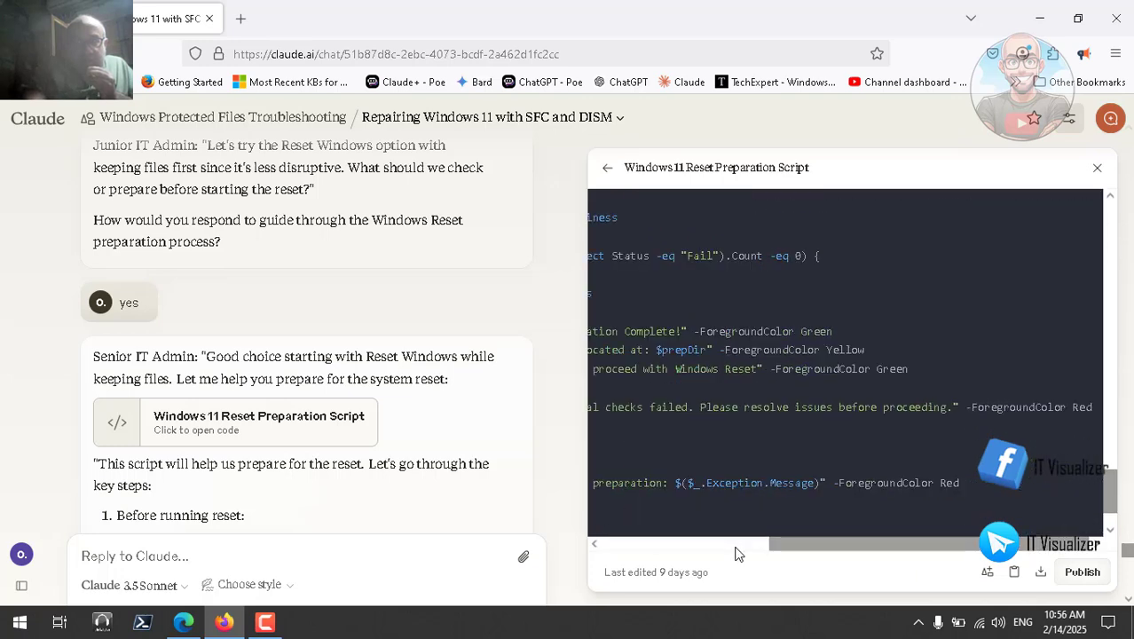
left_click(670, 551)
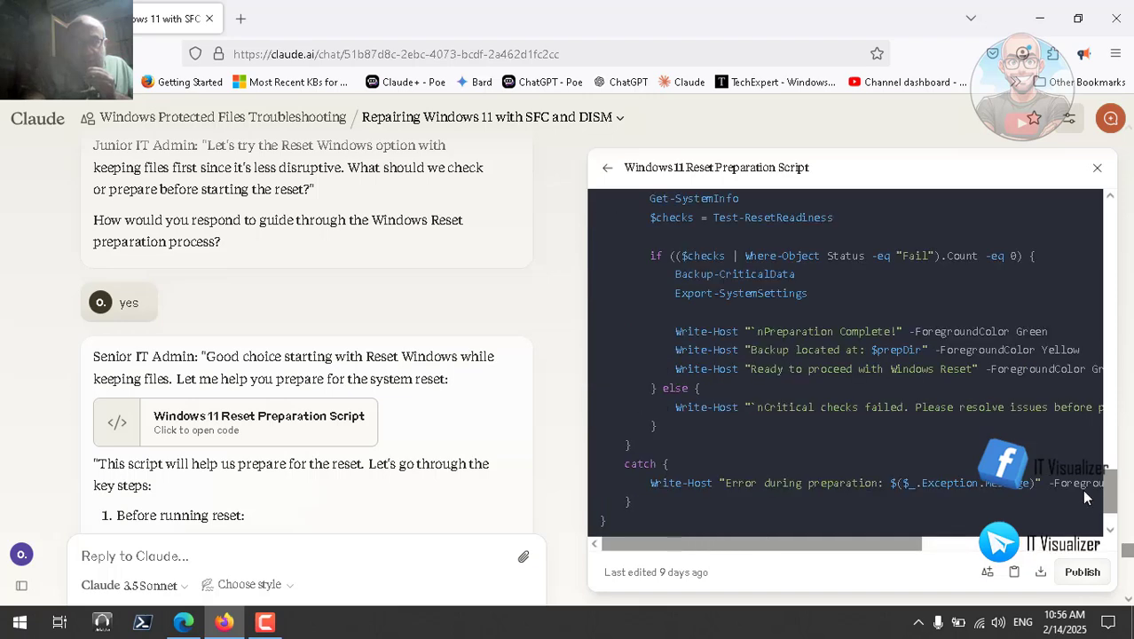
left_click_drag(1115, 501, 1114, 511)
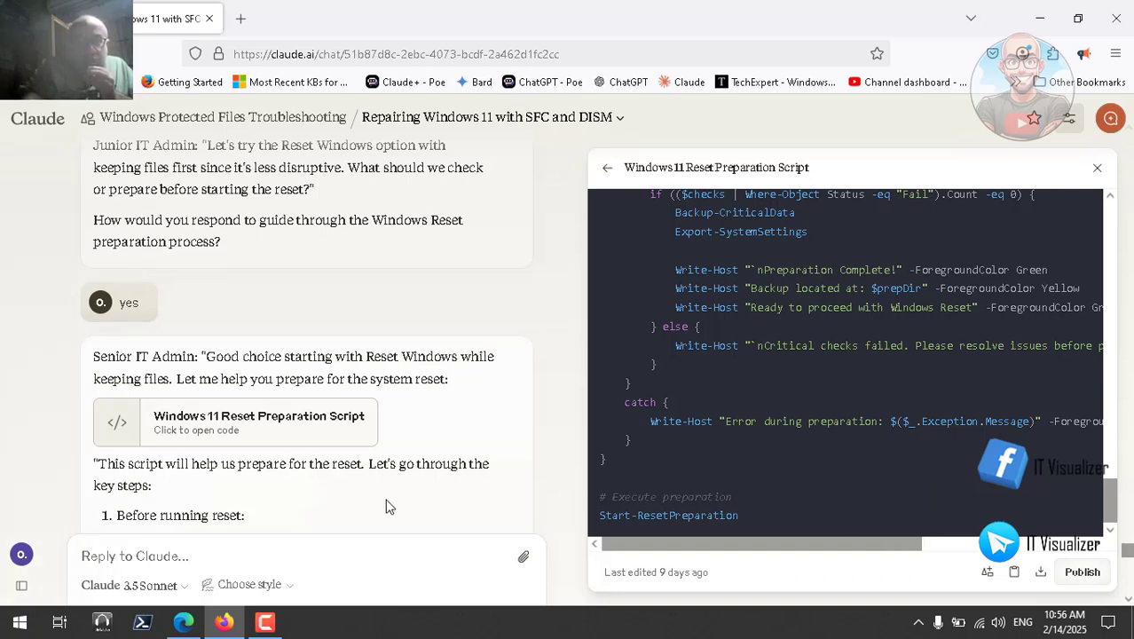
Read the chat's key steps before, during and after the reset, and the follow-up checks for encryption and antivirus software
scroll(388, 506, "down", 3)
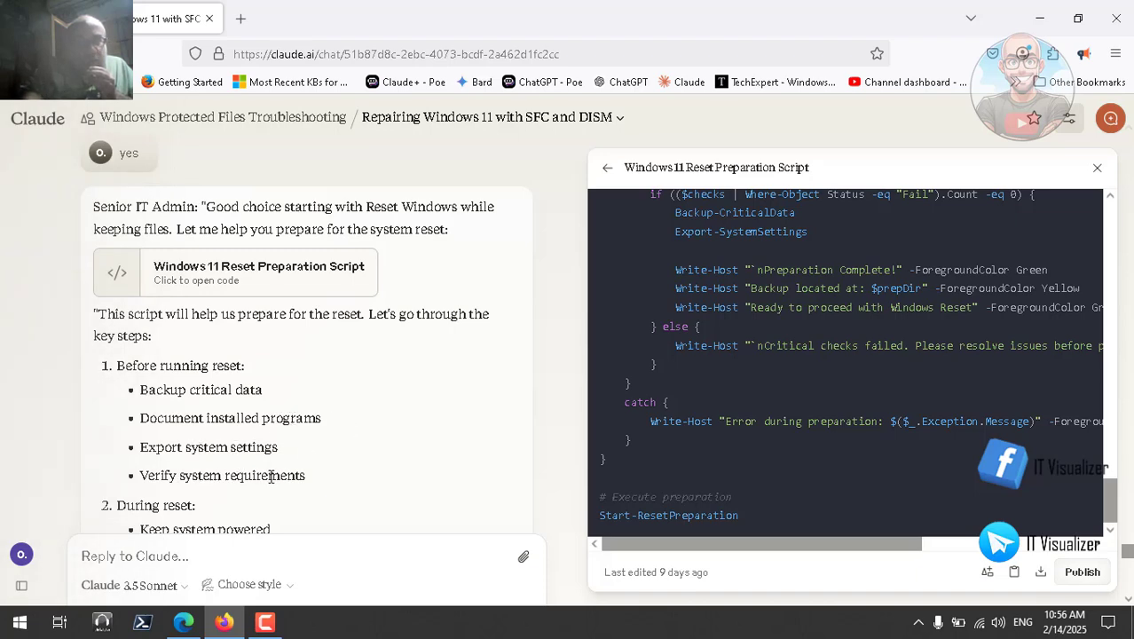
scroll(271, 476, "down", 3)
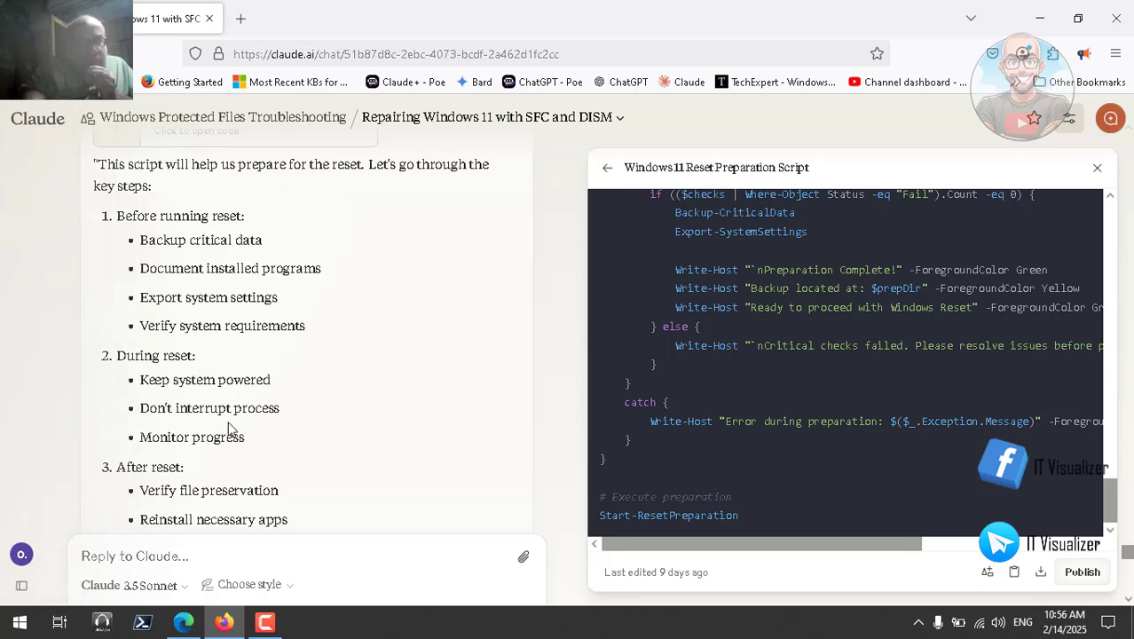
scroll(216, 434, "down", 2)
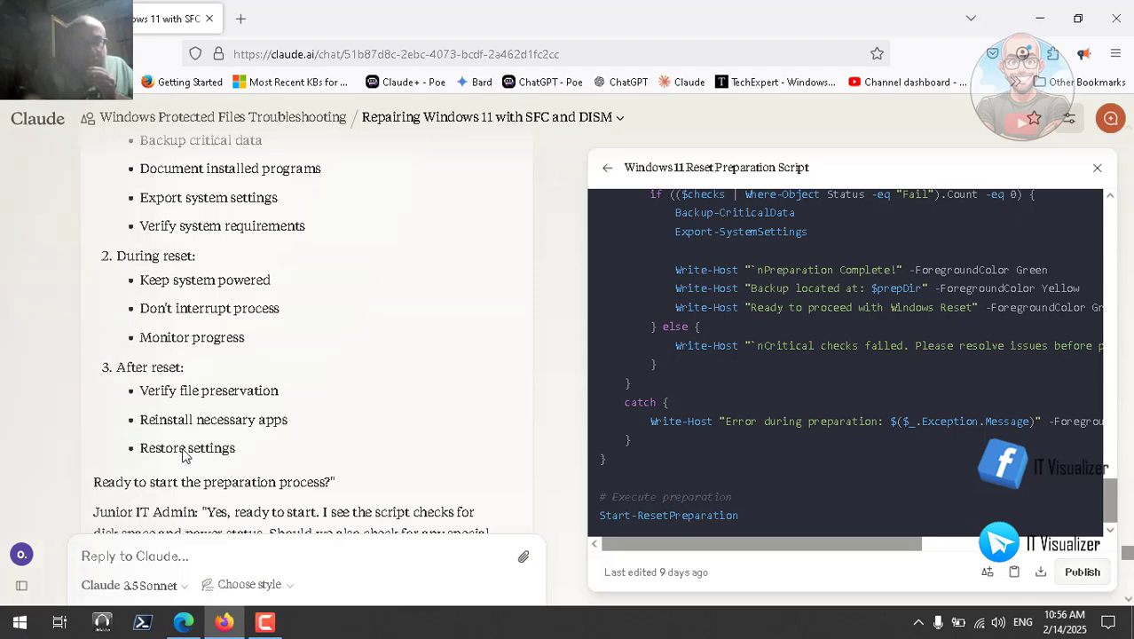
scroll(184, 455, "down", 2)
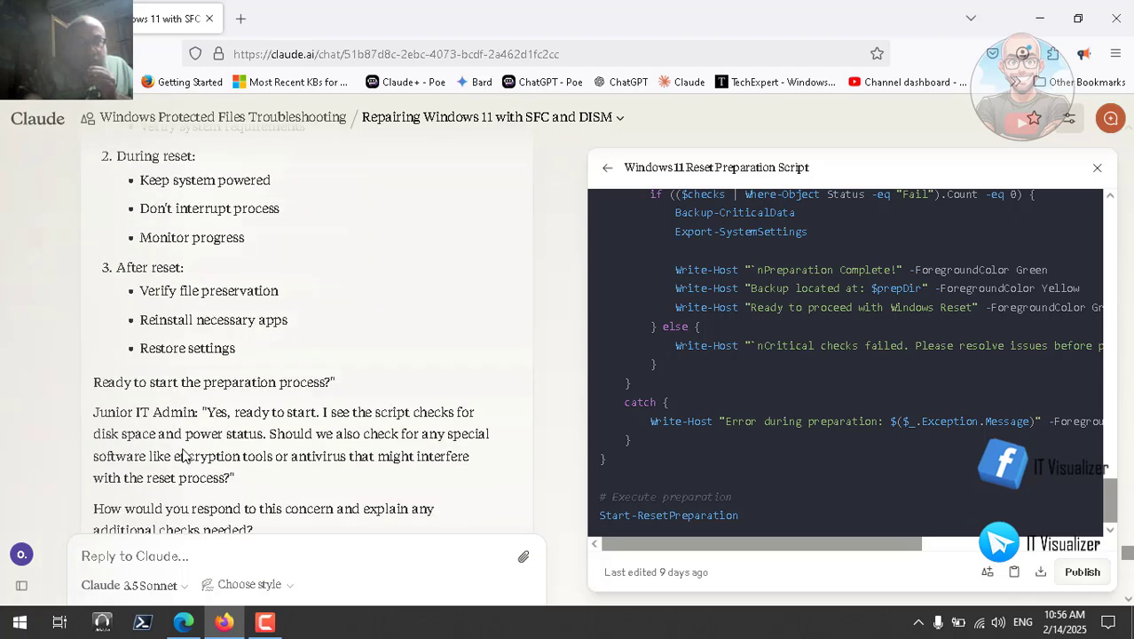
scroll(184, 455, "down", 1)
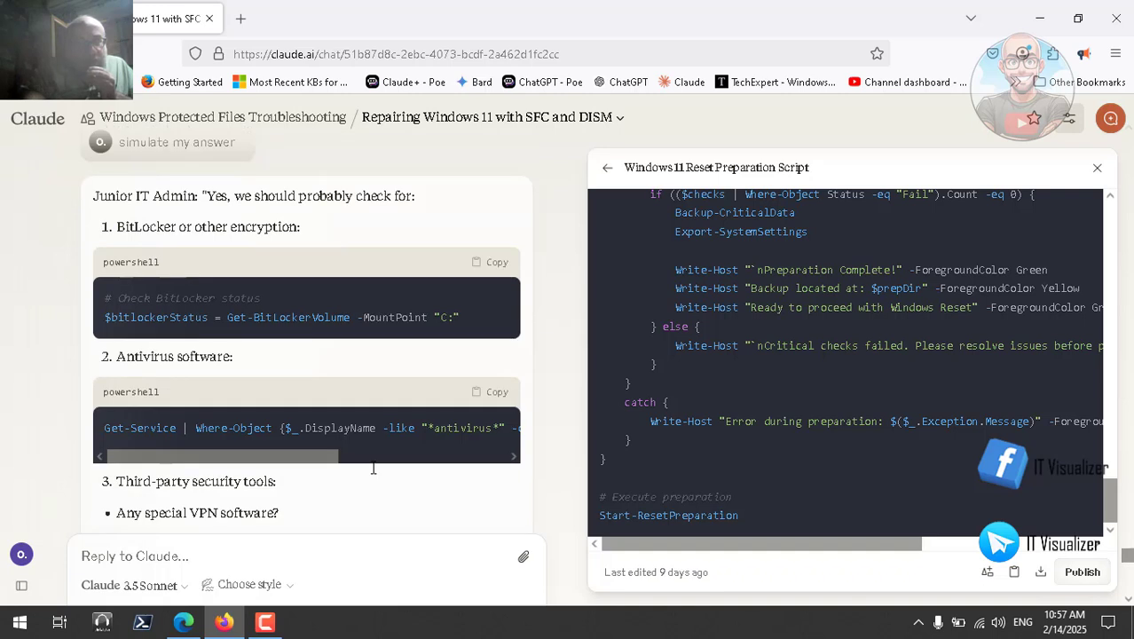
Read the full antivirus service check command and the questions about VPN, security monitoring and backup software in the chat
scroll(410, 461, "right", 5)
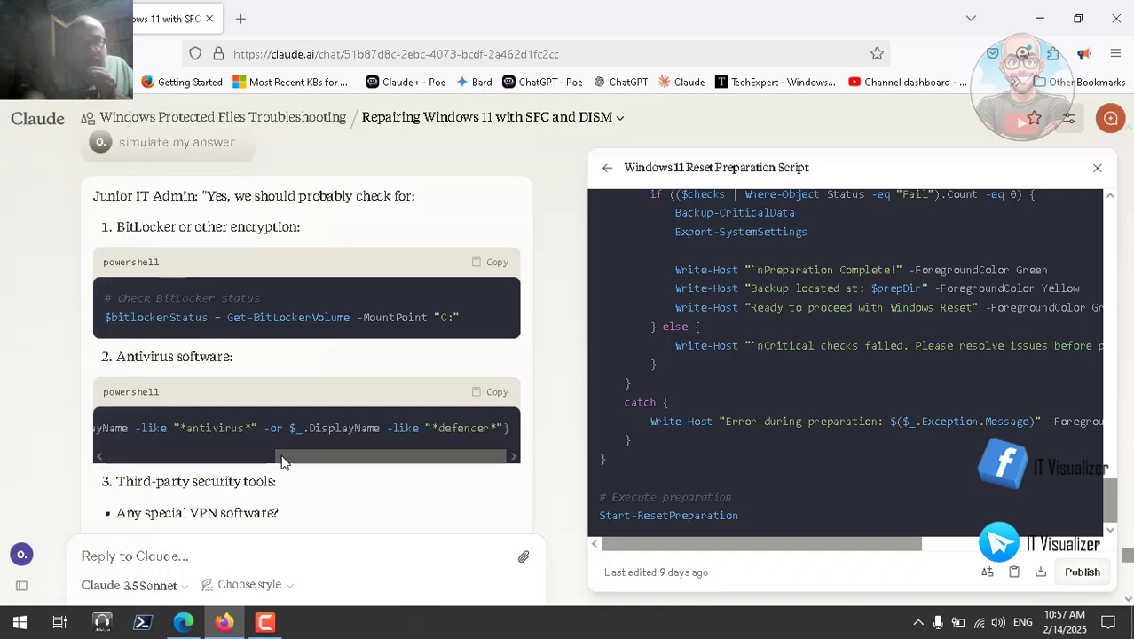
scroll(210, 461, "left", 5)
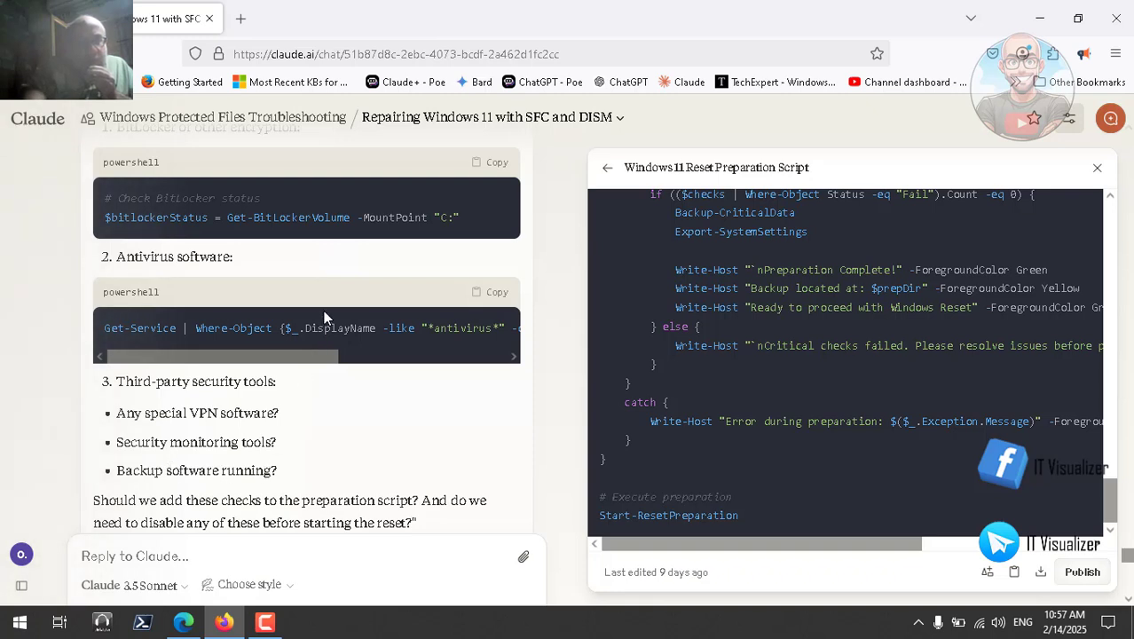
left_click(426, 355)
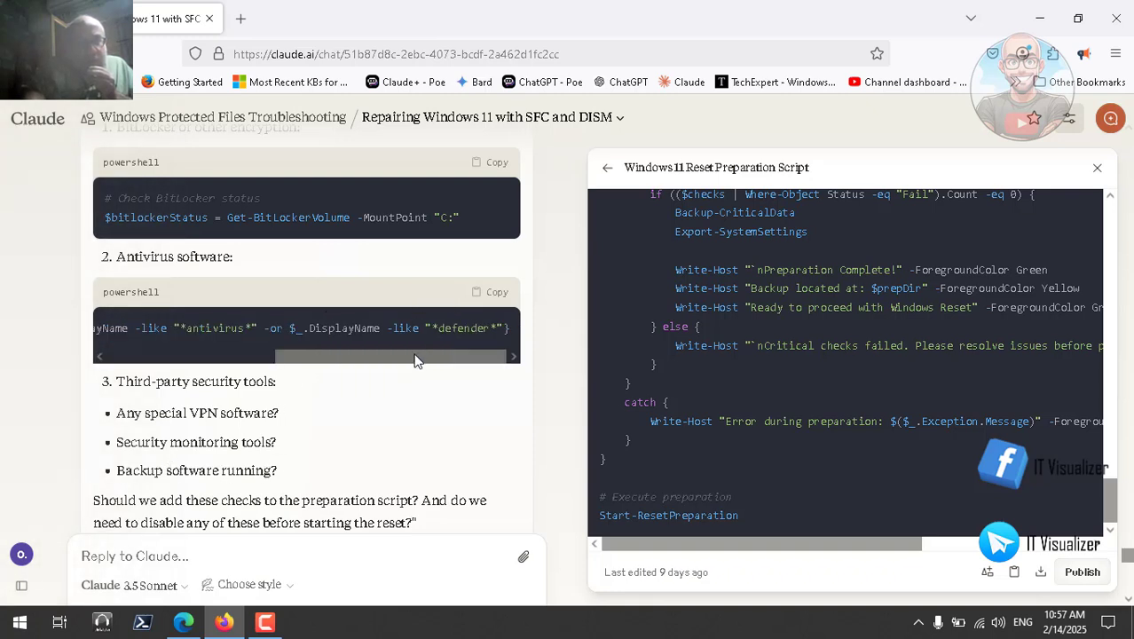
left_click(206, 356)
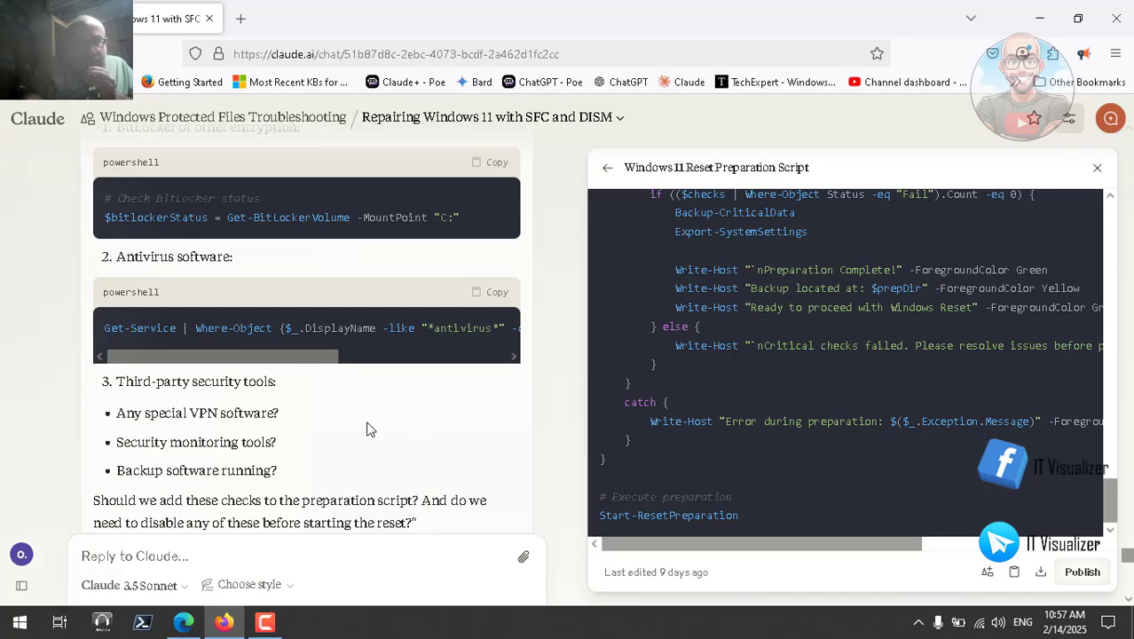
scroll(372, 428, "down", 3)
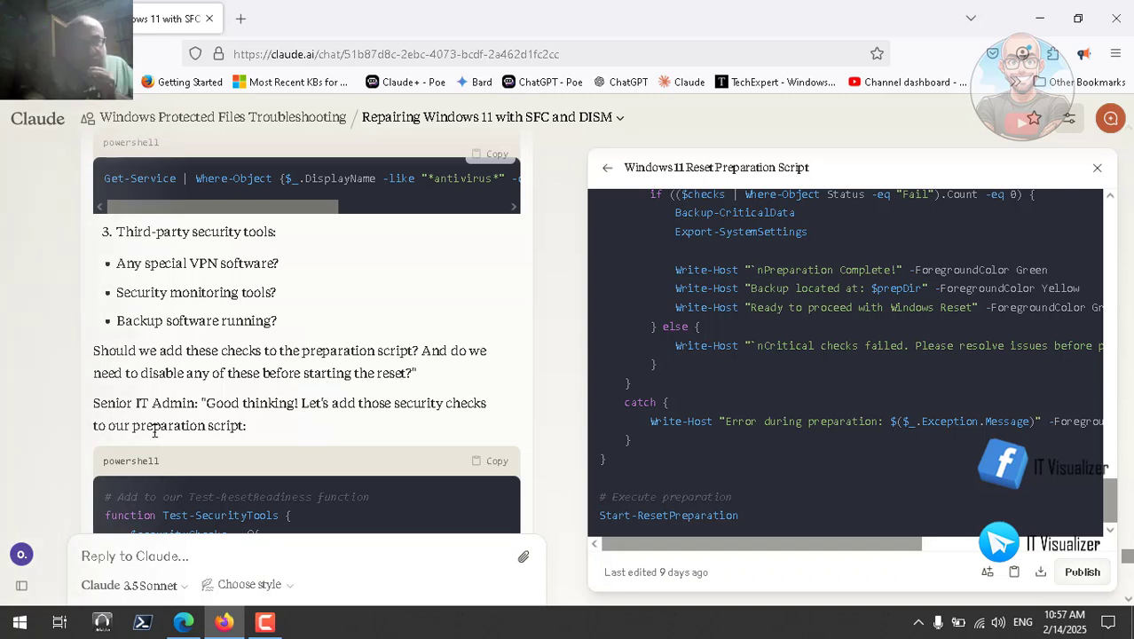
scroll(190, 428, "down", 3)
scroll(191, 429, "down", 2)
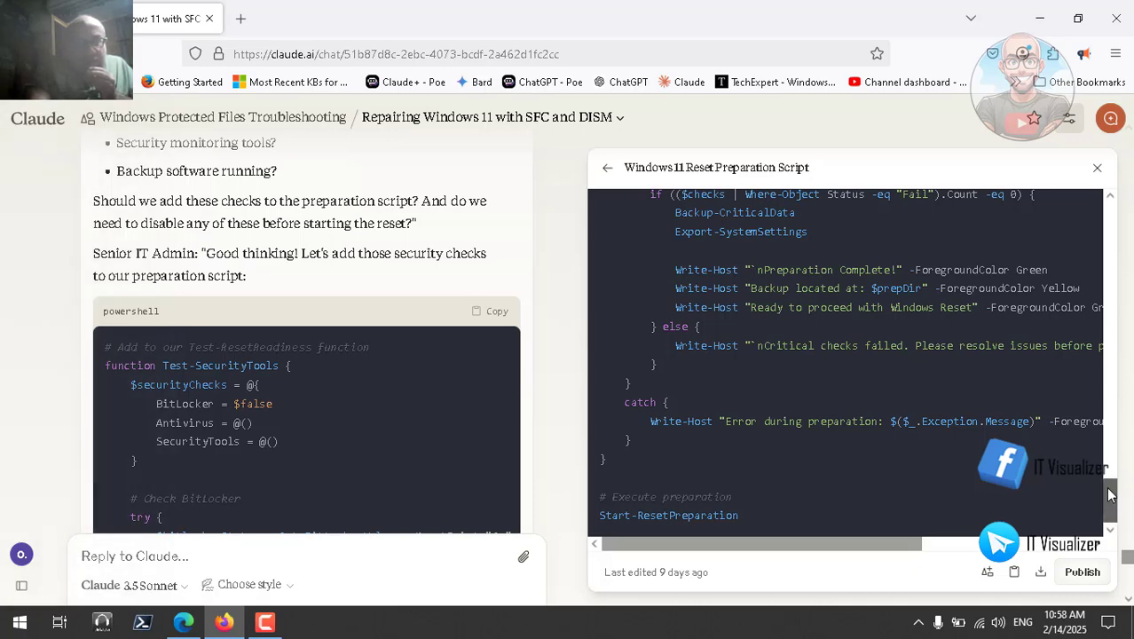
Review the Test-SecurityTools function in the chat alongside the preparation script's Pre-Reset Checks section it extends
left_click_drag(1113, 498, 1118, 287)
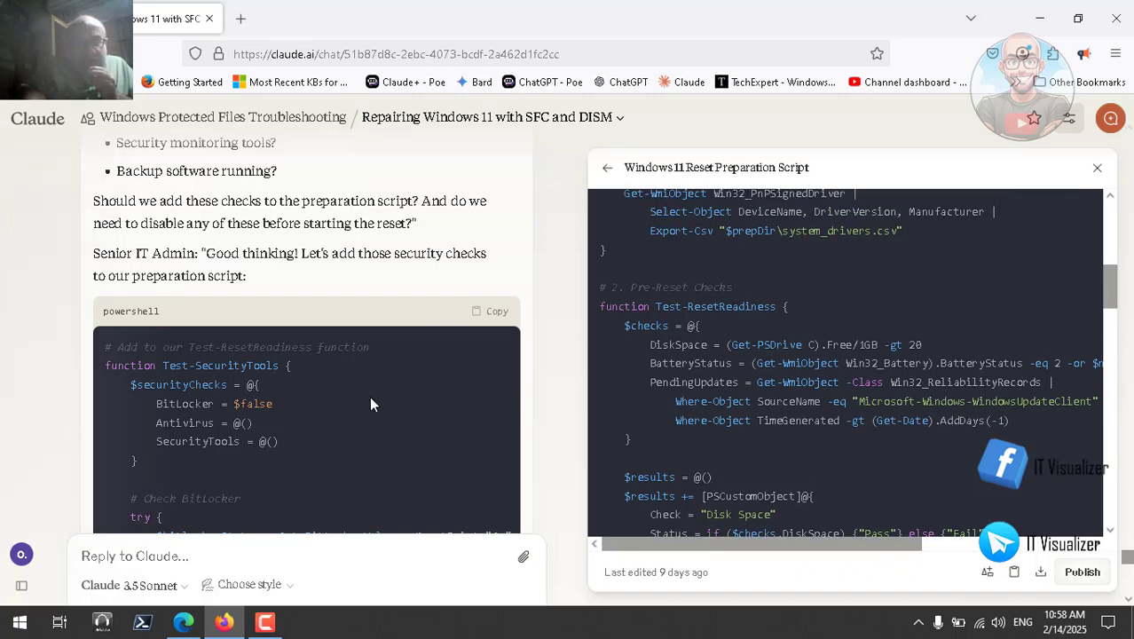
scroll(371, 399, "down", 3)
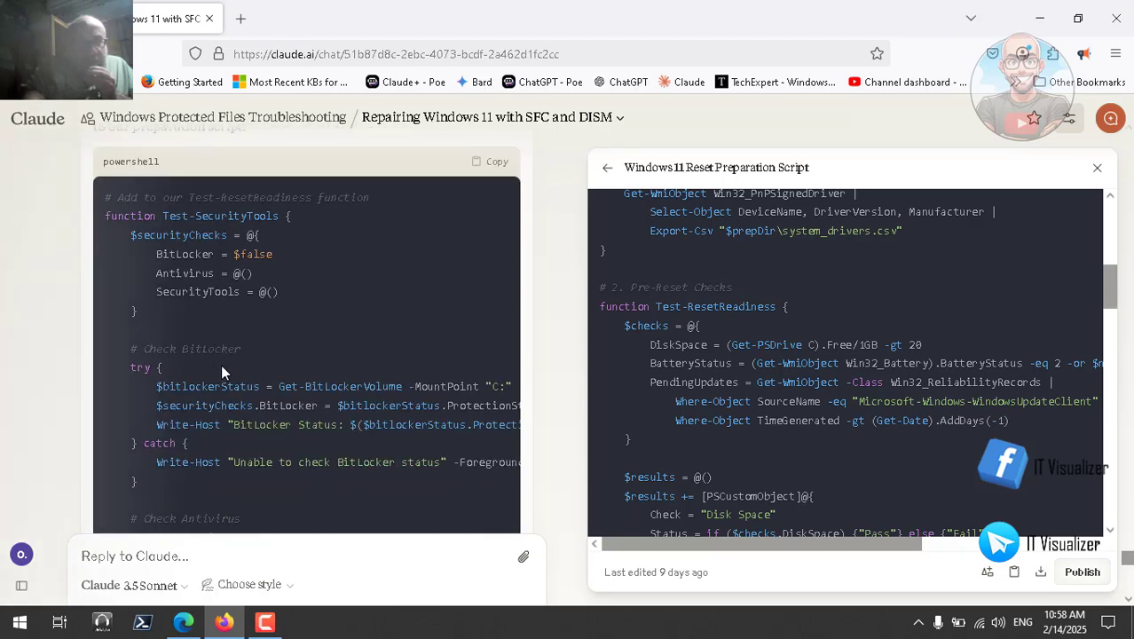
scroll(212, 367, "down", 7)
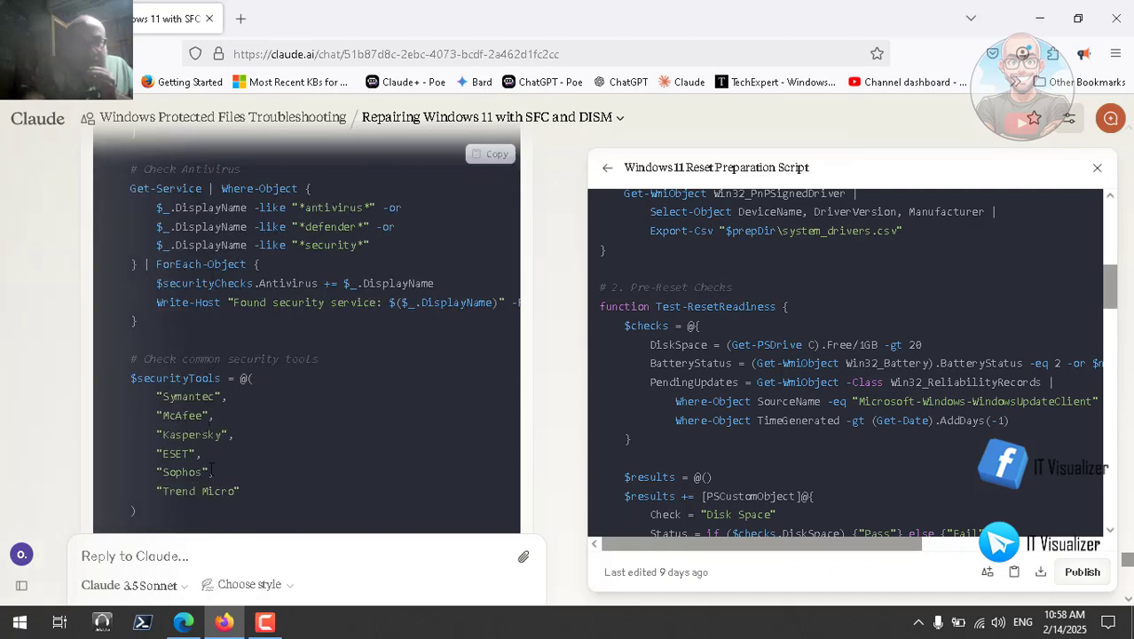
scroll(210, 436, "down", 3)
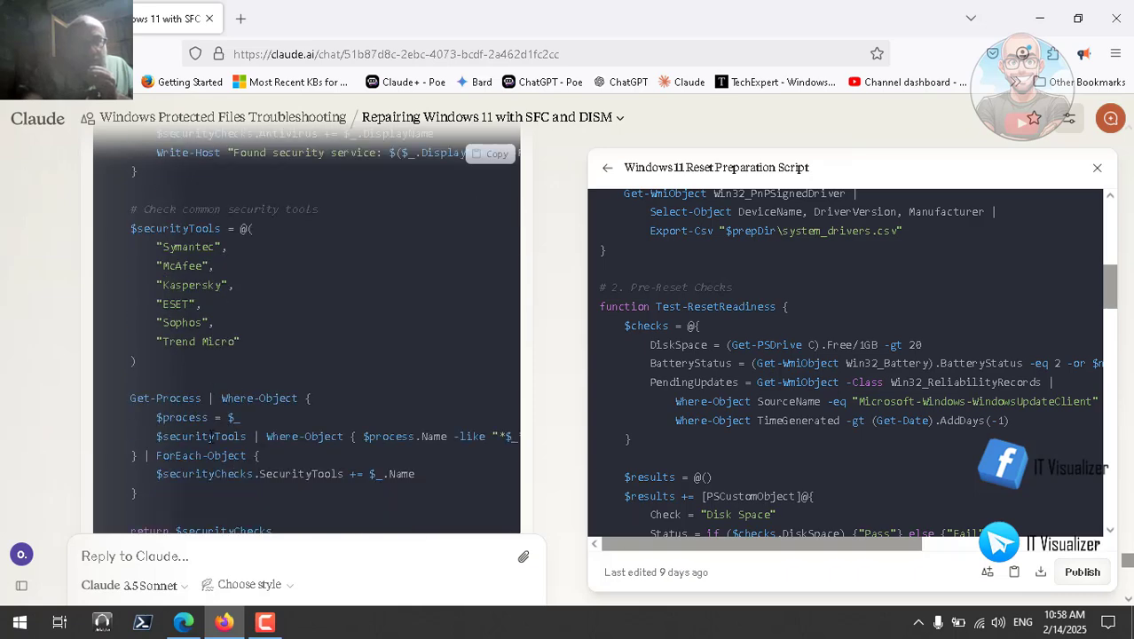
scroll(210, 438, "down", 4)
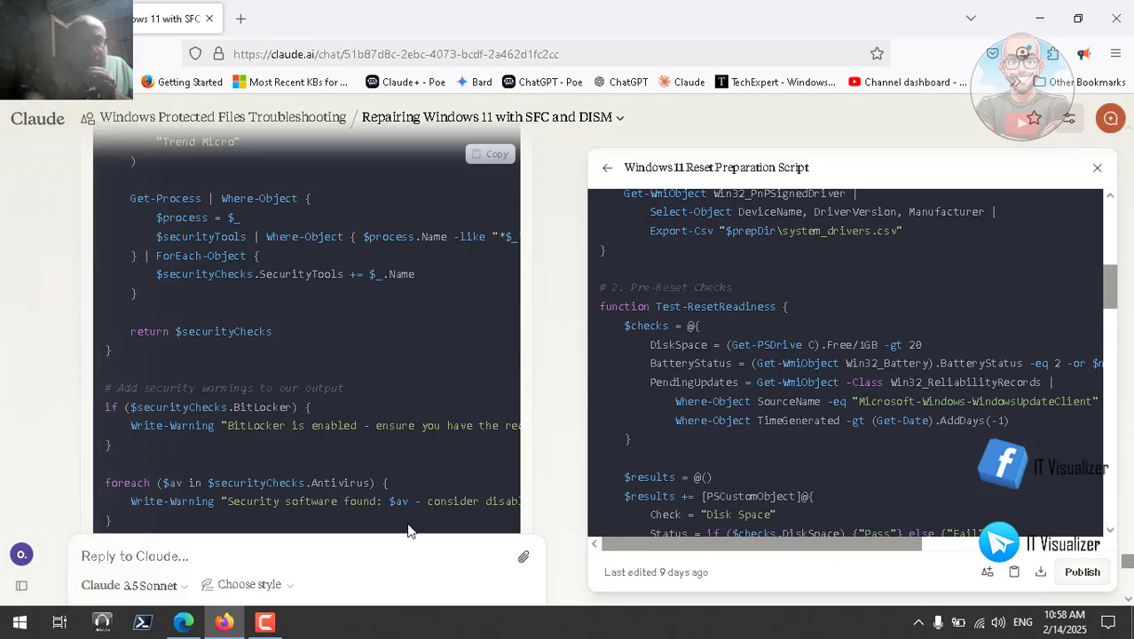
Read the full BitLocker and antivirus warning lines, the actions advised before the reset, and the reply on handling security tools
scroll(363, 443, "right", 5)
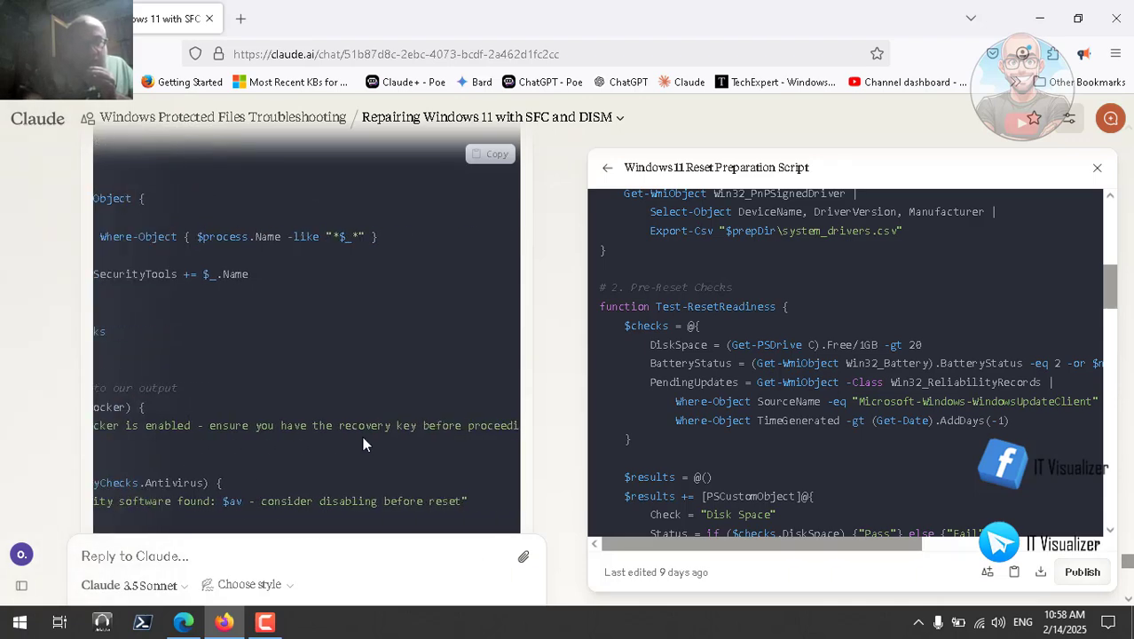
scroll(363, 444, "left", 5)
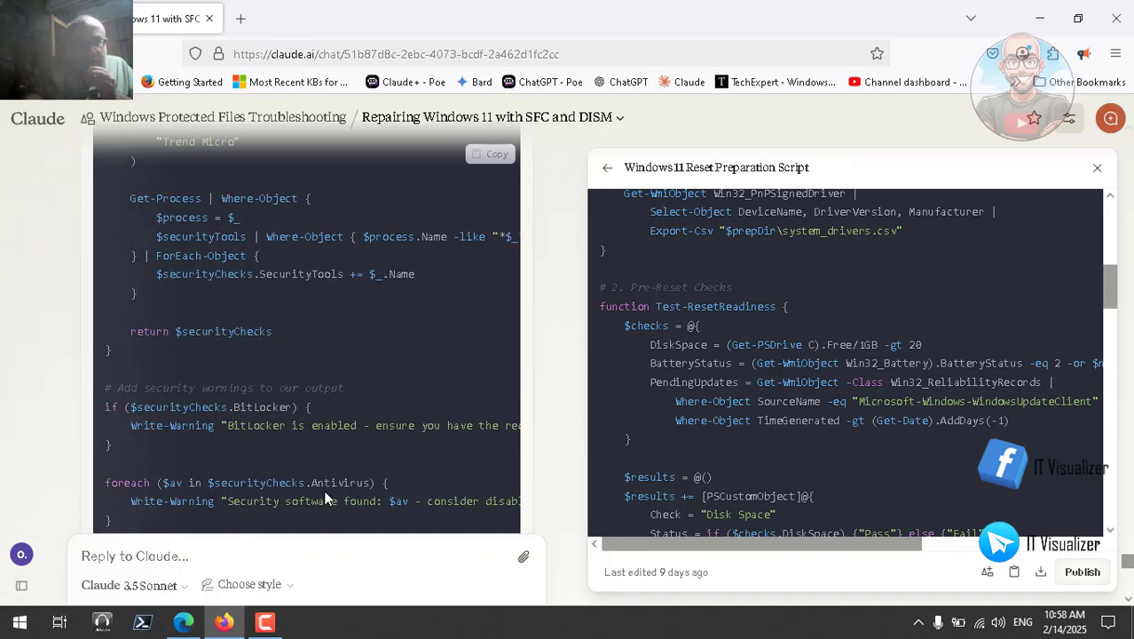
scroll(324, 499, "down", 2)
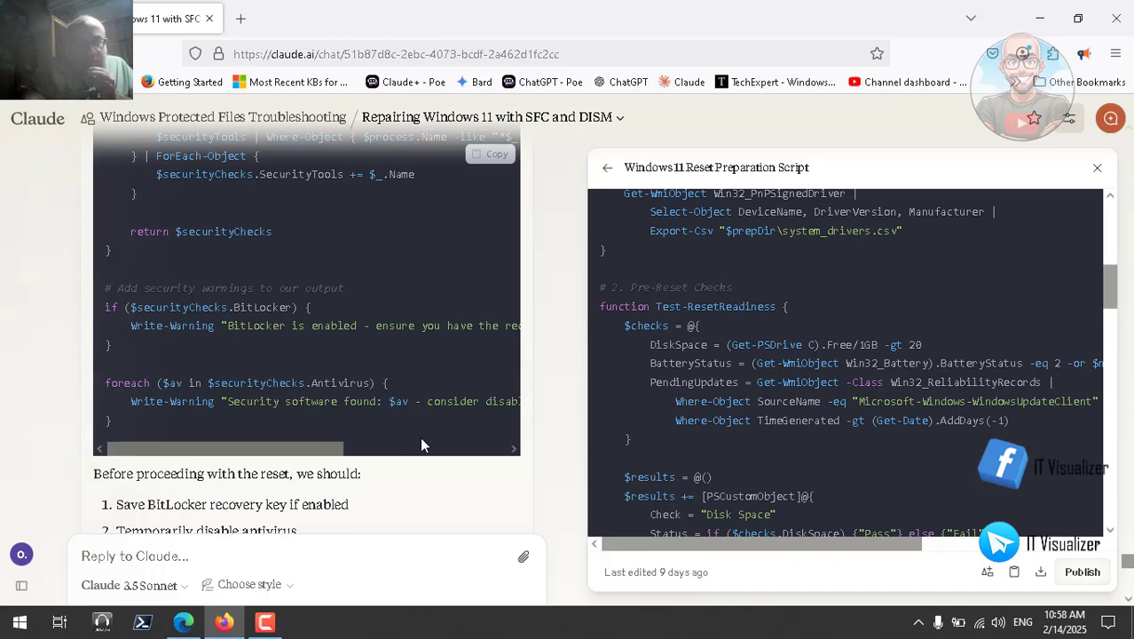
scroll(447, 448, "right", 5)
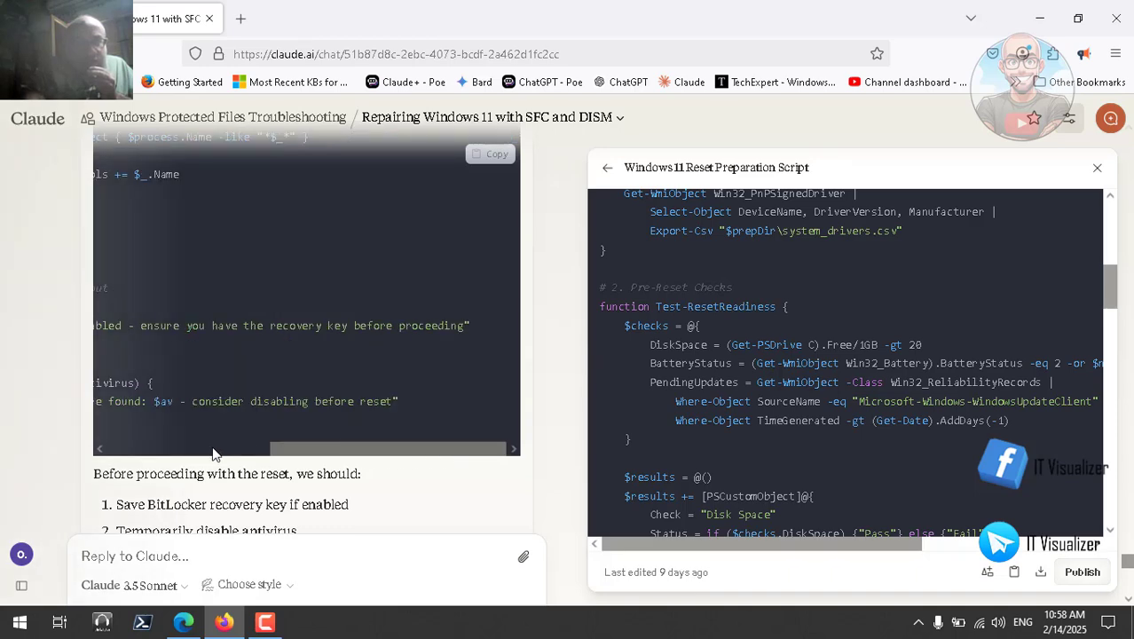
scroll(213, 454, "left", 5)
scroll(220, 463, "down", 2)
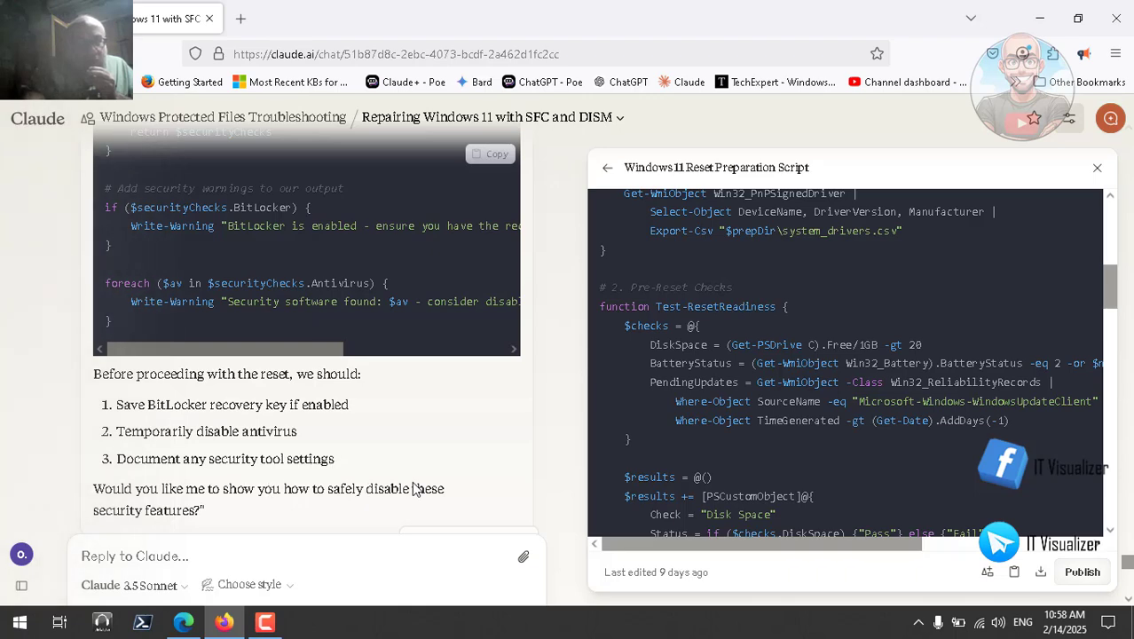
scroll(373, 480, "down", 3)
scroll(374, 480, "down", 5)
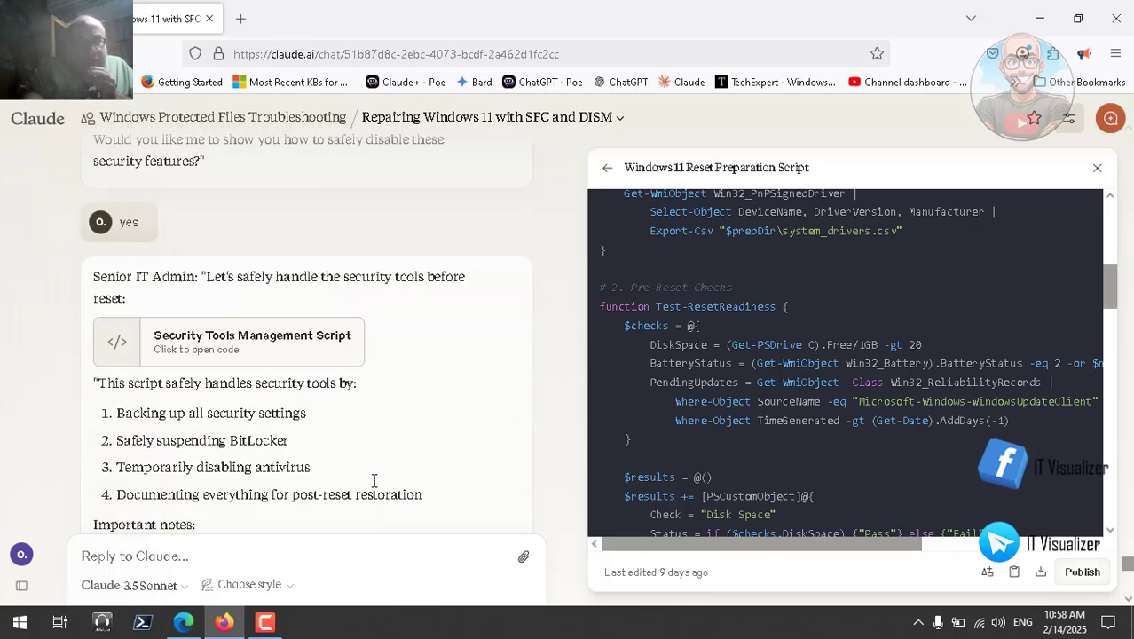
Open the Security Tools Management Script and review its backup directory setup and BitLocker Management section
left_click(291, 357)
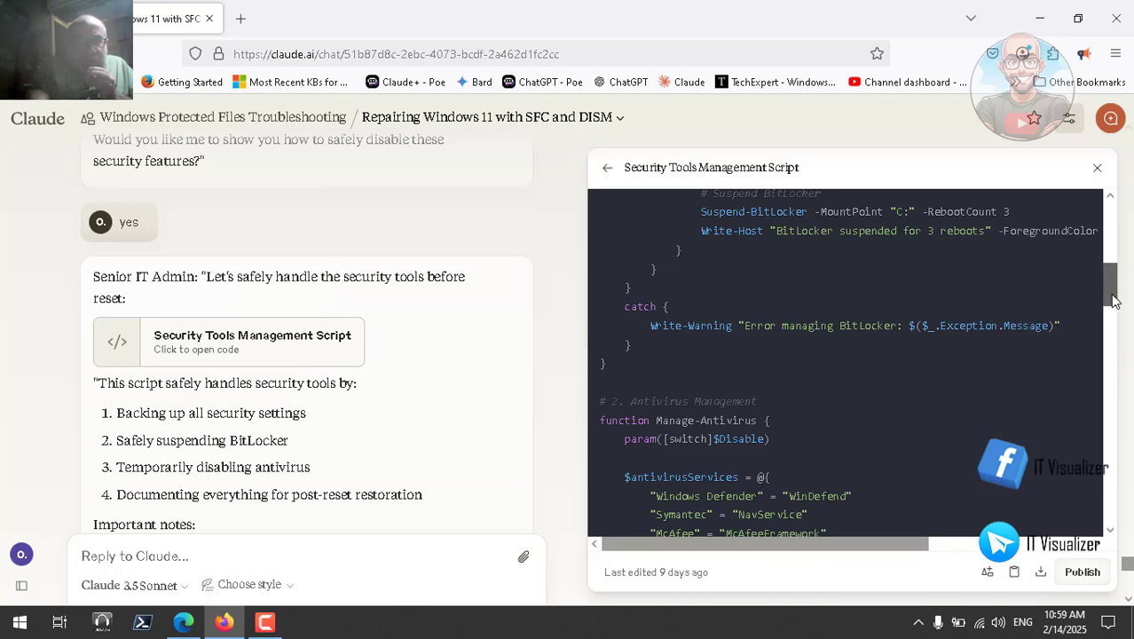
left_click_drag(1113, 301, 1115, 223)
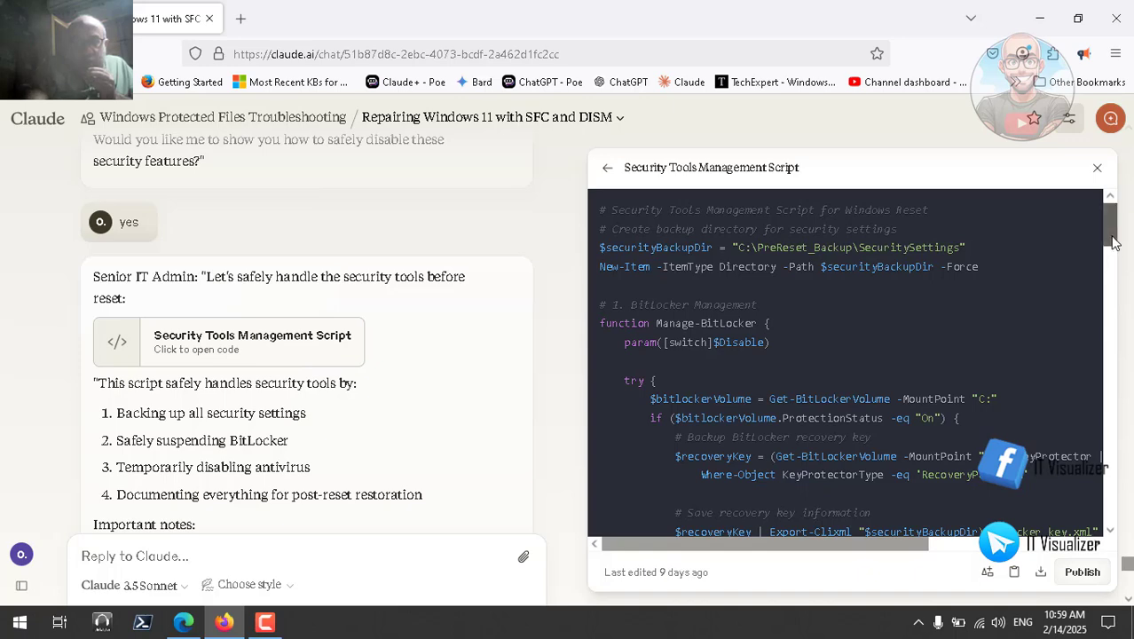
left_click_drag(1114, 243, 1114, 246)
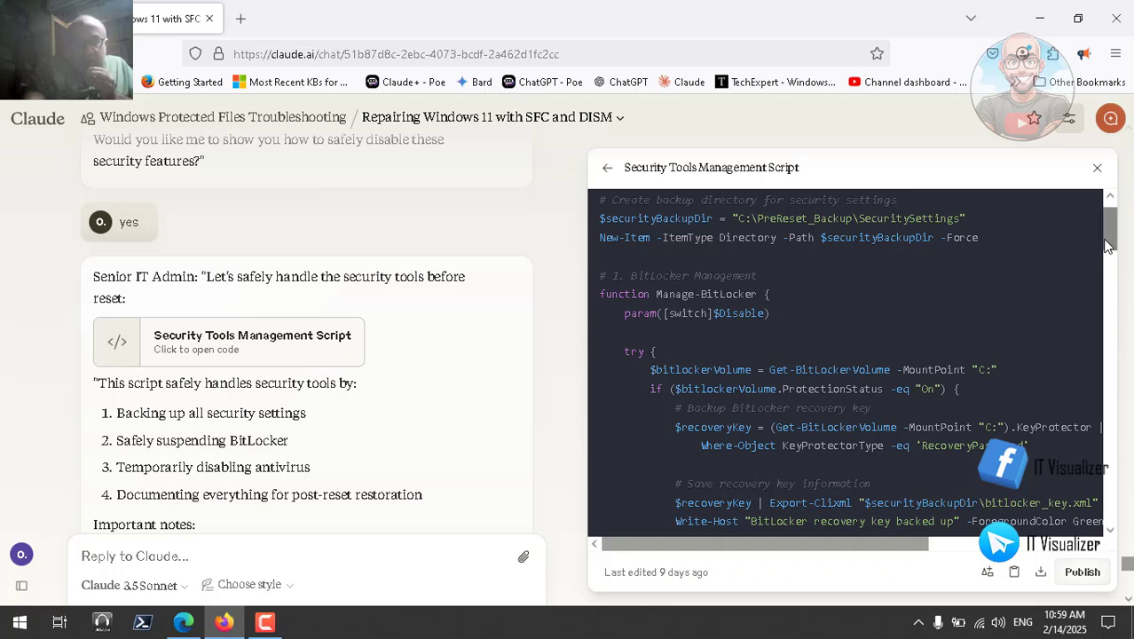
left_click_drag(1107, 243, 1107, 273)
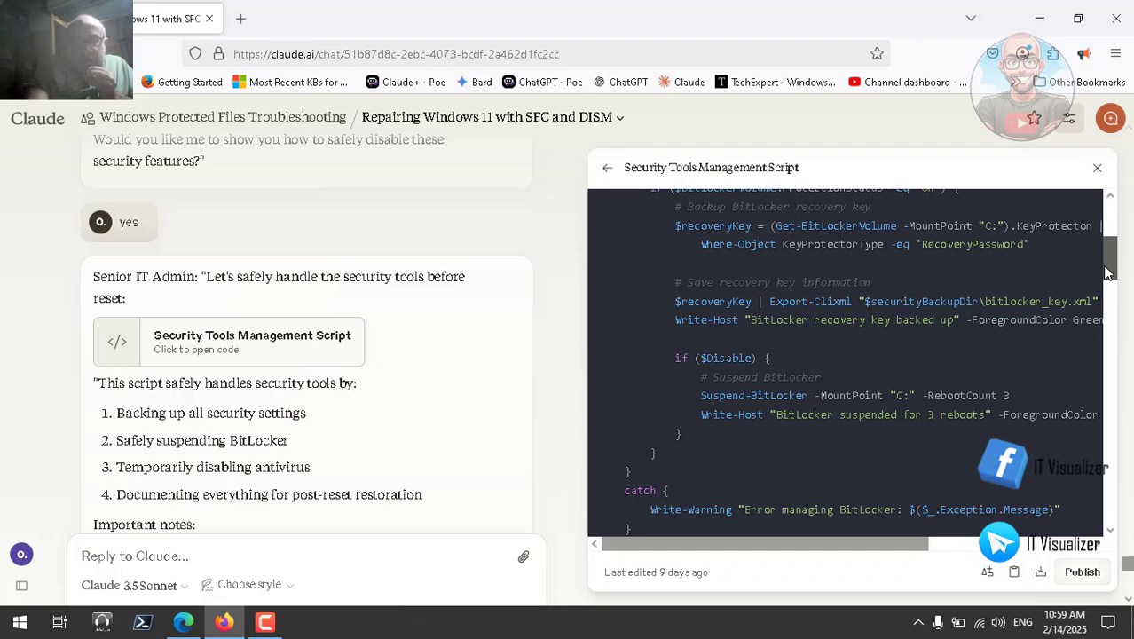
left_click_drag(1107, 272, 1107, 271)
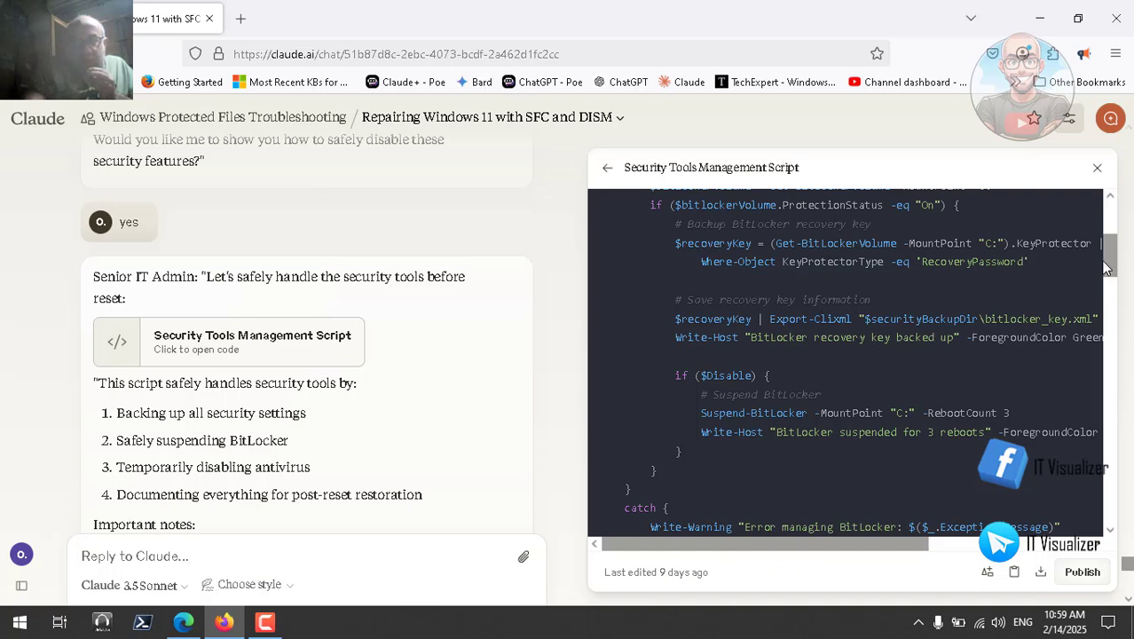
Examine the script's antivirus settings backup and service-stopping code, and its Security Tools Check and Backup section
left_click_drag(1110, 266, 1107, 352)
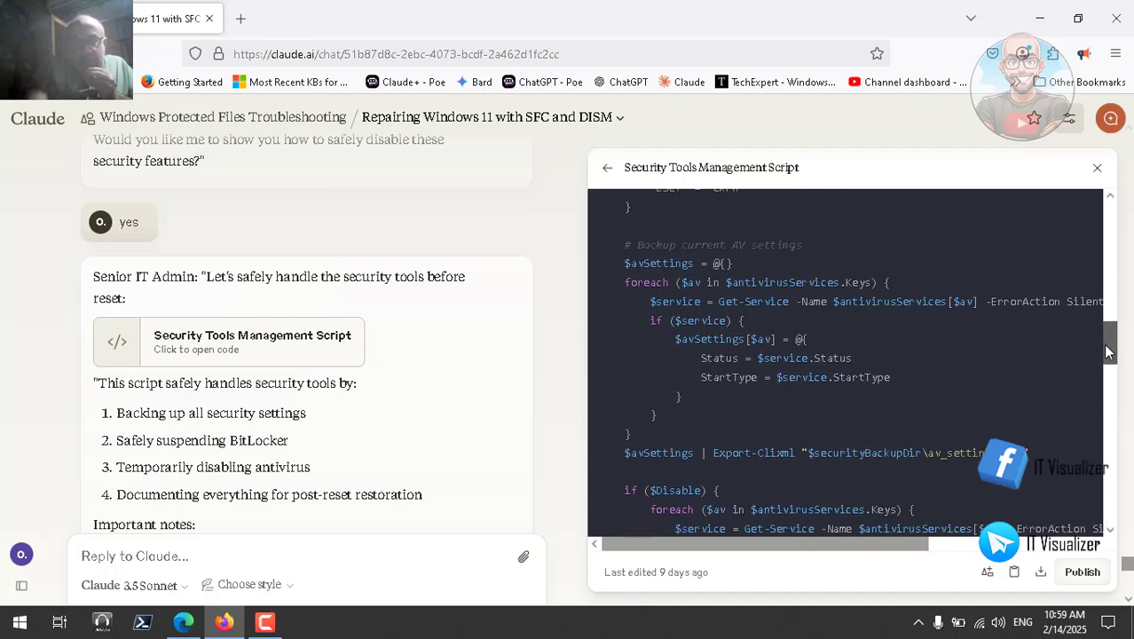
left_click_drag(1107, 352, 1107, 395)
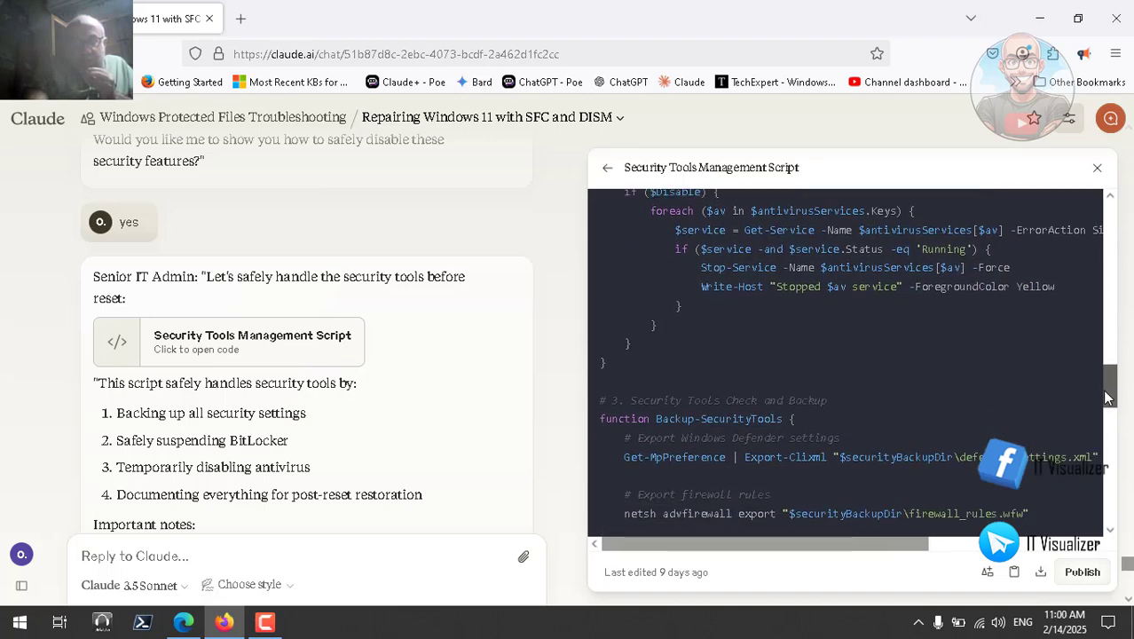
scroll(884, 415, "down", 1)
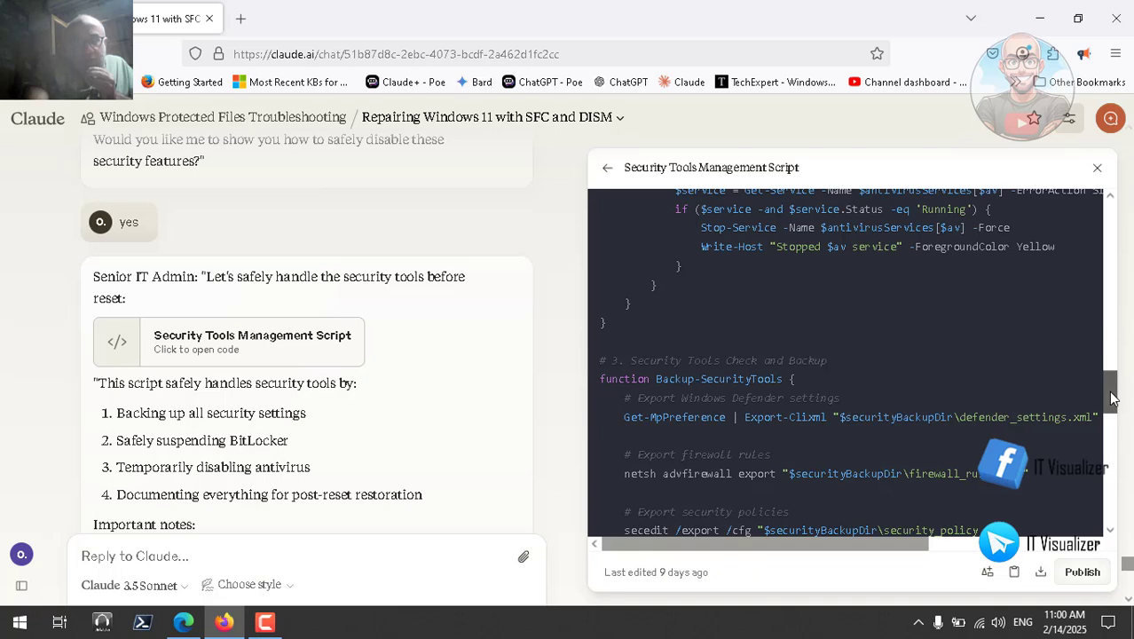
left_click_drag(1113, 397, 1114, 414)
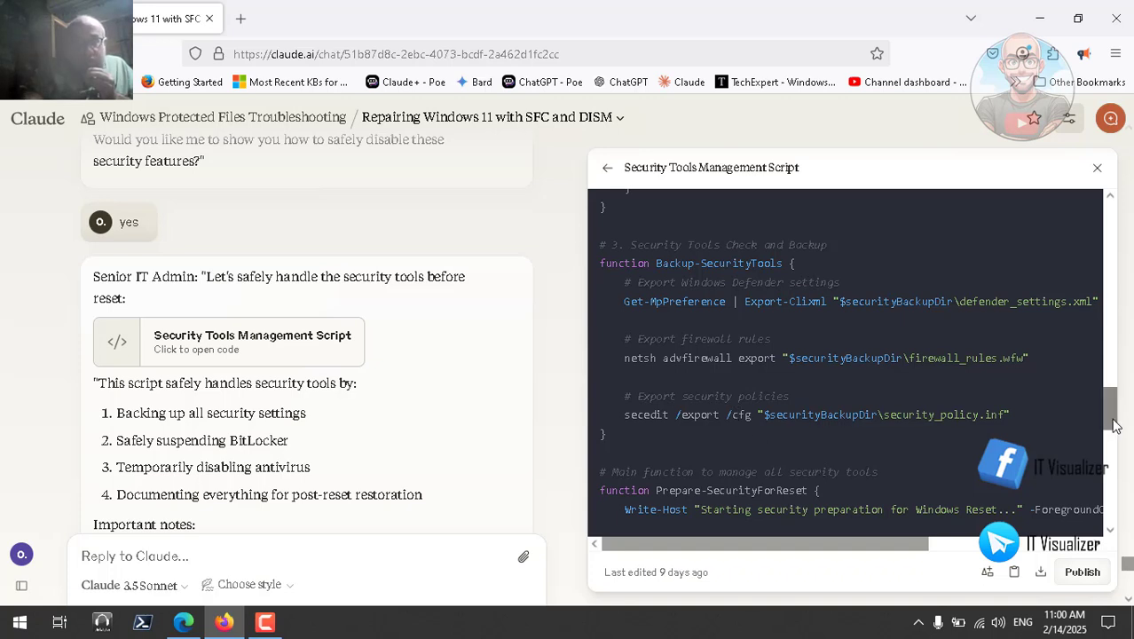
Review the Prepare-SecurityForReset main function, from documenting the current state through final verification and status reporting to the closing execution call
left_click_drag(1110, 424, 1110, 443)
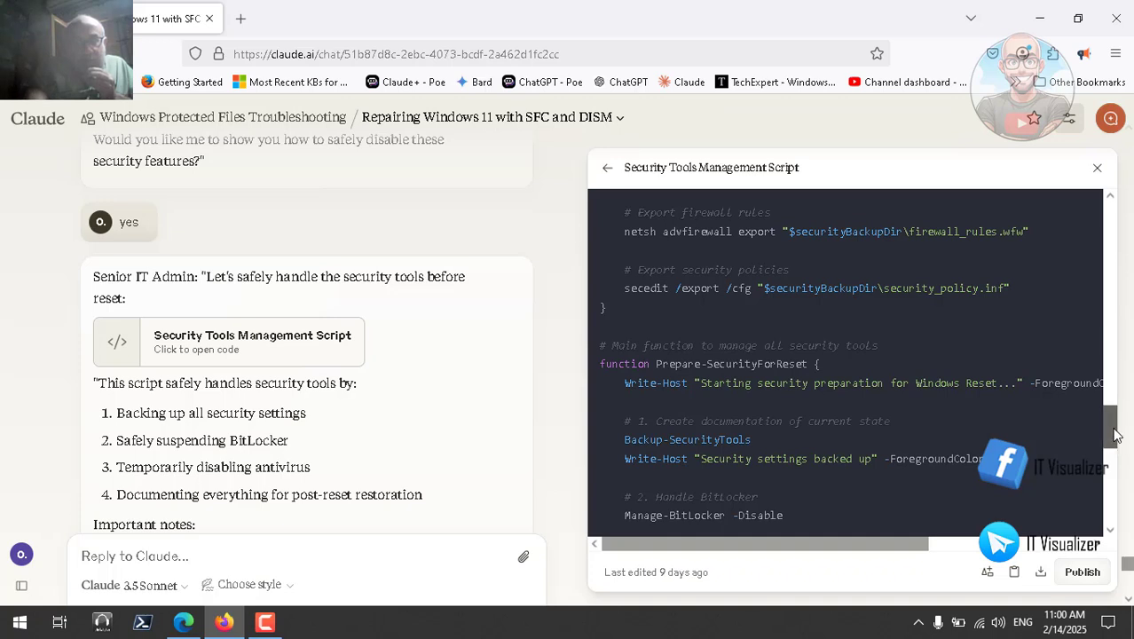
left_click_drag(1115, 435, 1115, 450)
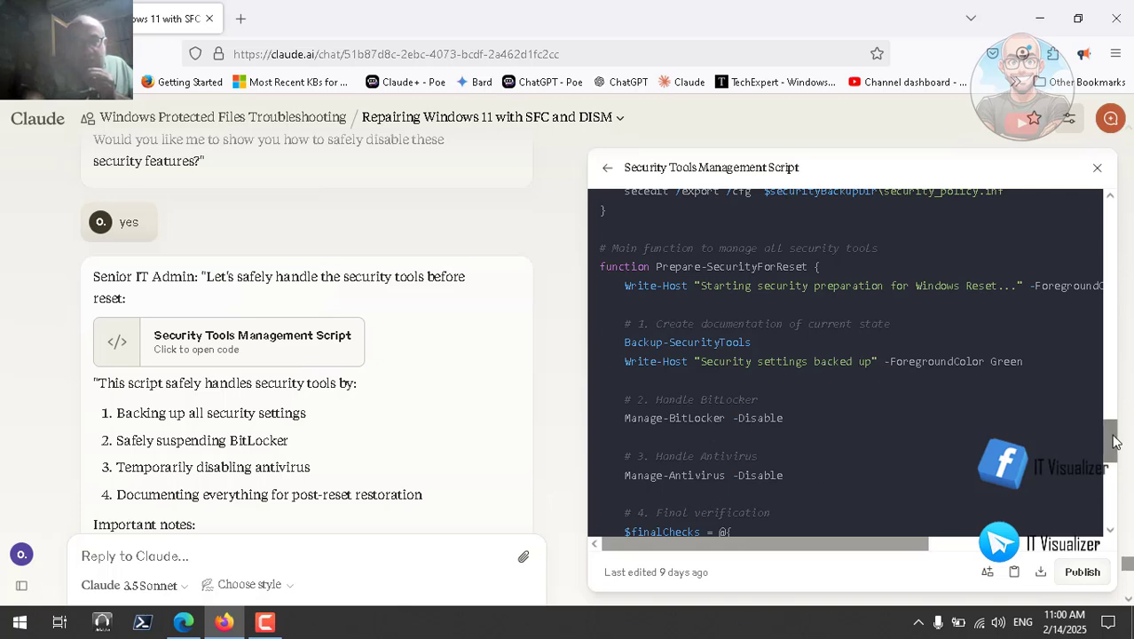
left_click_drag(1114, 440, 1114, 458)
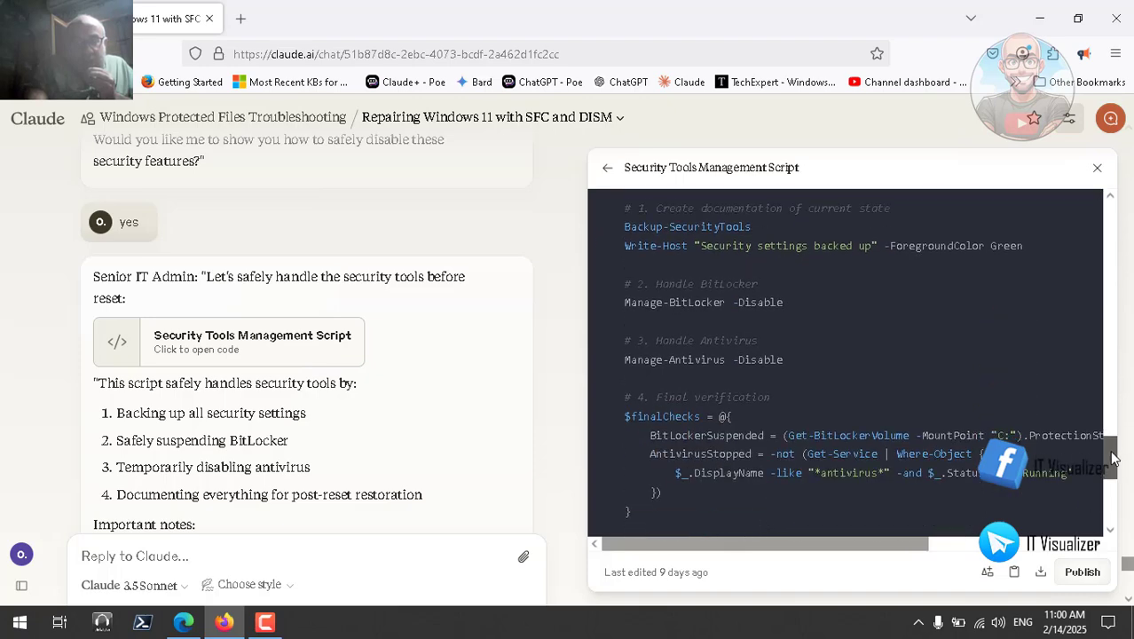
scroll(783, 399, "down", 1)
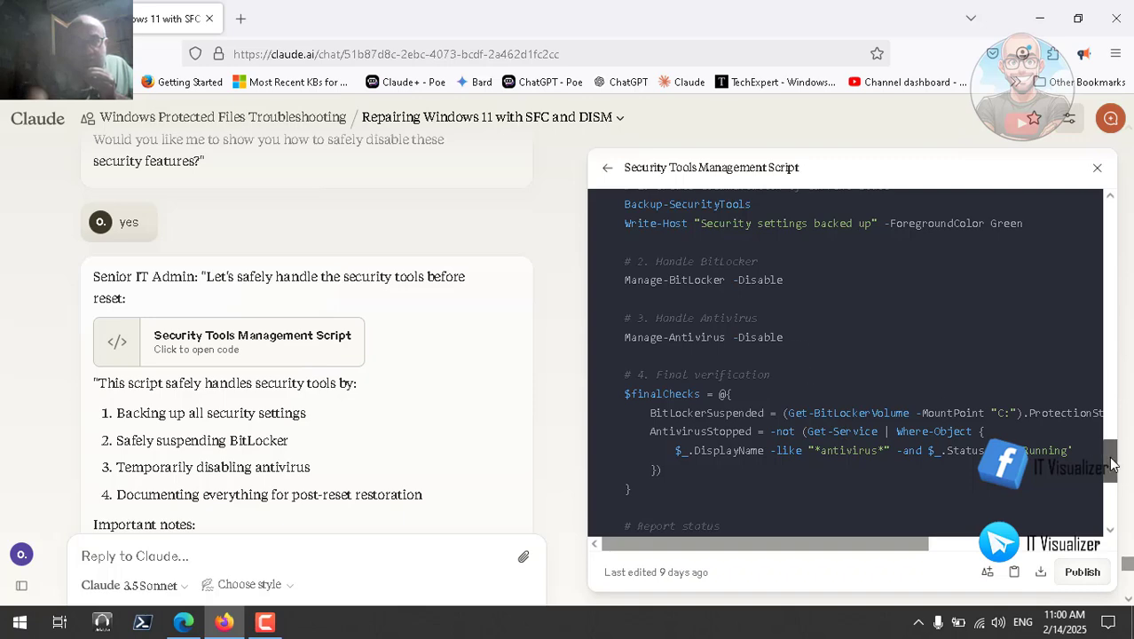
left_click_drag(1111, 464, 1112, 485)
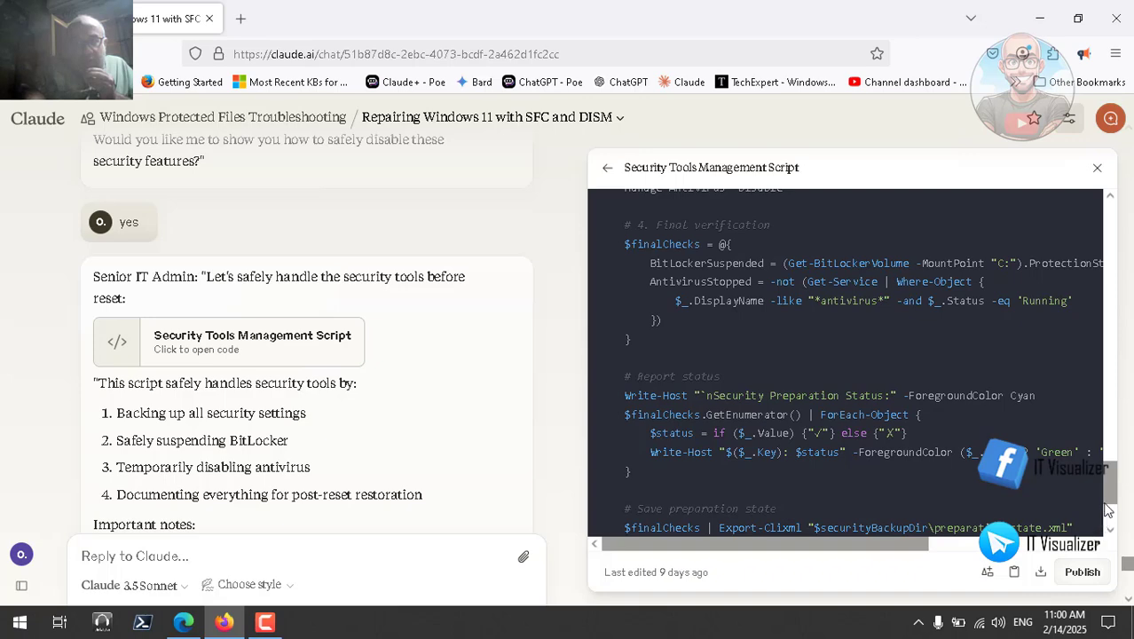
scroll(1110, 501, "down", 3)
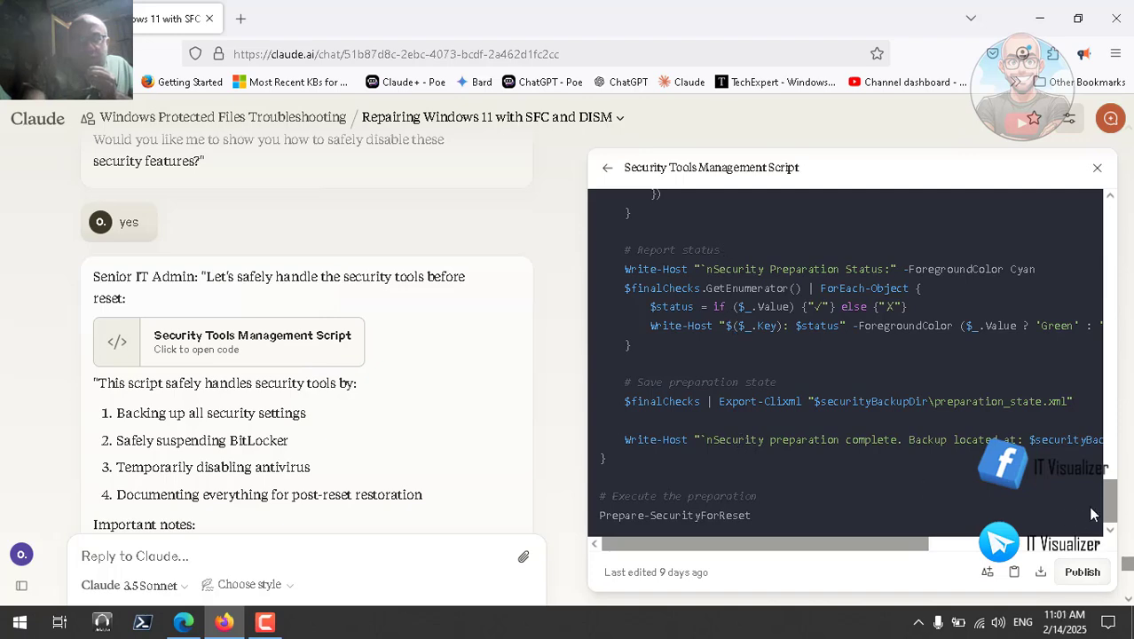
Return to the start of the reset preparation discussion, open the Windows 11 Reset Preparation Script and skim it to its closing execution call
left_click_drag(1111, 507, 1114, 220)
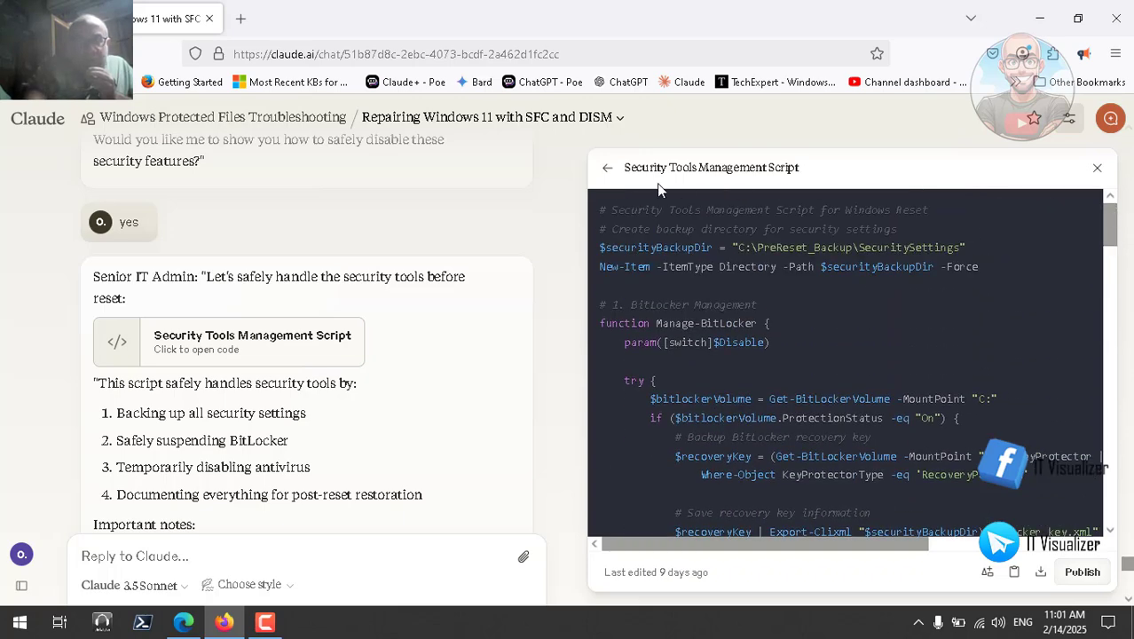
scroll(506, 388, "up", 3)
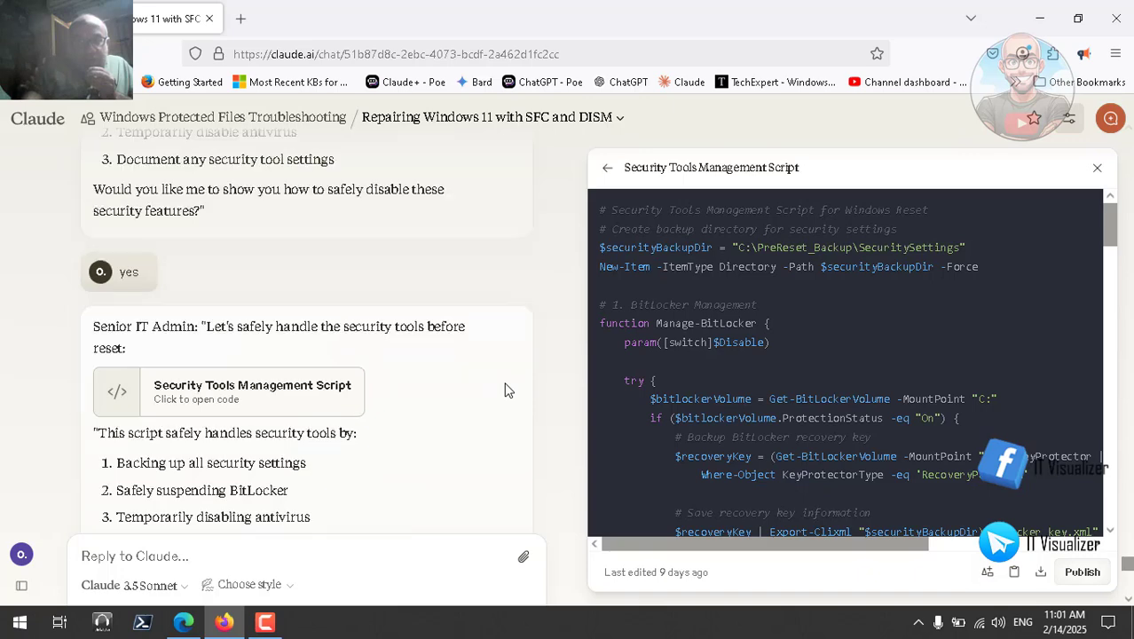
scroll(506, 389, "up", 10)
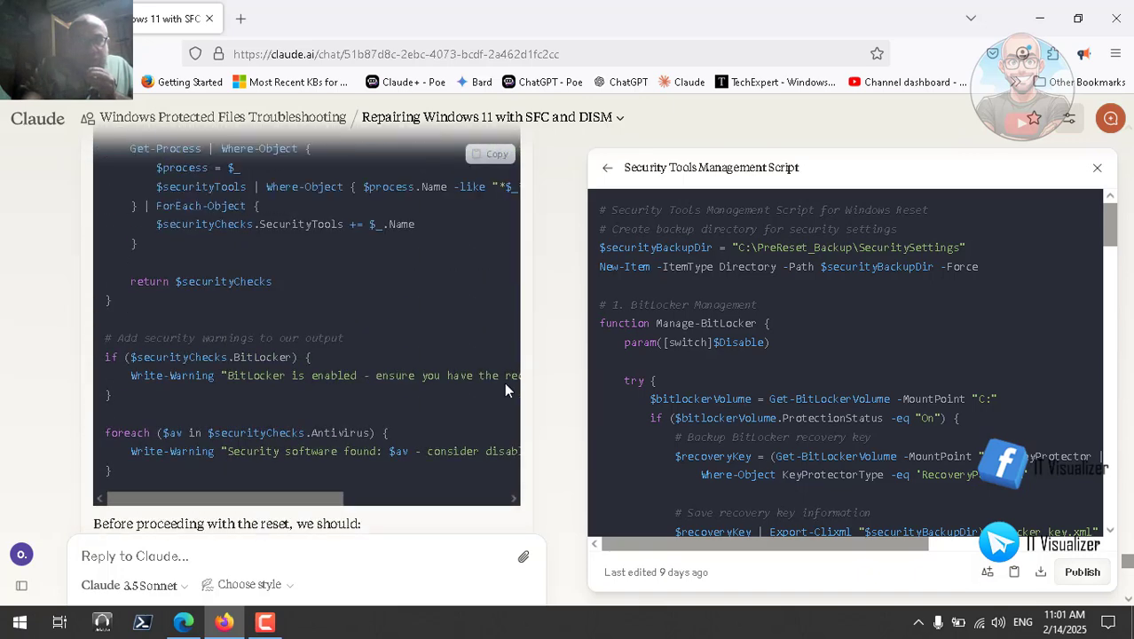
scroll(505, 391, "up", 7)
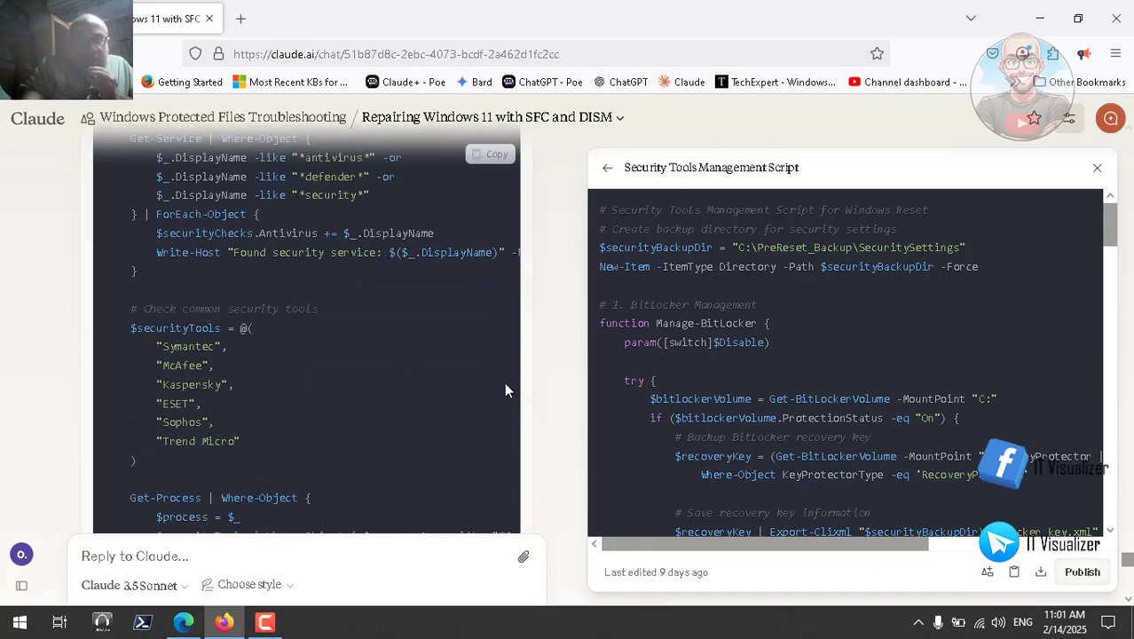
scroll(504, 381, "up", 10)
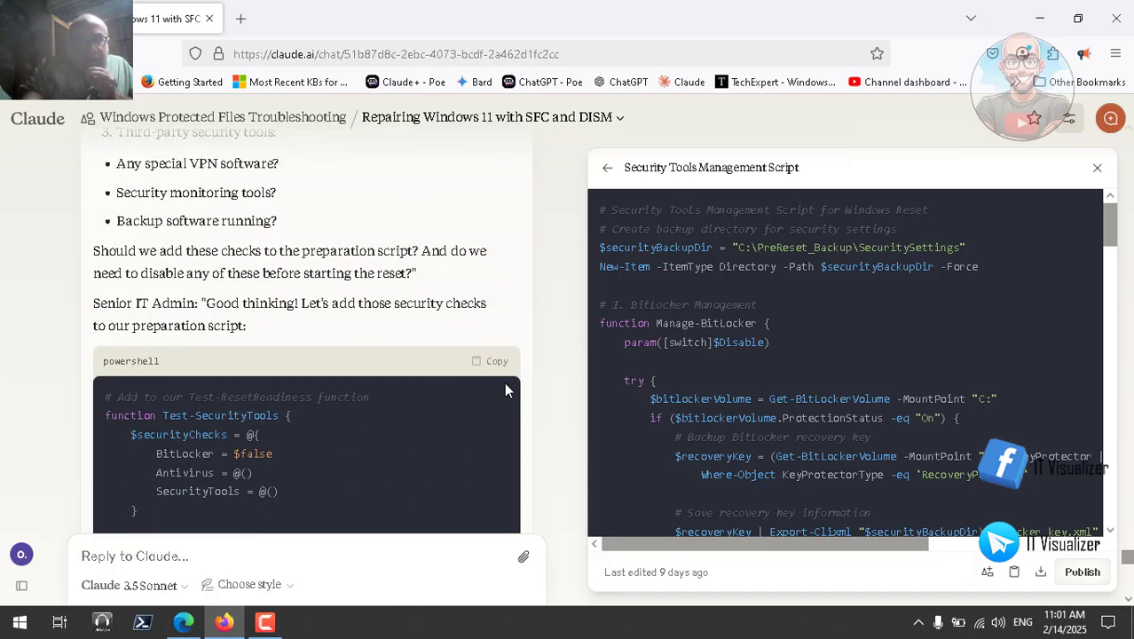
scroll(504, 381, "up", 4)
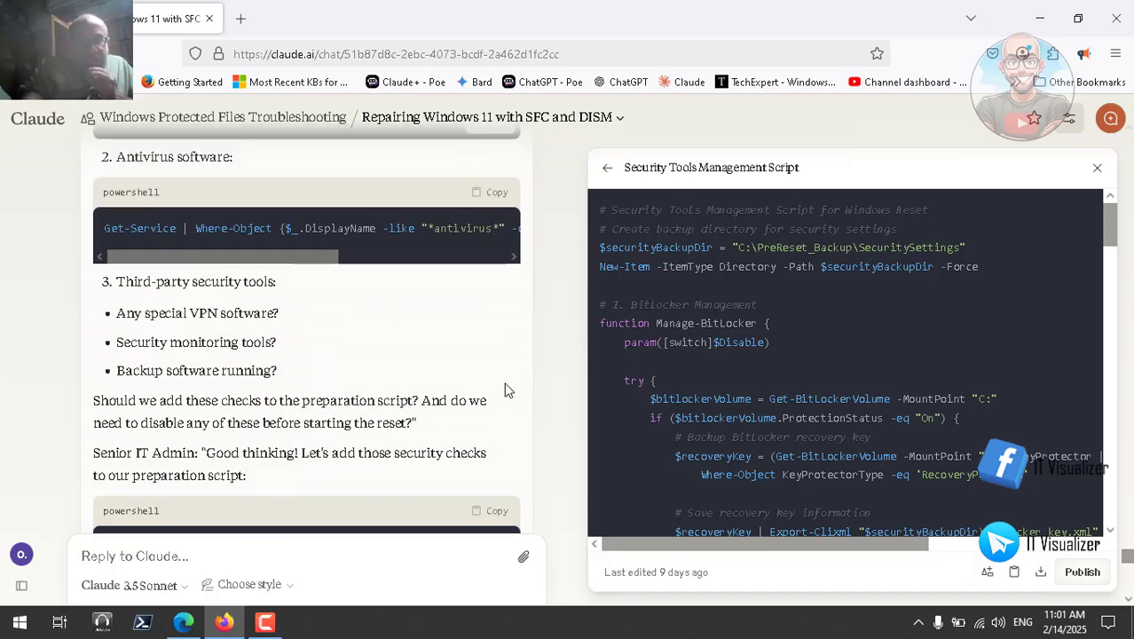
scroll(505, 390, "up", 9)
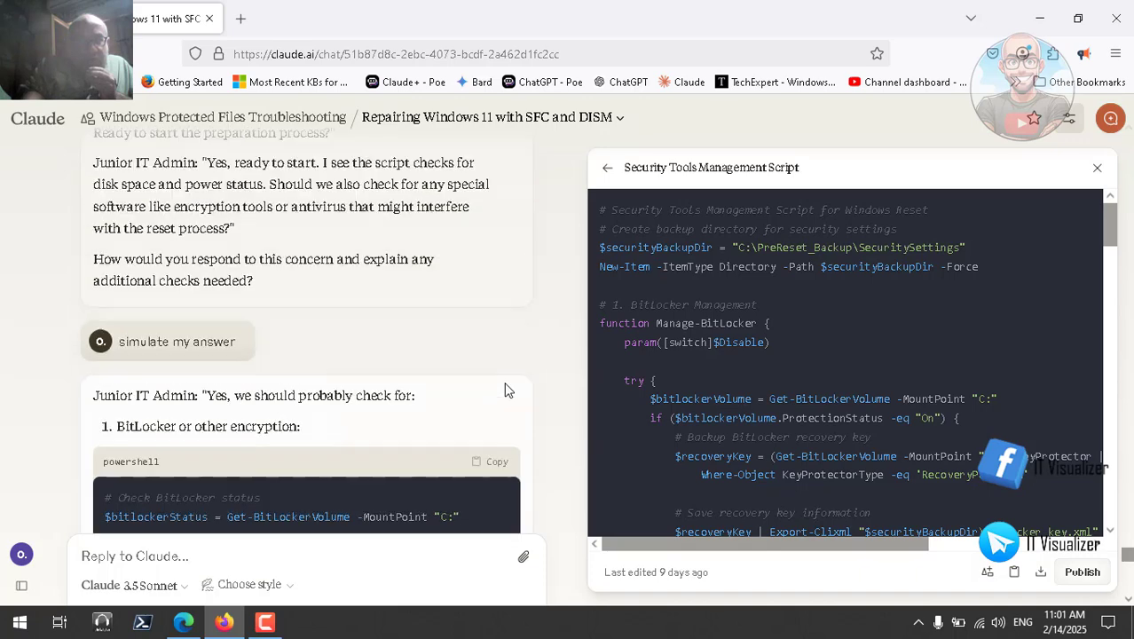
scroll(506, 390, "up", 2)
scroll(506, 392, "up", 7)
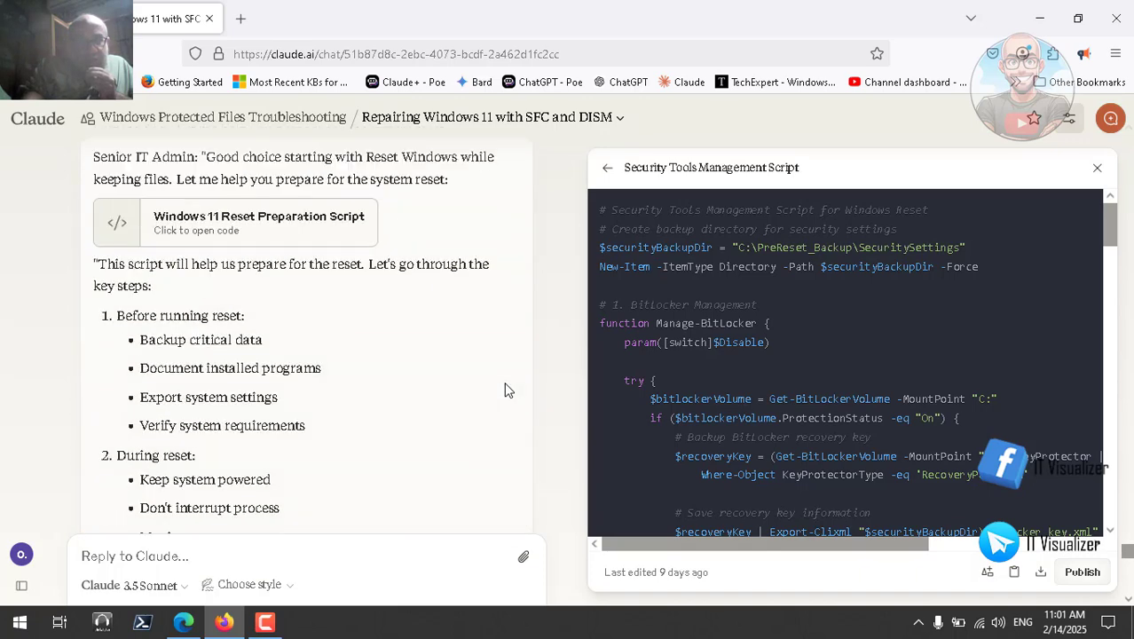
left_click(251, 225)
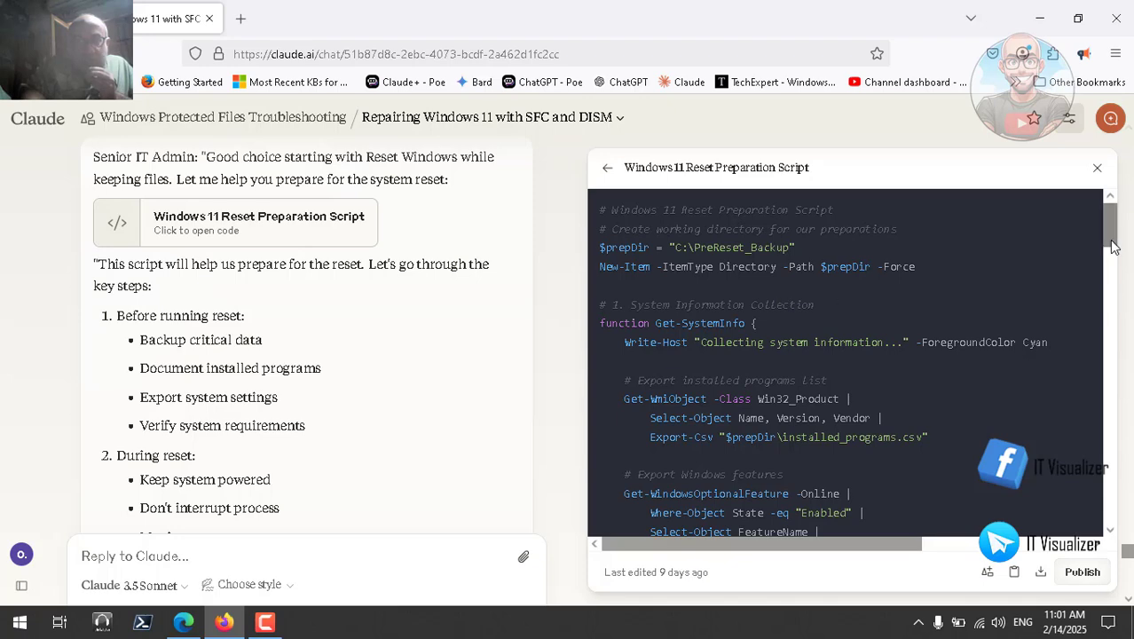
left_click_drag(1106, 245, 1123, 532)
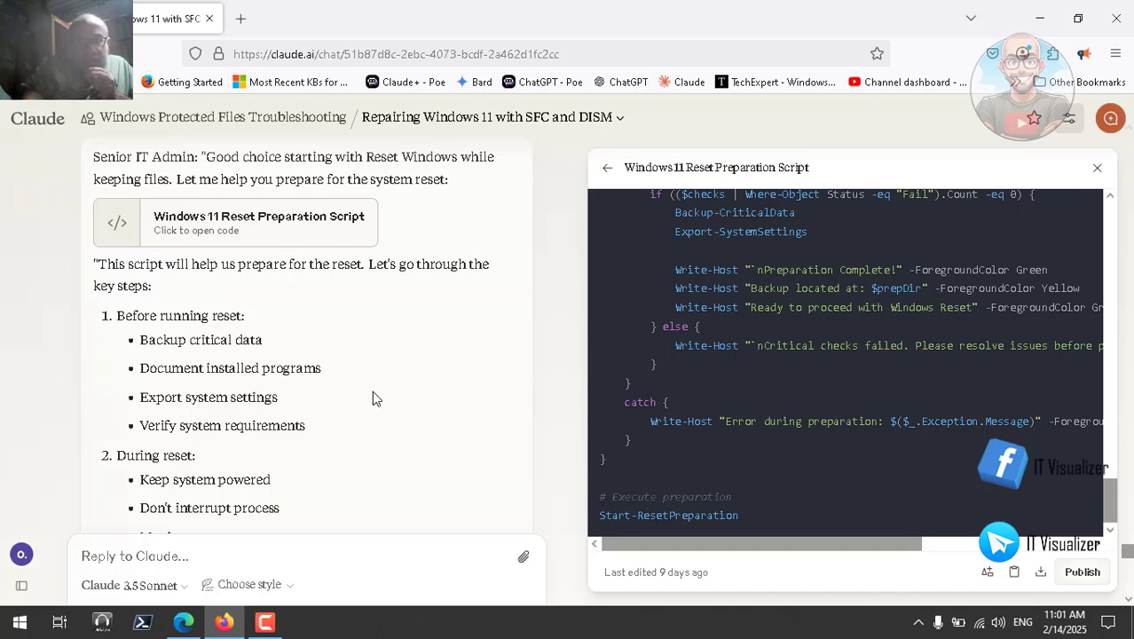
Go back to the reply on safely handling security tools and reopen its Security Tools Management Script
scroll(372, 393, "down", 1)
scroll(374, 397, "down", 15)
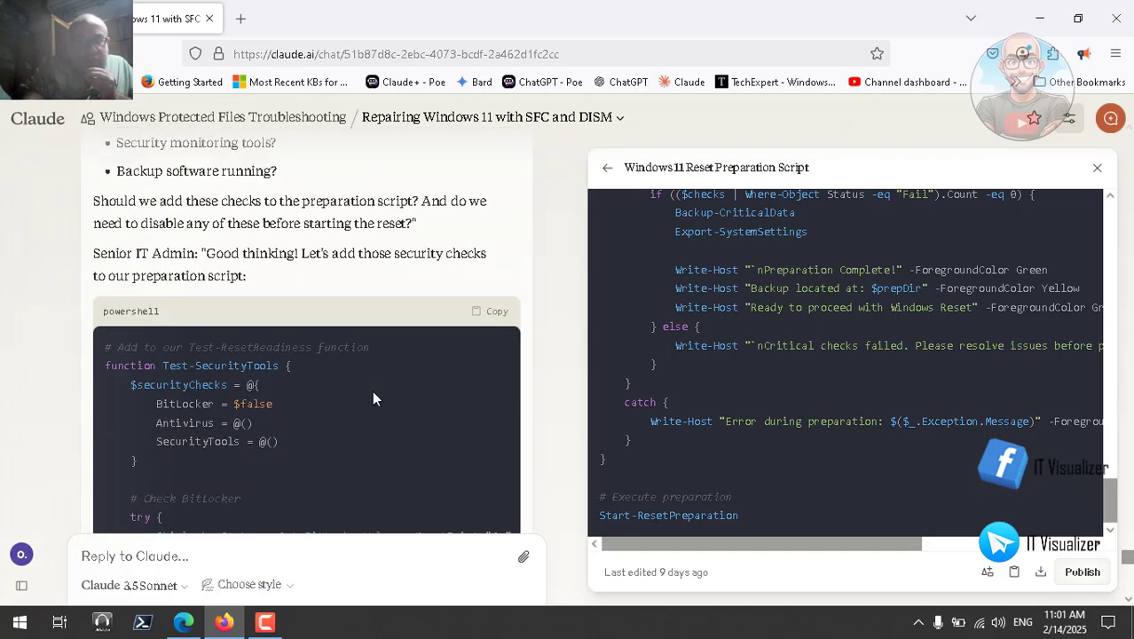
scroll(373, 397, "down", 10)
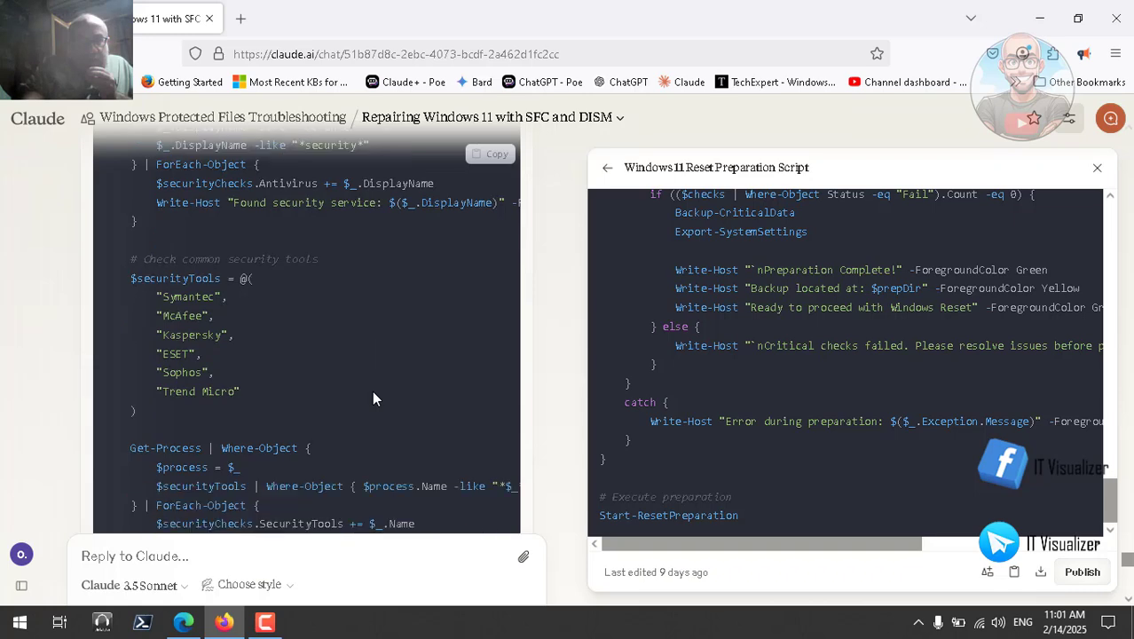
scroll(372, 394, "down", 7)
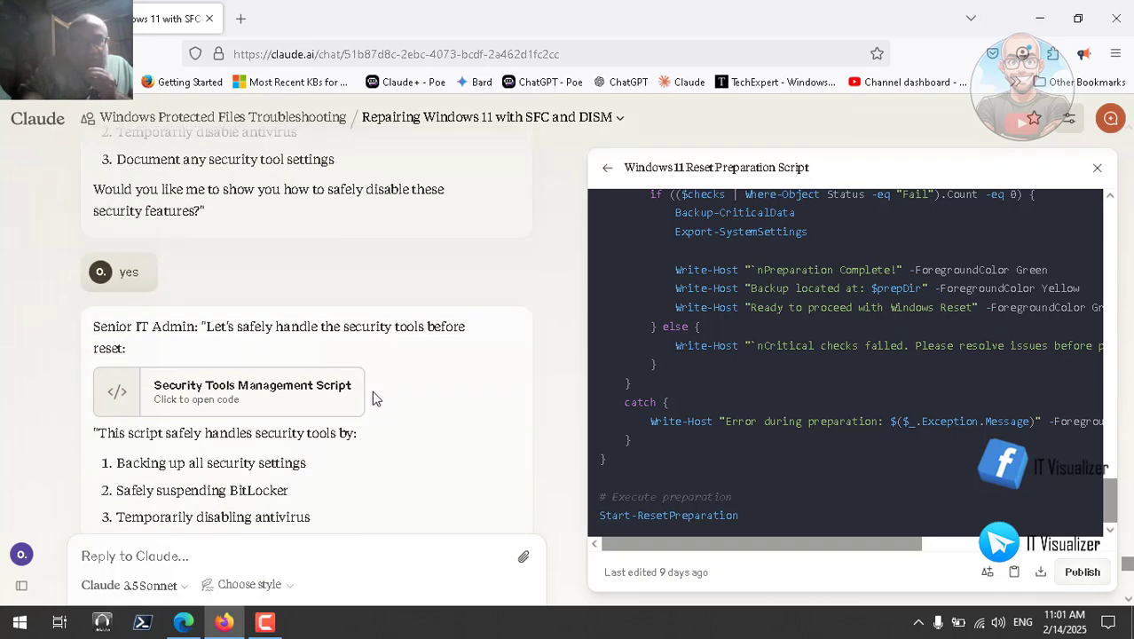
left_click(323, 401)
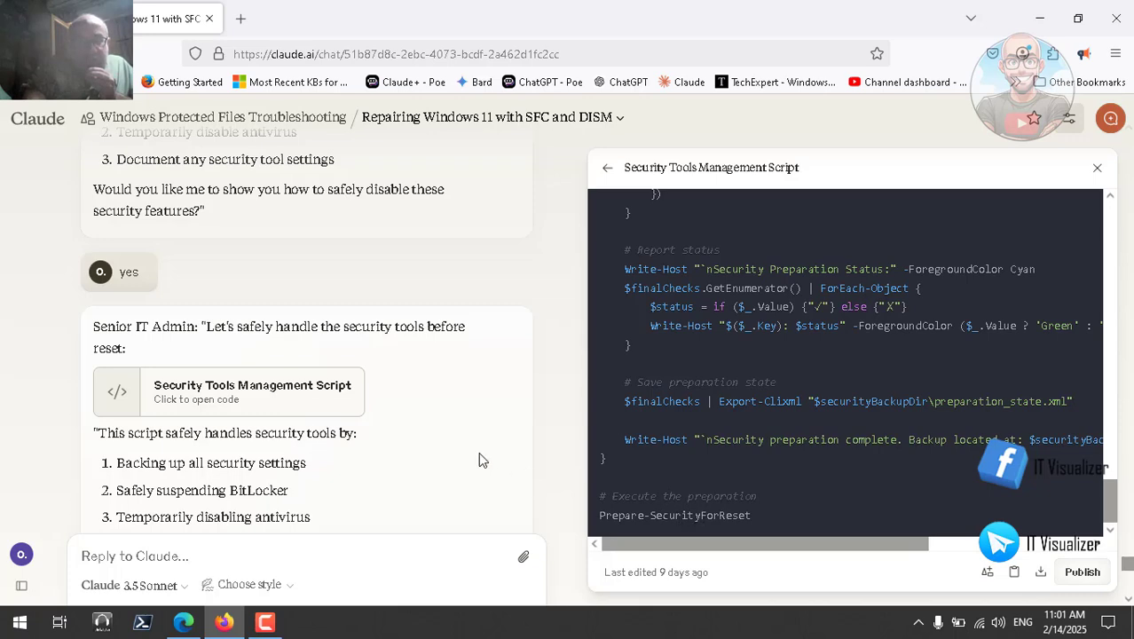
Read what the security script handles, its important notes, and the junior admin's question about reset timing and security risk
scroll(436, 396, "down", 2)
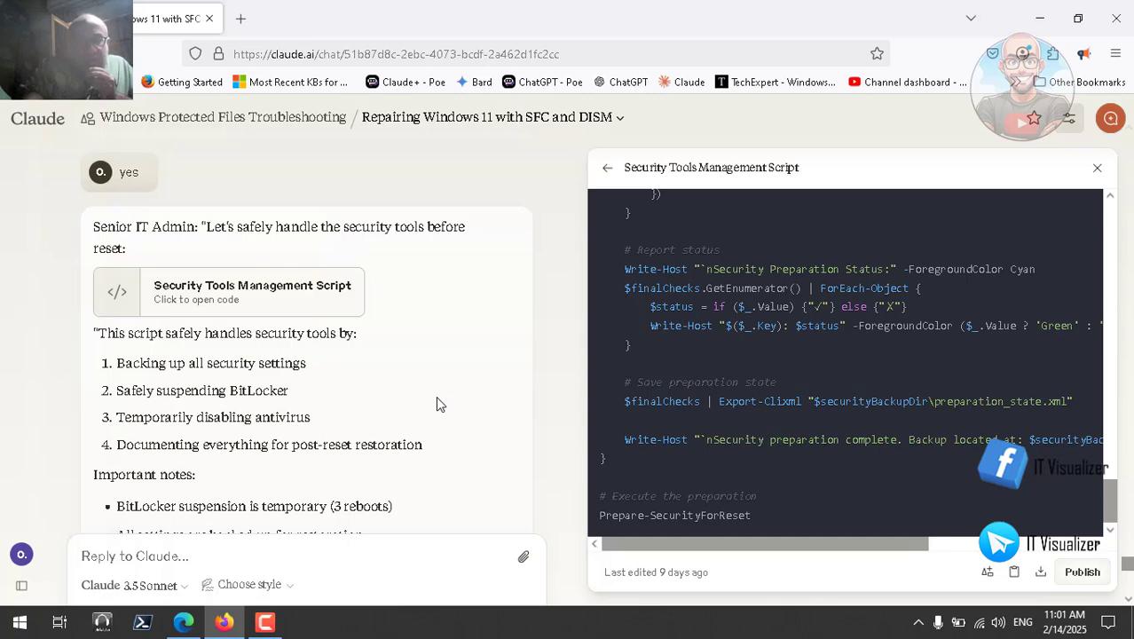
scroll(435, 405, "down", 1)
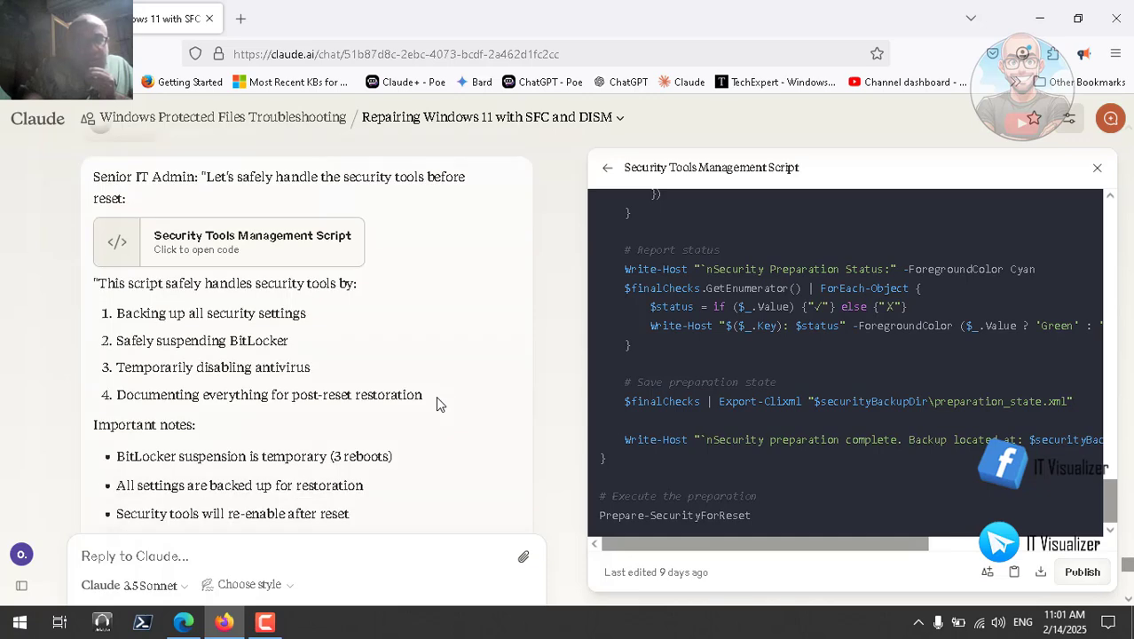
scroll(436, 404, "up", 1)
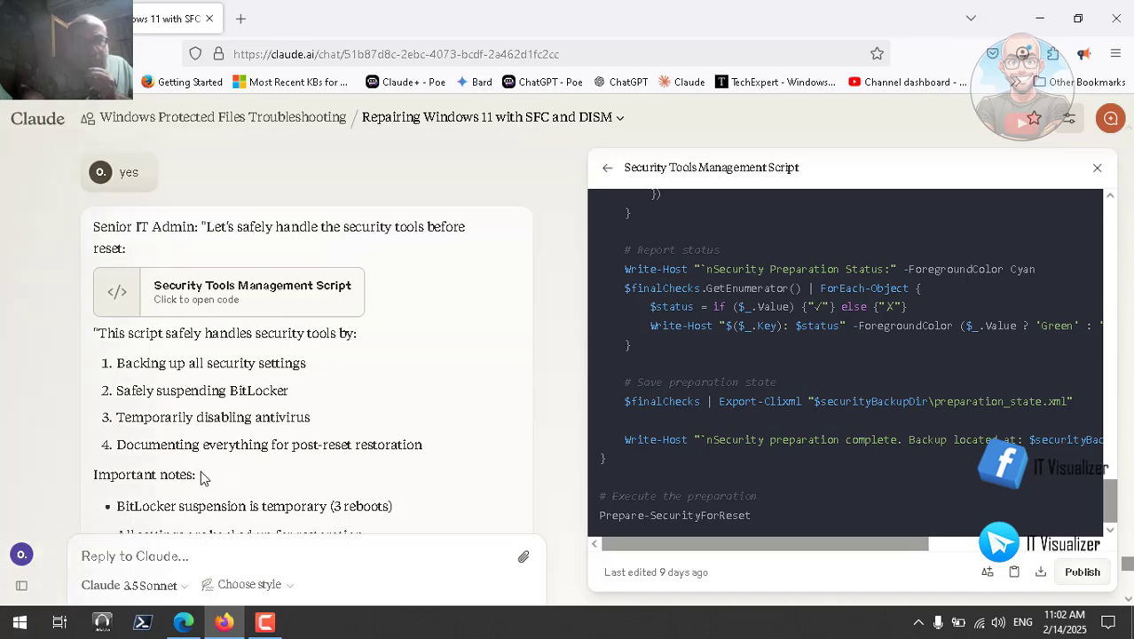
scroll(200, 477, "down", 2)
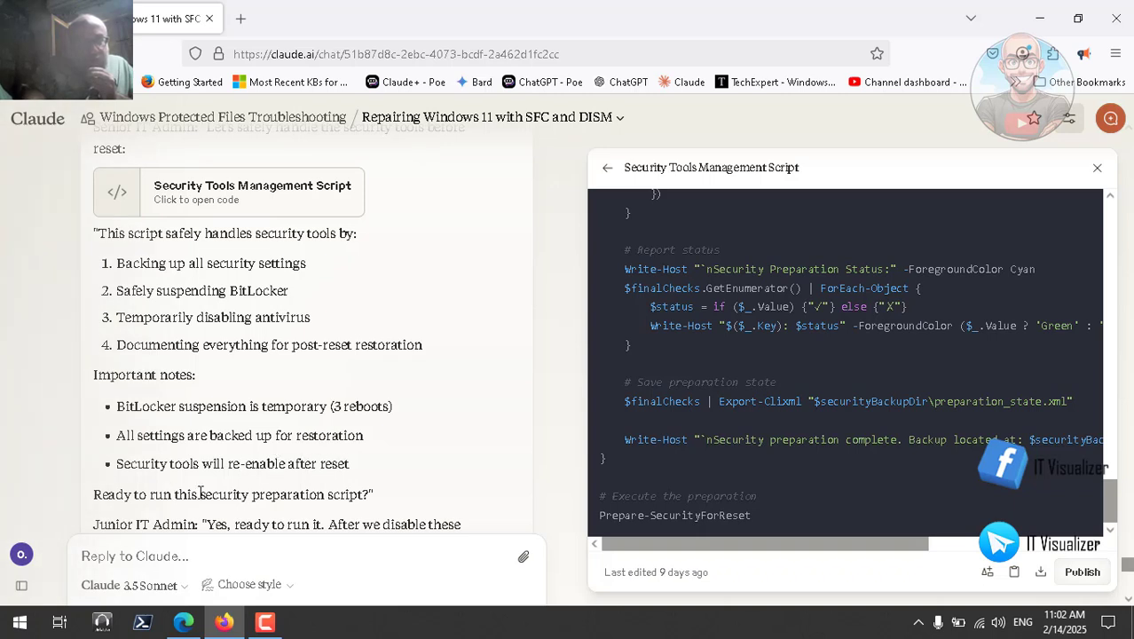
scroll(228, 497, "down", 1)
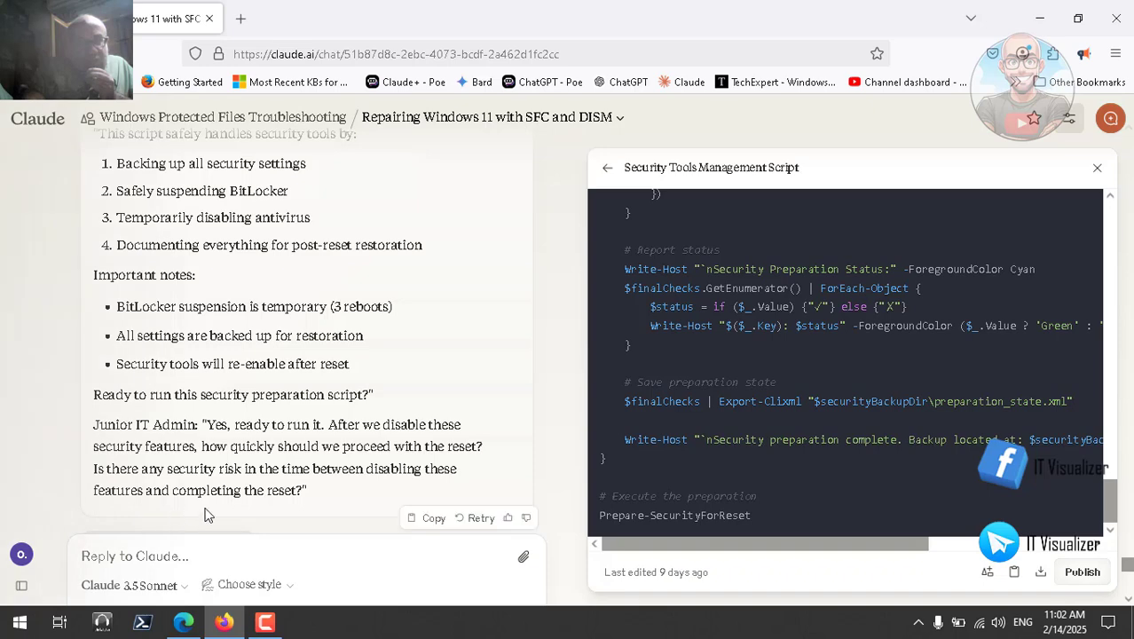
Read the simulated answer's concerns about disabled security features, time considerations and network security
scroll(279, 492, "down", 3)
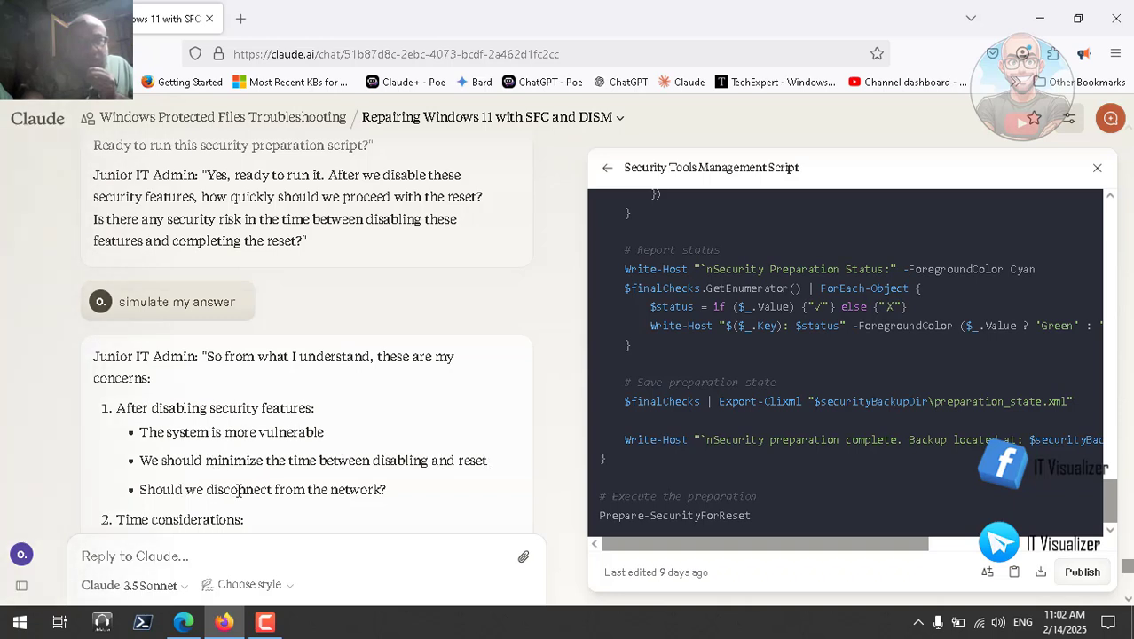
scroll(296, 484, "down", 3)
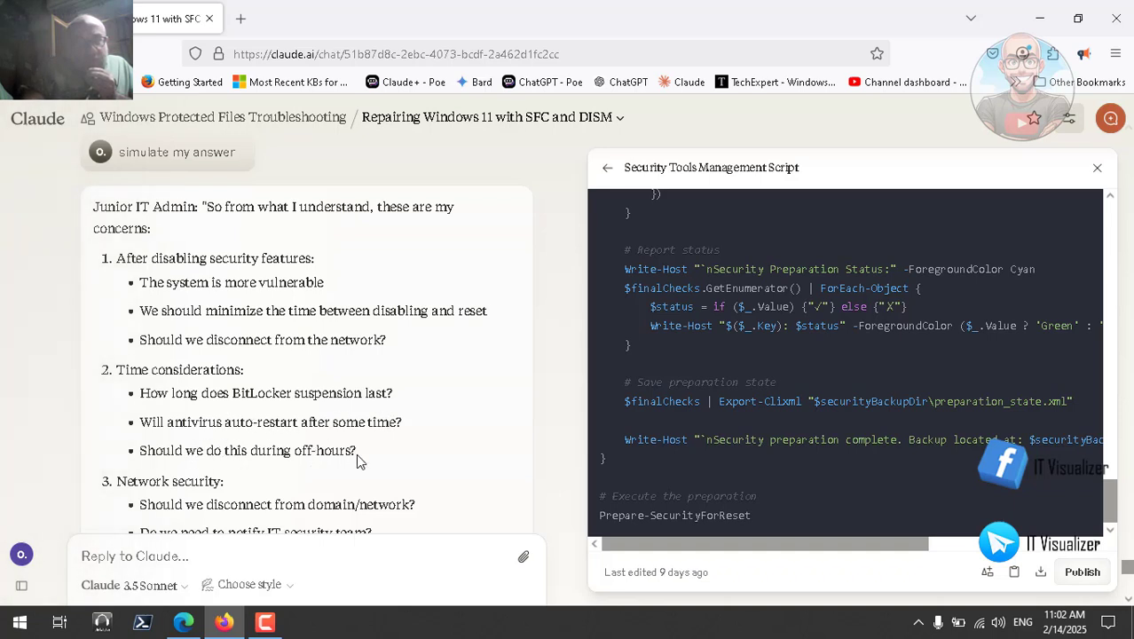
scroll(356, 453, "down", 3)
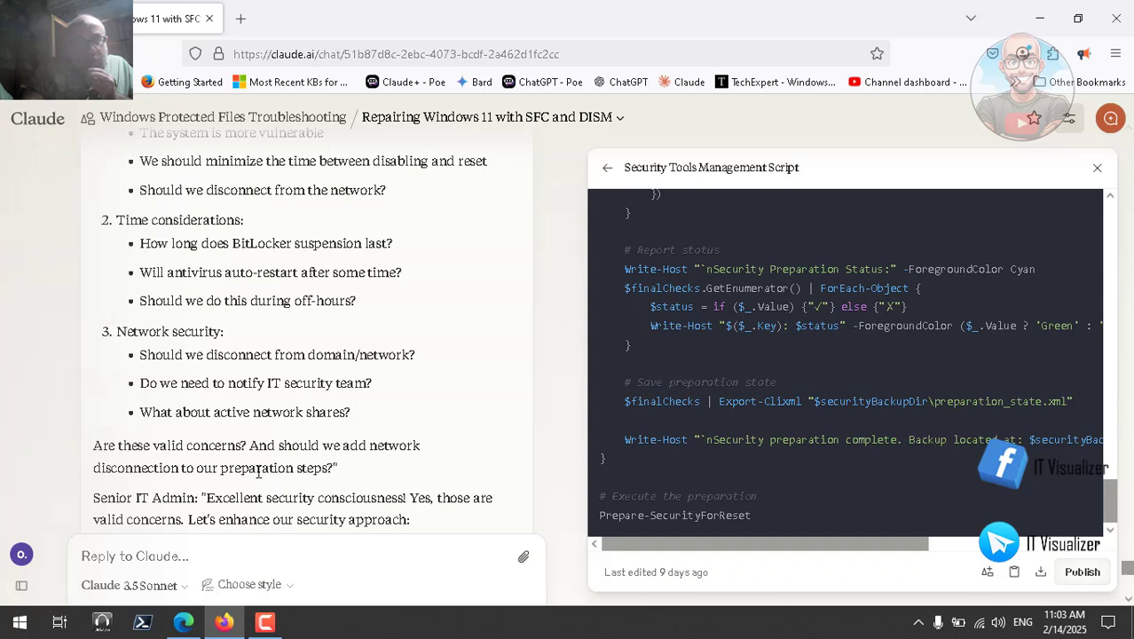
scroll(267, 470, "down", 2)
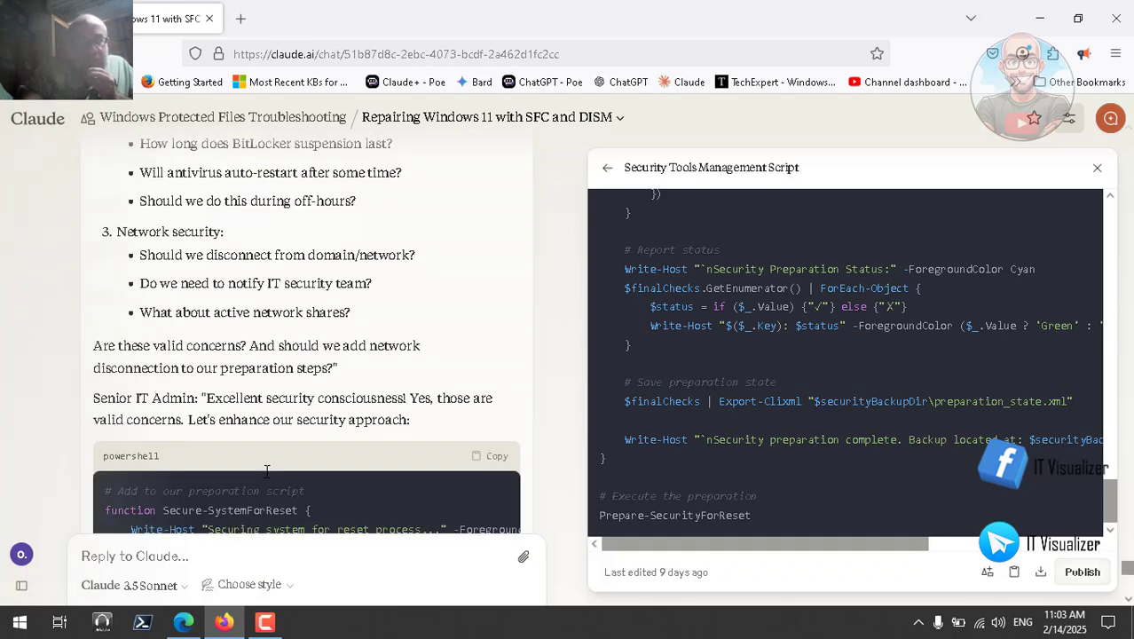
scroll(266, 470, "up", 4)
scroll(266, 470, "up", 1)
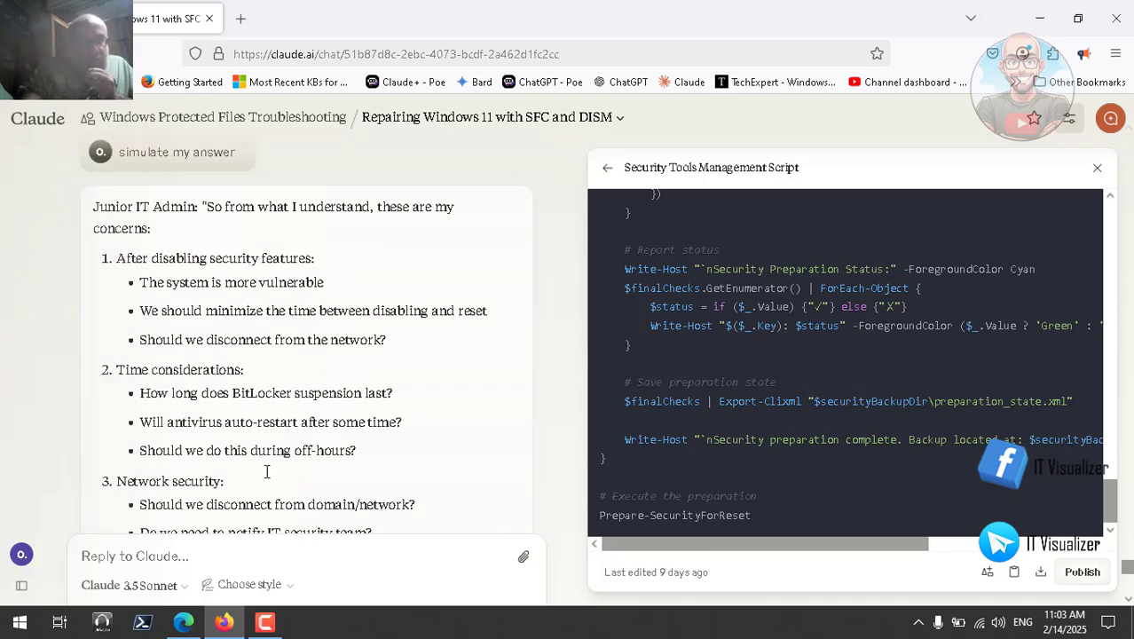
Review the Secure-SystemForReset function, from documenting network state through disabling adapters and removing shares to starting the reset
scroll(267, 471, "down", 7)
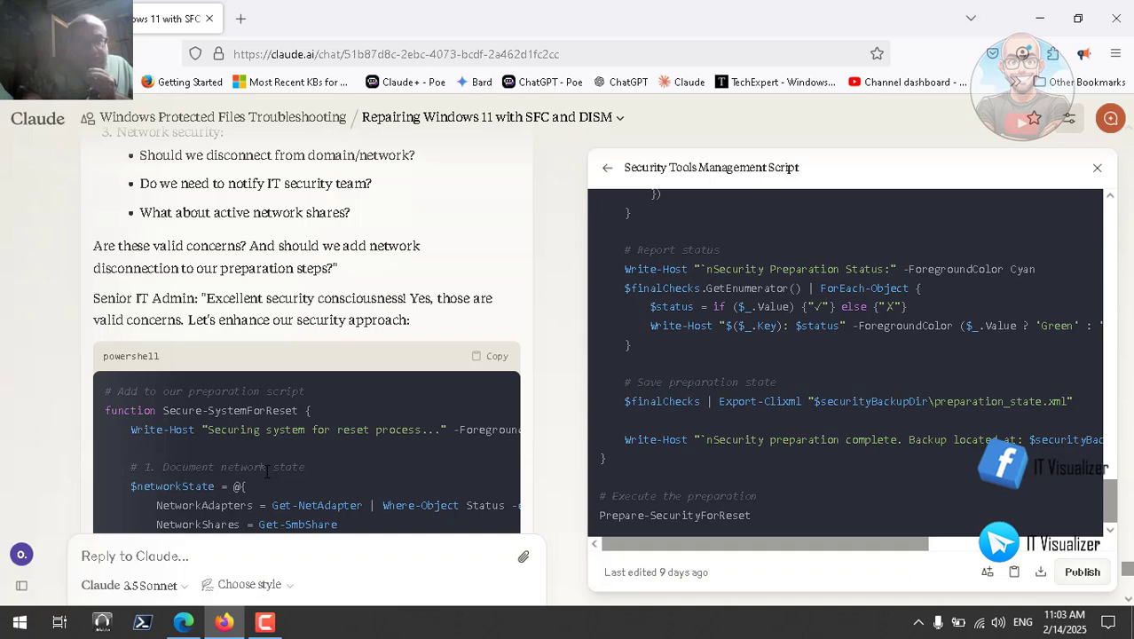
scroll(266, 471, "down", 1)
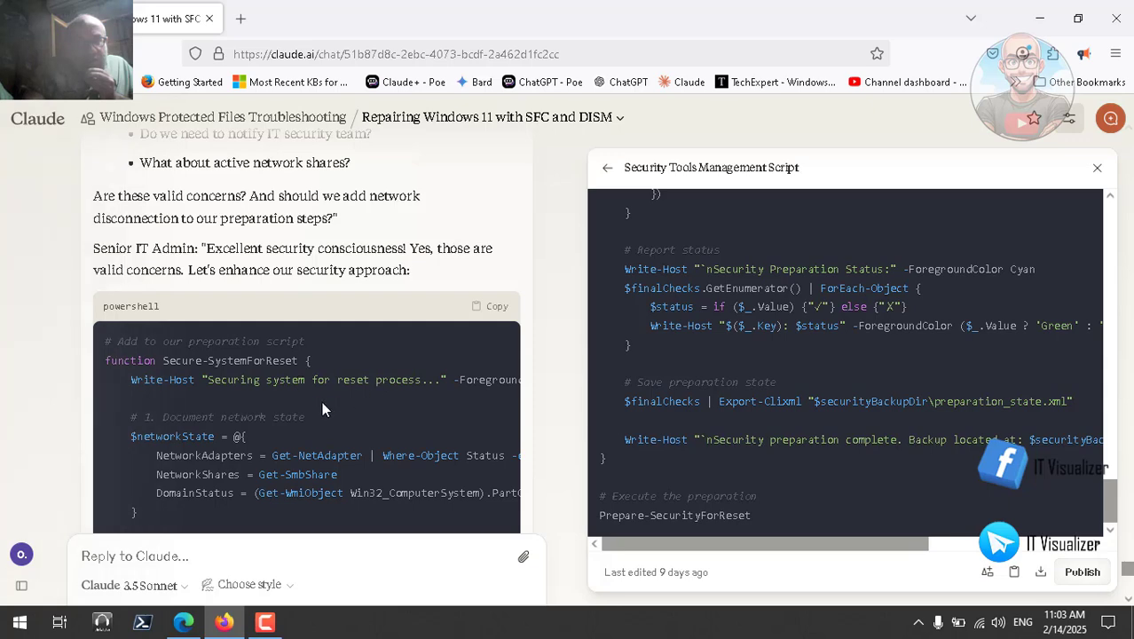
scroll(313, 403, "down", 2)
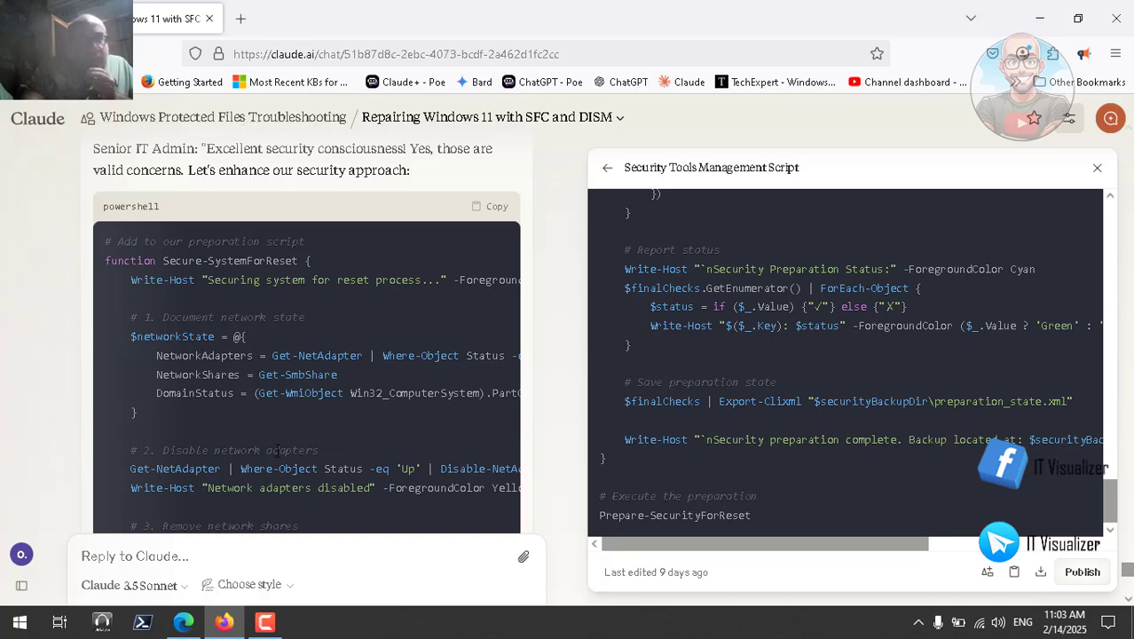
scroll(283, 421, "down", 2)
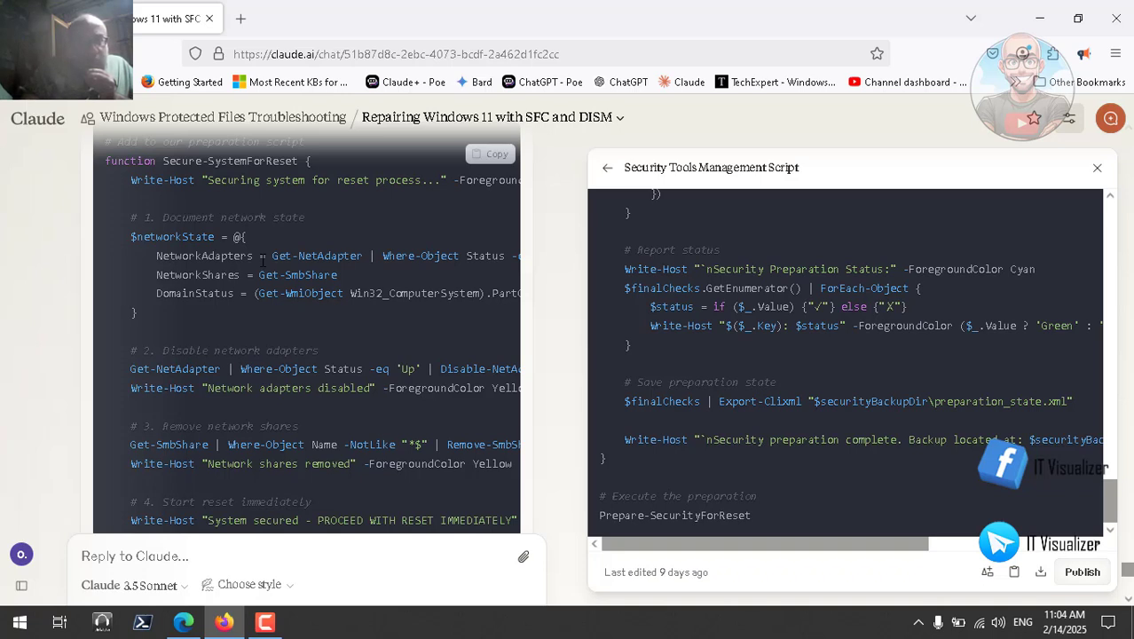
scroll(263, 260, "down", 2)
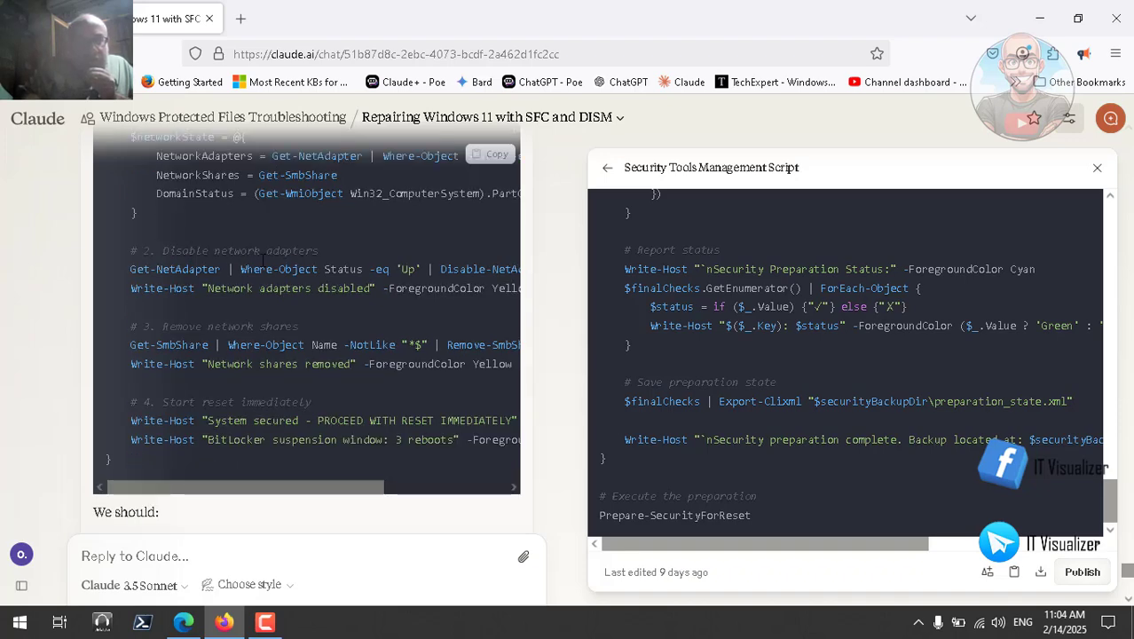
scroll(262, 259, "down", 1)
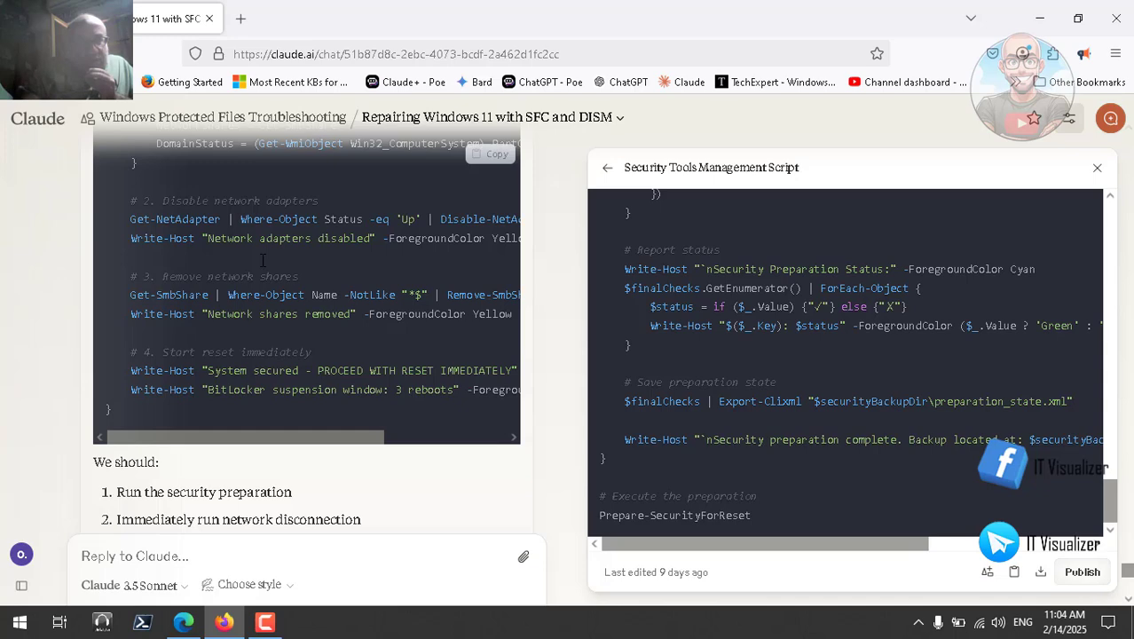
Read the recommended order for the enhanced security approach and open the Secured Windows Reset Execution Script
scroll(262, 259, "down", 2)
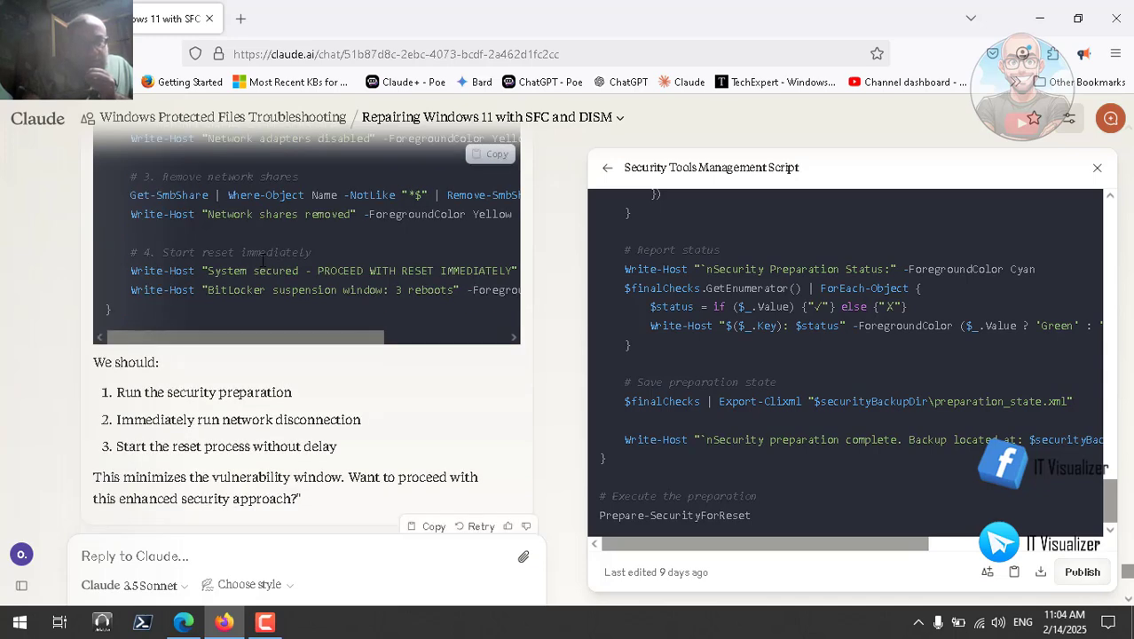
scroll(262, 259, "down", 2)
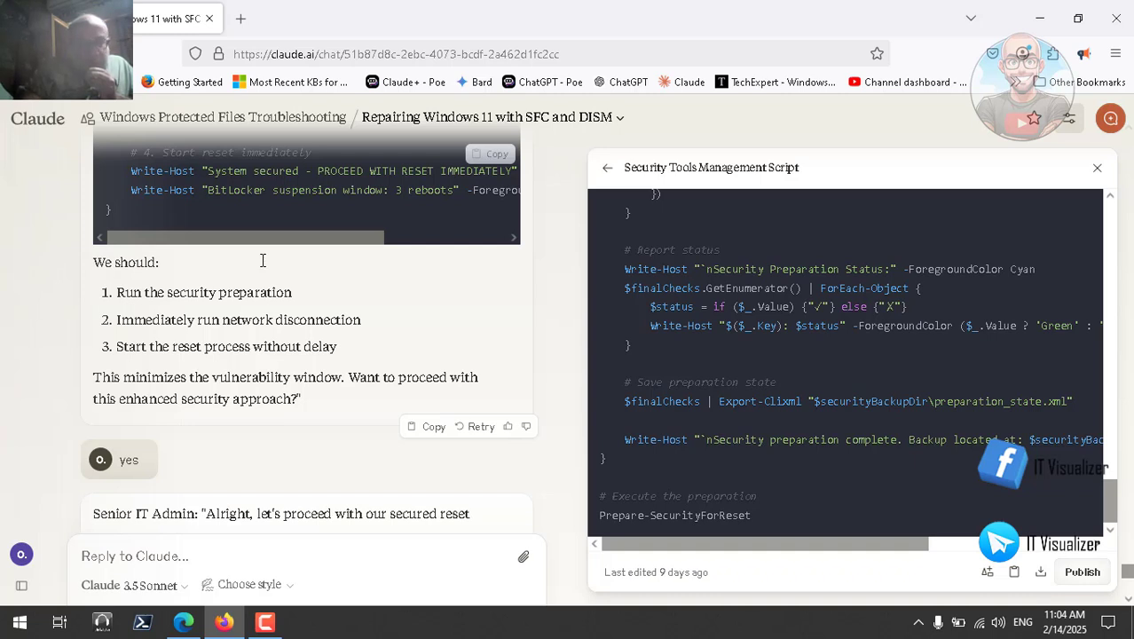
scroll(262, 260, "down", 2)
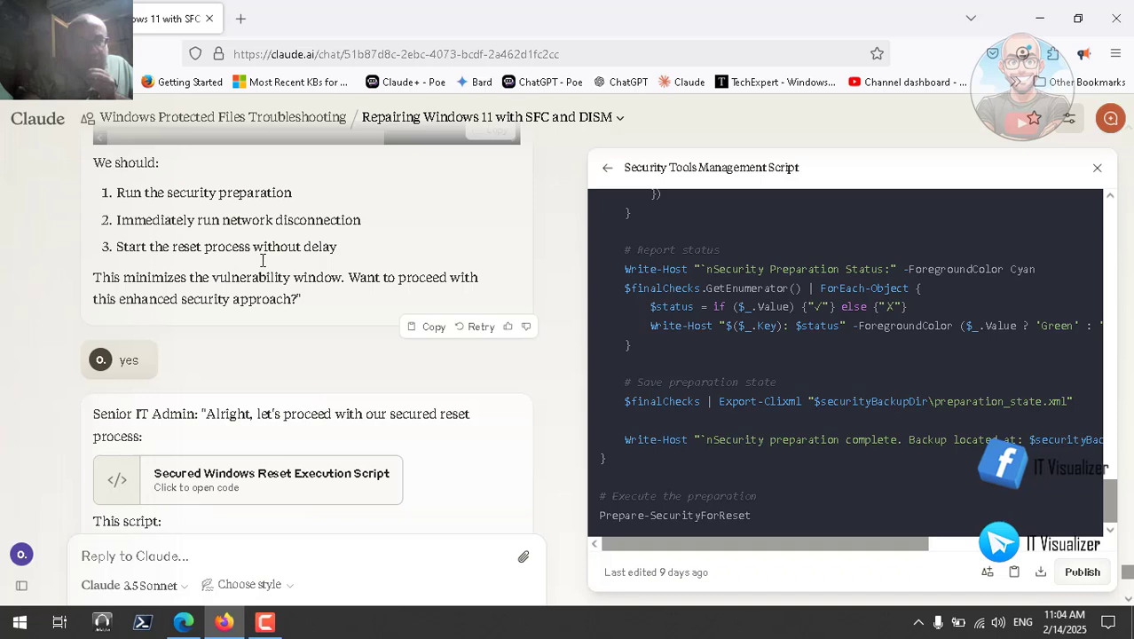
scroll(262, 259, "down", 1)
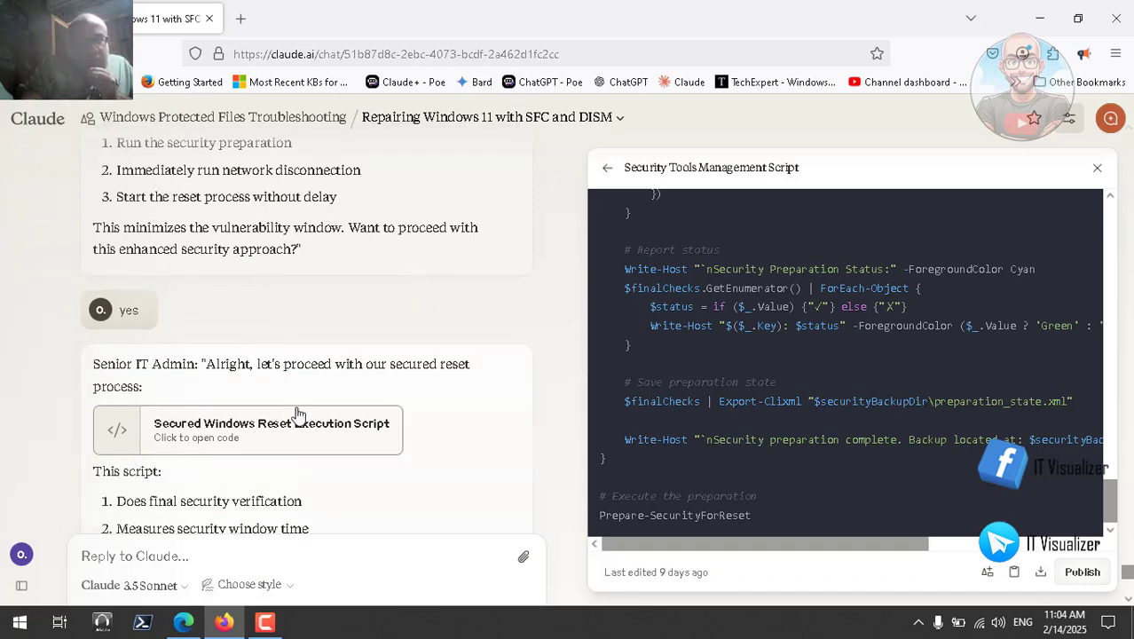
left_click(280, 441)
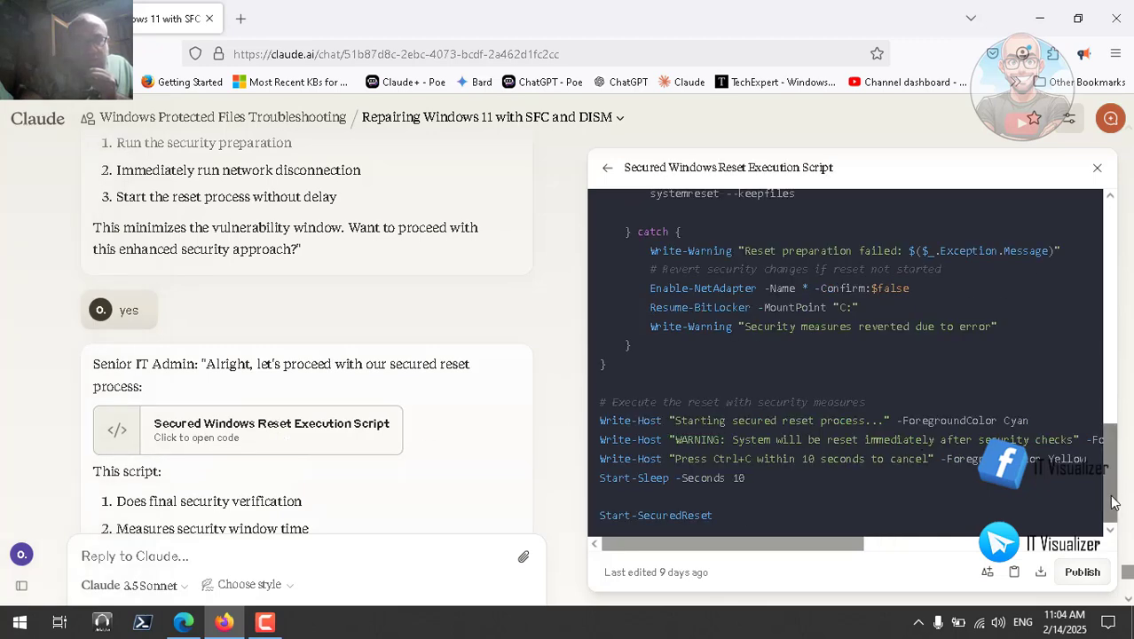
Review the Secured Windows Reset Execution Script from its start, covering the final security check, Start-SecuredReset function, error rollback and closing execution commands
left_click_drag(1113, 502, 1117, 267)
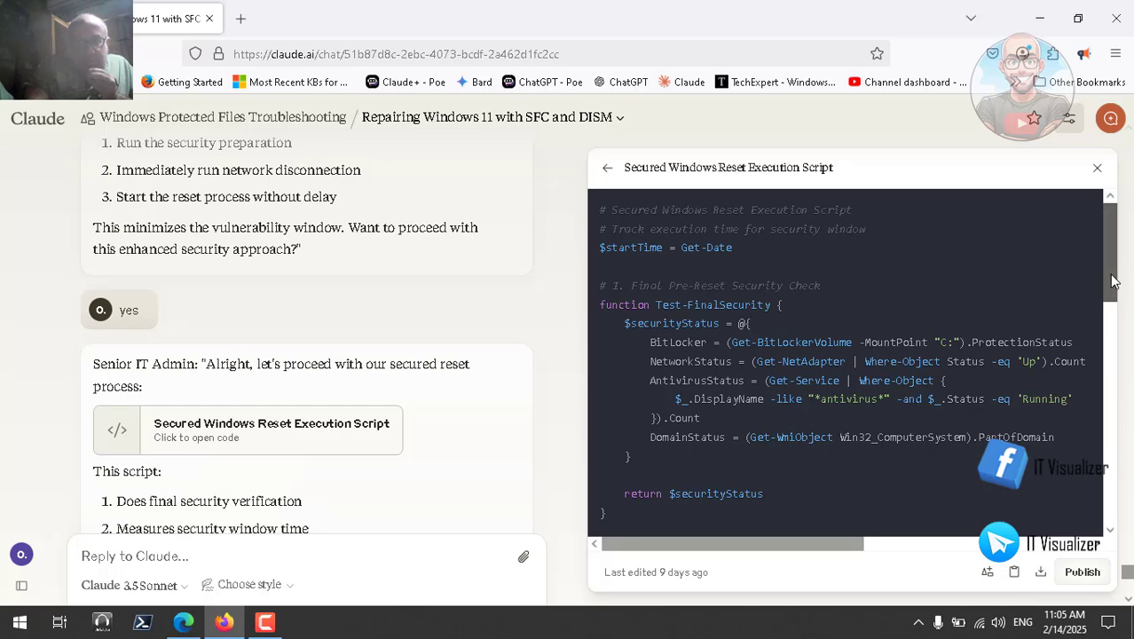
left_click_drag(1114, 280, 1111, 373)
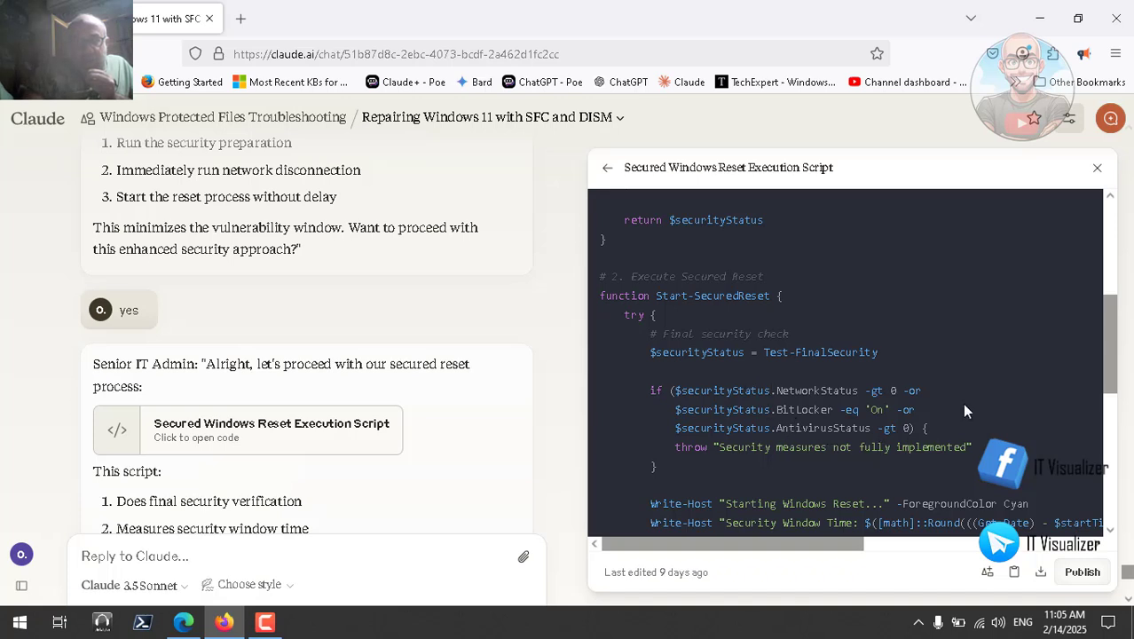
left_click_drag(1114, 347, 1118, 375)
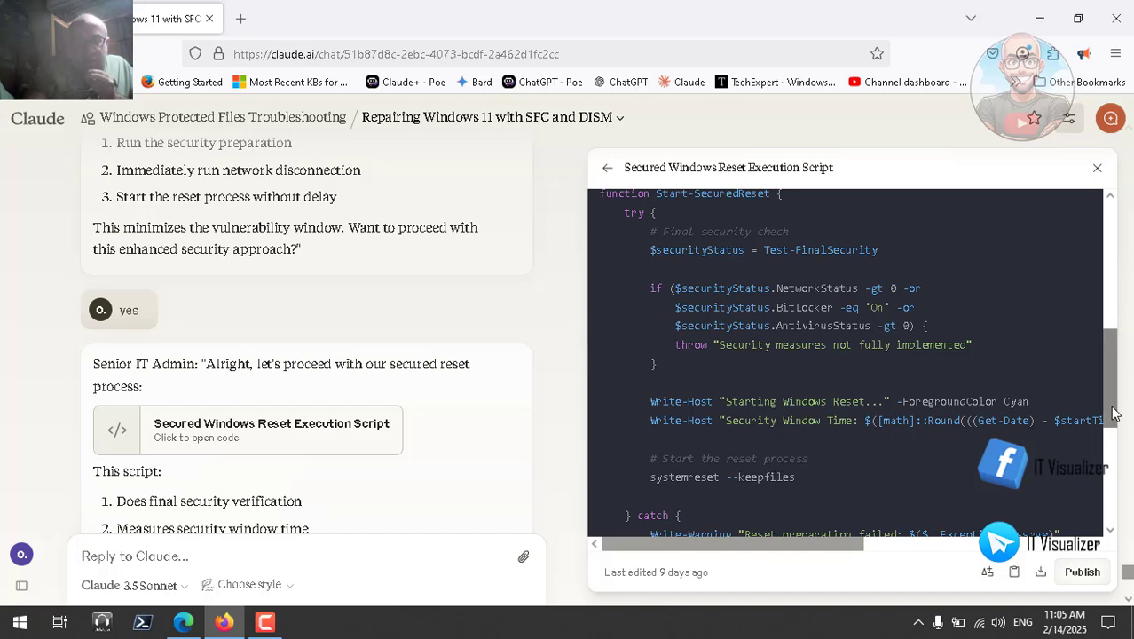
scroll(1116, 430, "down", 2)
scroll(1116, 435, "down", 2)
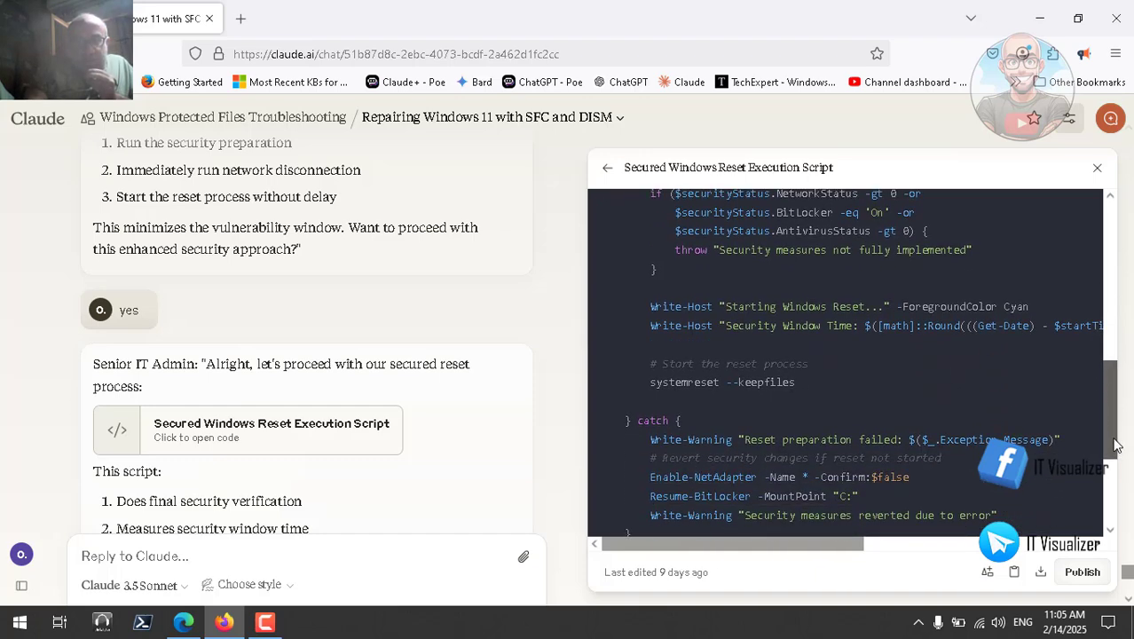
left_click_drag(1114, 453, 1115, 457)
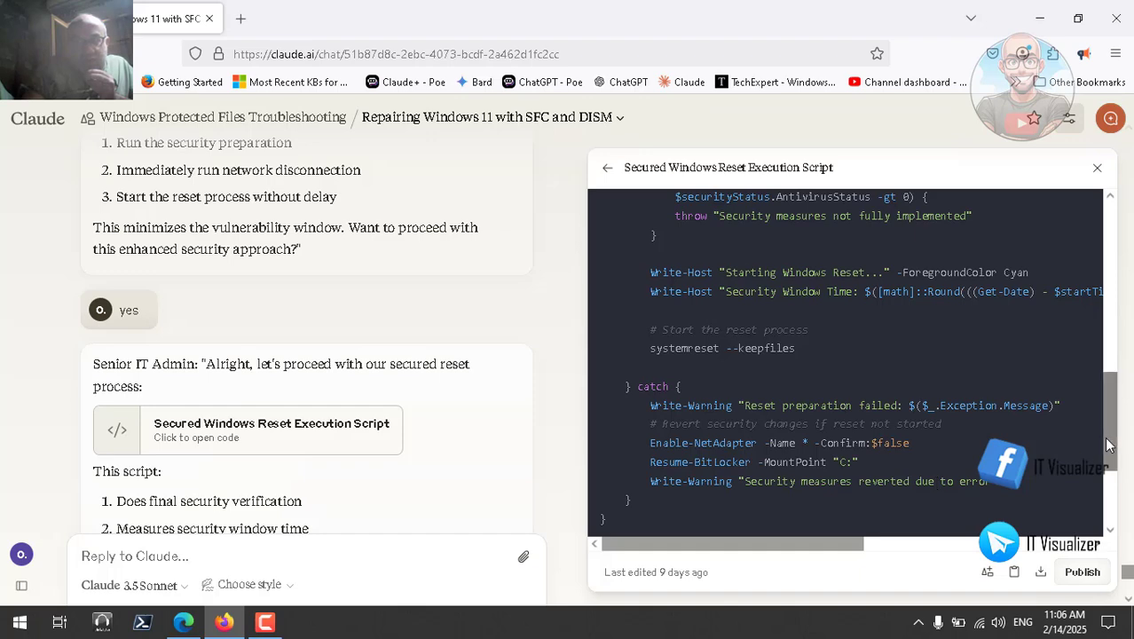
left_click_drag(1105, 445, 1107, 497)
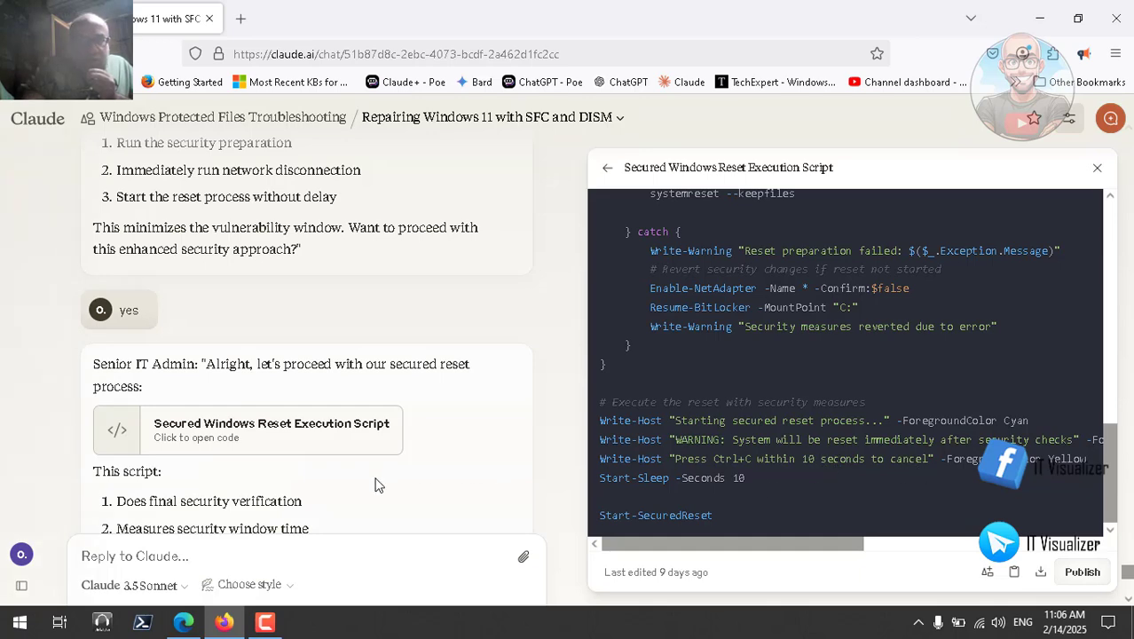
Read what the execution script does, the important steps before the reset, and the junior admin's question about duration and normal progress signs
scroll(375, 485, "down", 1)
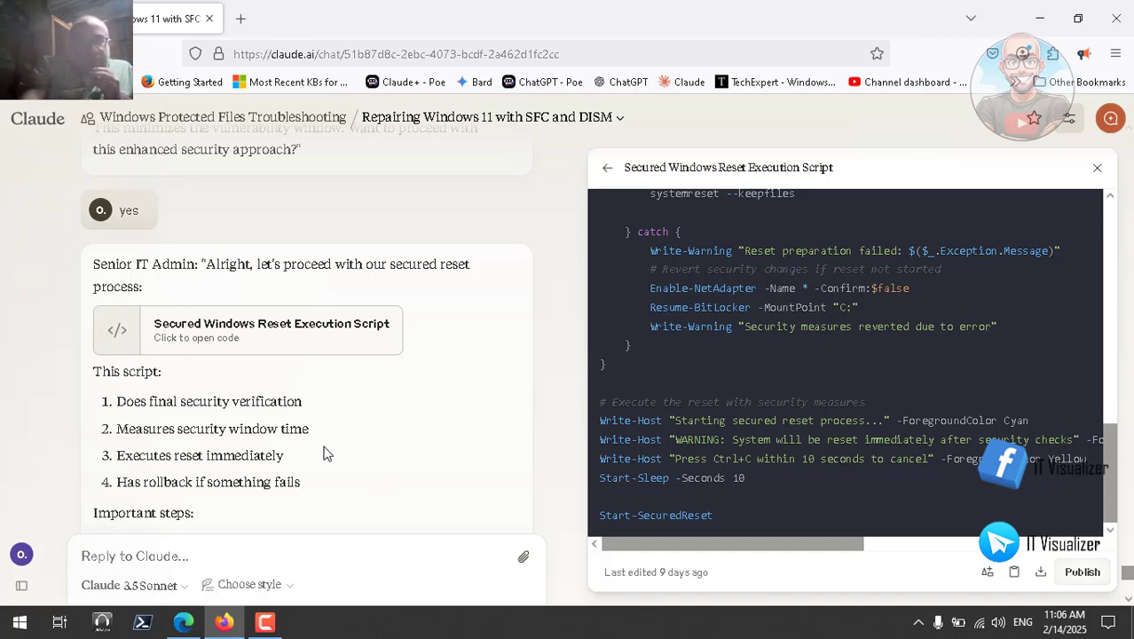
scroll(323, 453, "down", 2)
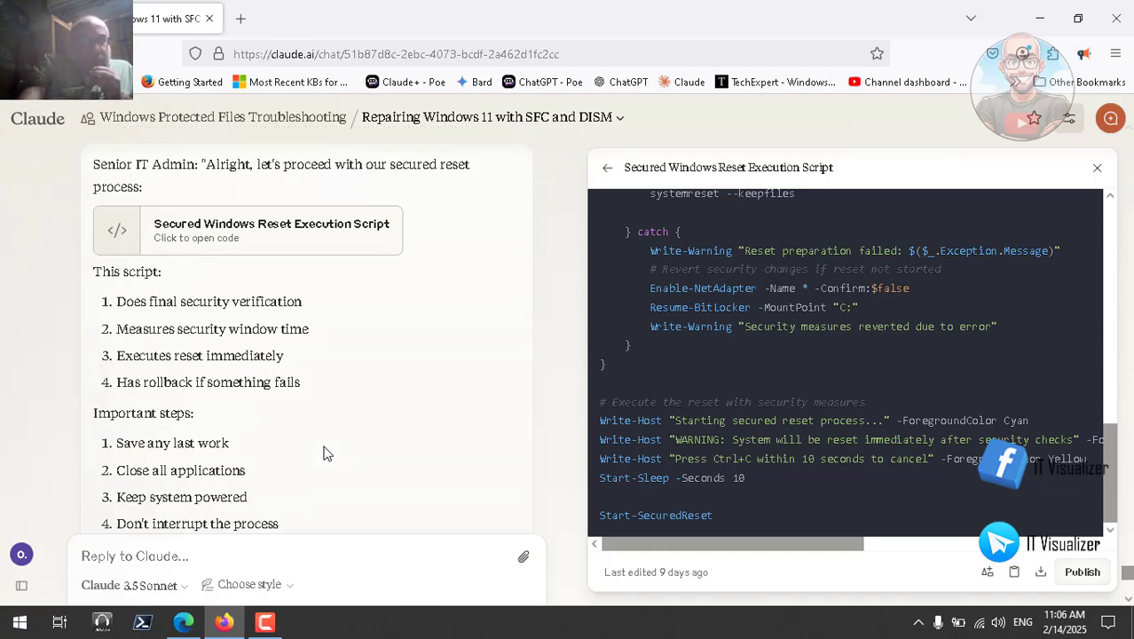
scroll(324, 454, "down", 2)
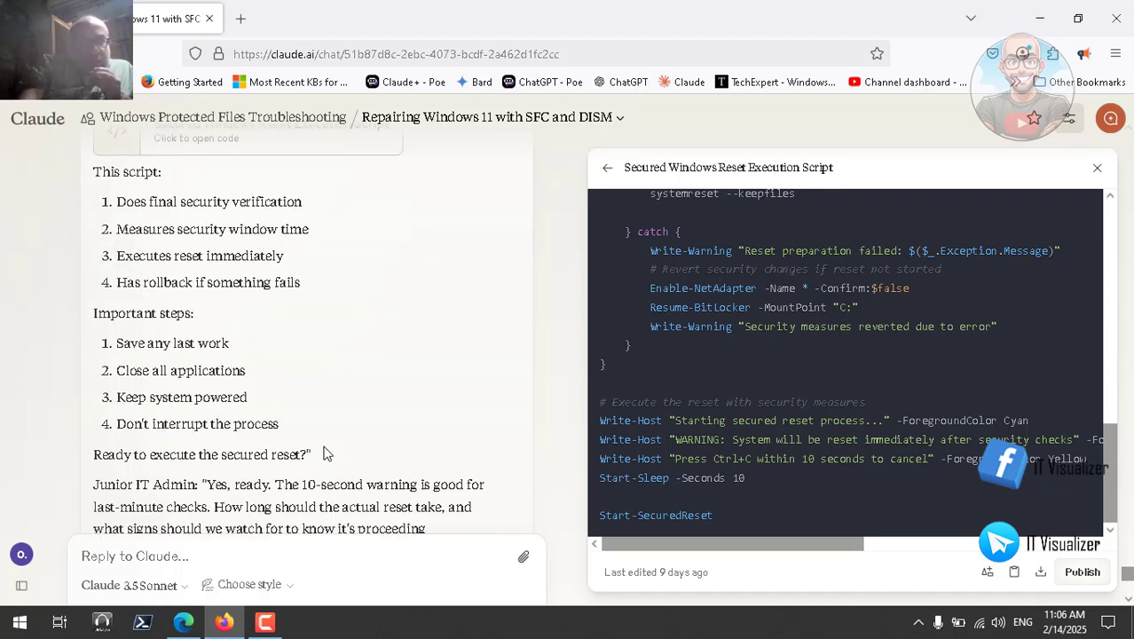
scroll(324, 453, "down", 1)
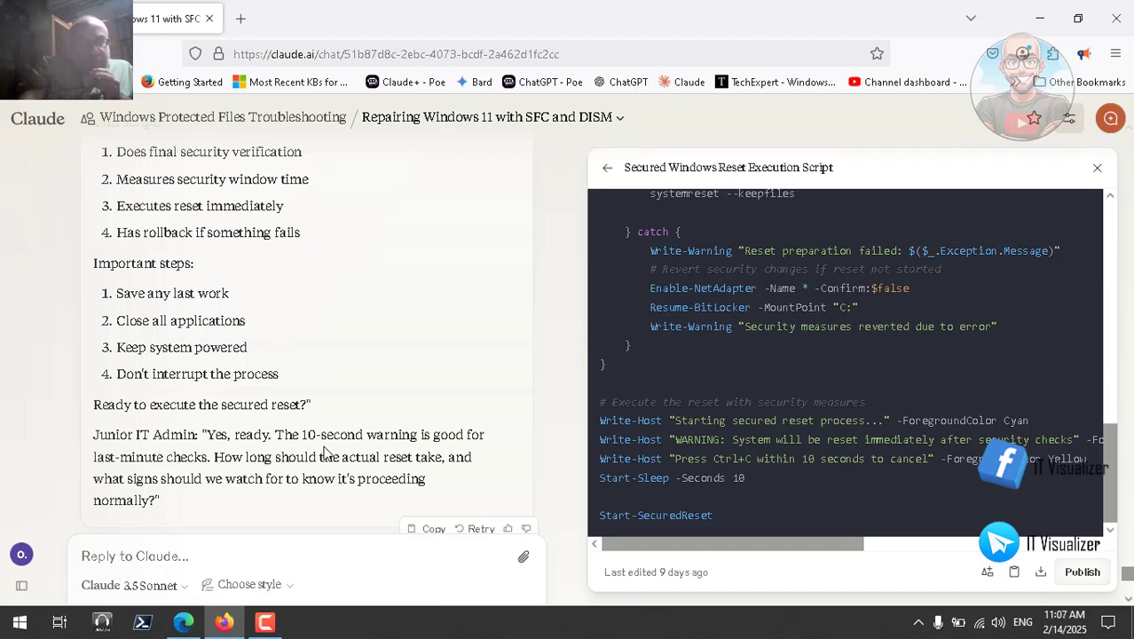
scroll(324, 453, "down", 2)
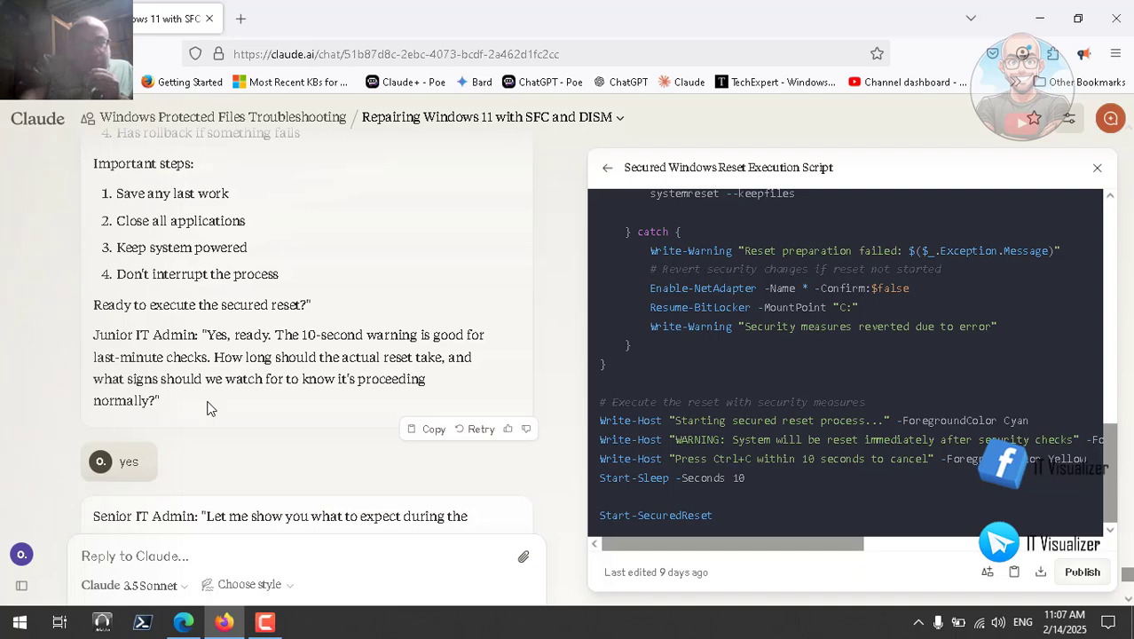
Open the diagram of the reset process stages, examine it at full size, and return to the chat
scroll(210, 408, "down", 3)
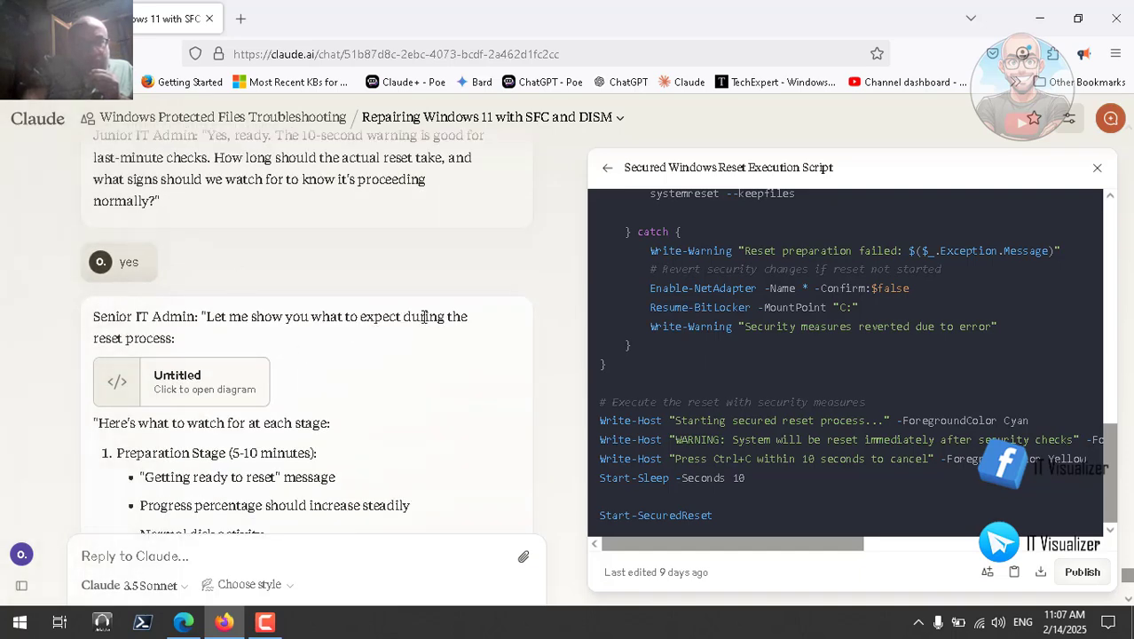
left_click(158, 383)
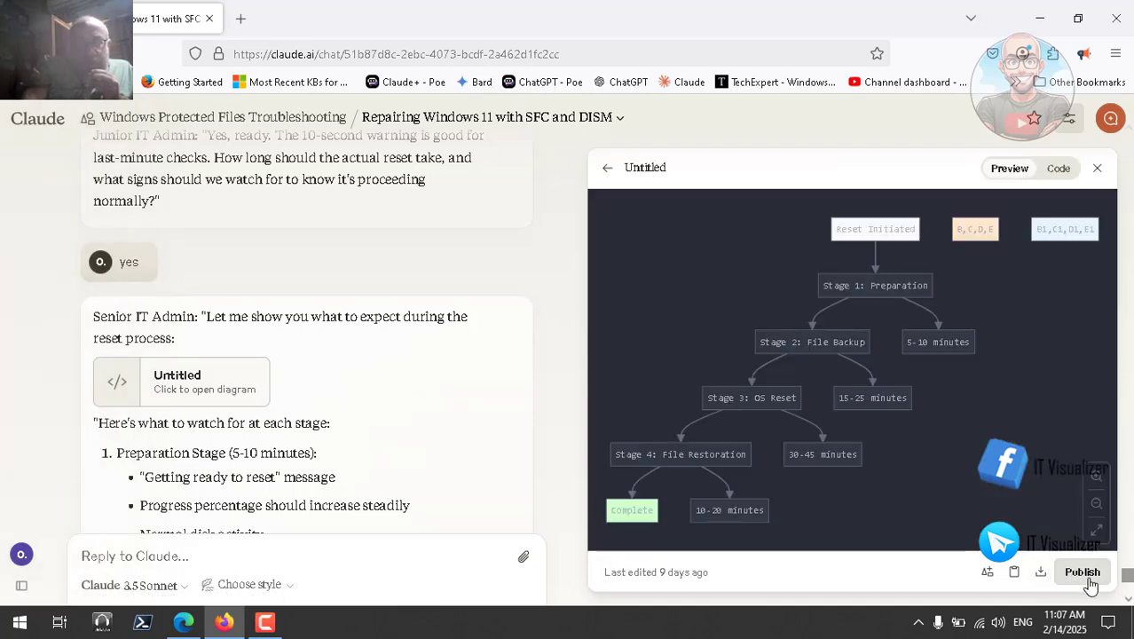
left_click(1096, 531)
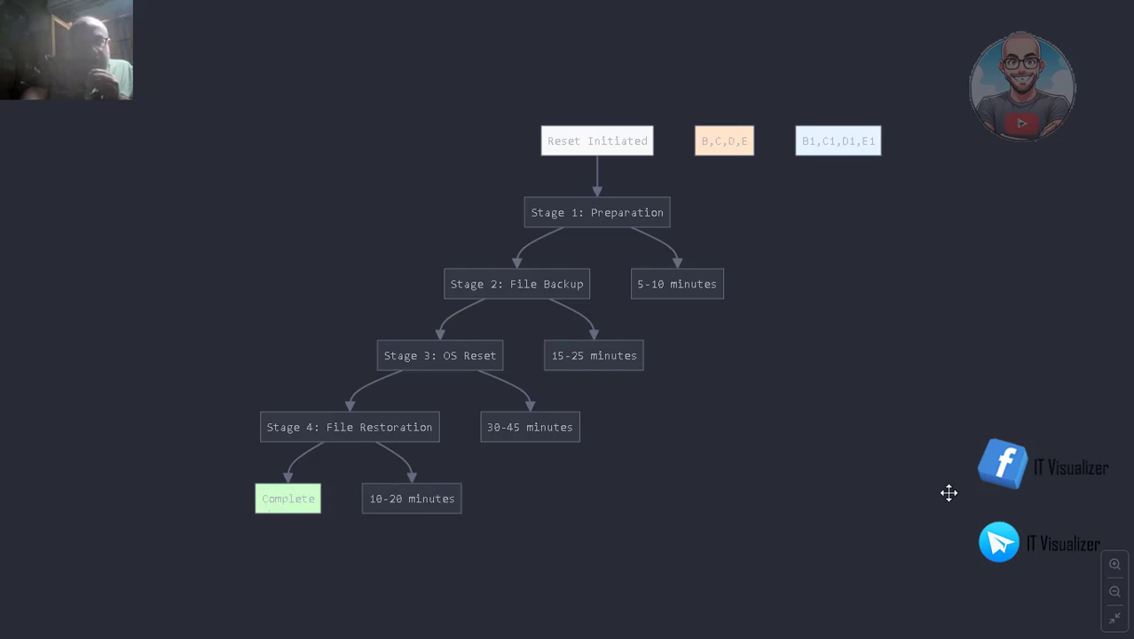
left_click(1114, 618)
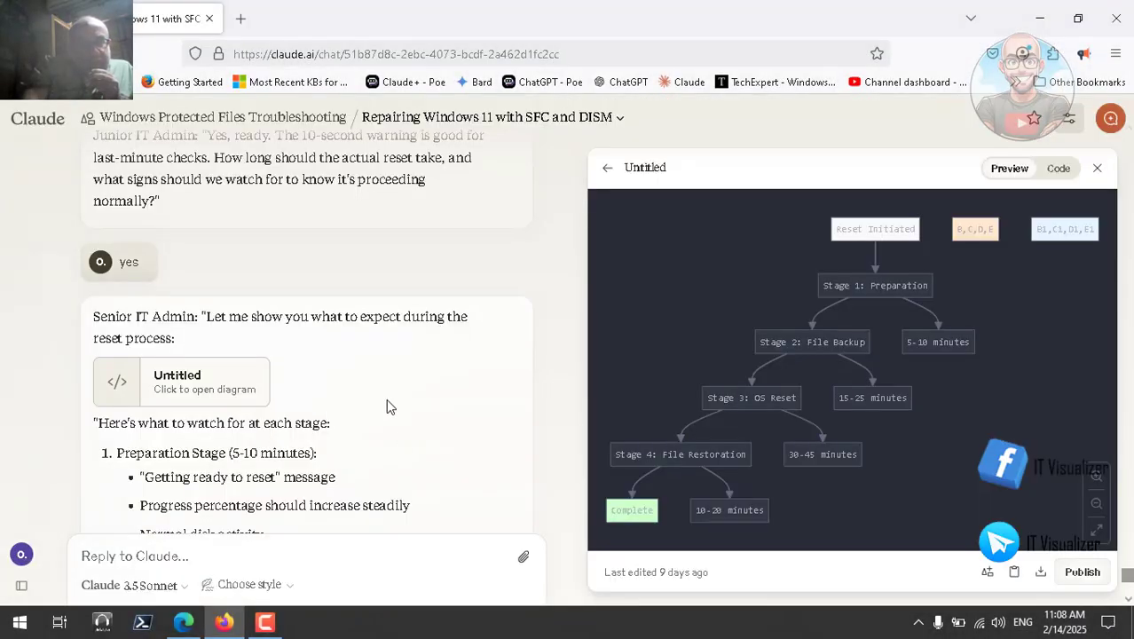
Read what to watch for at each reset stage, the warning signs, and the follow-up question about using System Restore instead
scroll(386, 398, "down", 2)
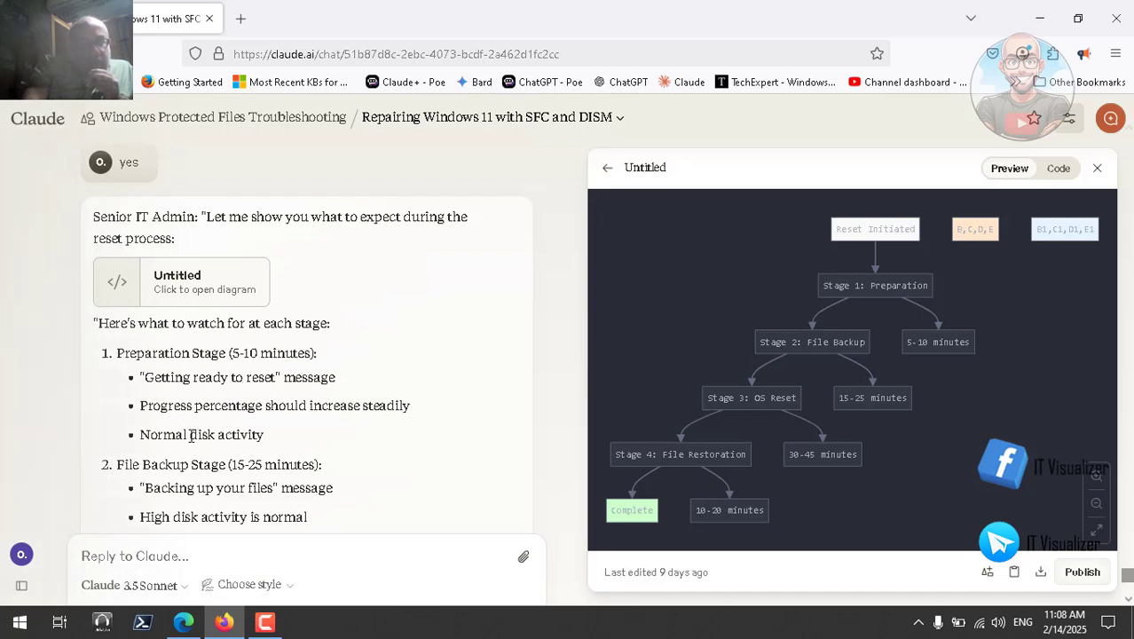
scroll(228, 435, "down", 2)
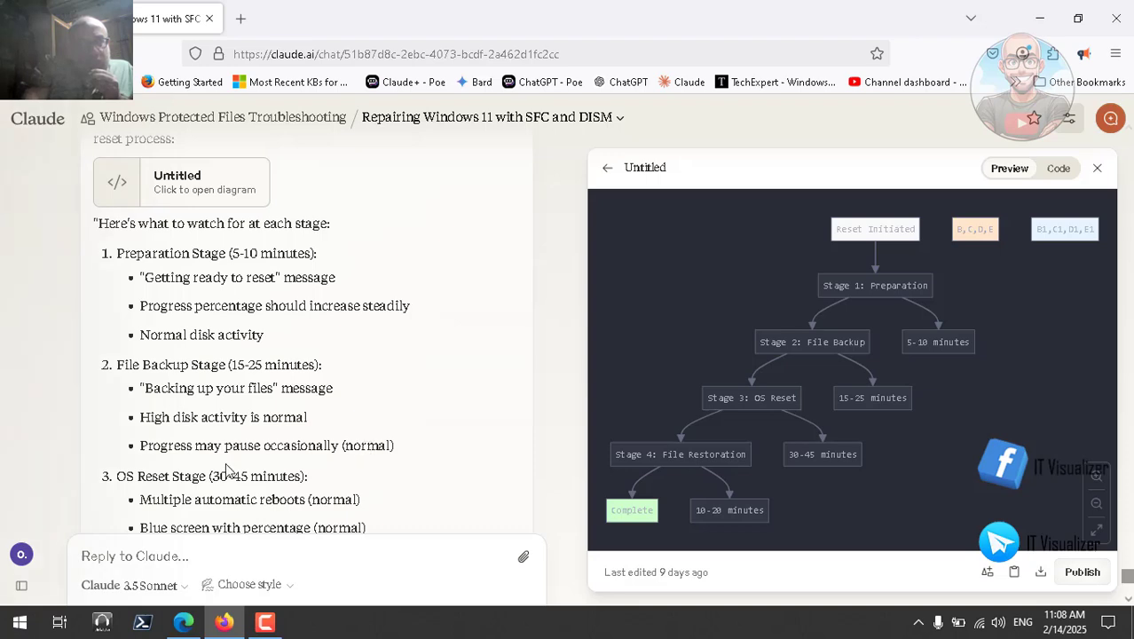
scroll(197, 478, "down", 3)
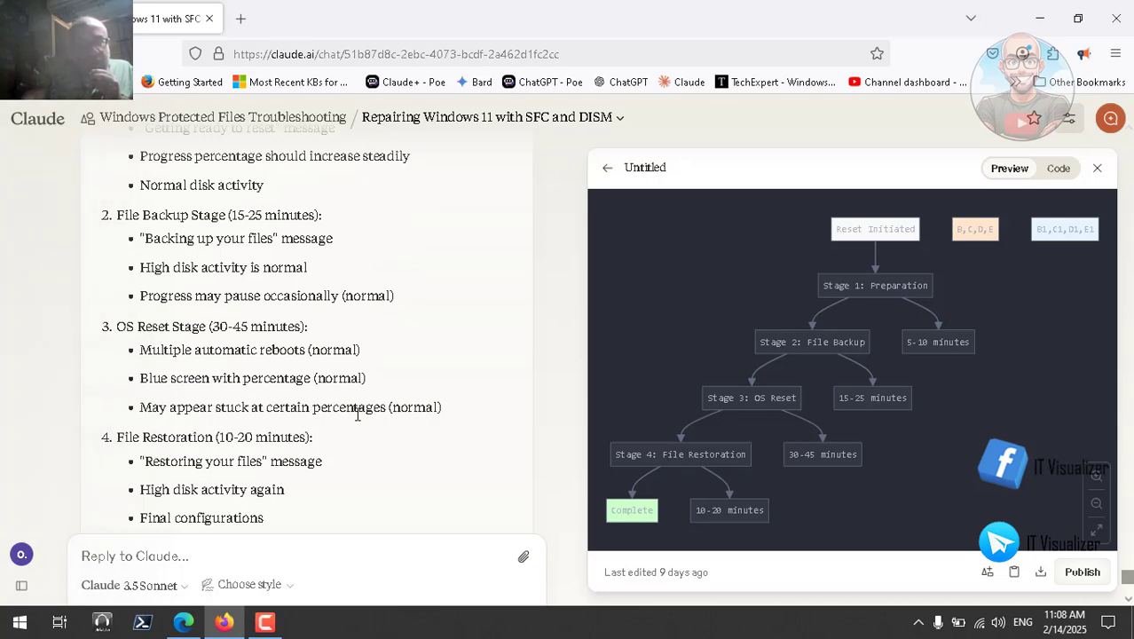
scroll(357, 414, "down", 1)
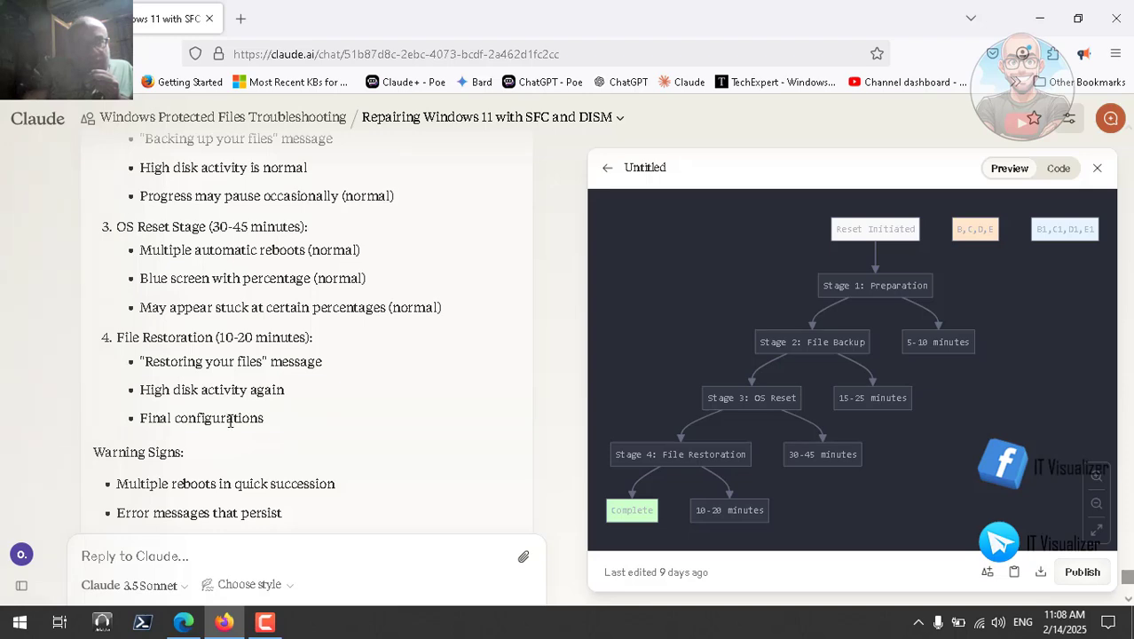
scroll(230, 421, "down", 2)
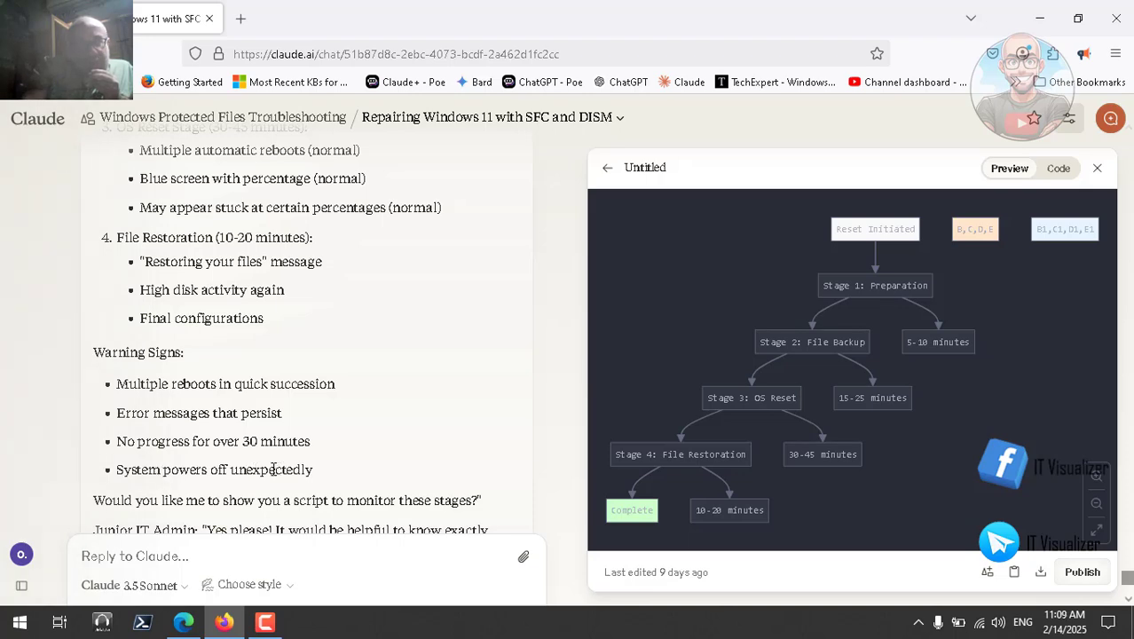
scroll(273, 469, "down", 2)
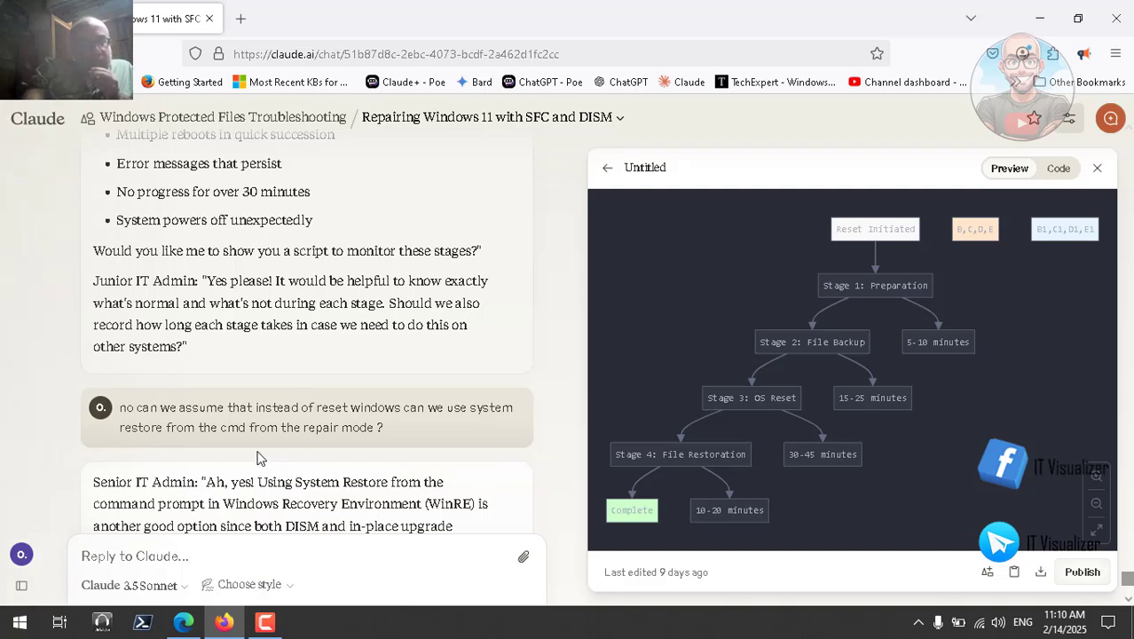
Open the WinRE System Restore document and read from its prerequisites through the commands for listing available restore points
scroll(244, 417, "down", 2)
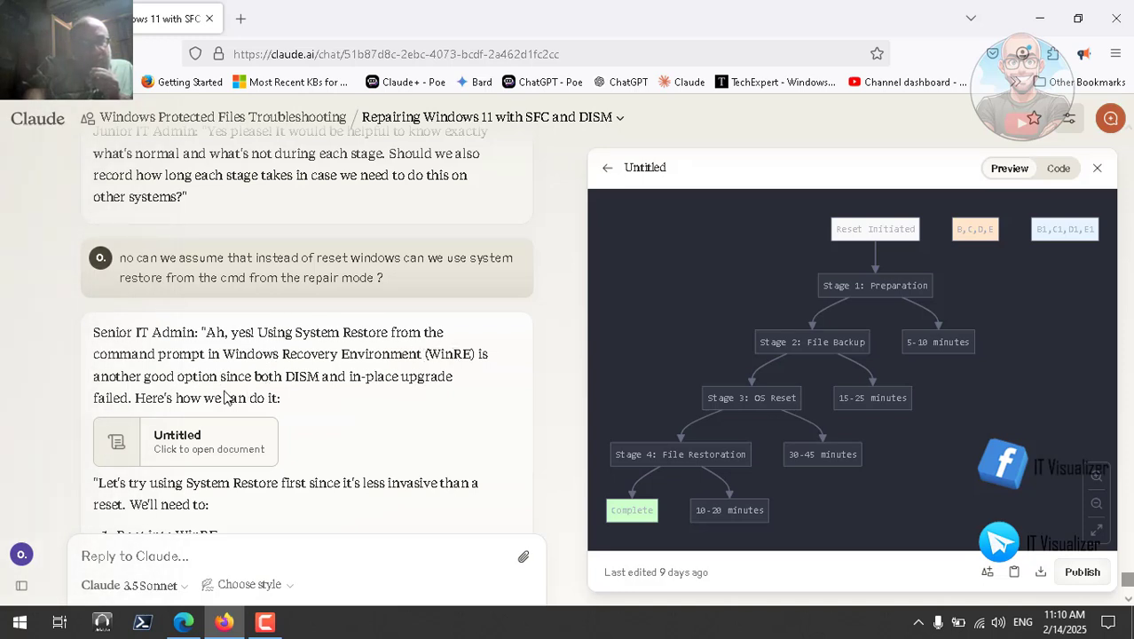
left_click(217, 443)
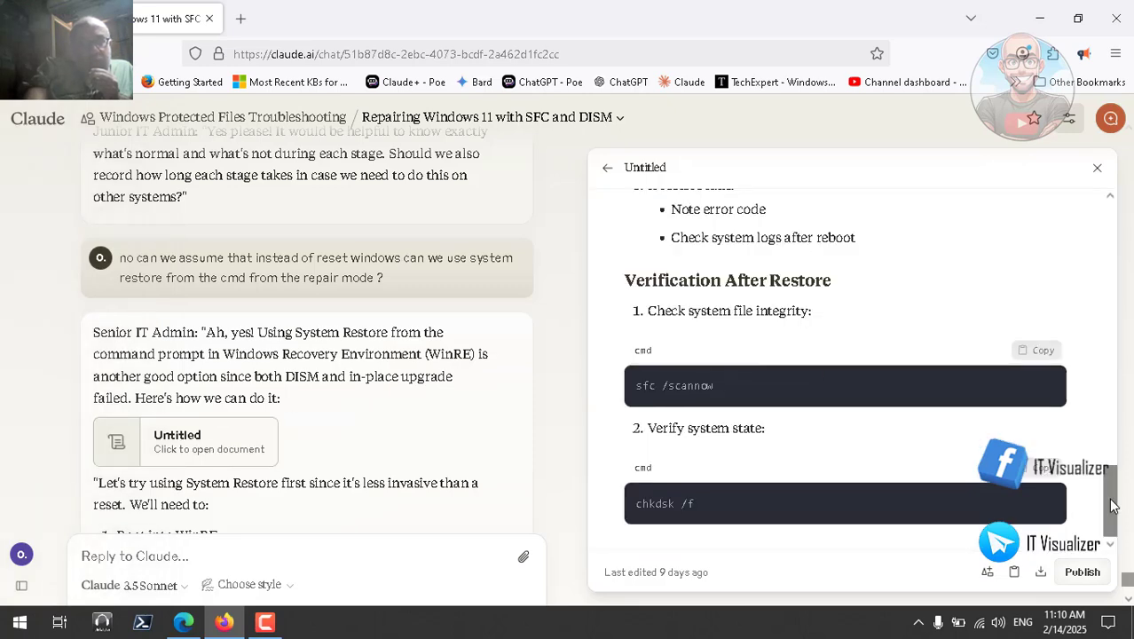
left_click_drag(1113, 505, 1123, 227)
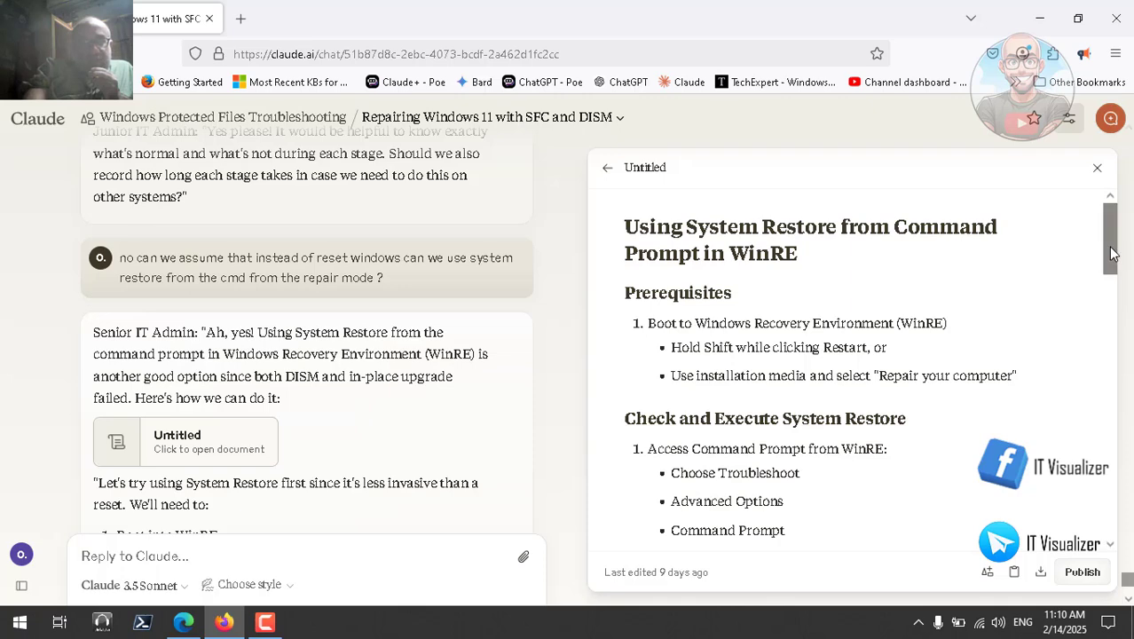
left_click_drag(1115, 254, 1115, 292)
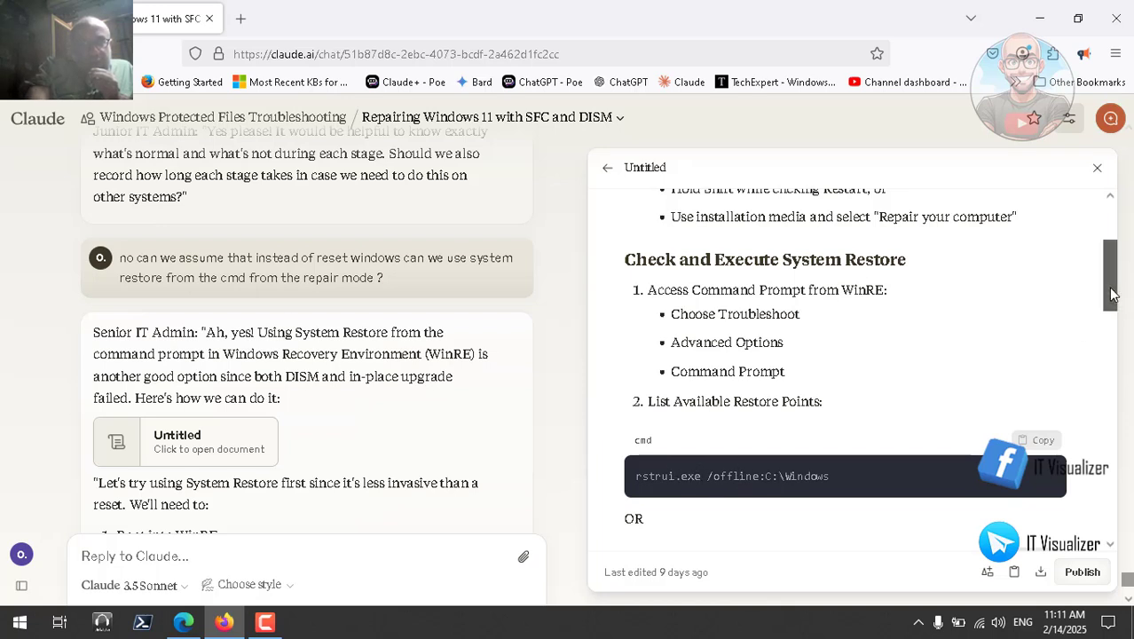
scroll(1108, 308, "down", 1)
scroll(1108, 308, "down", 3)
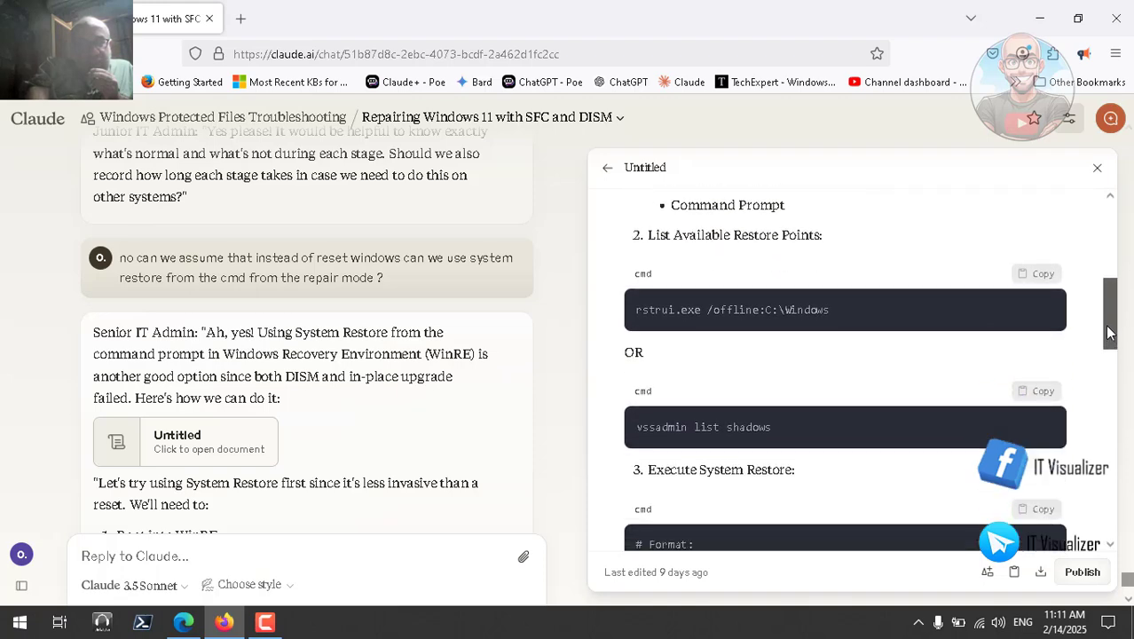
scroll(1109, 333, "down", 2)
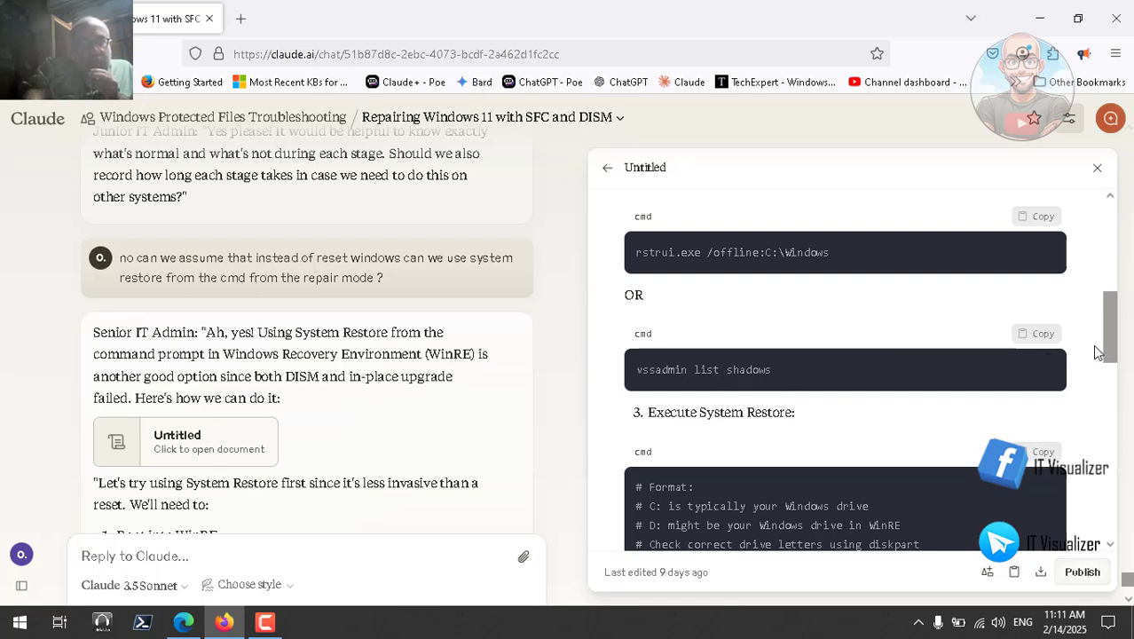
Examine the Execute System Restore section, comparing it with the restore point listing commands and covering drive letter checks, diskpart and rstrui.exe
left_click_drag(1115, 351, 1116, 387)
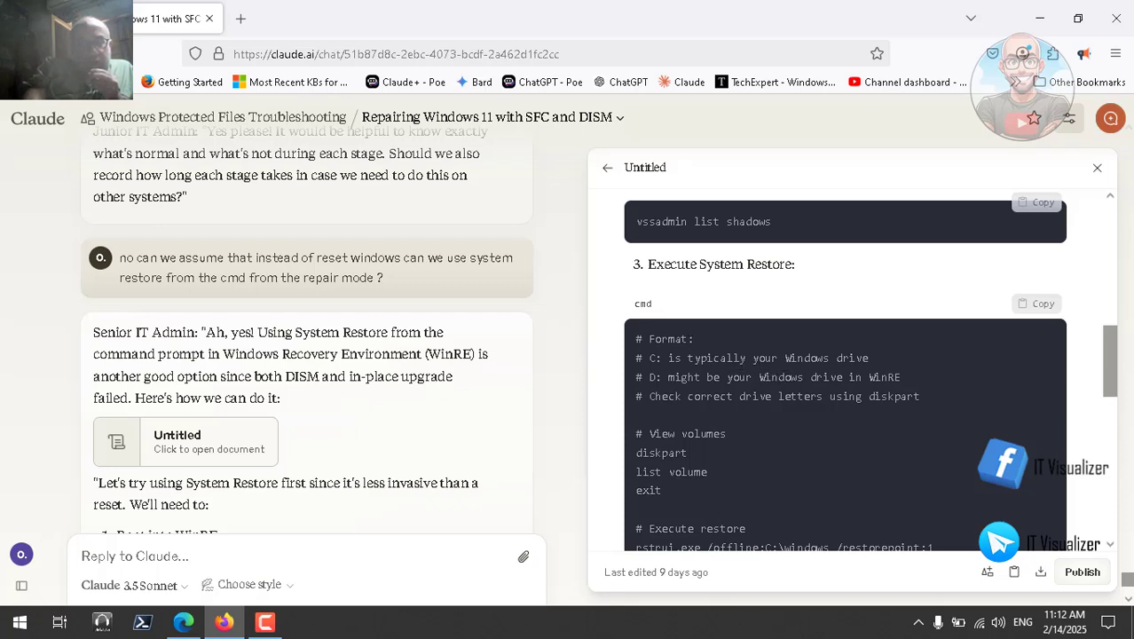
scroll(1118, 359, "up", 1)
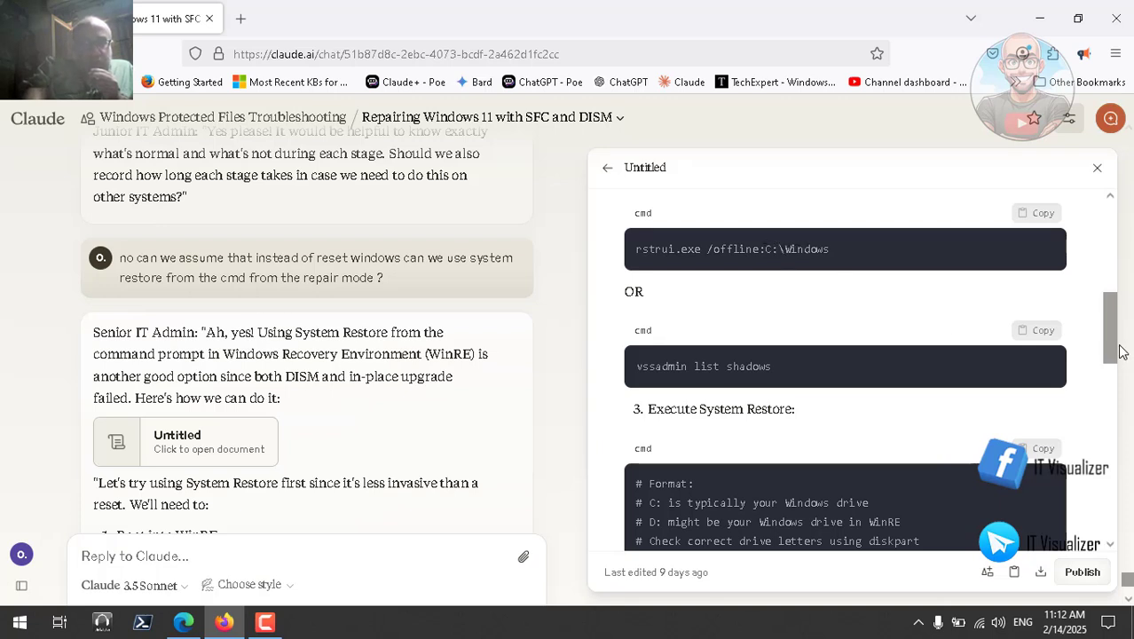
left_click_drag(1114, 348, 1114, 376)
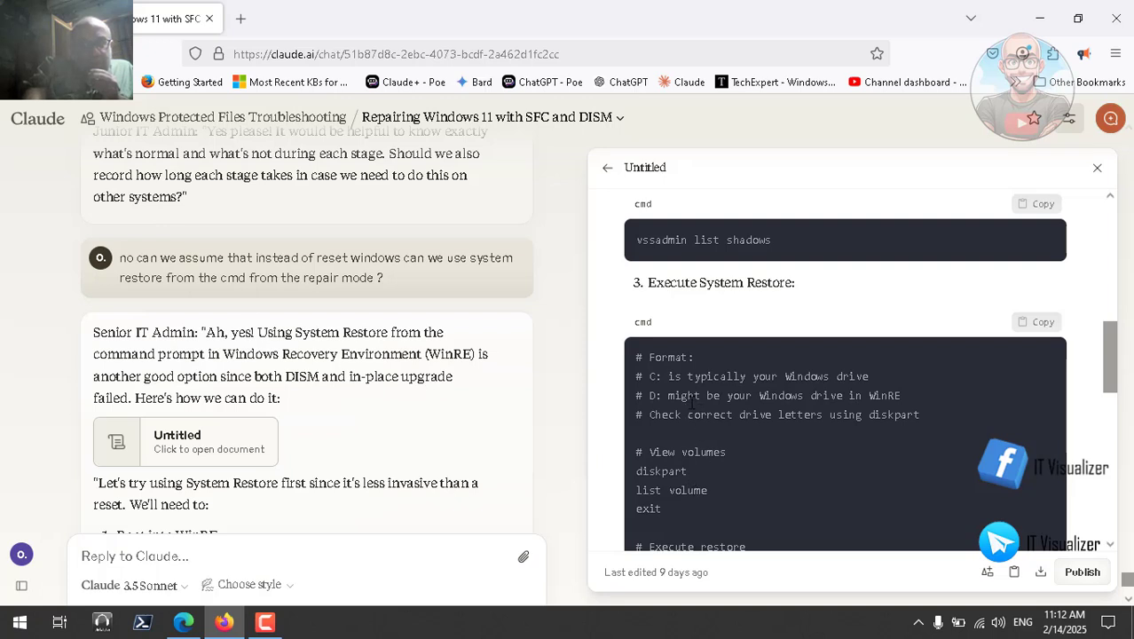
left_click_drag(1113, 376, 1121, 400)
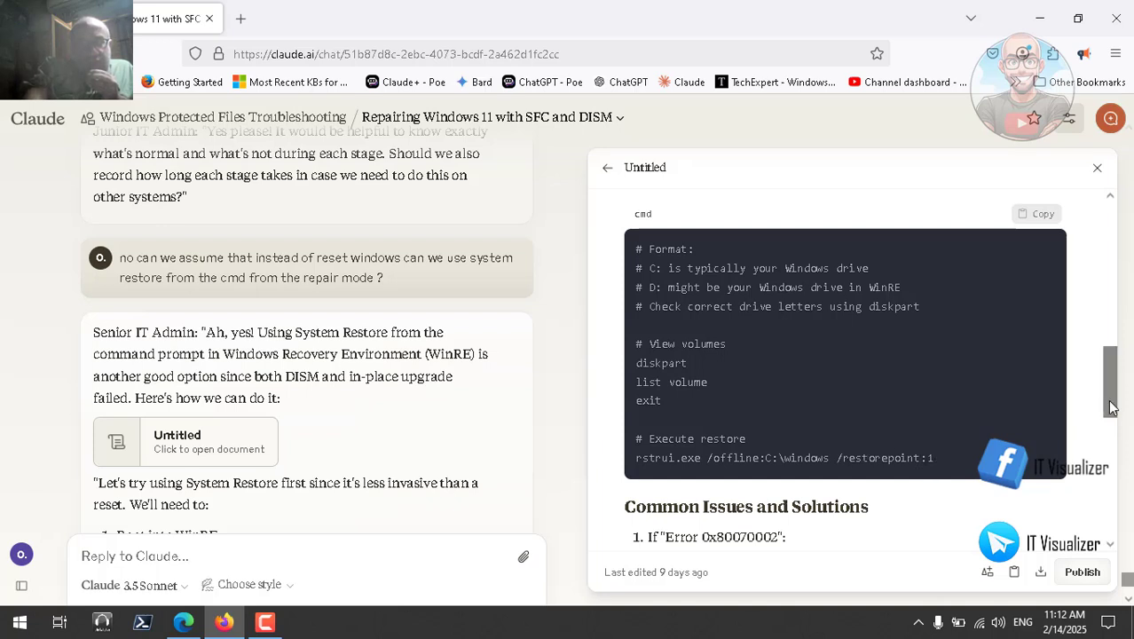
left_click_drag(1111, 406, 1115, 428)
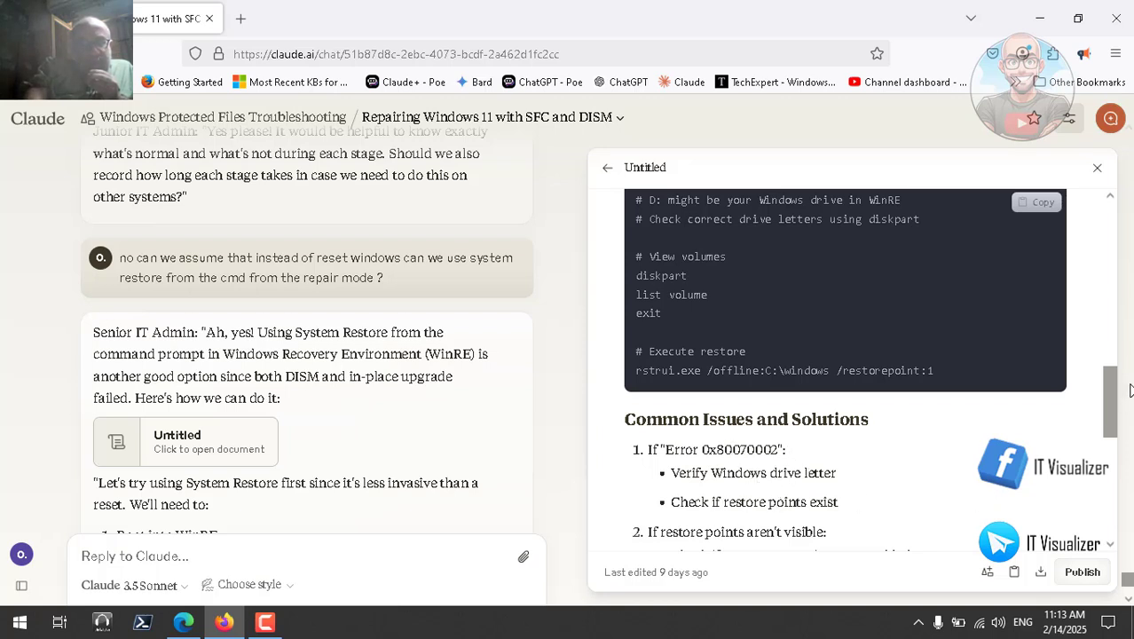
Read the document's Common Issues and Solutions and the Verification After Restore commands
left_click_drag(1115, 402, 1114, 426)
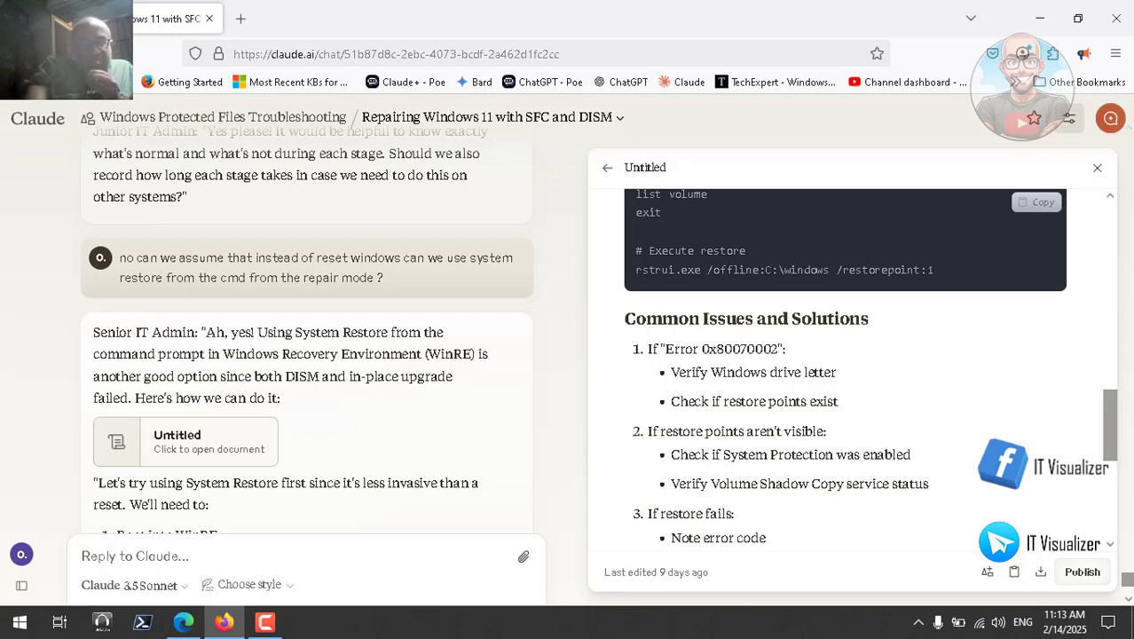
left_click_drag(1115, 441, 1115, 505)
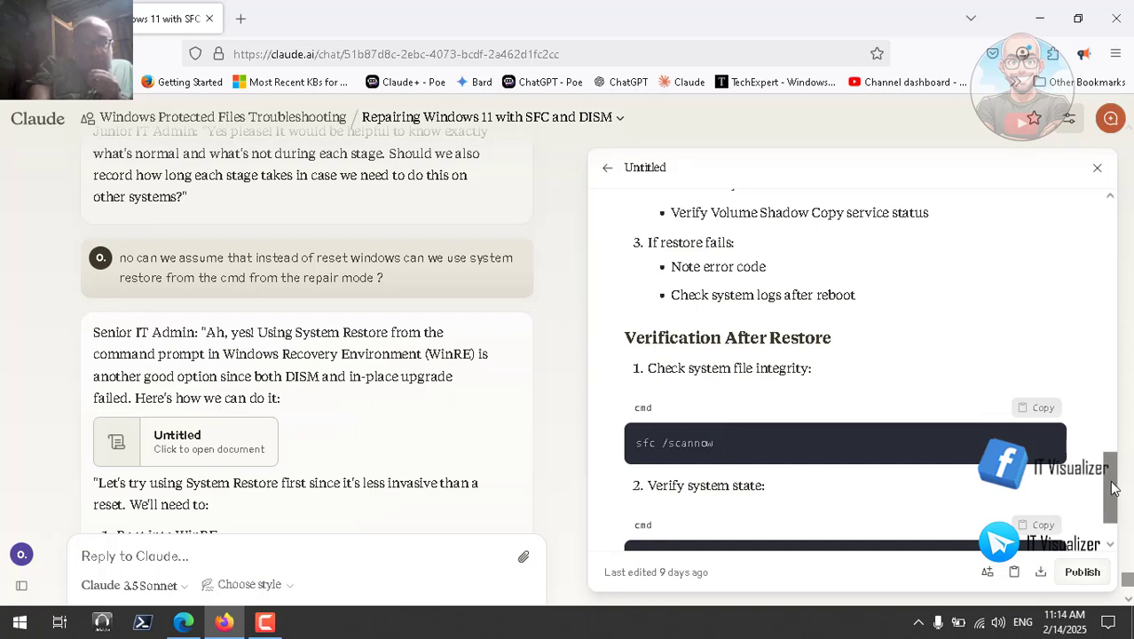
left_click_drag(1116, 486, 1112, 513)
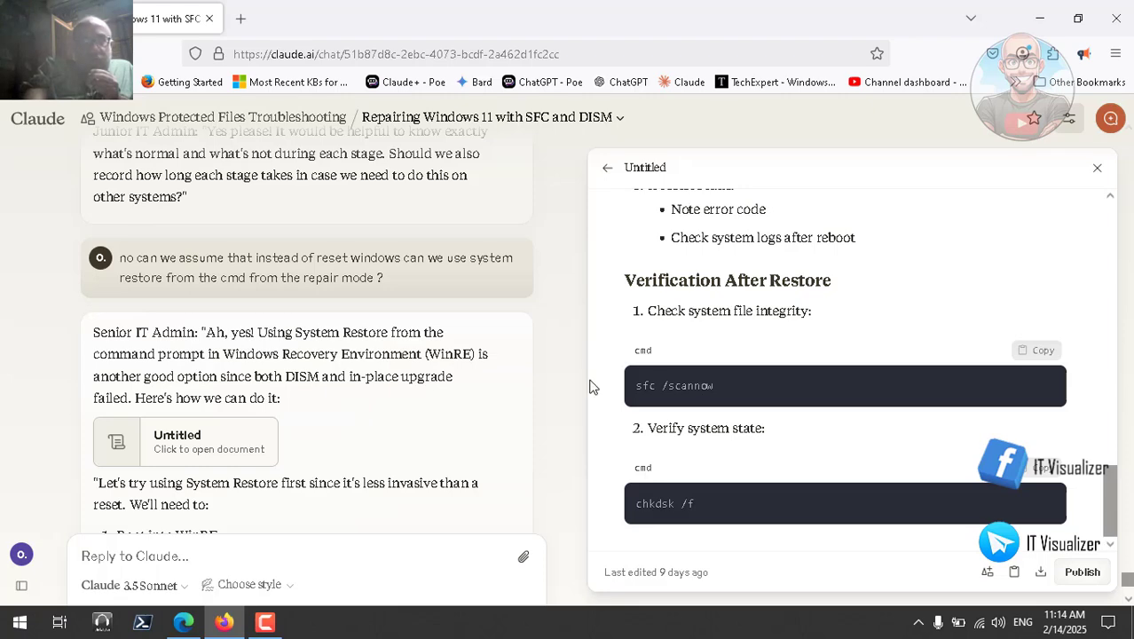
Copy the command rstrui.exe /offline:C:\windows /restorepoint:1 from the document's Execute restore code block
scroll(1113, 497, "up", 5)
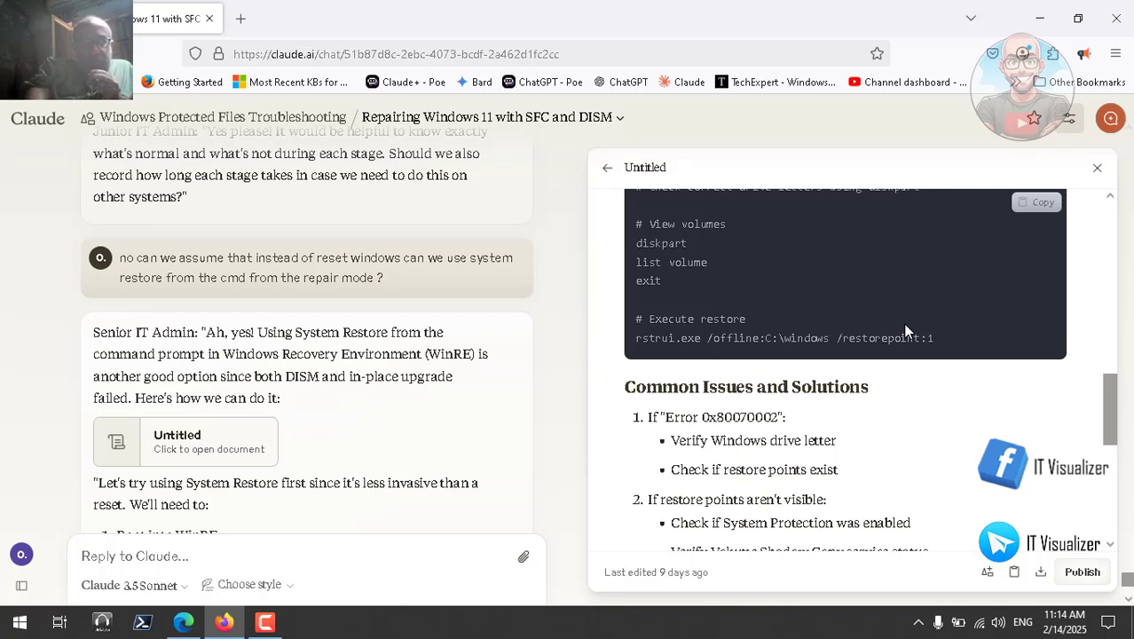
left_click_drag(932, 337, 635, 338)
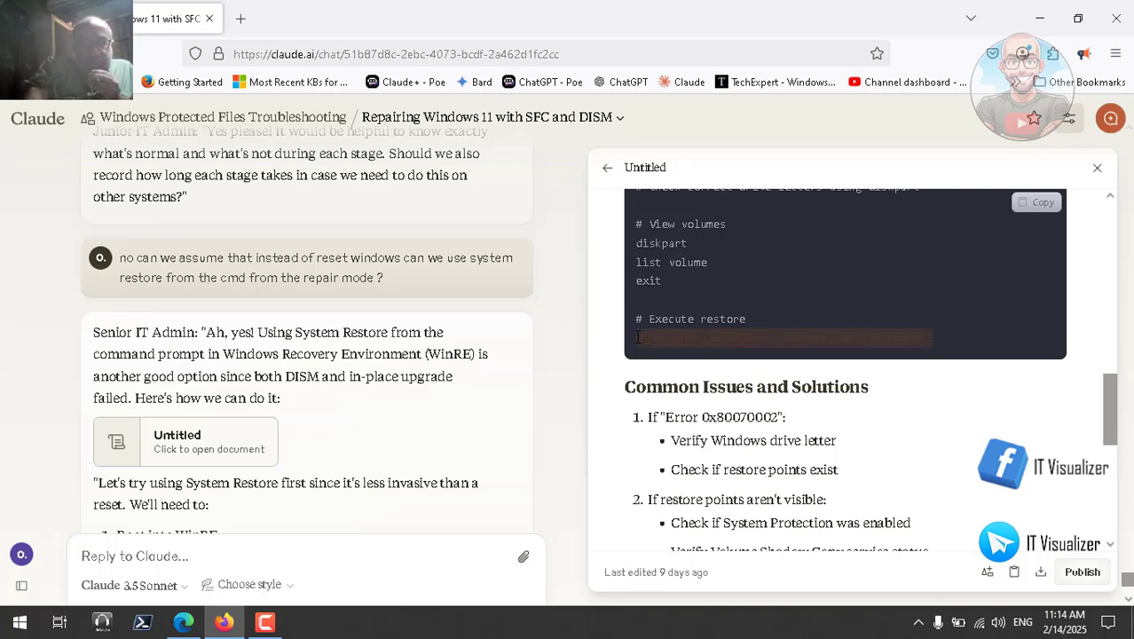
right_click(684, 336)
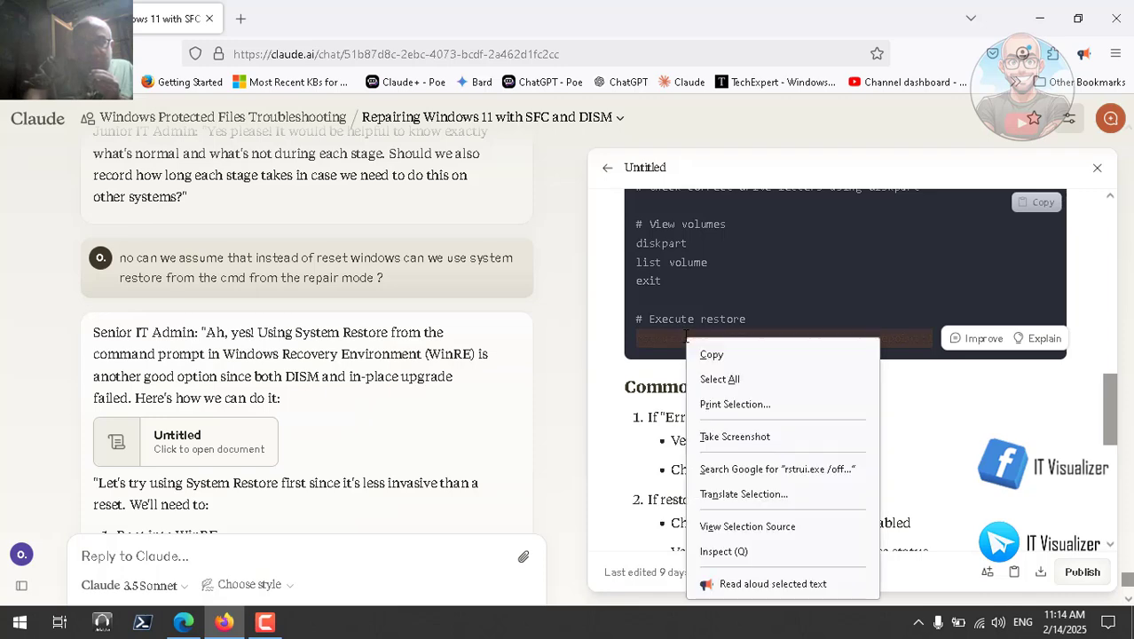
left_click(706, 356)
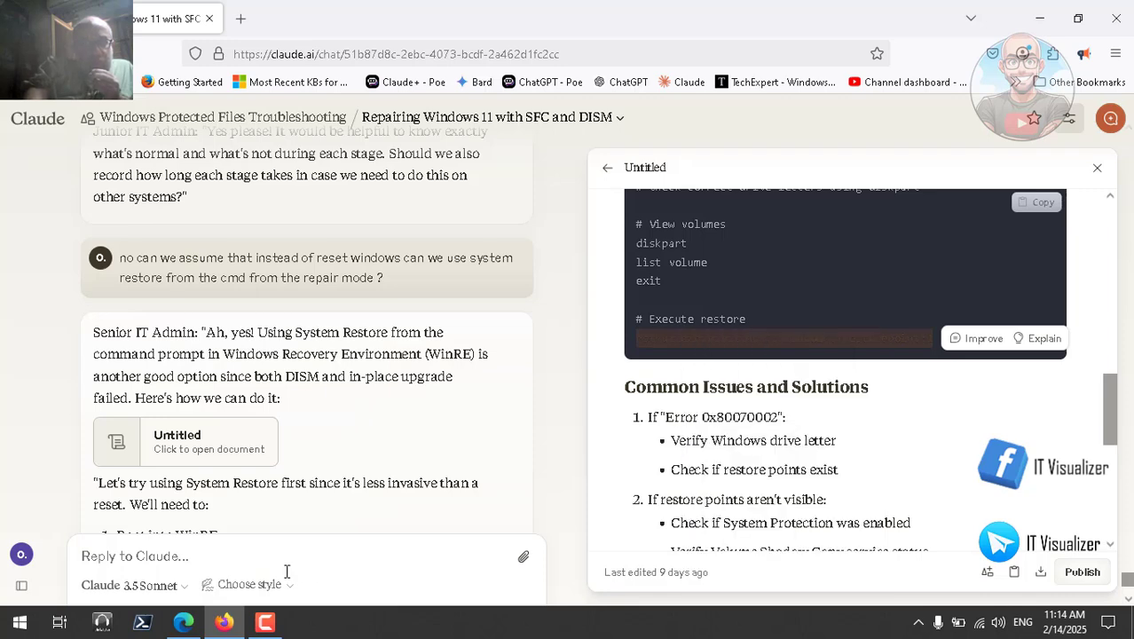
Switch to Google AI Studio in Edge and submit the prompt explain this command line in simple terms "rstrui.exe /offline:C:\windows /restorepoint:1"
left_click(183, 622)
left_click(448, 9)
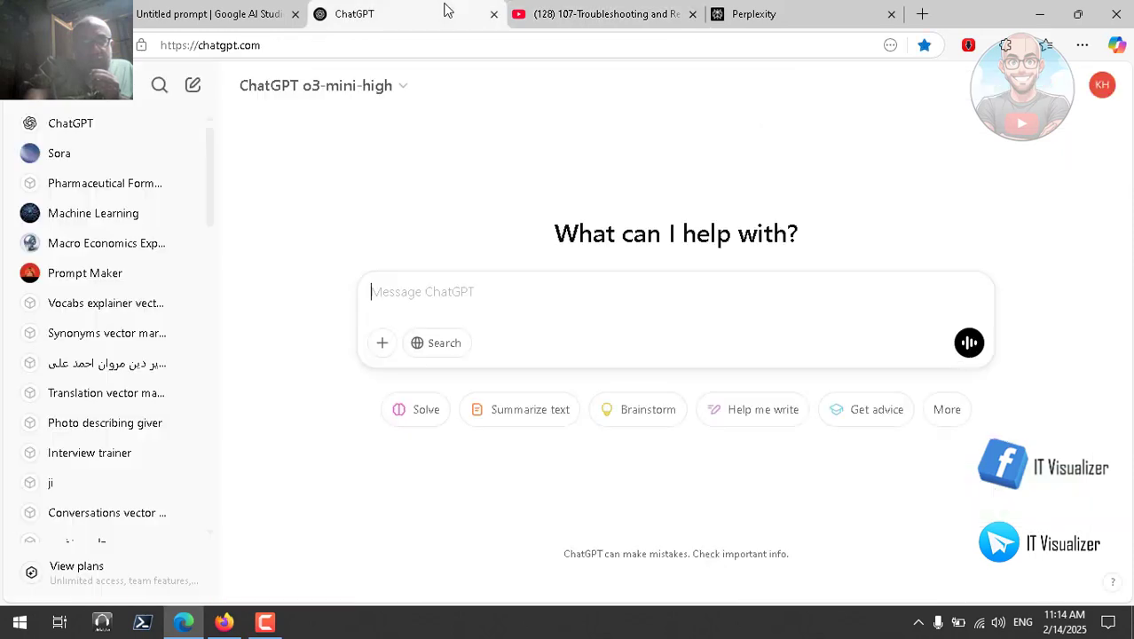
left_click(242, 10)
left_click(395, 570)
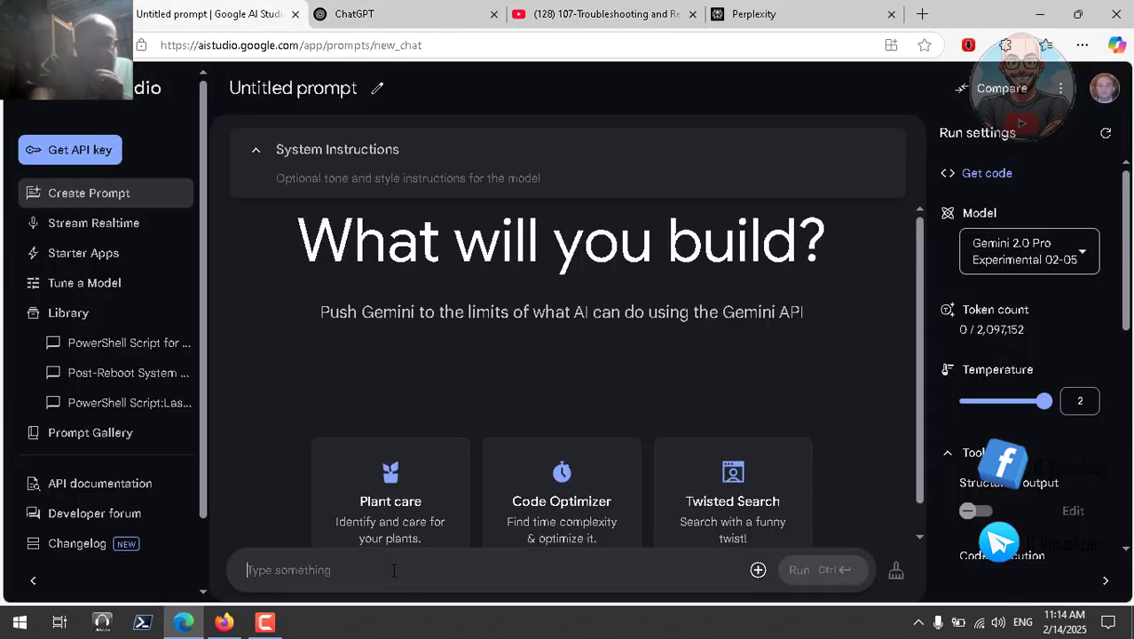
type("expla")
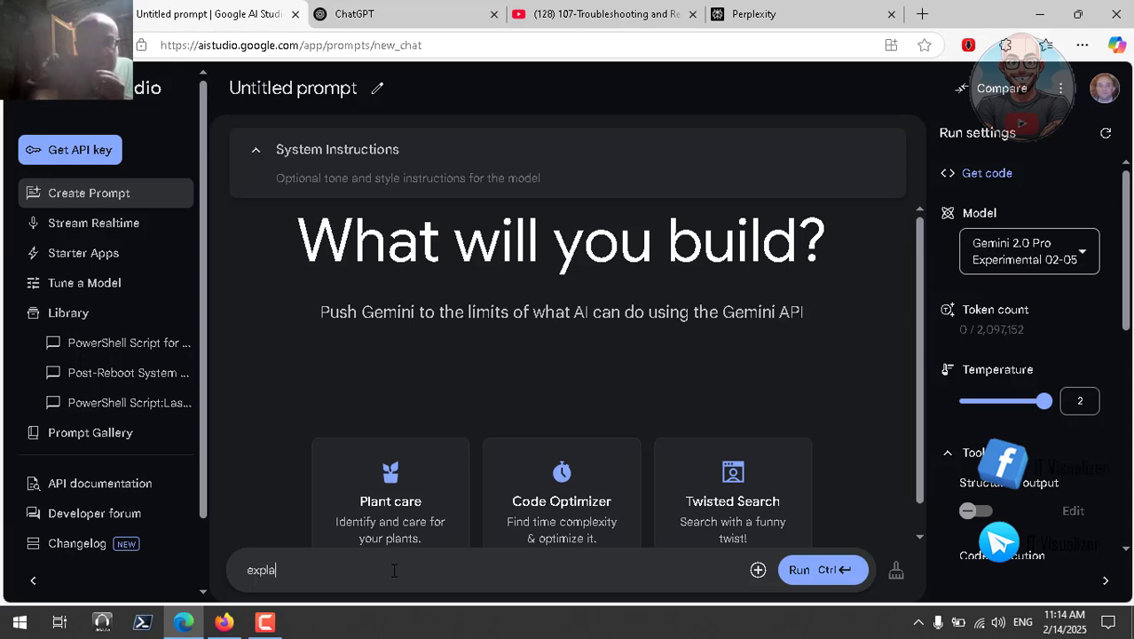
type("in this ")
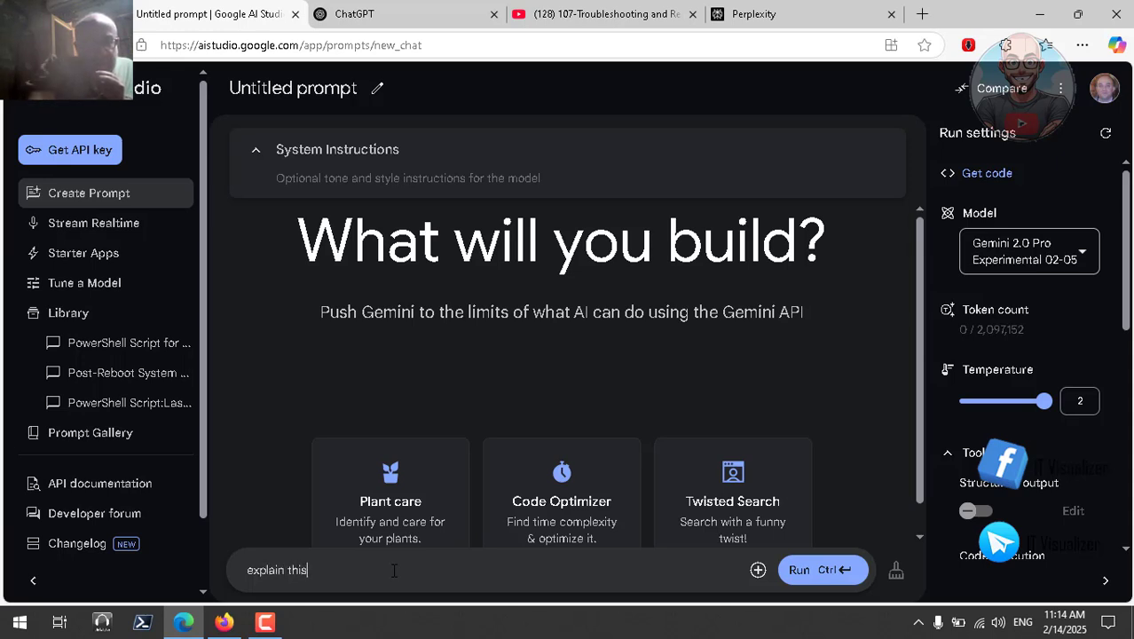
type("comma")
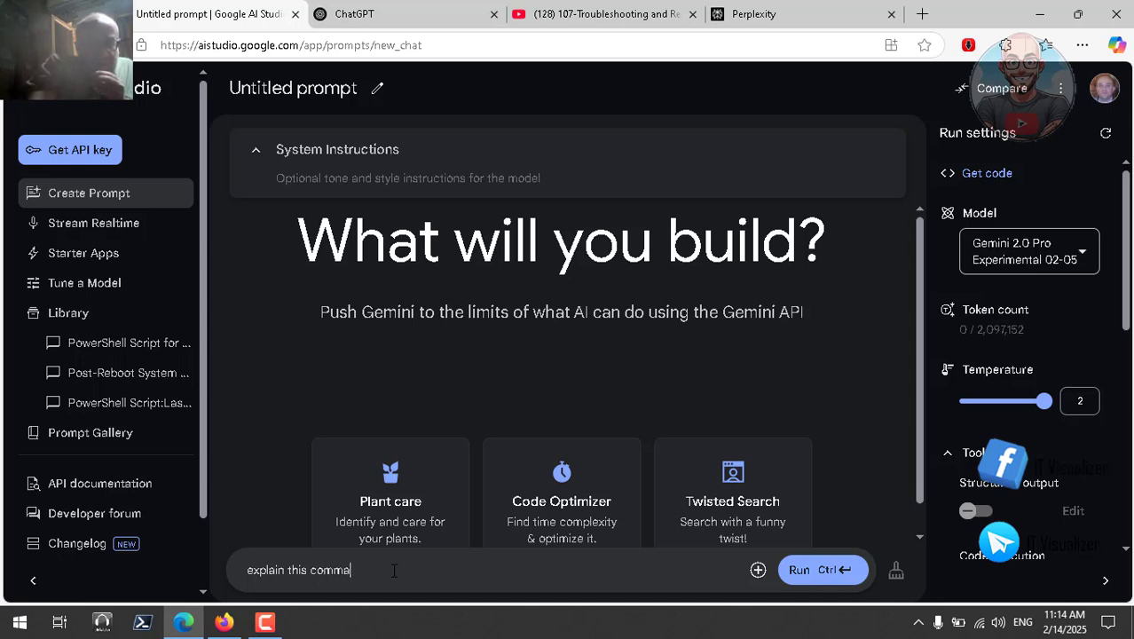
type("nd li")
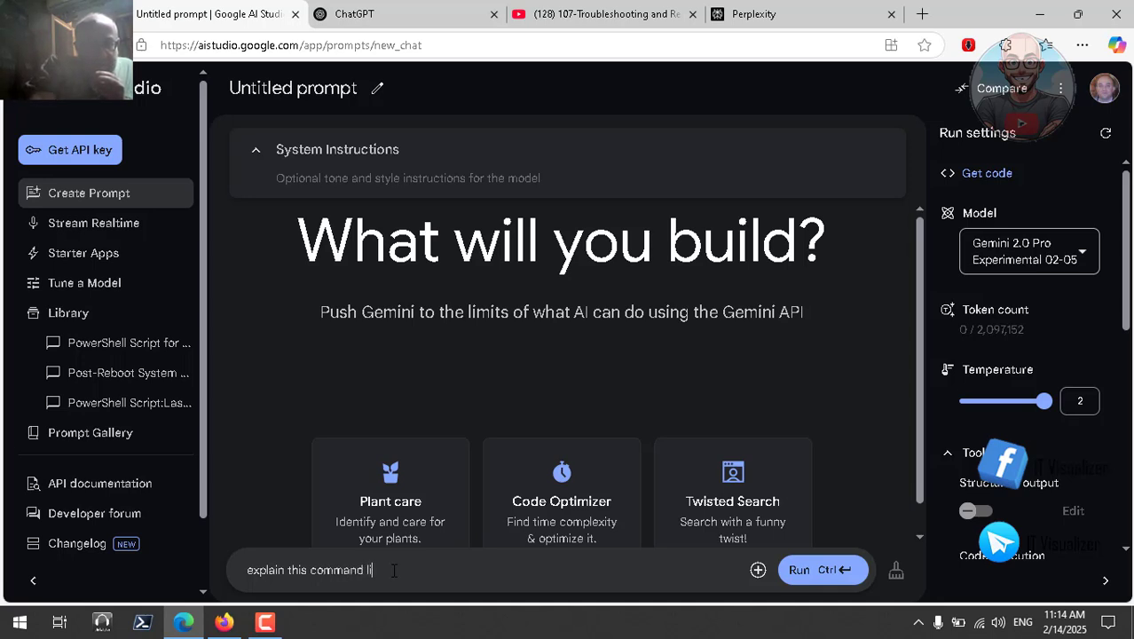
type("ne in")
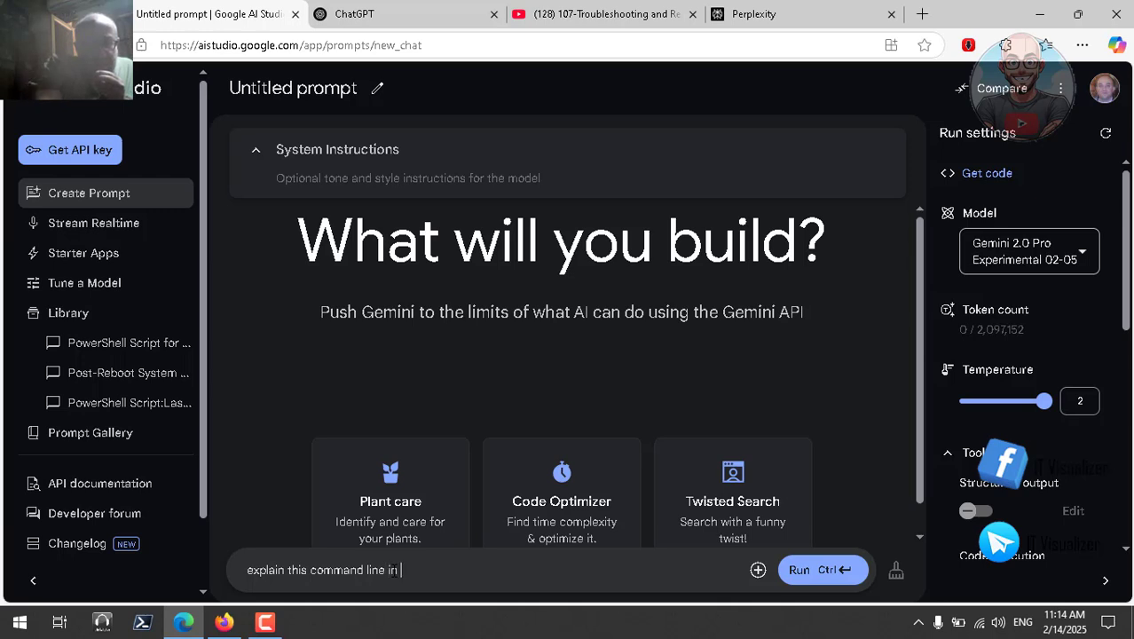
type(" simple ")
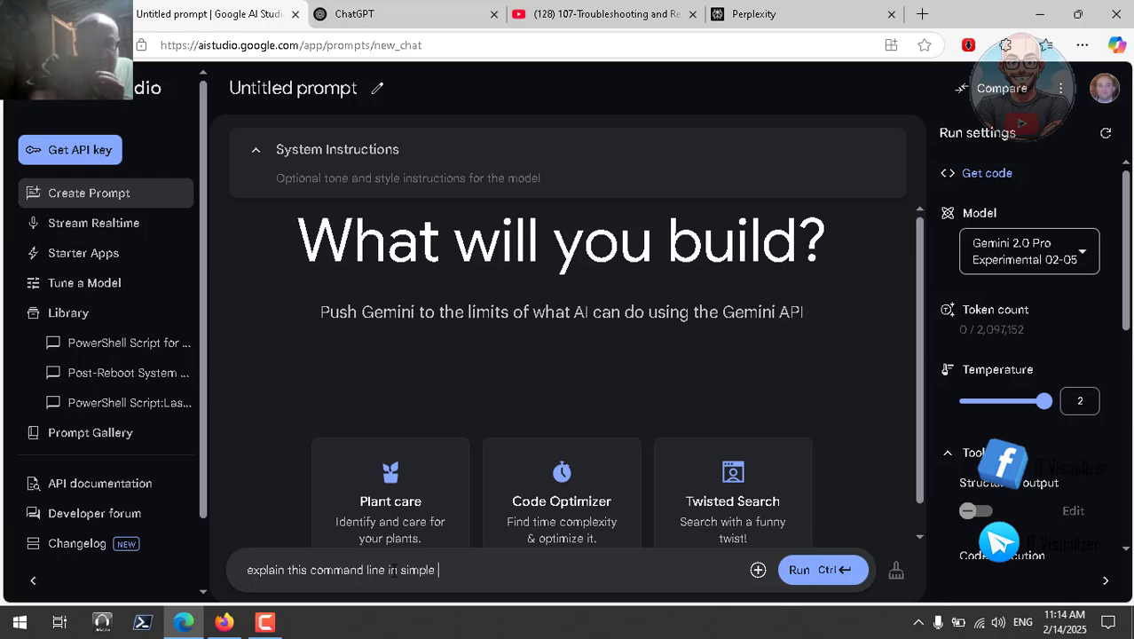
type("terms ")
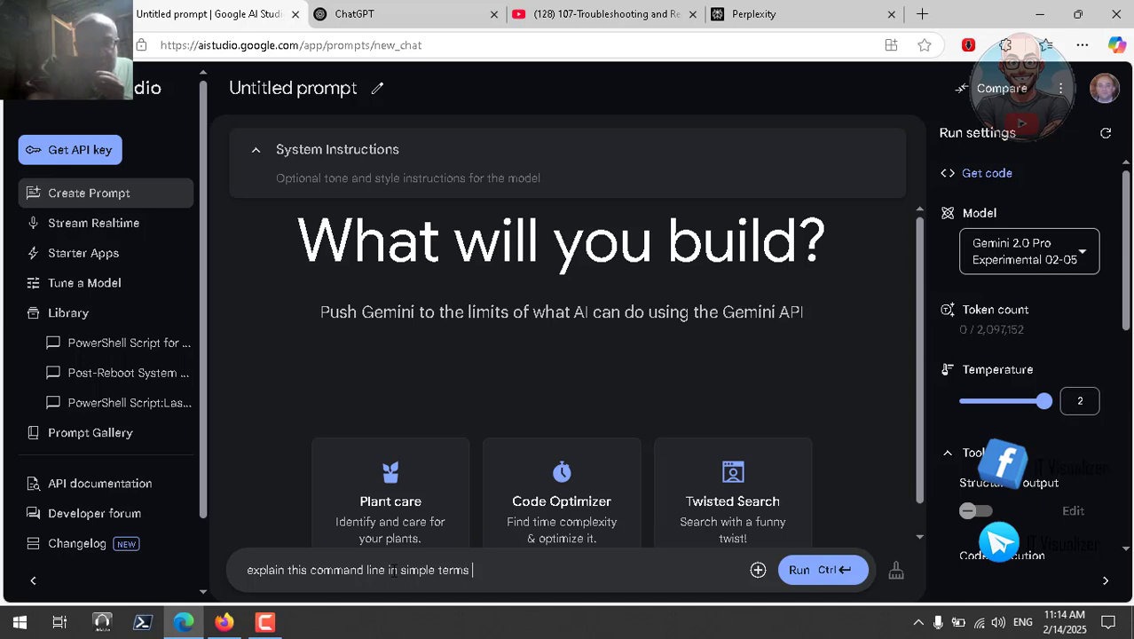
type("\"")
key("ctrl+v")
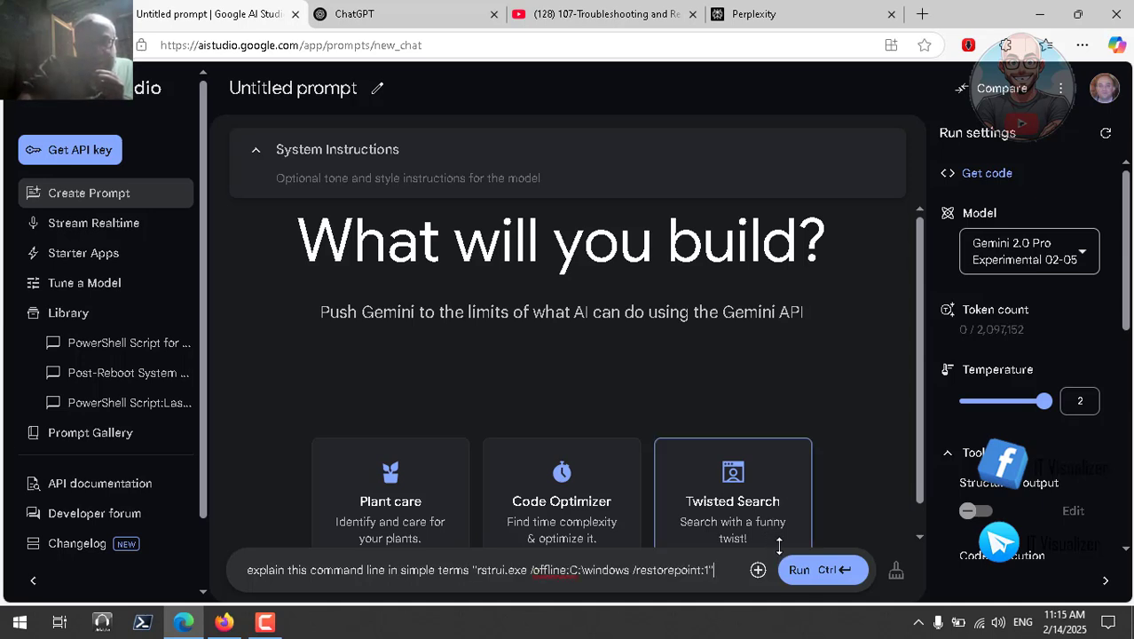
left_click(805, 570)
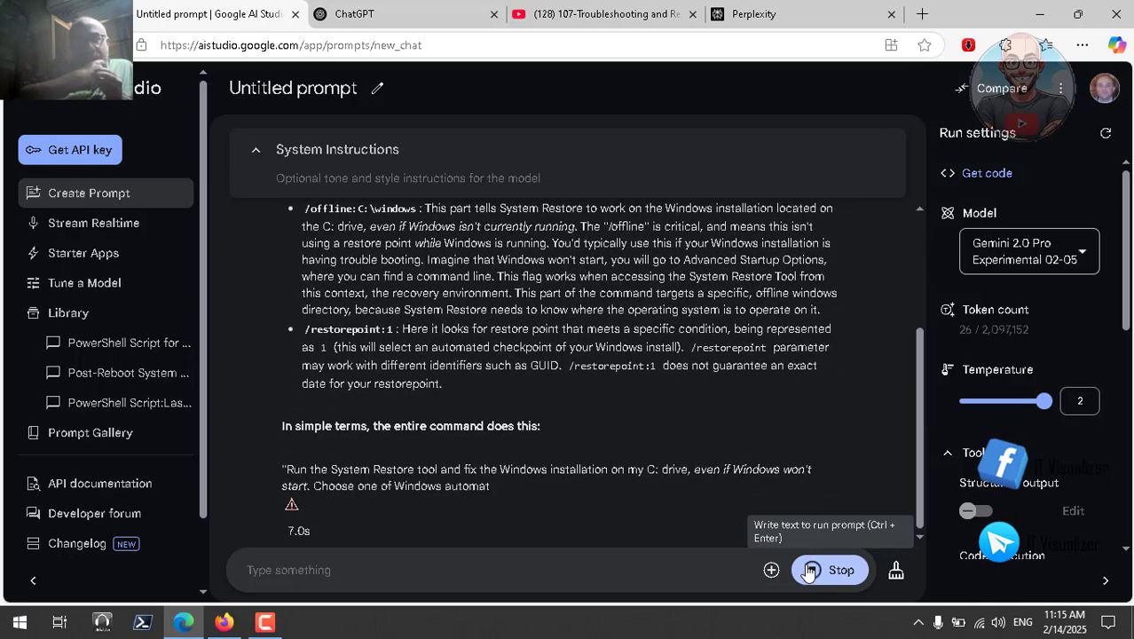
left_click(808, 570)
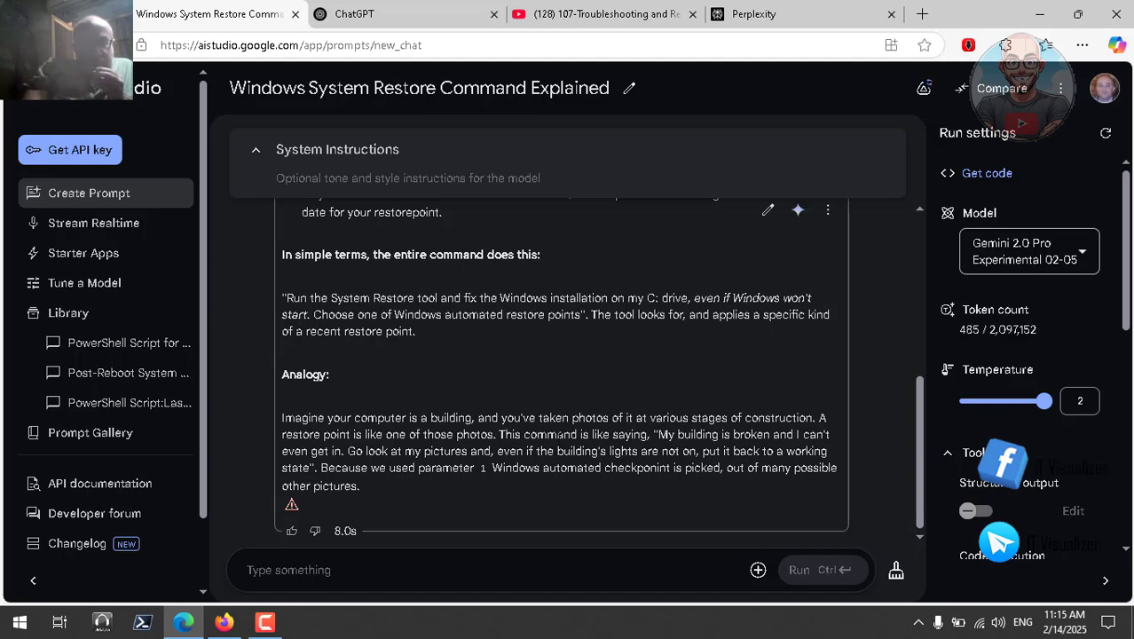
Read the breakdown of rstrui.exe and its /offline and /restorepoint parameters, through the simple summary and the analogy
scroll(505, 360, "up", 2)
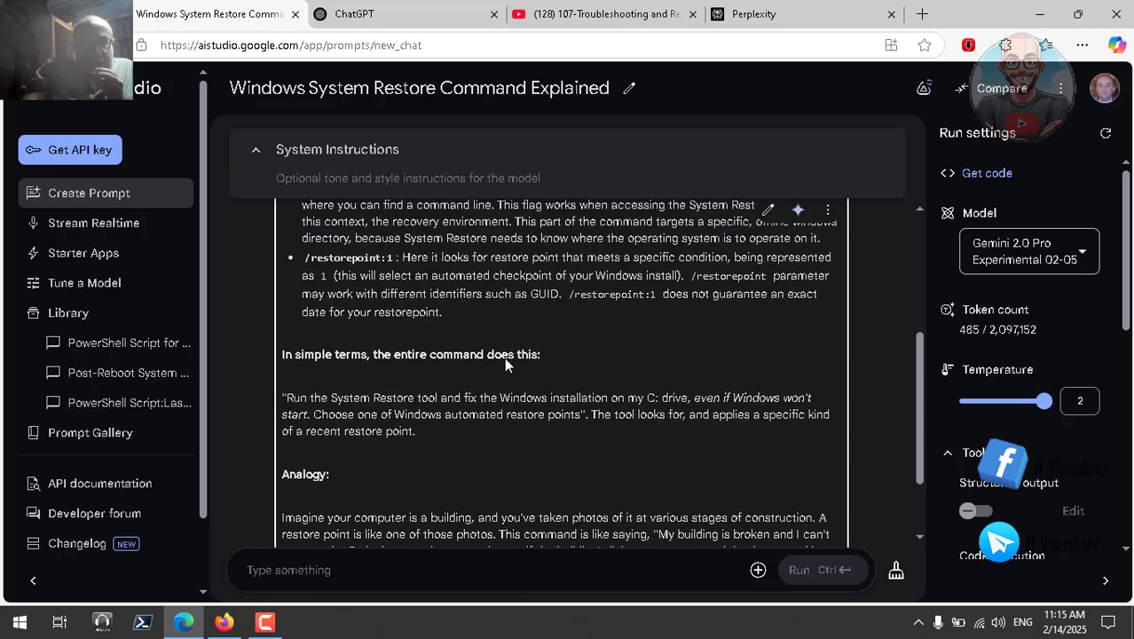
scroll(506, 364, "up", 2)
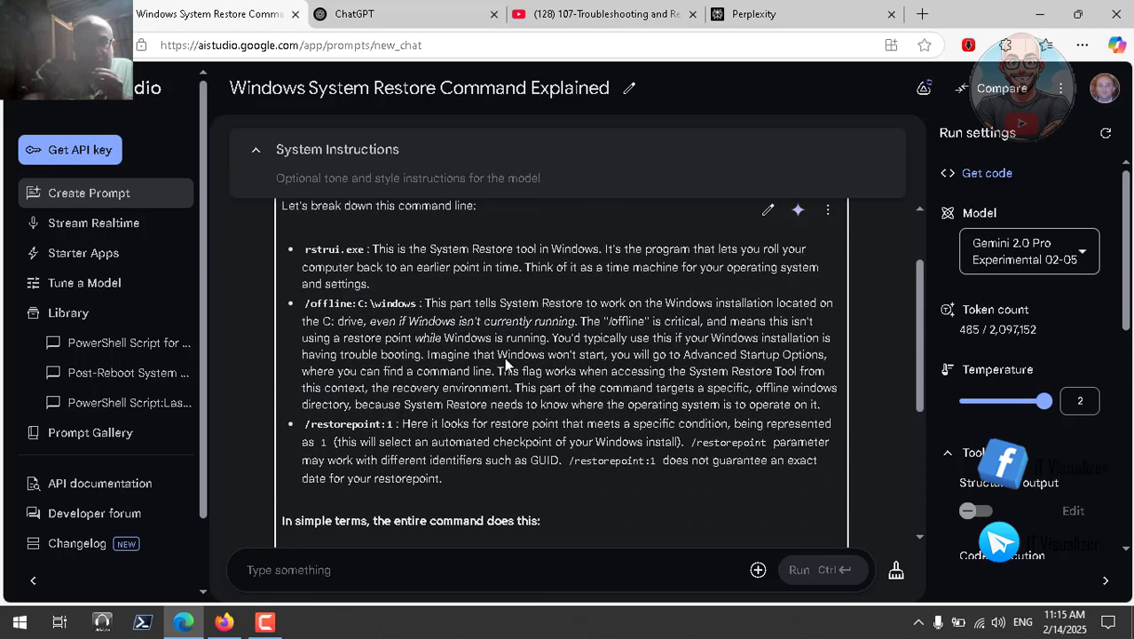
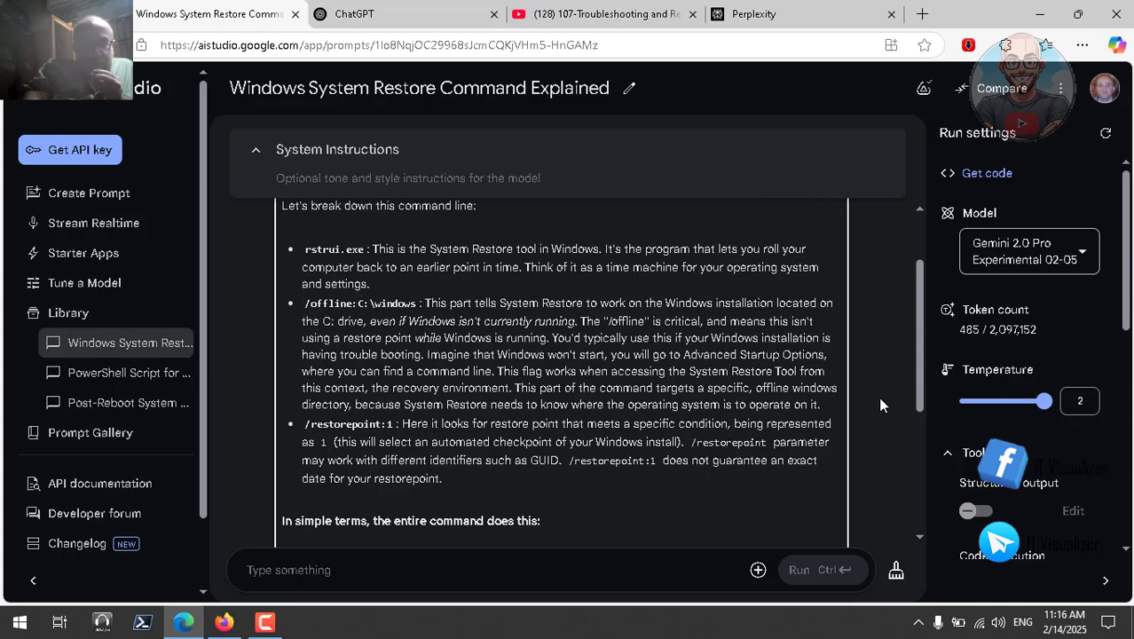
left_click_drag(917, 394, 921, 535)
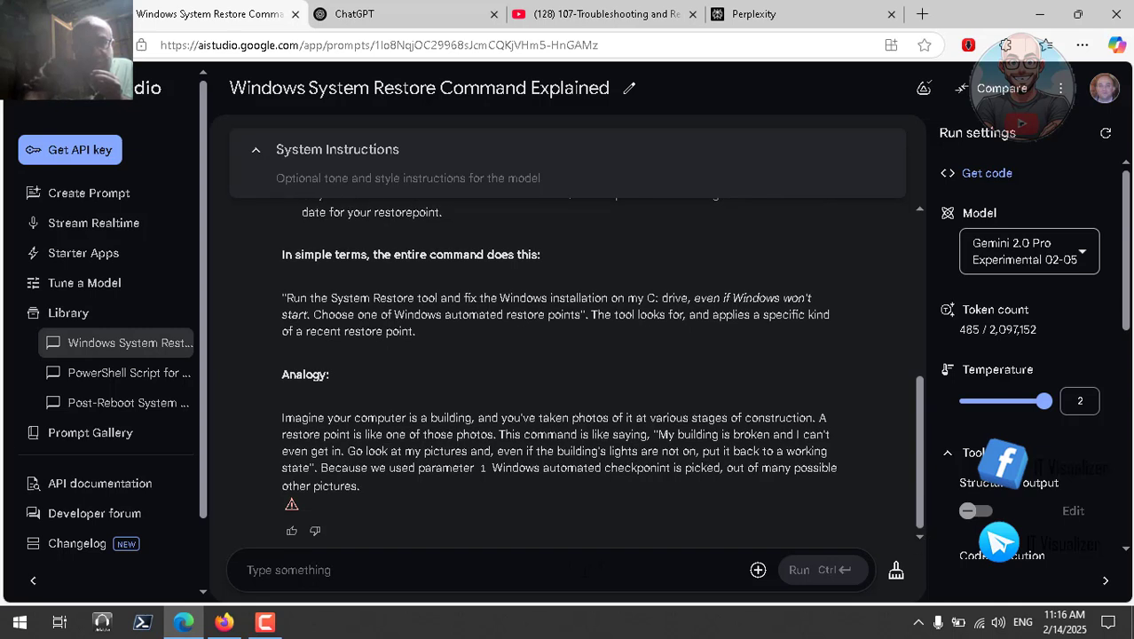
Ask Gemini the follow-up question "well the command work without problems?"
left_click(563, 569)
type("we")
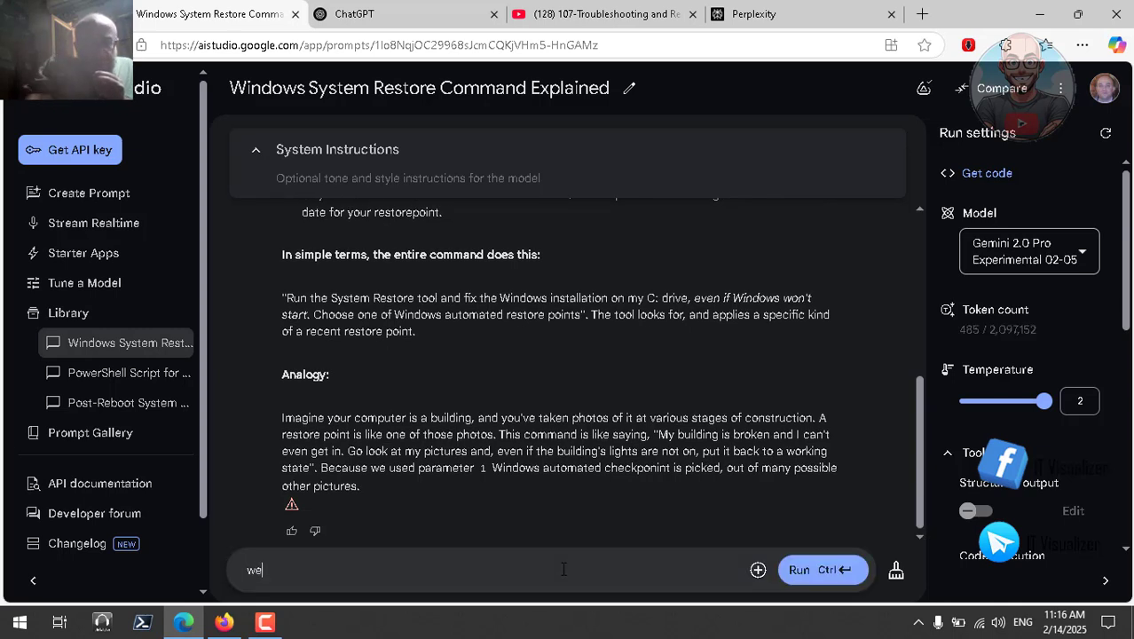
type("ll the ")
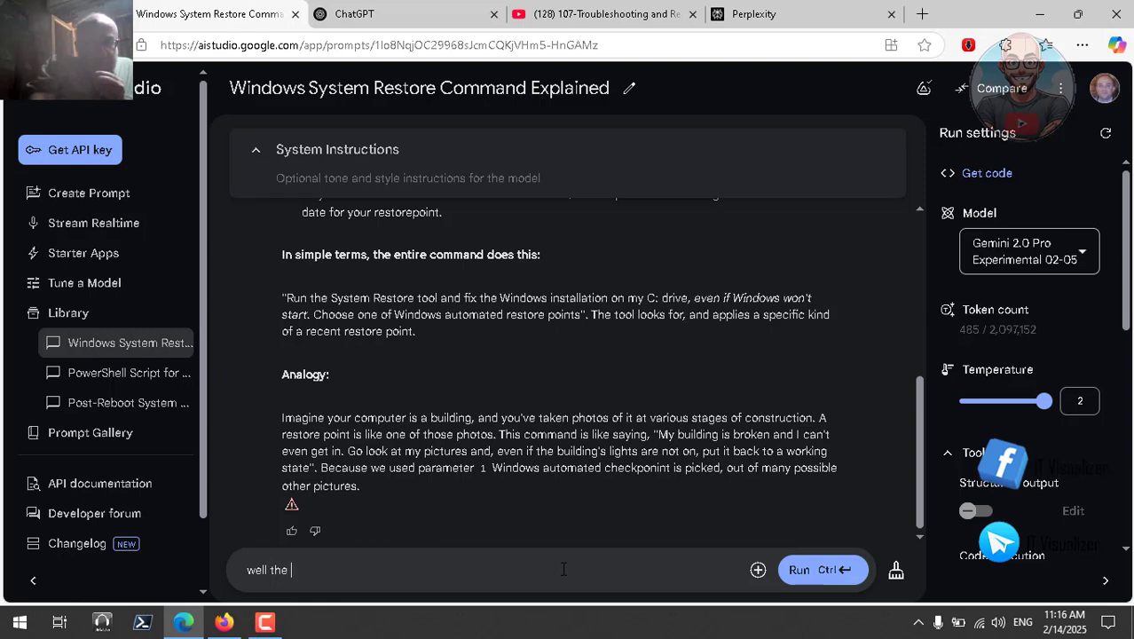
type("command wo")
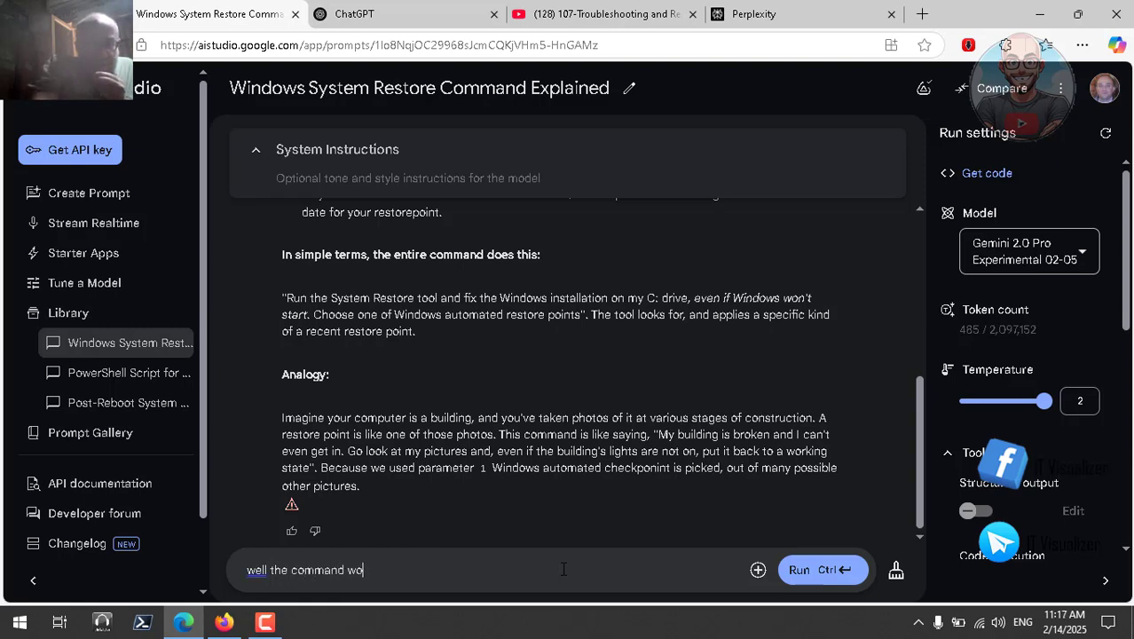
type("rk wit")
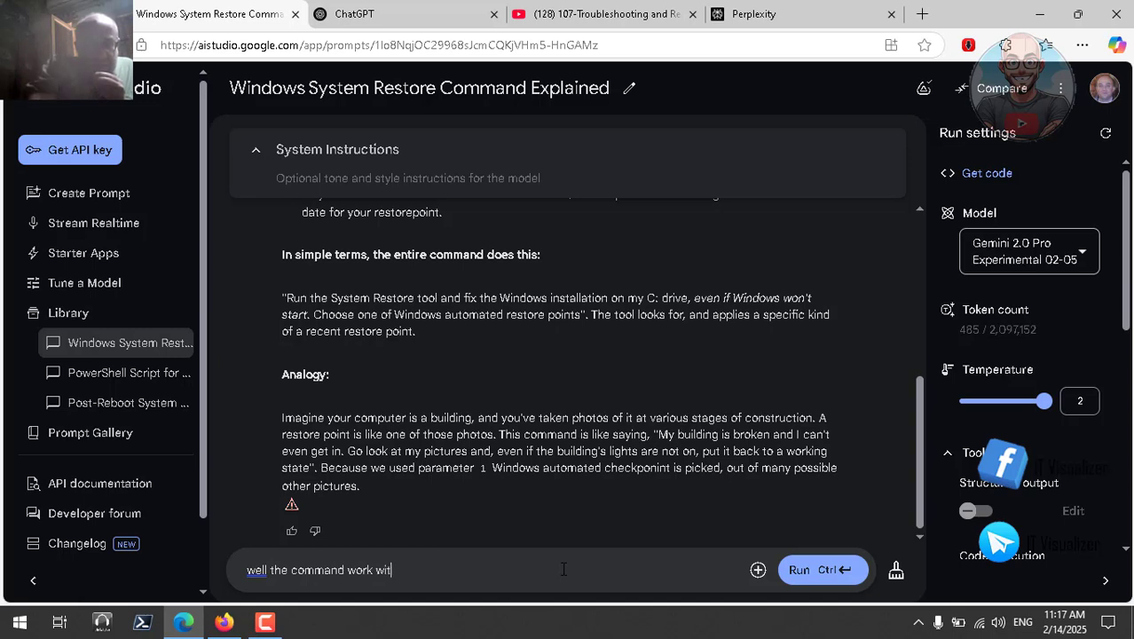
type("hout proble")
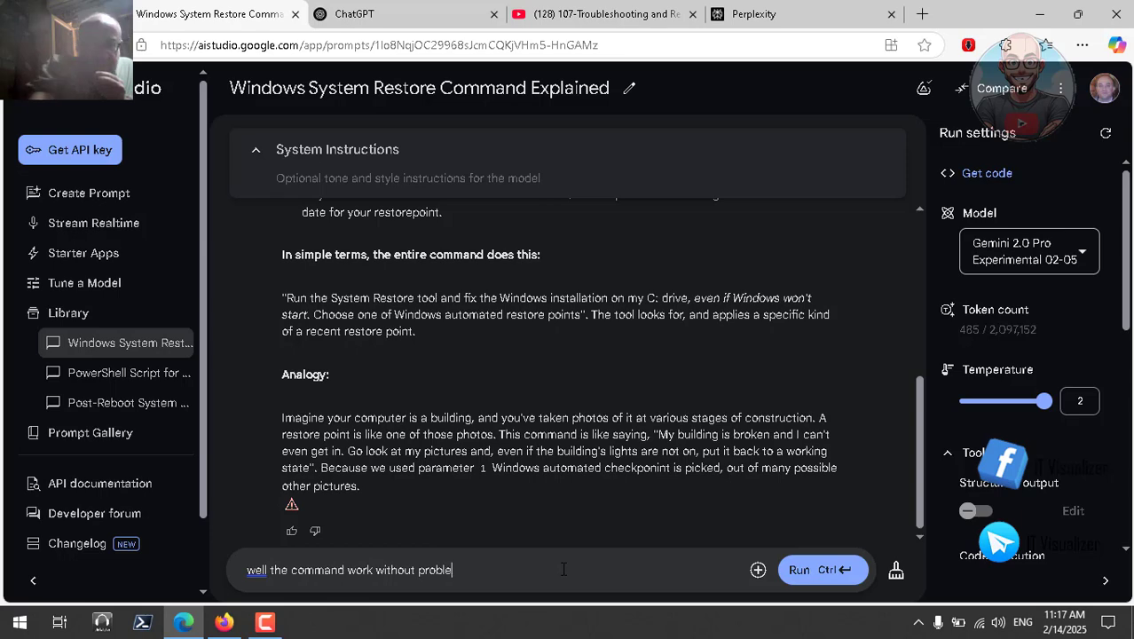
type("ms?")
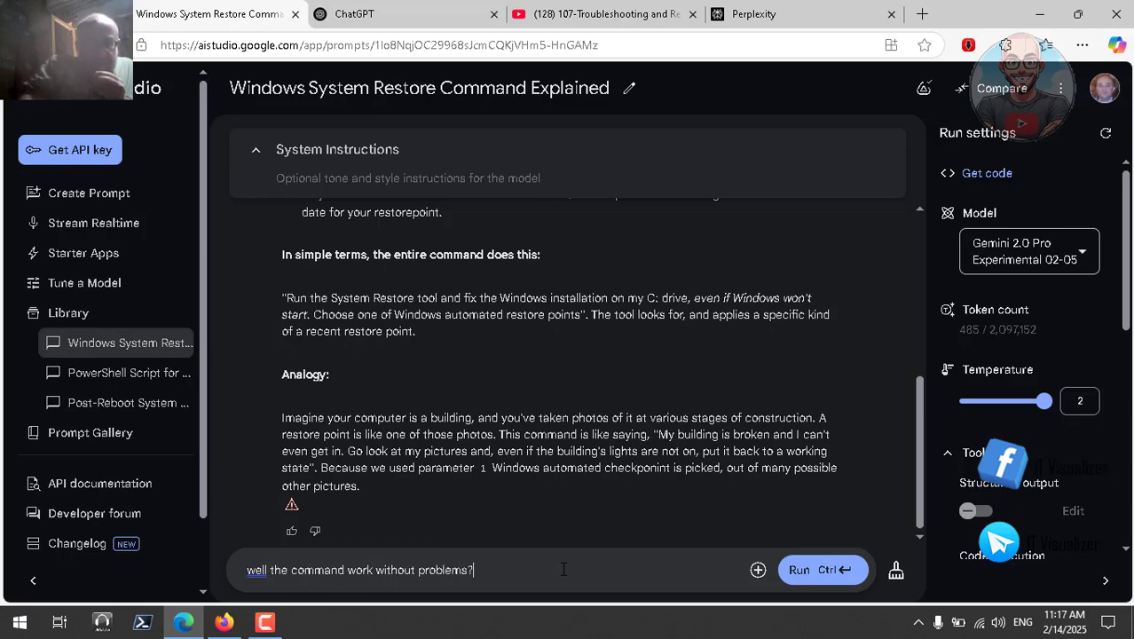
left_click(821, 574)
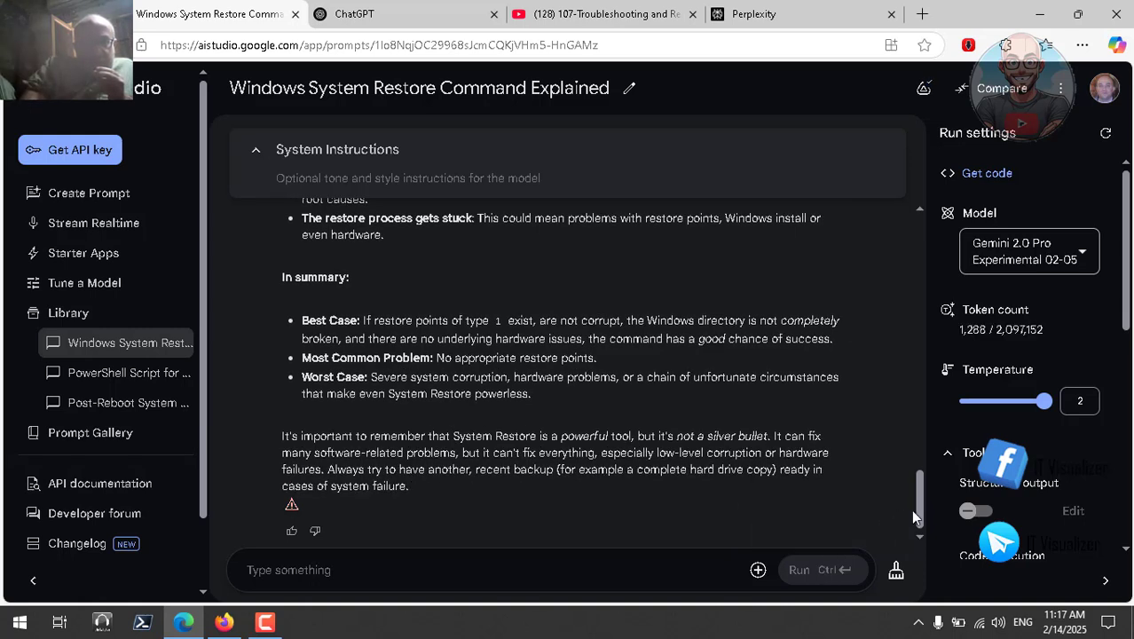
Copy the program name rstrui.exe from the opening sentence of Gemini's latest answer
left_click_drag(918, 515, 922, 353)
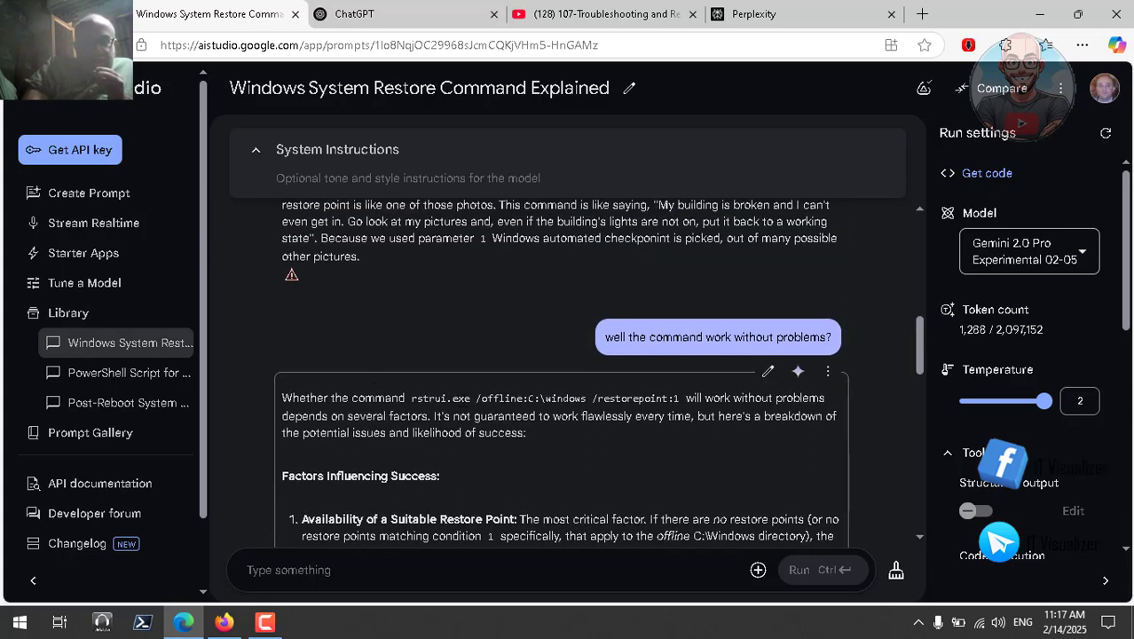
left_click_drag(471, 399, 411, 398)
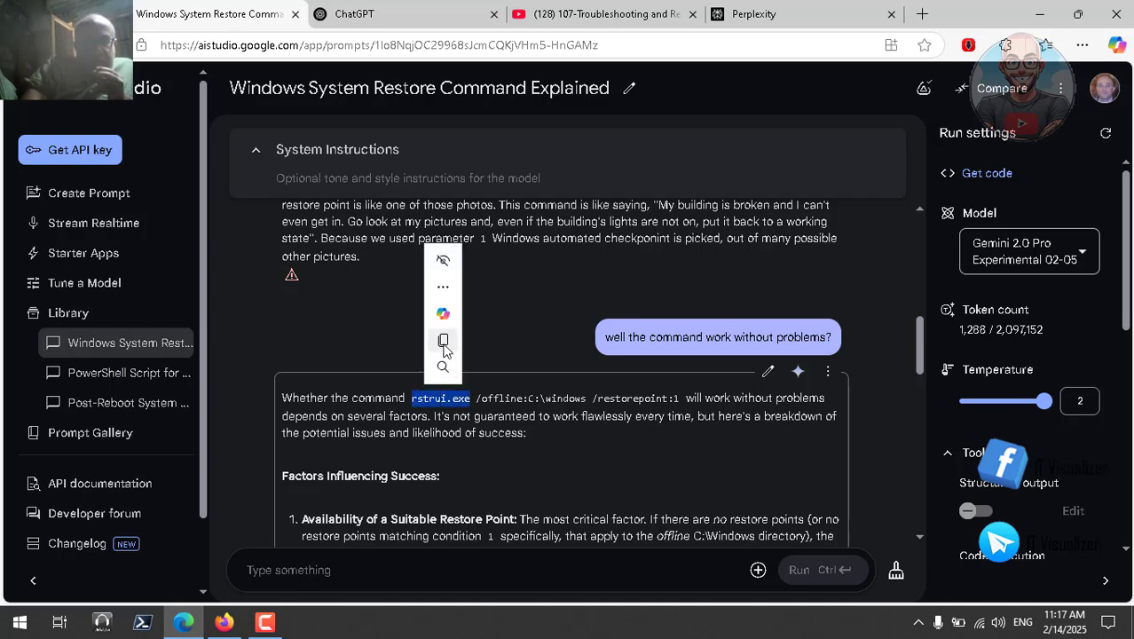
left_click(444, 345)
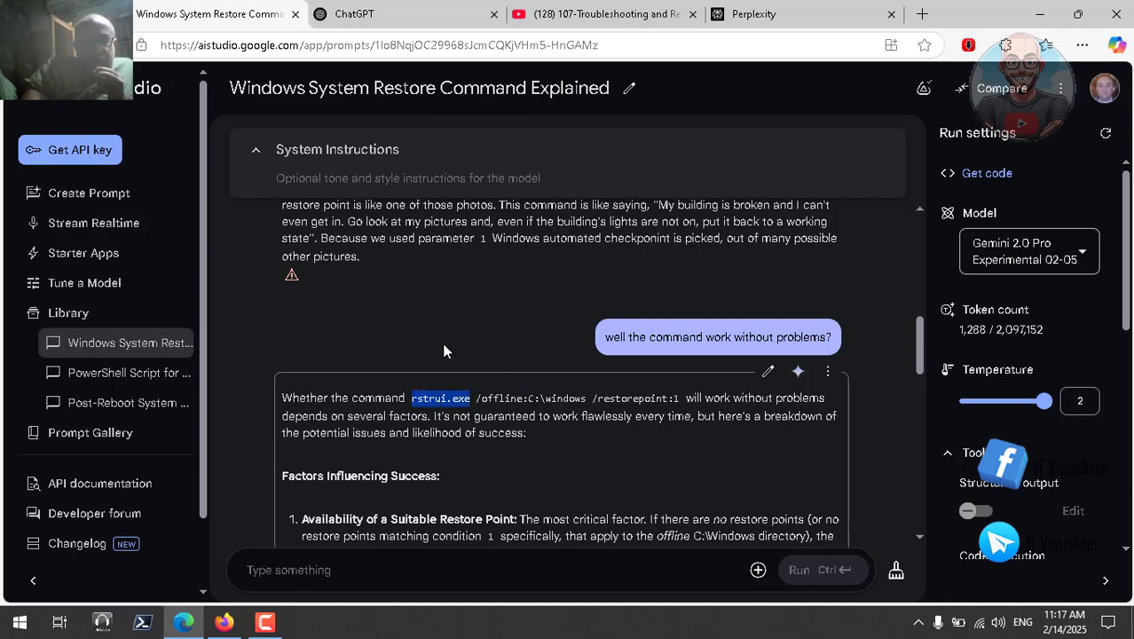
Switch to Perplexity and submit the question "get me all switches related to rstrui.exe"
left_click(772, 14)
left_click(461, 298)
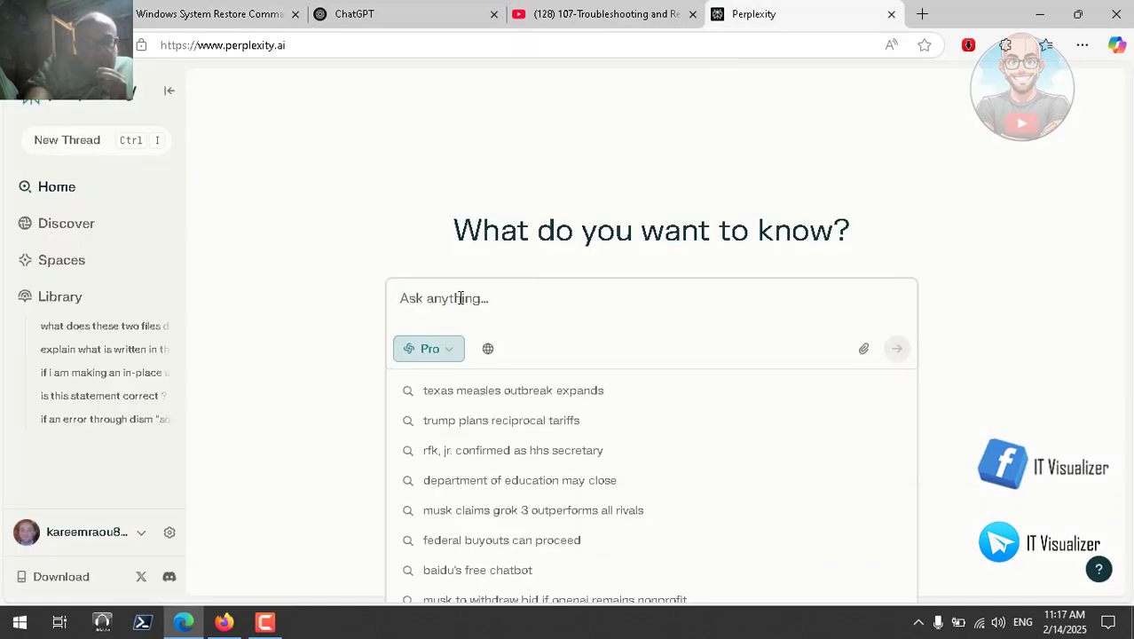
type("get me ")
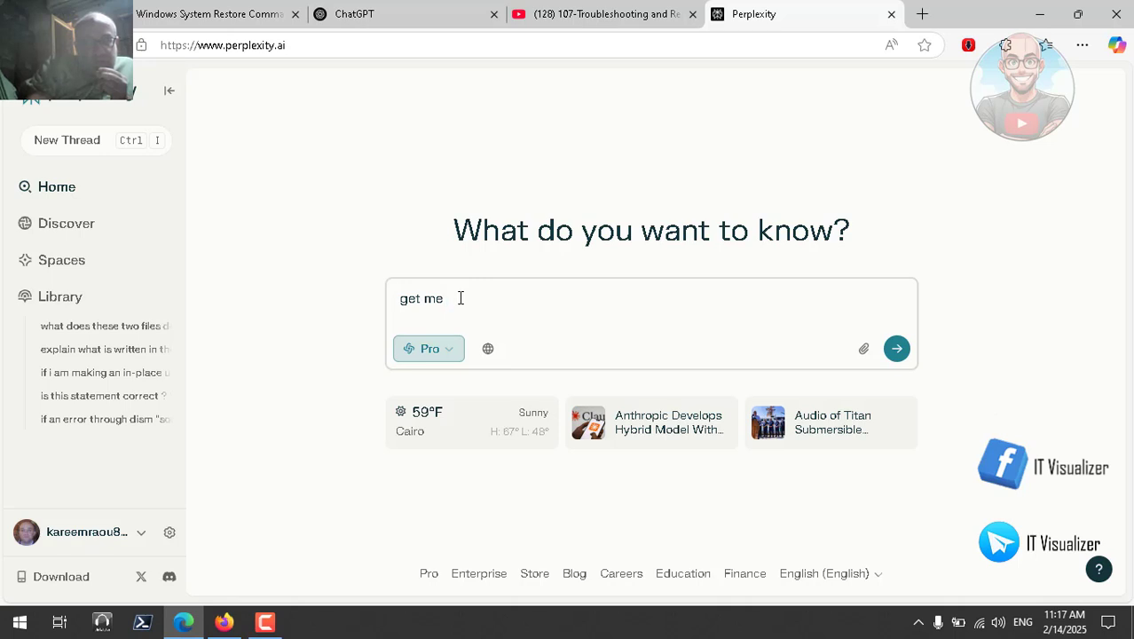
type("all")
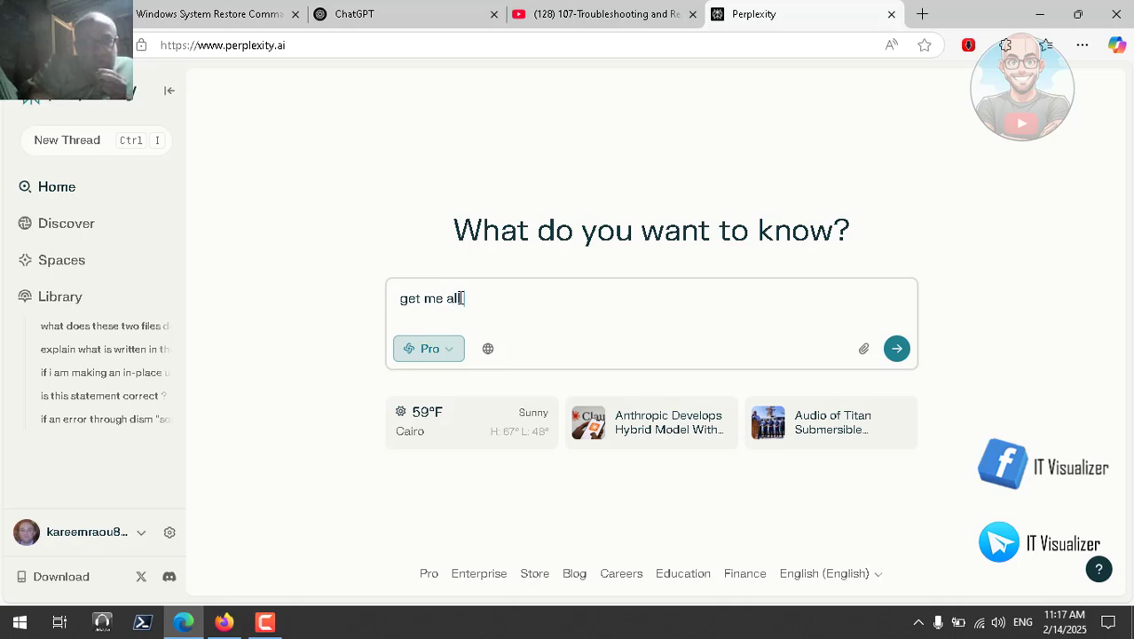
type(" switc")
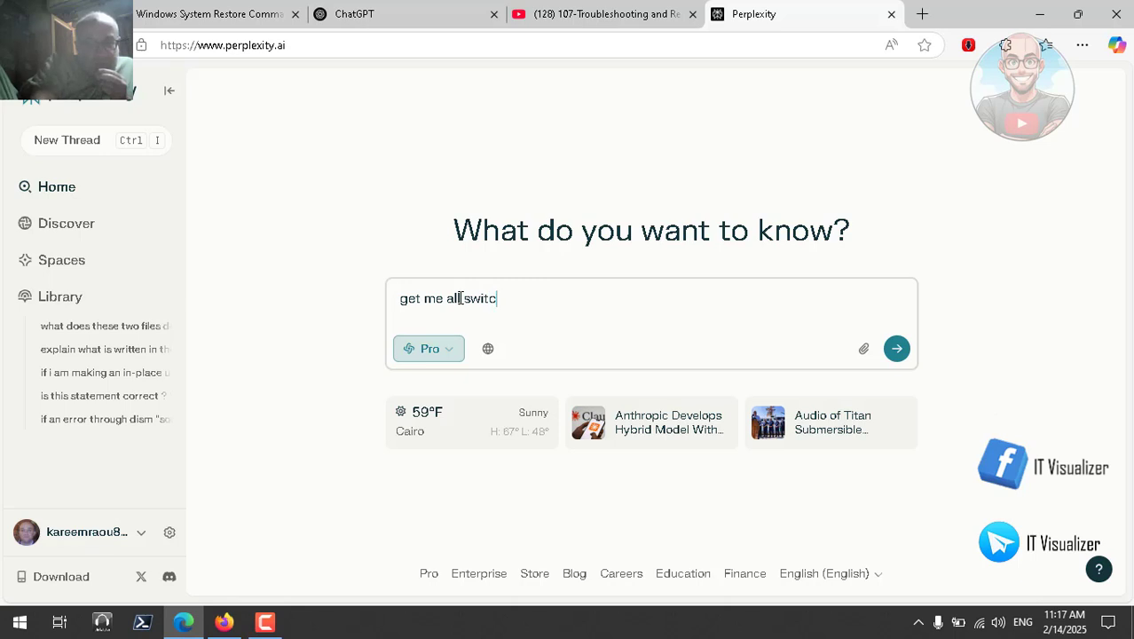
type("hes re")
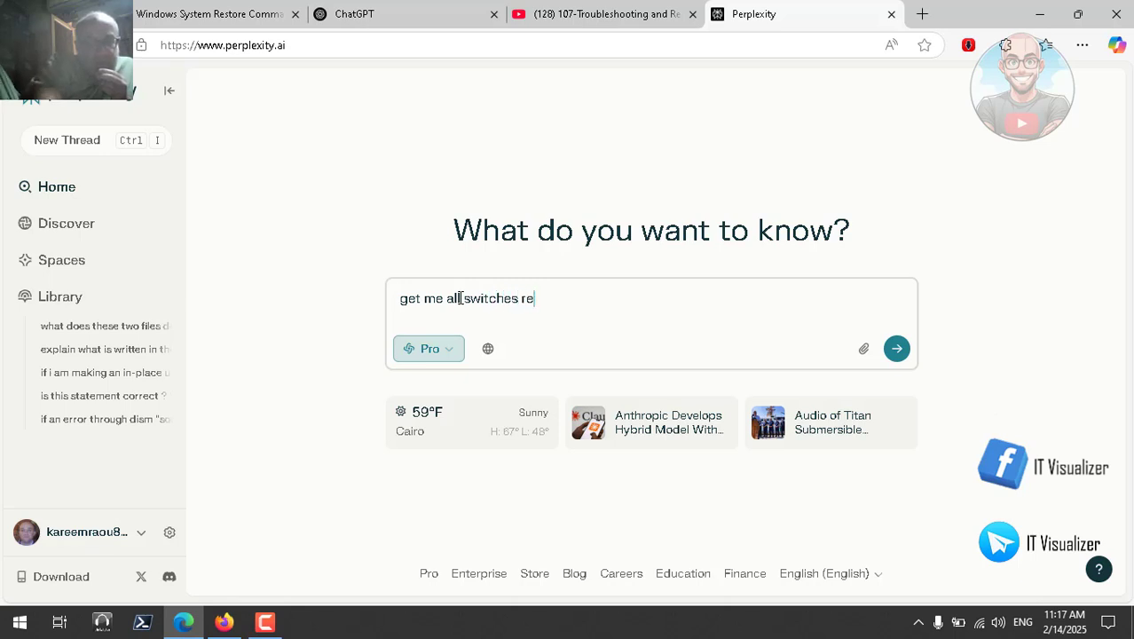
type("lated to")
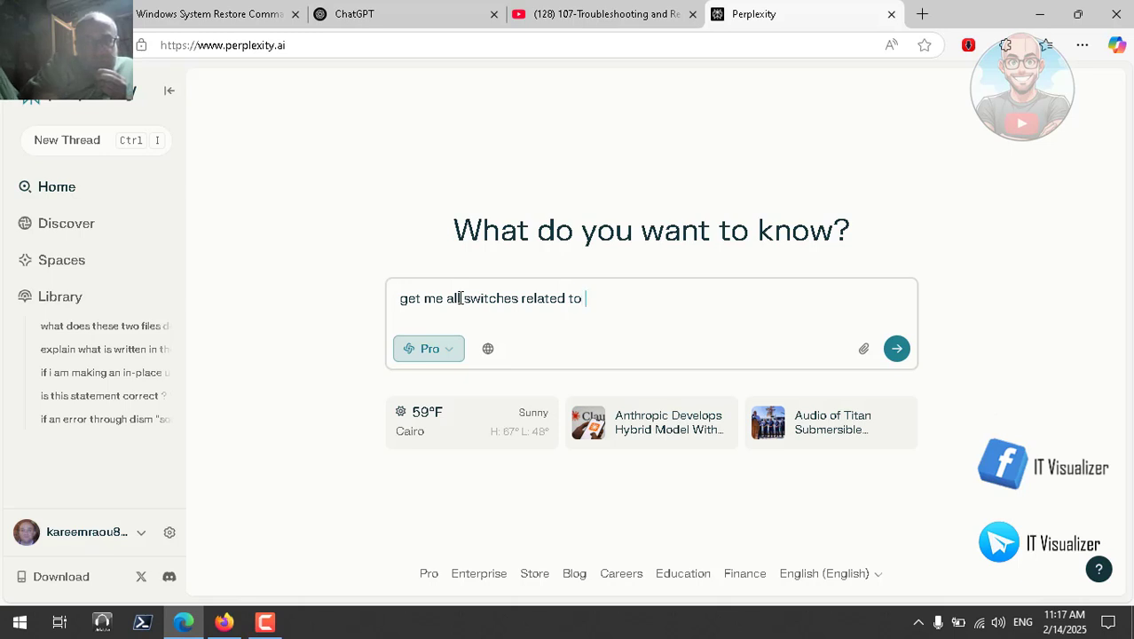
type(" rstrui.exe")
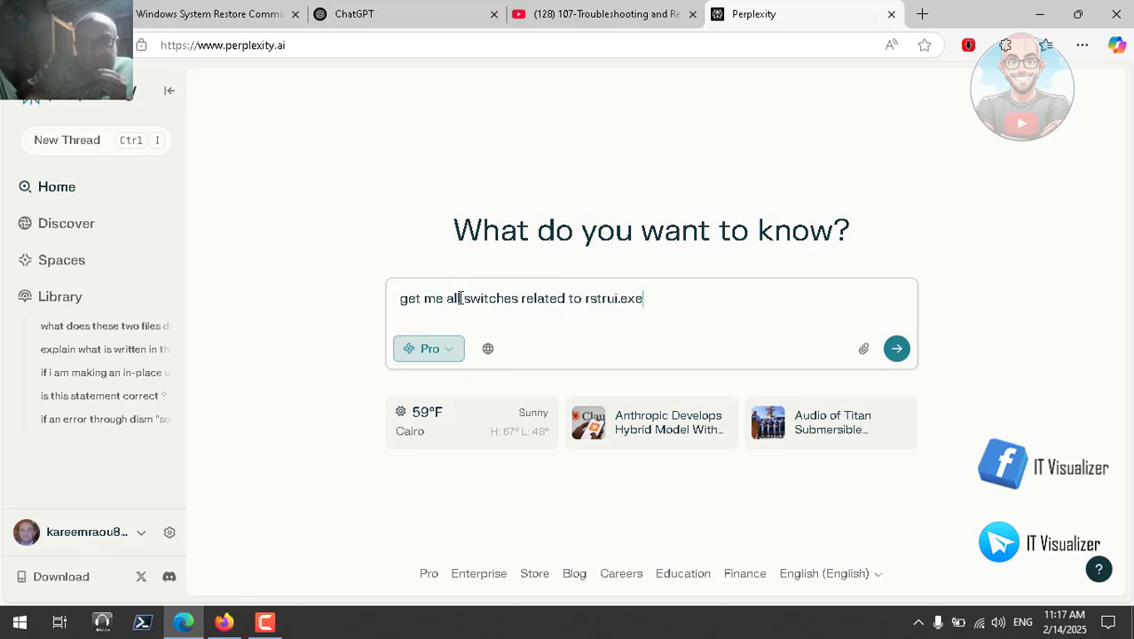
left_click(897, 349)
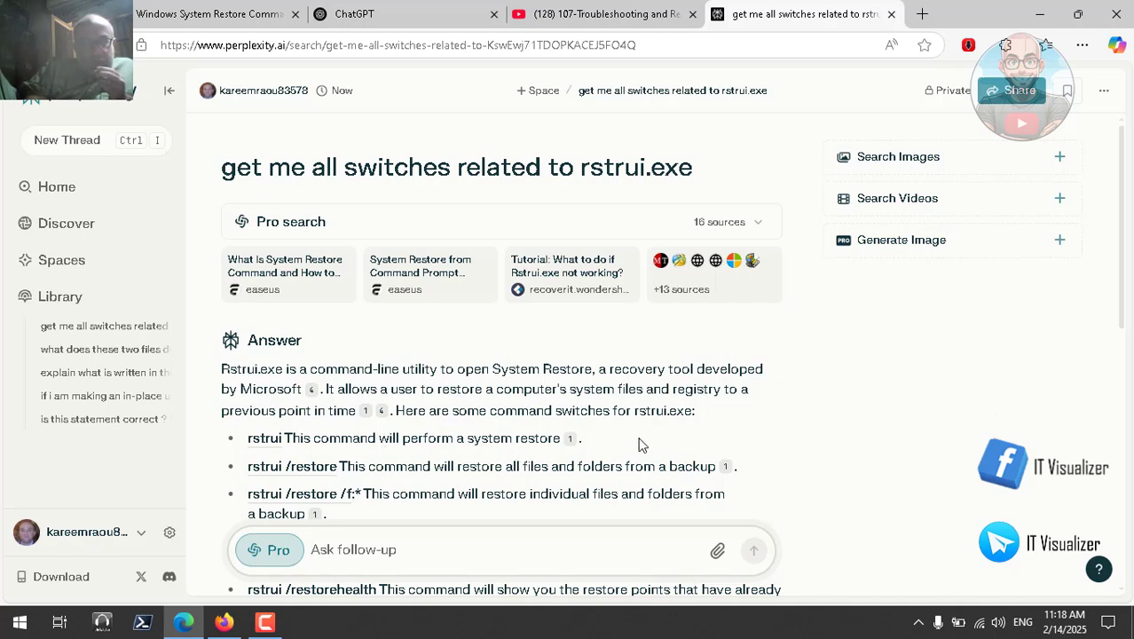
Read Perplexity's list of rstrui commands and switches, from rstrui /restore through /s, /r and /l
scroll(642, 443, "down", 1)
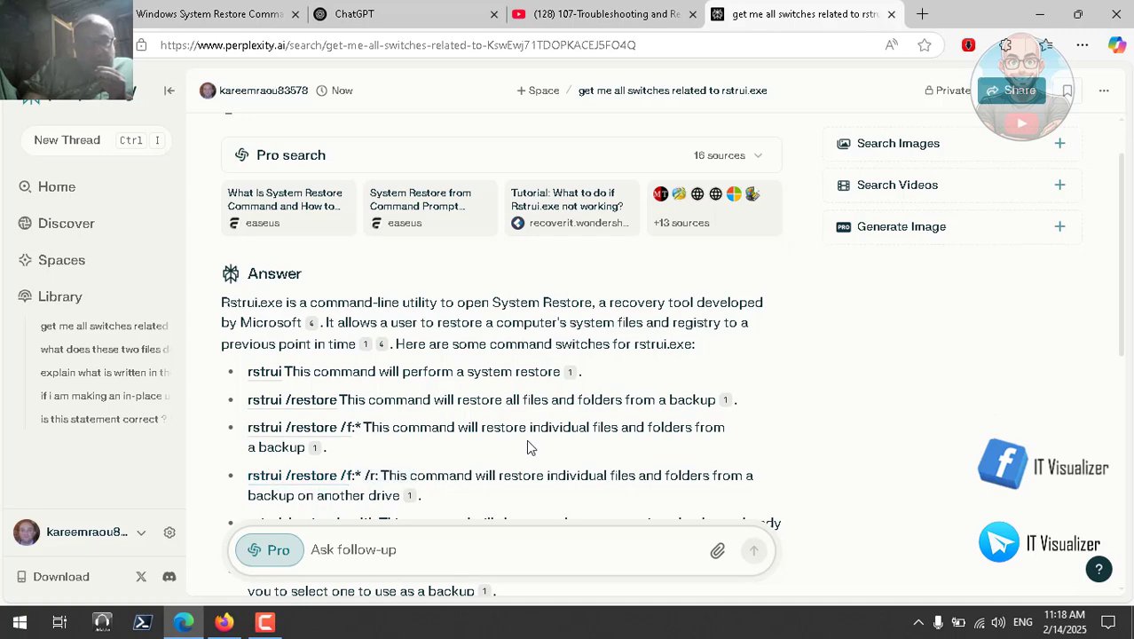
scroll(528, 457, "down", 1)
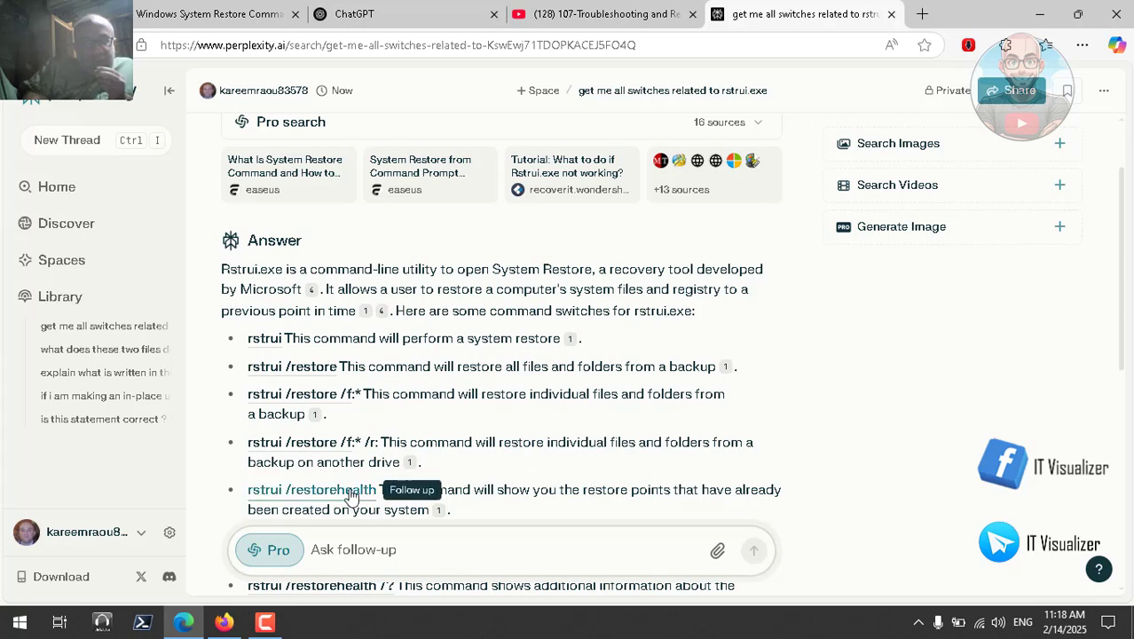
scroll(592, 471, "down", 1)
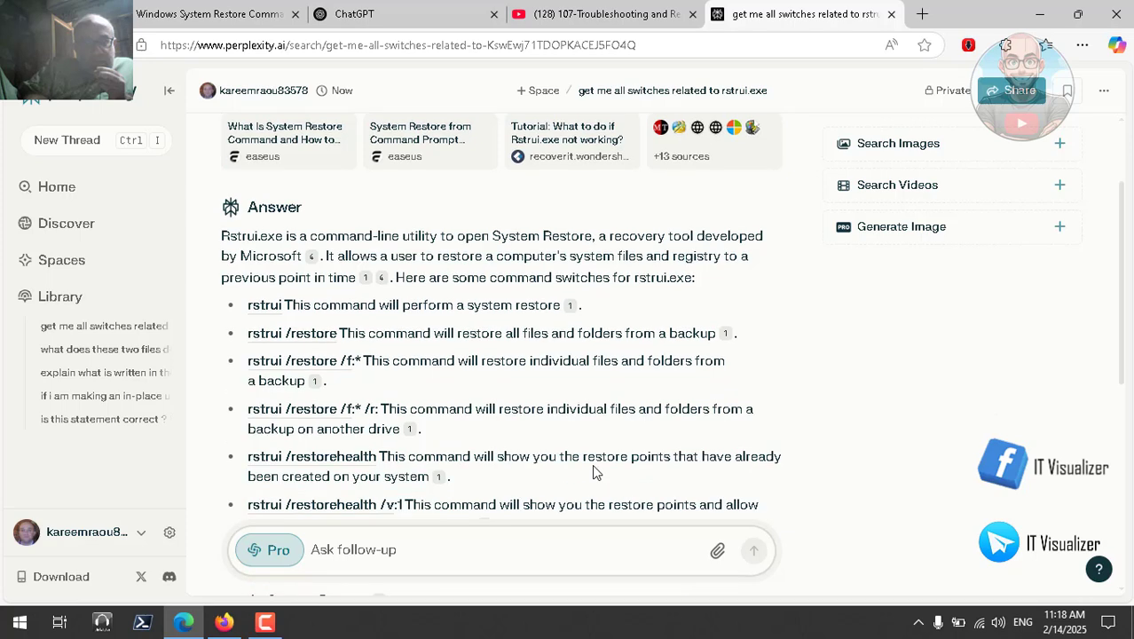
scroll(591, 471, "down", 1)
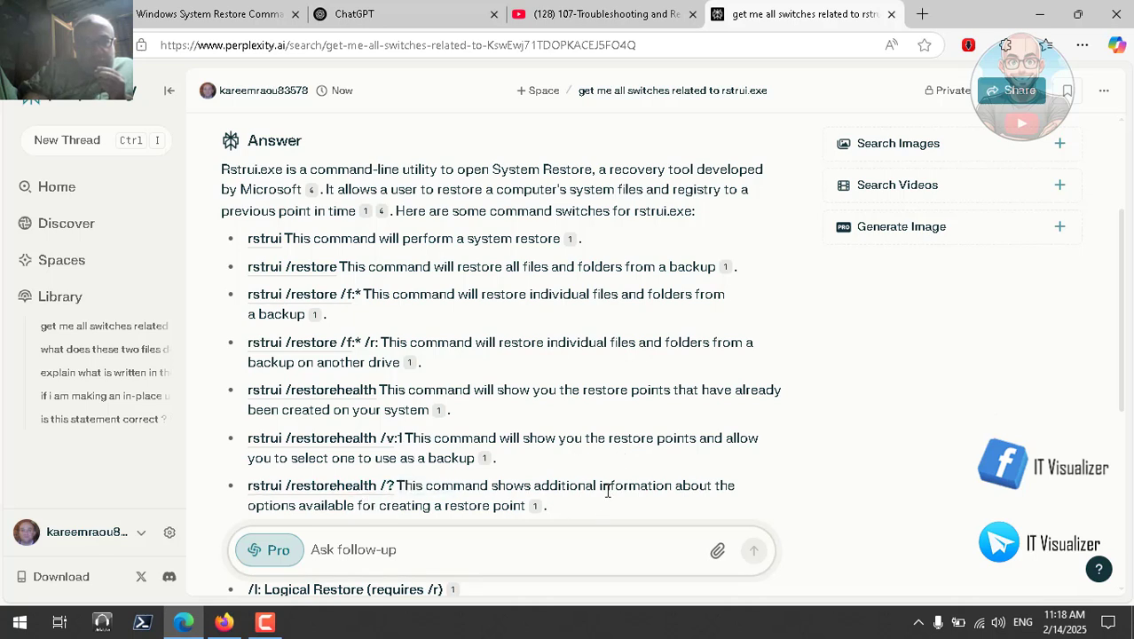
scroll(608, 490, "down", 2)
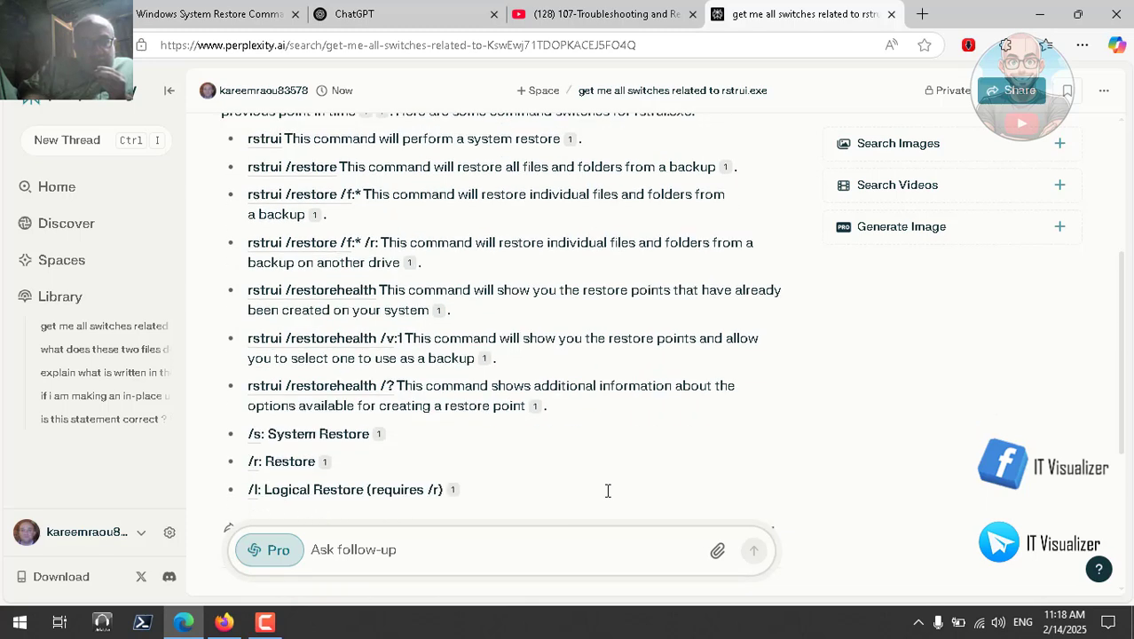
mouse_move(384, 444)
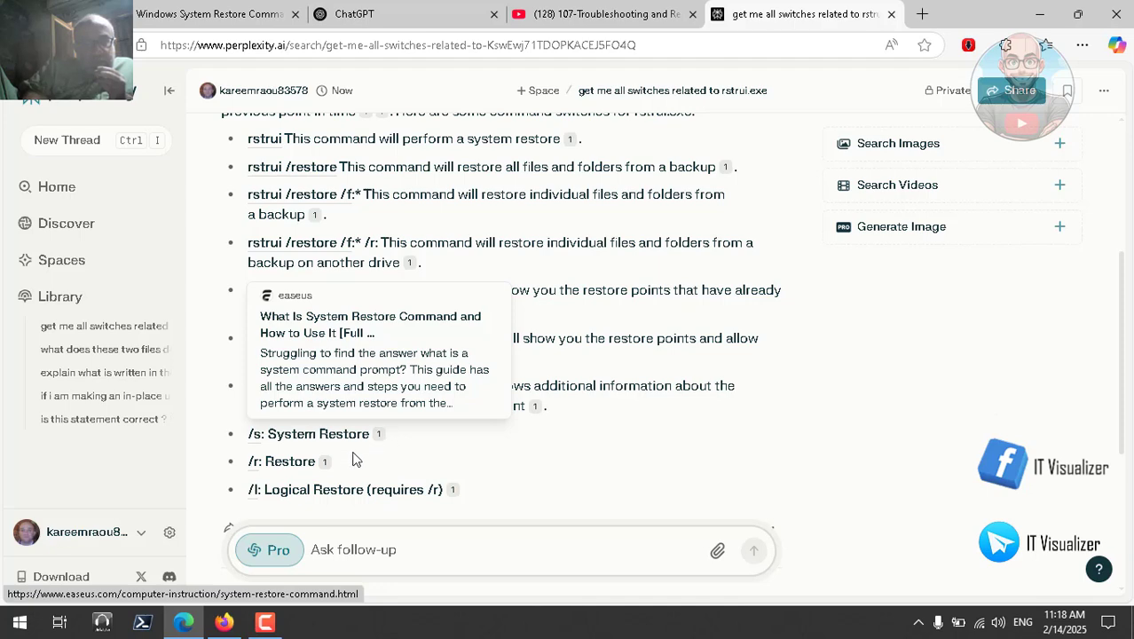
scroll(545, 459, "down", 2)
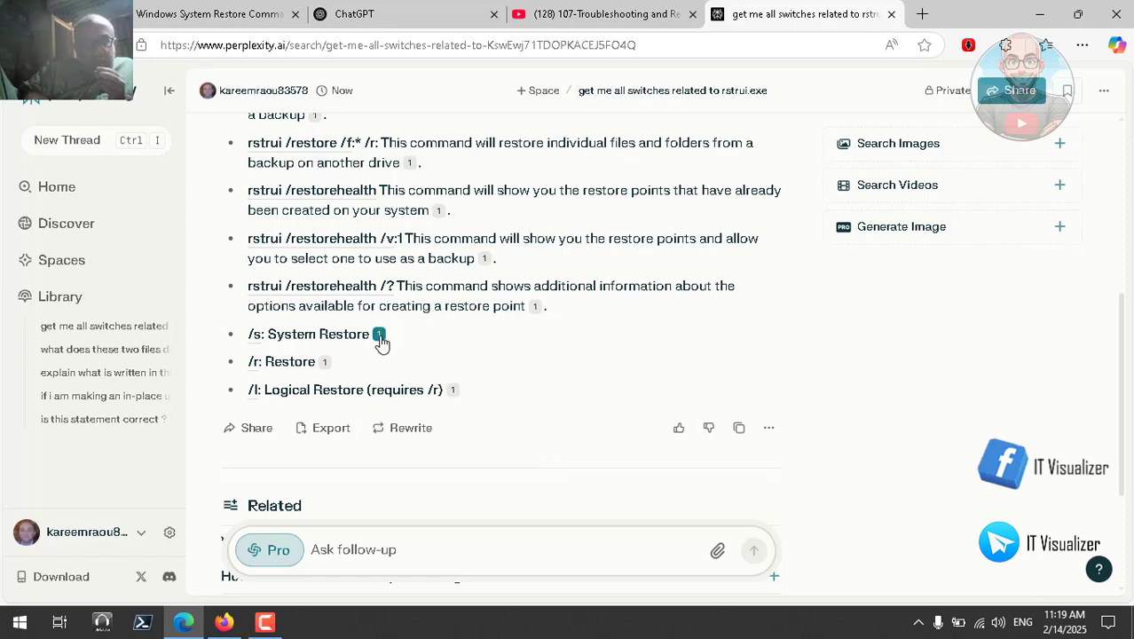
Open the EaseUS source cited for the /s switch and read its introduction and "What Is System Restore Command?" section
left_click(379, 337)
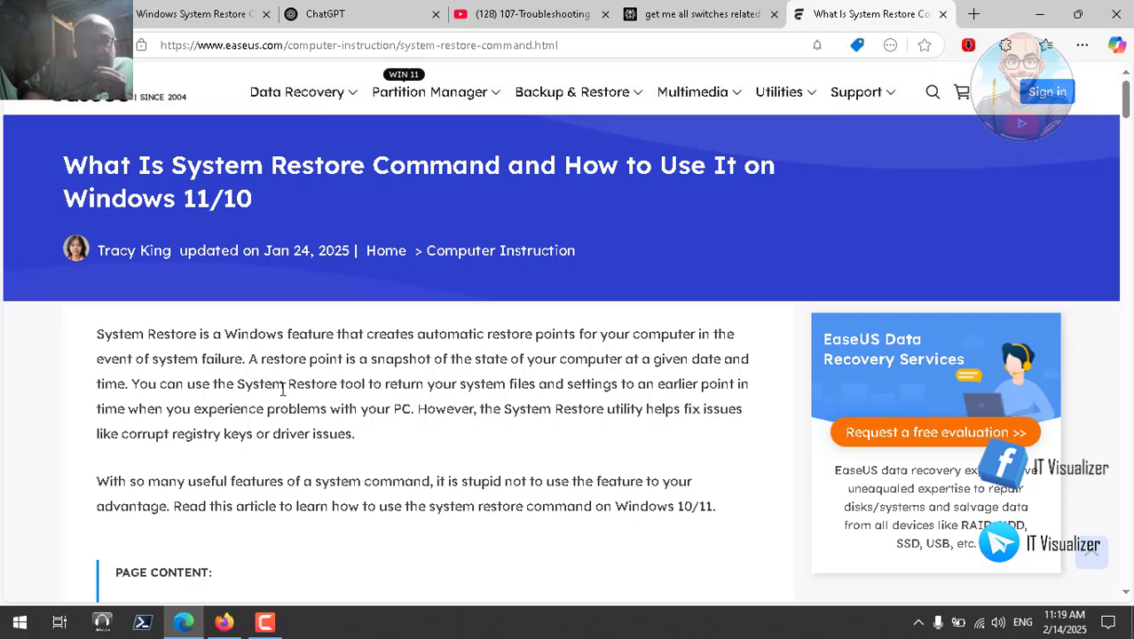
scroll(291, 391, "down", 1)
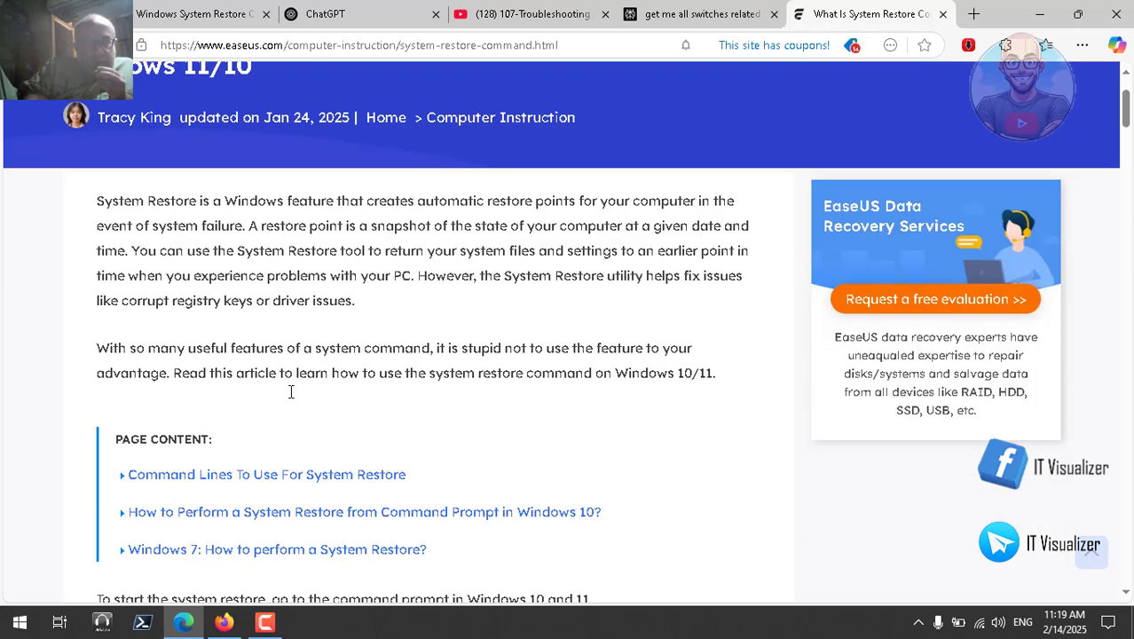
scroll(290, 391, "down", 1)
scroll(290, 392, "down", 2)
scroll(291, 391, "down", 3)
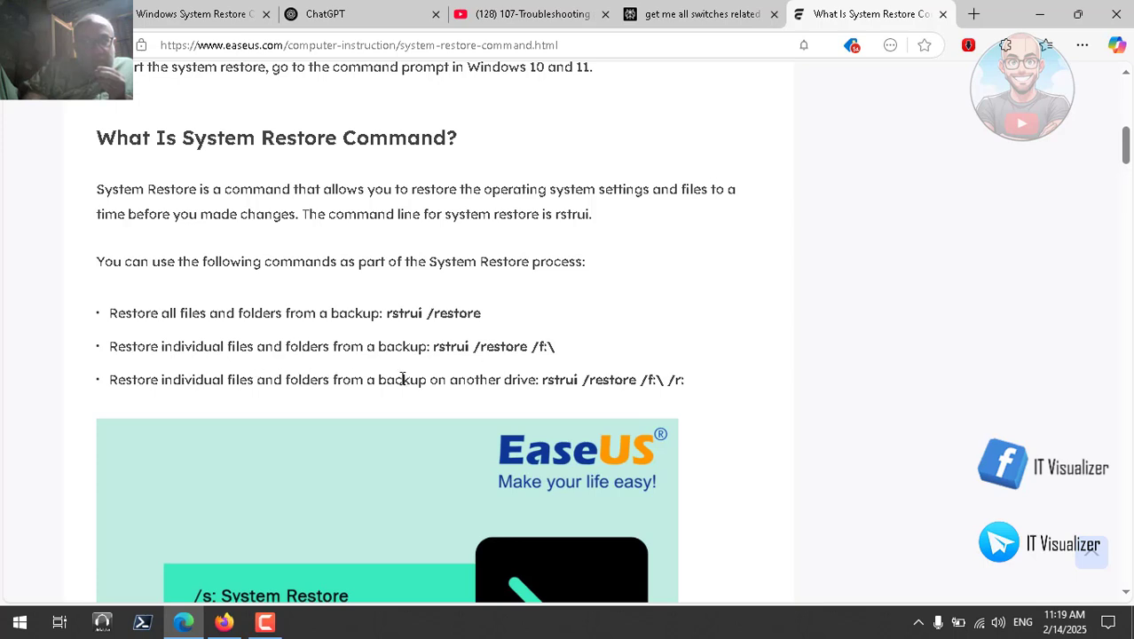
scroll(566, 384, "down", 3)
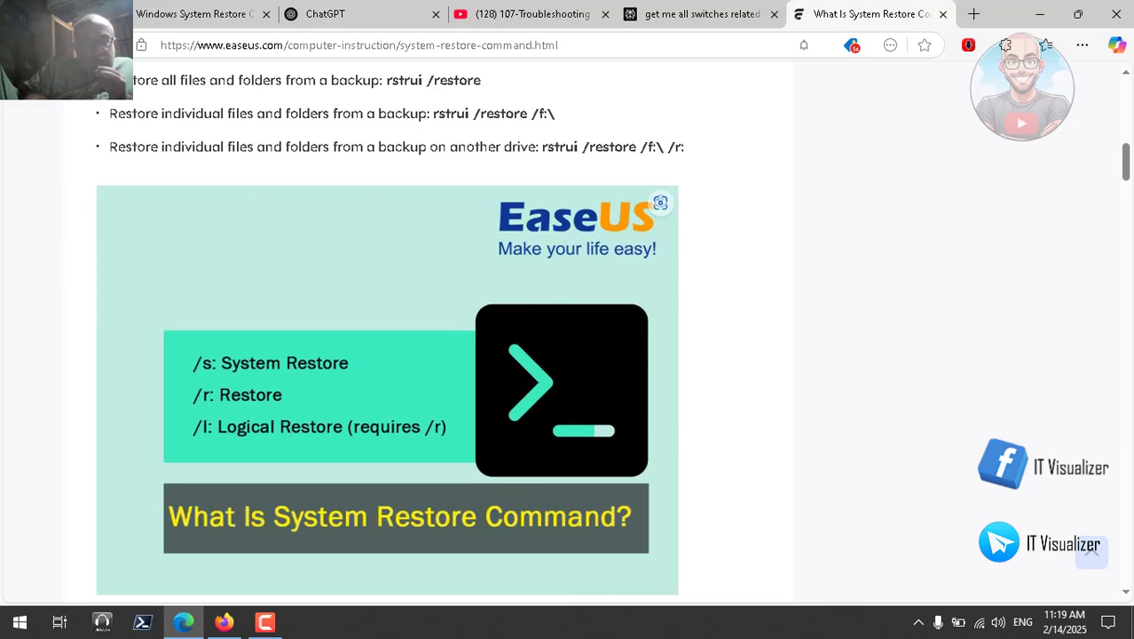
scroll(566, 386, "down", 2)
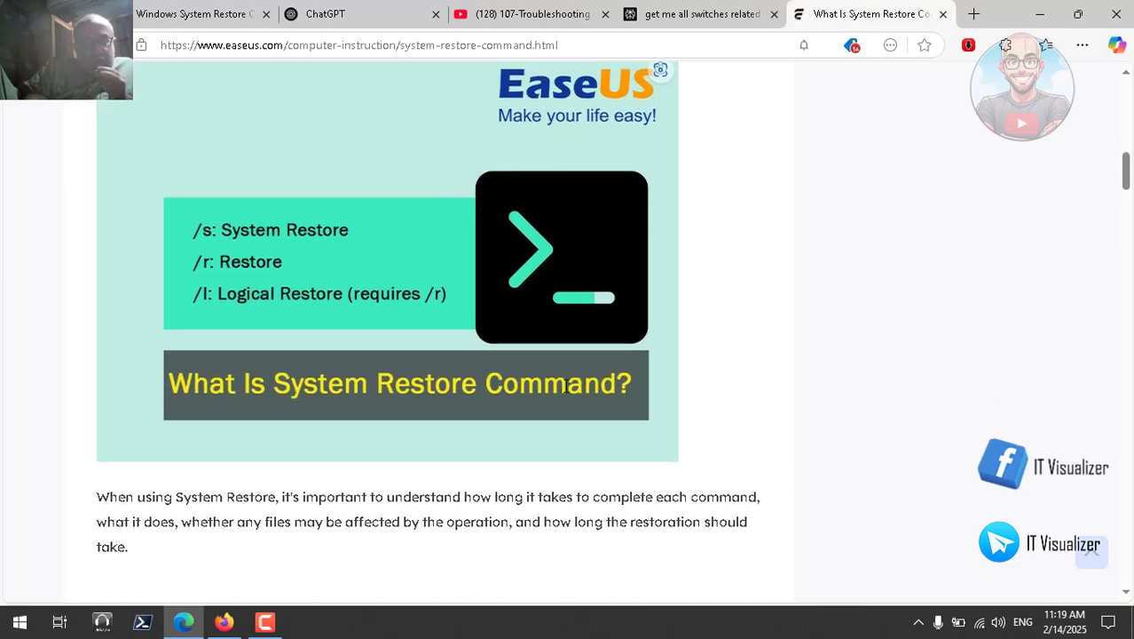
Copy the command rstrui /restorehealth from the article's "Command Lines To Use For System Restore" section
scroll(566, 386, "down", 2)
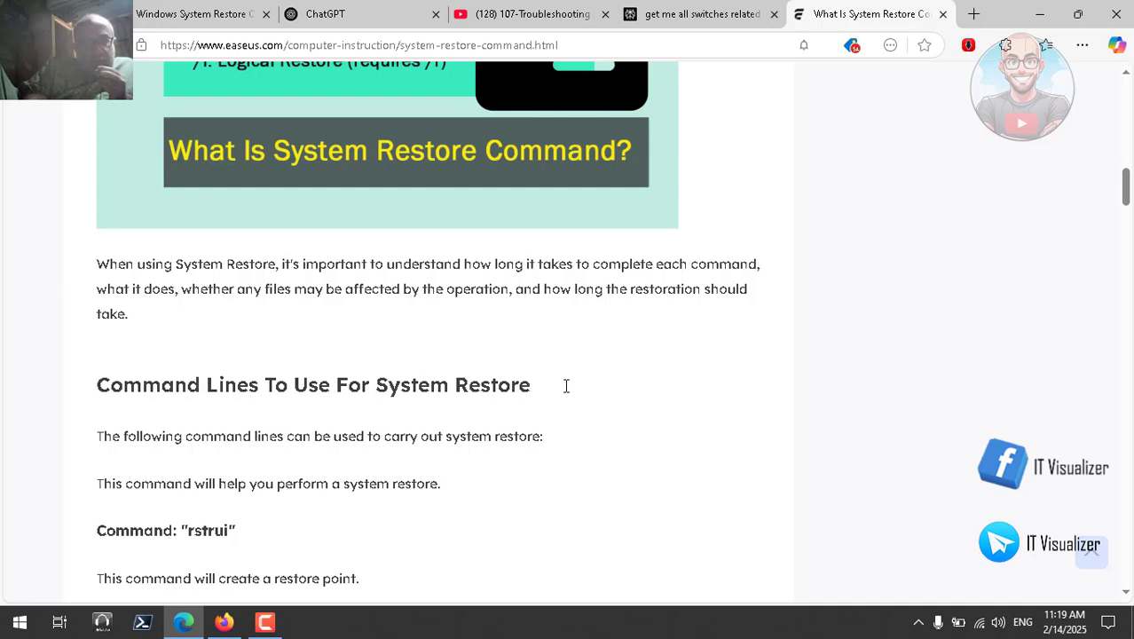
scroll(566, 386, "down", 2)
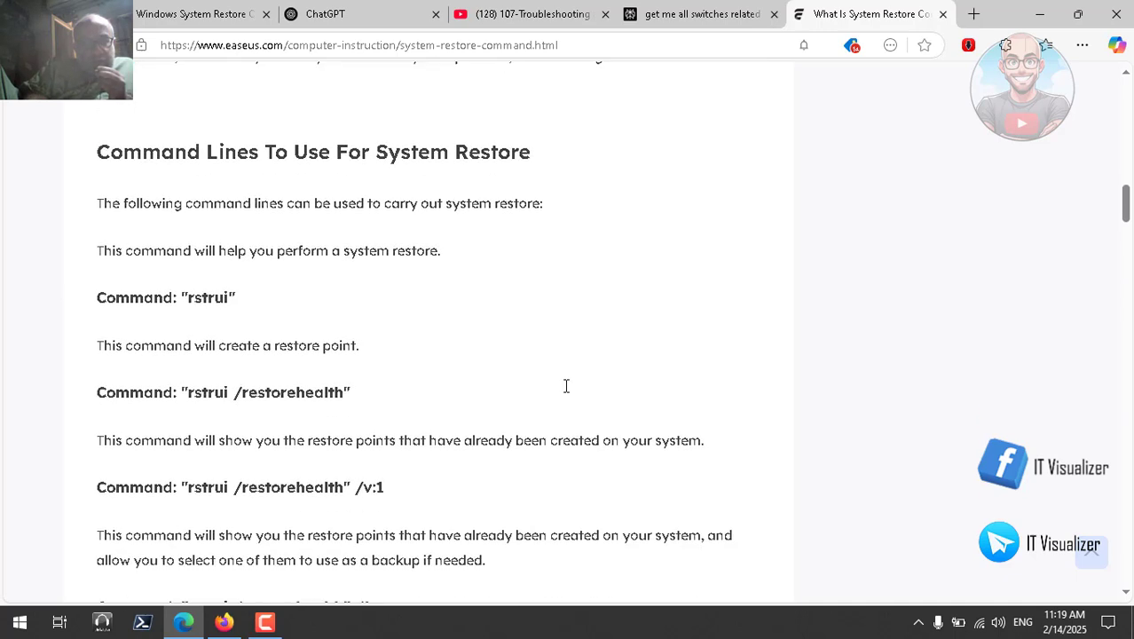
scroll(566, 386, "down", 1)
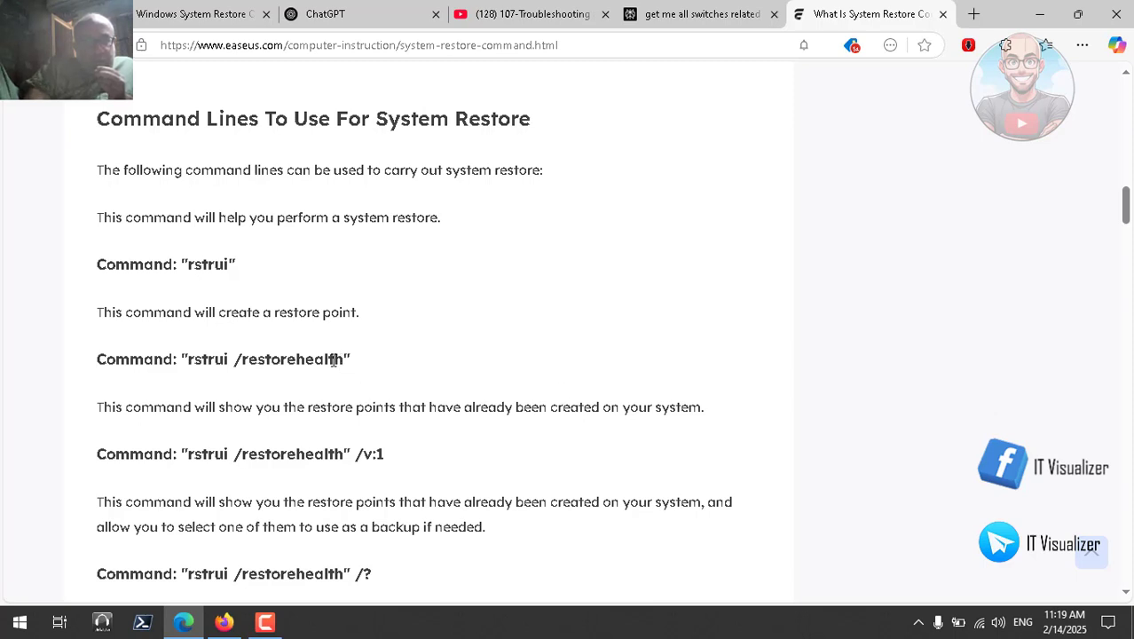
left_click_drag(342, 359, 189, 365)
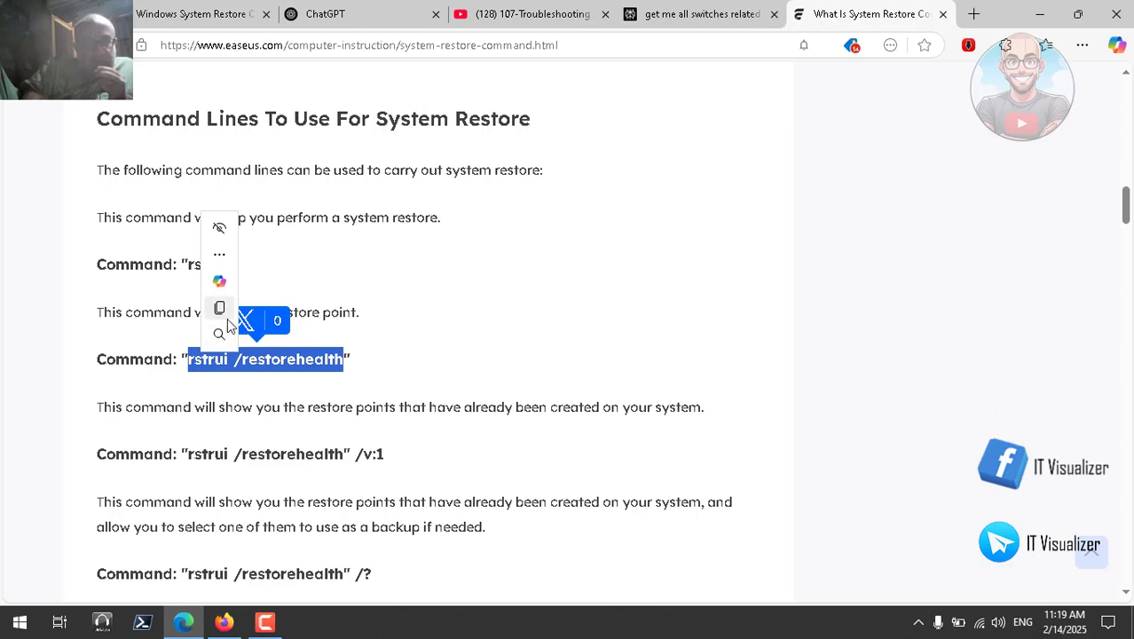
left_click(226, 306)
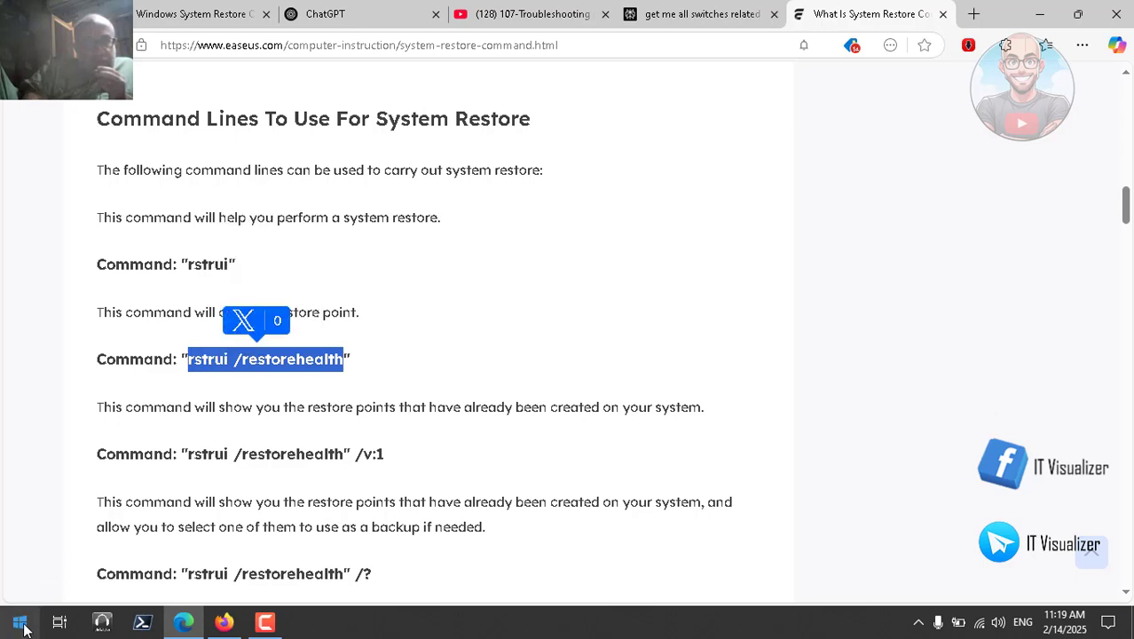
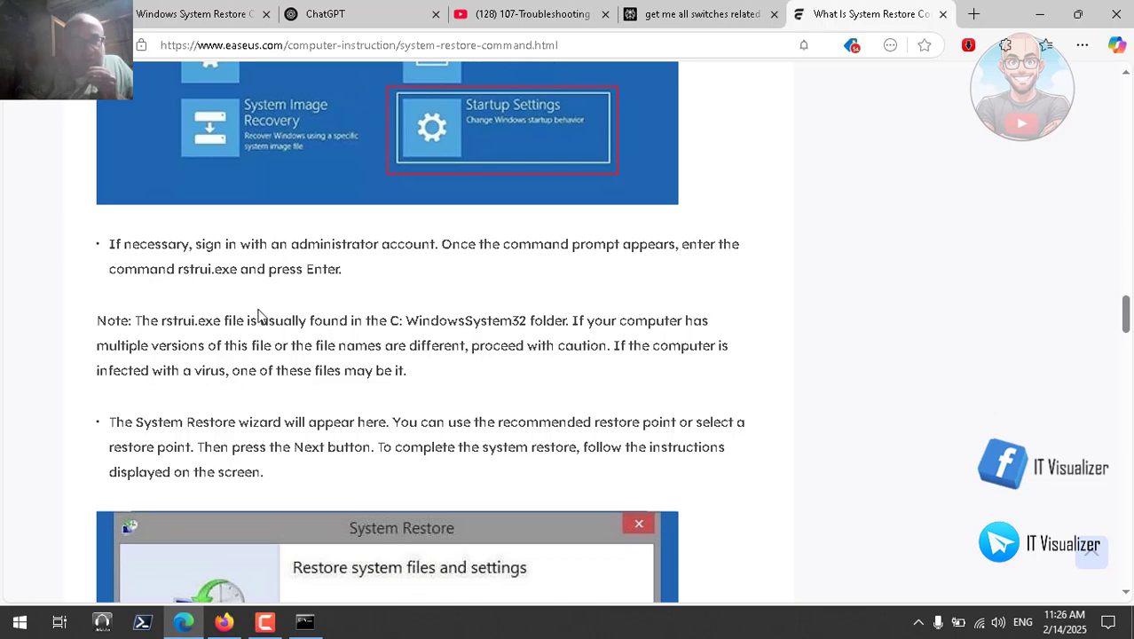
Review the article's Windows 10 instructions for running System Restore from Safe Mode with Command Prompt, and the Windows 7 procedure
scroll(507, 327, "up", 4)
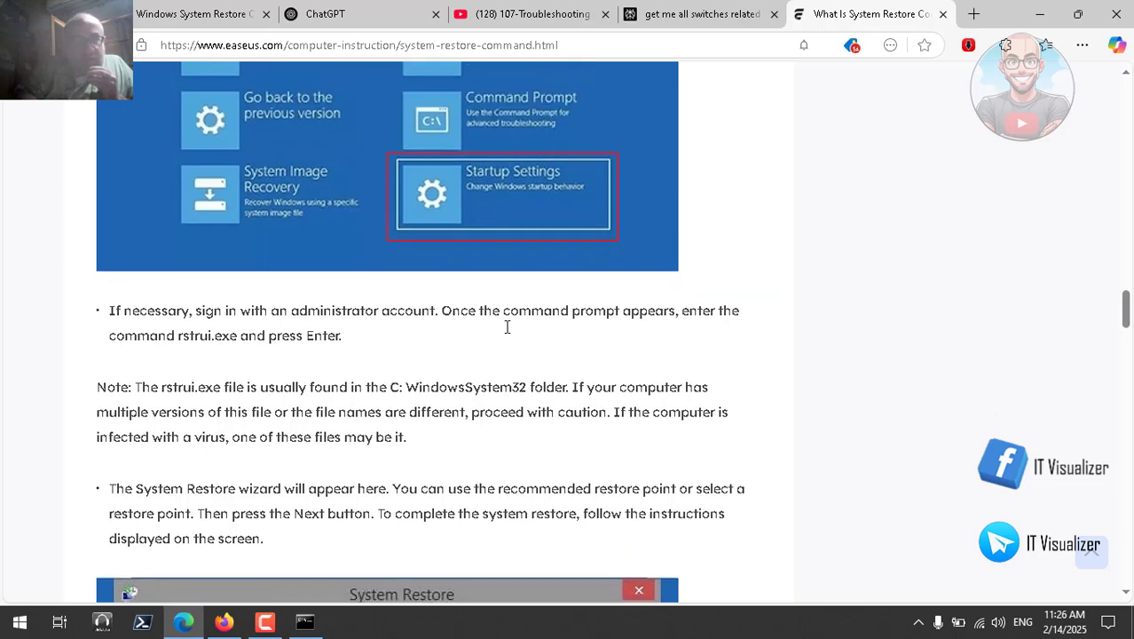
scroll(508, 326, "up", 1)
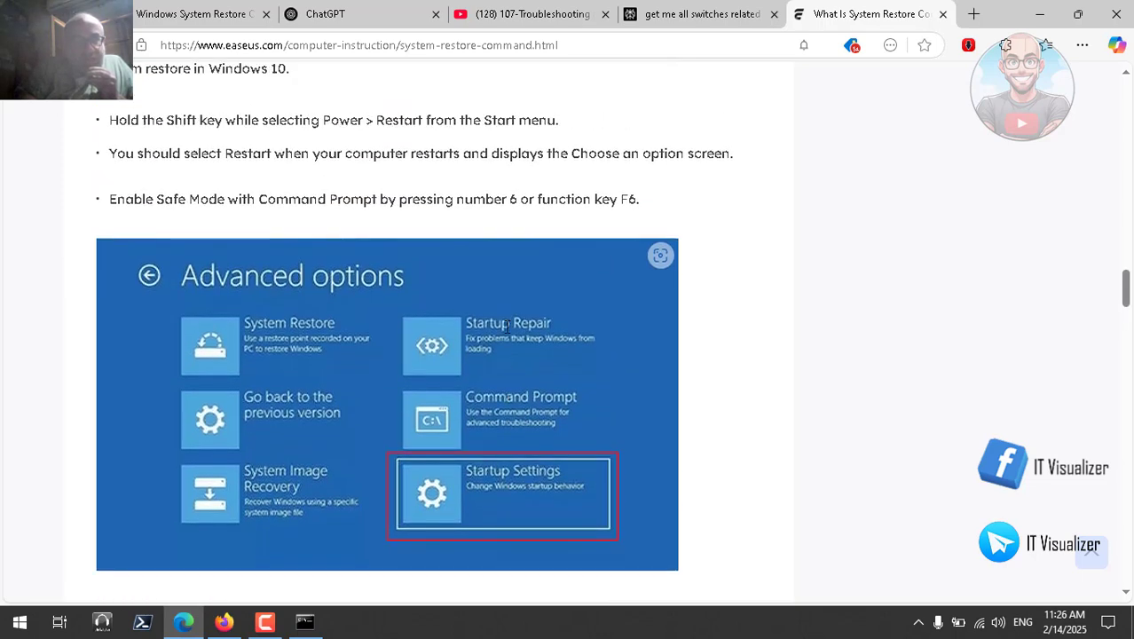
scroll(507, 326, "up", 1)
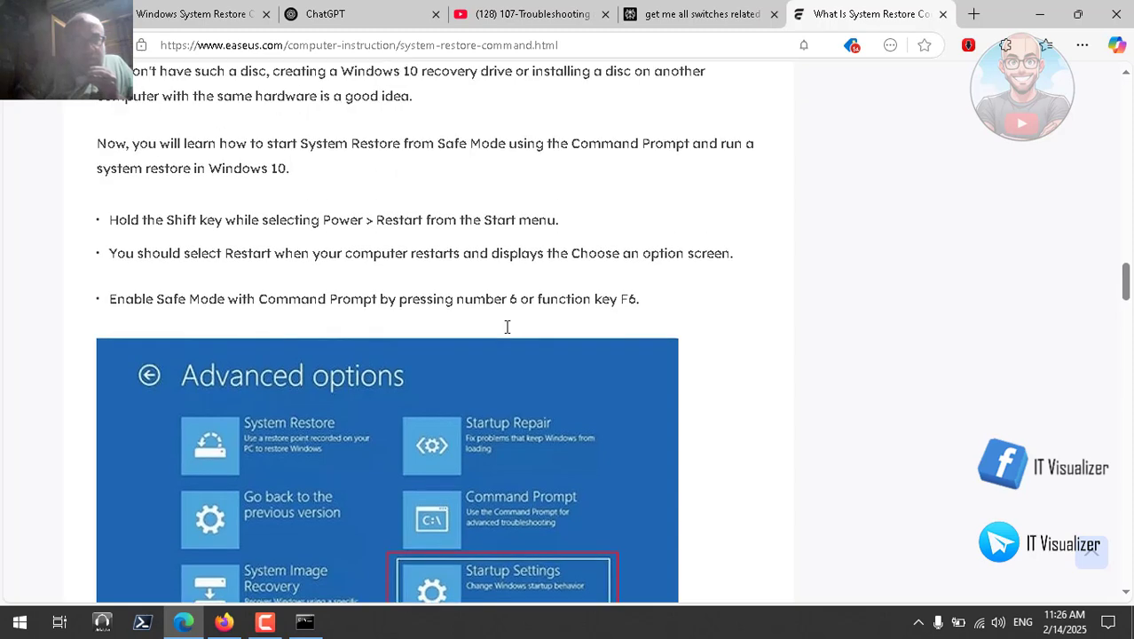
scroll(507, 326, "up", 1)
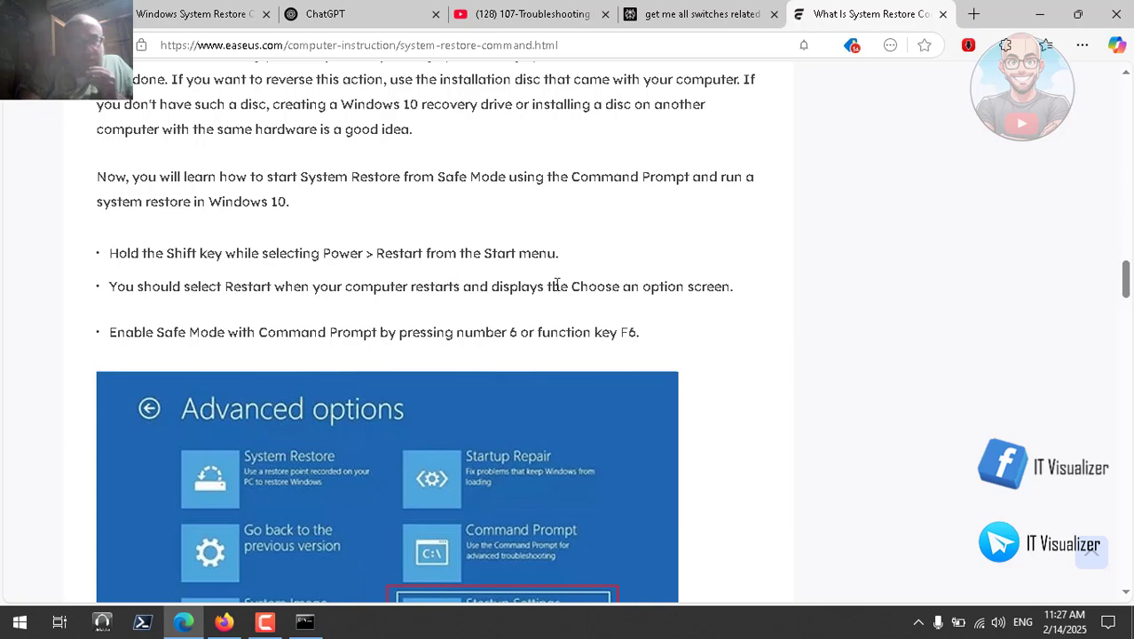
scroll(467, 303, "down", 3)
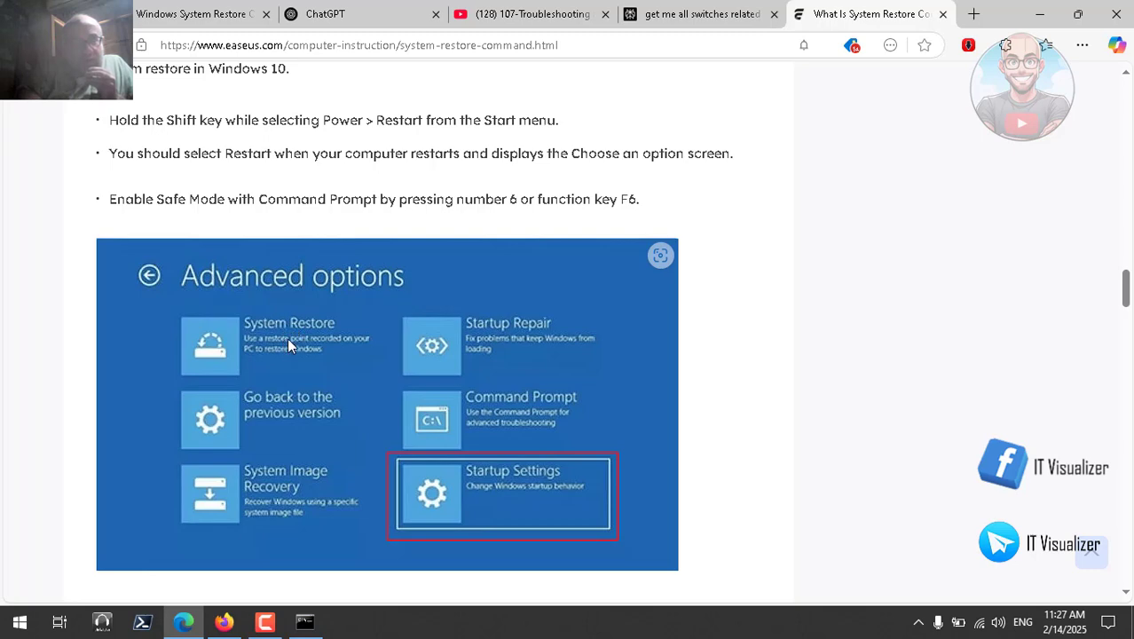
scroll(284, 346, "down", 3)
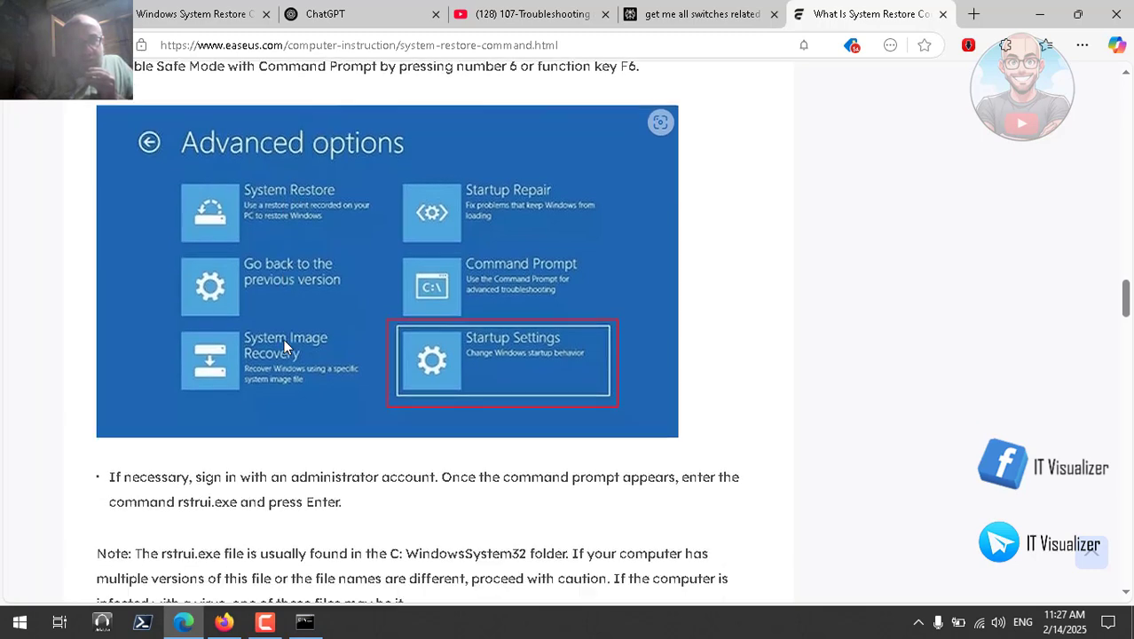
scroll(284, 346, "down", 5)
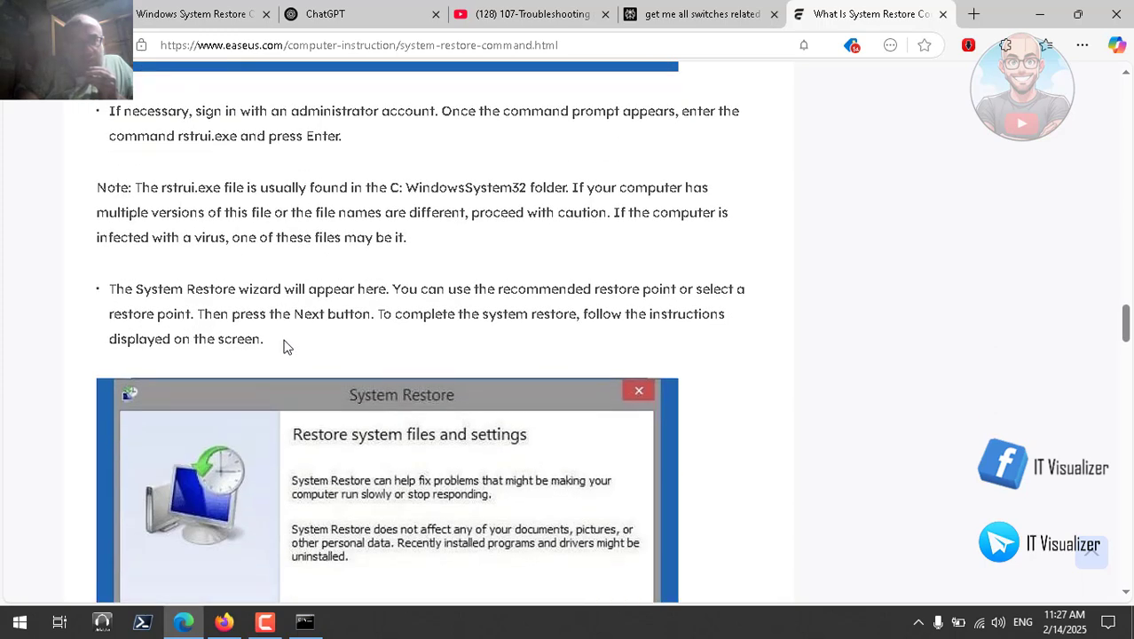
scroll(284, 346, "down", 6)
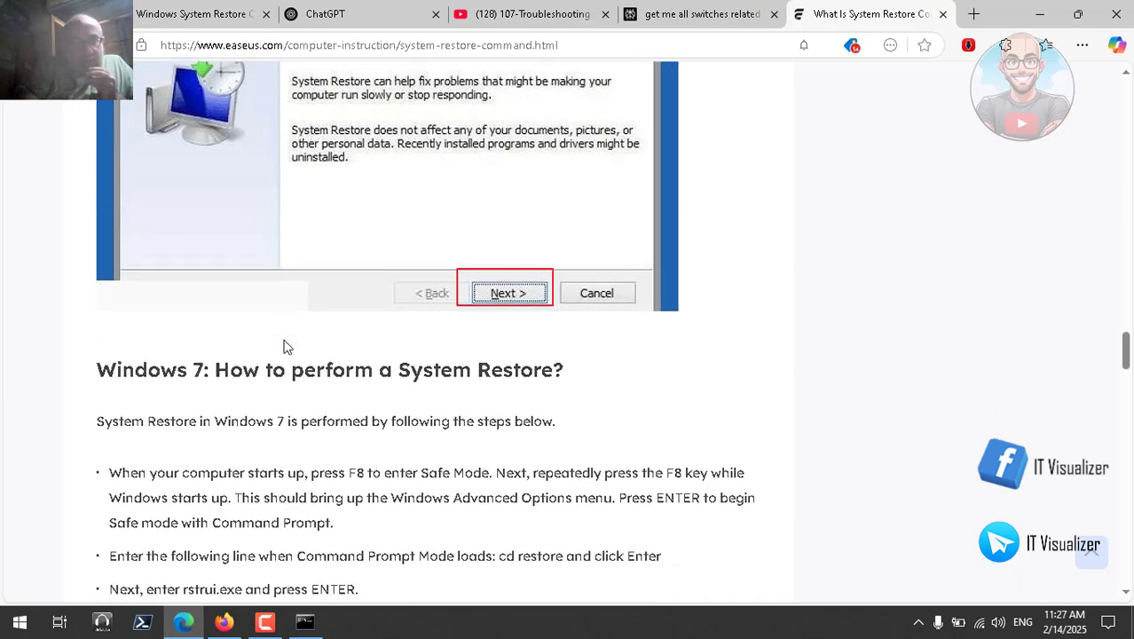
scroll(284, 346, "down", 2)
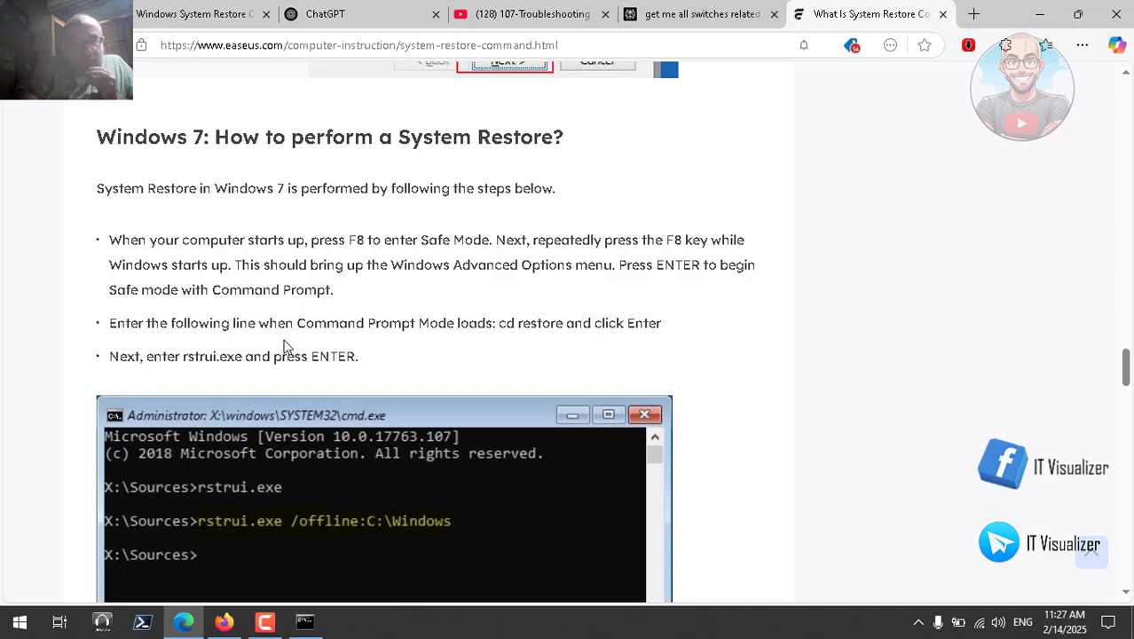
Read the rest of the article's Windows 7 System Restore procedure, including the rstrui.exe /offline:C:\Windows example and the confirmation dialog
scroll(284, 345, "down", 1)
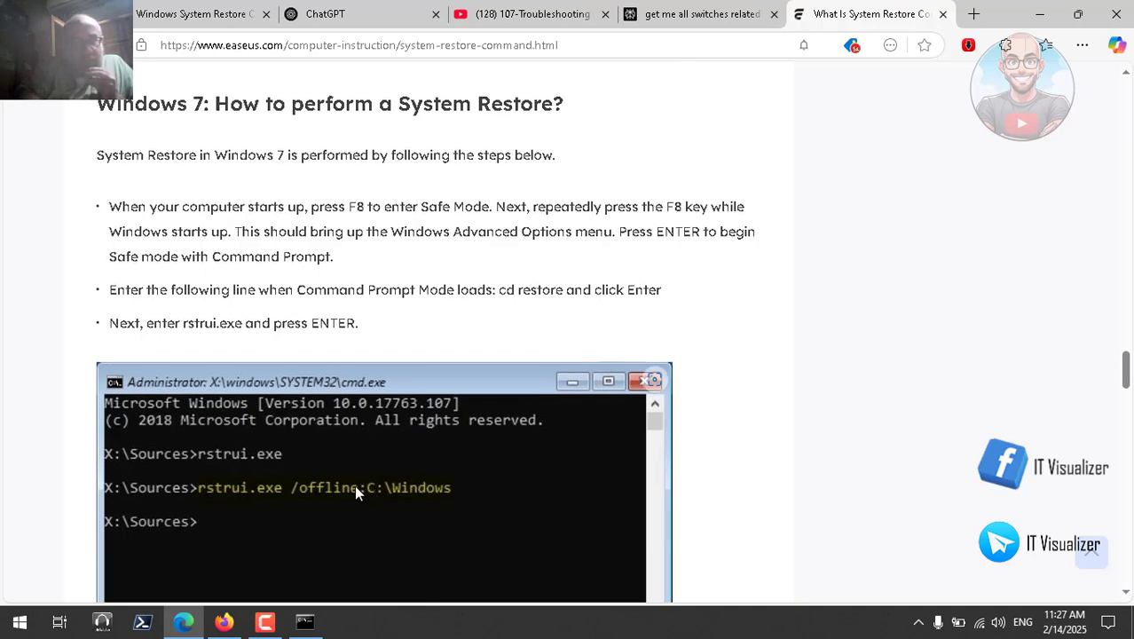
scroll(368, 494, "down", 4)
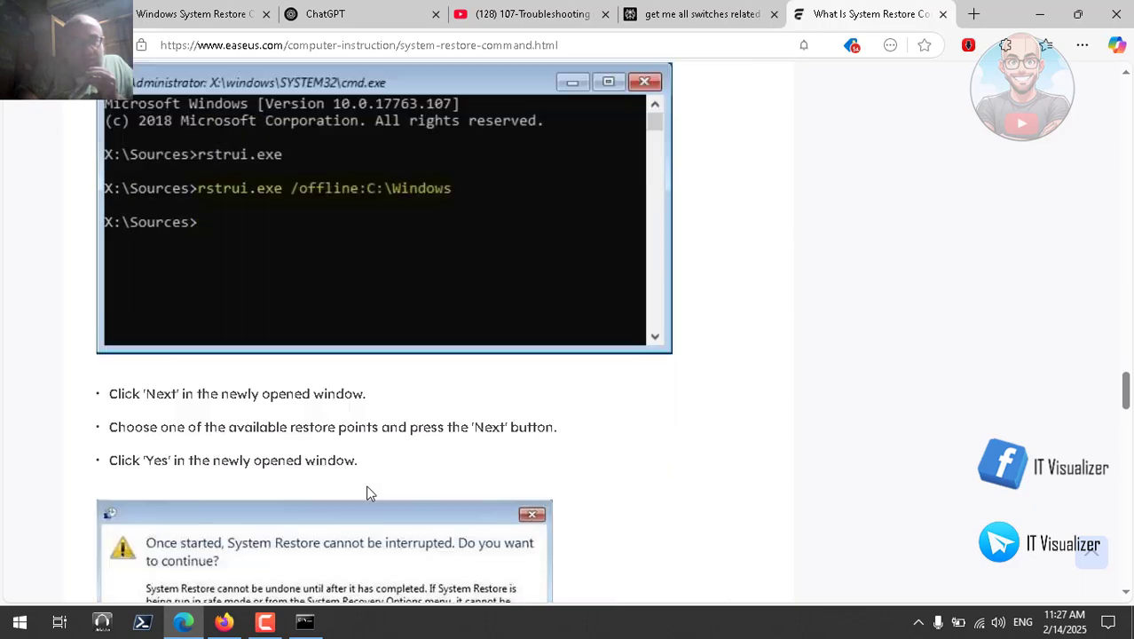
scroll(368, 494, "down", 1)
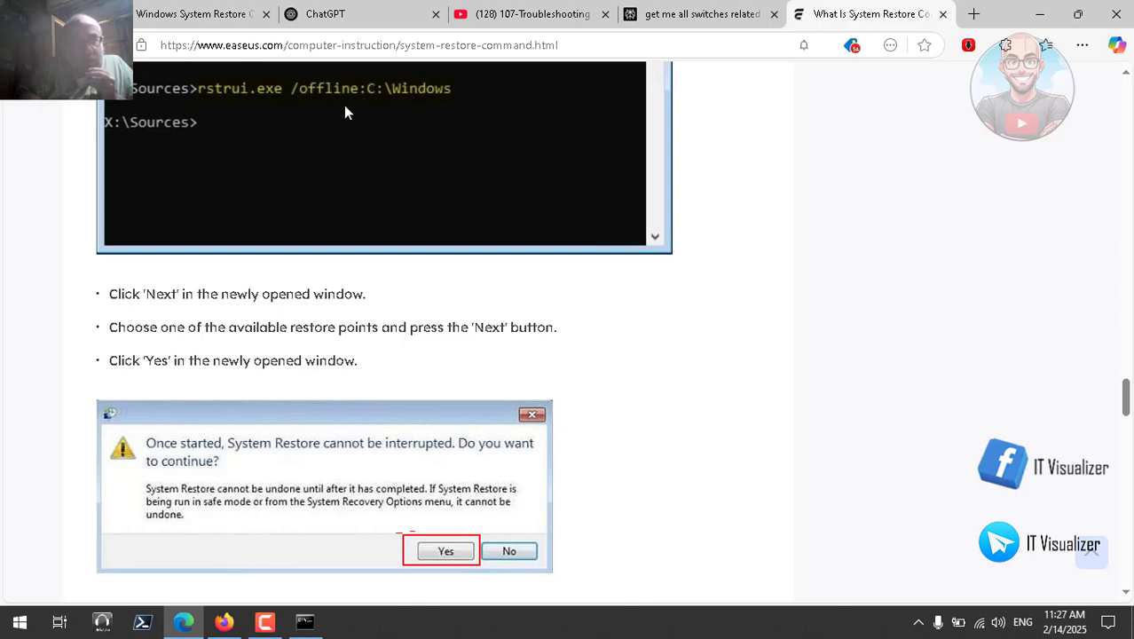
scroll(314, 222, "down", 3)
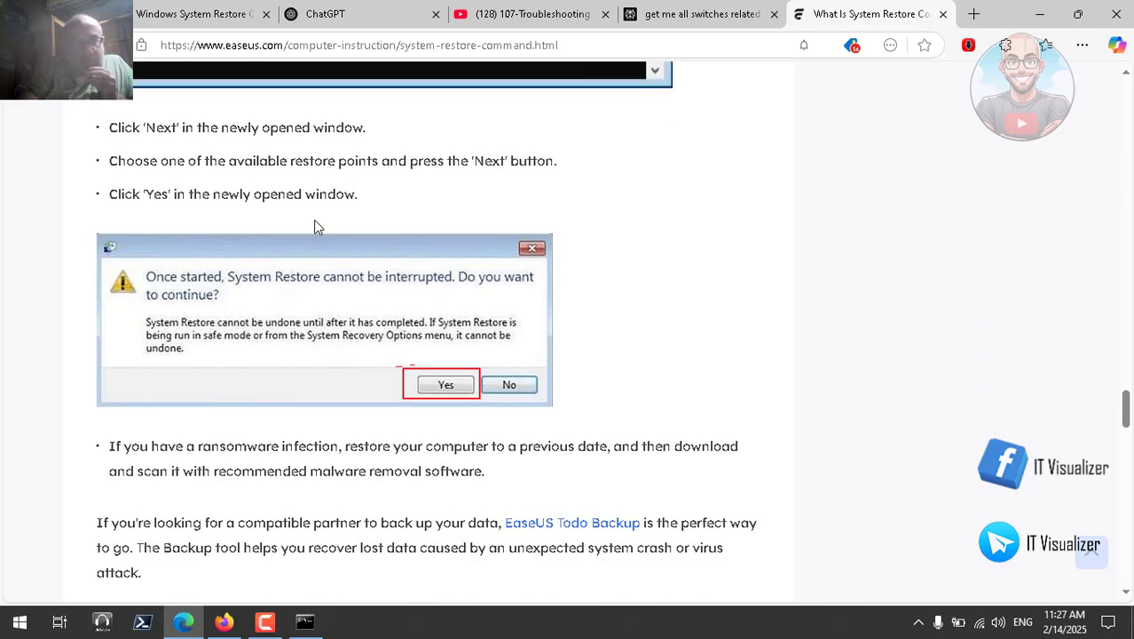
scroll(314, 228, "down", 1)
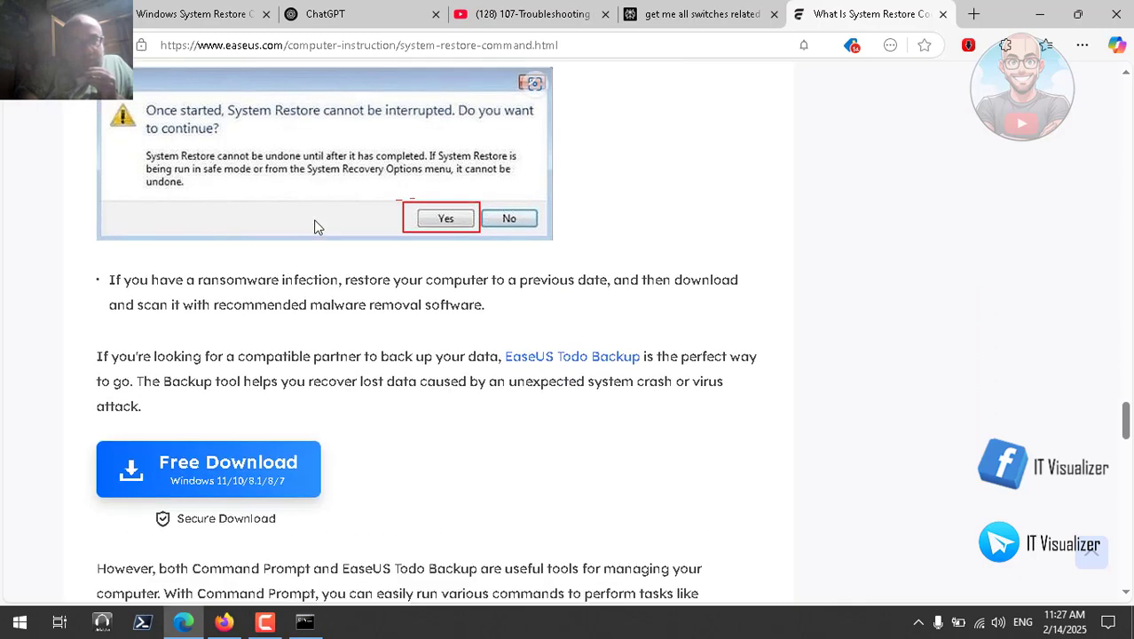
scroll(314, 227, "down", 1)
scroll(314, 227, "up", 3)
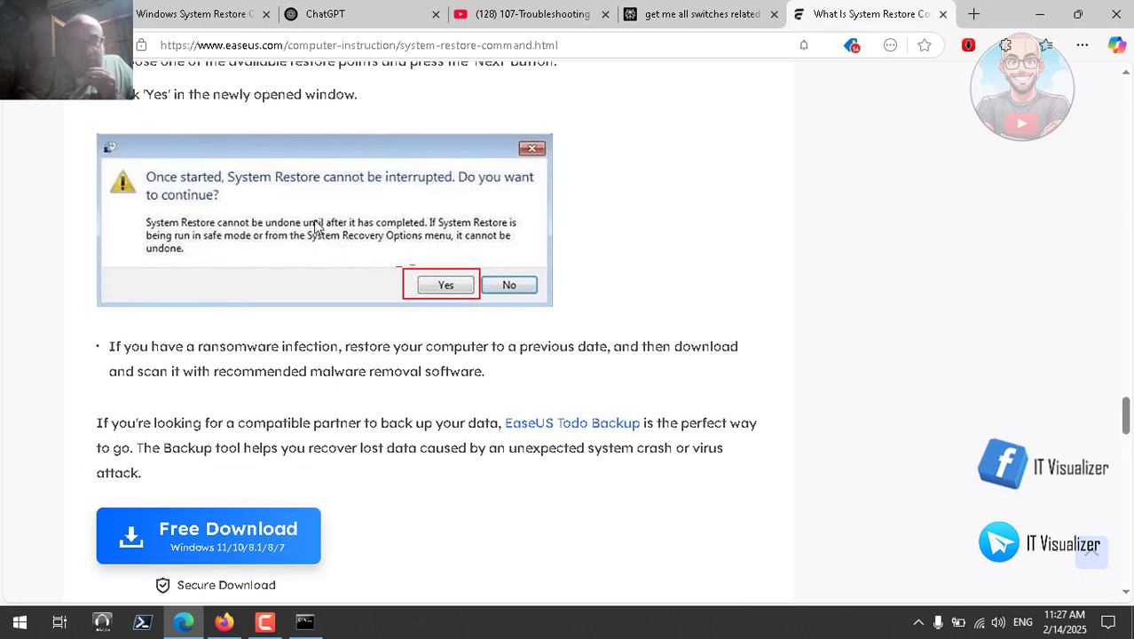
scroll(315, 227, "up", 4)
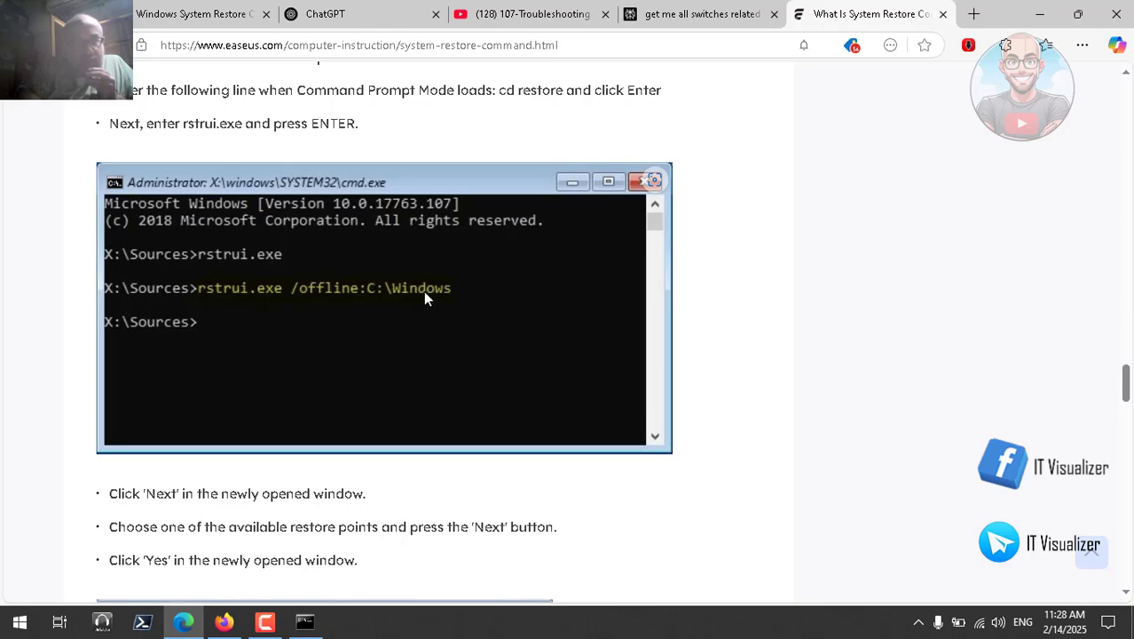
Close the EaseUS article and compare its example with the rstrui.exe /offline:C:\windows /restorepoint:1 command in Claude's document in Firefox
left_click(942, 15)
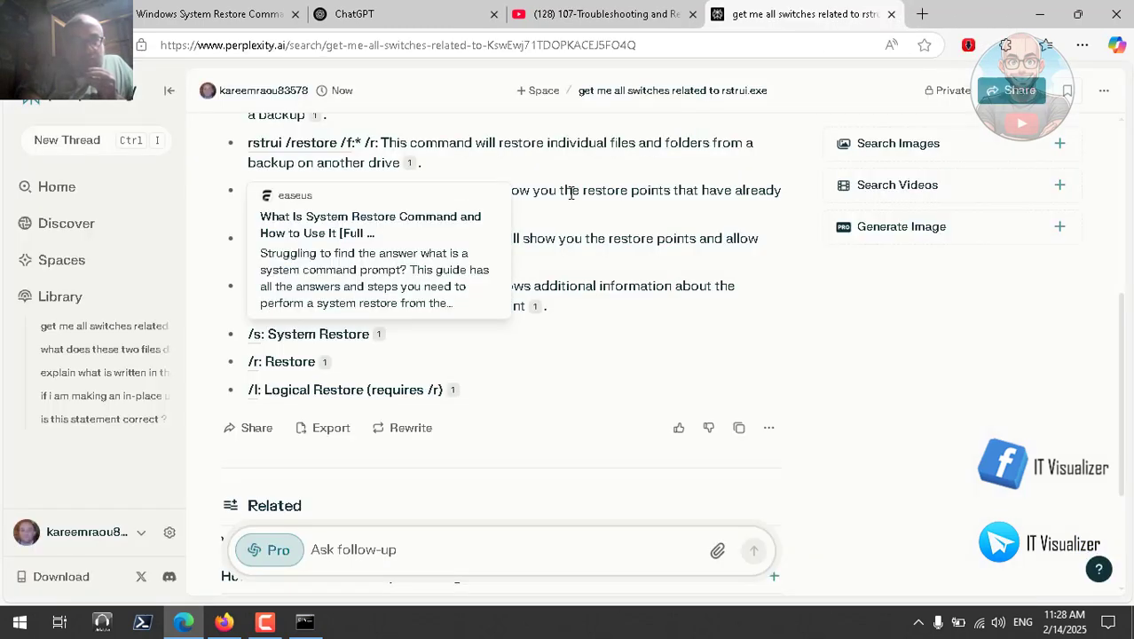
left_click(232, 627)
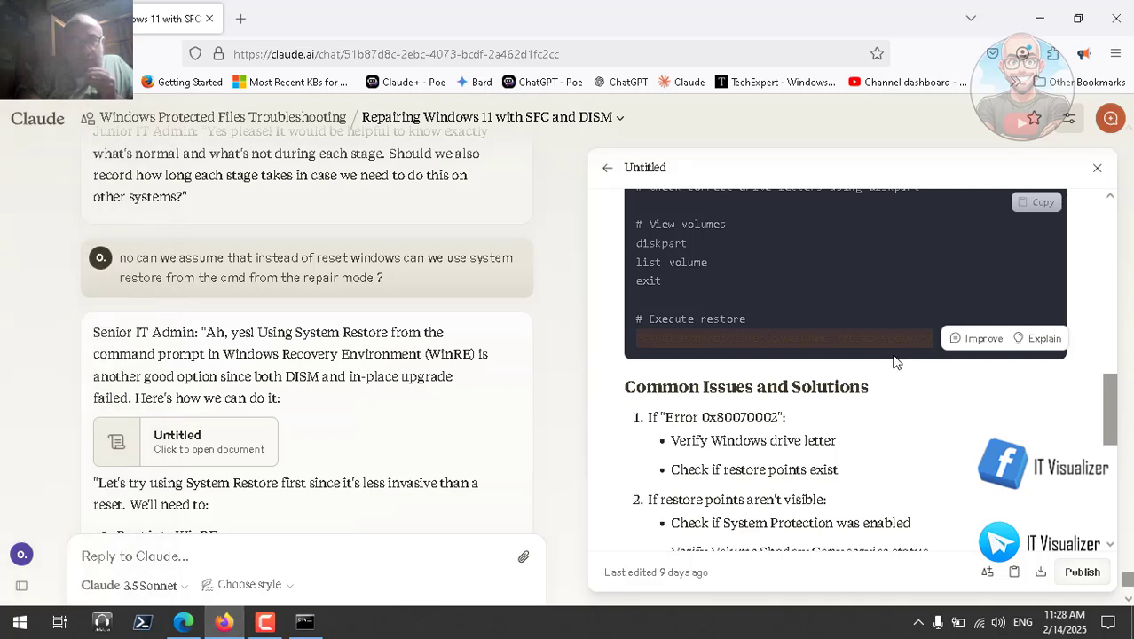
left_click(877, 325)
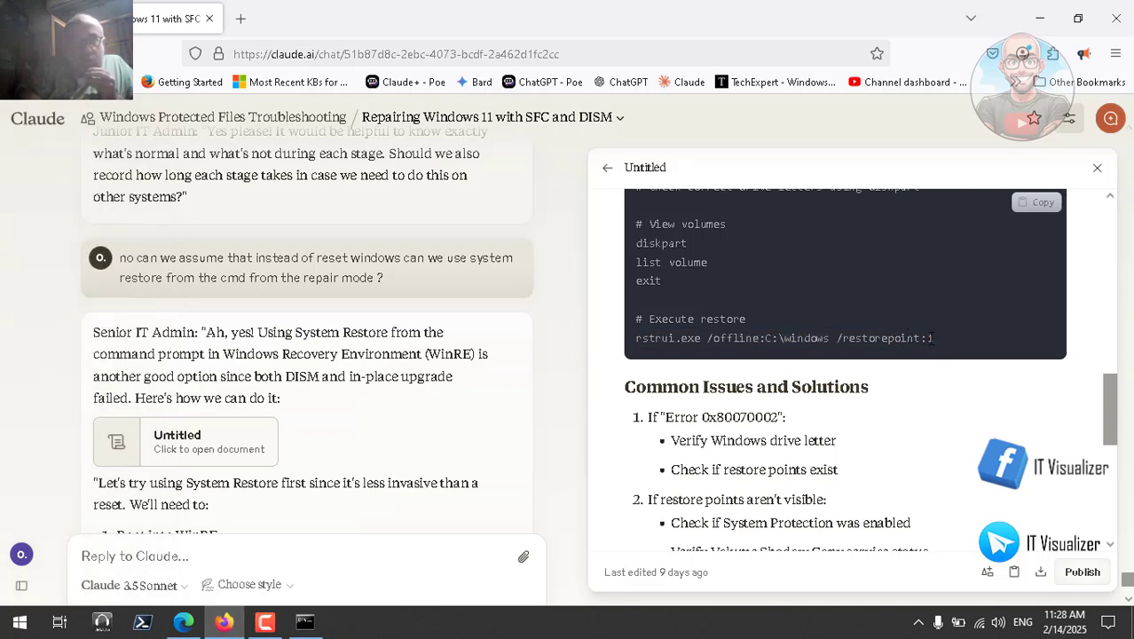
Switch to Edge and reread Google AI Studio's factors influencing the command's success and its explanation of /restorepoint:1
left_click(182, 626)
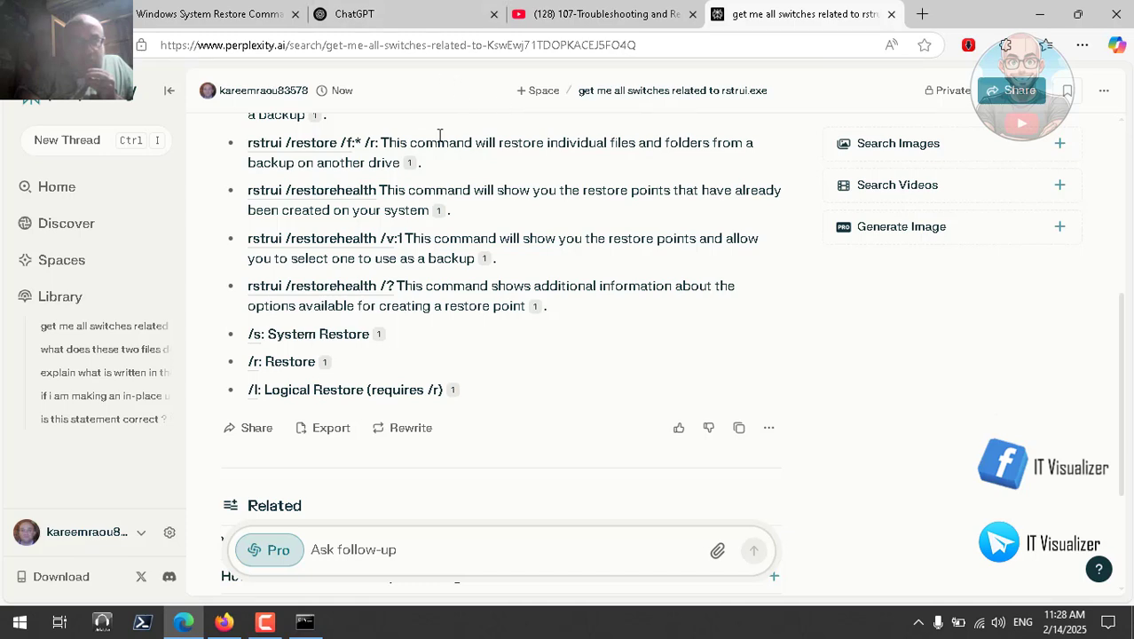
left_click(222, 12)
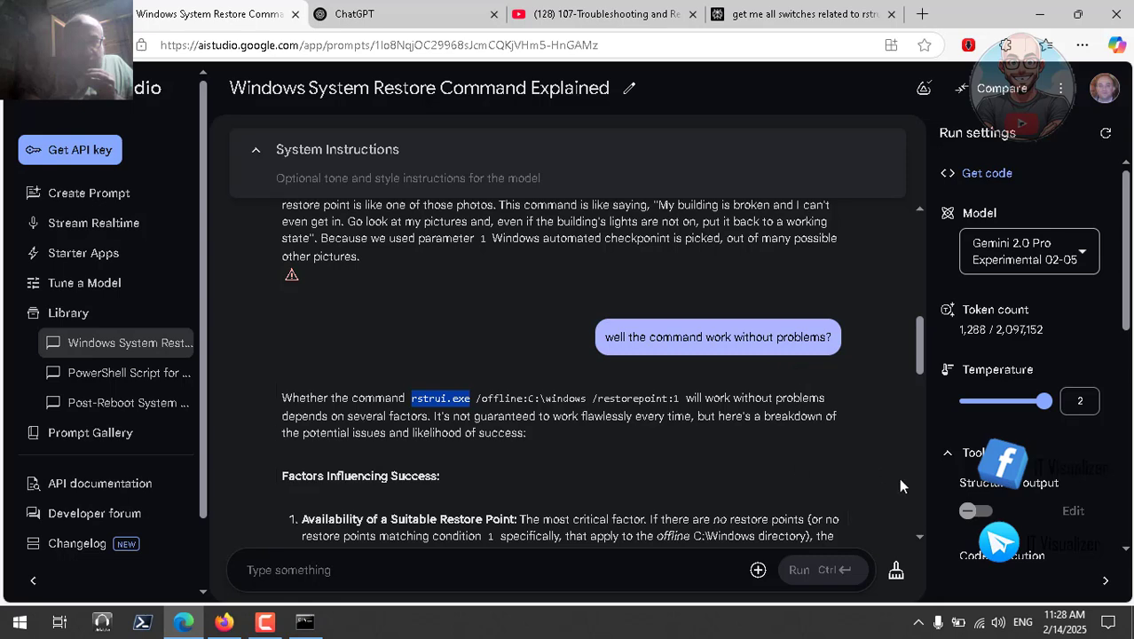
scroll(921, 517, "down", 3)
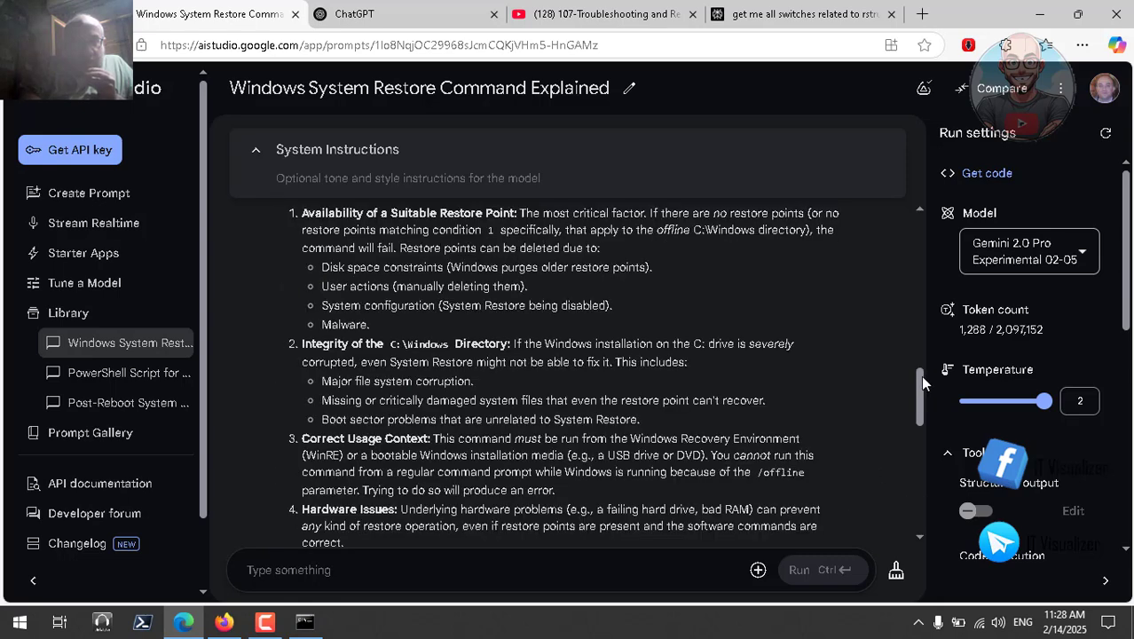
scroll(920, 329, "up", 3)
scroll(916, 292, "up", 3)
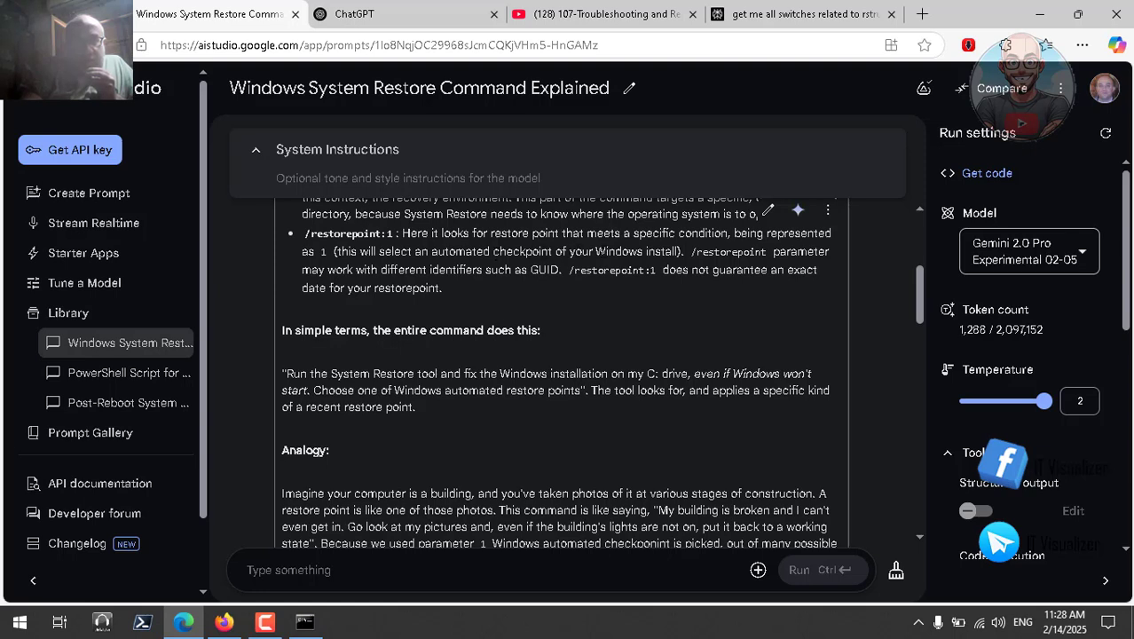
Close the Perplexity thread on rstrui.exe switches and open a new browser tab for a web search
left_click(811, 15)
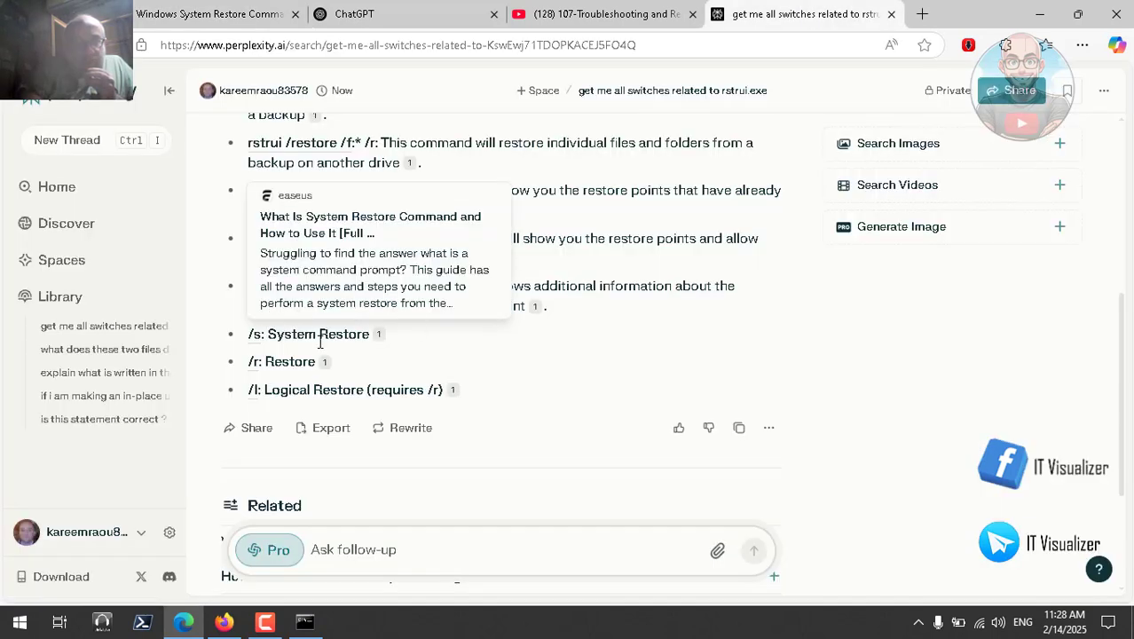
left_click(891, 15)
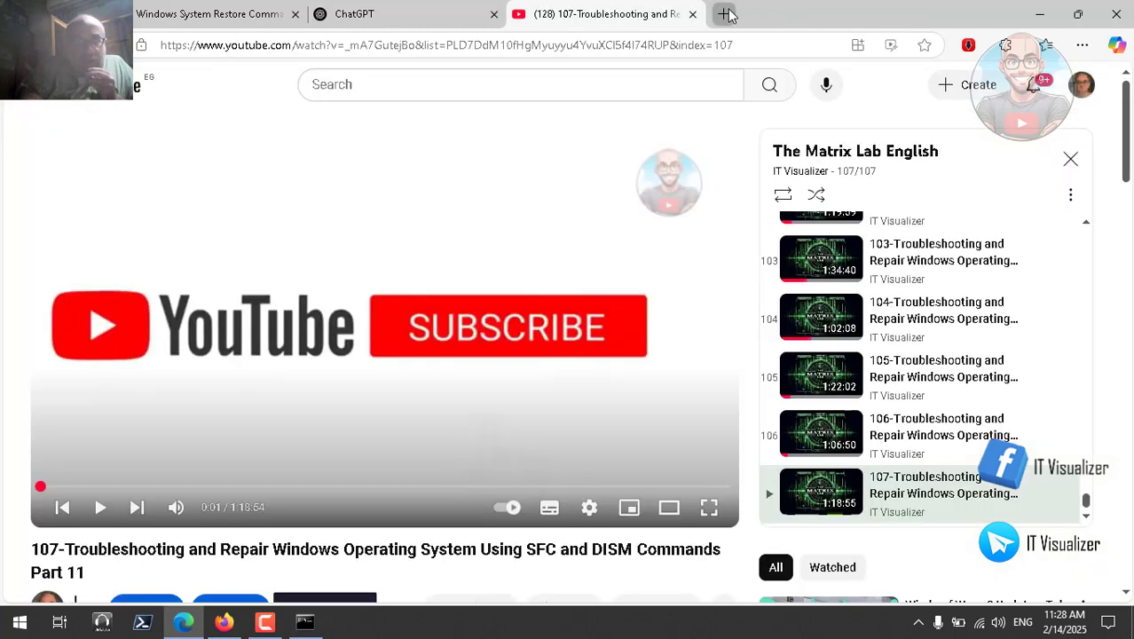
left_click(725, 15)
left_click(390, 45)
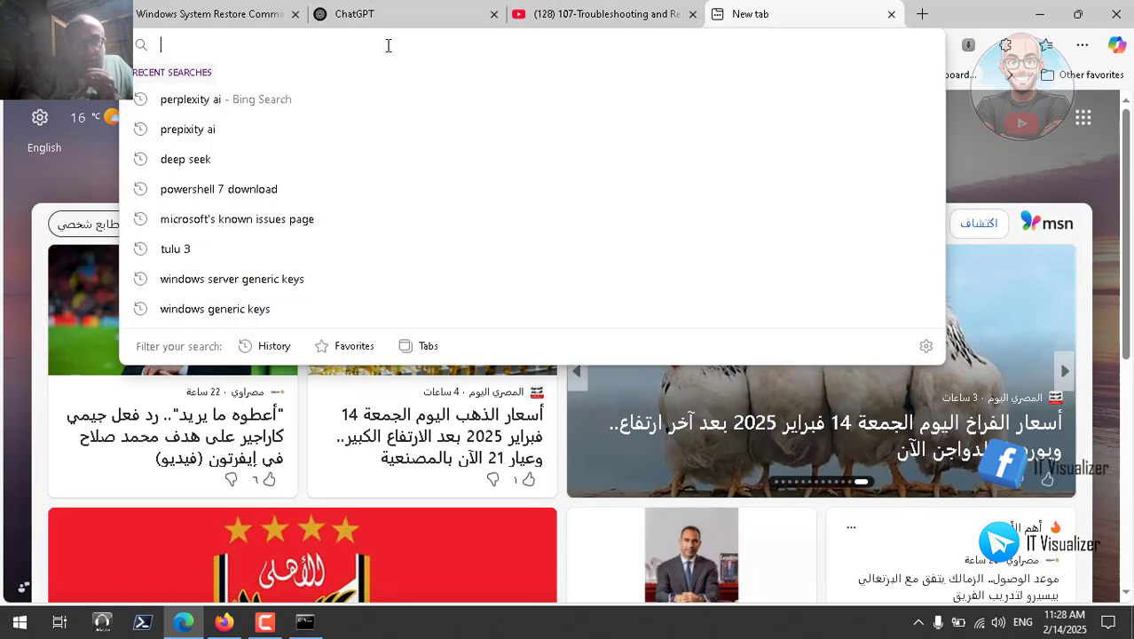
Copy rstrui.exe from the restore command in Claude's document in Firefox and search the web for it in Edge
key("alt+Tab")
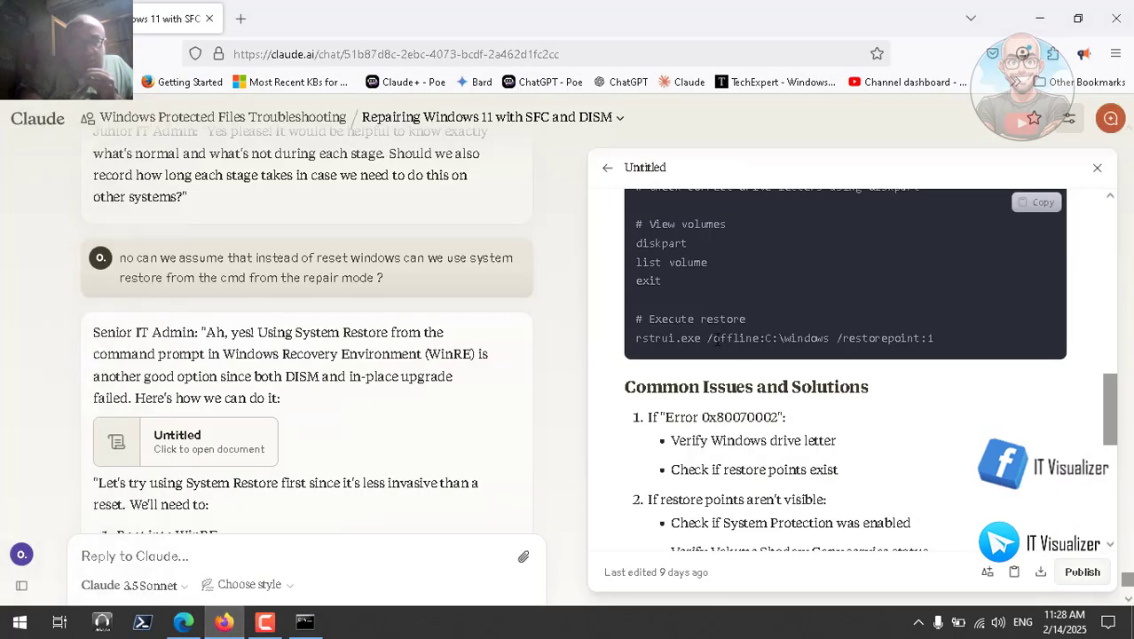
left_click_drag(702, 338, 635, 338)
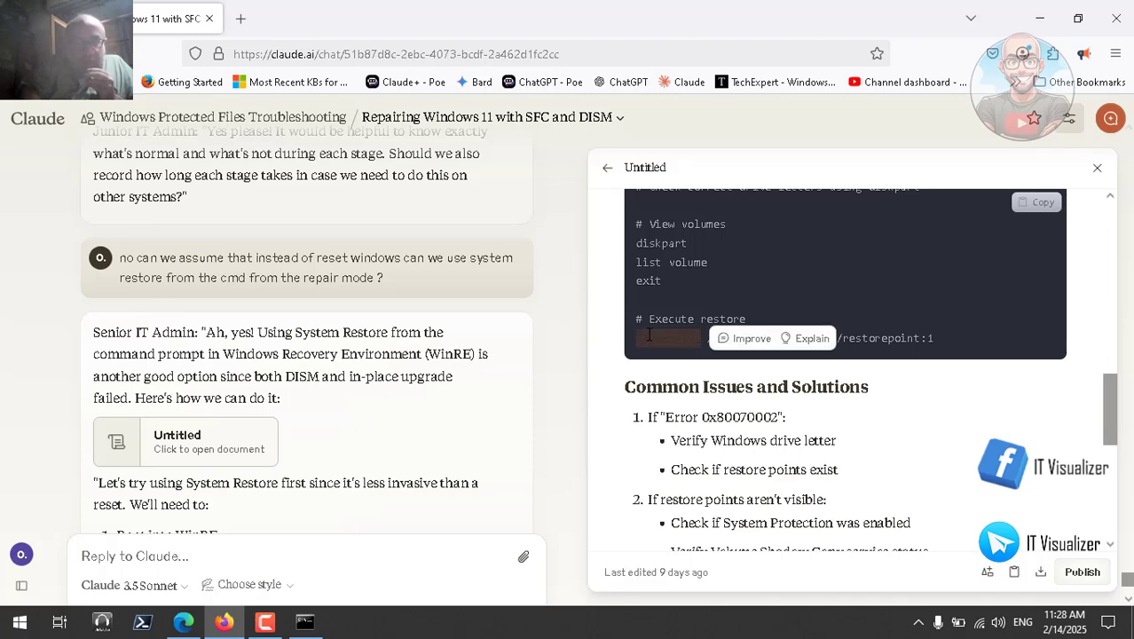
right_click(649, 335)
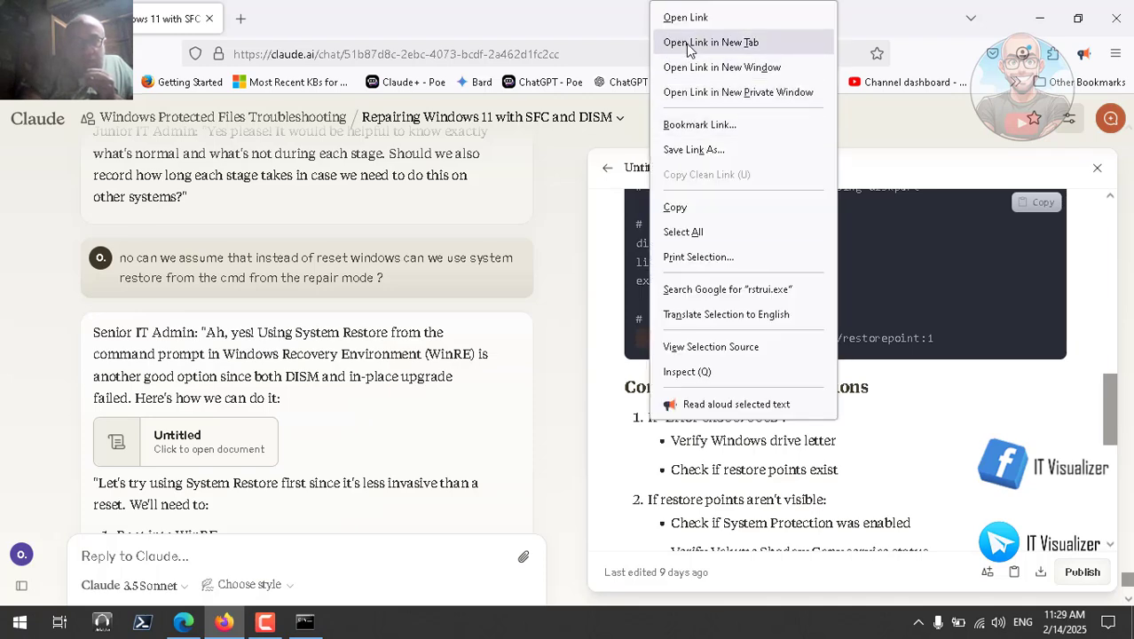
left_click(696, 215)
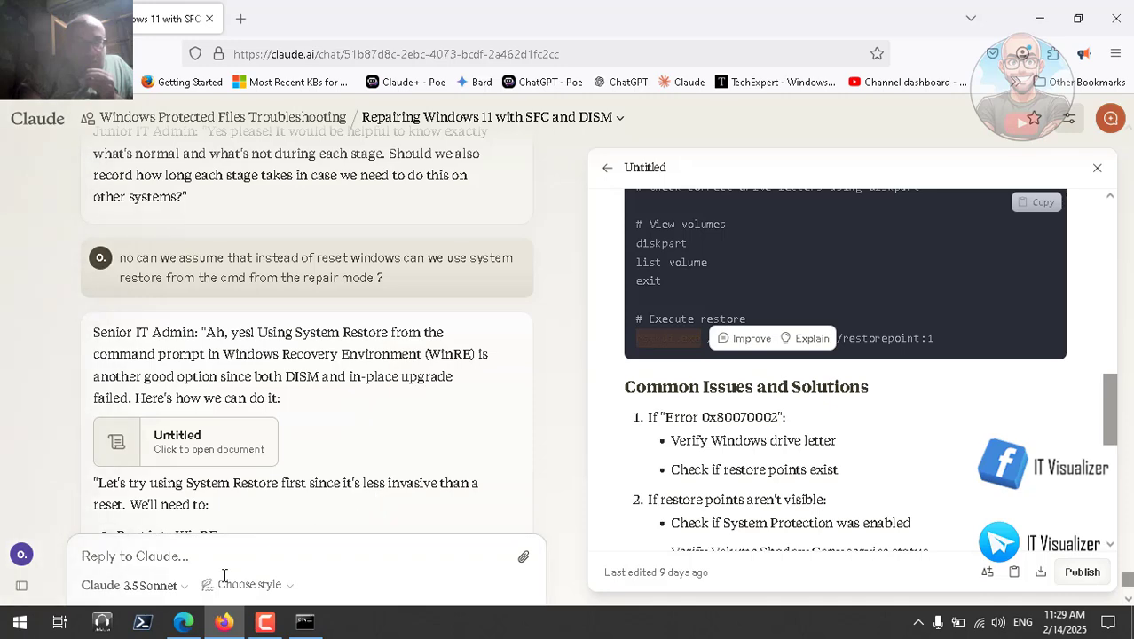
left_click(182, 621)
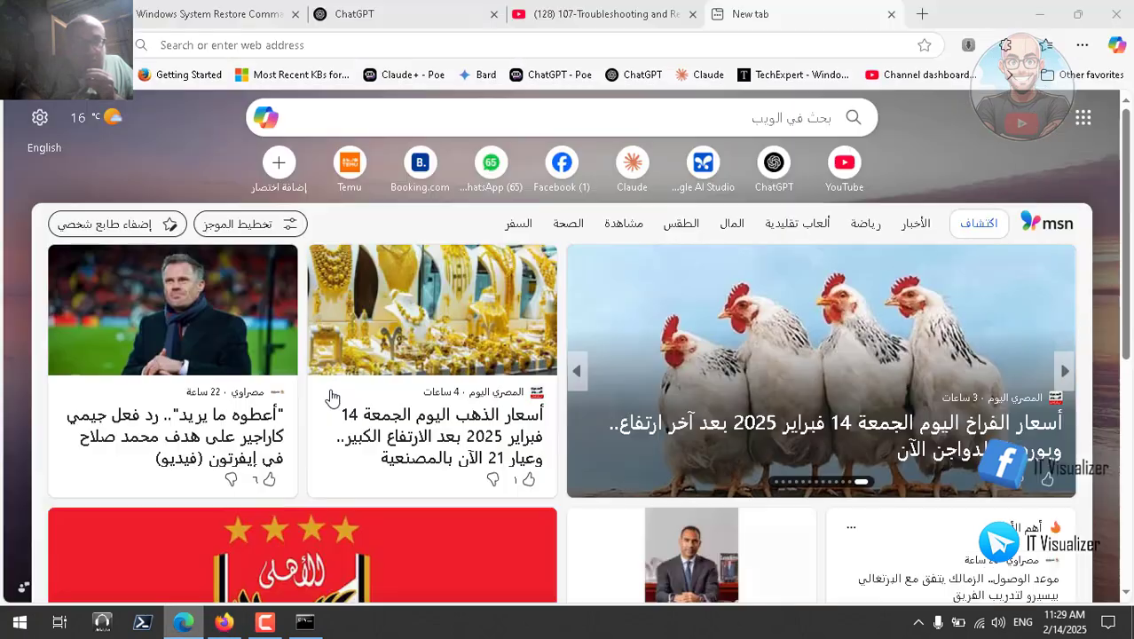
left_click(344, 42)
key("ctrl+v")
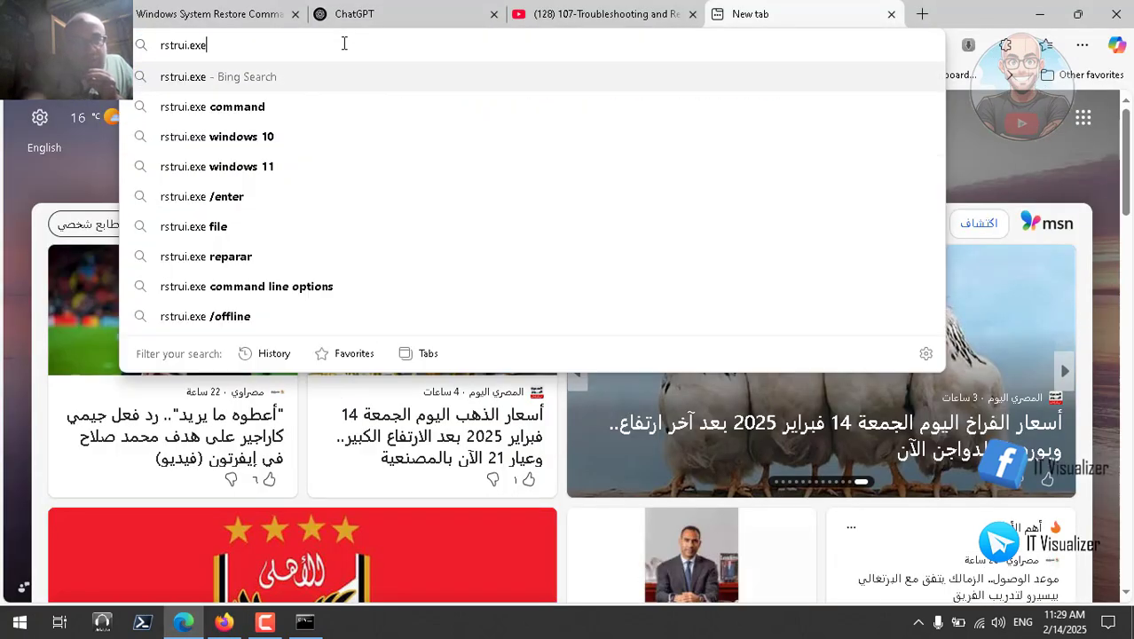
key("Return")
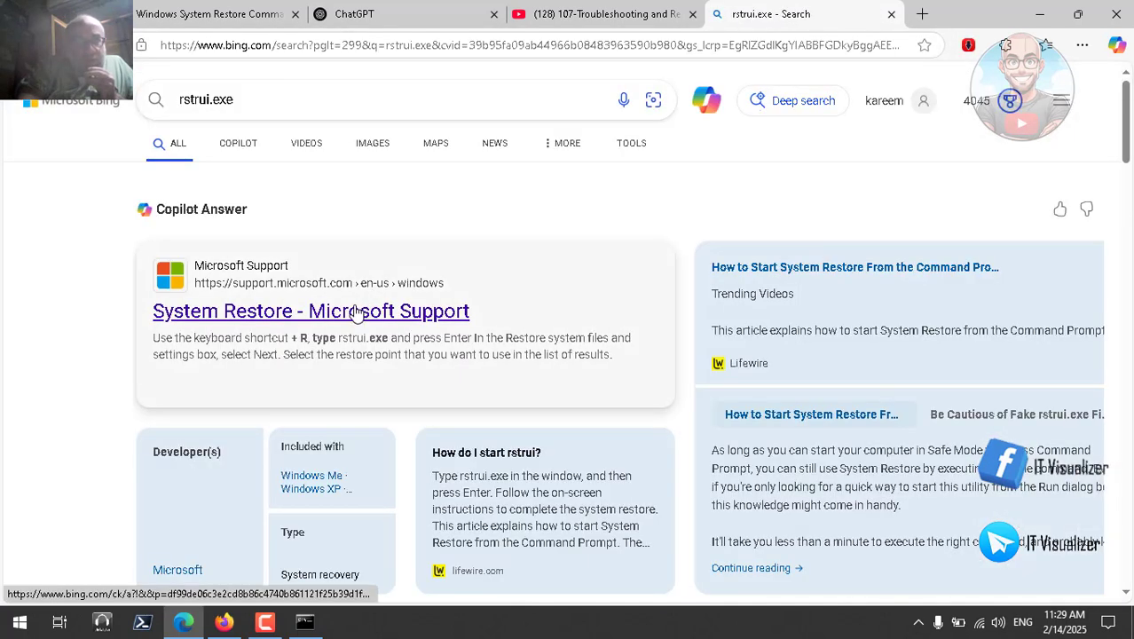
Open the Microsoft Support System Restore result, close the search page, and read down to "Recover your PC from a system restore point"
left_click(355, 315)
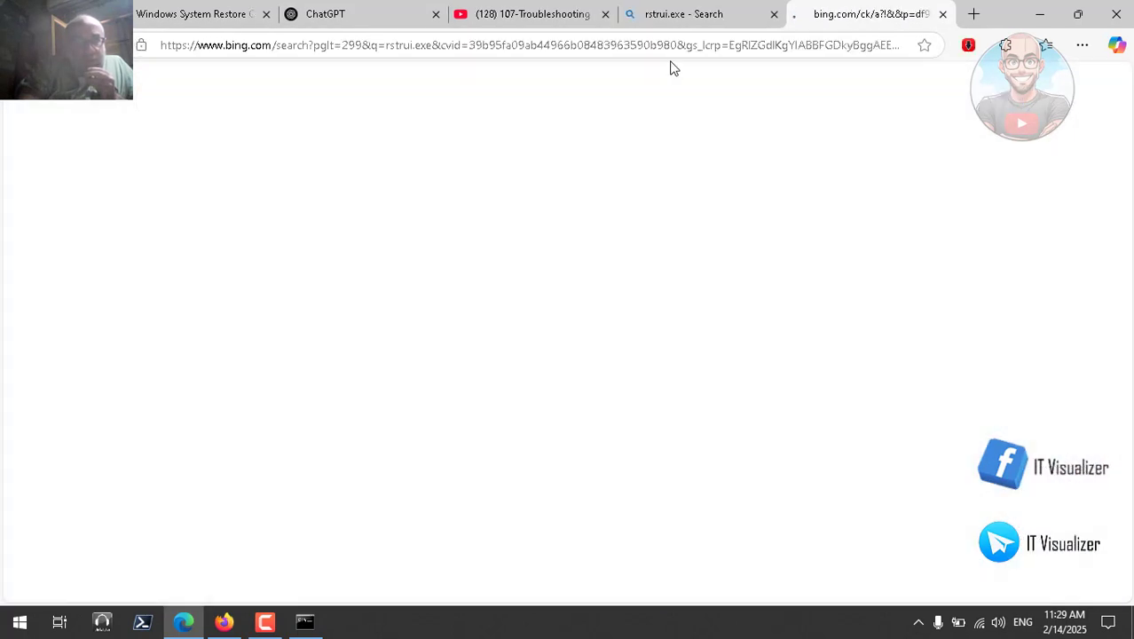
left_click(772, 17)
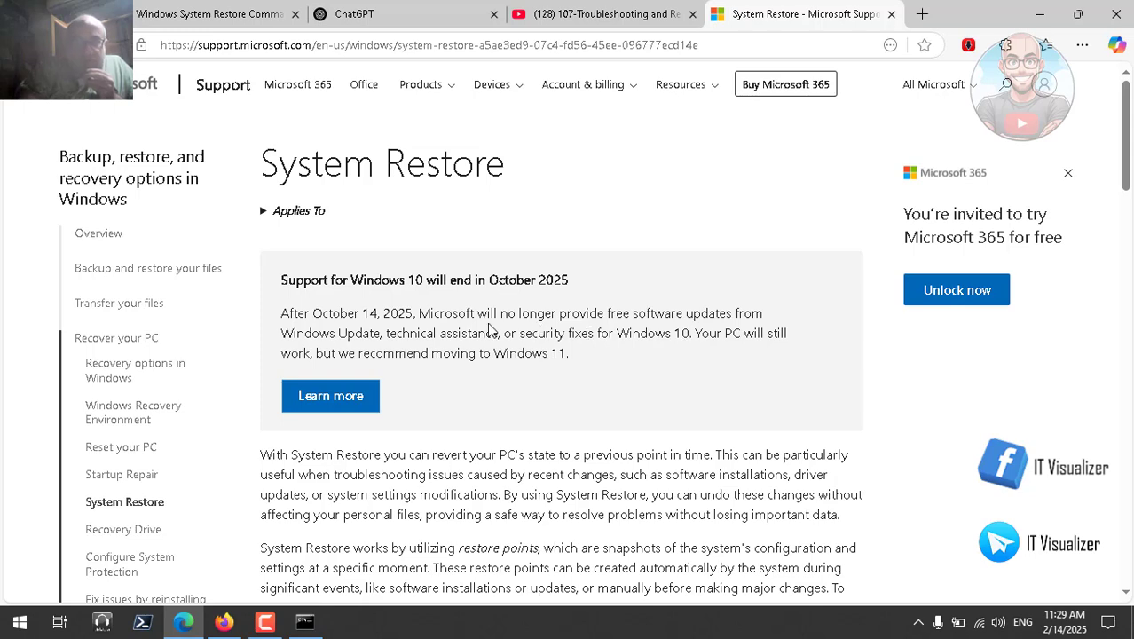
scroll(487, 327, "down", 1)
scroll(488, 330, "down", 3)
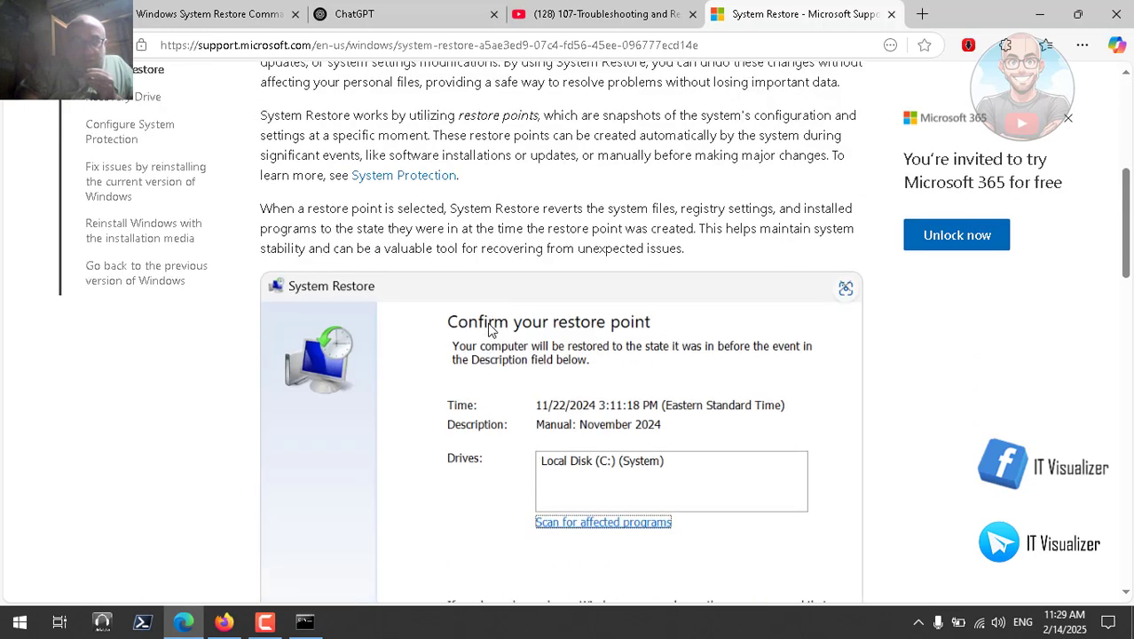
scroll(488, 330, "down", 5)
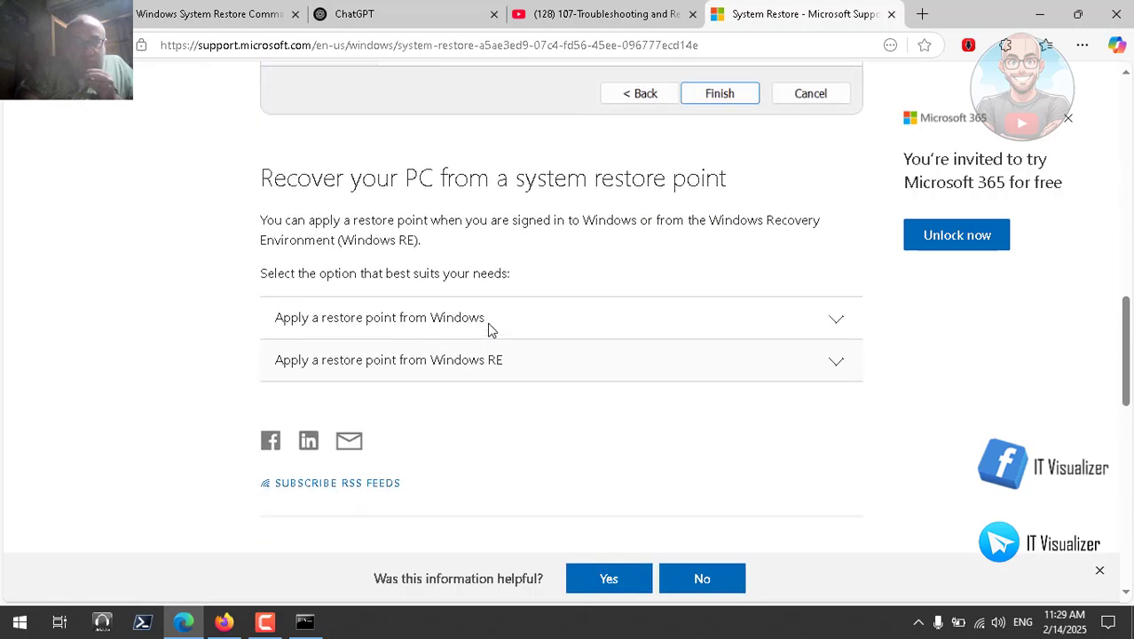
scroll(489, 330, "up", 1)
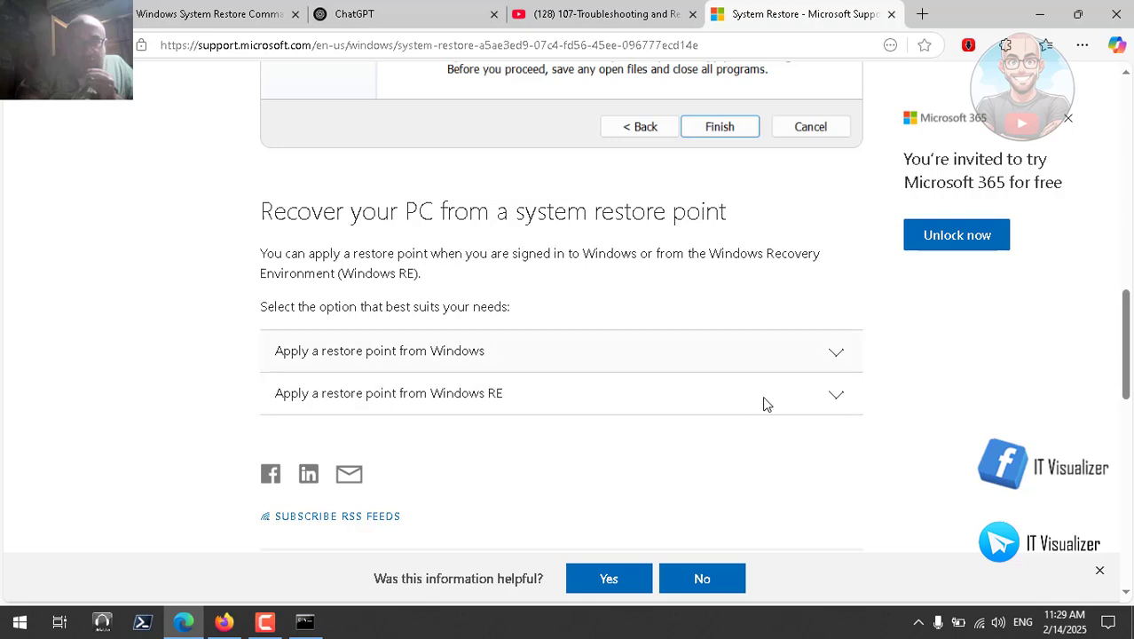
Expand "Apply a restore point from Windows RE" and read its steps through selecting a restore point and restarting
left_click(838, 396)
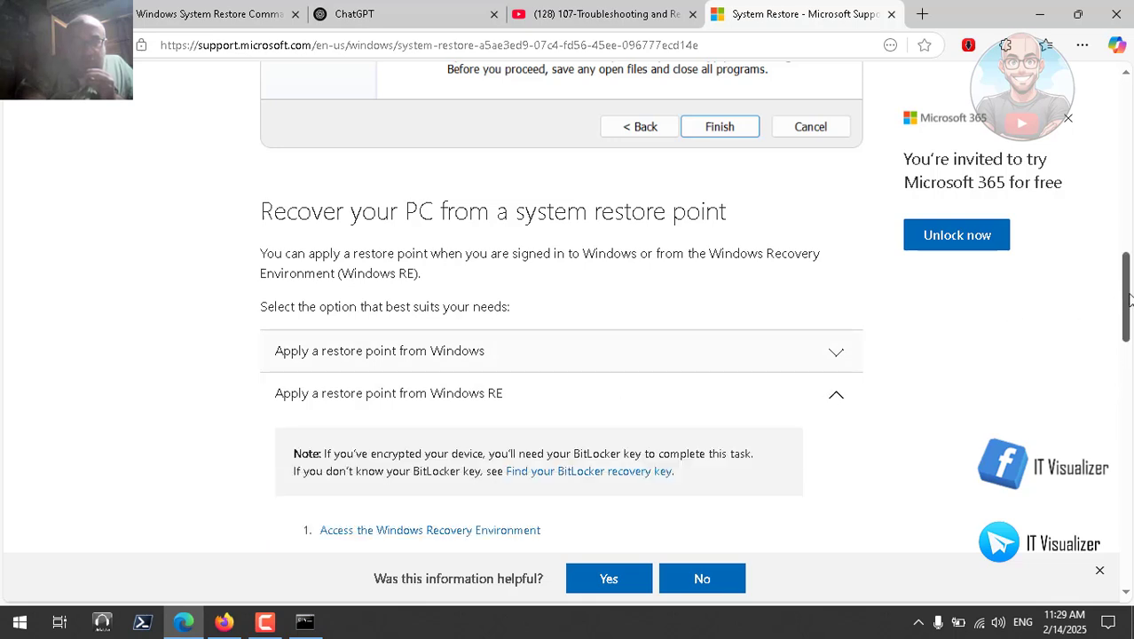
left_click_drag(1128, 299, 1127, 353)
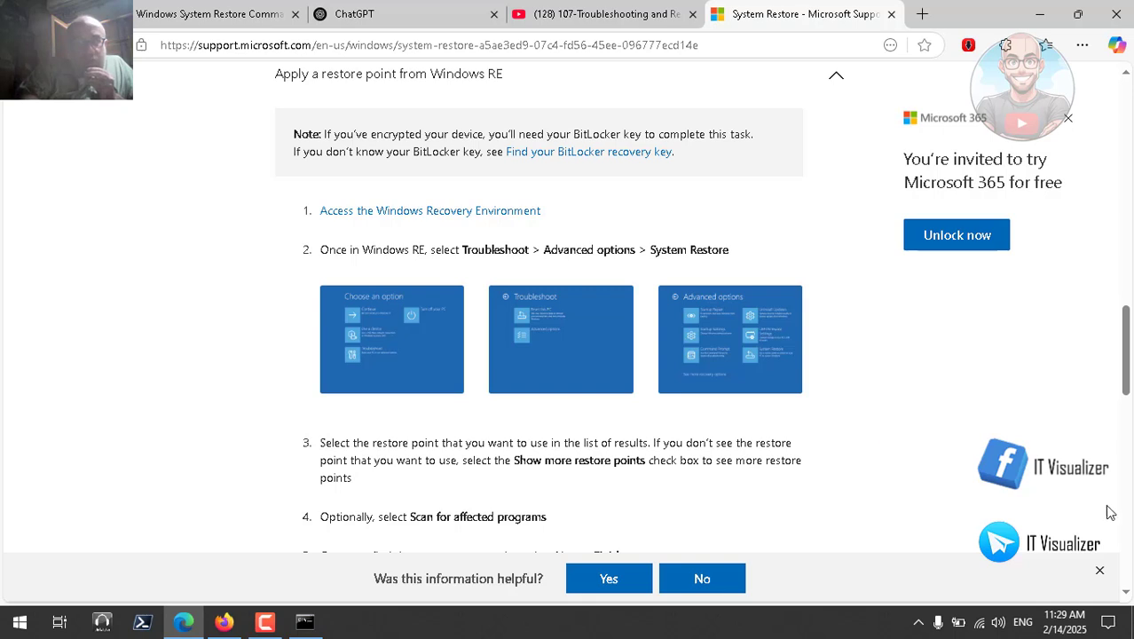
left_click(1124, 532)
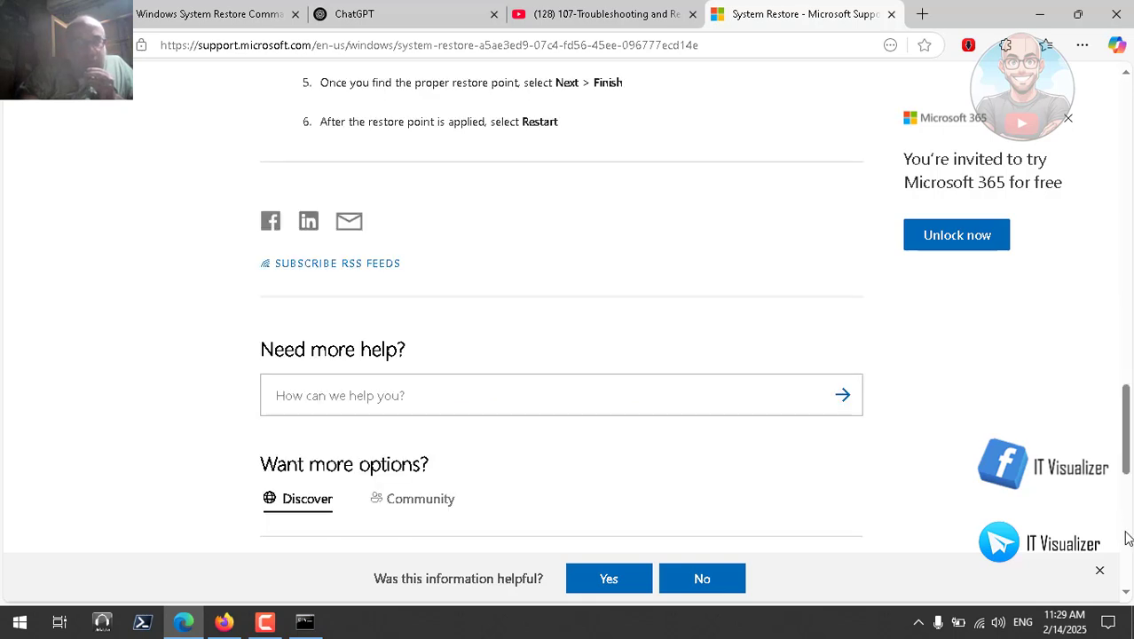
left_click(1128, 330)
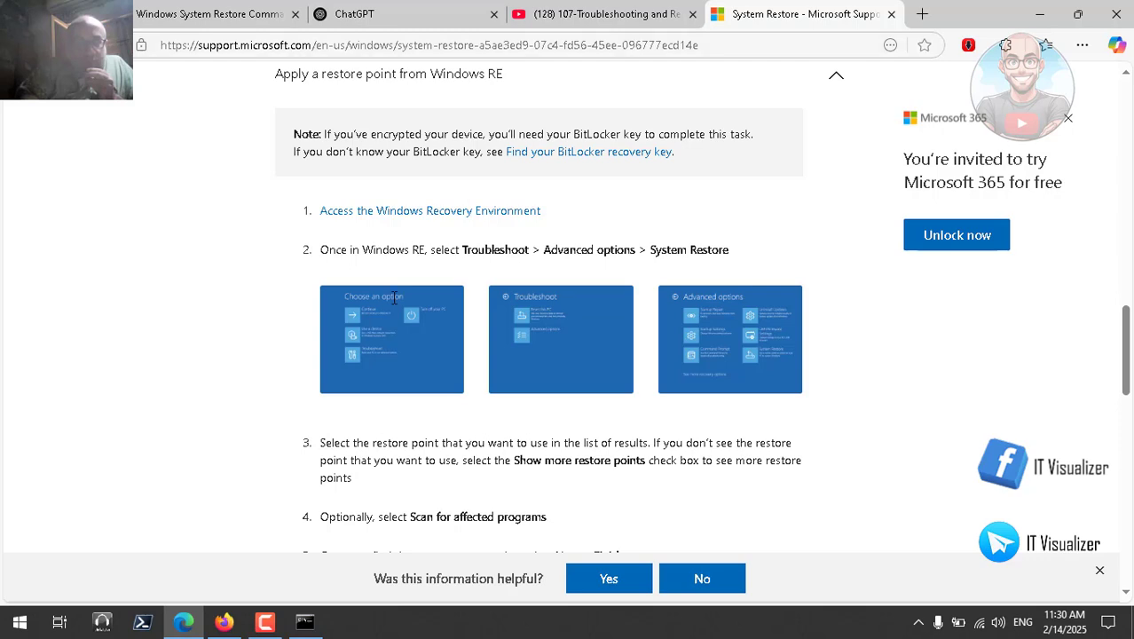
Switch to Claude in Firefox and review the chat from the System Restore answer back through the reset stages to the secured reset script
left_click(225, 619)
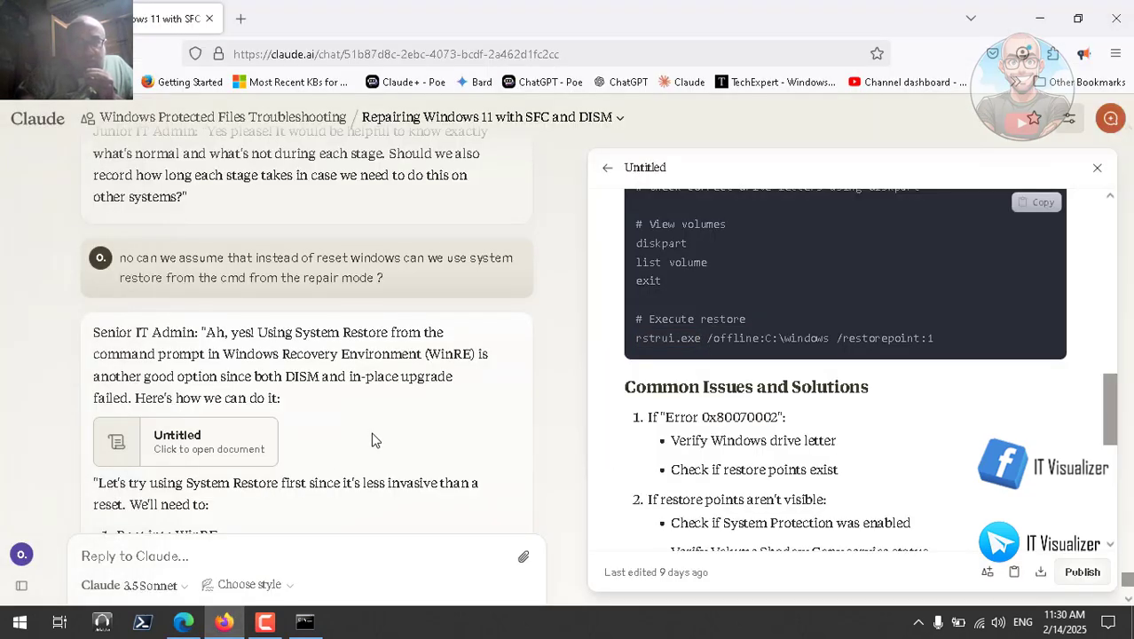
scroll(373, 440, "down", 3)
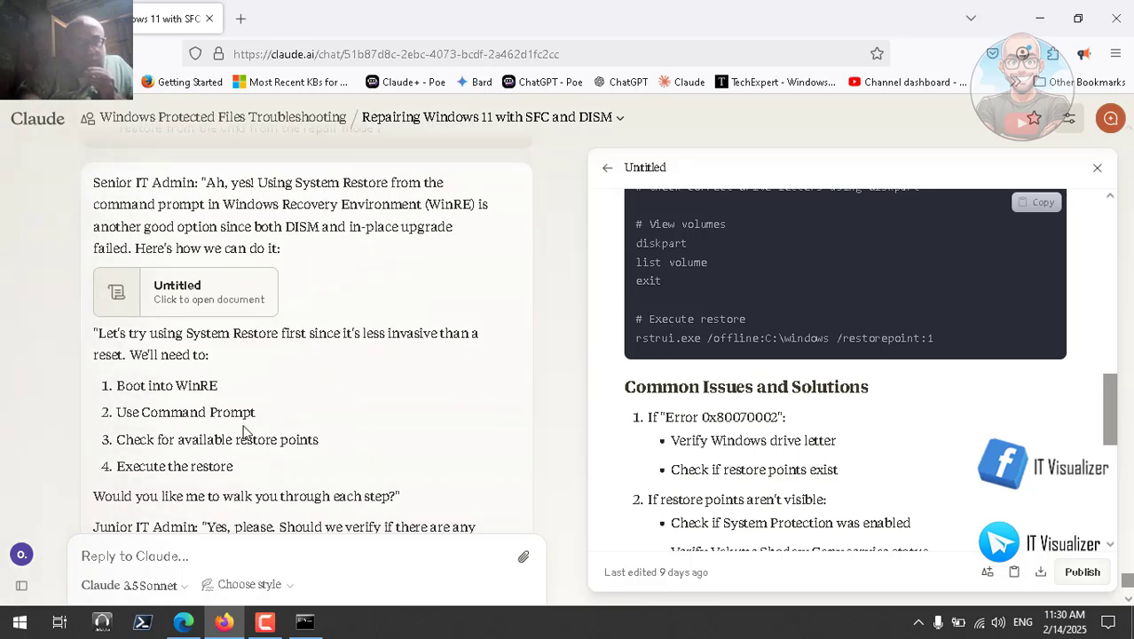
scroll(253, 438, "down", 3)
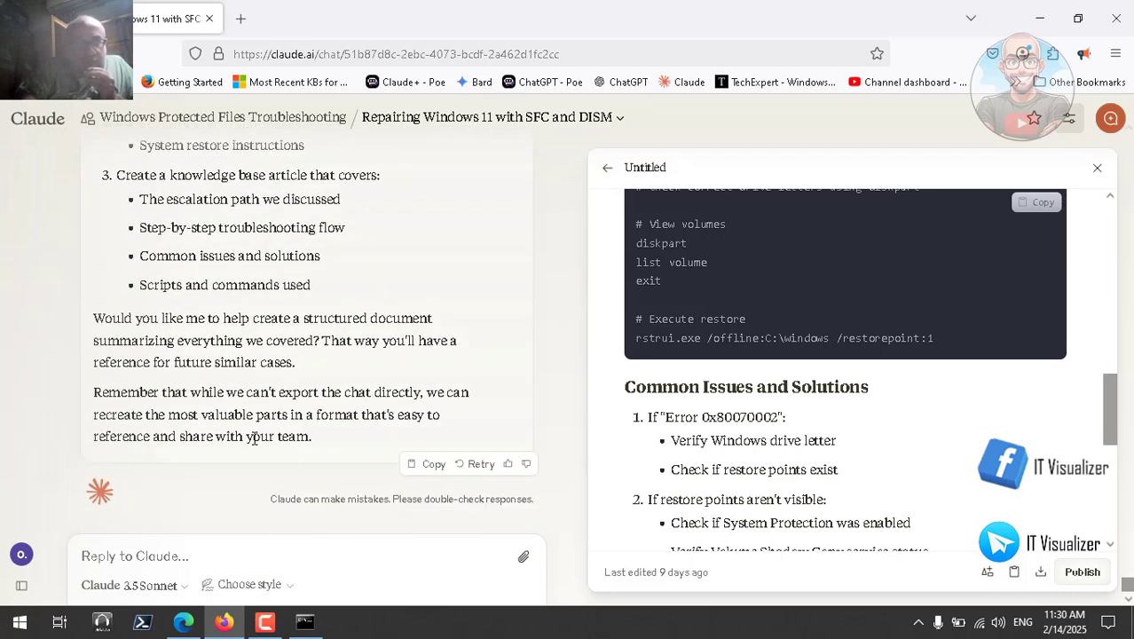
scroll(255, 437, "up", 10)
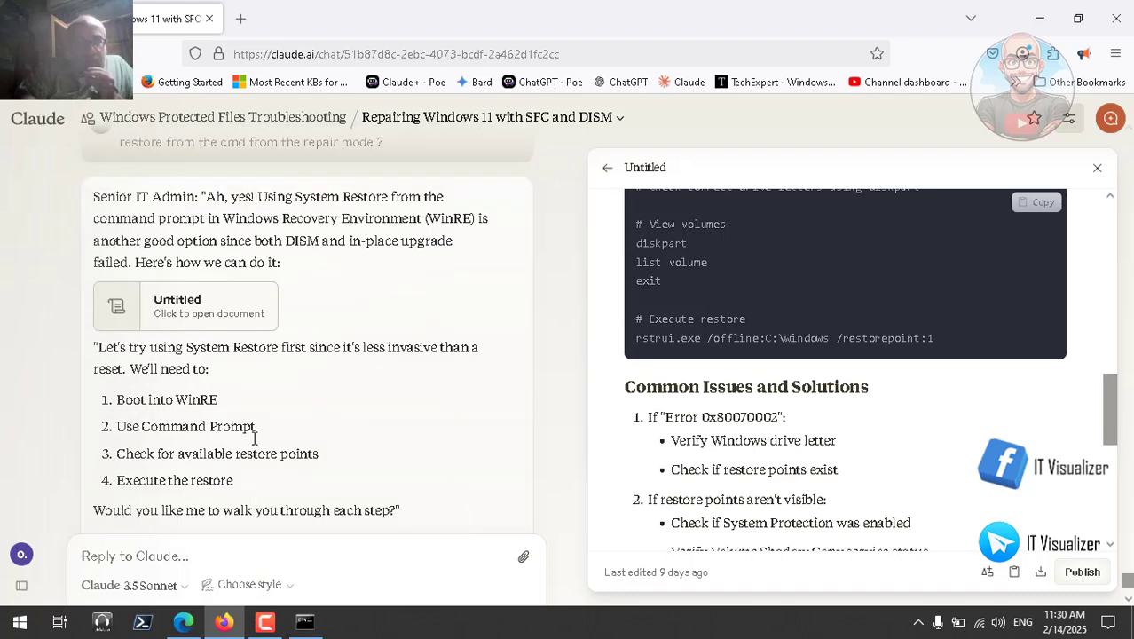
scroll(254, 438, "up", 8)
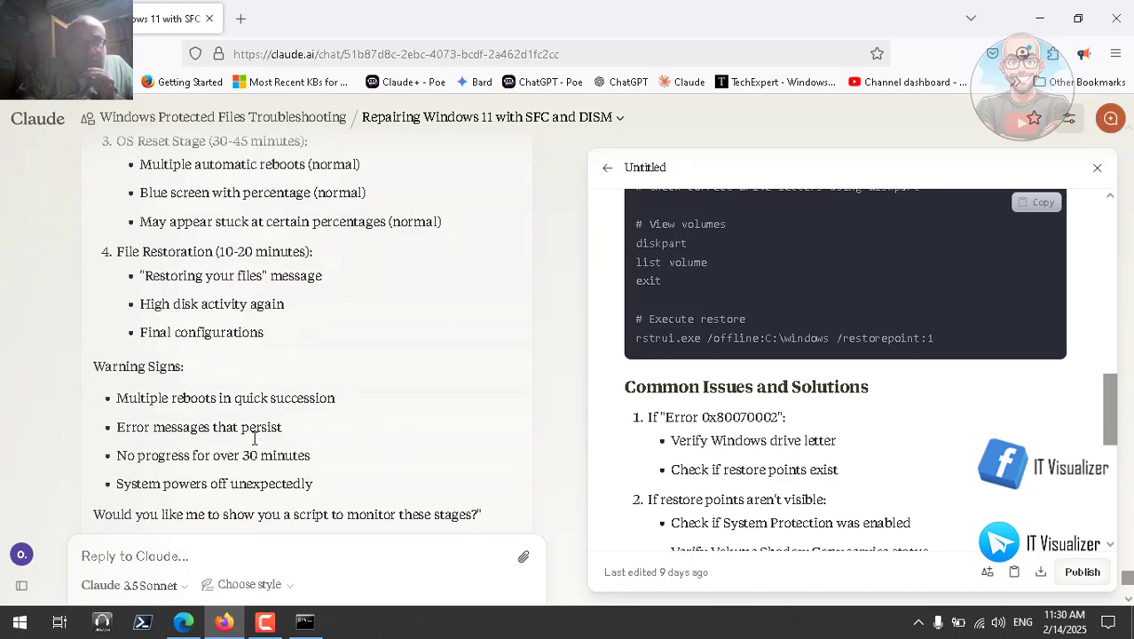
scroll(254, 437, "up", 8)
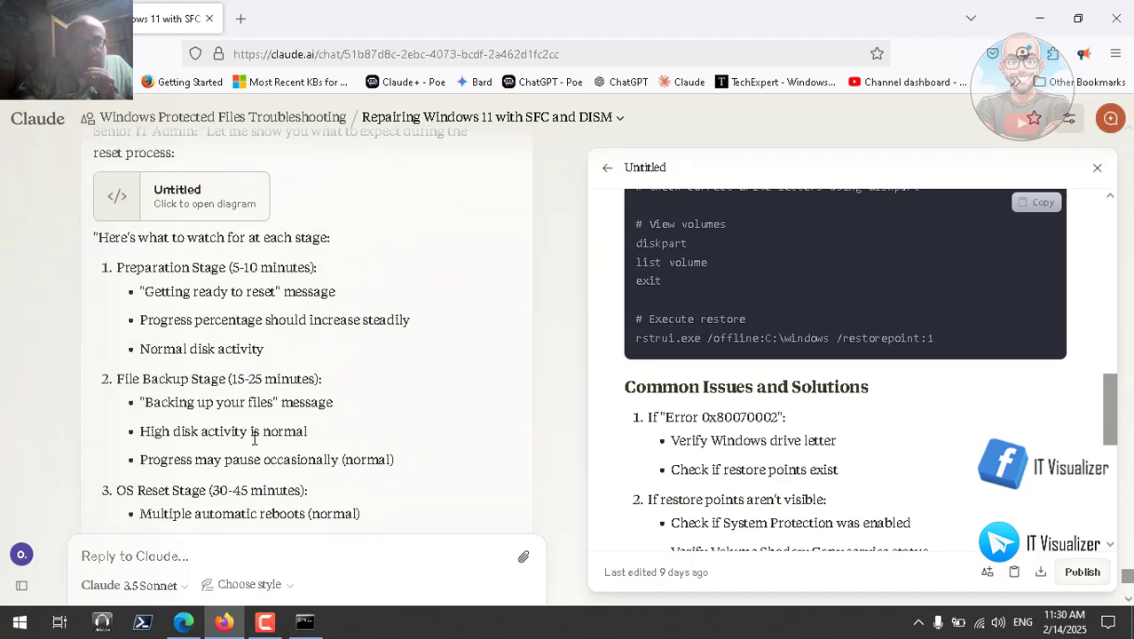
scroll(255, 438, "up", 8)
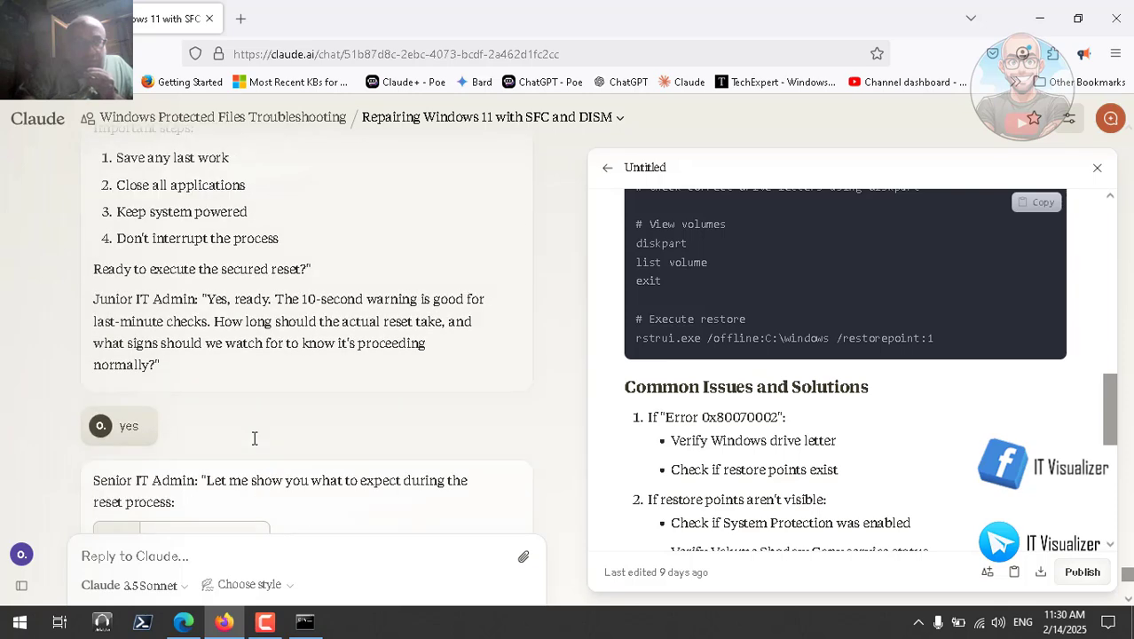
scroll(255, 437, "up", 2)
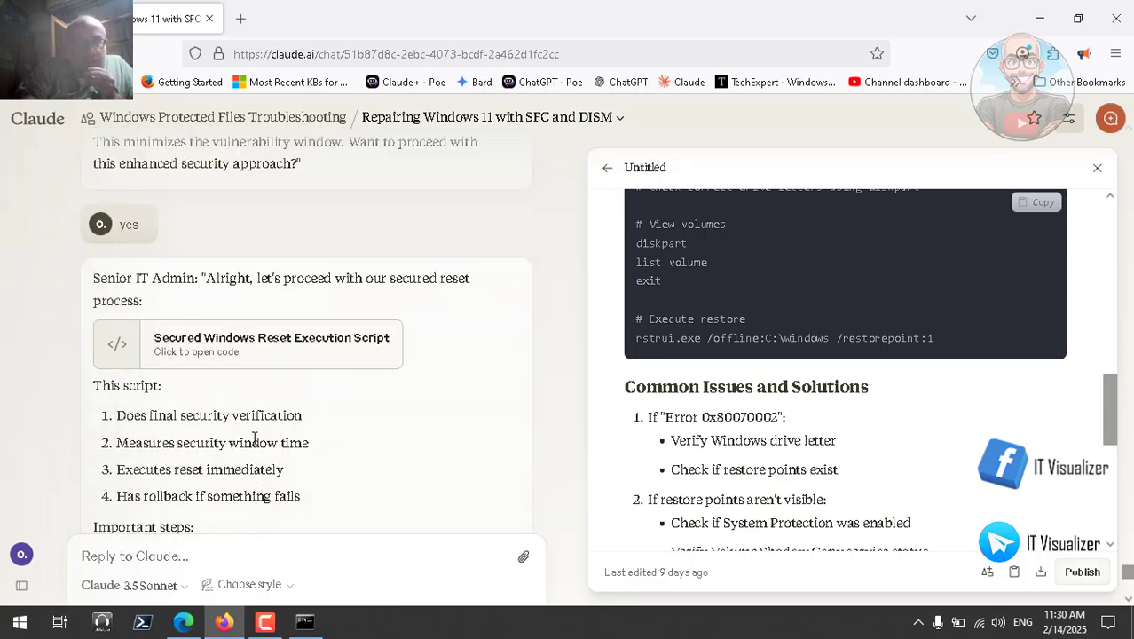
scroll(254, 437, "up", 1)
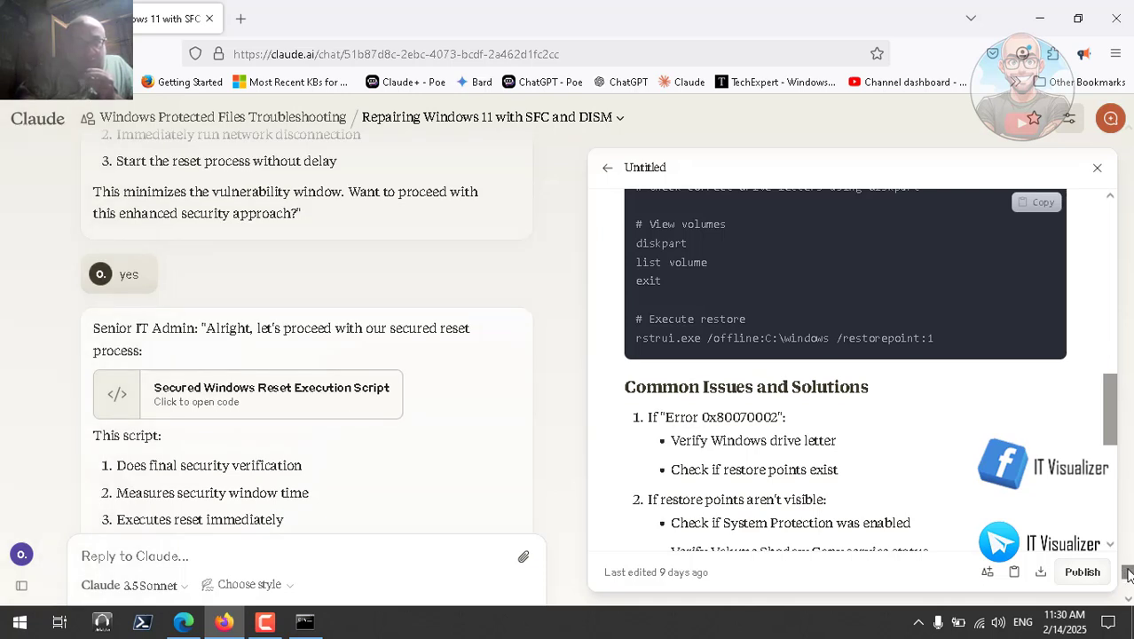
At the end of the chat, send Claude the request "give the final windows reset script after all of our discussion made on it"
left_click_drag(1126, 572, 1128, 603)
left_click(377, 560)
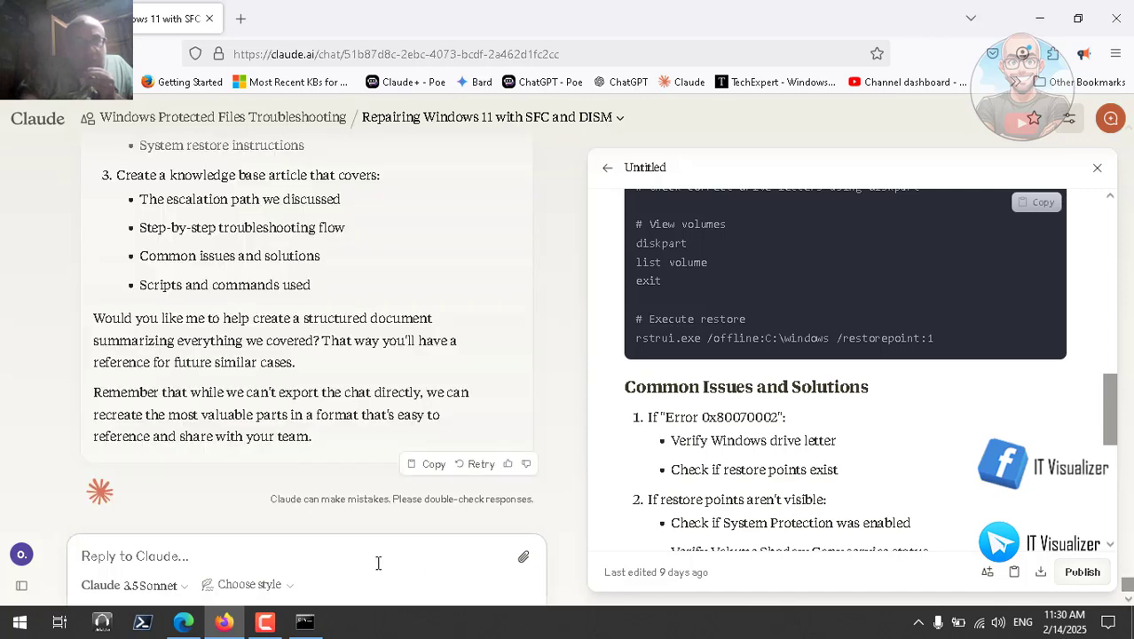
type("g")
key("BackSpace")
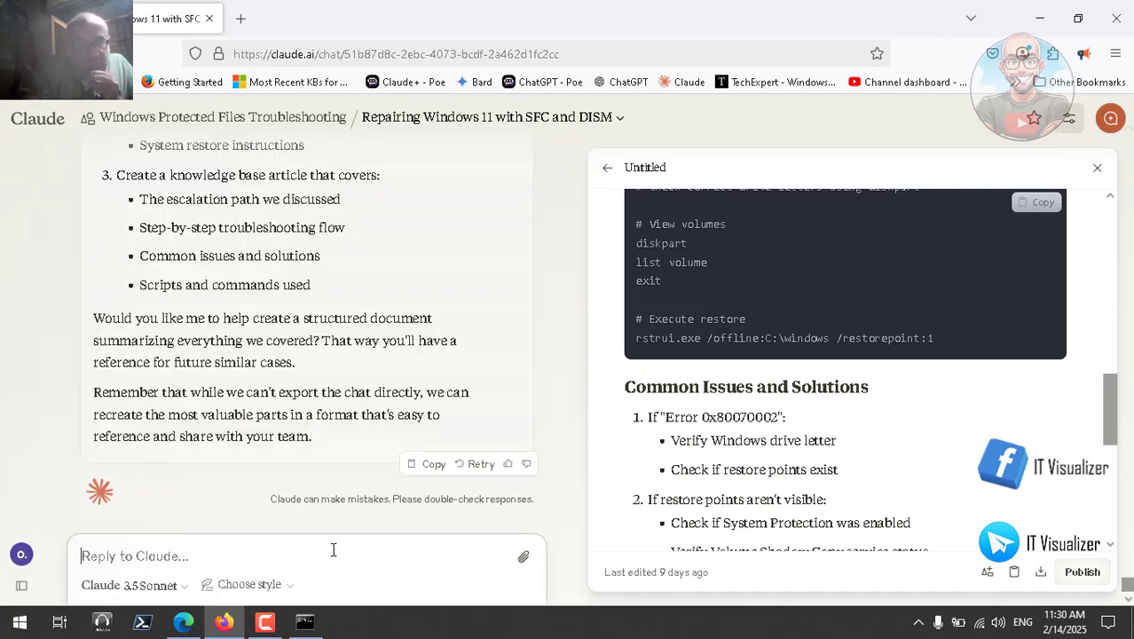
type("give")
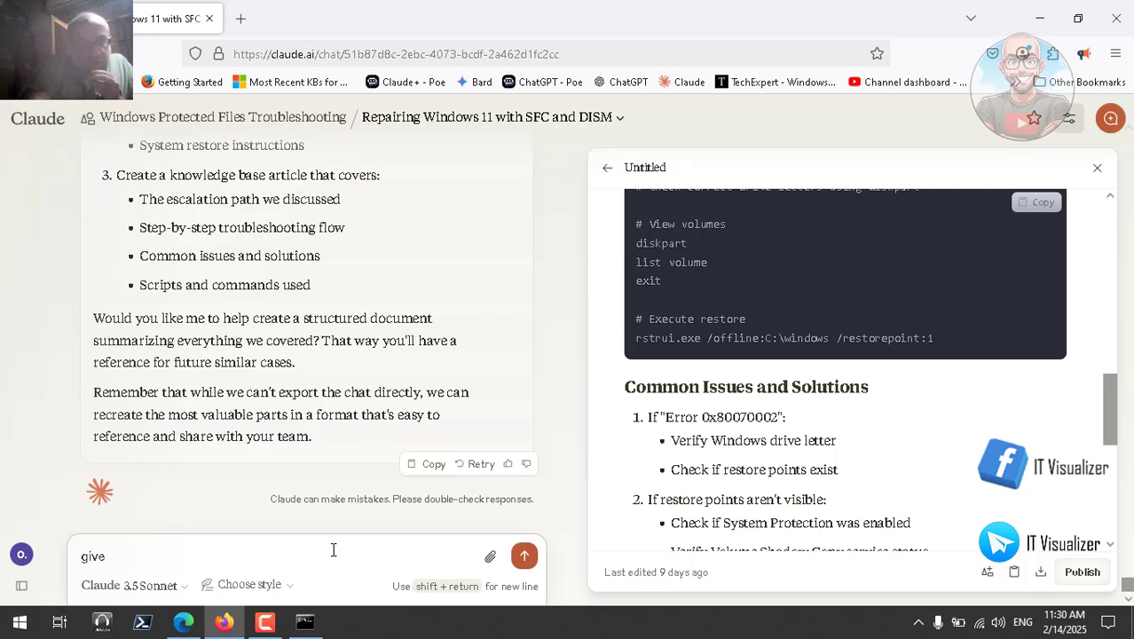
type(" the fin")
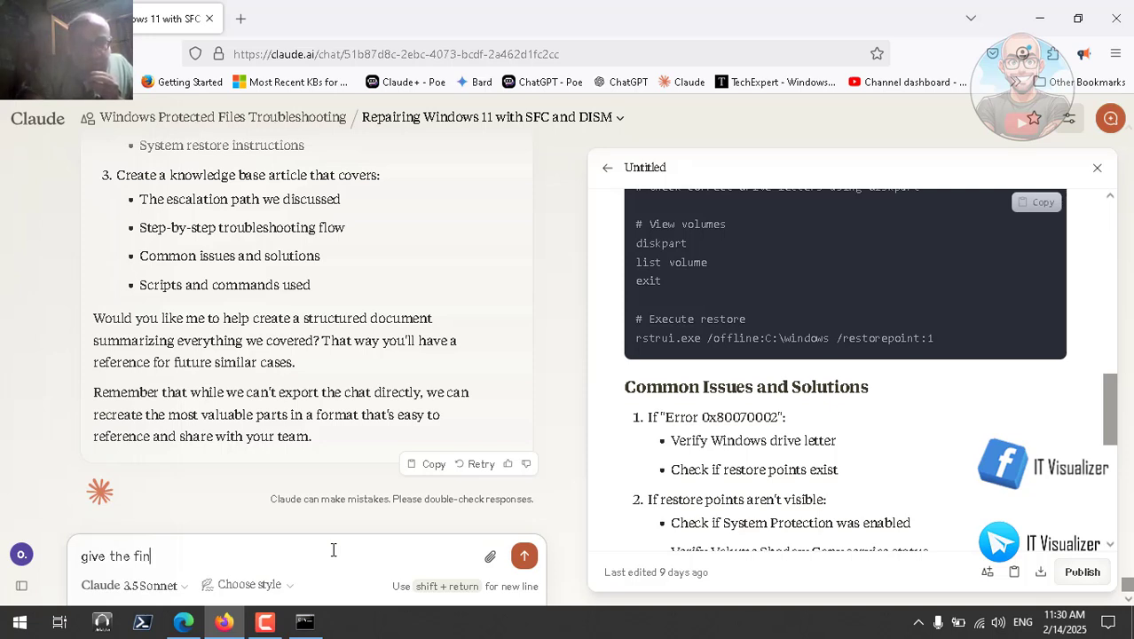
type("al windows ")
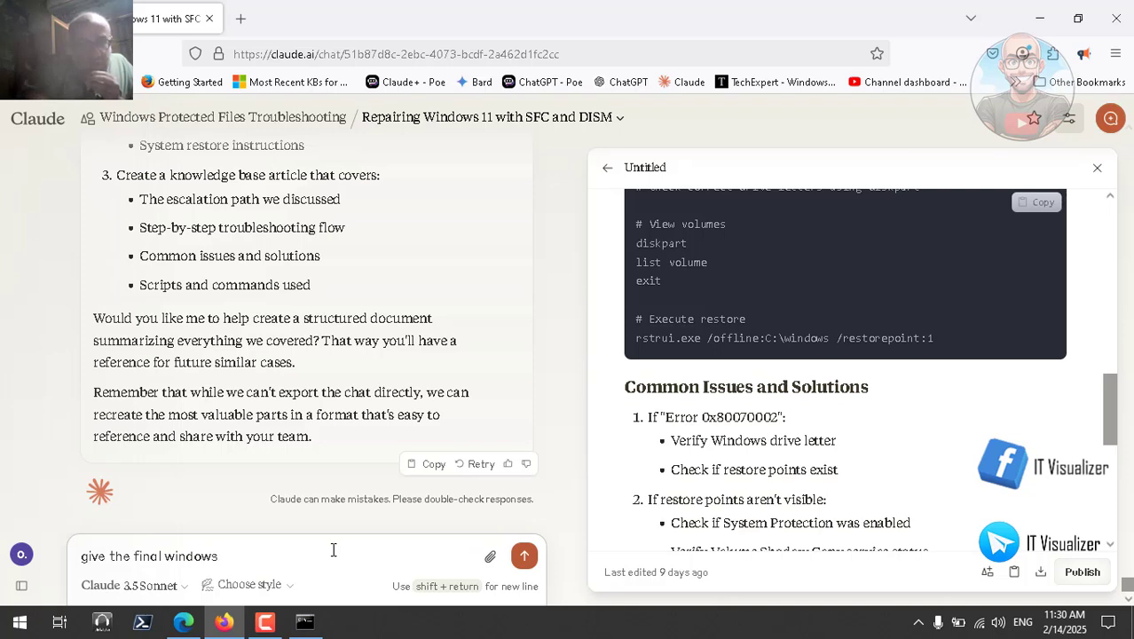
type("reset script")
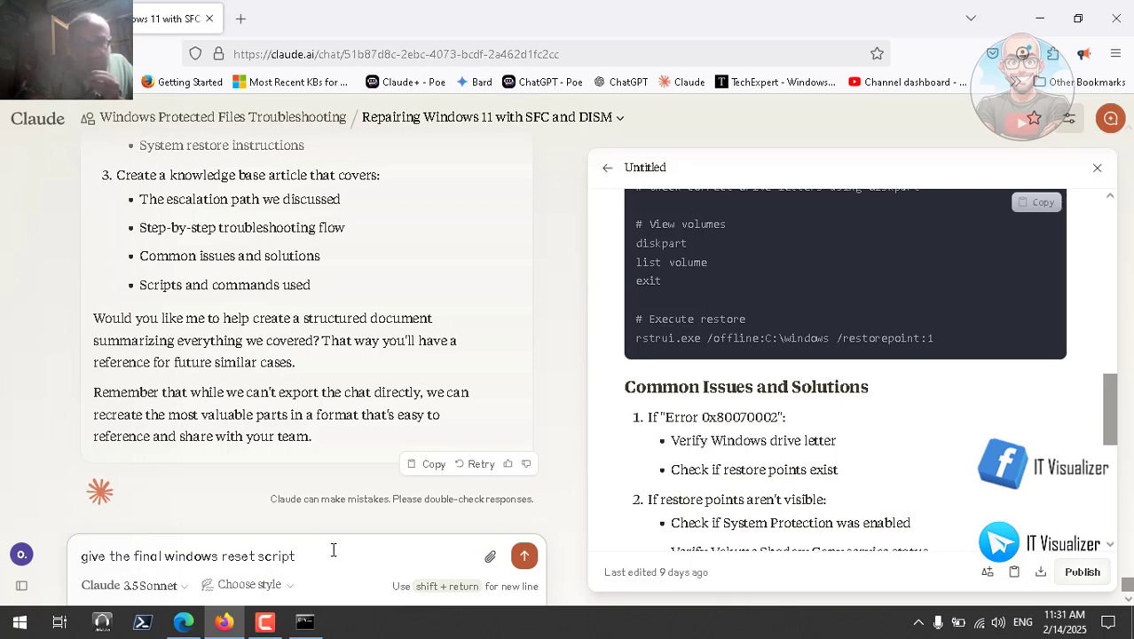
type(" o")
type("fter all")
type(" of")
type(" our")
type(" disc")
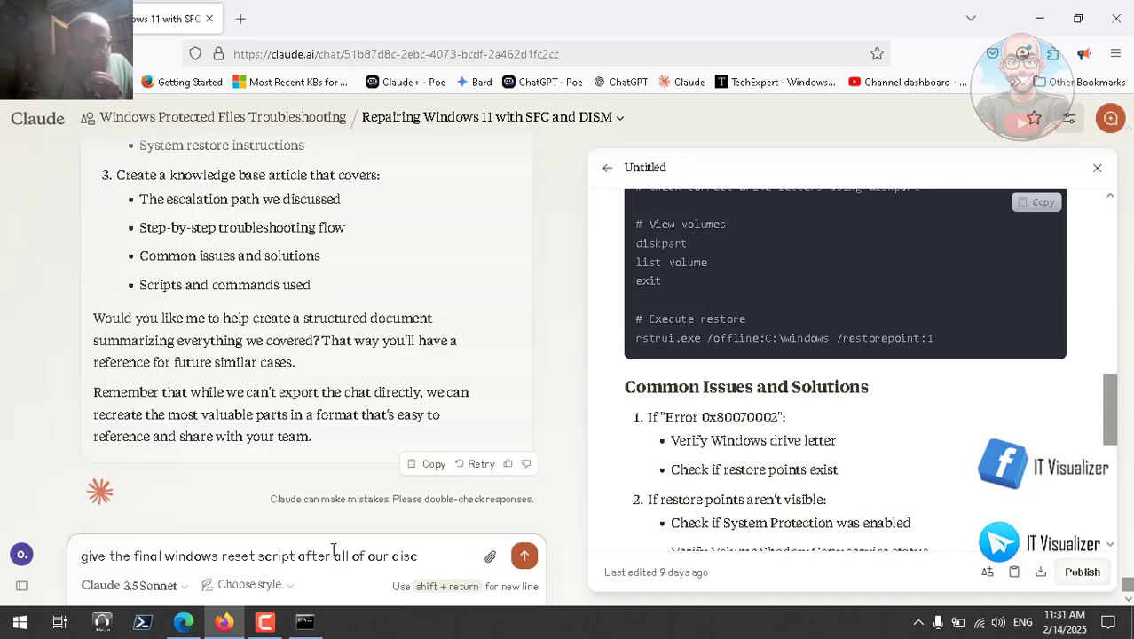
type("ussion made")
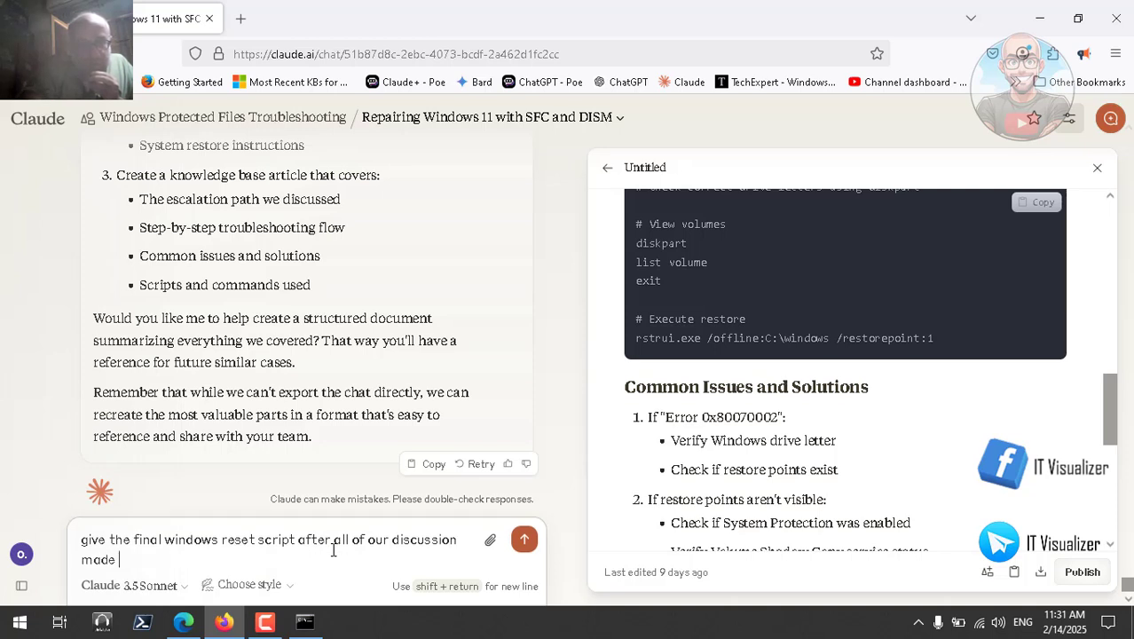
type(" on it")
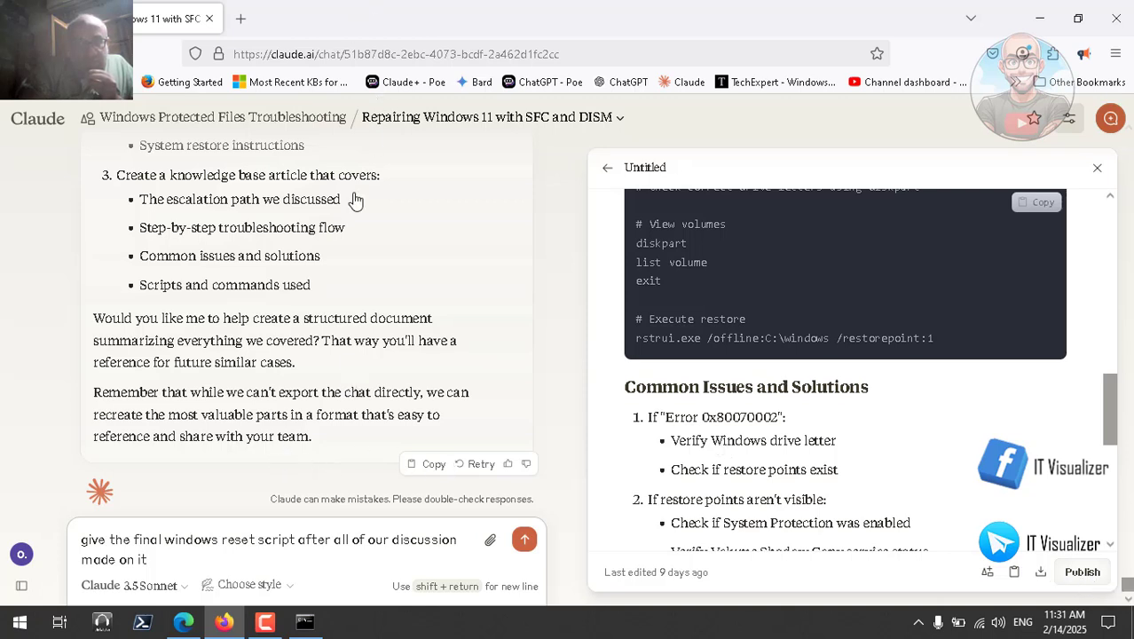
key("Return")
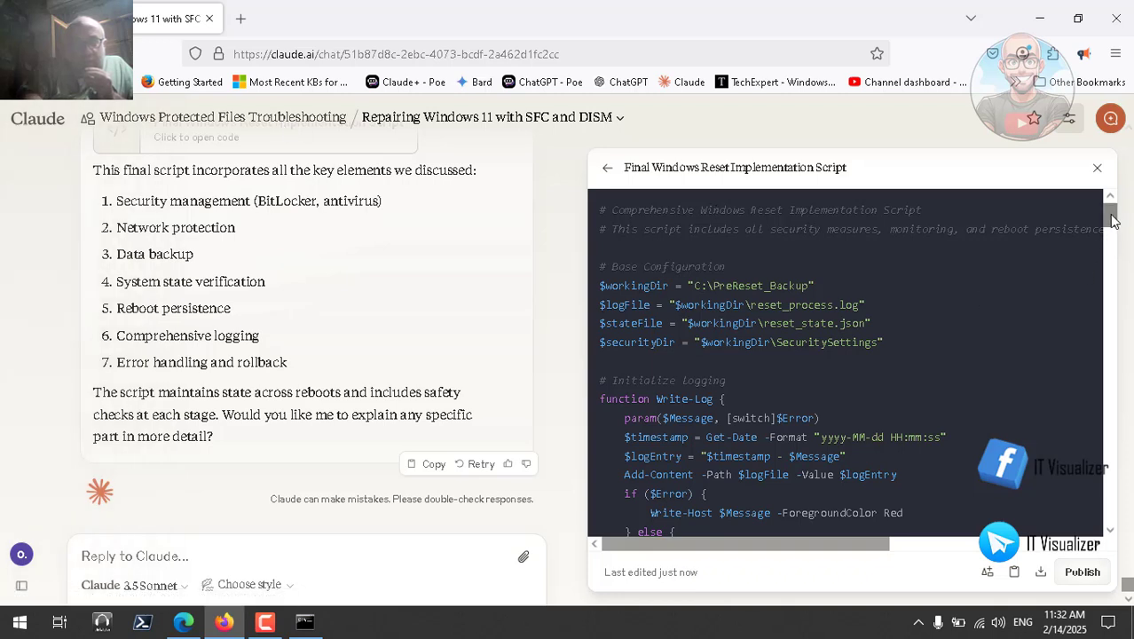
Read the Final Windows Reset Implementation Script from its base configuration to the closing Start-WindowsReset call, and return to its beginning
scroll(1112, 221, "down", 1)
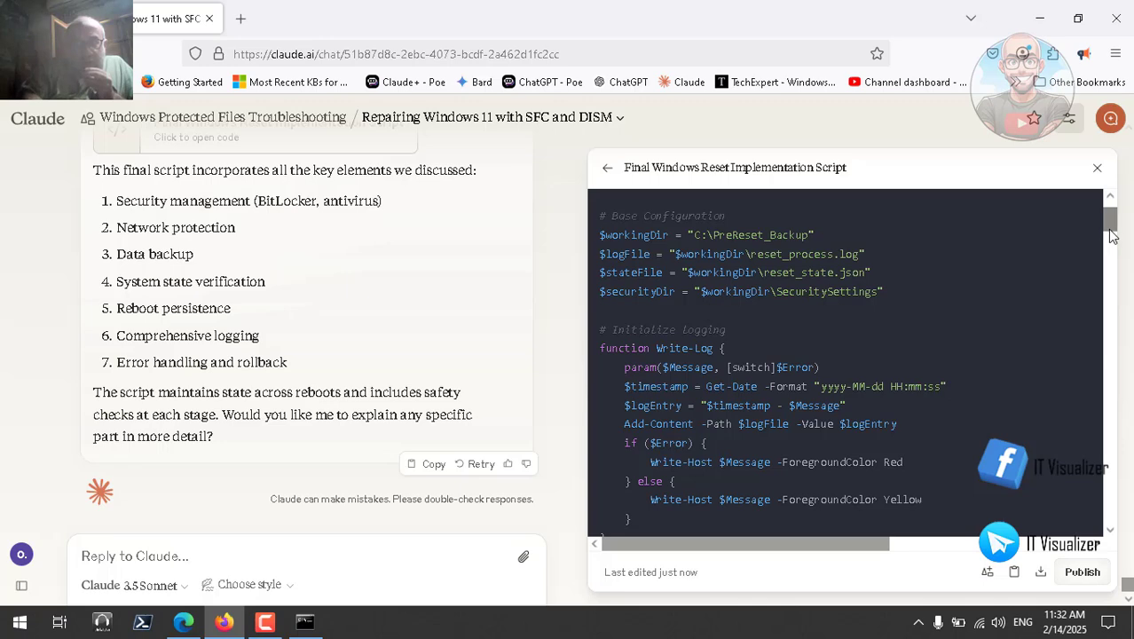
left_click_drag(1112, 234, 1118, 417)
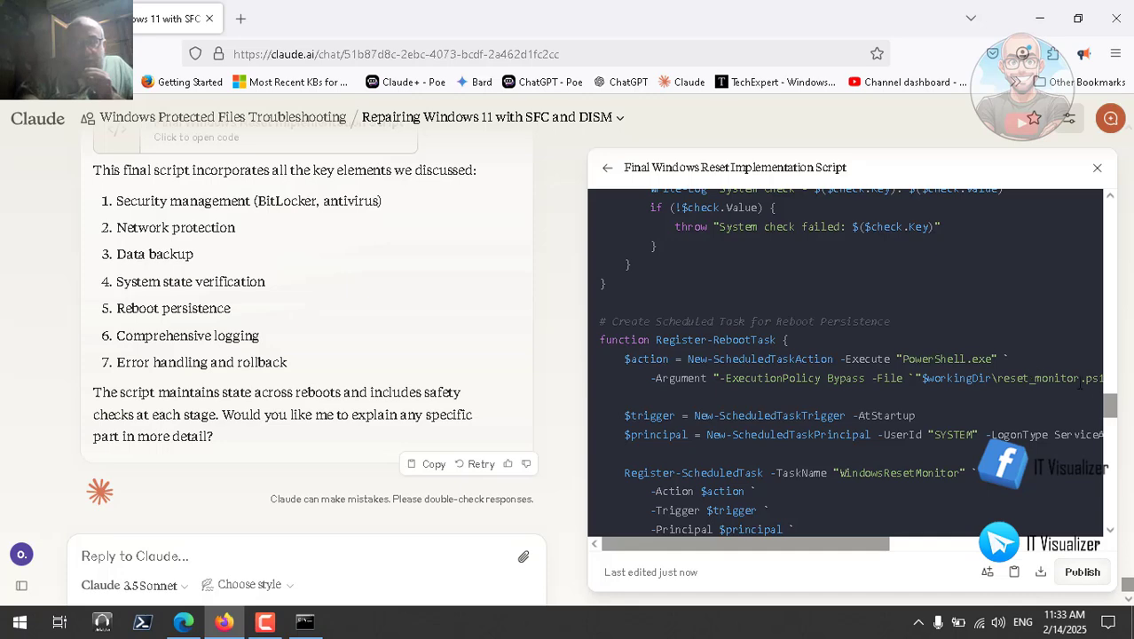
left_click_drag(1110, 410, 1114, 518)
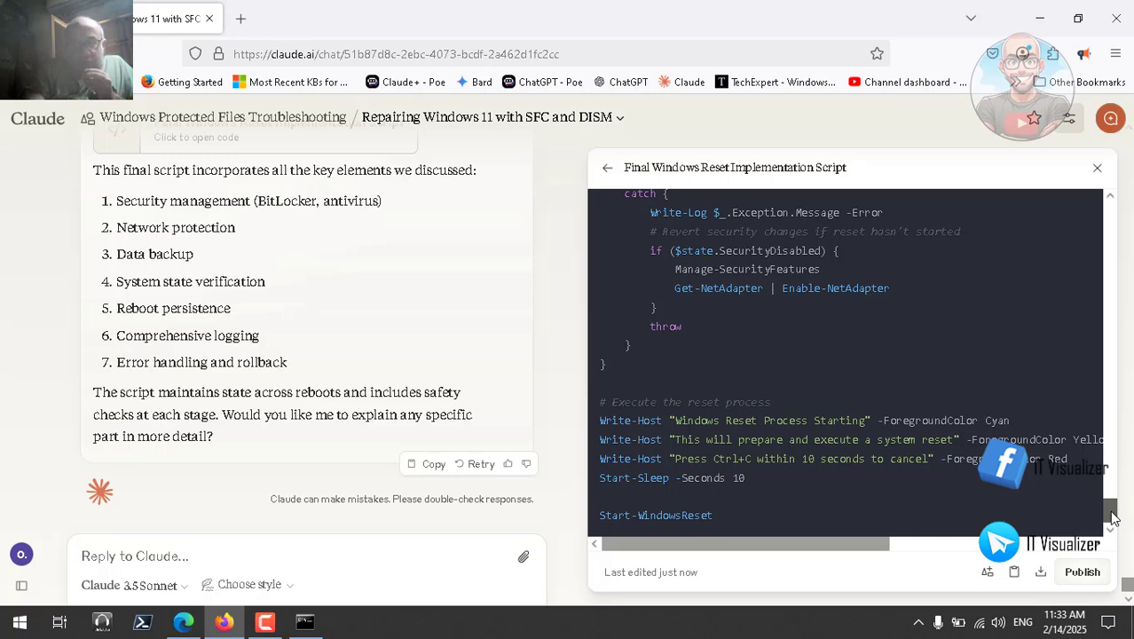
left_click_drag(1114, 519, 1095, 200)
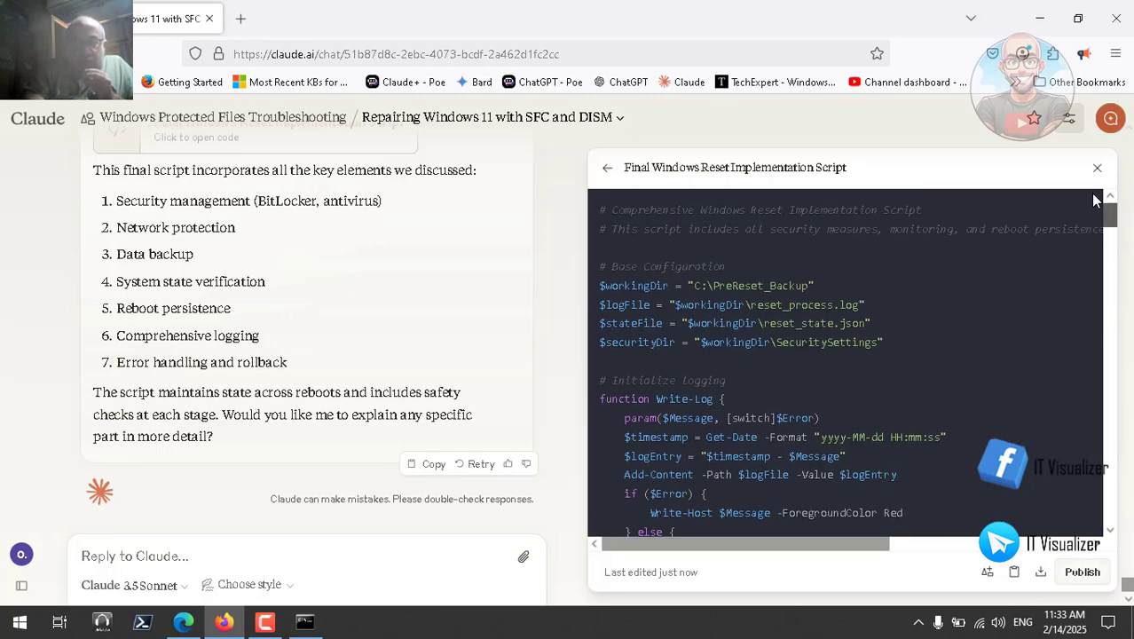
scroll(1094, 230, "down", 3)
scroll(1094, 231, "up", 3)
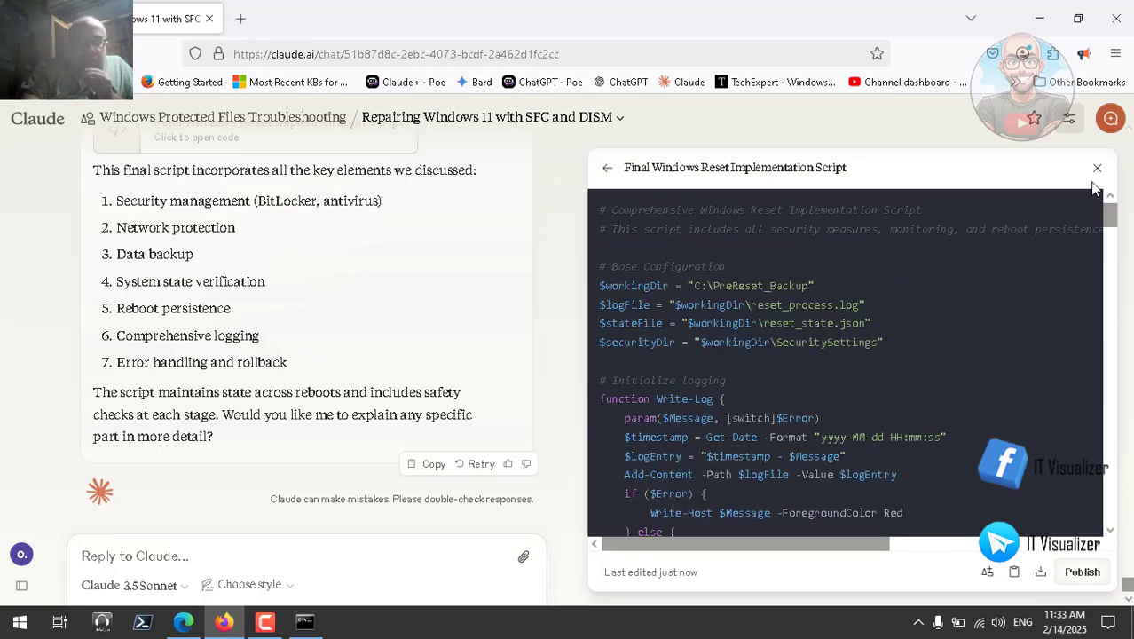
Write Claude the reply "what about if windows reset will or reset windows by downloading files from the internet or by accessing files from the recovery partition"
left_click(217, 554)
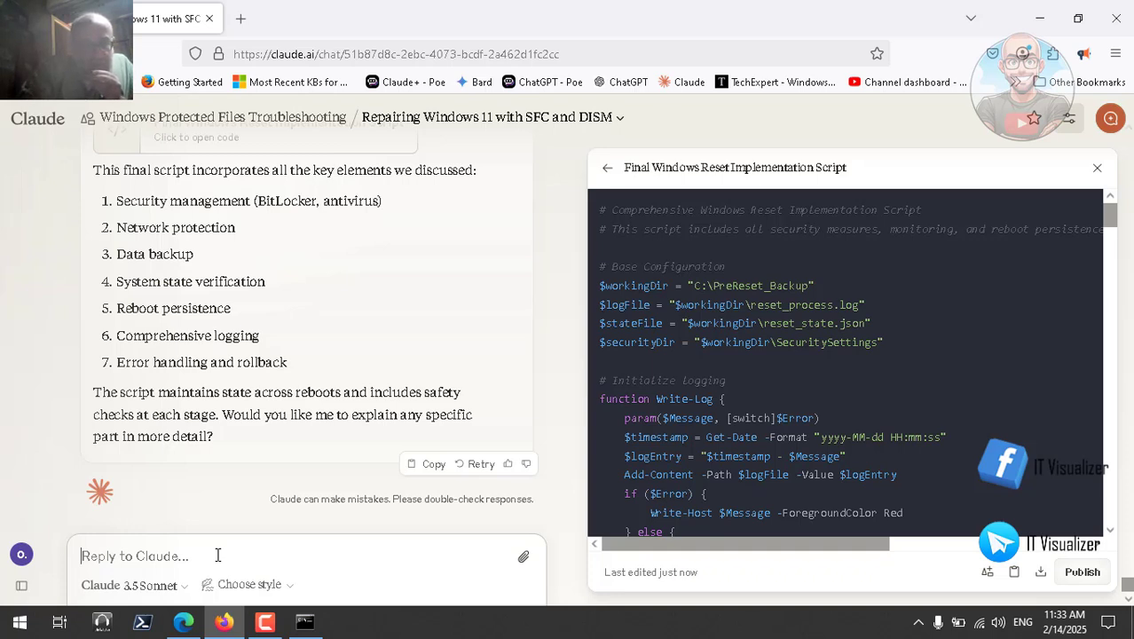
type("wha")
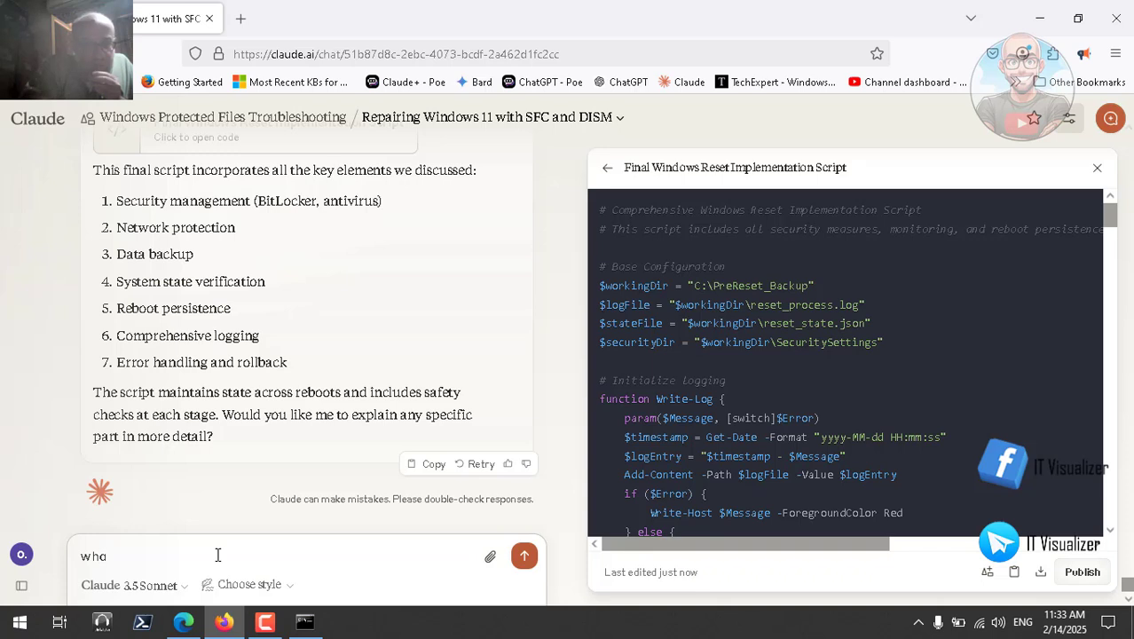
type("t")
type(" o")
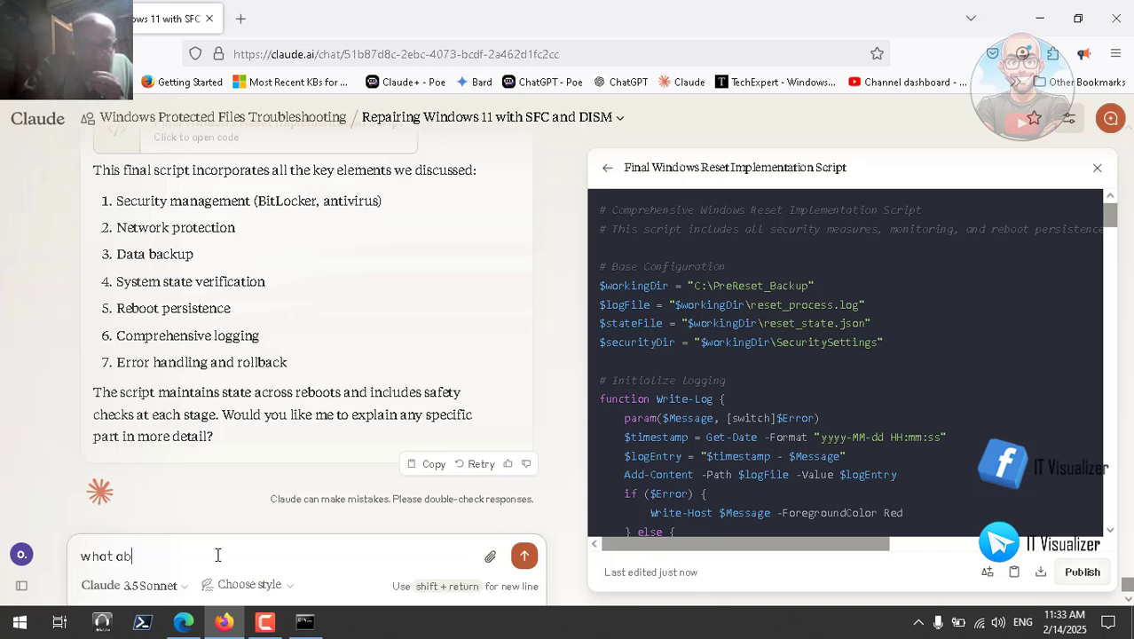
type("bout i")
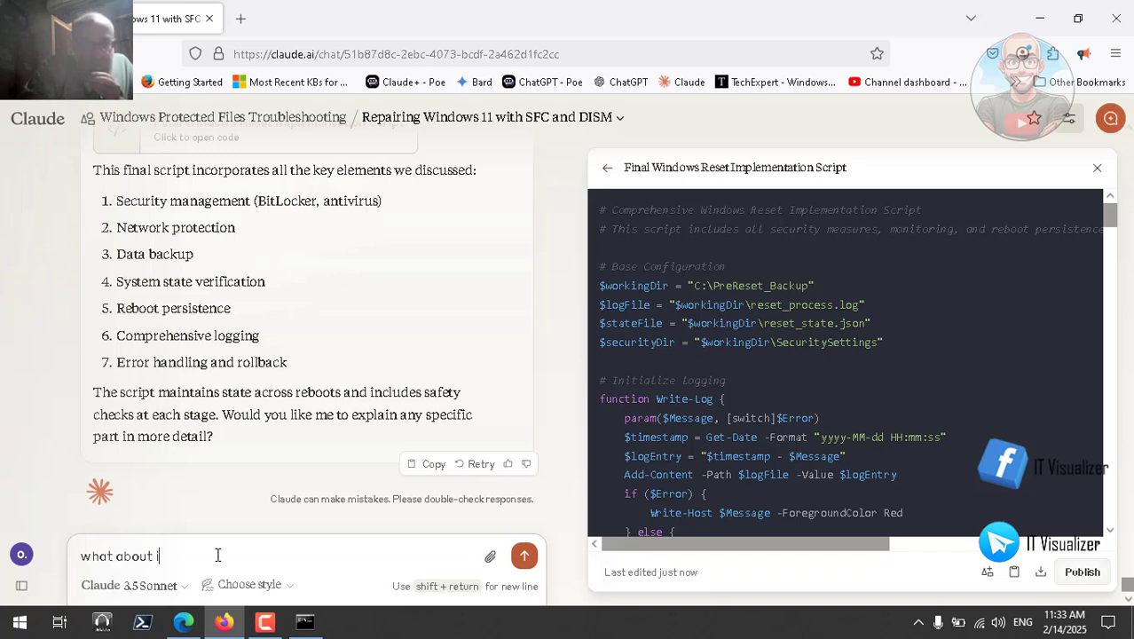
type("f windows reset will or reset")
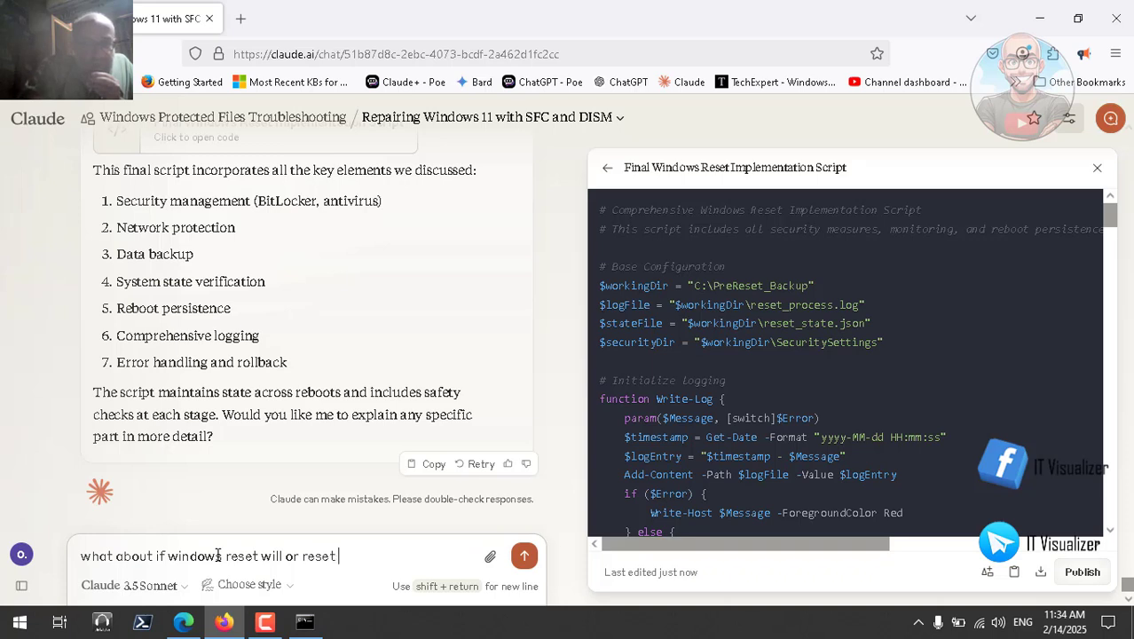
type("ows")
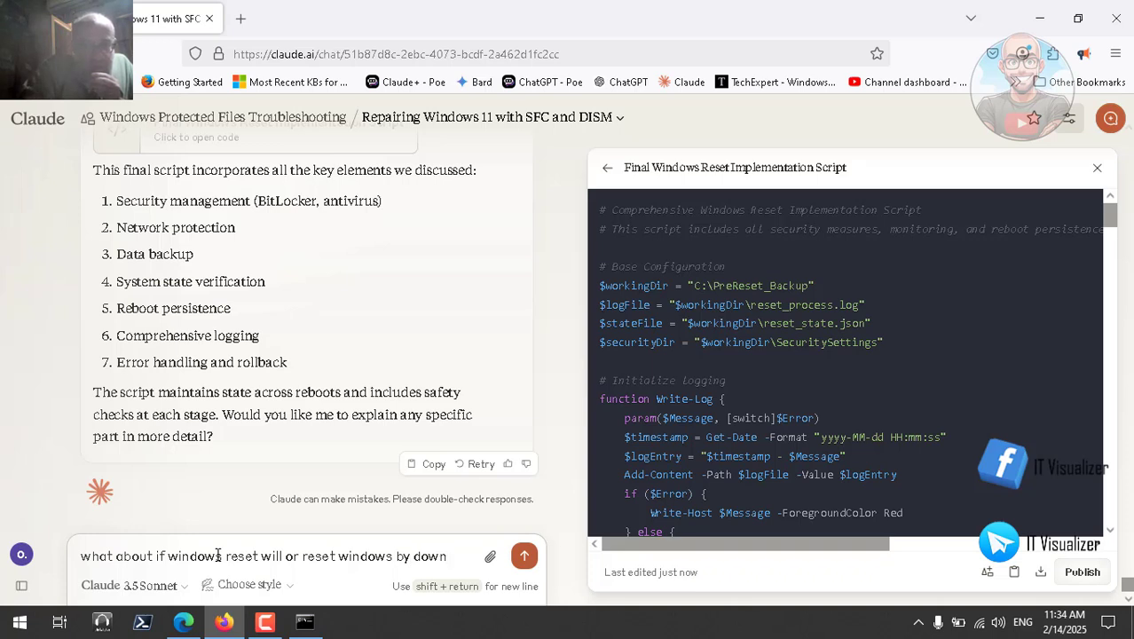
type("by downloadi")
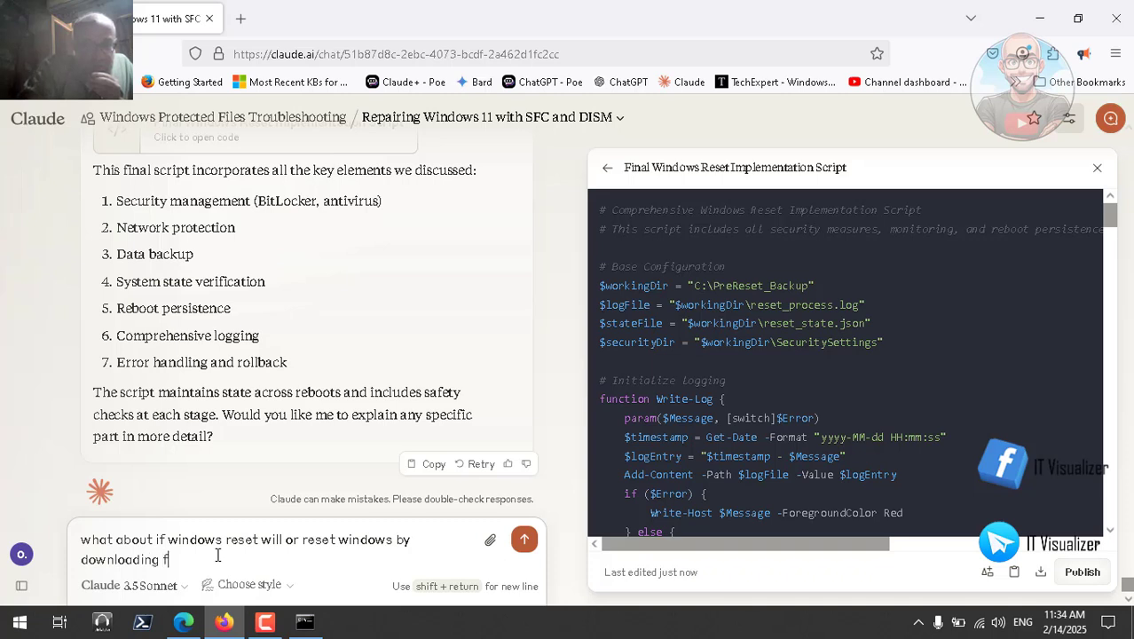
type("ng files from ythe")
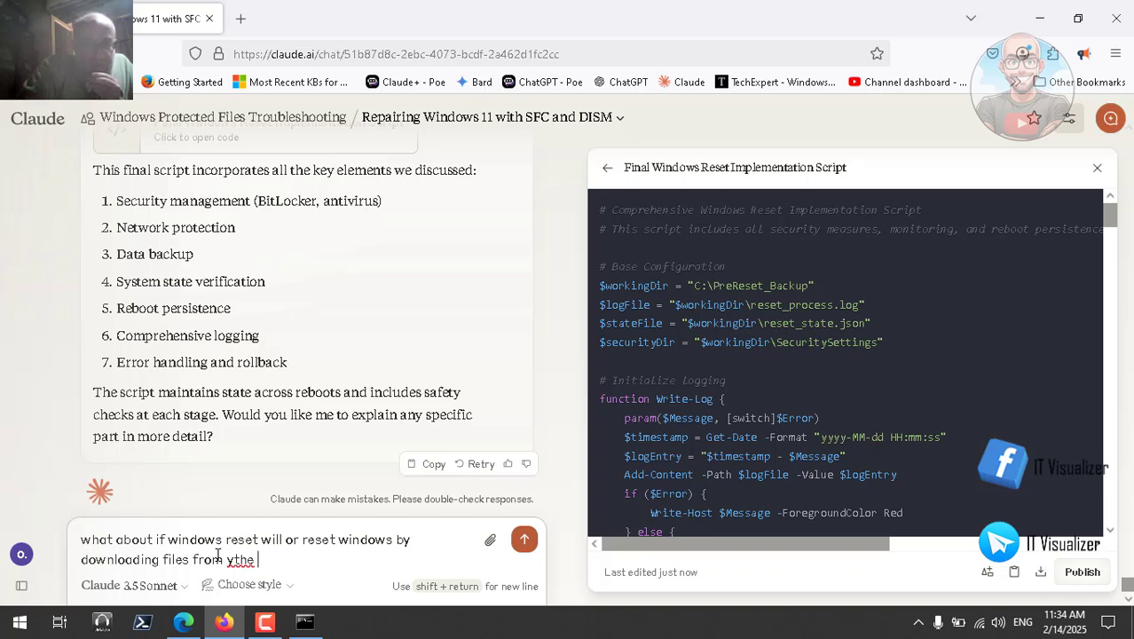
key("BackSpace")
key("BackSpace")
key("BackSpace")
key("BackSpace")
type("th")
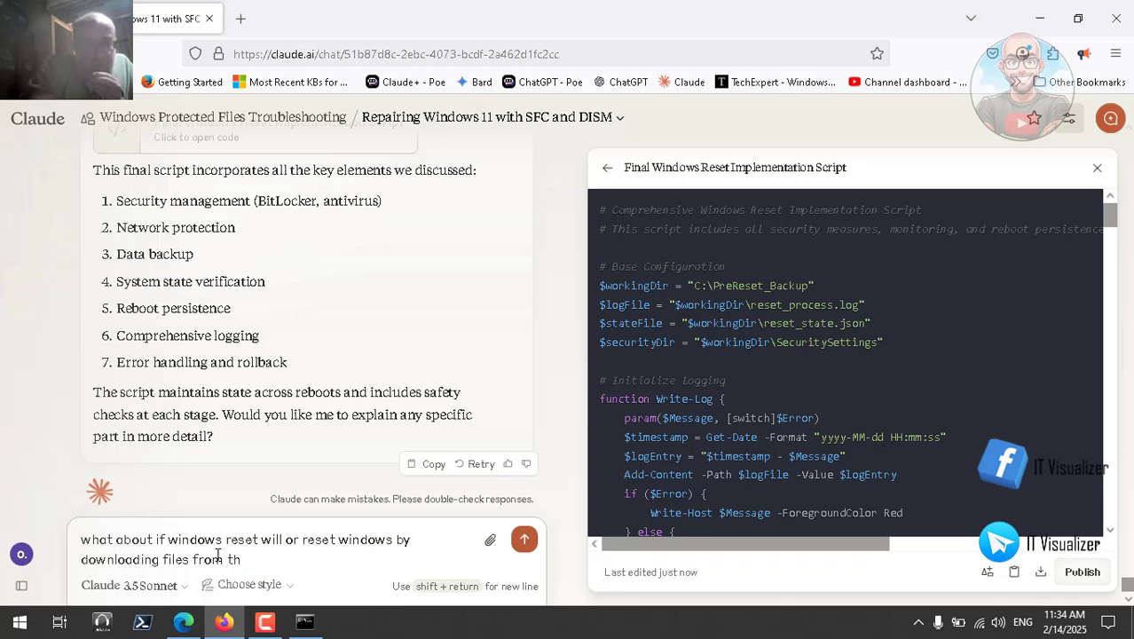
type("e inter")
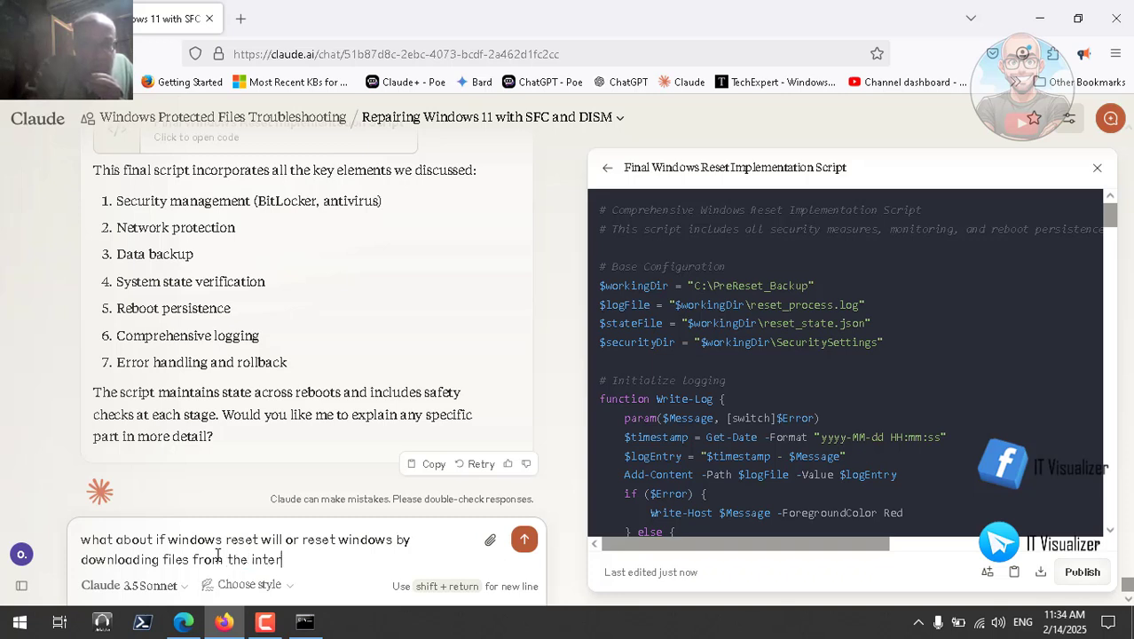
type("net")
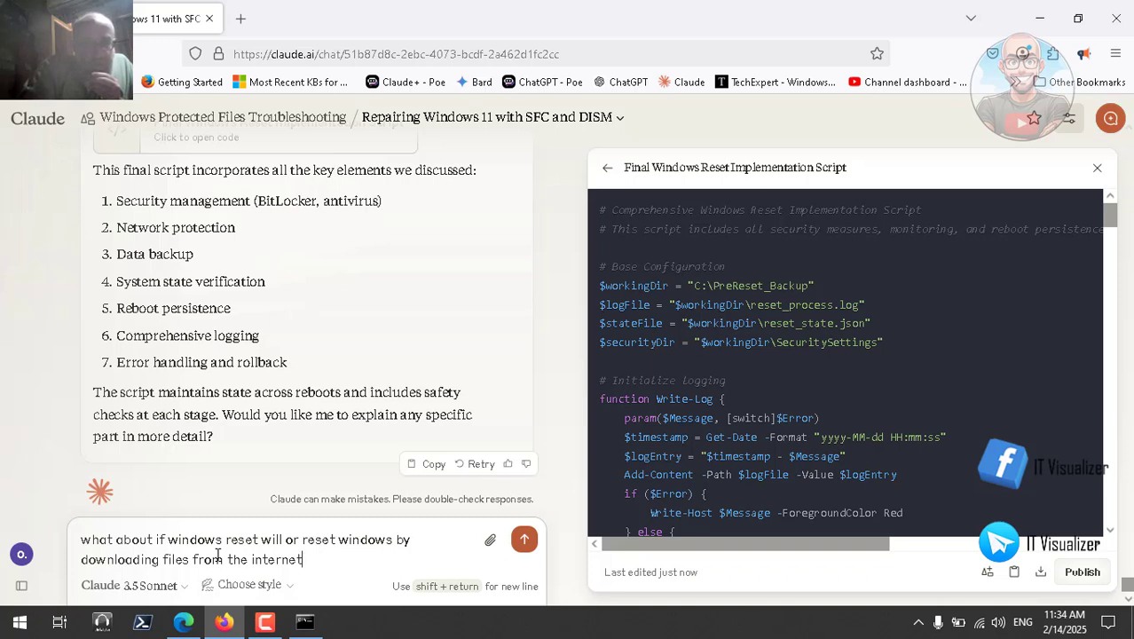
type(" or by accessi")
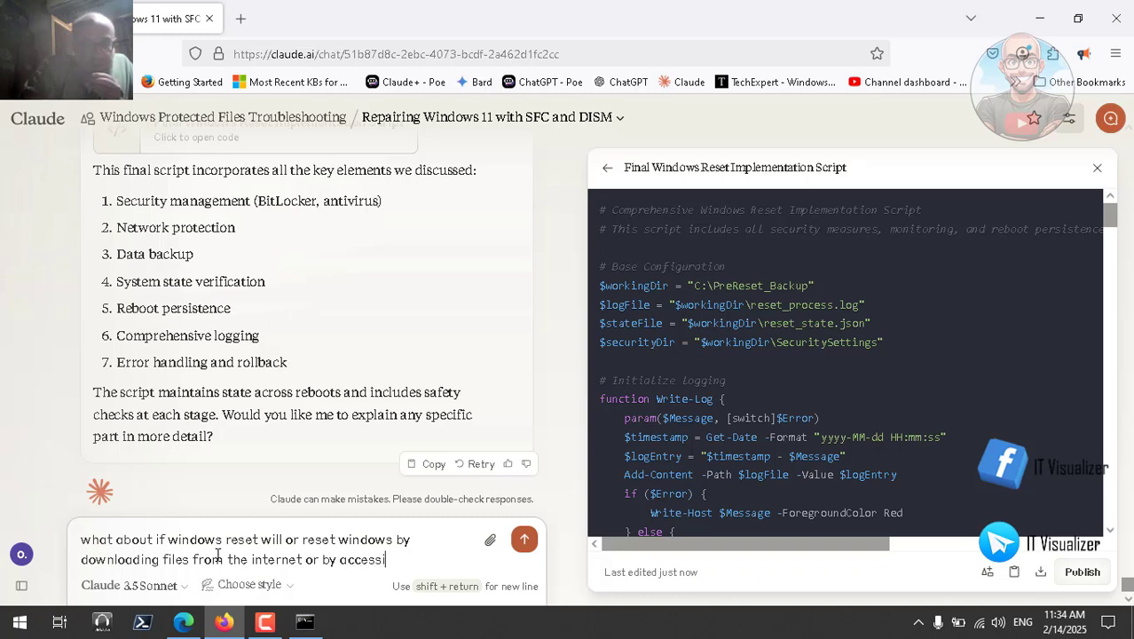
type("ng files from the ")
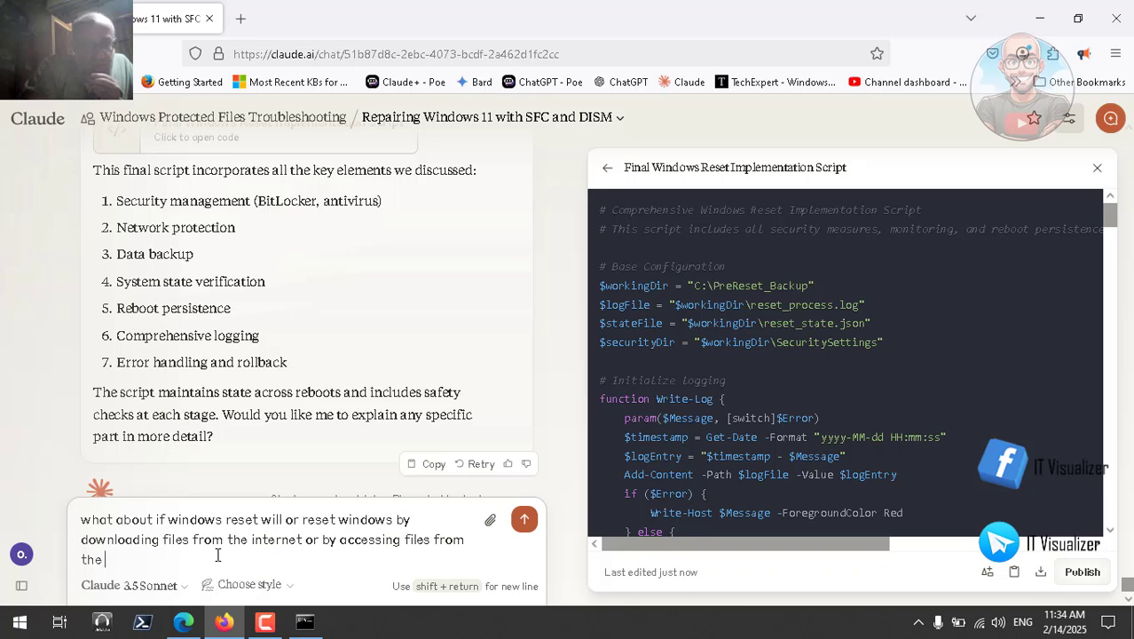
type("recovery pa")
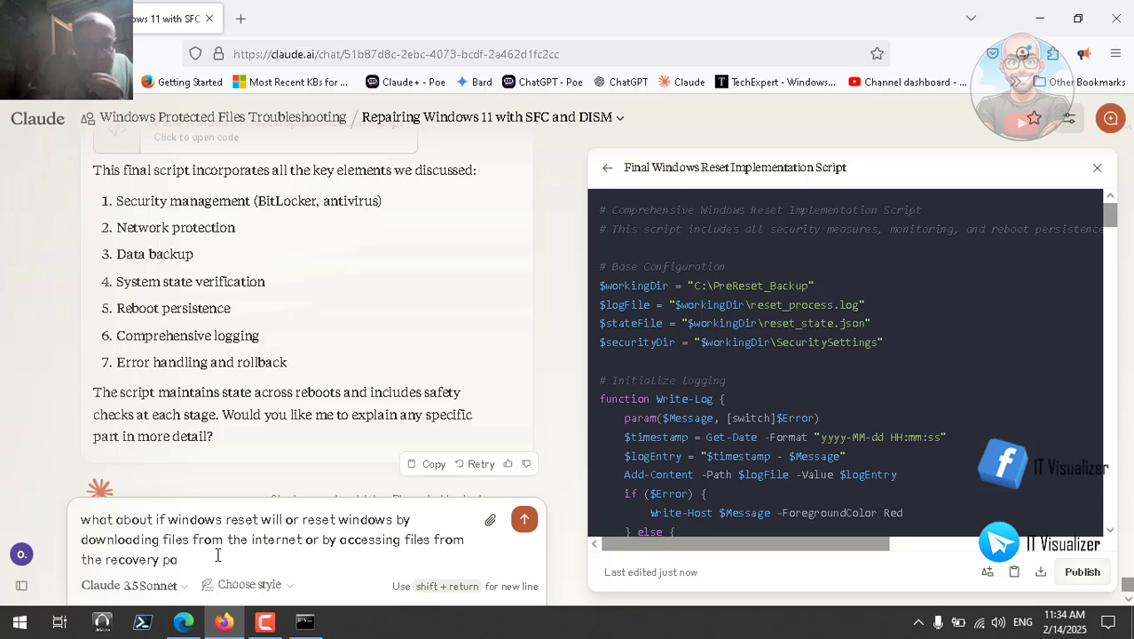
type("rtition?")
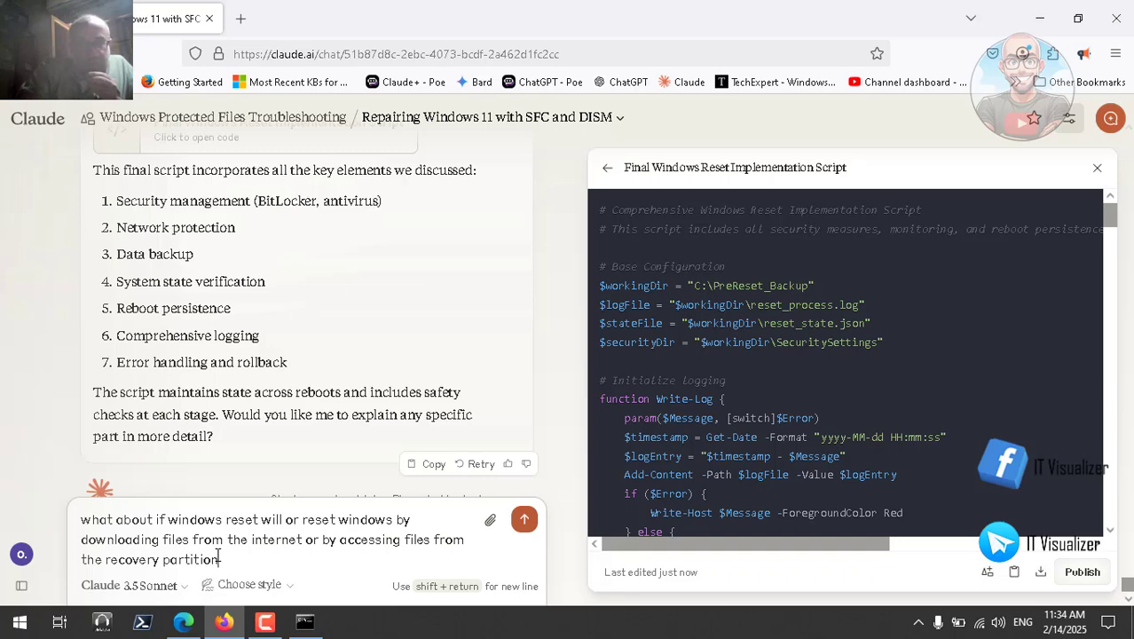
Switch to Edge, open the Perplexity AI site through a "perplexity ai" search in a new tab, and close the search results tab
left_click(184, 621)
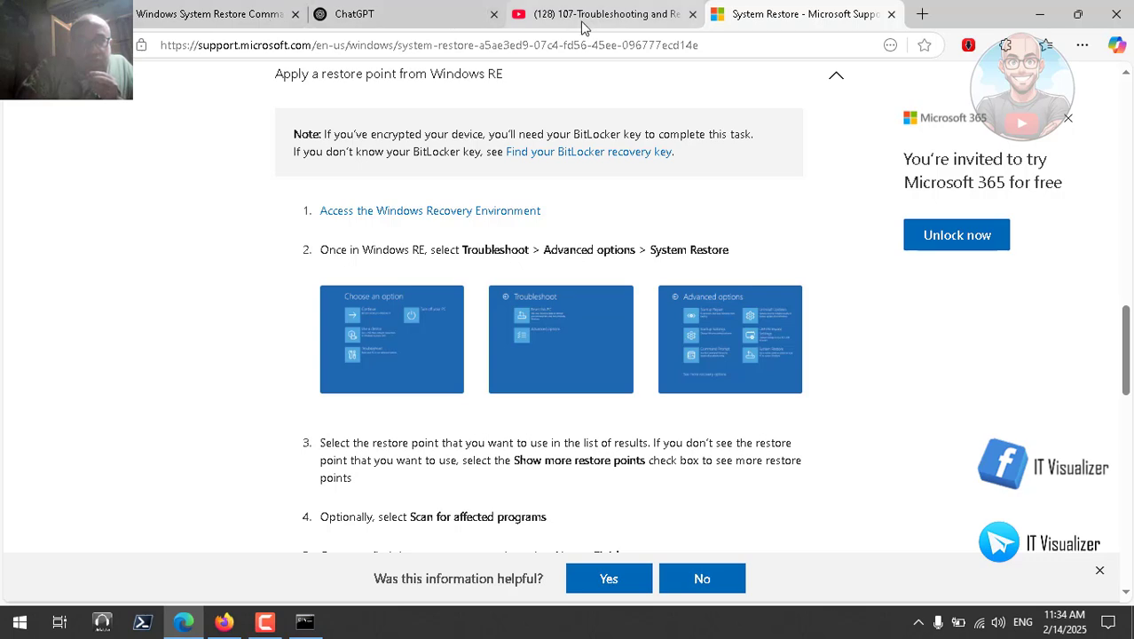
left_click(922, 10)
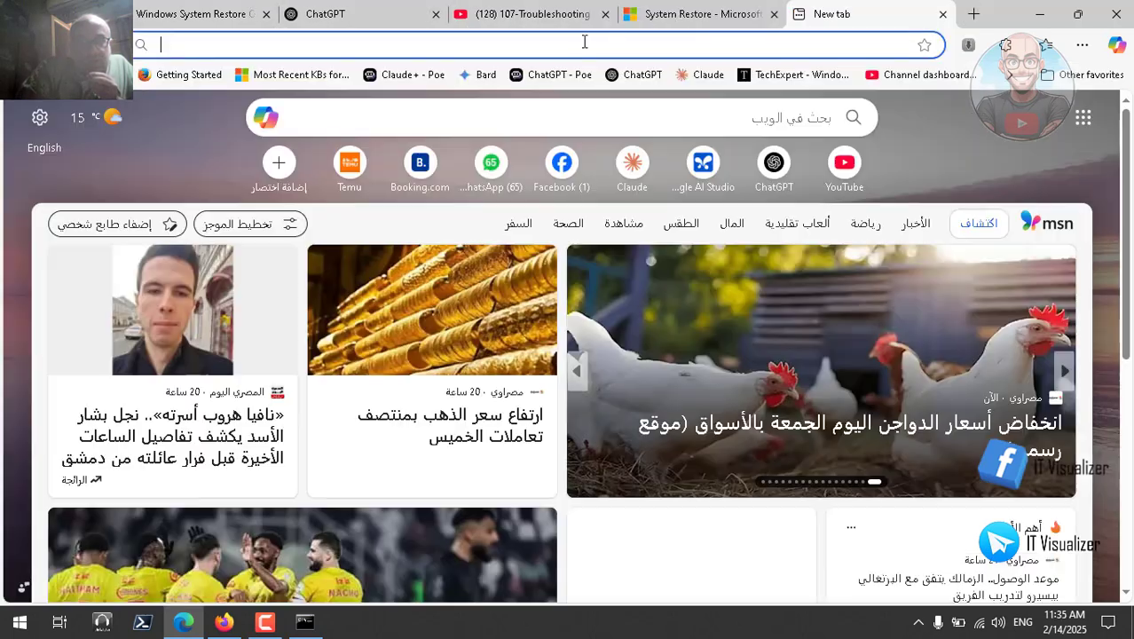
left_click(516, 45)
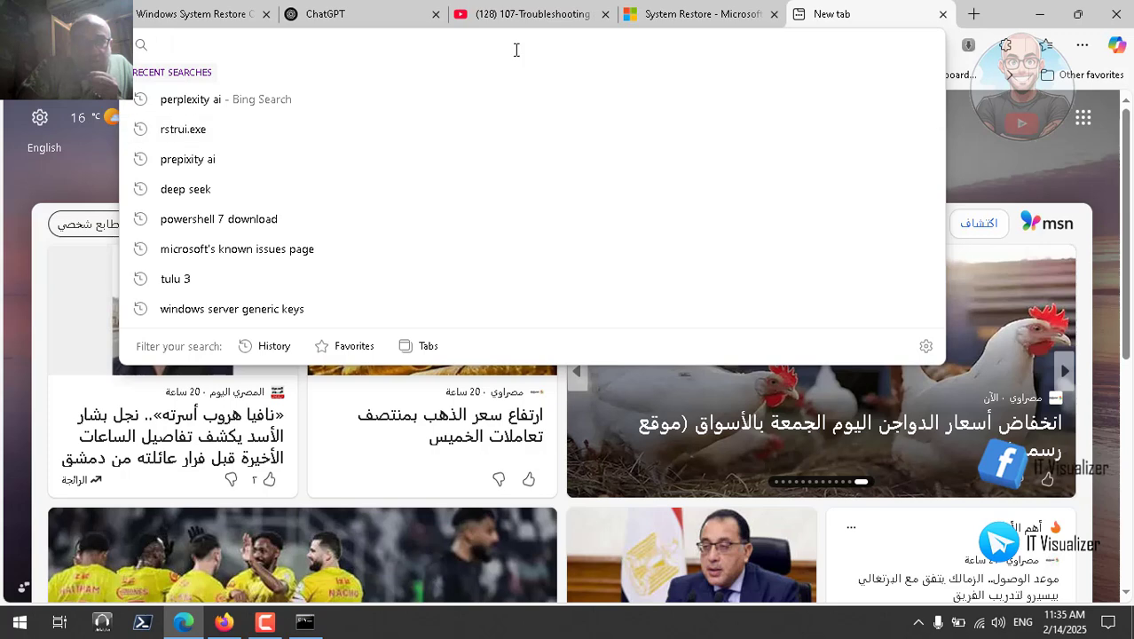
left_click(279, 103)
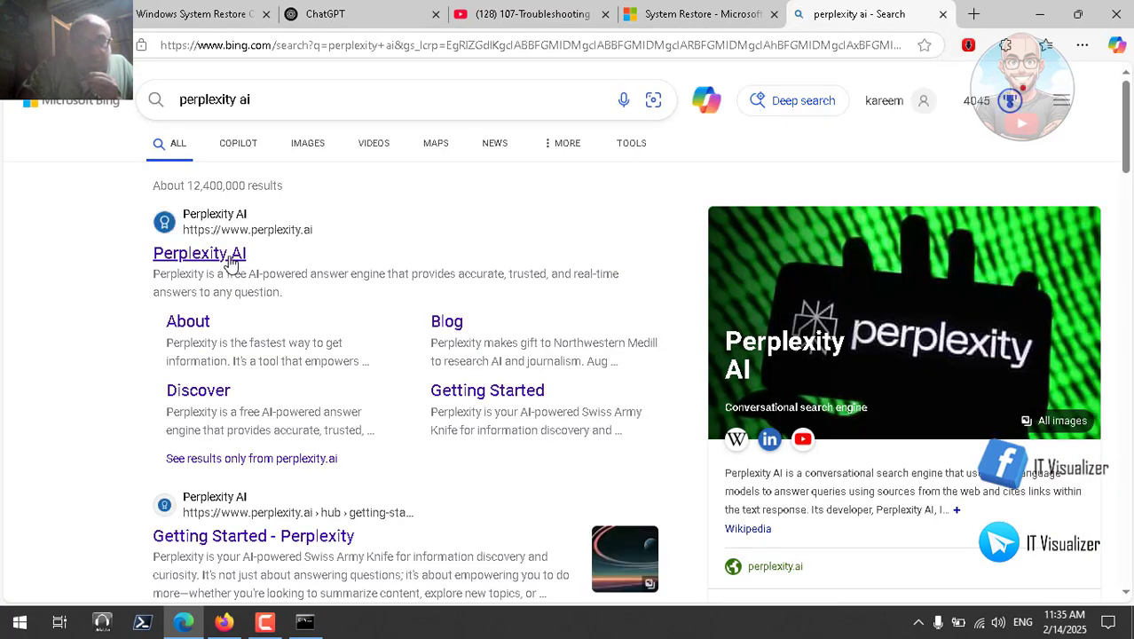
left_click(230, 259)
left_click(765, 16)
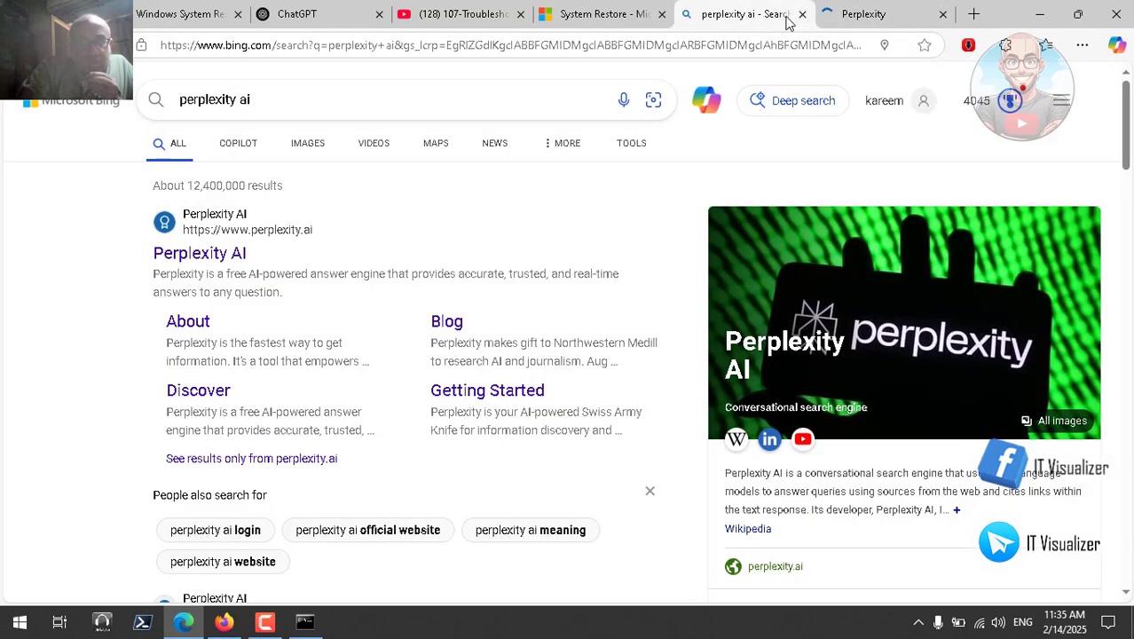
left_click(801, 16)
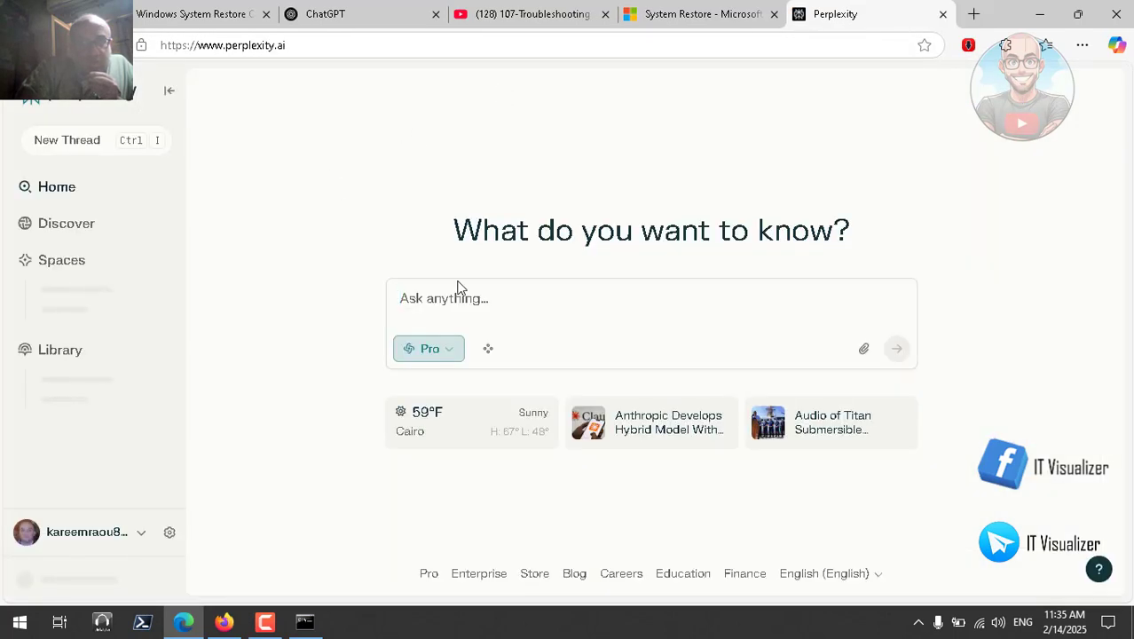
Write a question for Perplexity on how Windows reset works, beginning "how windows reset wor"
type("how ")
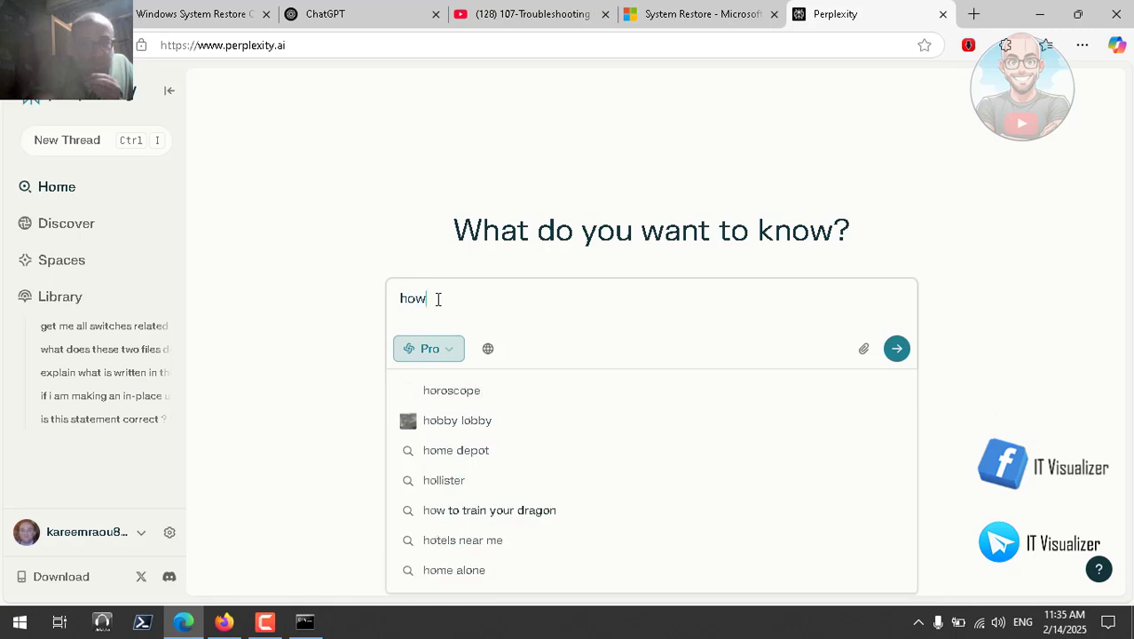
type("wind")
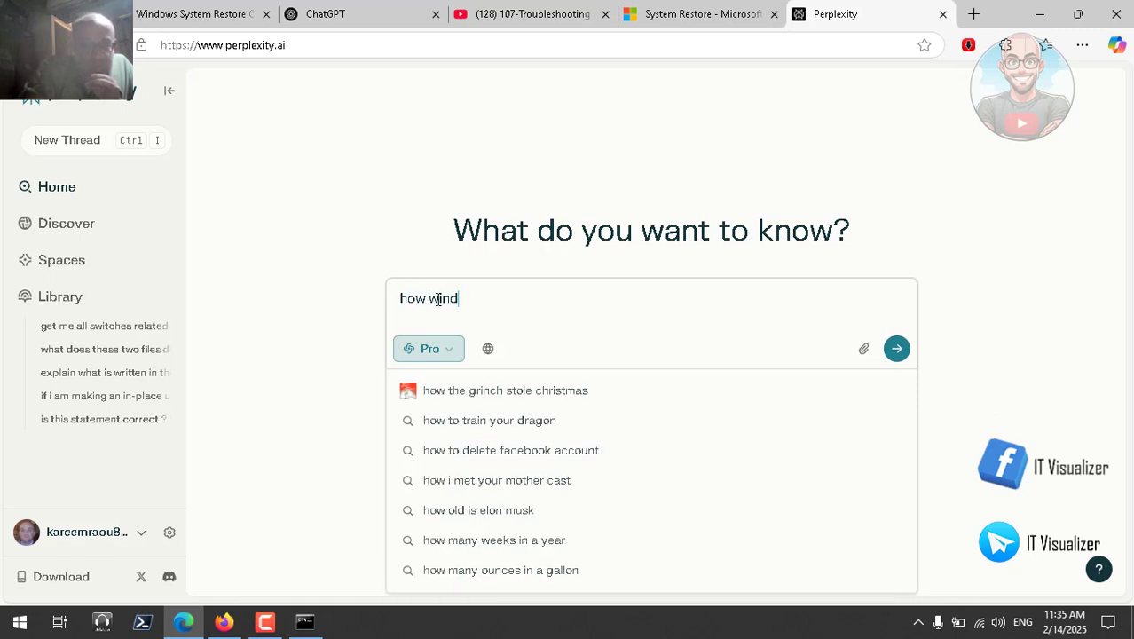
type("ows rese")
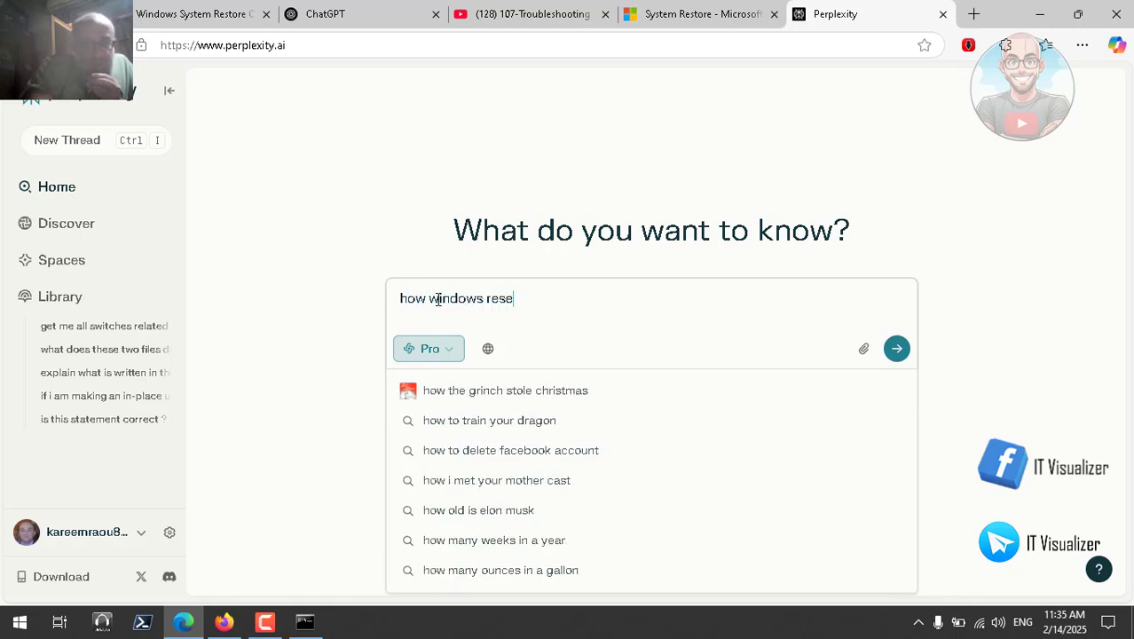
type("t wor")
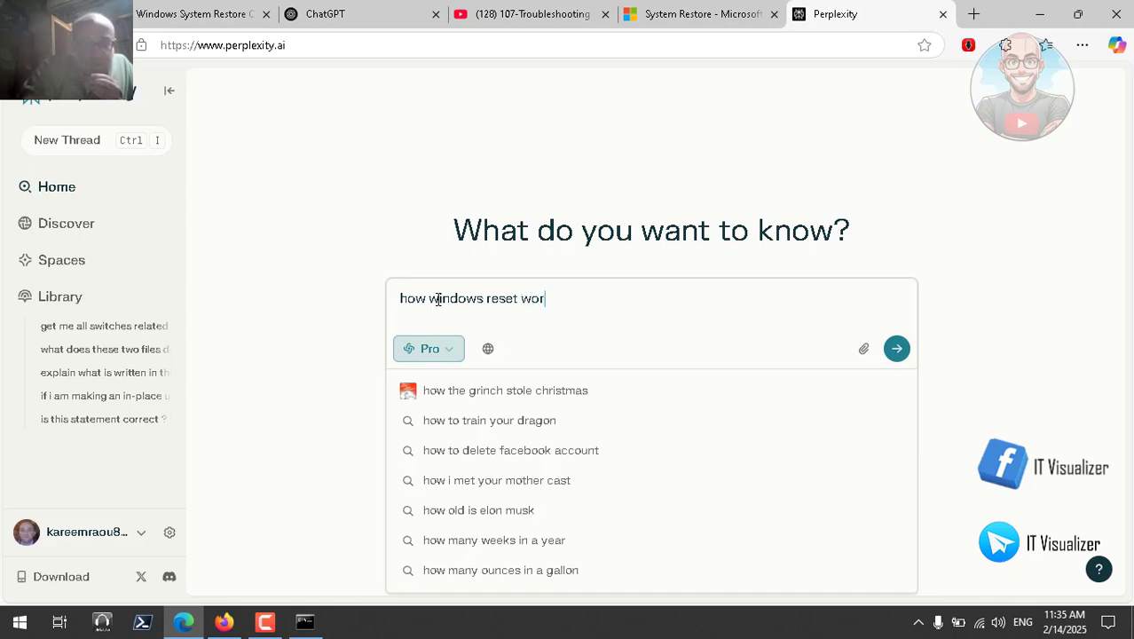
Submit the question "how windows reset work?" and read the answer through its reset steps
type("k?")
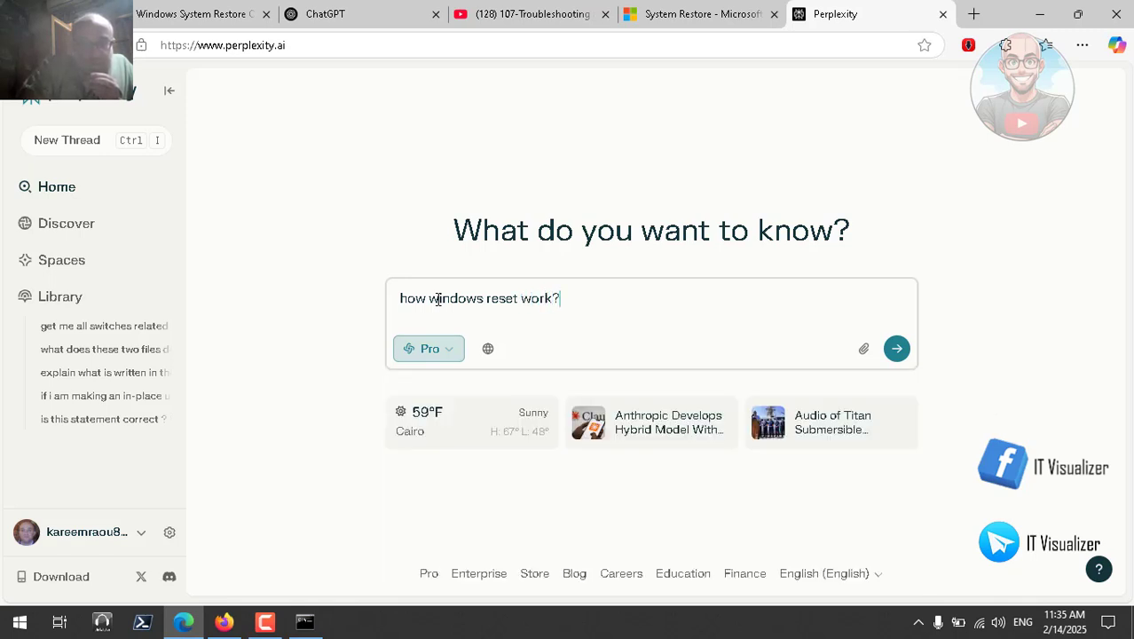
left_click(899, 350)
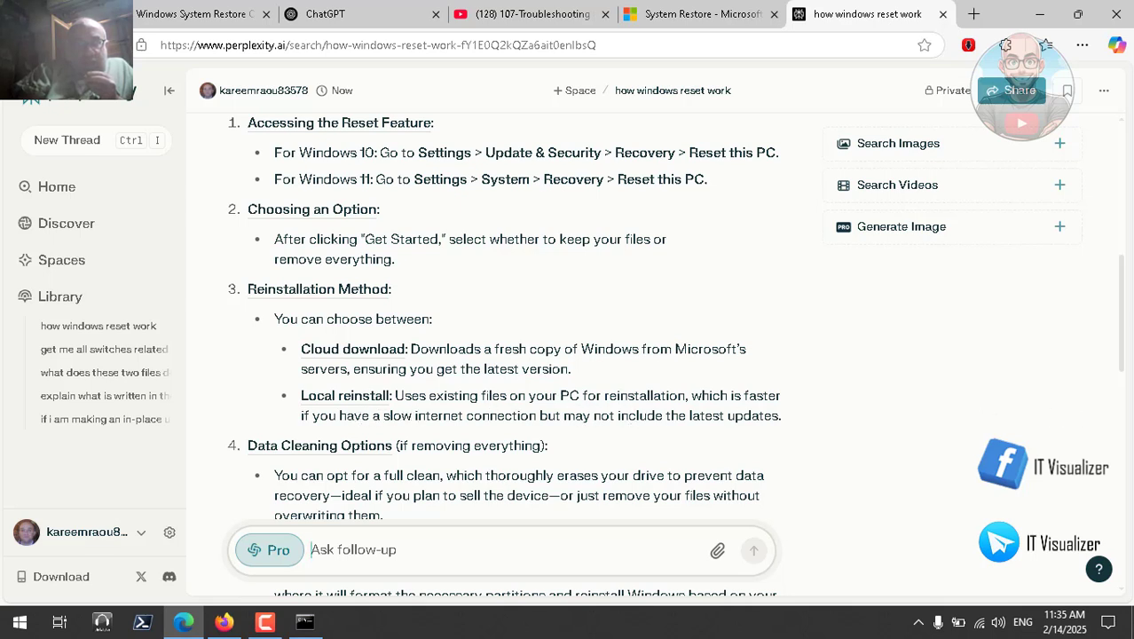
scroll(1125, 364, "down", 1)
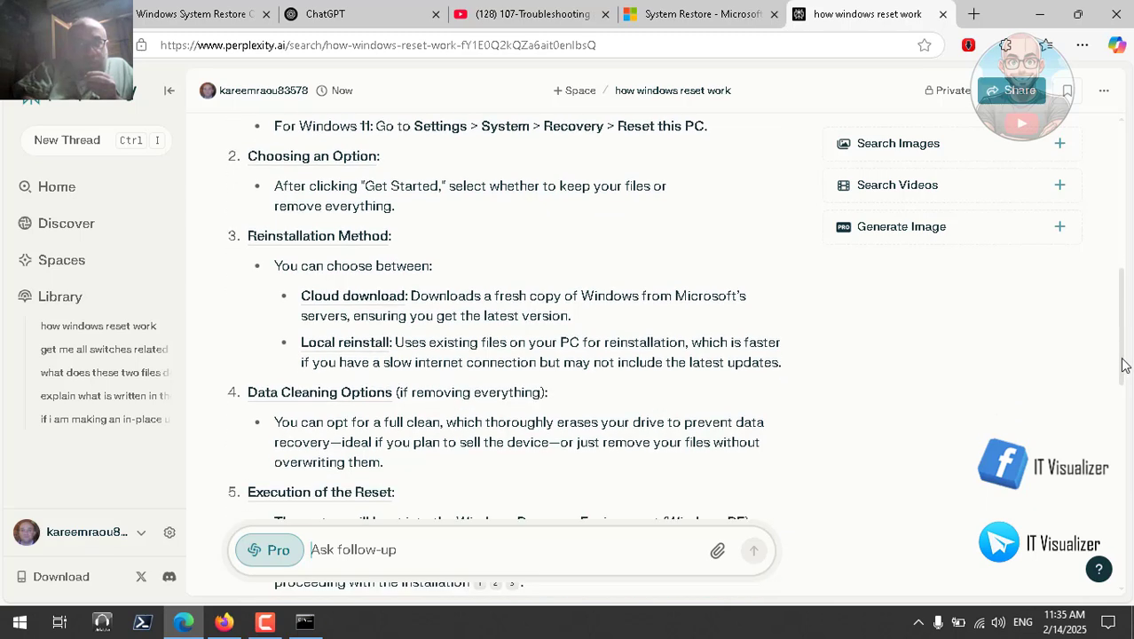
mouse_move(1125, 372)
left_mouse_down()
mouse_move(1123, 471)
mouse_move(1127, 372)
left_mouse_up()
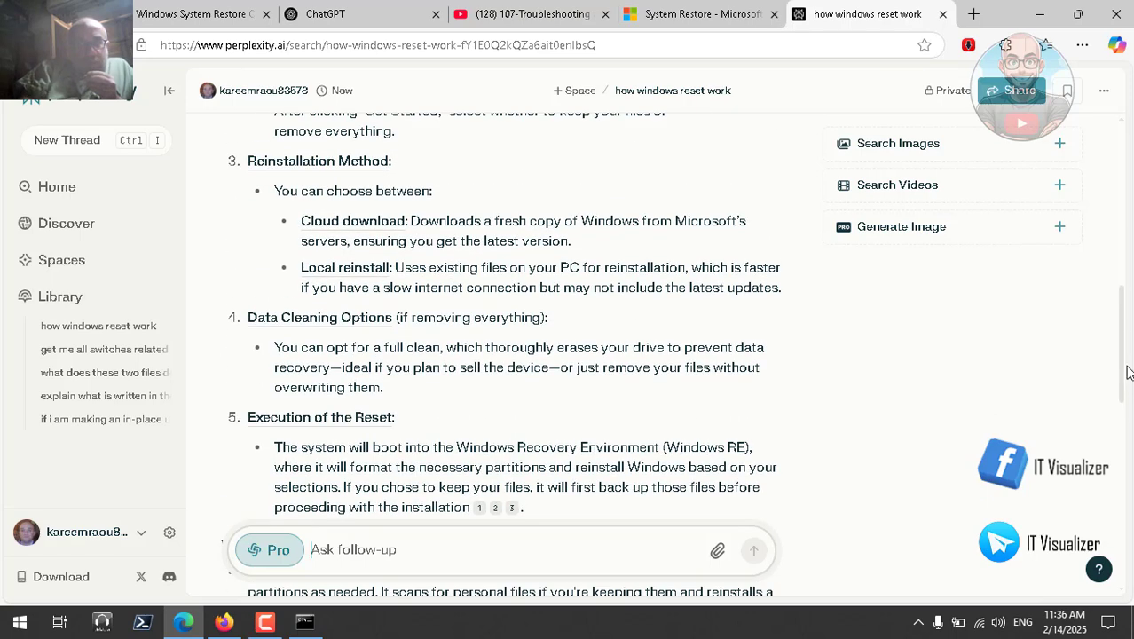
Request more detail on the Local reinstall option from the answer and read how it works
left_click(355, 268)
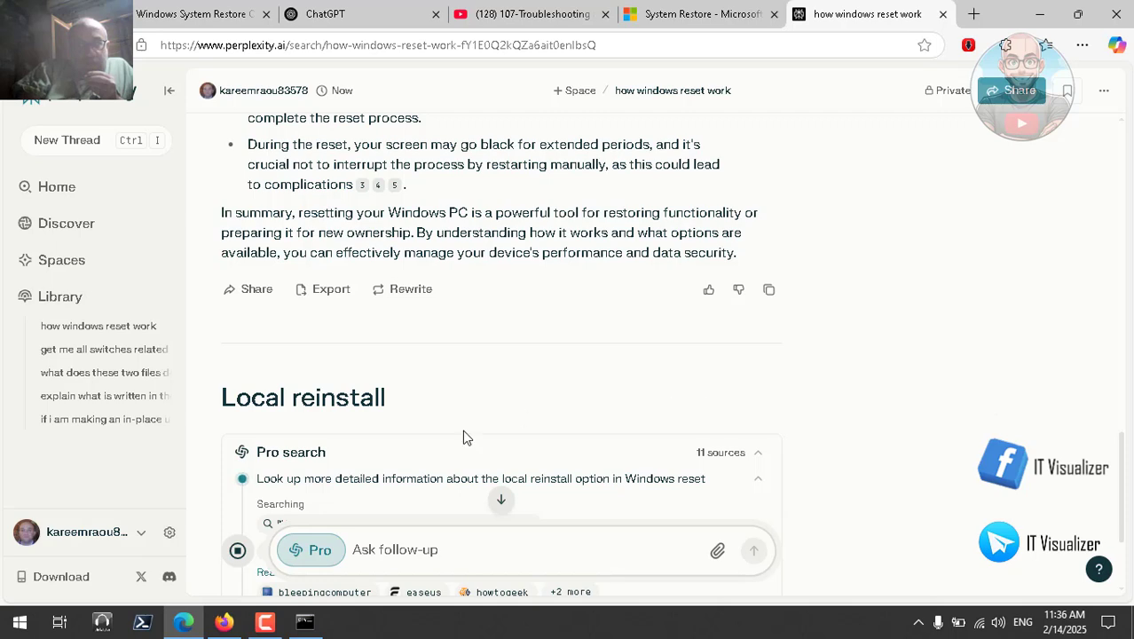
scroll(550, 426, "down", 2)
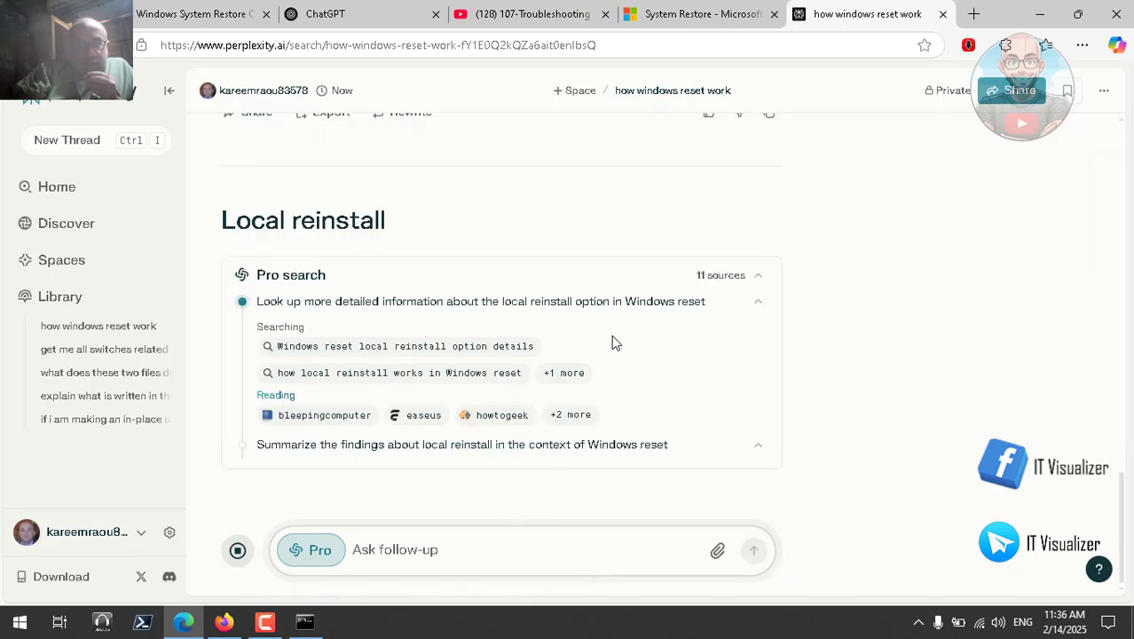
mouse_move(410, 414)
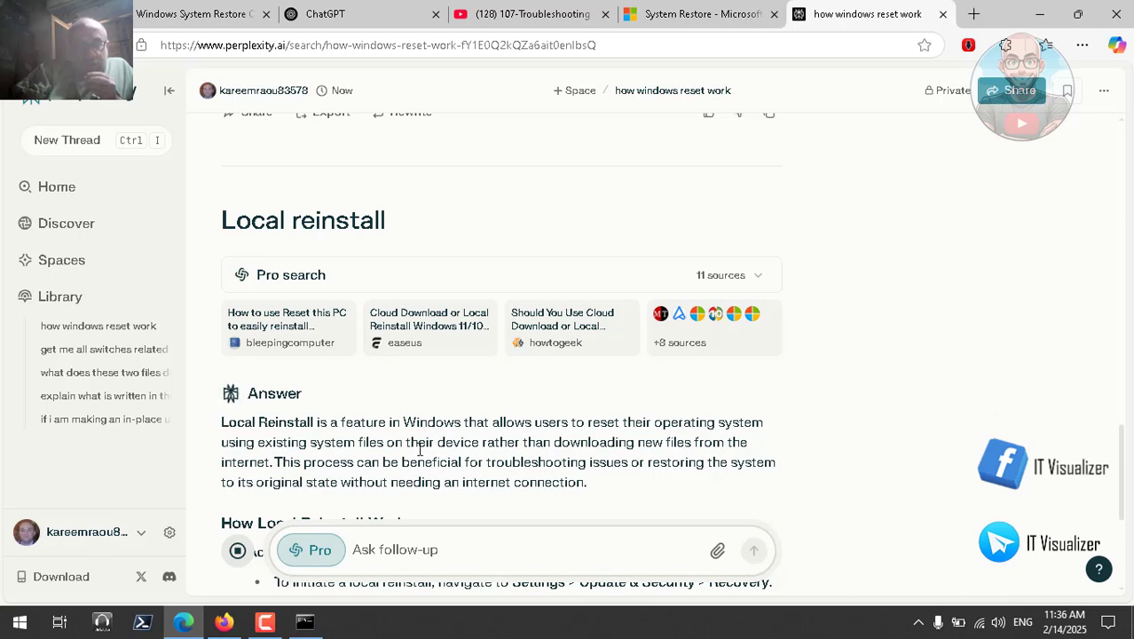
scroll(420, 449, "down", 1)
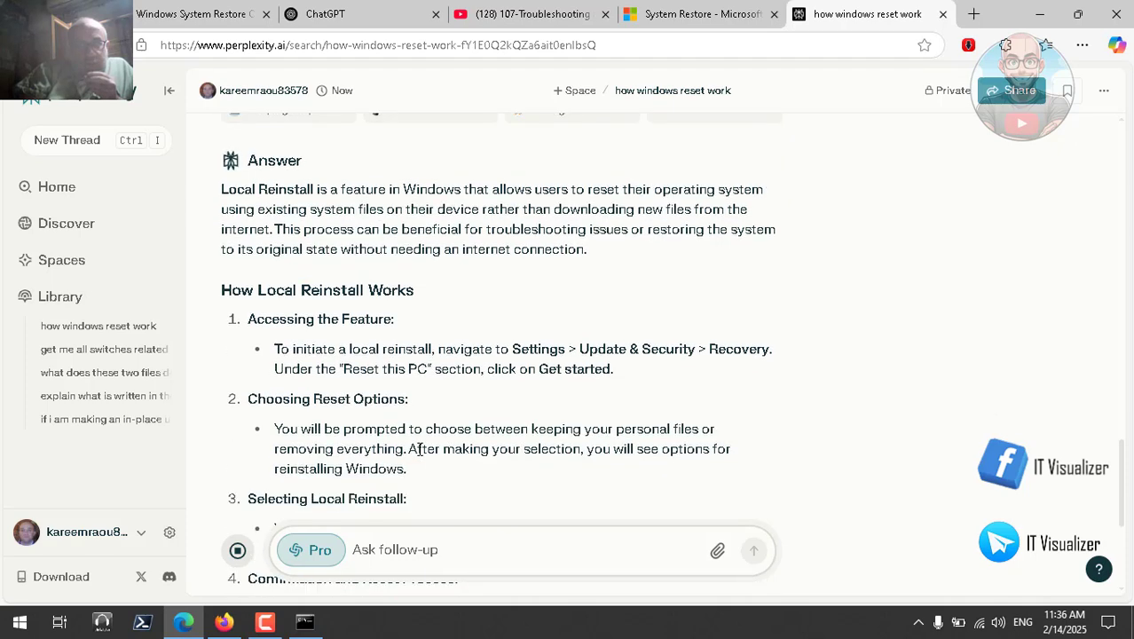
key("Down")
key("Down")
key("Down")
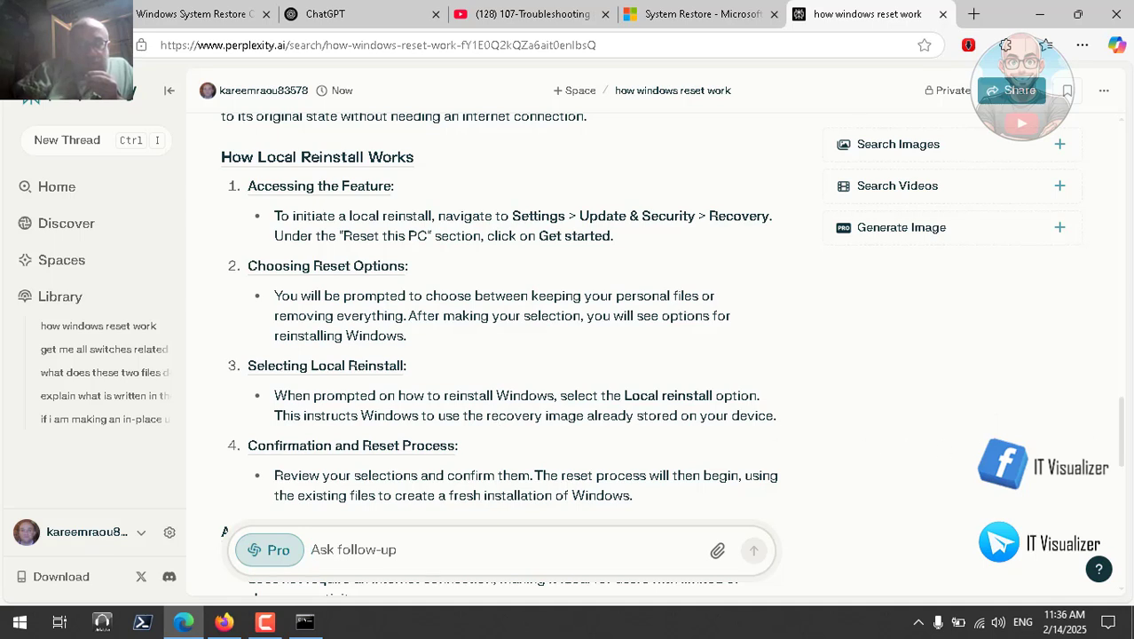
mouse_move(1123, 436)
left_mouse_down()
mouse_move(1123, 513)
mouse_move(1123, 455)
left_mouse_up()
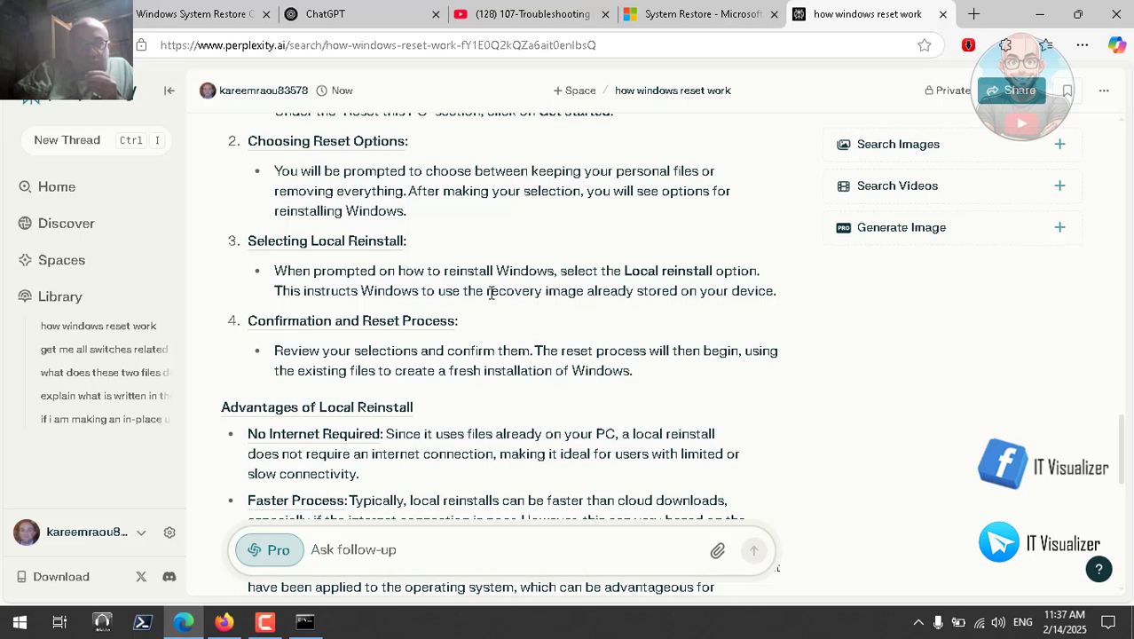
Copy the phrase "recovery image" from the Local Reinstall explanation and ask the follow-up "where is the recovery image location?"
left_click_drag(487, 294, 581, 295)
right_click(562, 295)
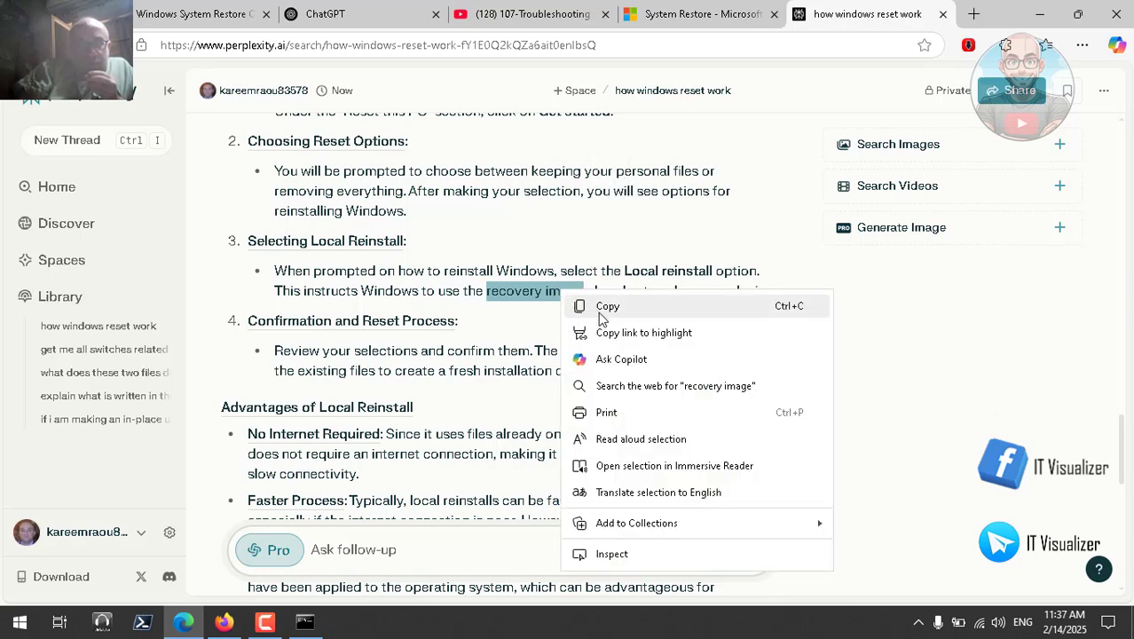
left_click(591, 308)
left_click(361, 556)
type("w")
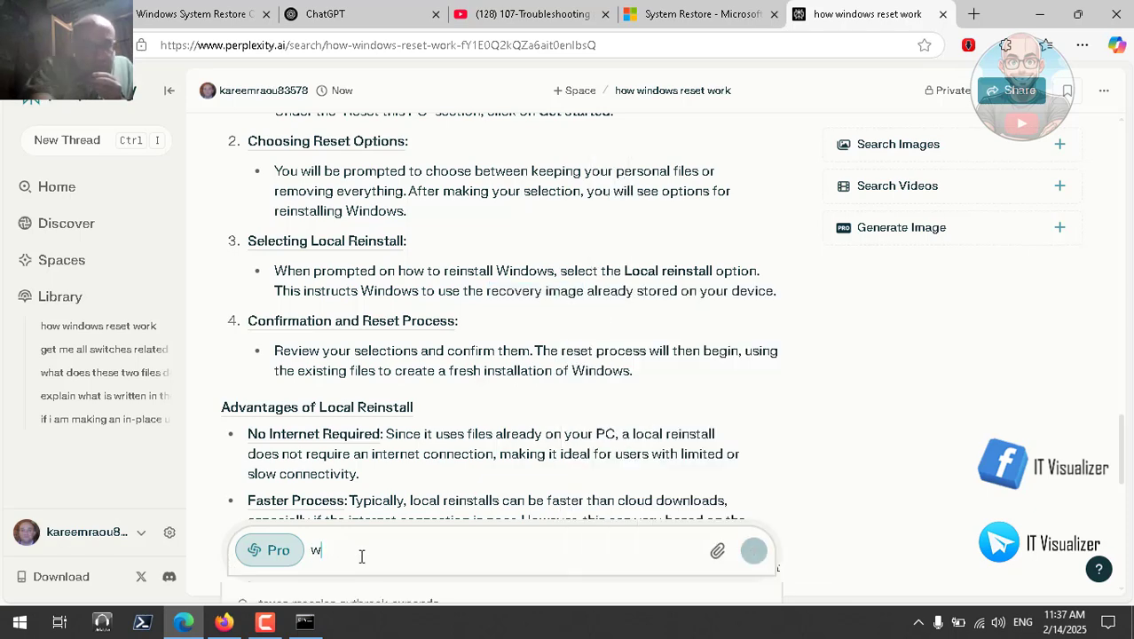
type("here i")
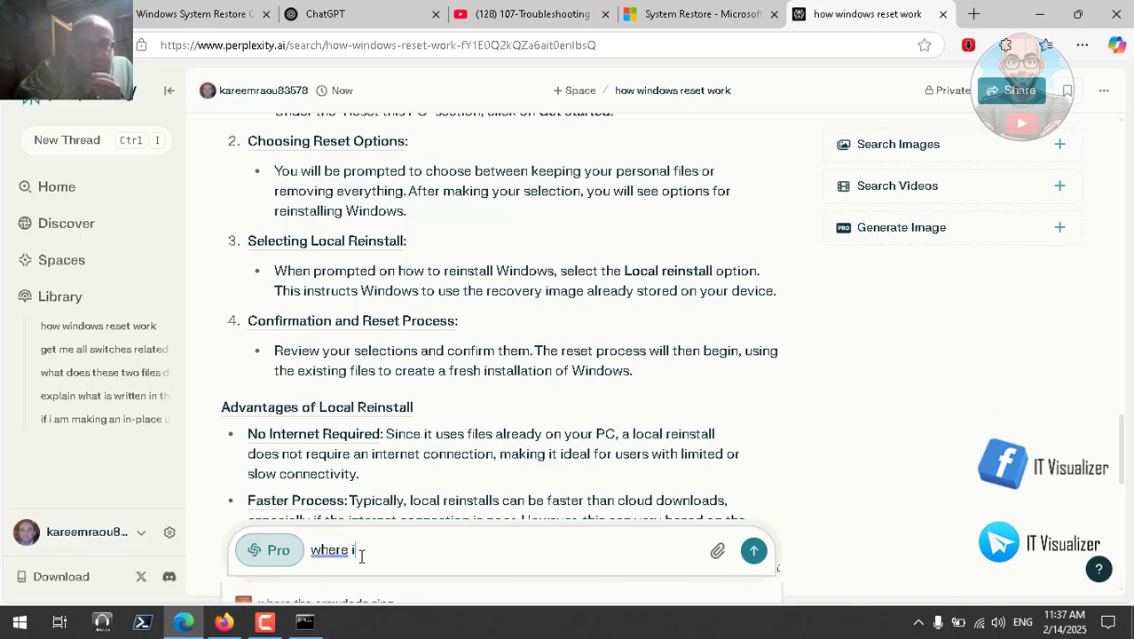
type("s the")
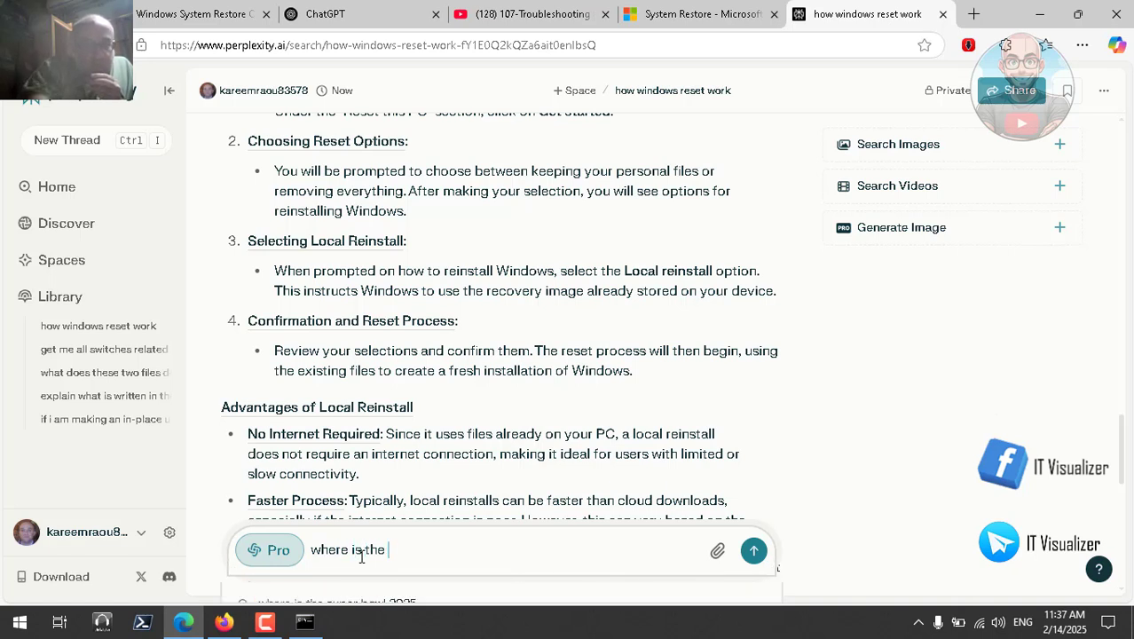
type(" recovery")
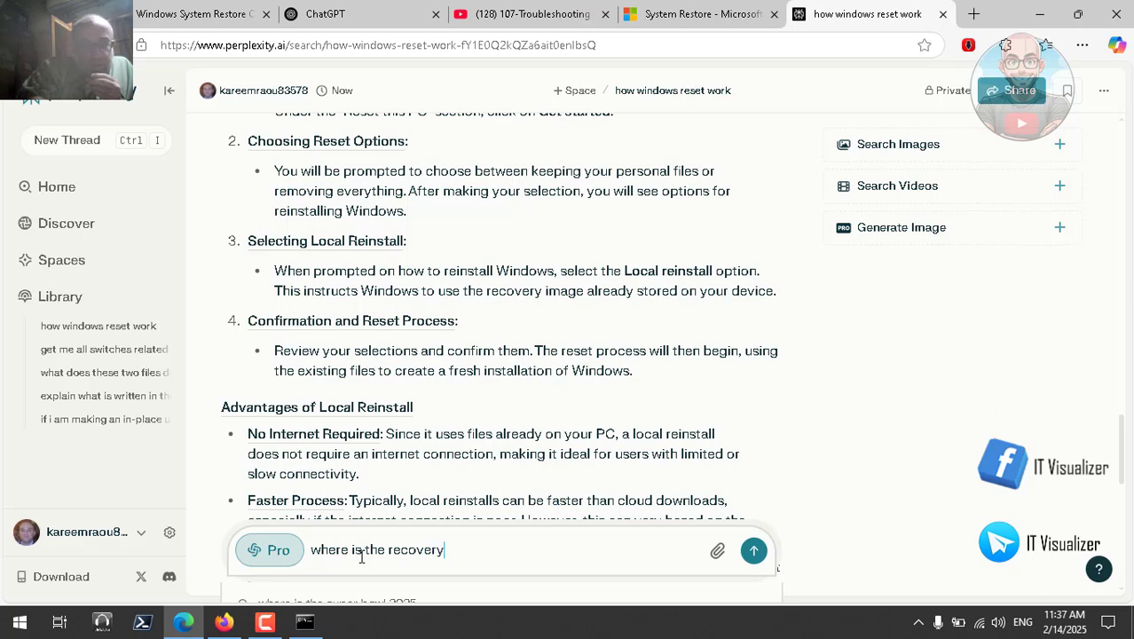
type(" image location")
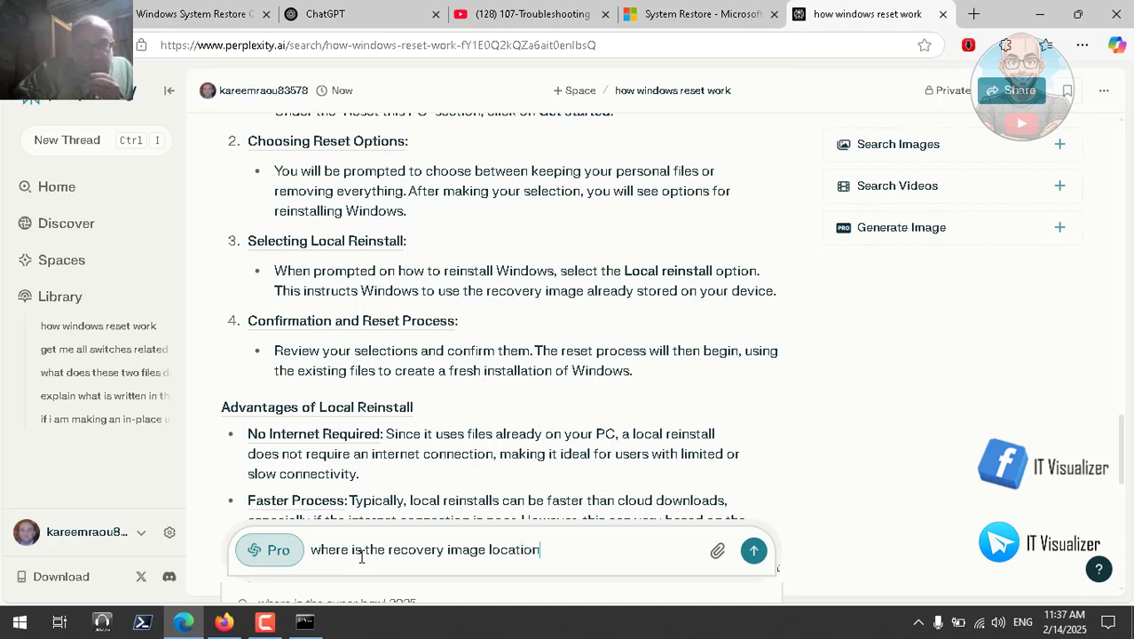
type("?")
key("Return")
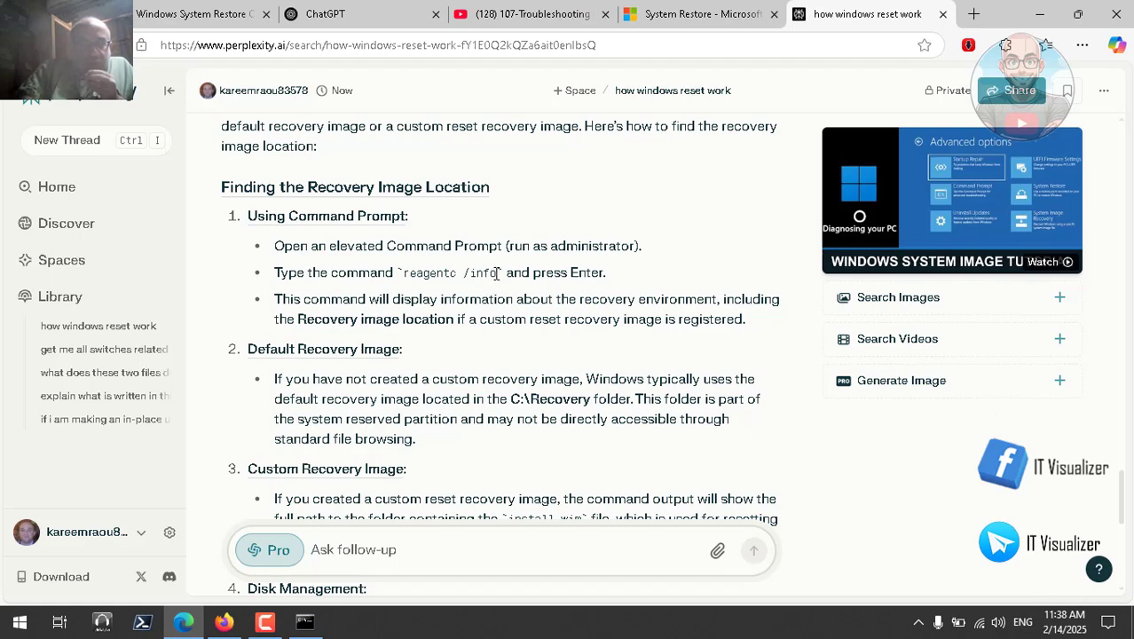
Copy the command reagentc /info from the Command Prompt instructions in the answer
left_click_drag(497, 273, 404, 275)
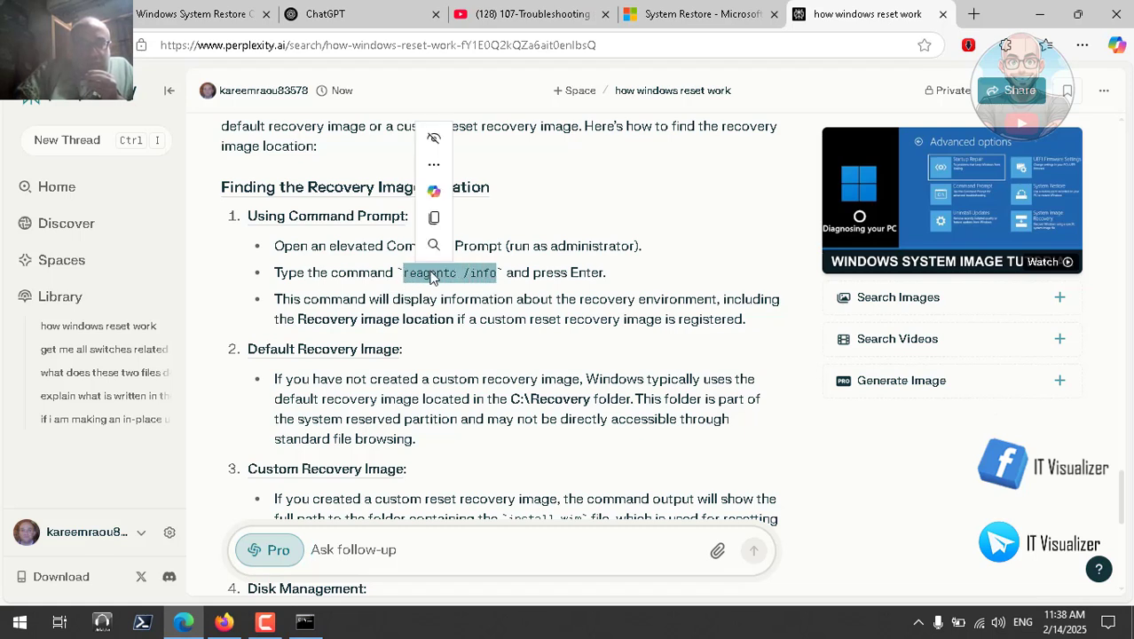
left_click(421, 277)
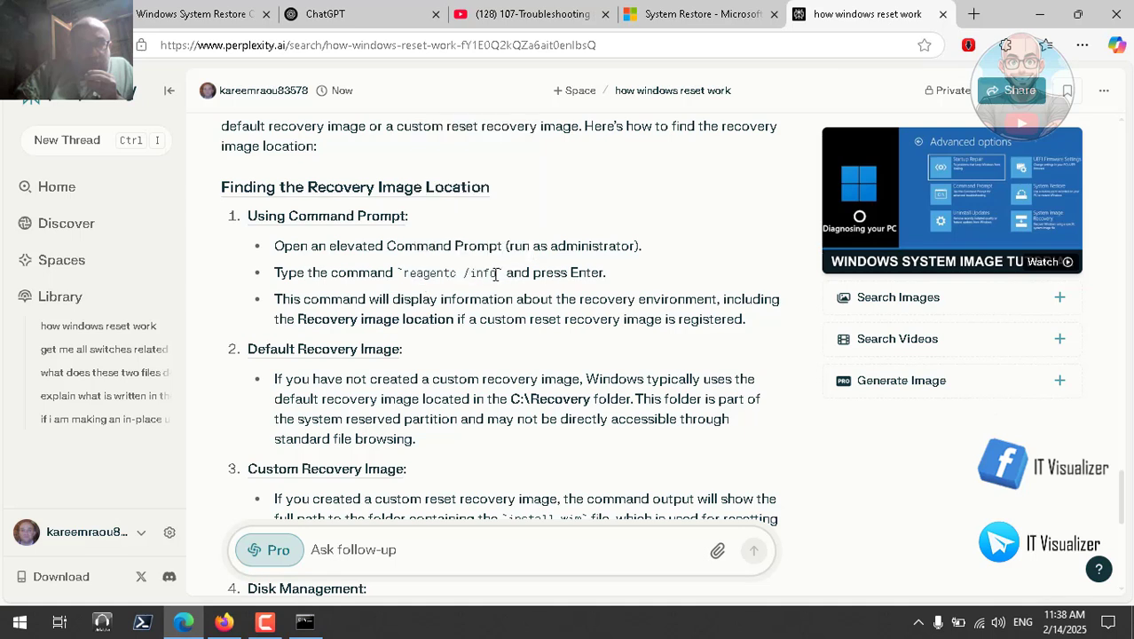
left_click_drag(497, 274, 407, 278)
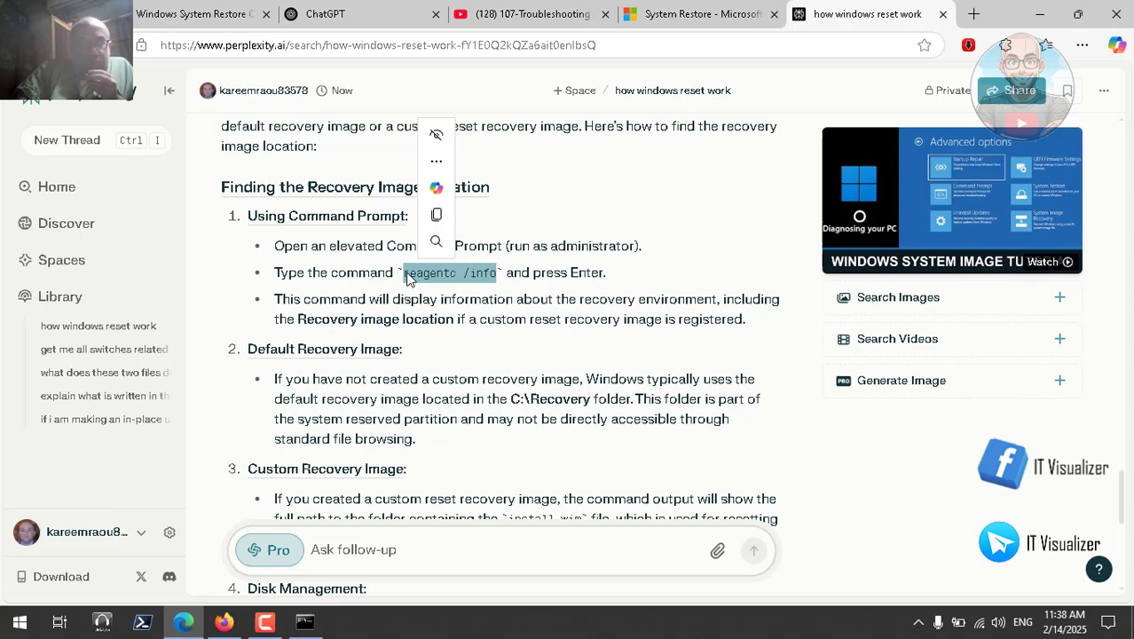
left_click(436, 215)
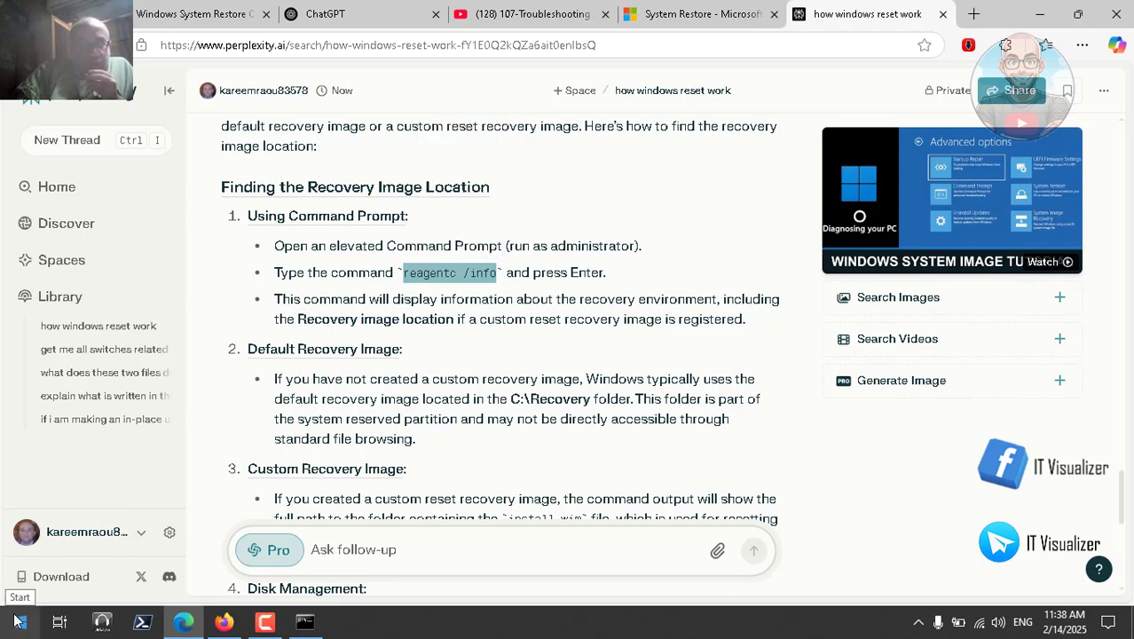
Try to run the copied reagentc /info command in the already open Command Prompt, and close that window
left_click(305, 623)
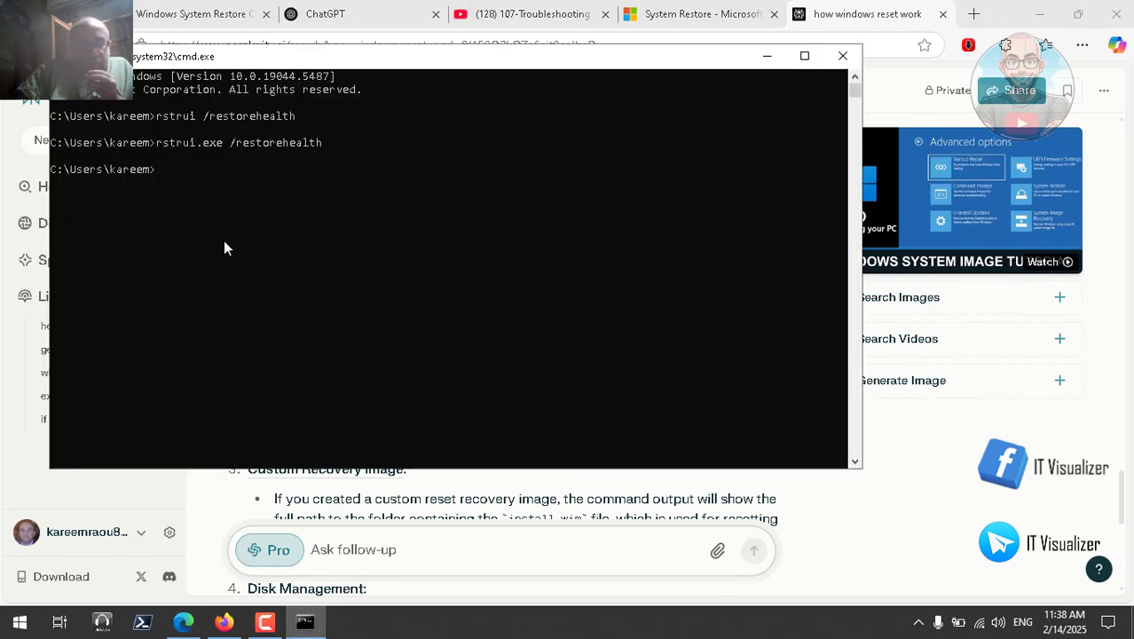
right_click(162, 163)
key("Return")
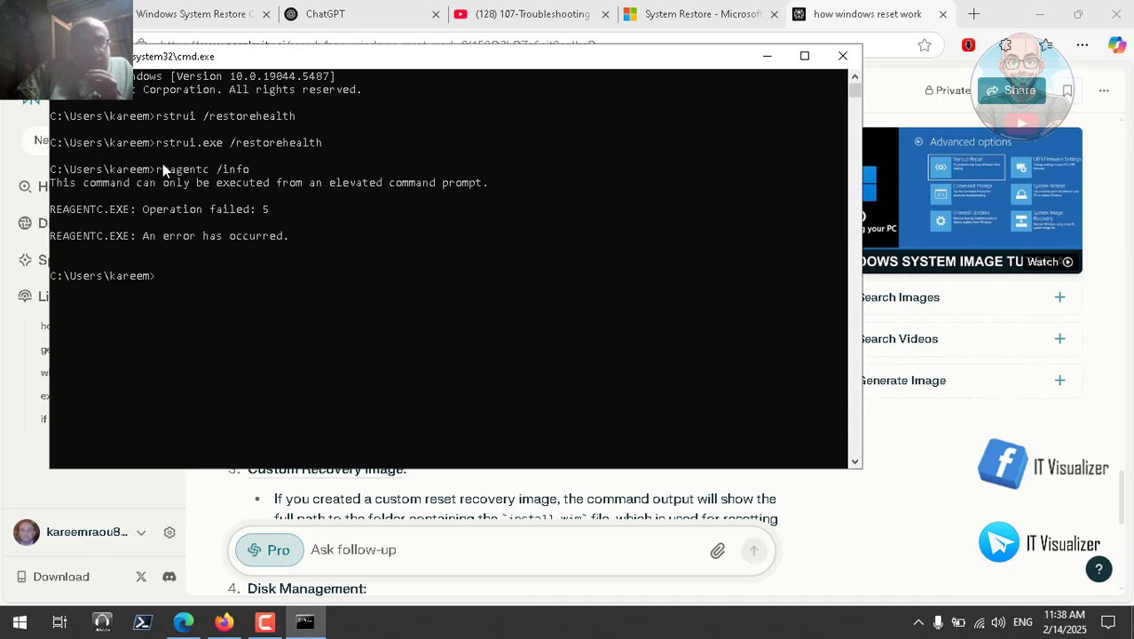
left_click(842, 56)
left_click(21, 623)
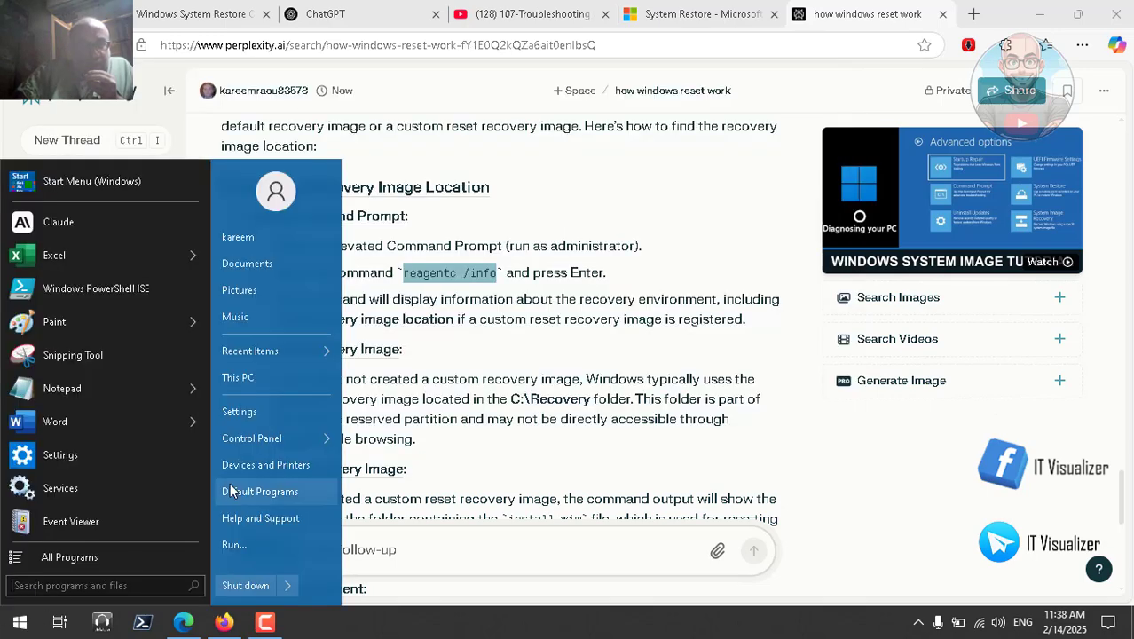
left_click(247, 546)
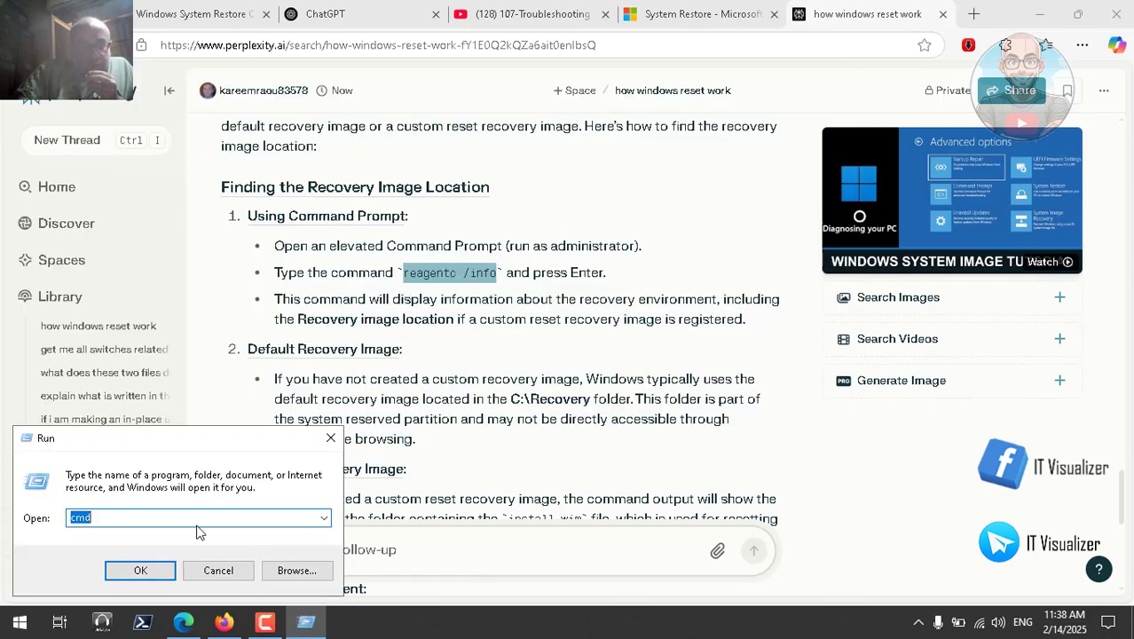
key("BackSpace")
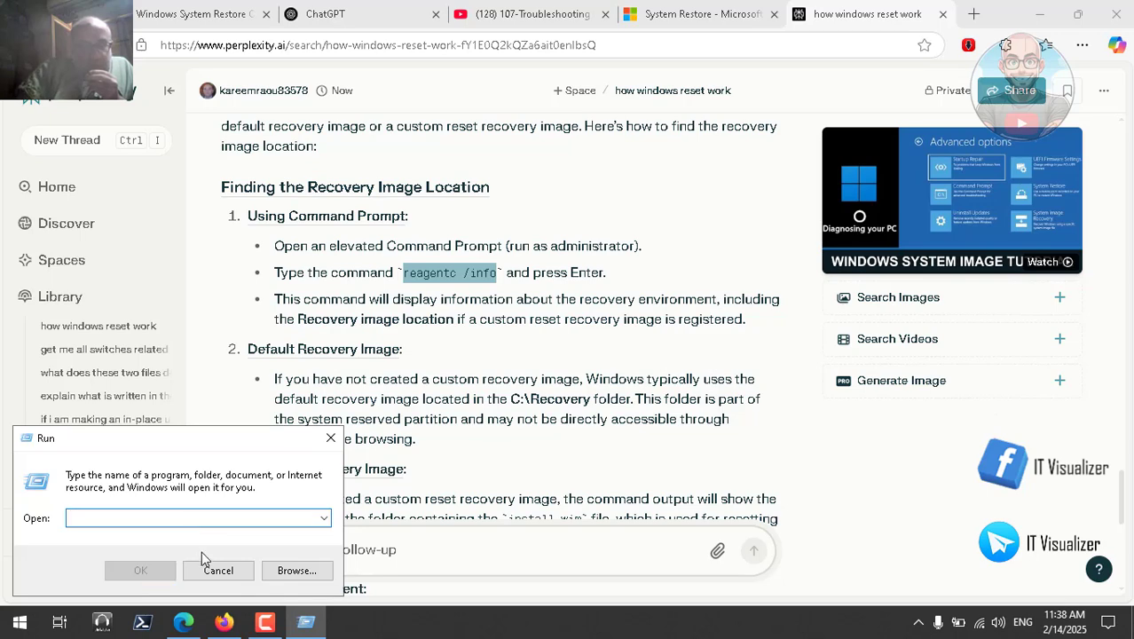
left_click(213, 570)
Find cmd.exe by searching for cmd, open it as administrator, and run reagentc /info
left_click(3, 627)
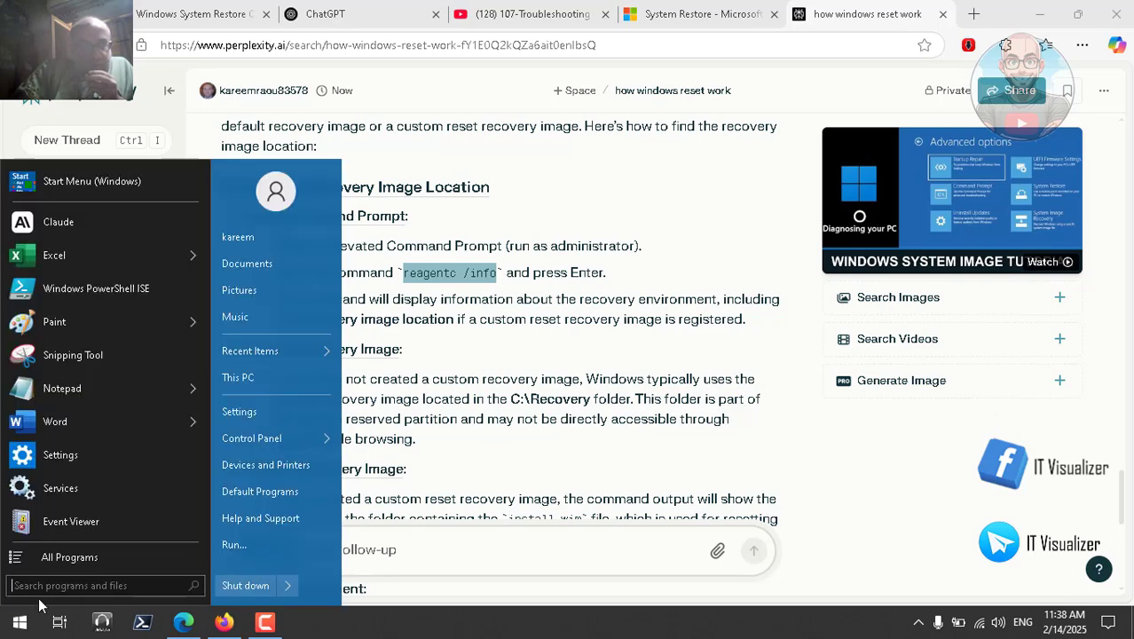
type("cmd")
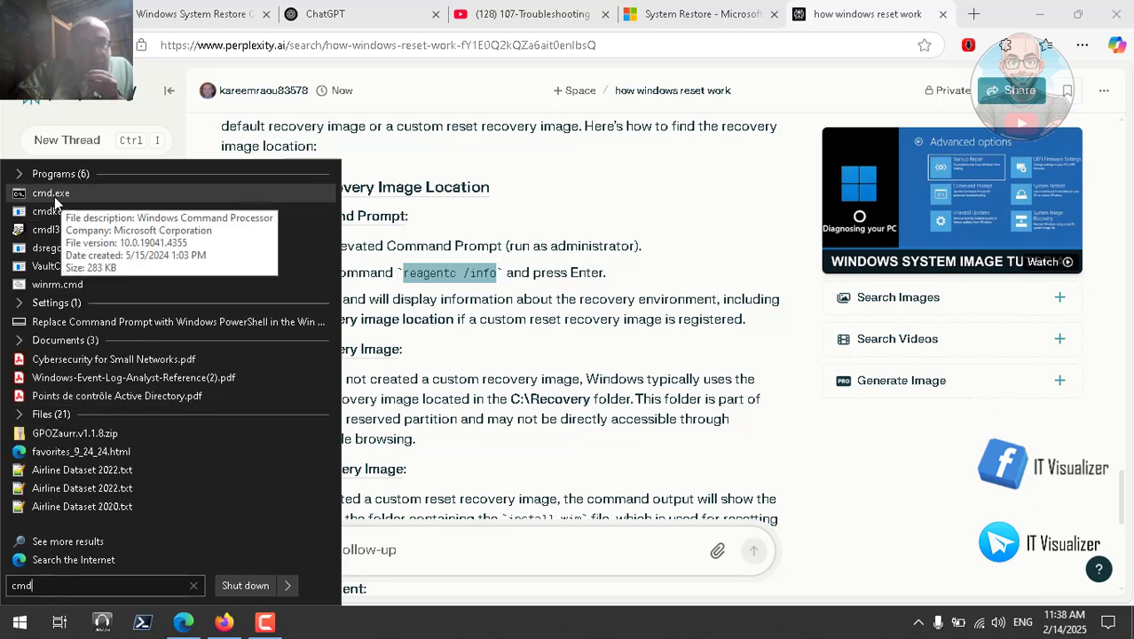
right_click(55, 196)
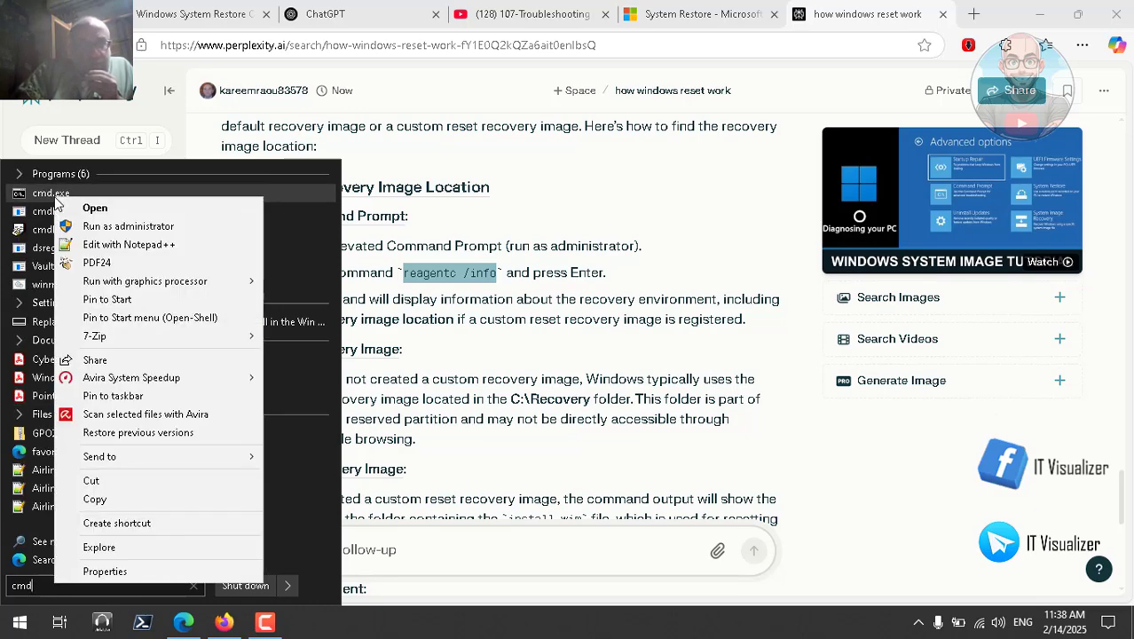
left_click(90, 228)
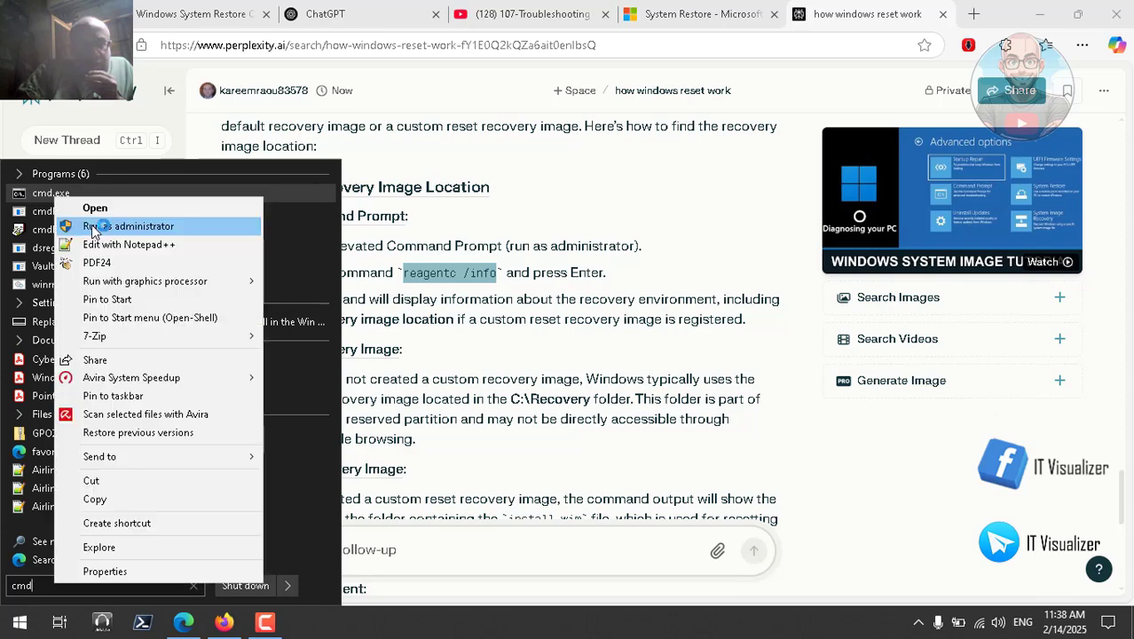
type("reagentc /info")
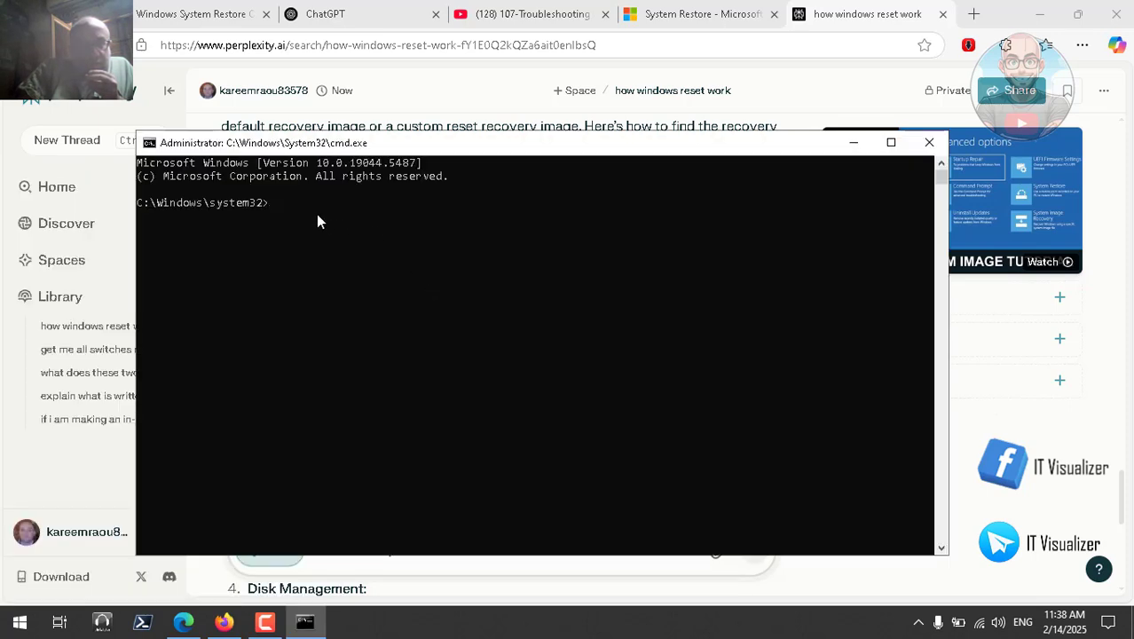
key("Return")
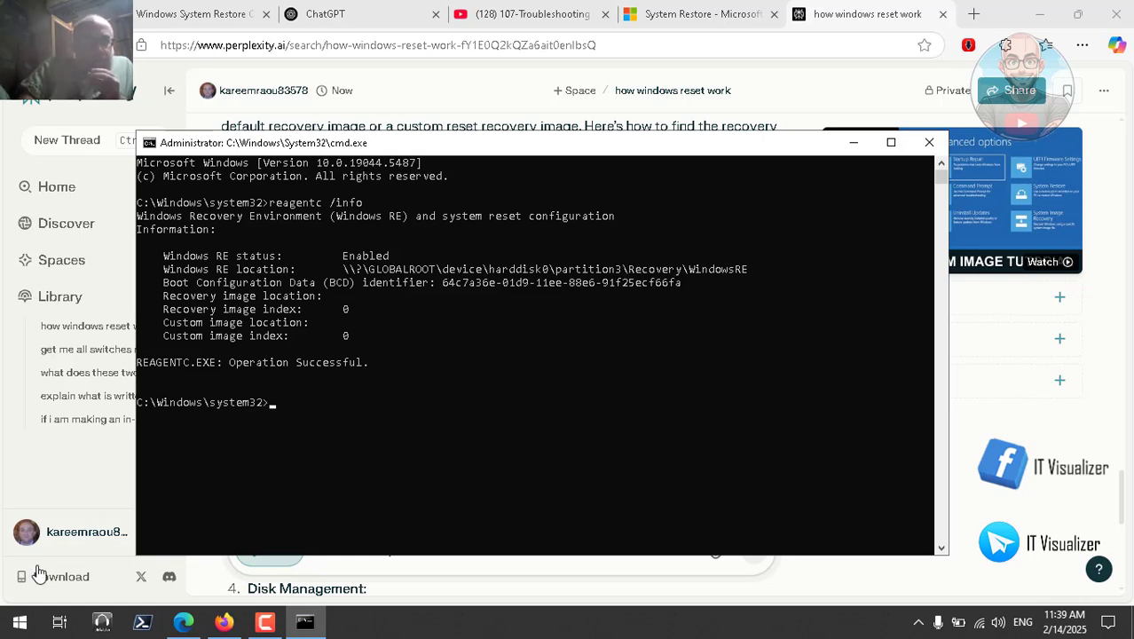
Open Disk Management to check the disk partitions, and minimize it to return to the Command Prompt output
right_click(16, 628)
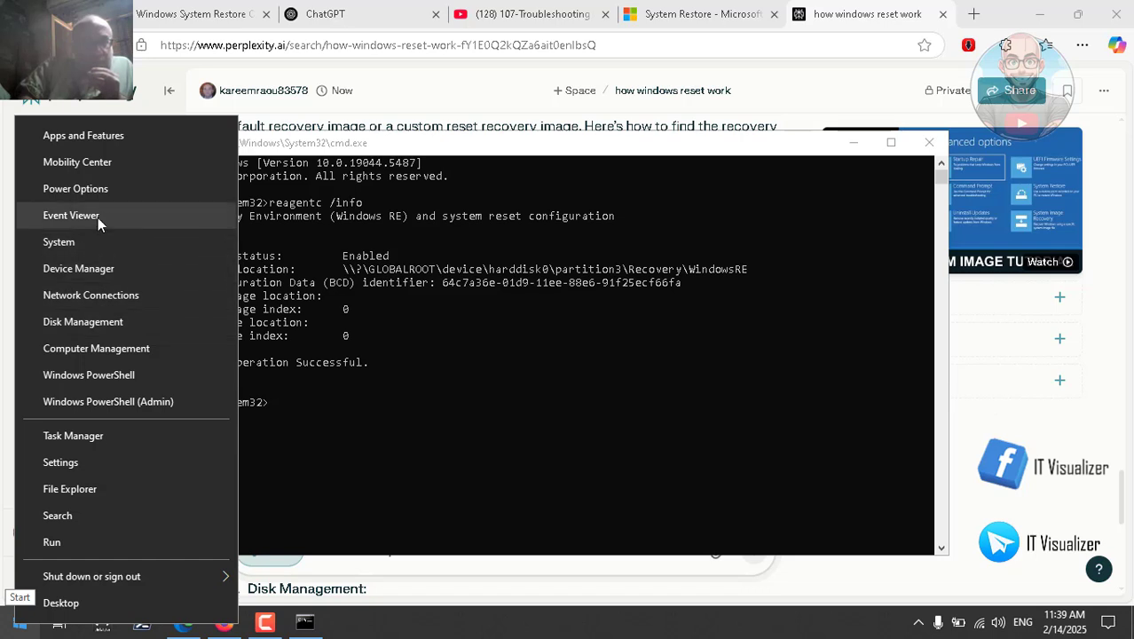
left_click(103, 330)
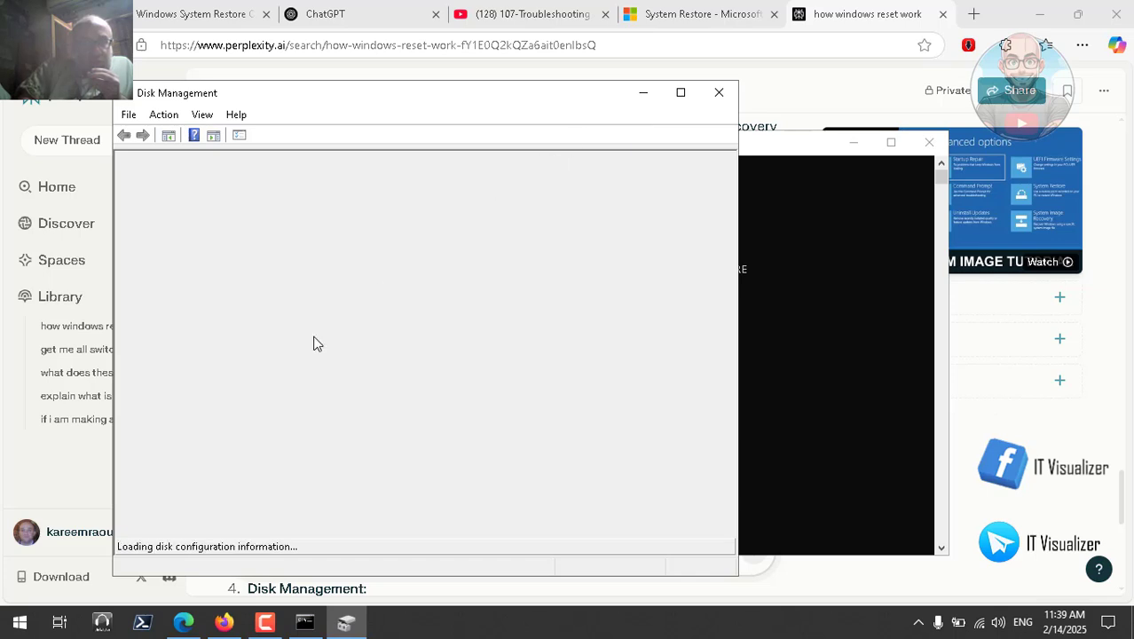
left_click(643, 93)
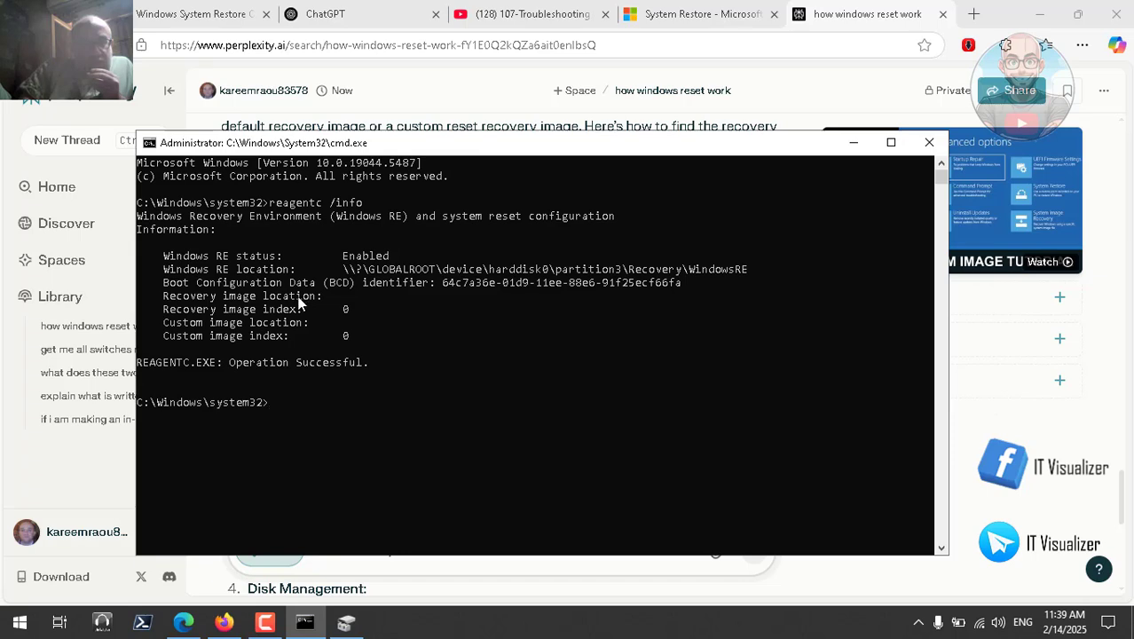
Check the Recovery Partition on Disk 0 in Disk Management, and close both Disk Management and the Command Prompt
left_click(346, 621)
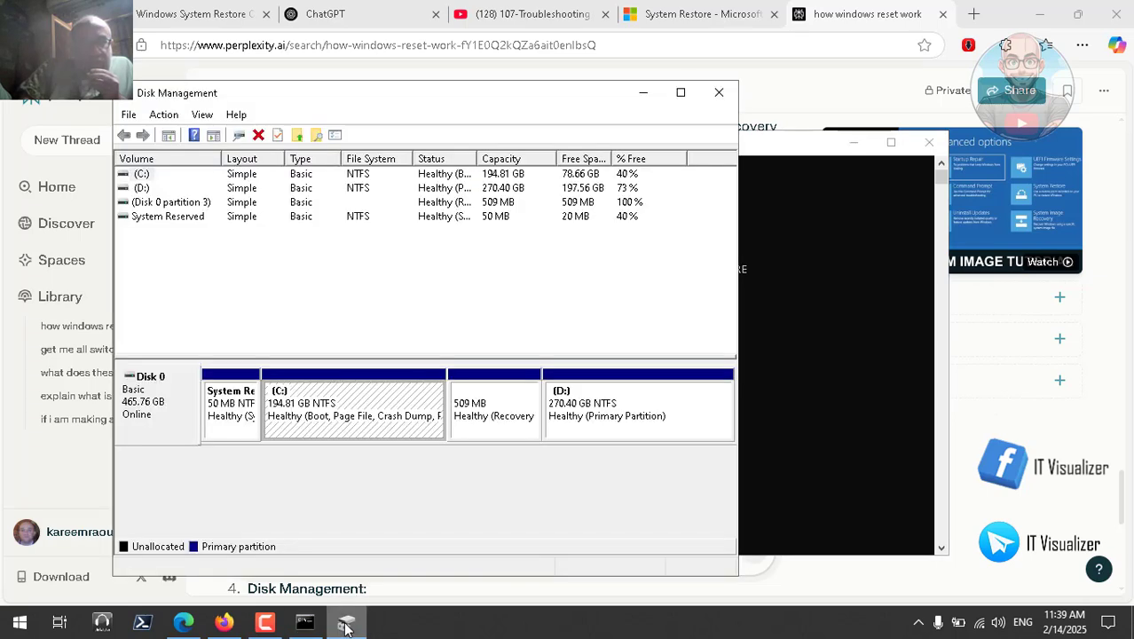
left_click(508, 413)
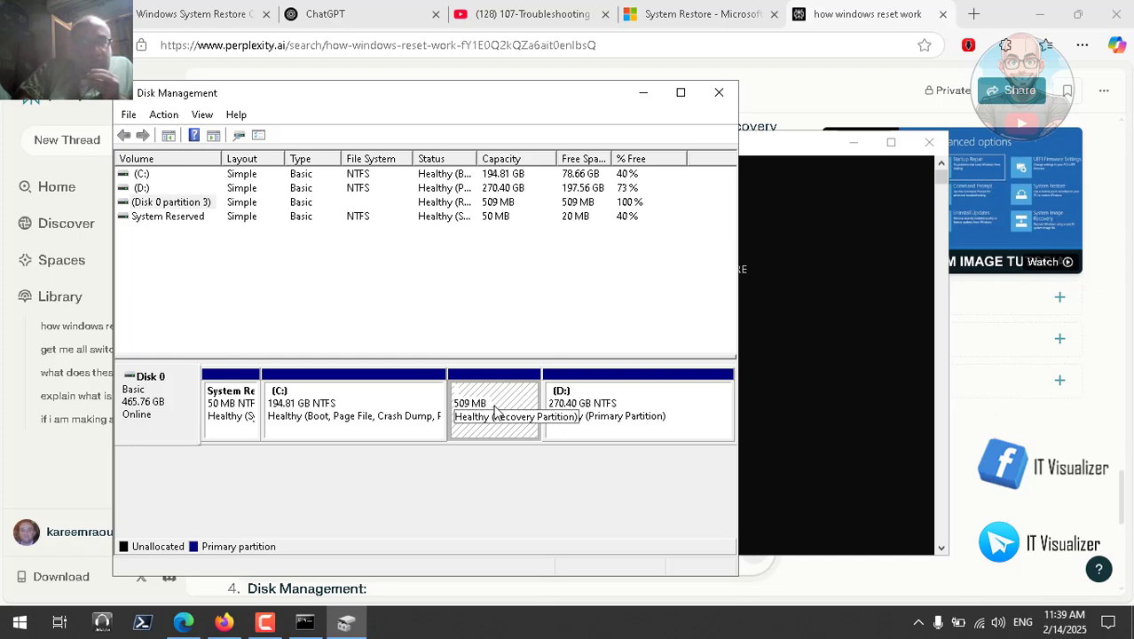
left_click(718, 93)
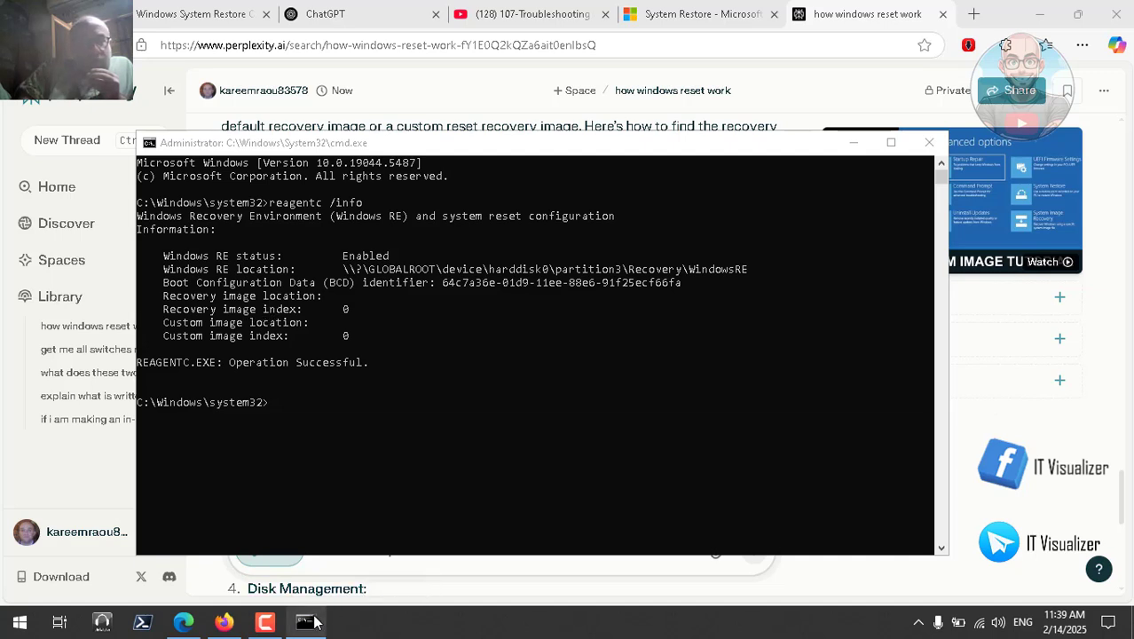
left_click(930, 143)
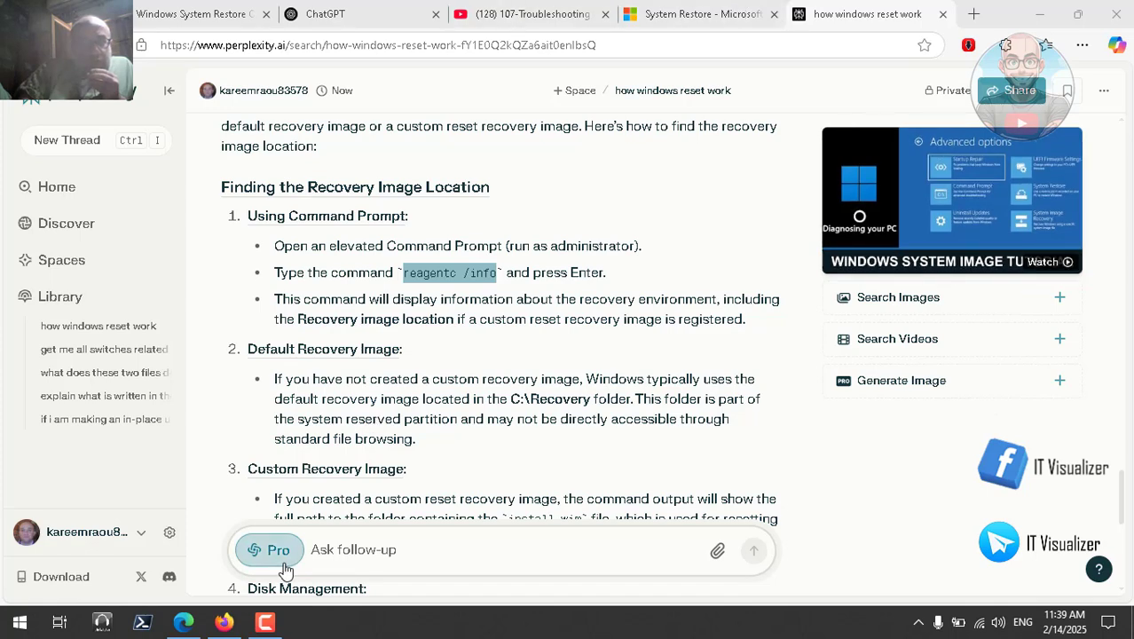
Switch to the Claude chat in Firefox and remove the stray "or" before "reset windows" in the draft question
left_click(224, 622)
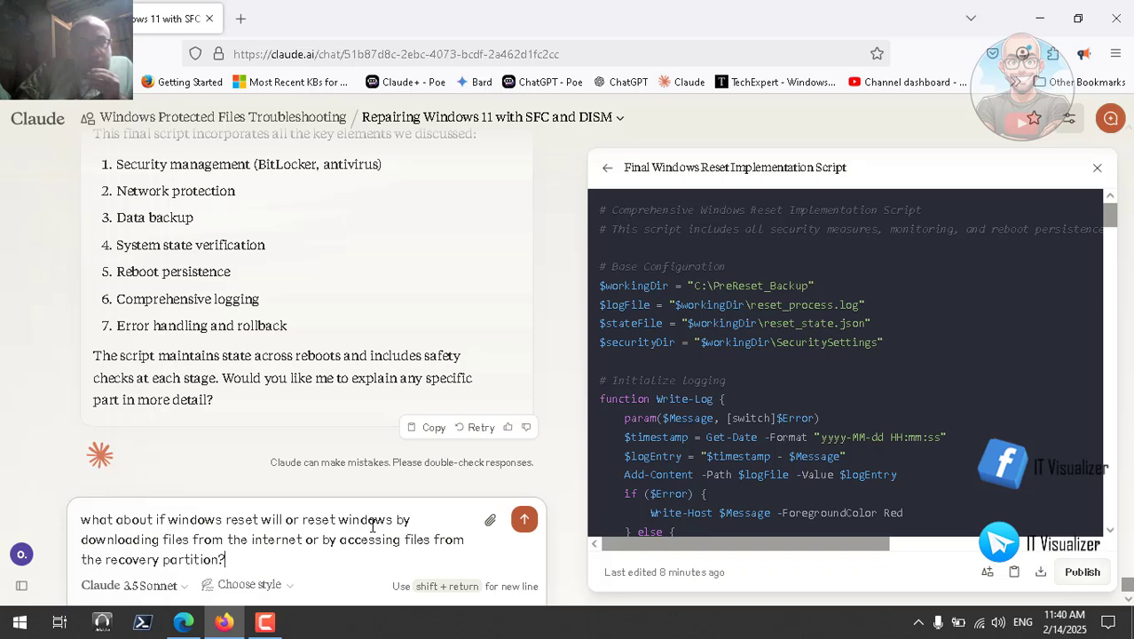
left_click(304, 519)
key("BackSpace")
key("BackSpace")
key("BackSpace")
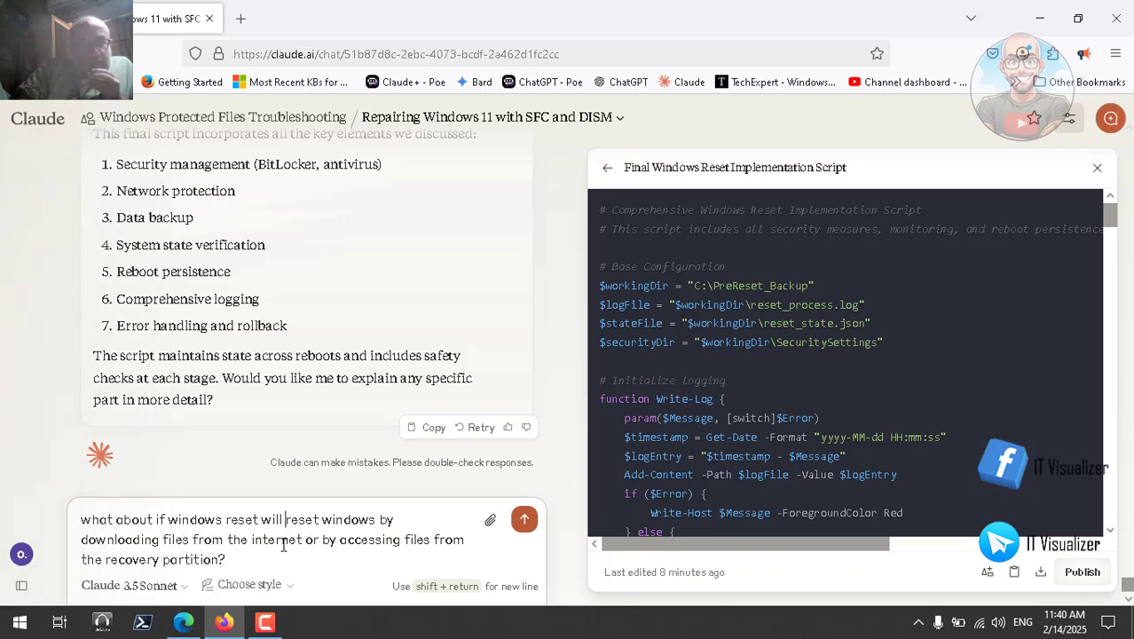
Delete the ending "accessing files from the recovery partition?" from the draft question, keeping the text up to "or by"
left_click(251, 560)
key("BackSpace")
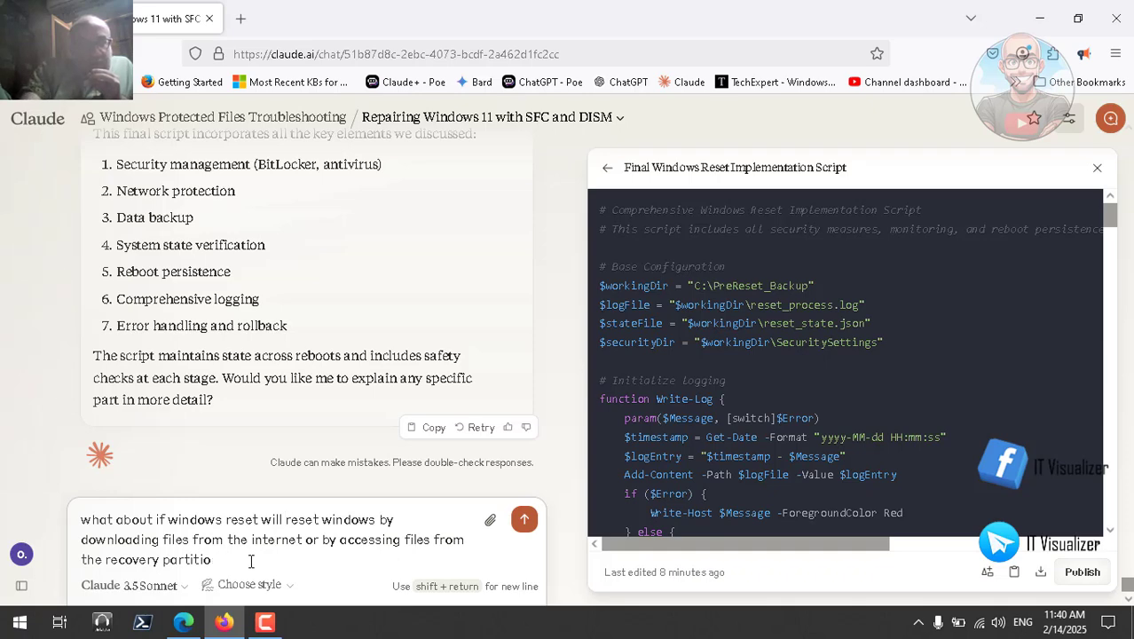
key("BackSpace")
key("BackSpace")
key("BackSpace")
key("BackSpace")
key("BackSpace")
key("BackSpace")
key("BackSpace")
key("BackSpace")
key("BackSpace")
key("BackSpace")
key("BackSpace")
key("BackSpace")
key("BackSpace")
key("BackSpace")
key("BackSpace")
key("BackSpace")
key("BackSpace")
key("BackSpace")
key("BackSpace")
key("BackSpace")
key("BackSpace")
key("BackSpace")
key("BackSpace")
key("BackSpace")
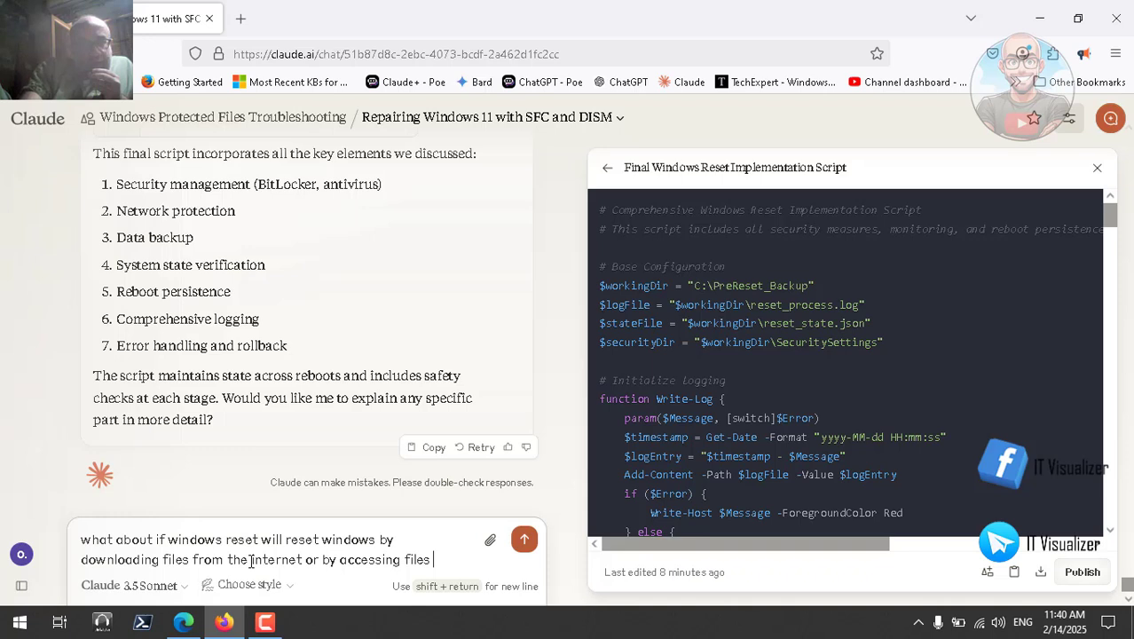
key("BackSpace")
key("BackSpace")
key("BackSpace")
key("BackSpace")
key("BackSpace")
key("BackSpace")
key("BackSpace")
key("BackSpace")
key("BackSpace")
key("BackSpace")
key("BackSpace")
key("BackSpace")
key("BackSpace")
key("BackSpace")
key("BackSpace")
key("BackSpace")
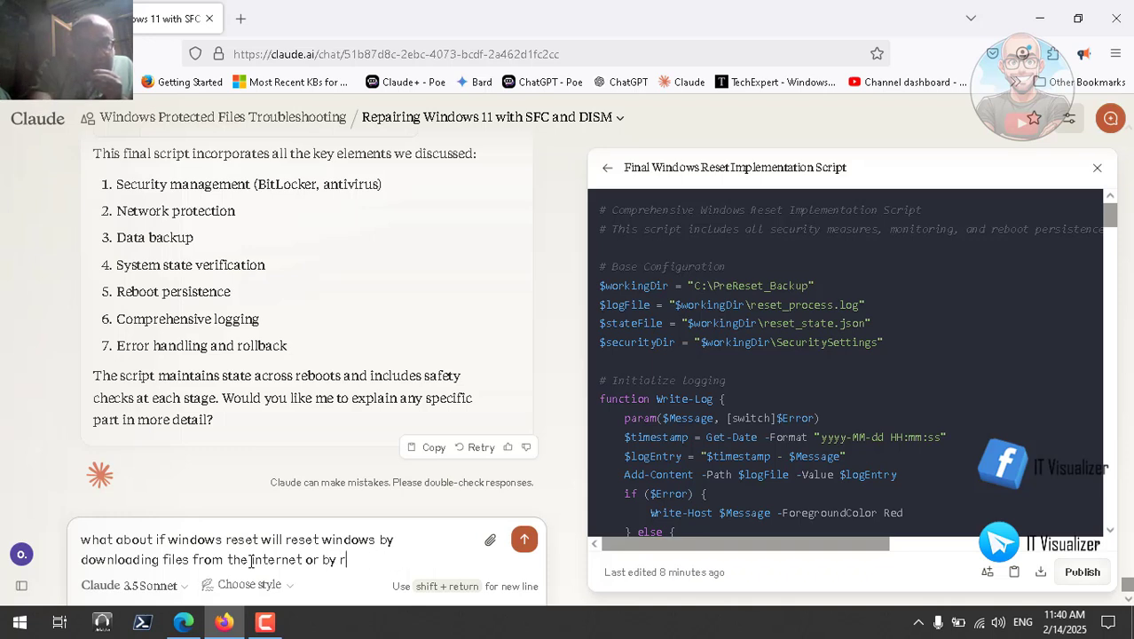
Continue the draft after "or by" with "reseting by applying or restoring recovery image"
type("reseting ")
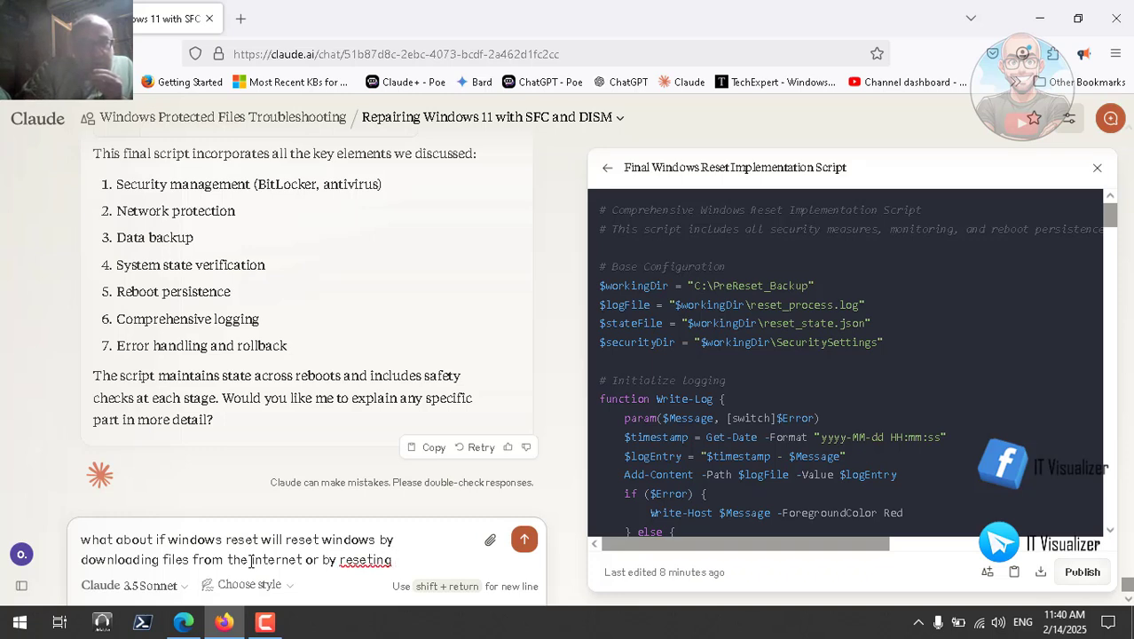
type("by o")
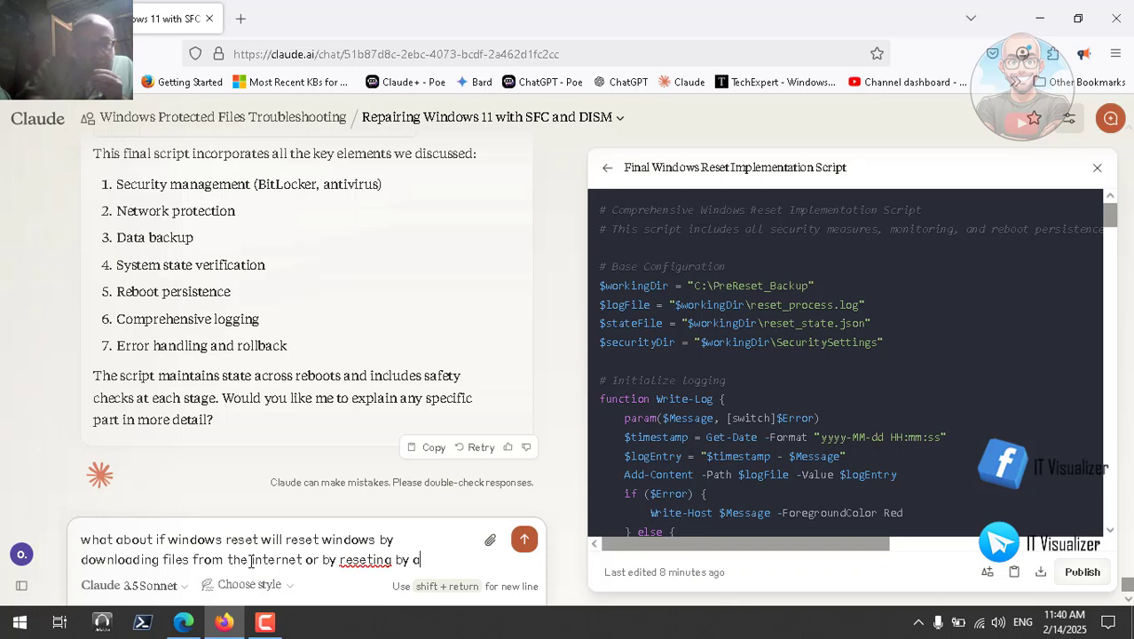
key("BackSpace")
type("applying")
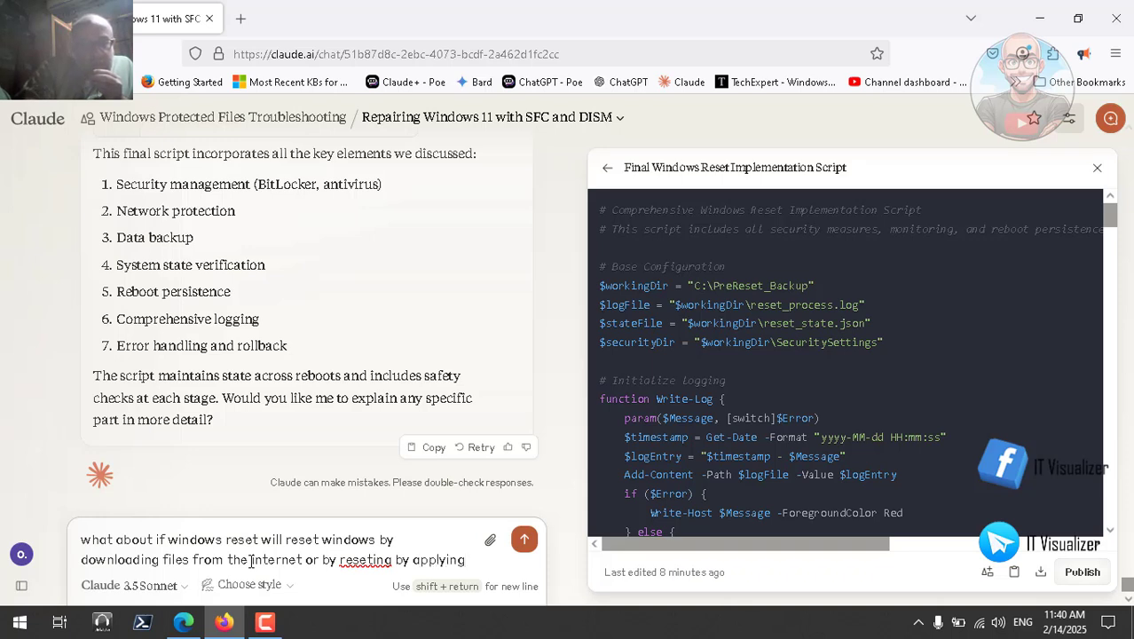
type(" or res")
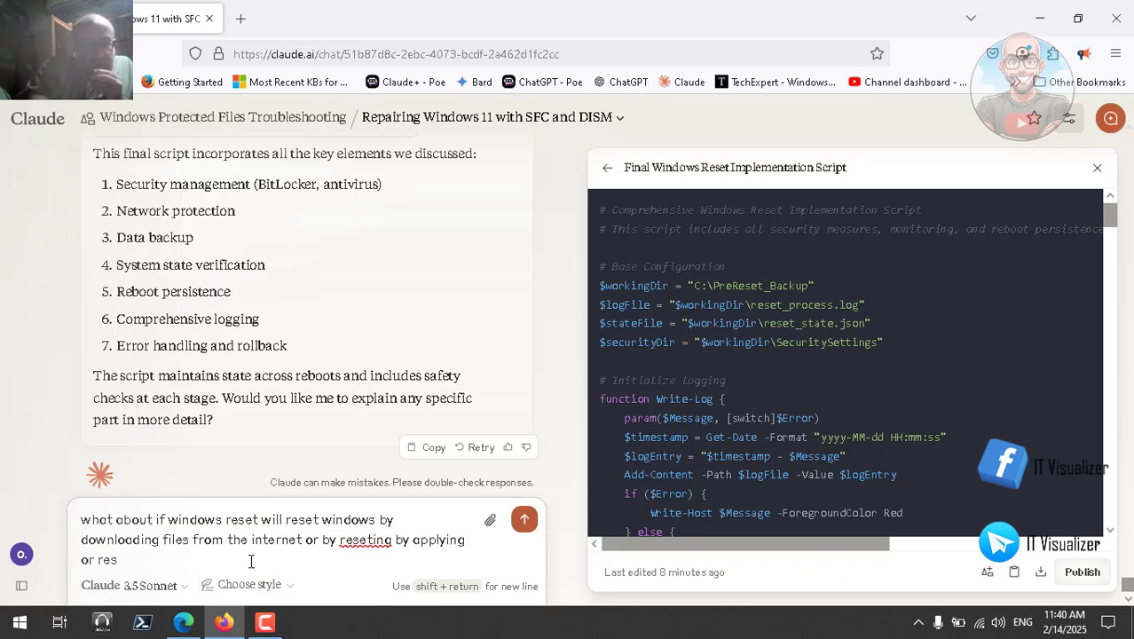
type("tori")
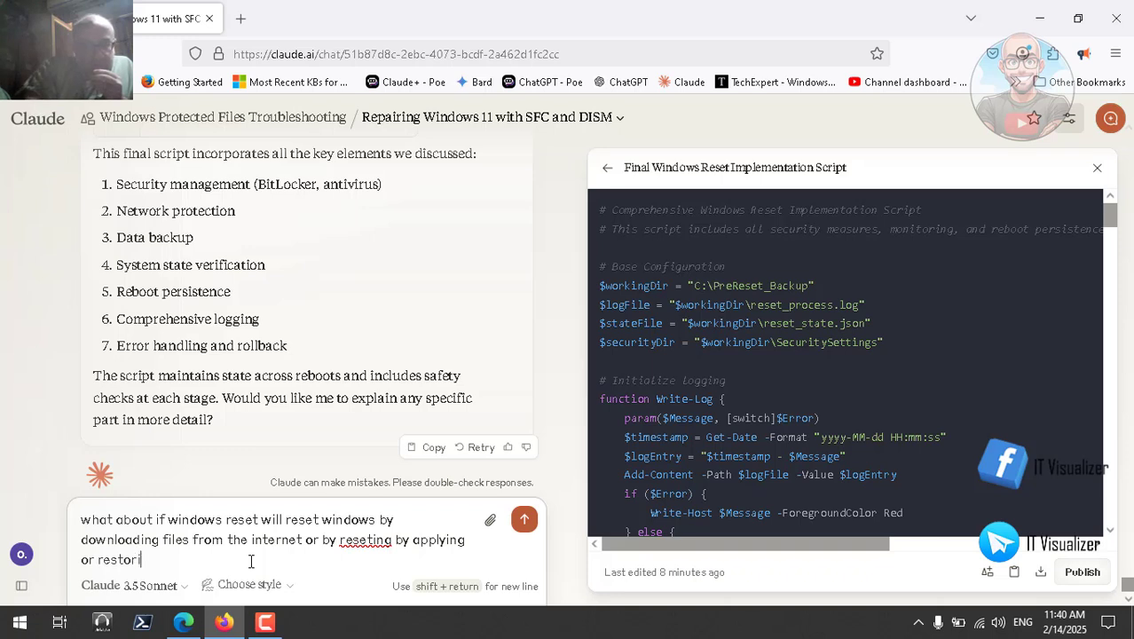
type("ng recov")
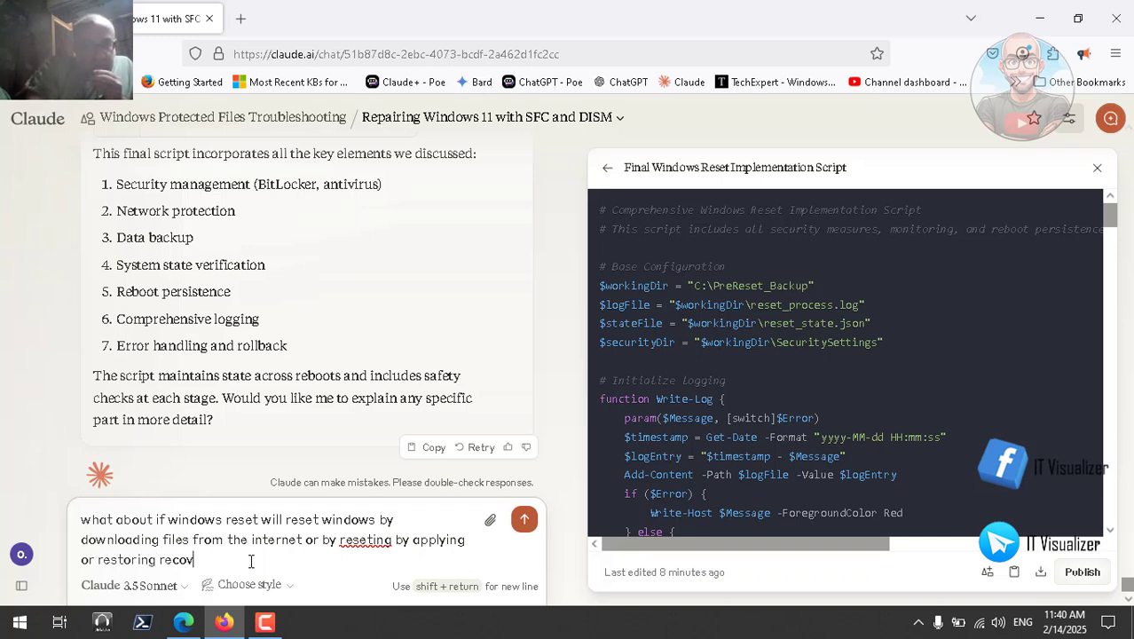
type("ery ima")
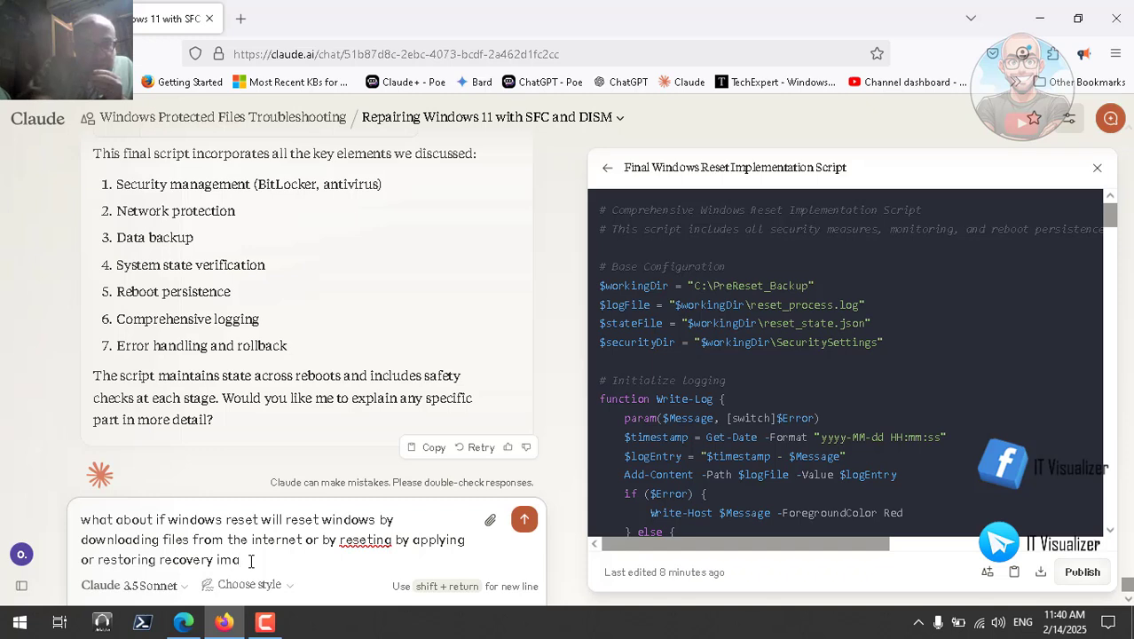
type("ge")
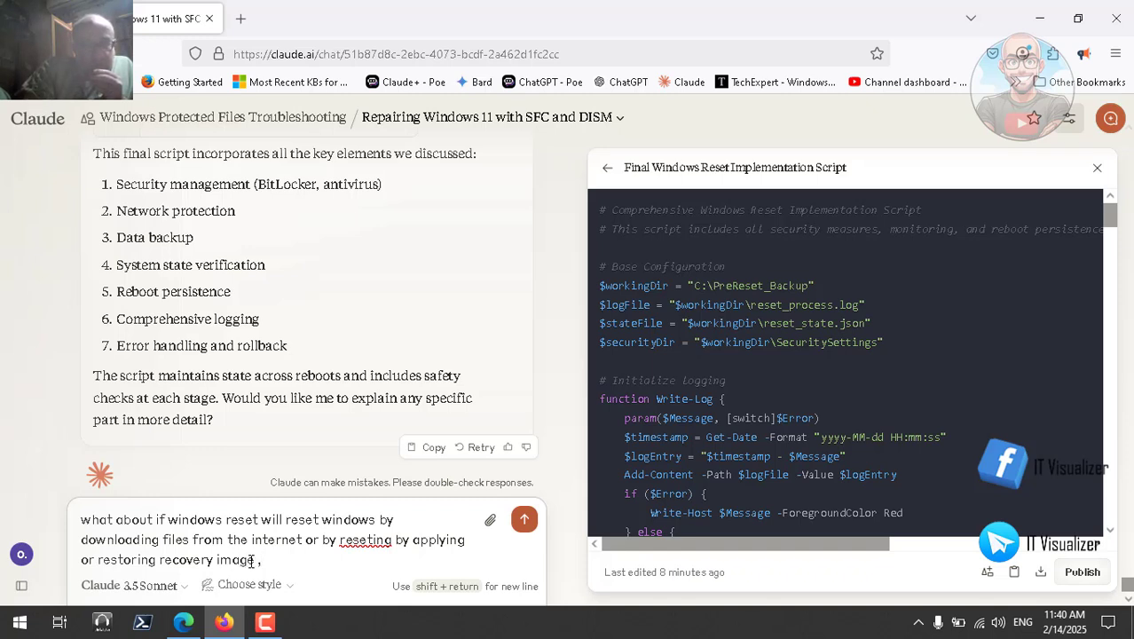
Add ", take that into consideration , we should have internet access" to the draft message
type(", ta")
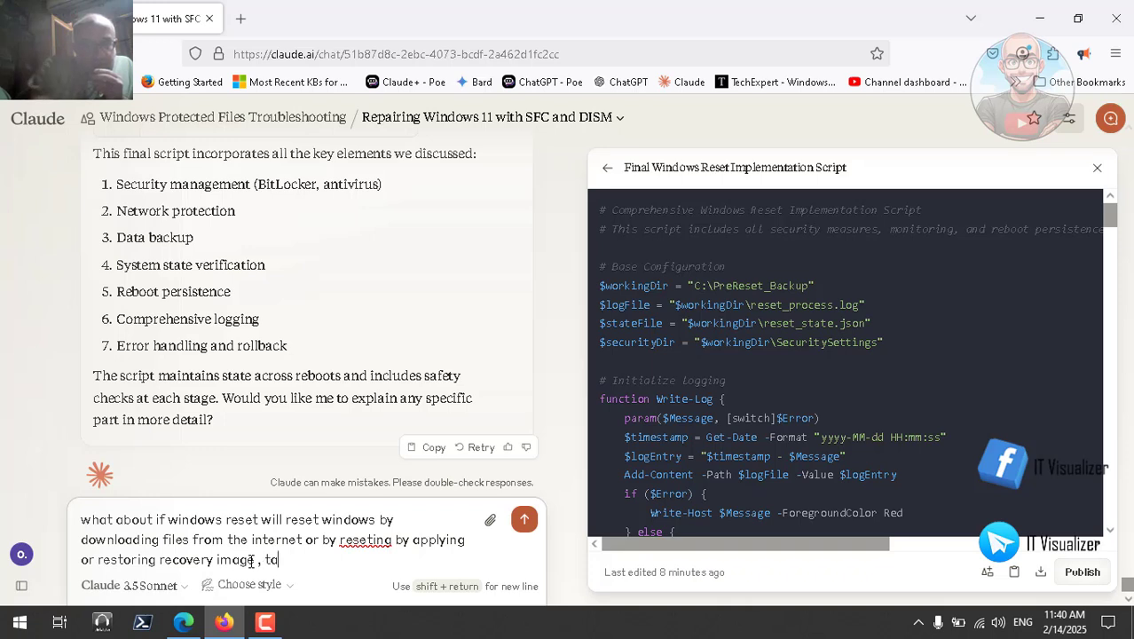
type("ke tha")
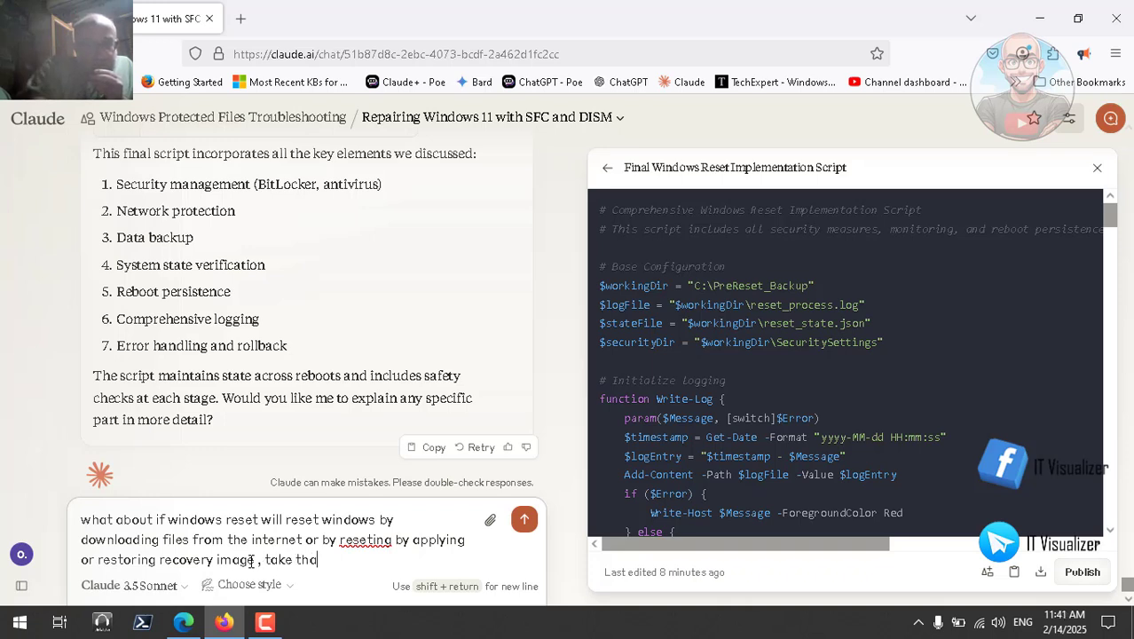
type("t int")
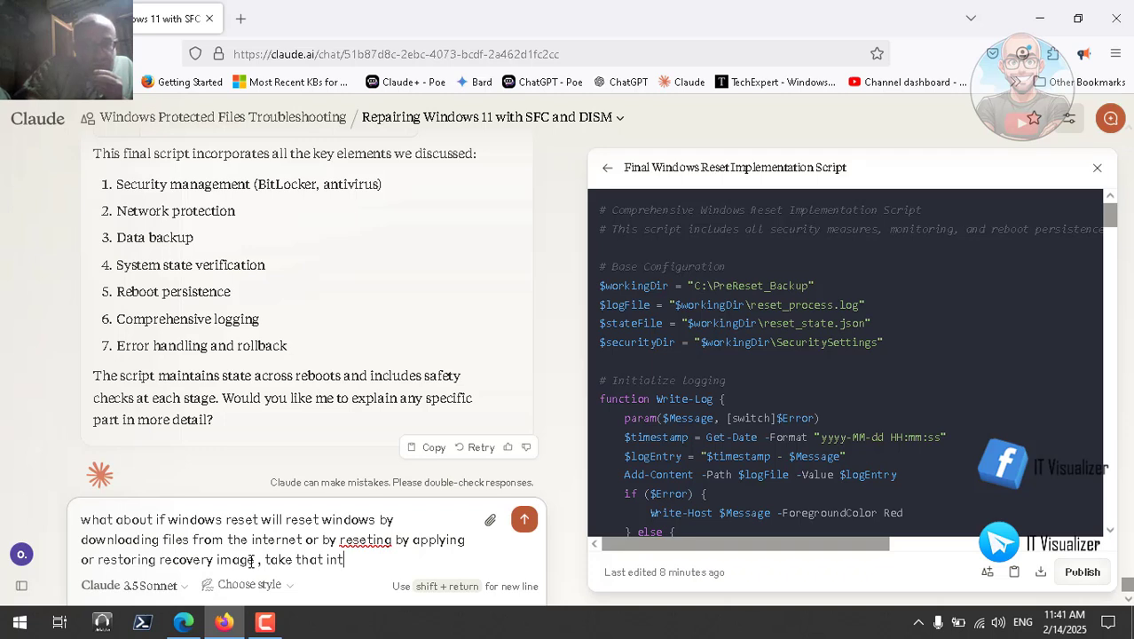
type("o considera")
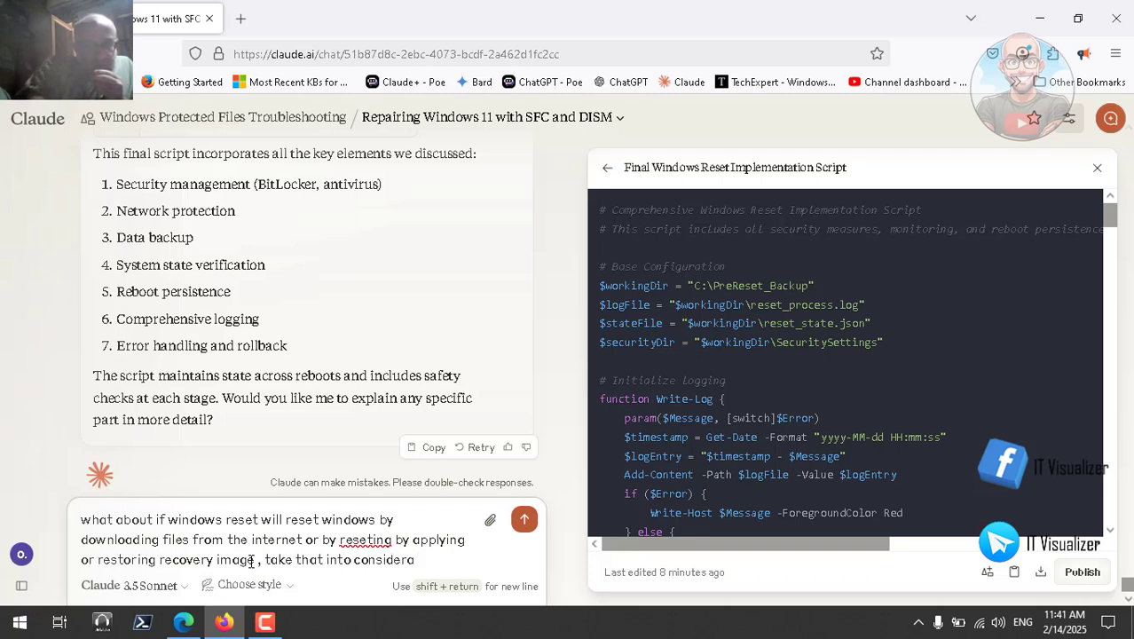
type("tion ")
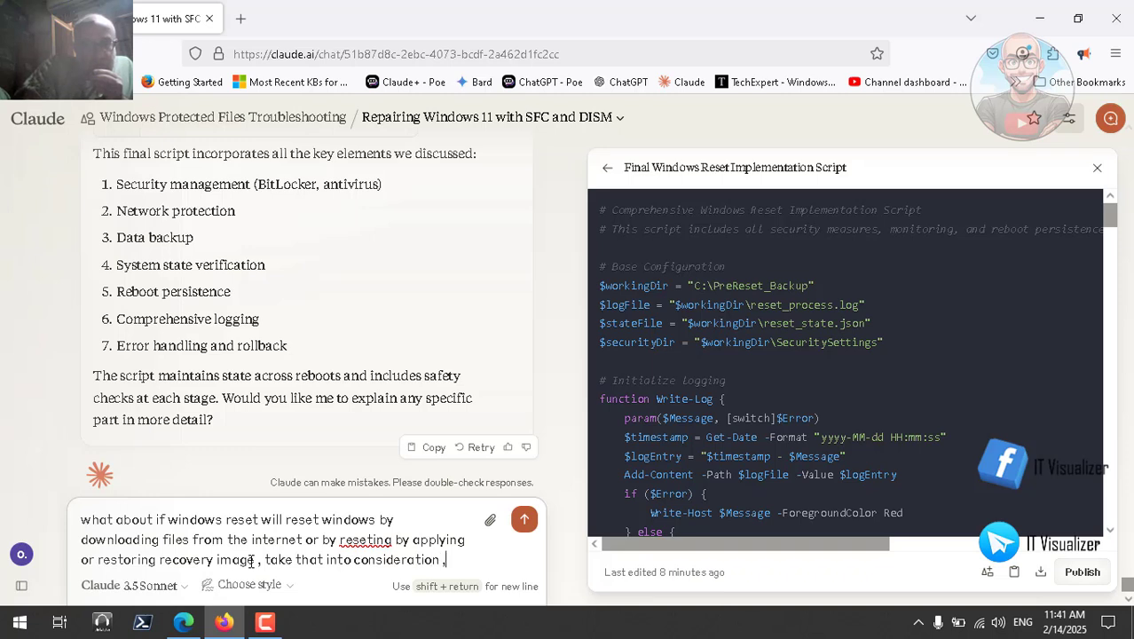
type(", we sh")
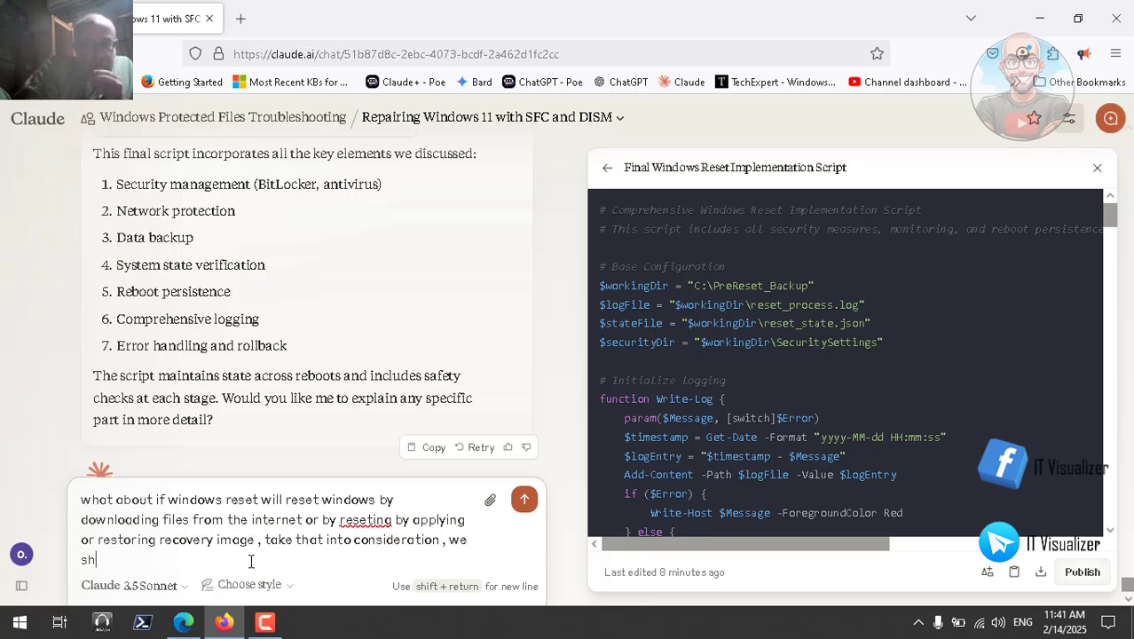
type("ould h")
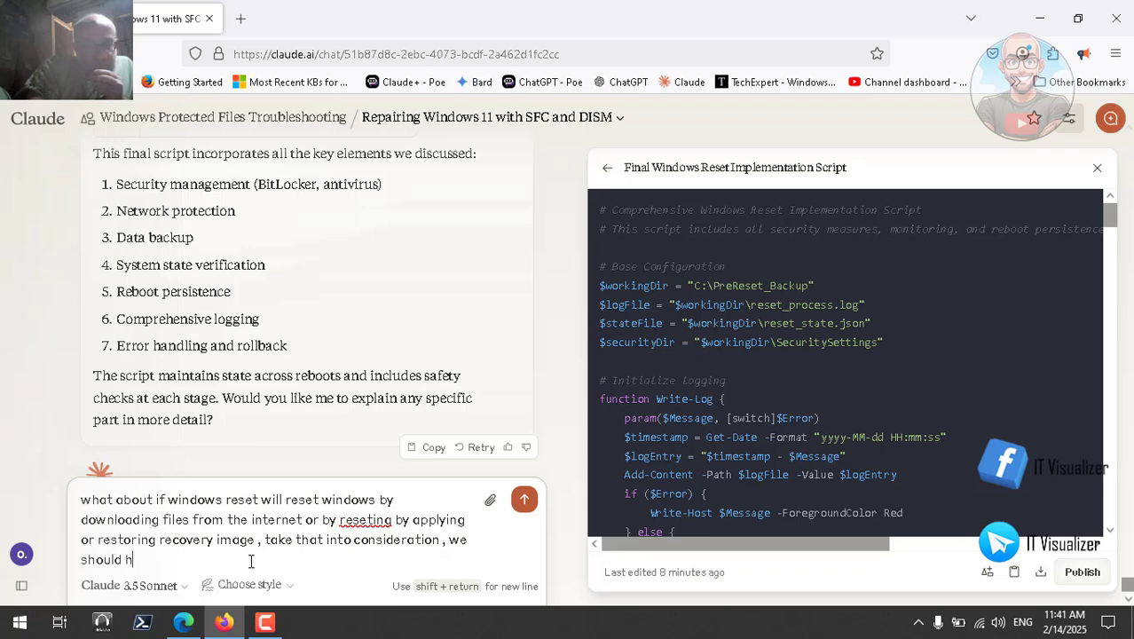
type("ave in")
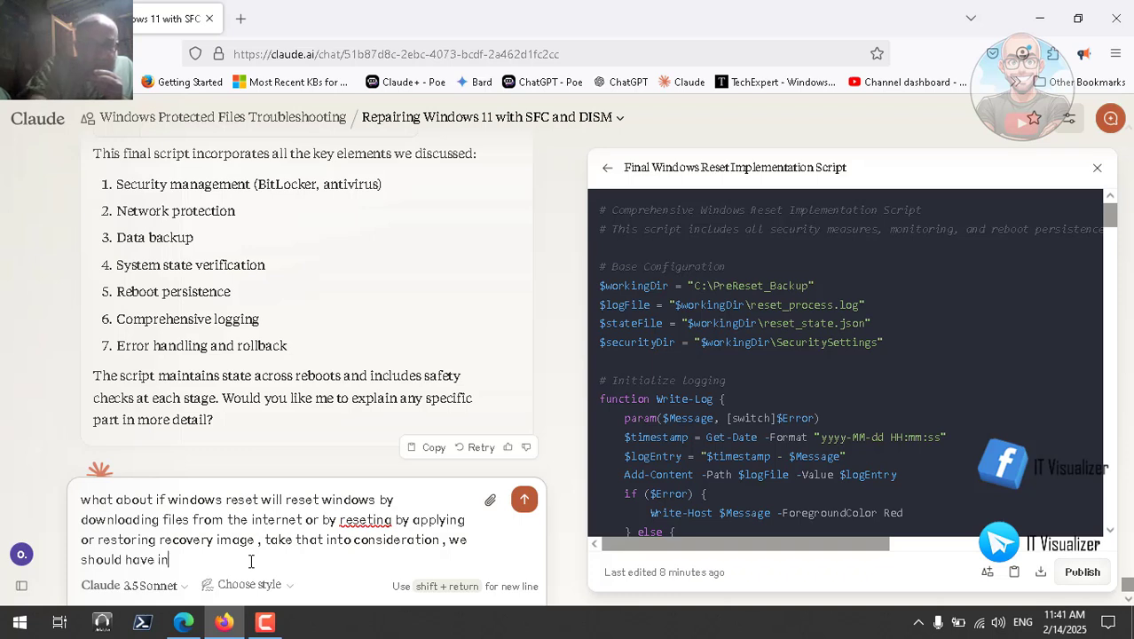
type("ternet")
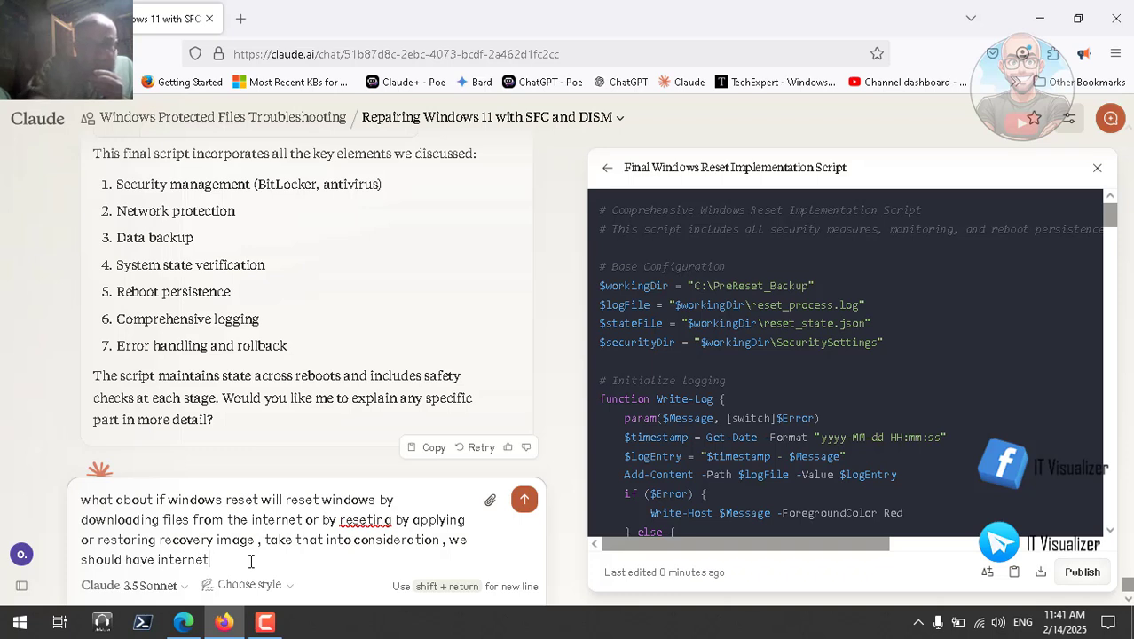
type(" access")
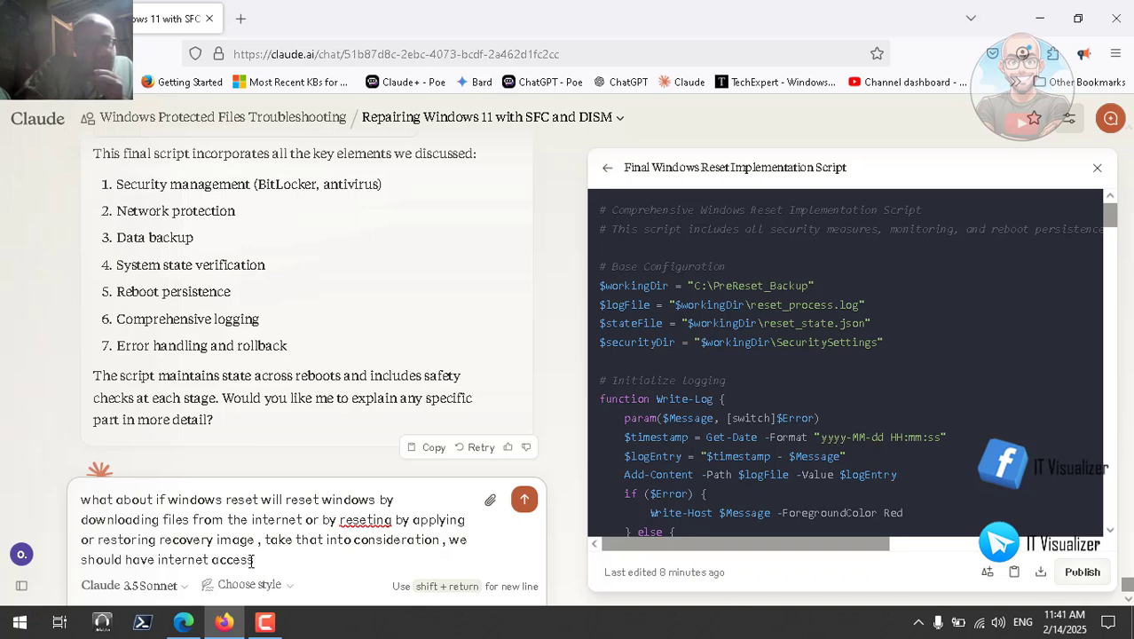
Extend the draft message to Claude with "and make sure we have a recovery image"
type(" and mo")
type("ke")
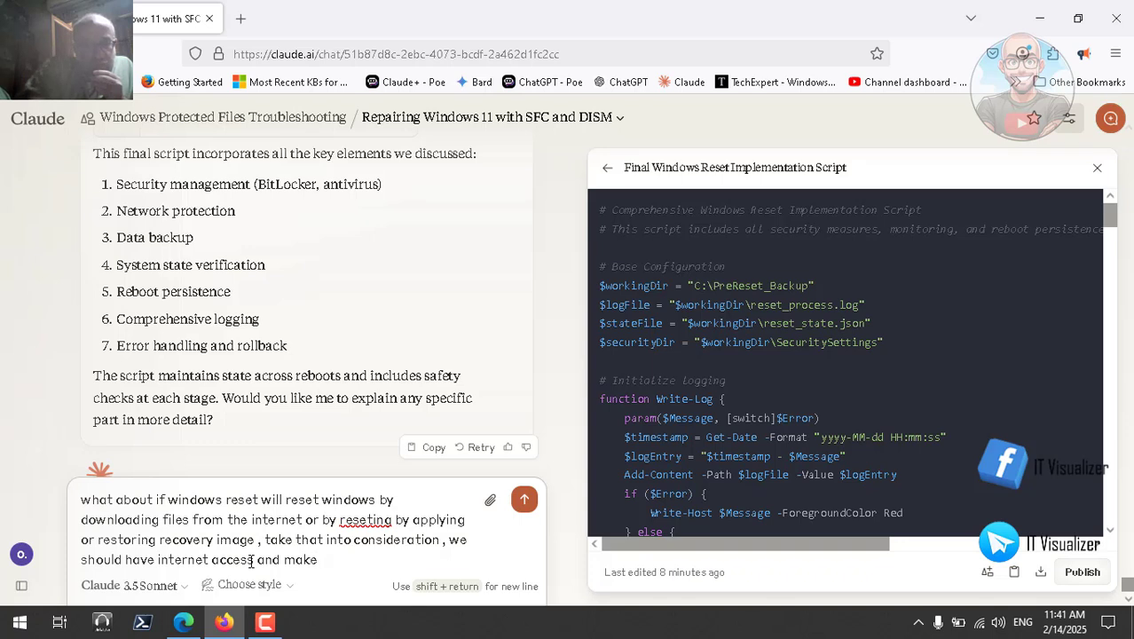
type(" sure we")
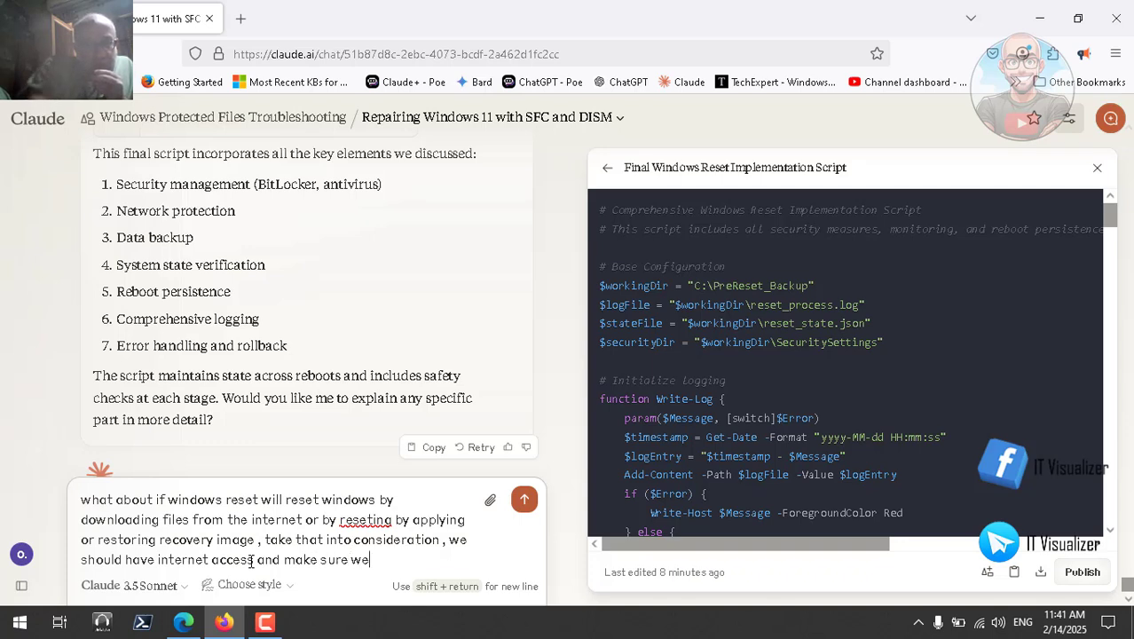
type(" have")
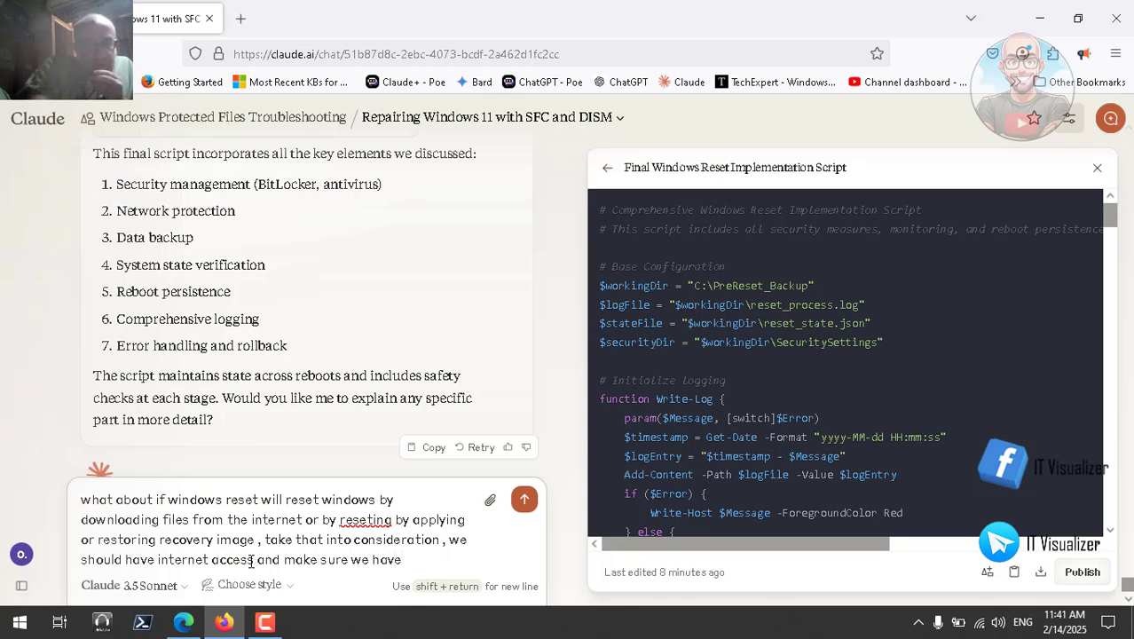
type(" a recovert")
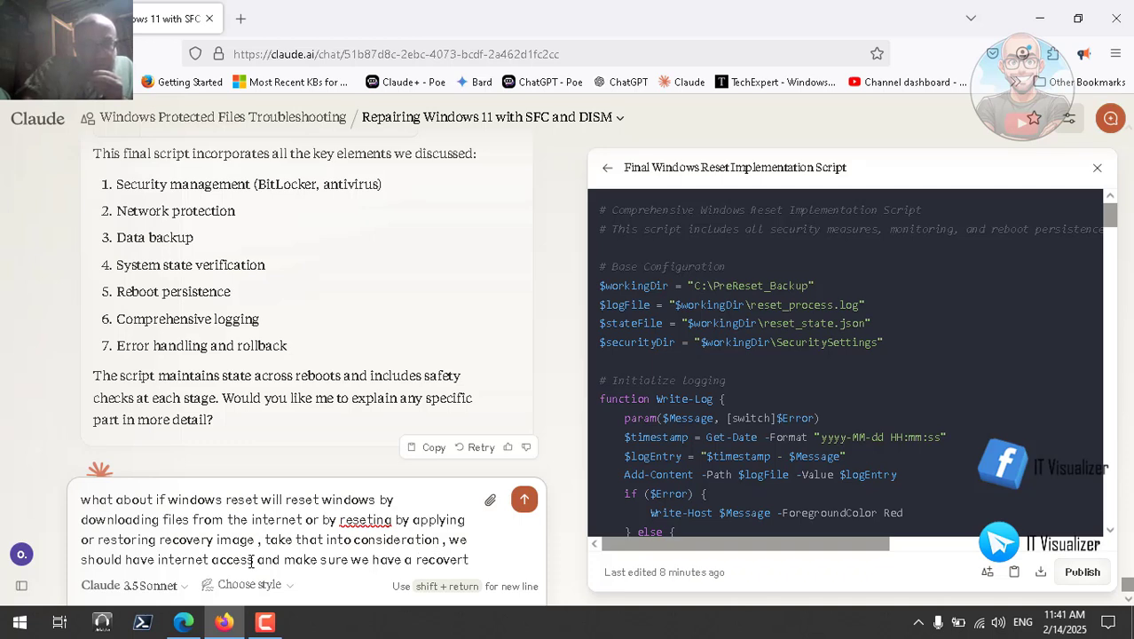
key("BackSpace")
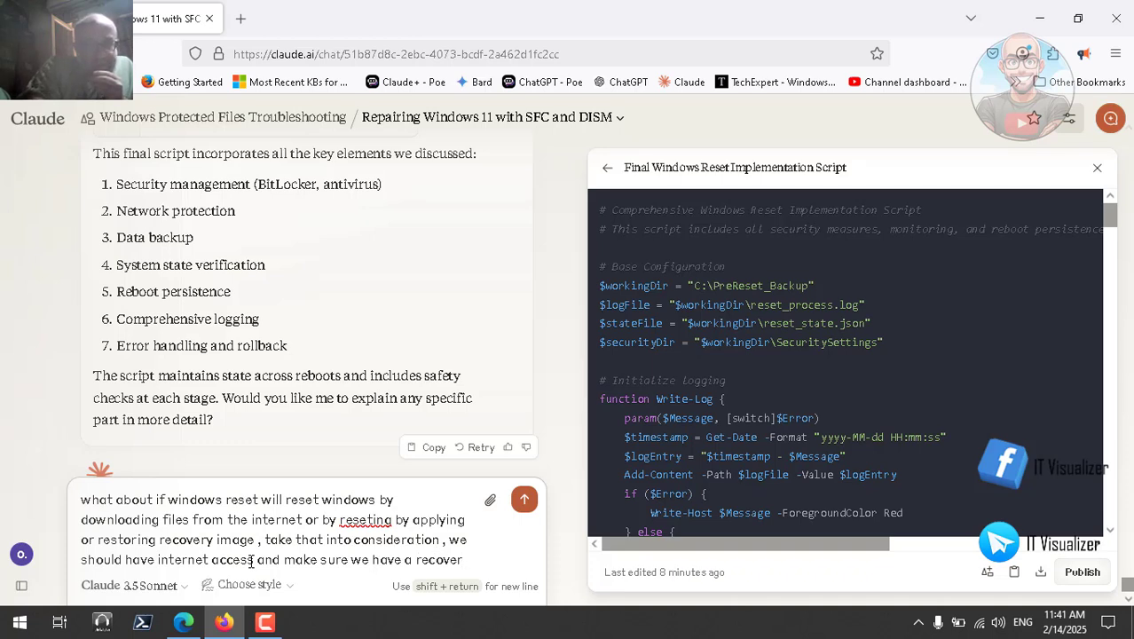
type("y ima")
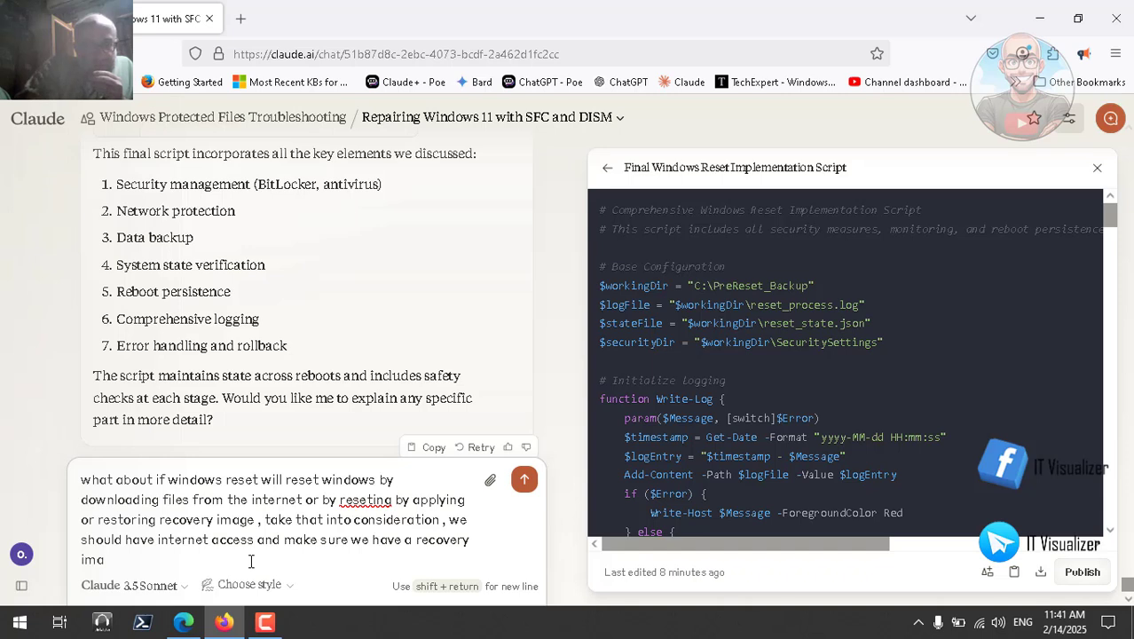
type("ge")
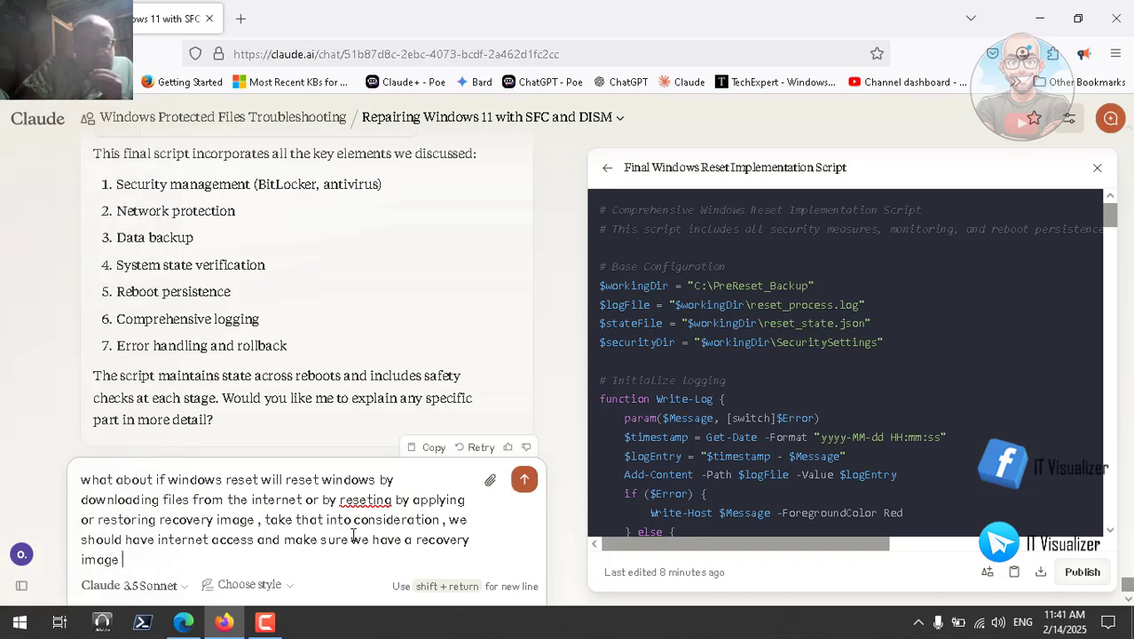
Finish the draft with ", modify your script based on these facts" and send it to Claude
type(" , modify")
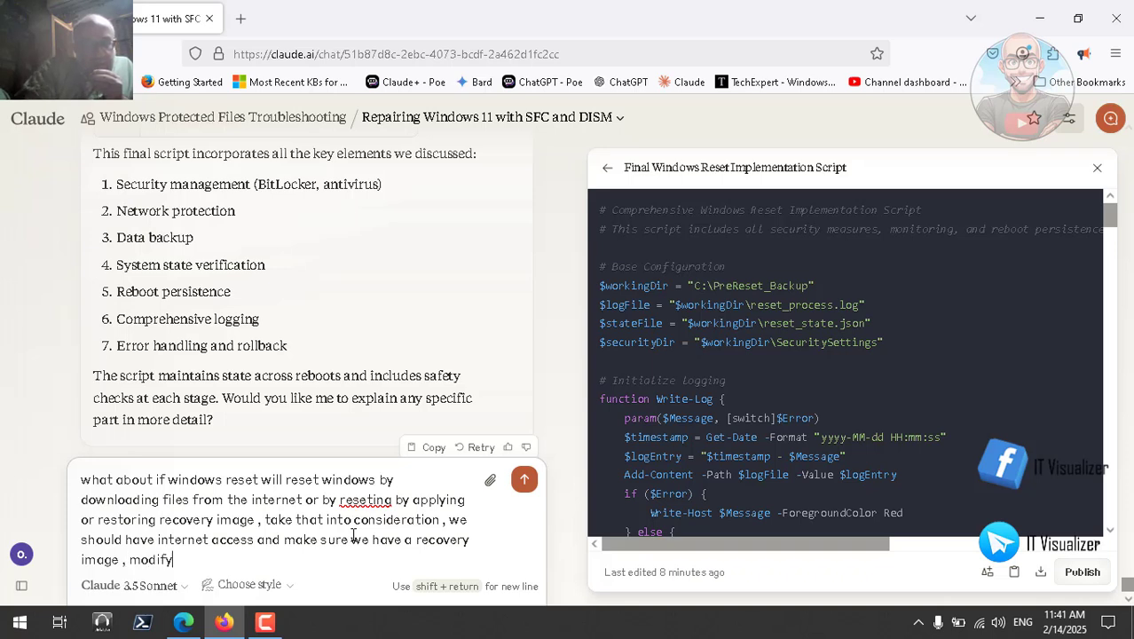
type(" your ")
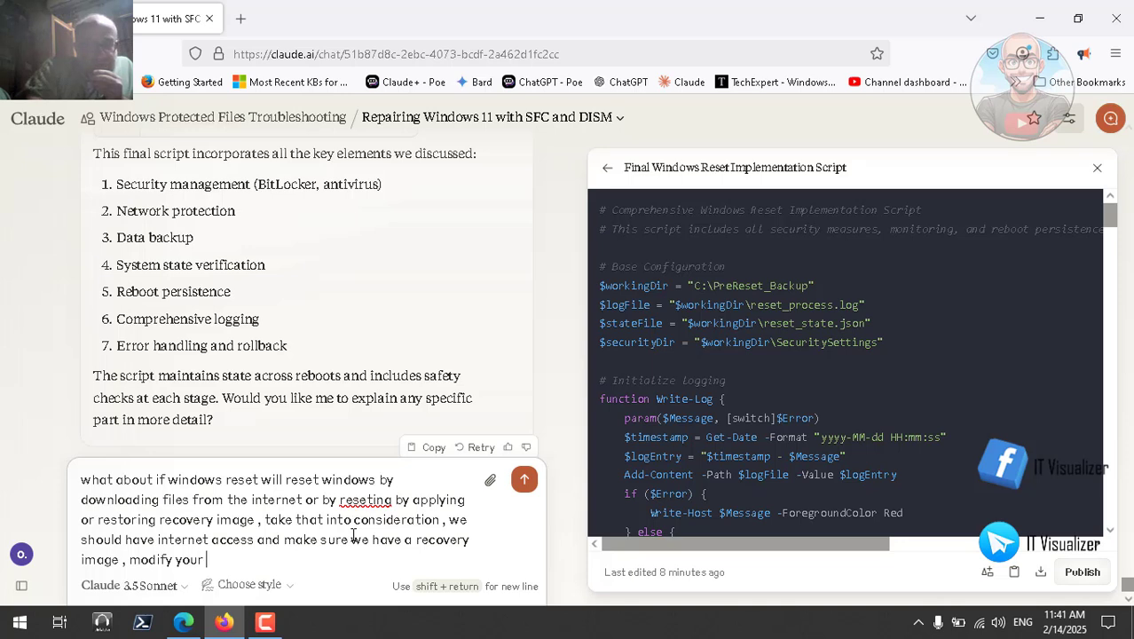
type("script")
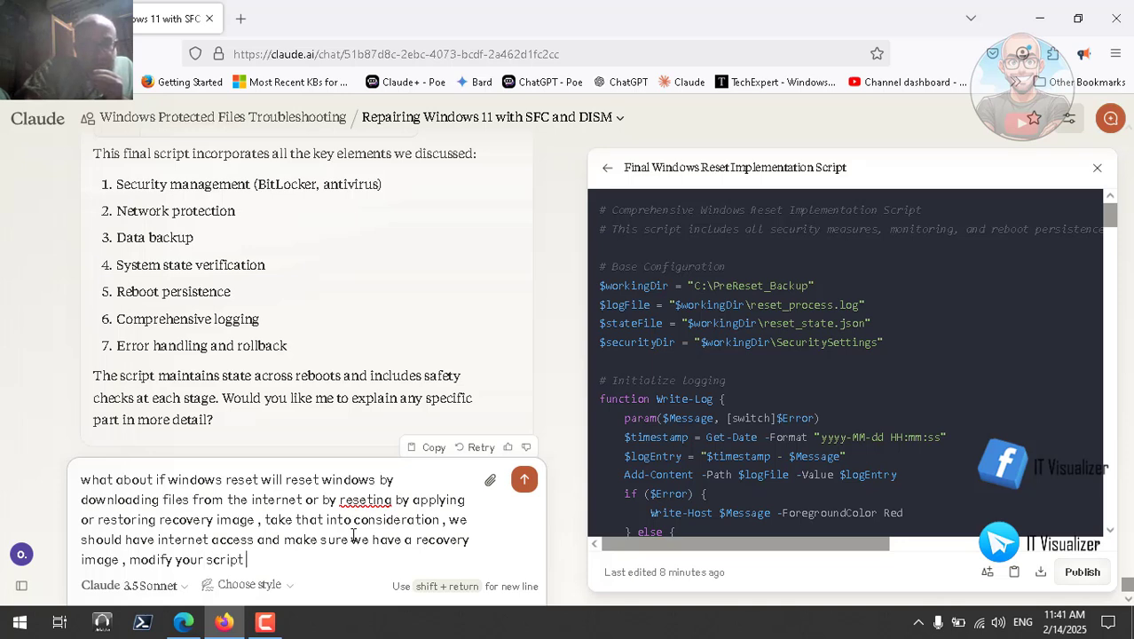
type(" based on these ")
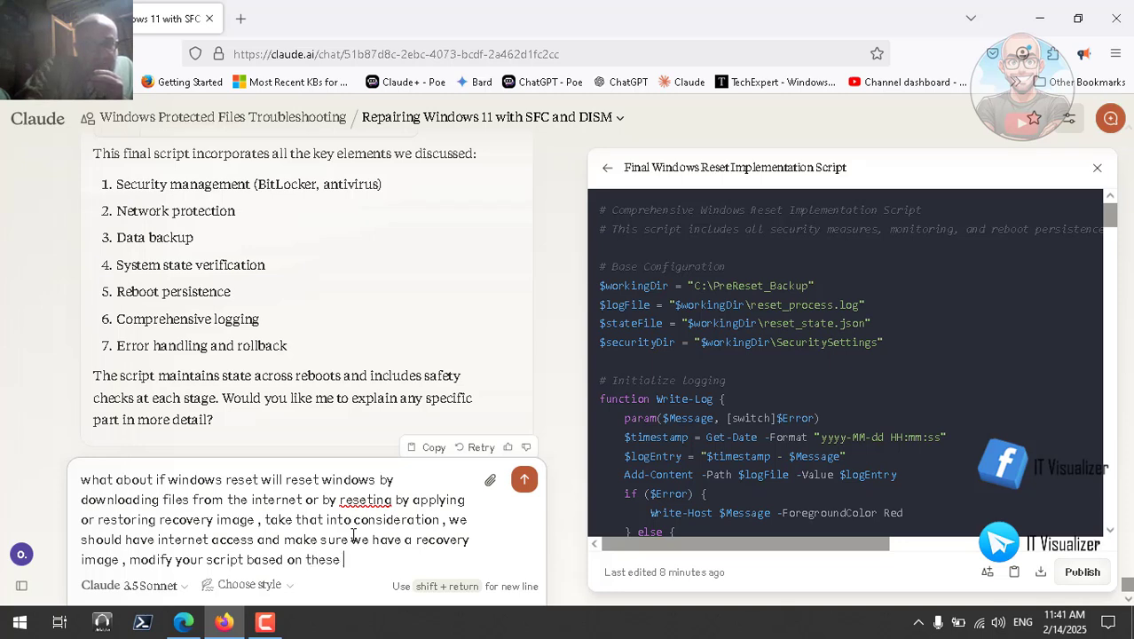
type("facts")
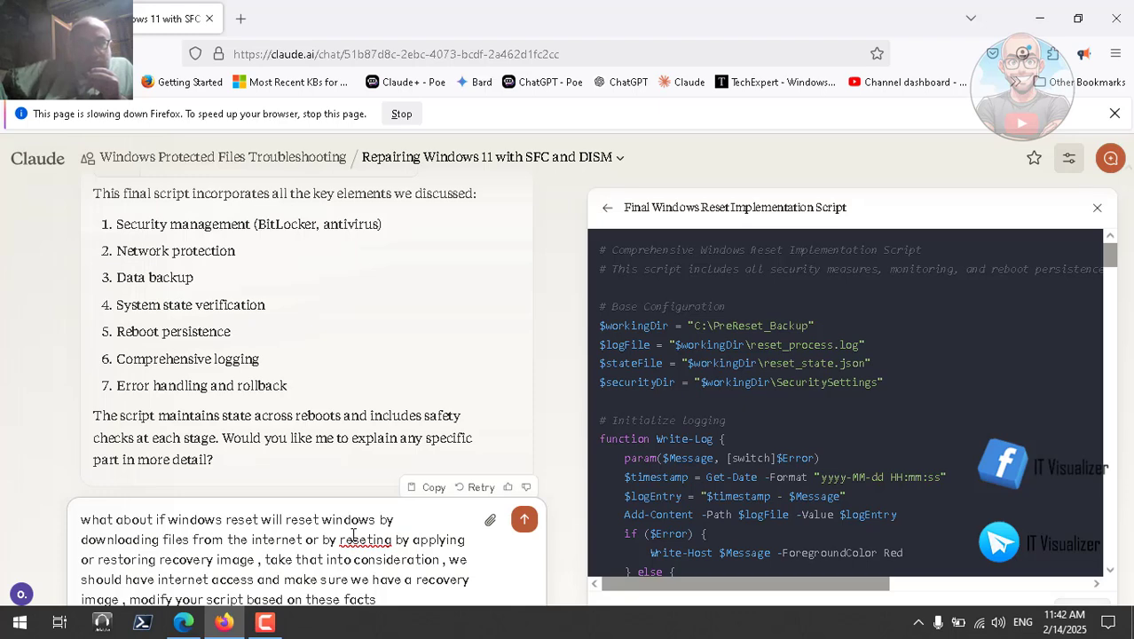
key("Return")
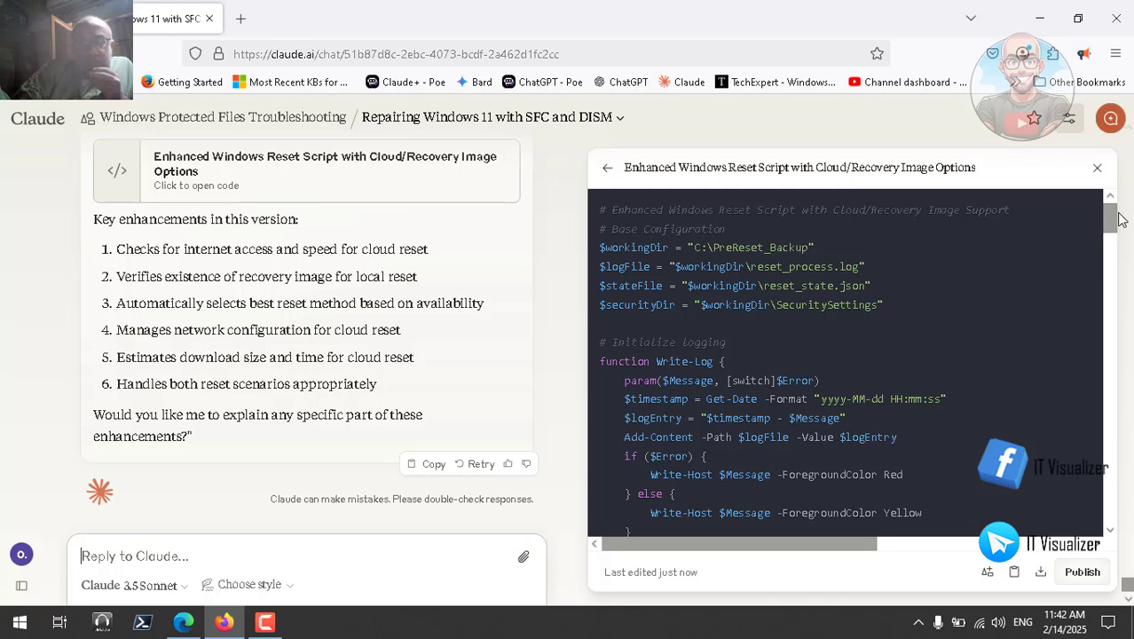
Review the enhanced Windows reset script and its key enhancements, and copy the script's code
left_click_drag(1119, 219, 1120, 520)
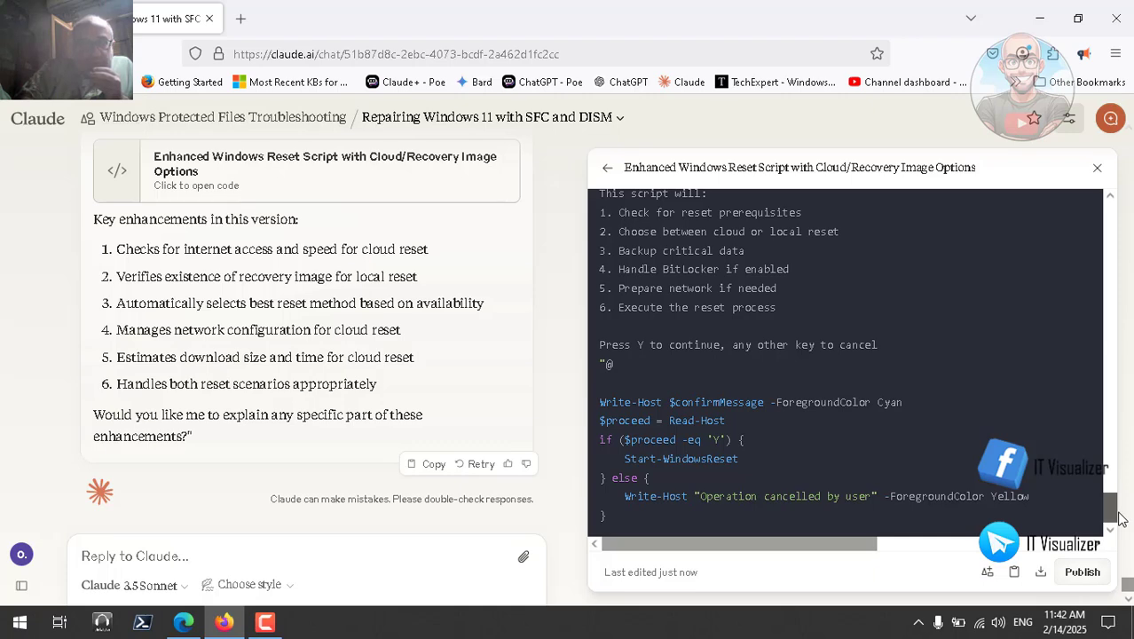
left_click_drag(1120, 520, 1115, 497)
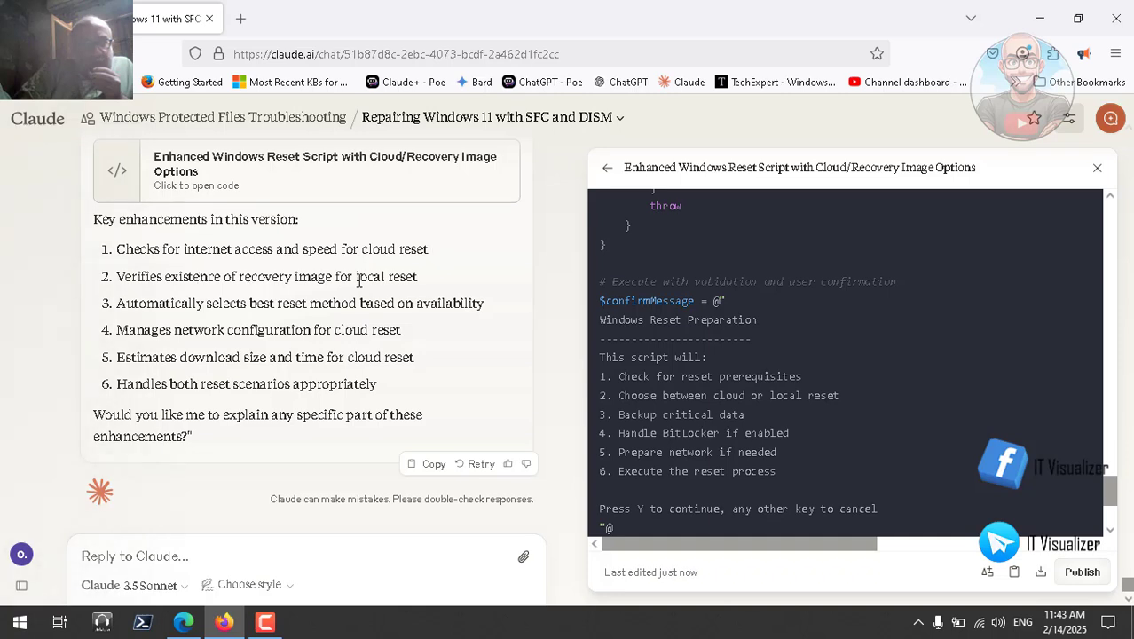
triple_click(297, 303)
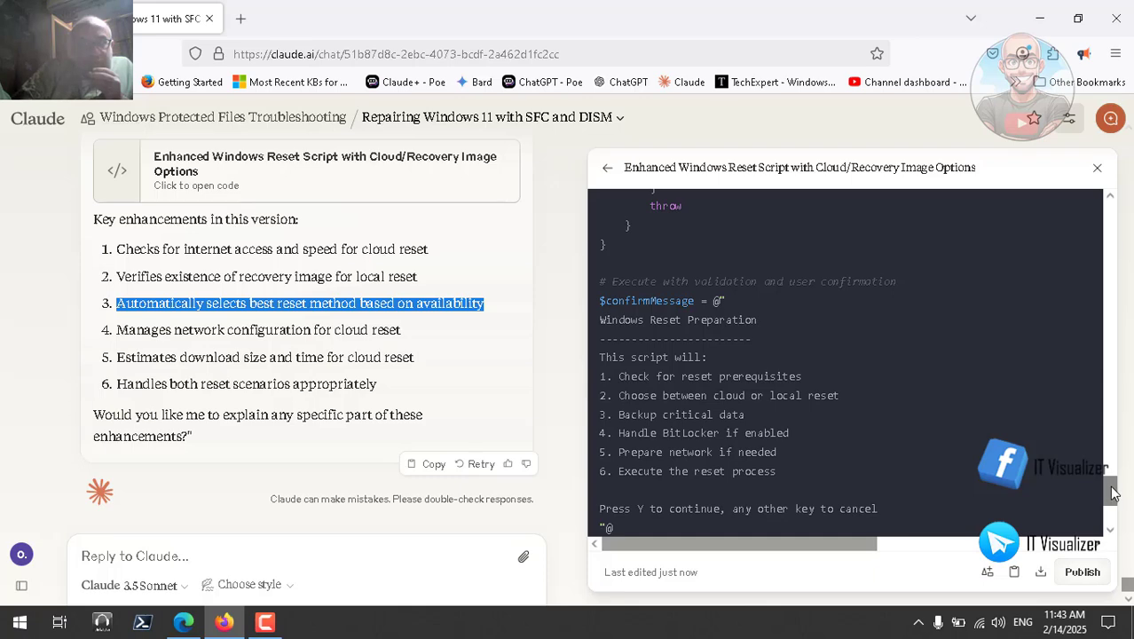
left_click_drag(1113, 494, 1116, 217)
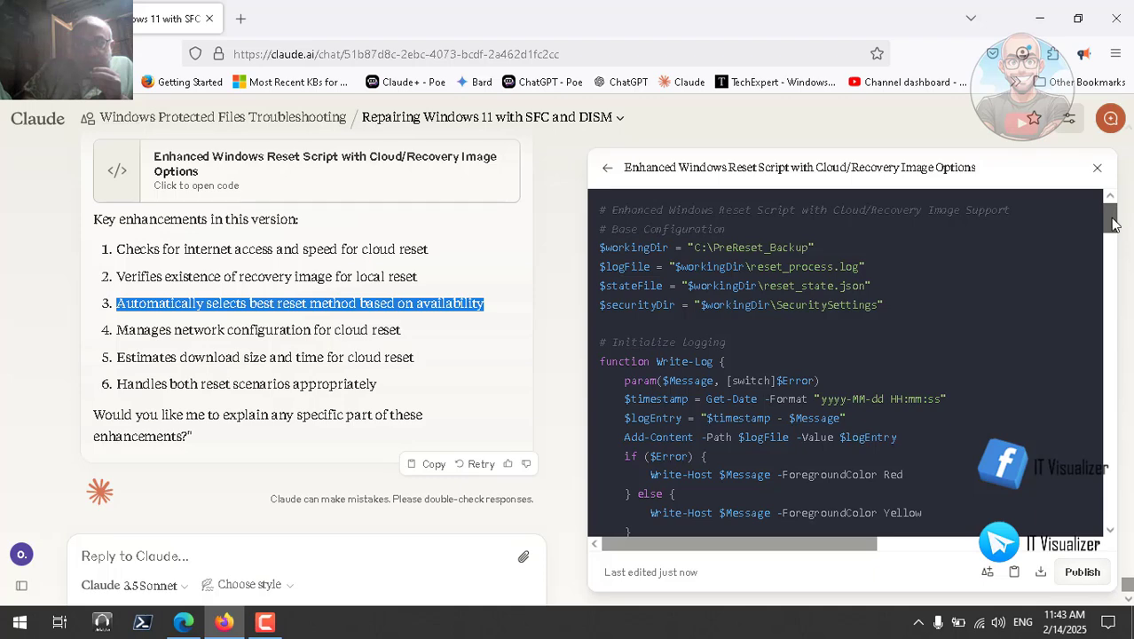
scroll(1041, 486, "down", 6)
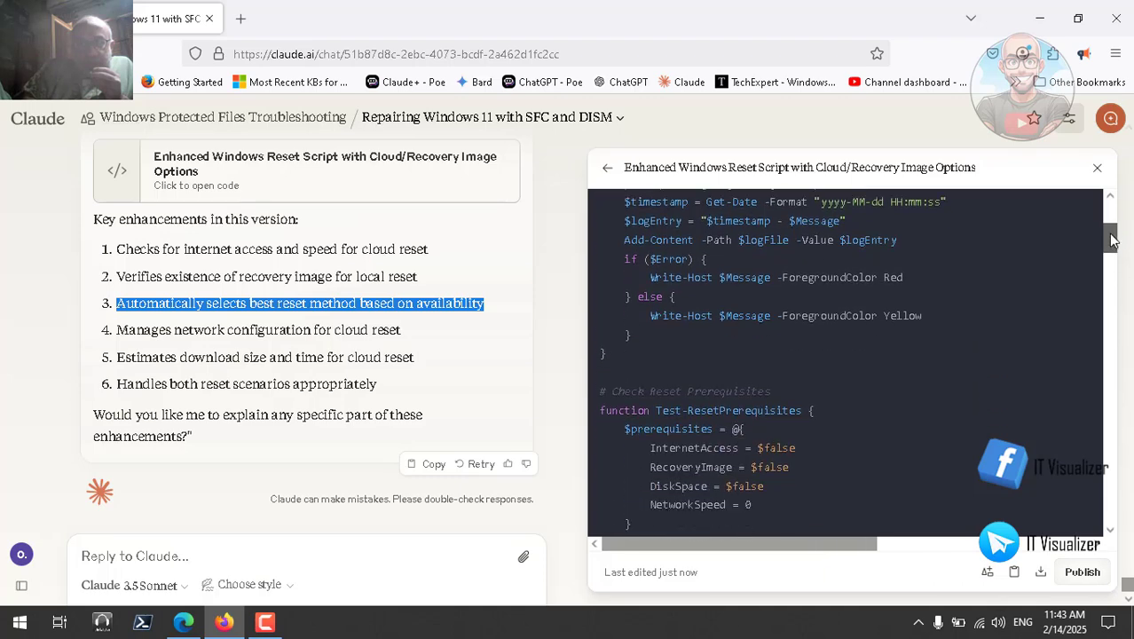
left_click(1014, 571)
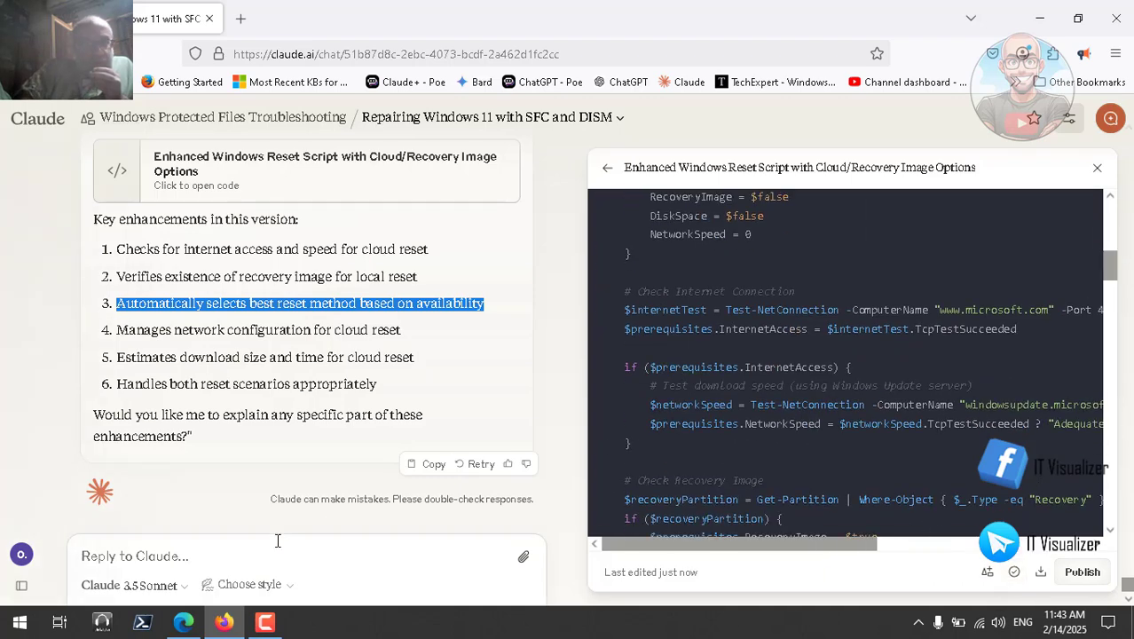
Switch to Edge and close the Perplexity "how windows reset work" page and the Microsoft System Restore support page
left_click(187, 623)
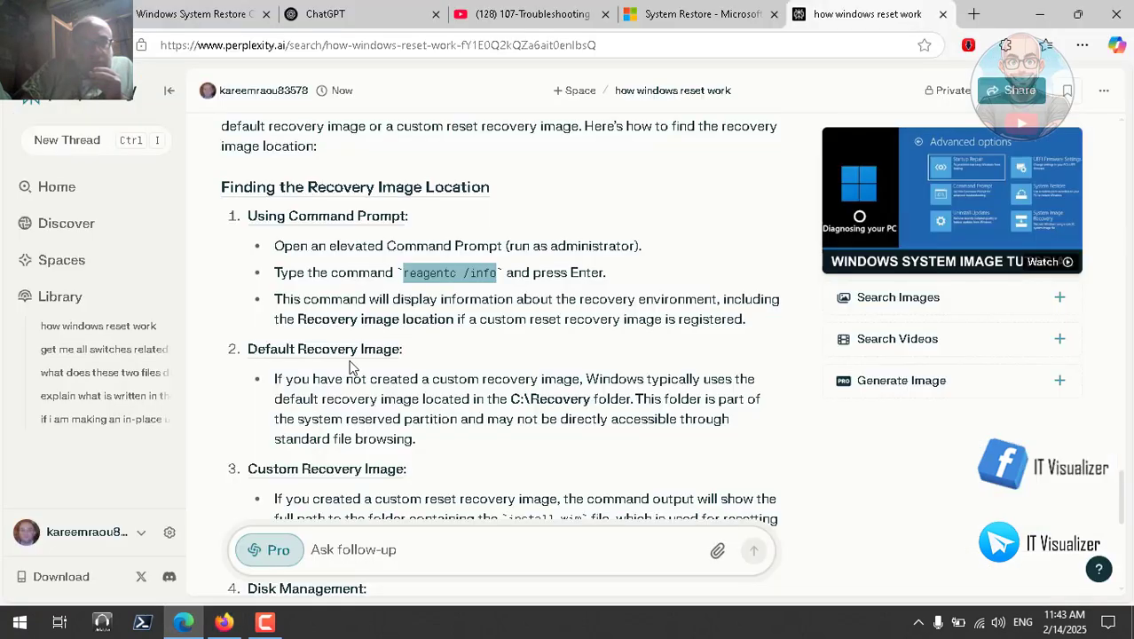
left_click(942, 14)
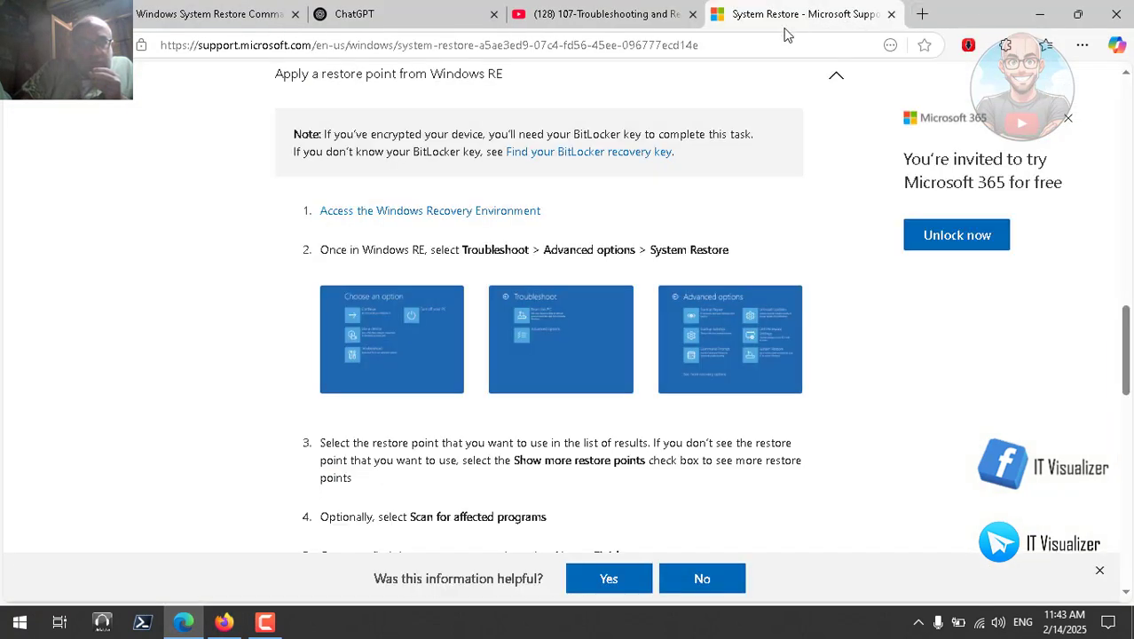
left_click(891, 14)
Create a new prompt in Google AI Studio and enter "will this script work as intended or it may face problems"
left_click(209, 15)
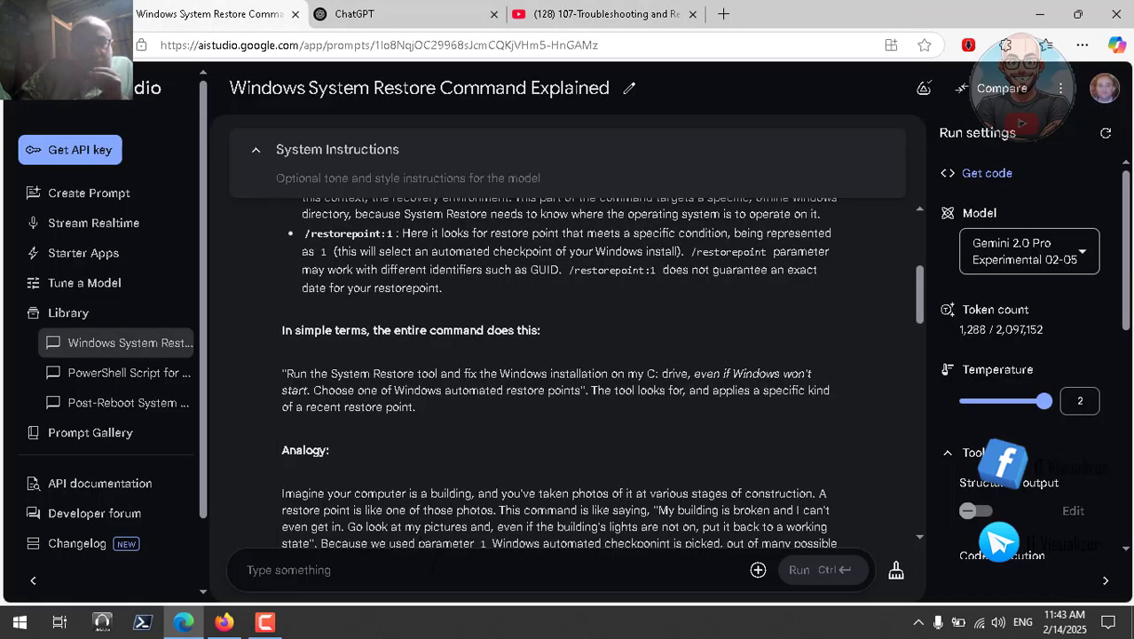
left_click(96, 199)
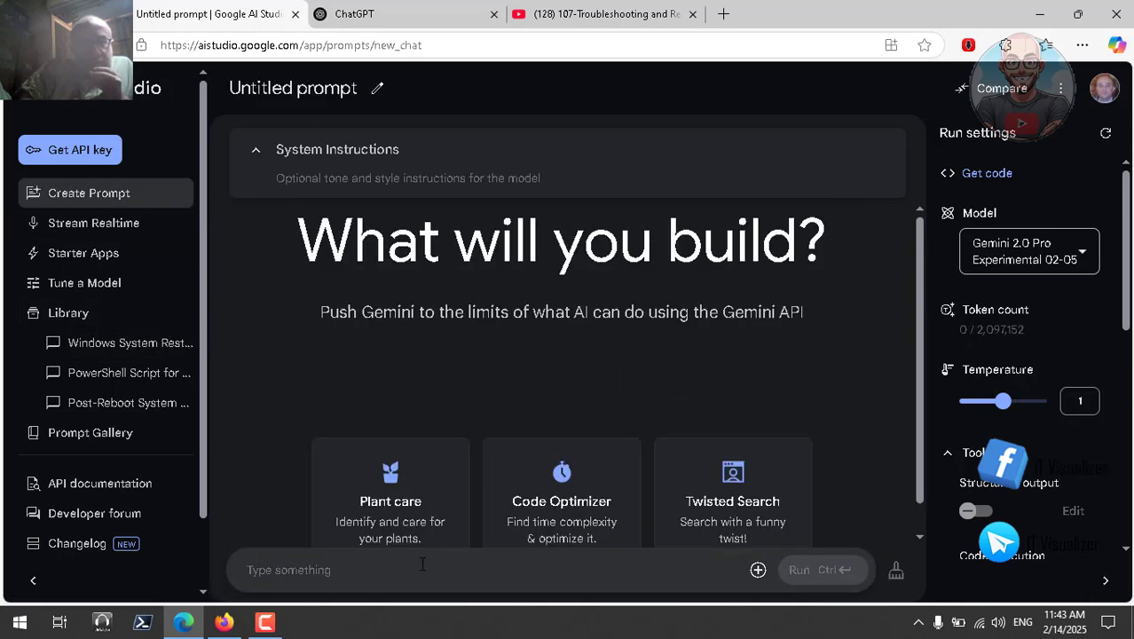
type("wil")
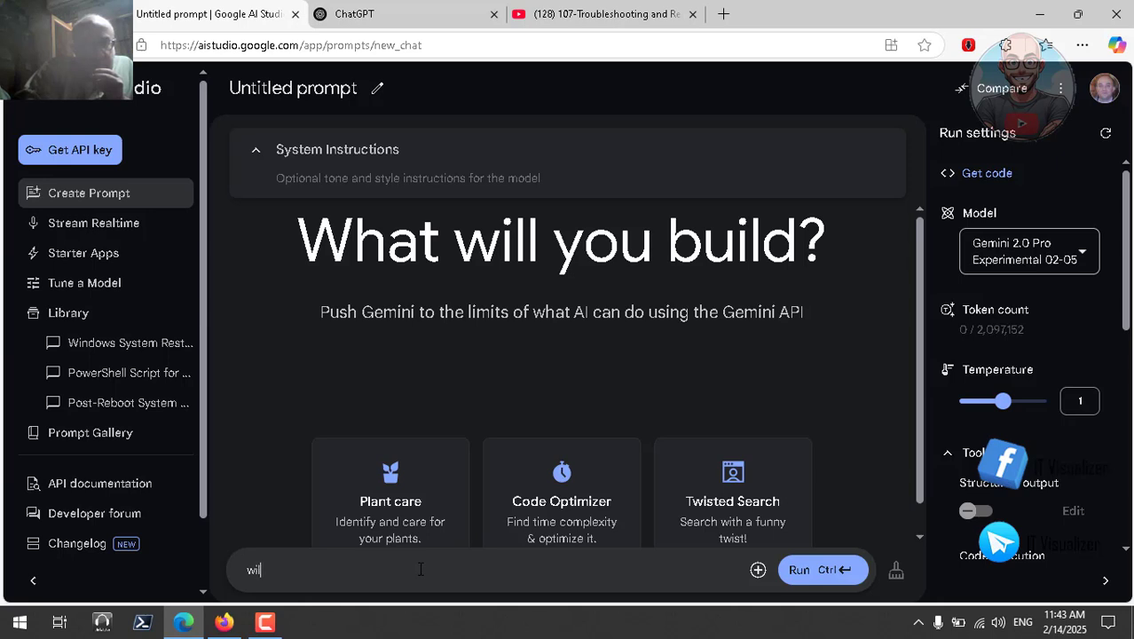
type("l this ")
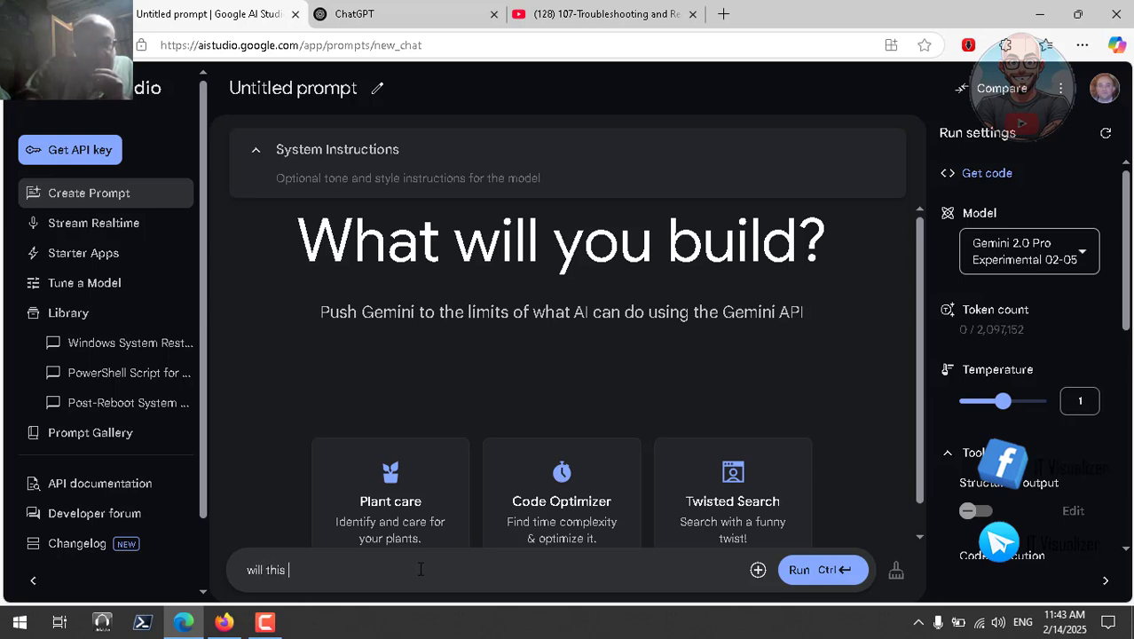
type("script work ")
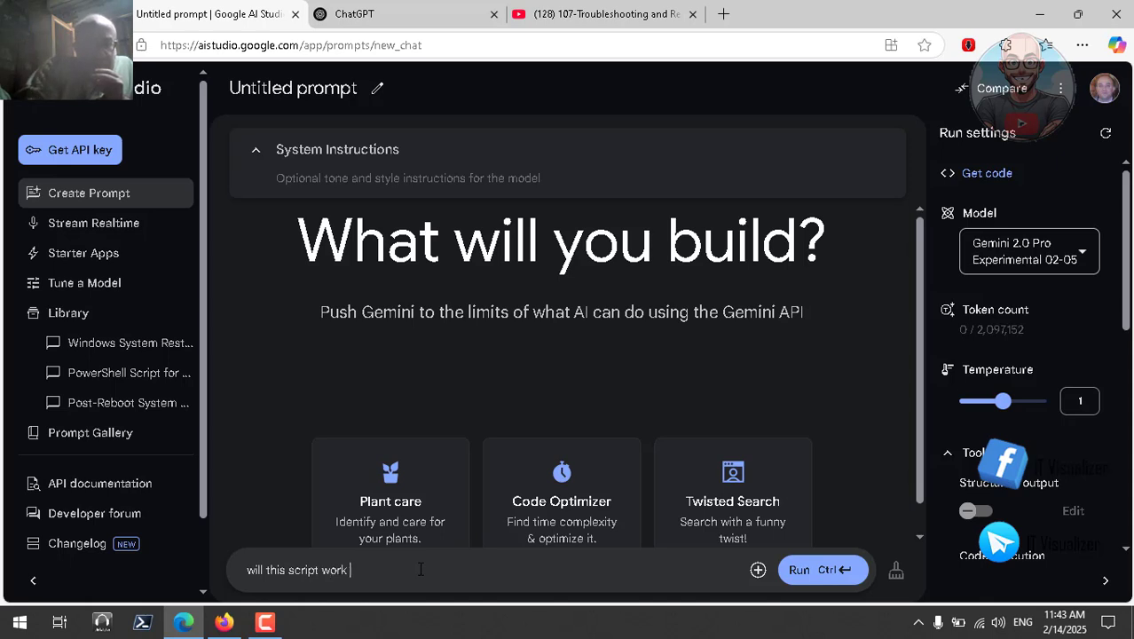
type("as ")
type("int")
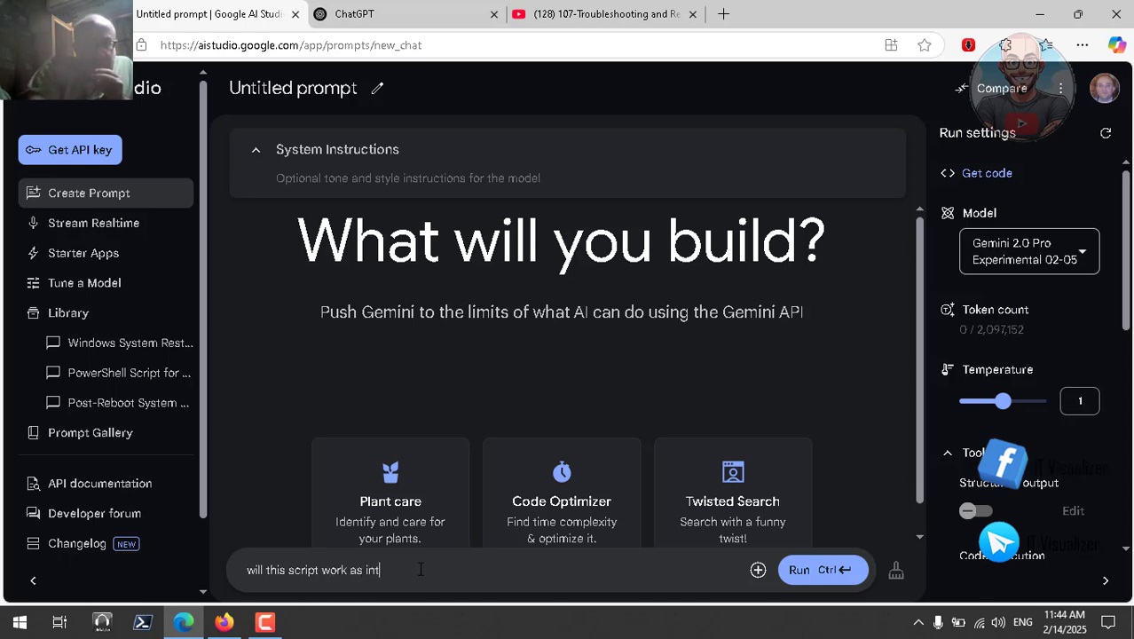
type("ende")
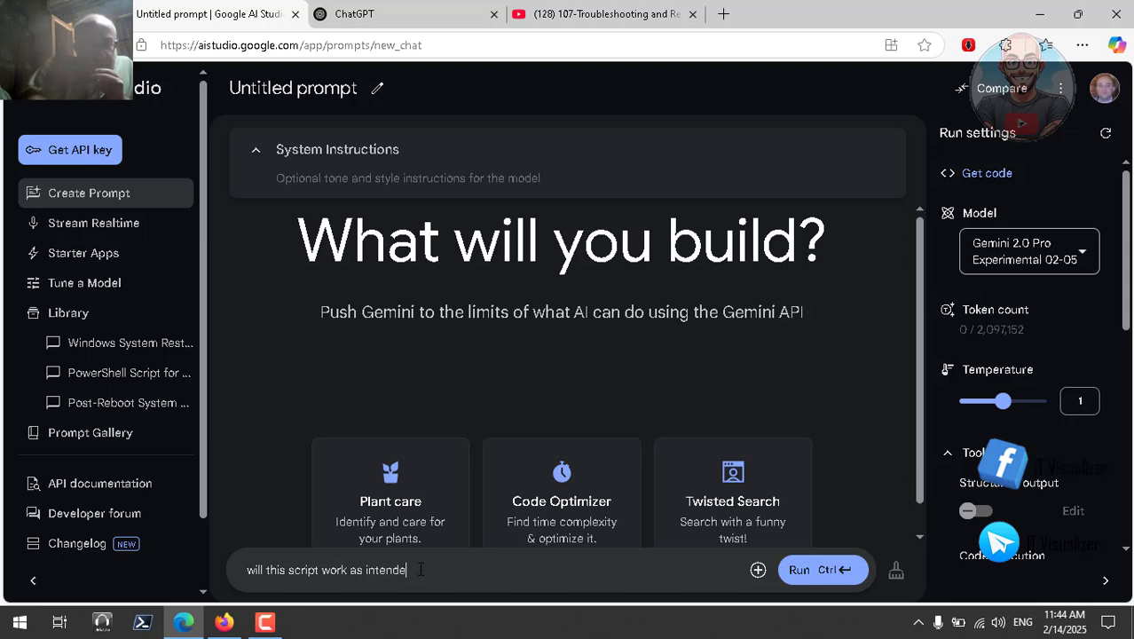
type("d or ")
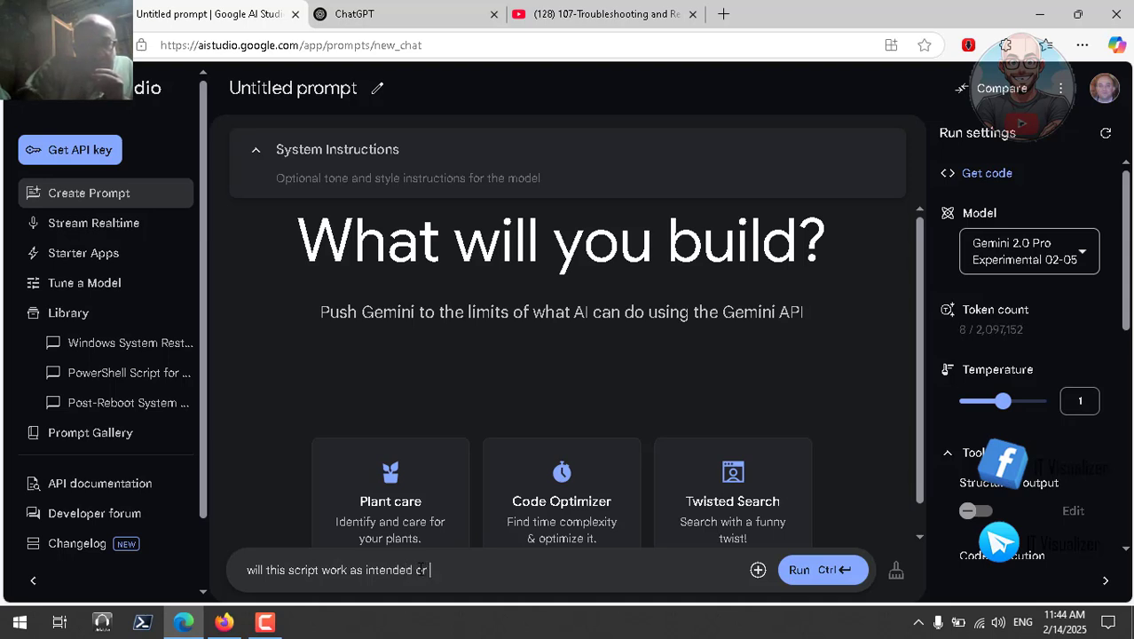
type("it may face prob")
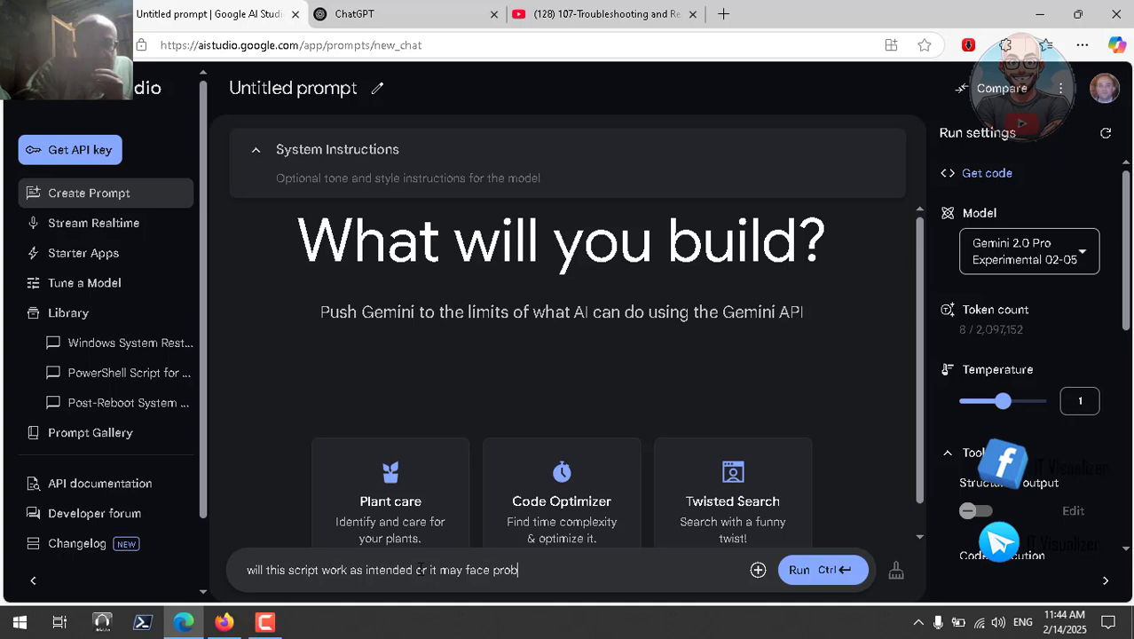
type("lems ")
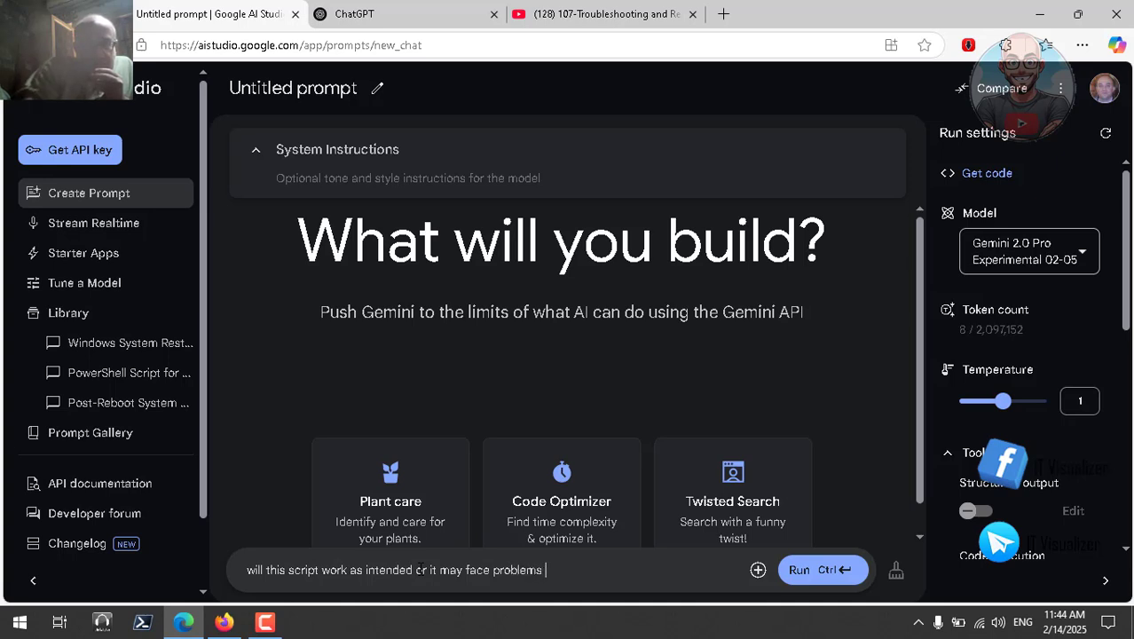
Append the copied reset script in quotation marks to the question and run the prompt
type("\"")
key("ctrl+v")
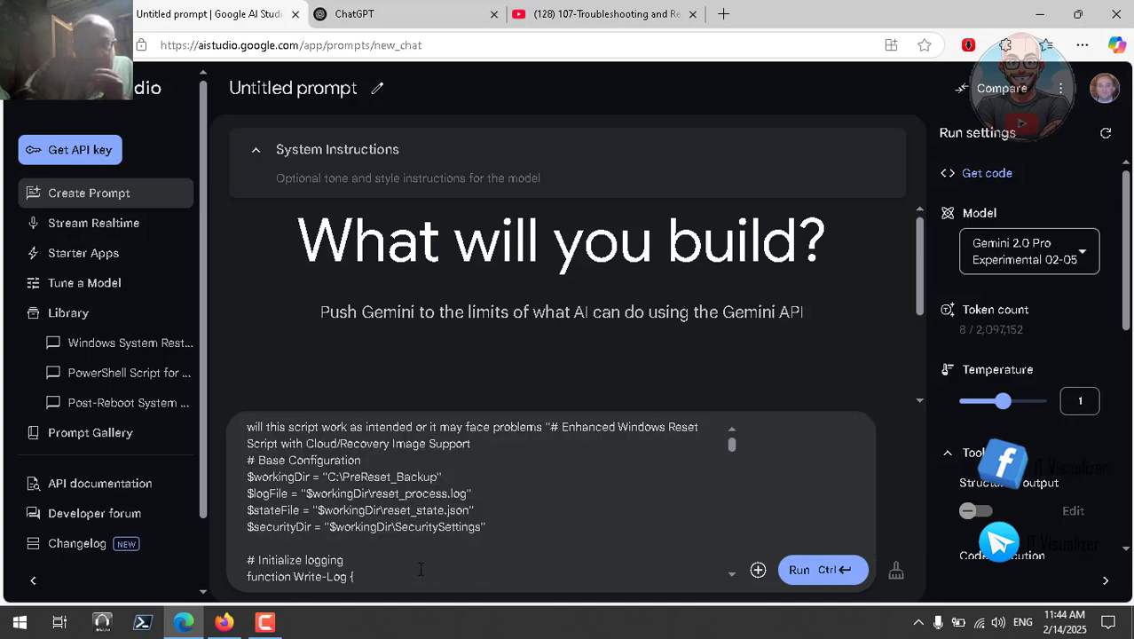
type("\"")
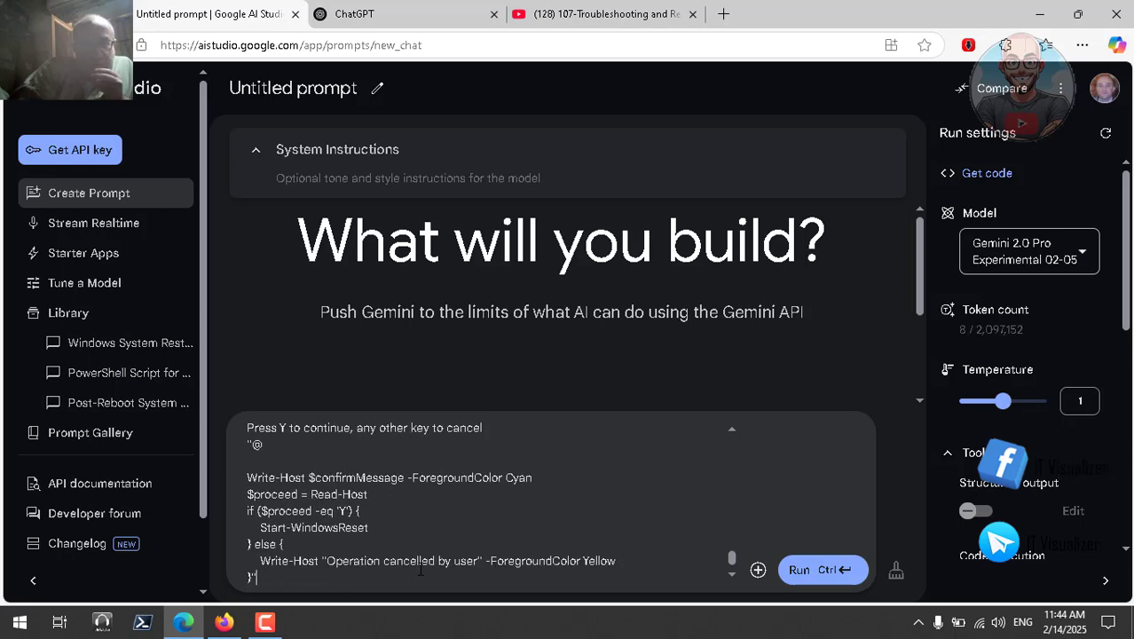
left_click(802, 568)
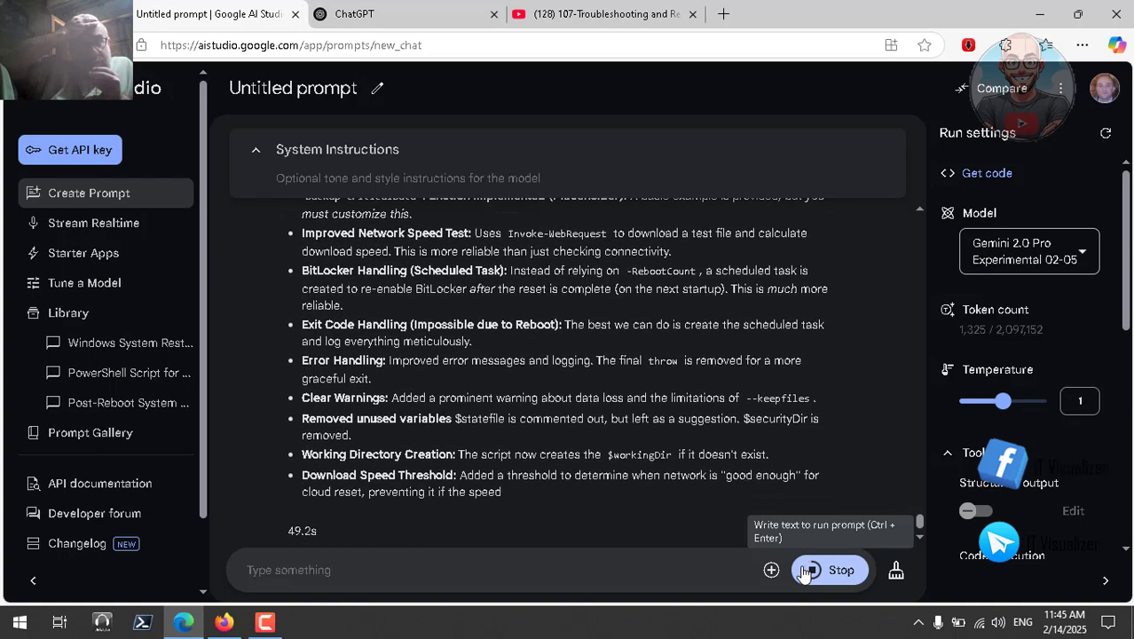
left_click(807, 571)
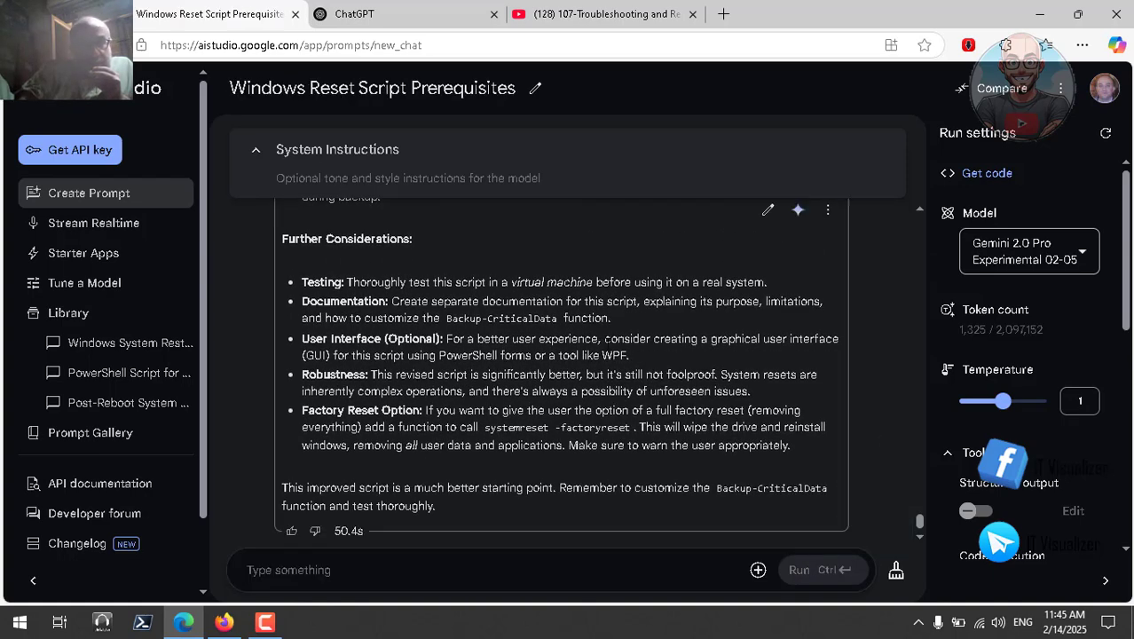
Look back through Gemini's answer, from the further considerations and revised script up to the list of potential problems
scroll(450, 359, "up", 8)
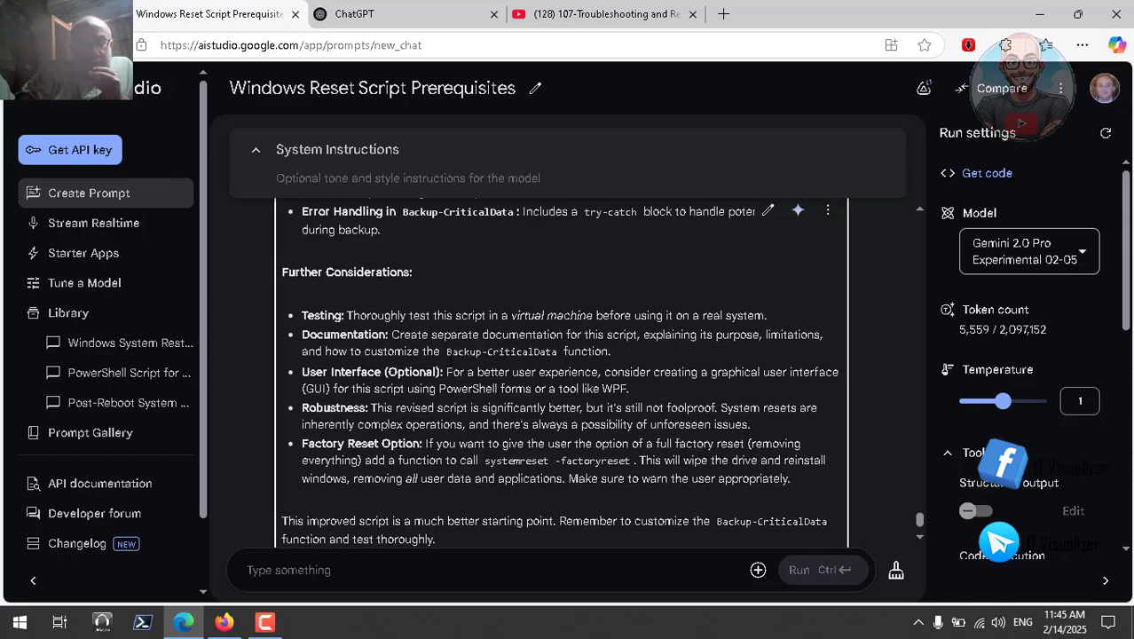
scroll(451, 359, "up", 10)
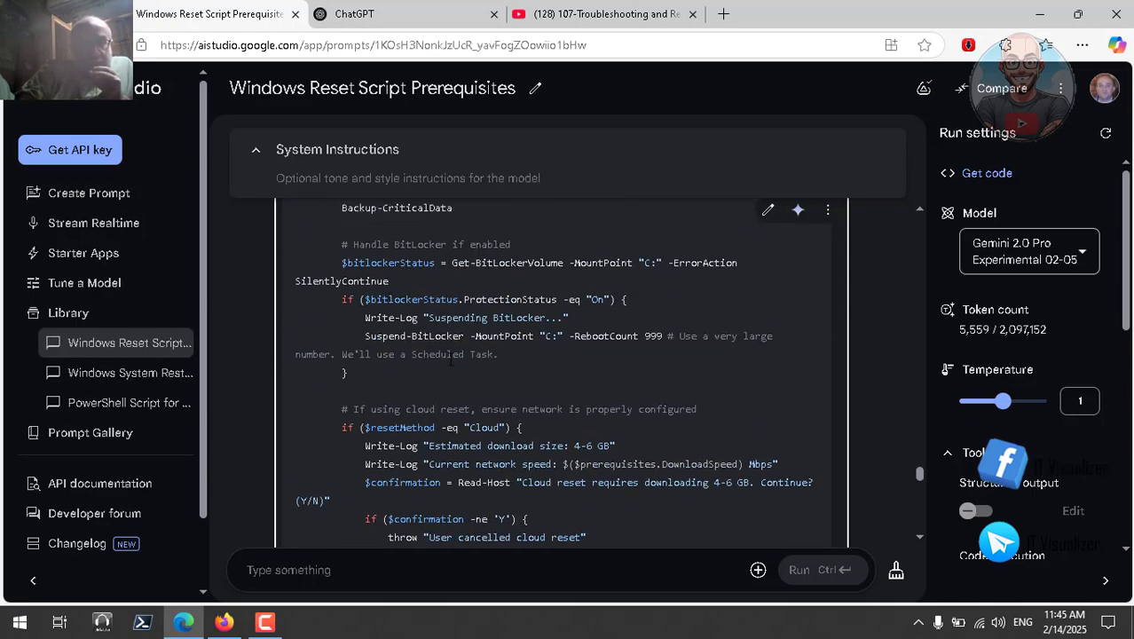
scroll(451, 360, "up", 8)
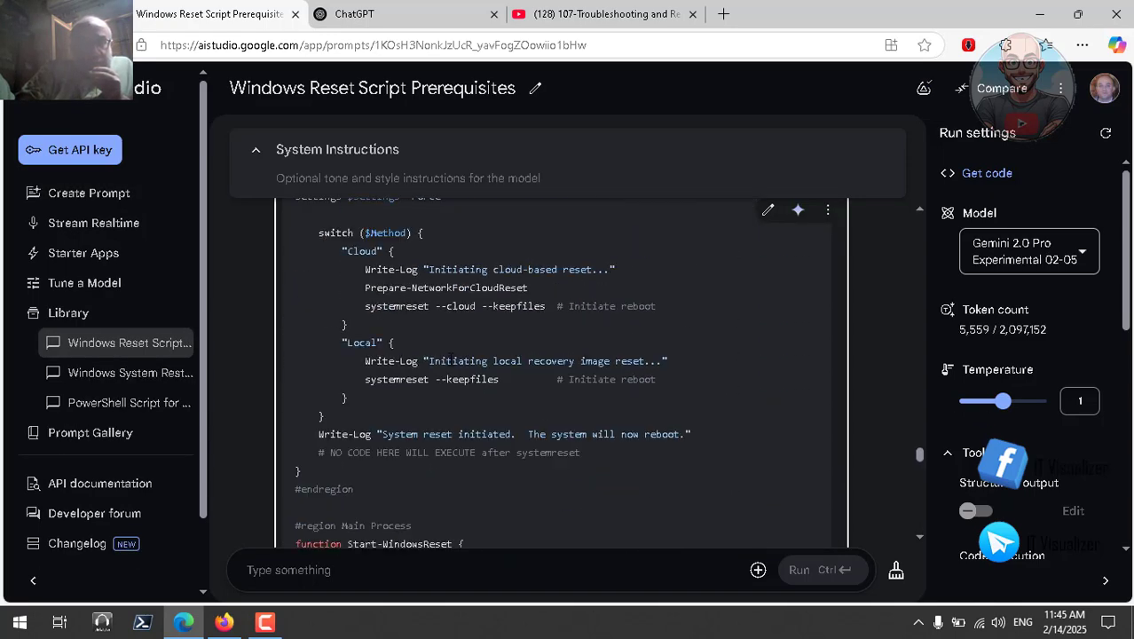
scroll(451, 360, "up", 10)
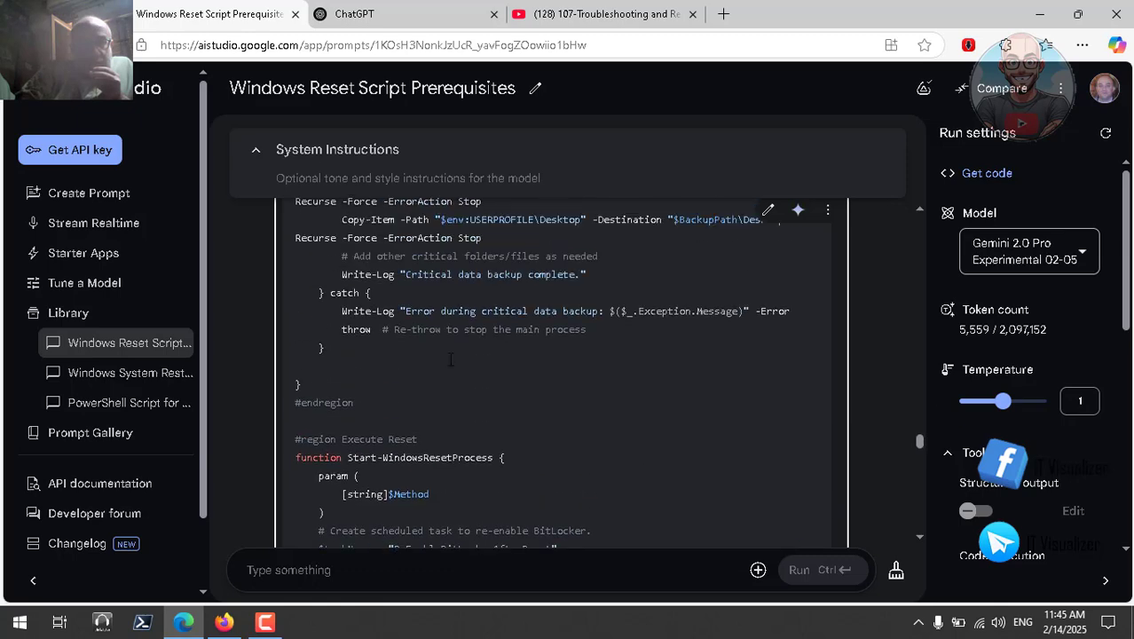
scroll(451, 359, "up", 10)
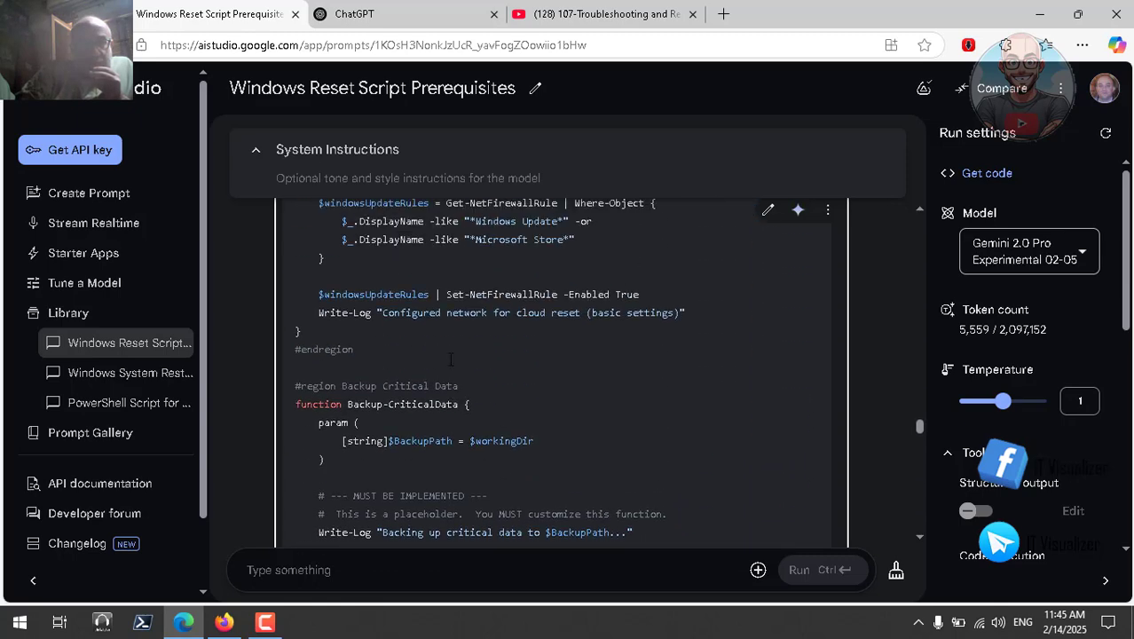
scroll(450, 360, "up", 10)
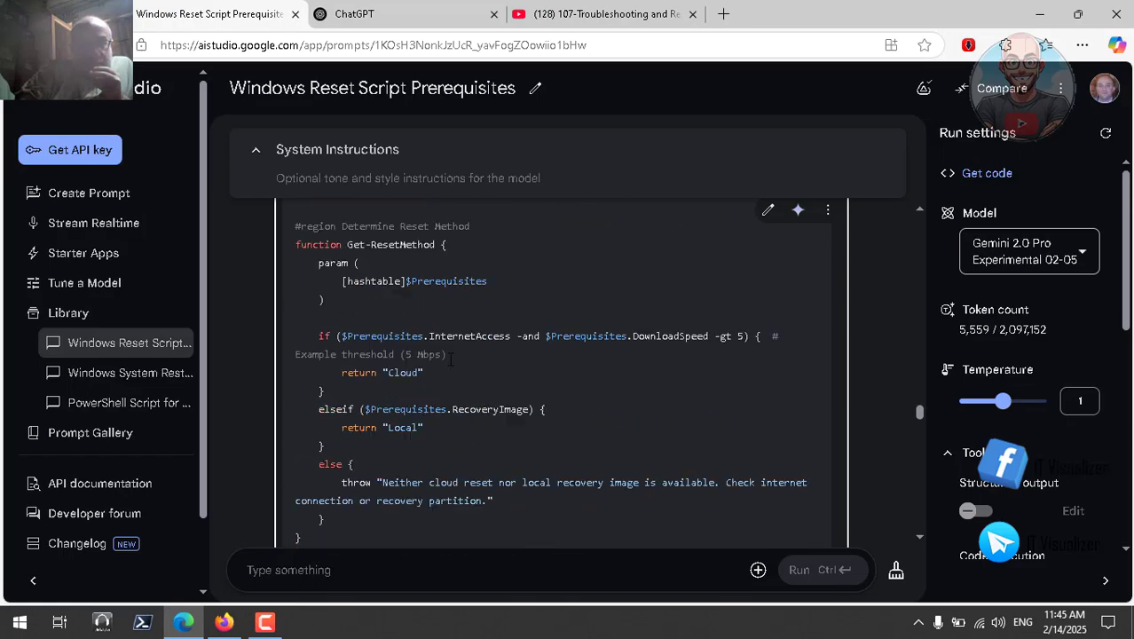
scroll(451, 359, "up", 10)
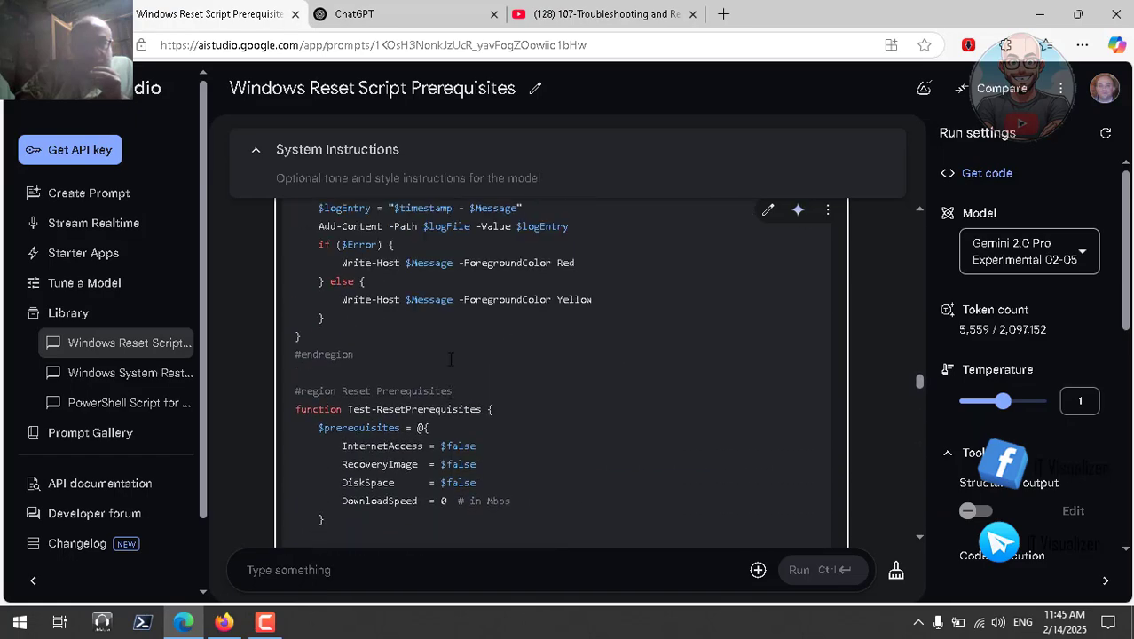
scroll(451, 359, "up", 5)
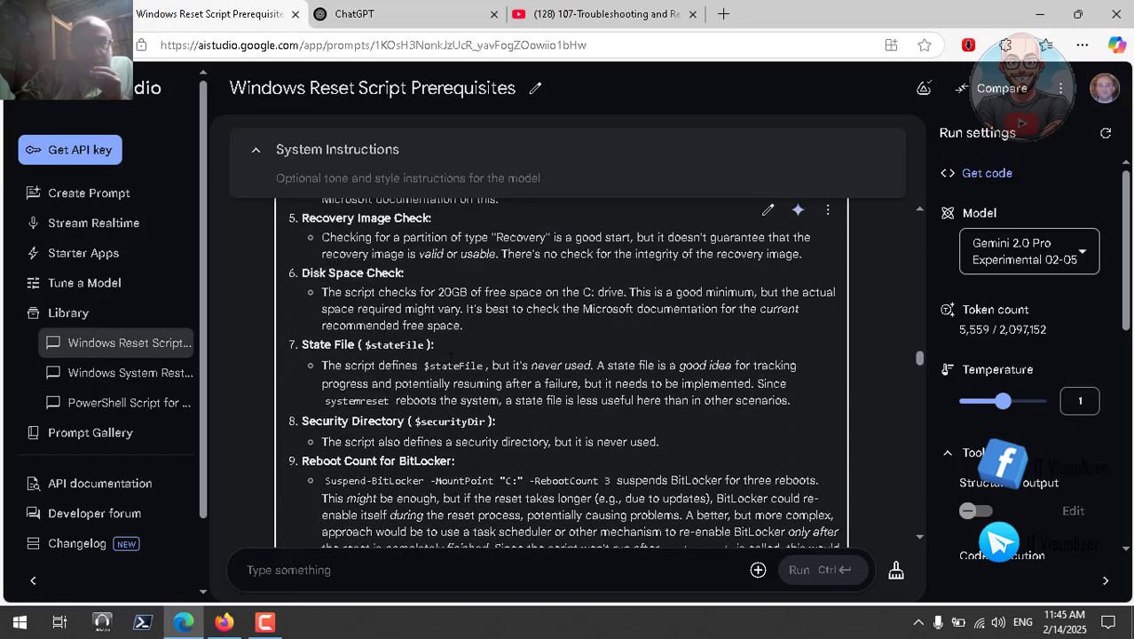
scroll(560, 372, "up", 8)
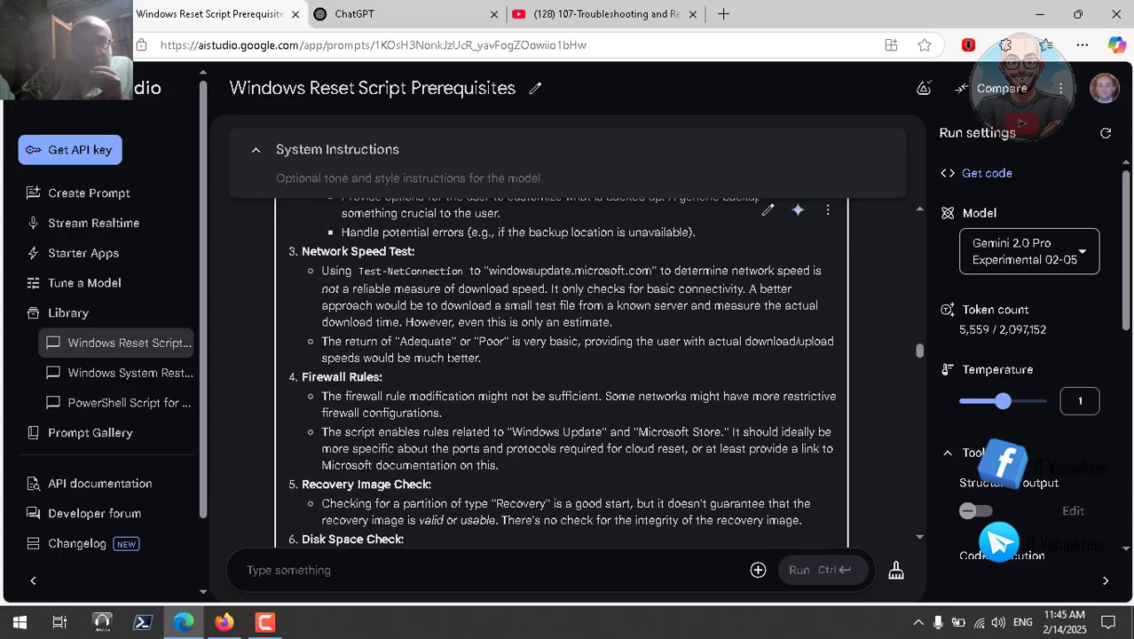
scroll(451, 360, "up", 3)
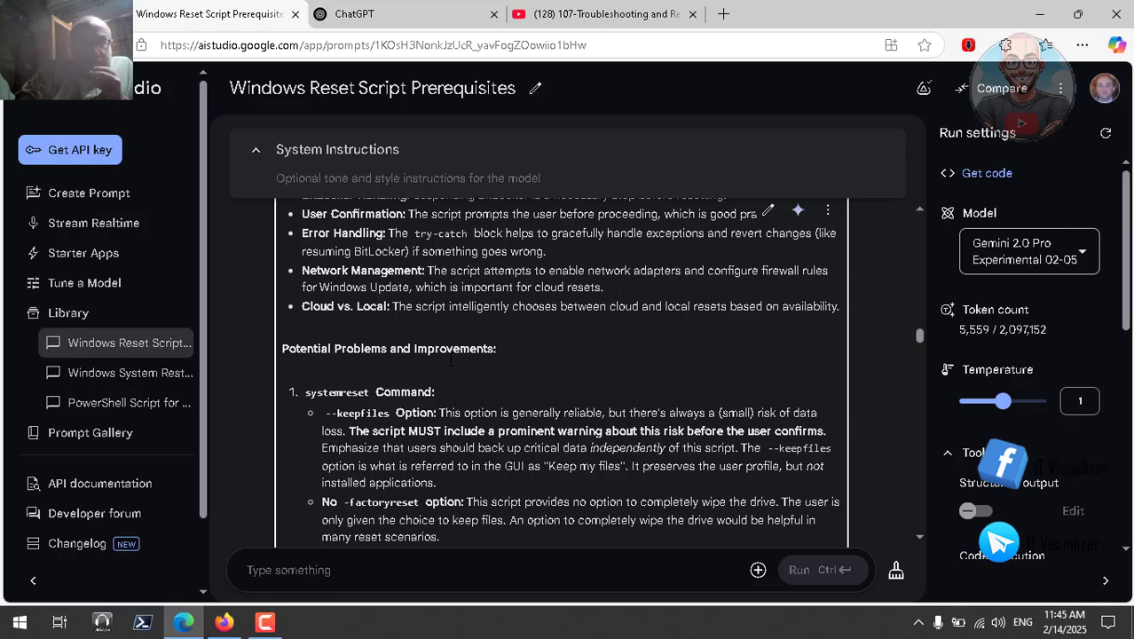
Read Gemini's "Potential Problems and Improvements" for the reset script, from the systemreset command through error handling
scroll(450, 360, "down", 3)
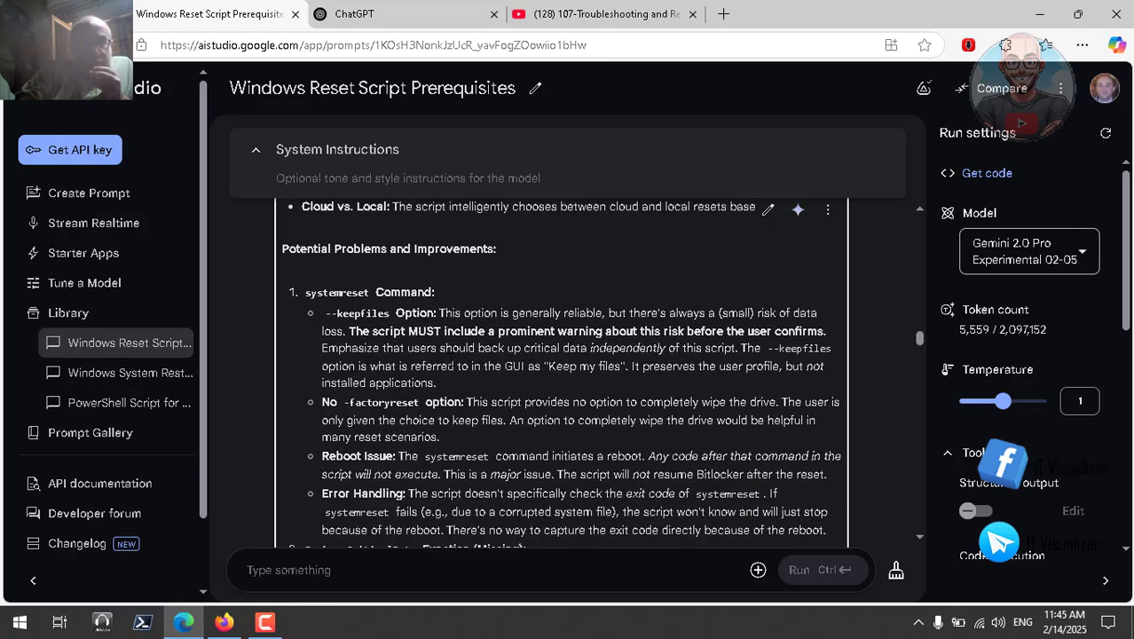
scroll(451, 359, "down", 1)
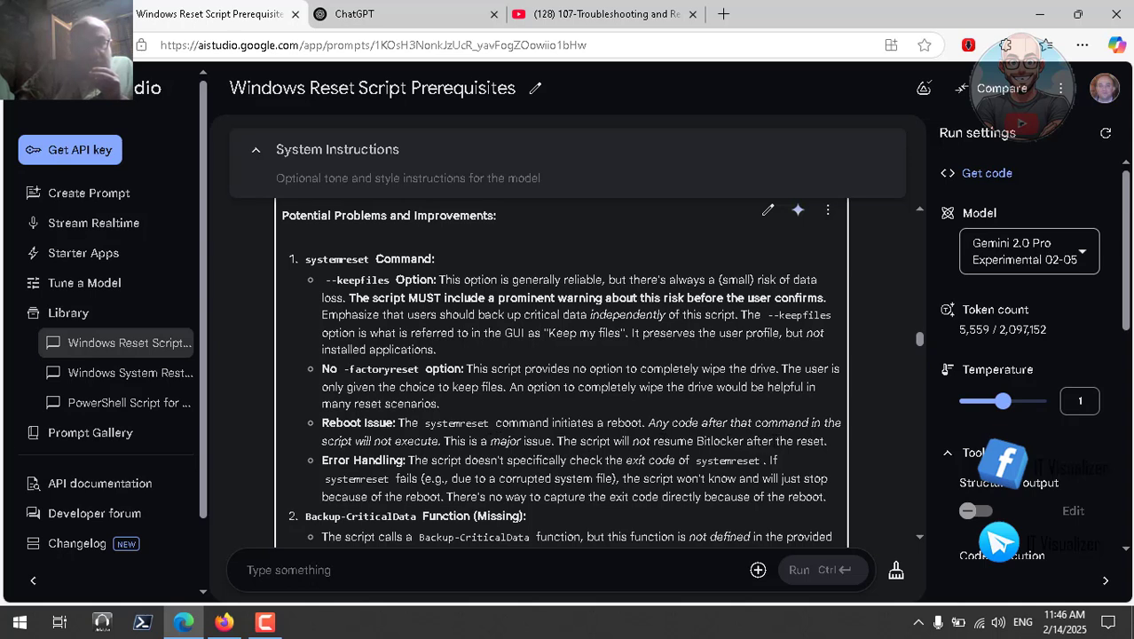
scroll(562, 377, "down", 1)
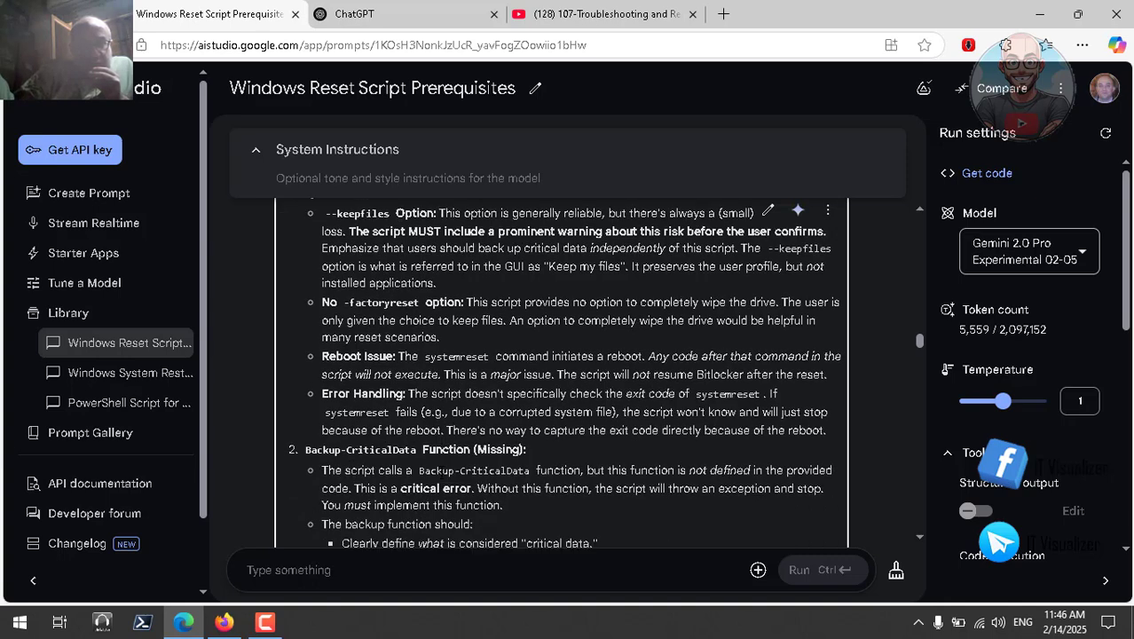
scroll(562, 377, "down", 3)
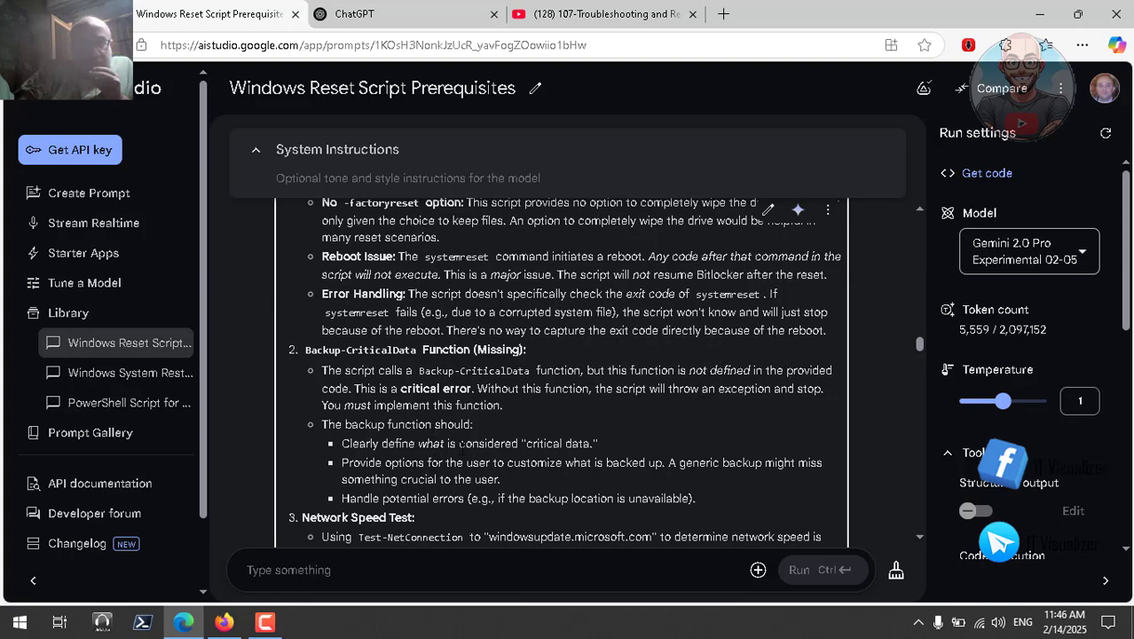
scroll(461, 446, "down", 3)
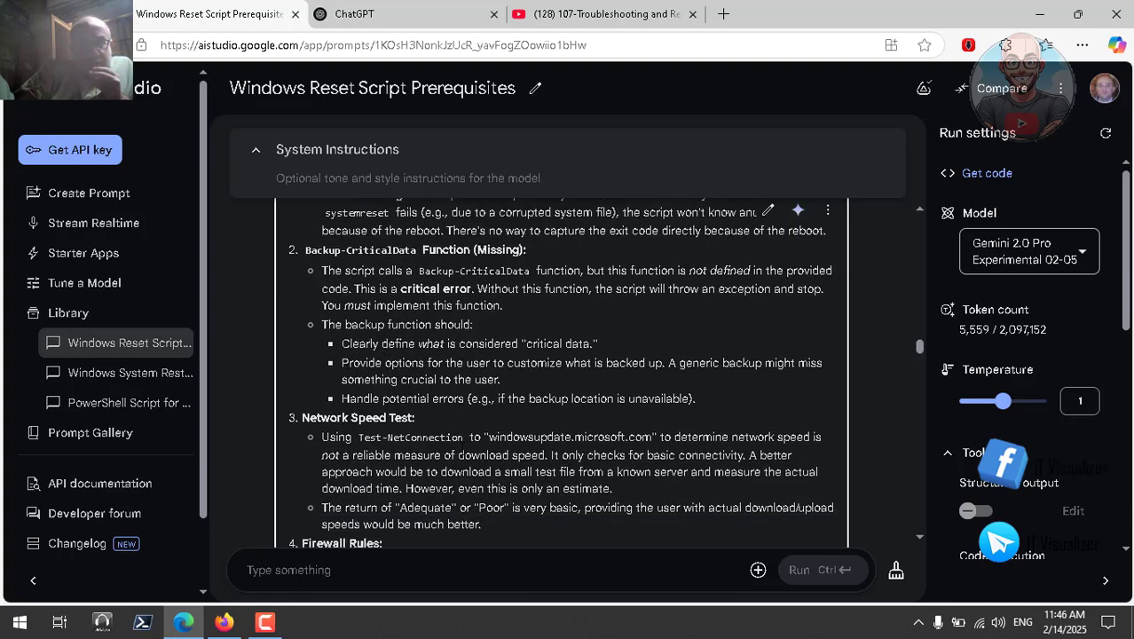
scroll(562, 373, "down", 1)
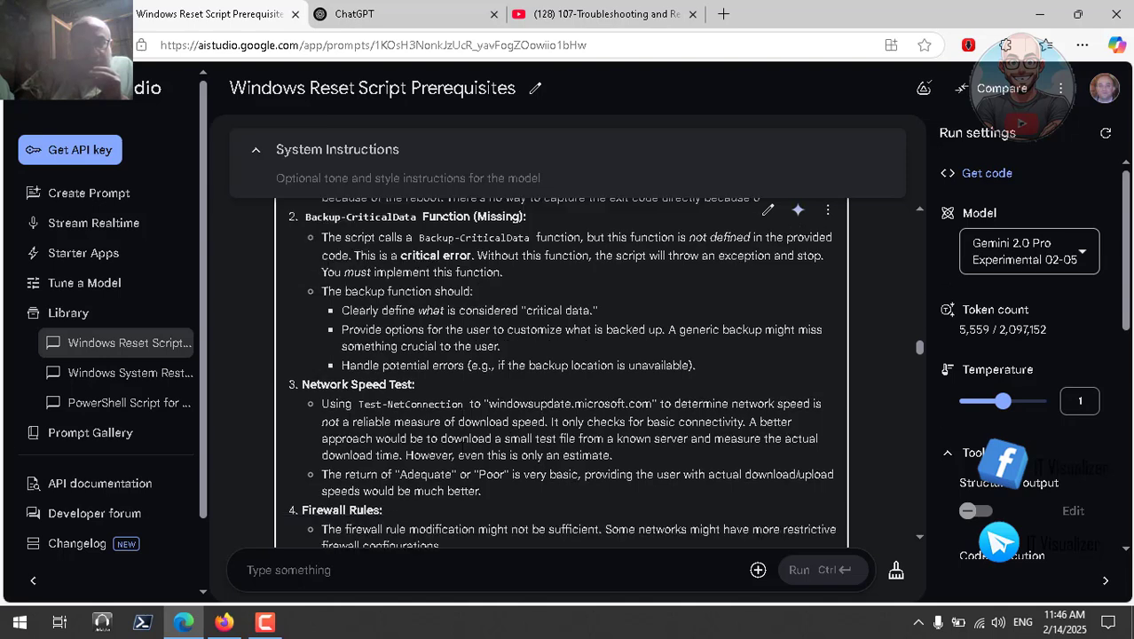
scroll(462, 448, "down", 2)
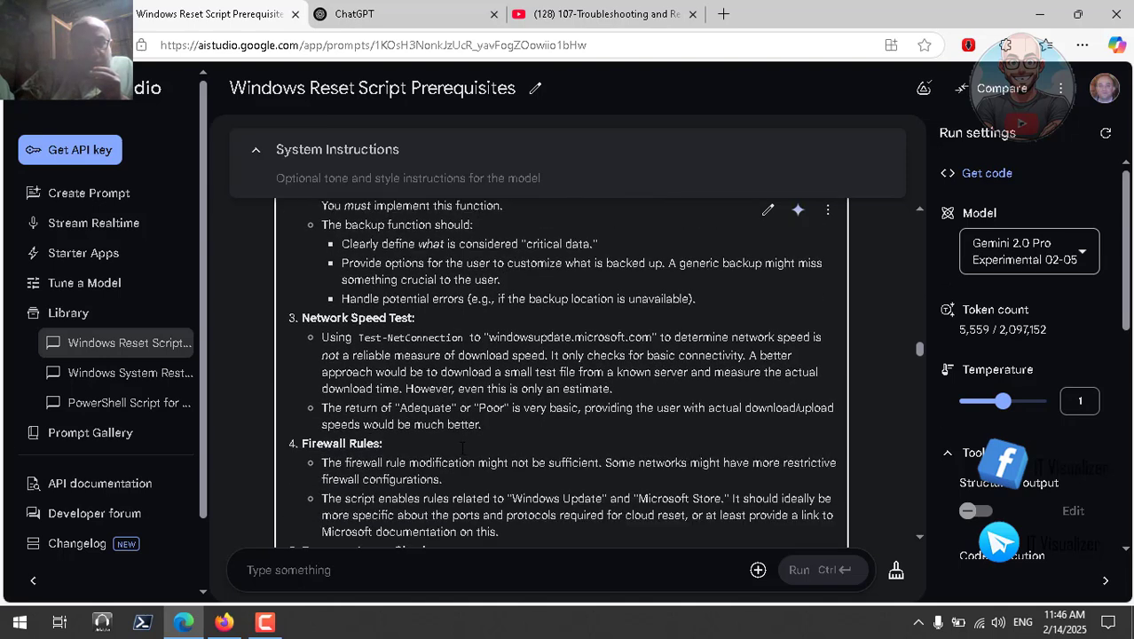
scroll(462, 448, "down", 1)
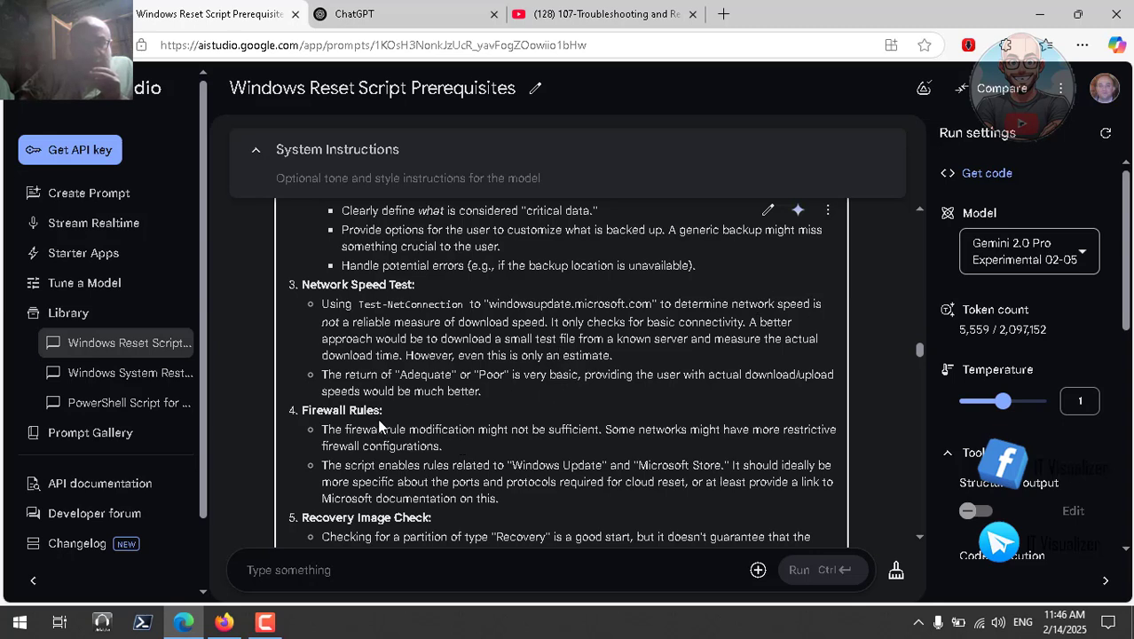
scroll(388, 425, "down", 2)
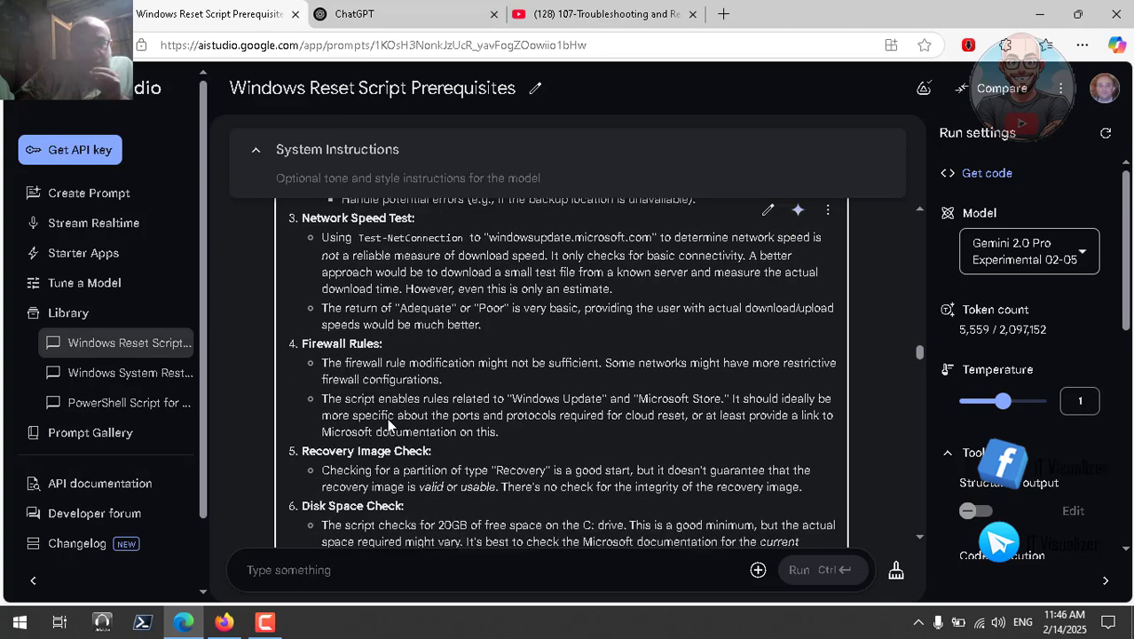
scroll(386, 418, "down", 1)
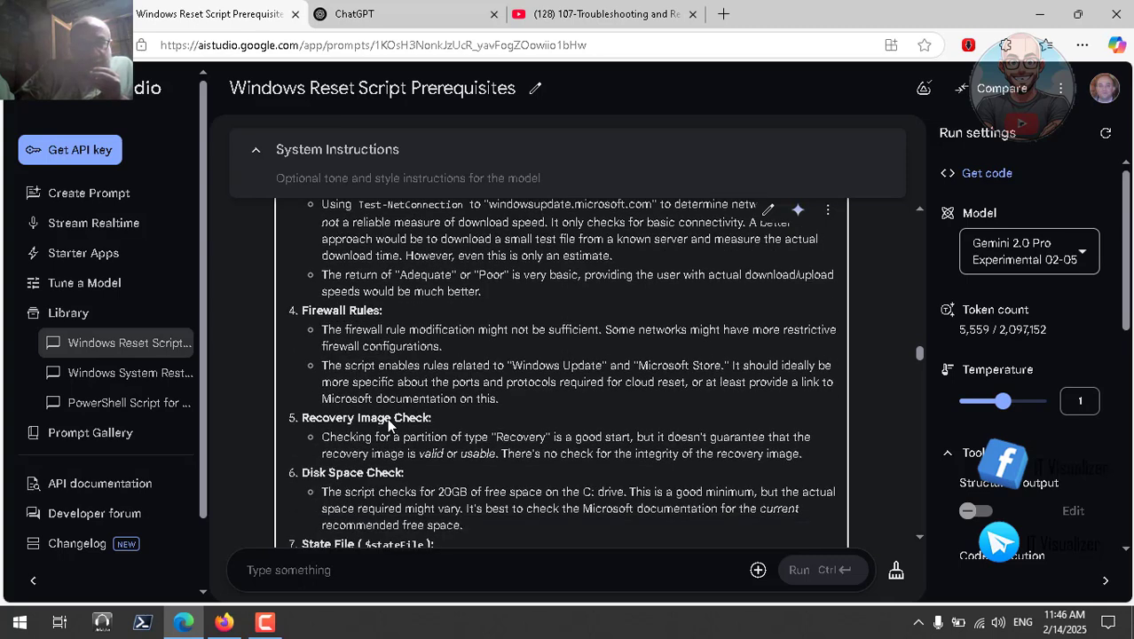
scroll(387, 418, "down", 2)
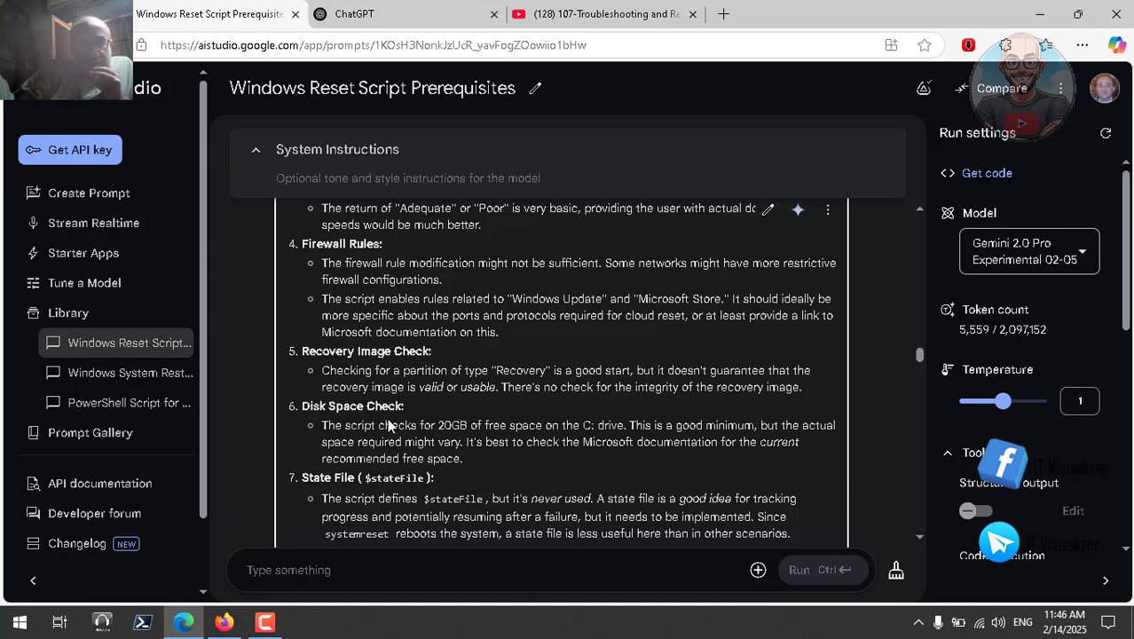
scroll(387, 418, "down", 2)
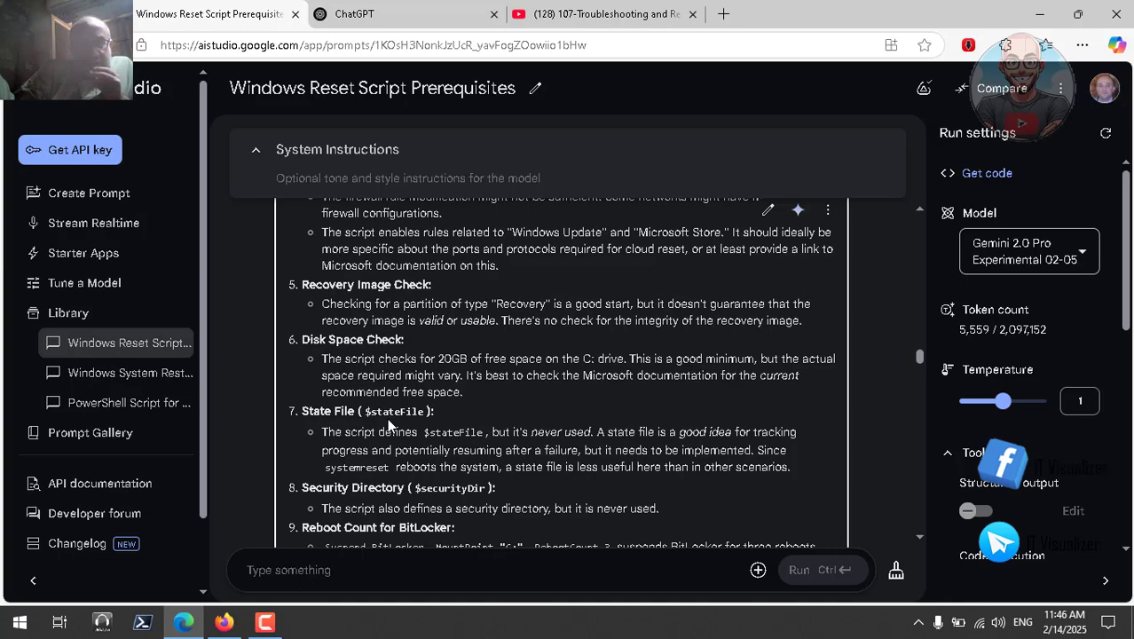
scroll(386, 424, "down", 1)
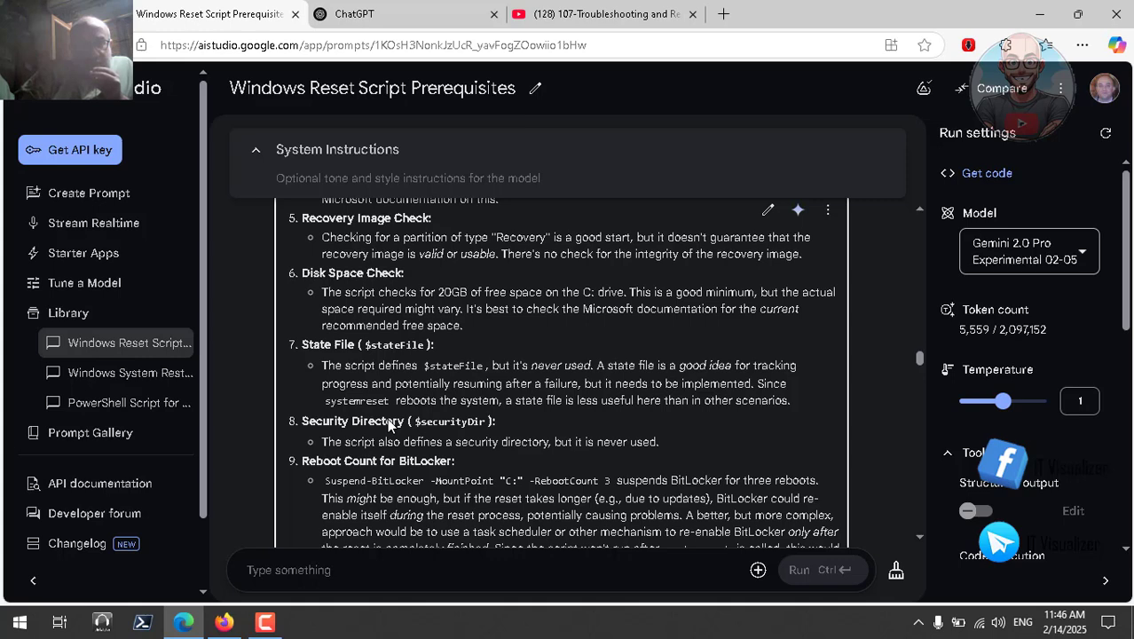
scroll(387, 418, "down", 1)
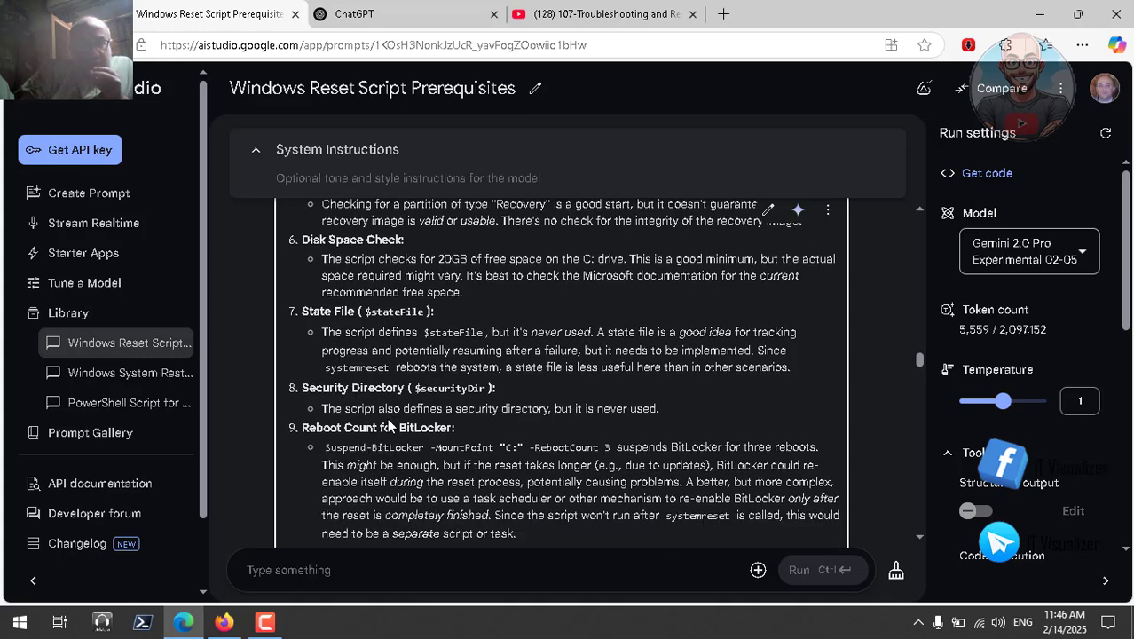
scroll(387, 418, "down", 1)
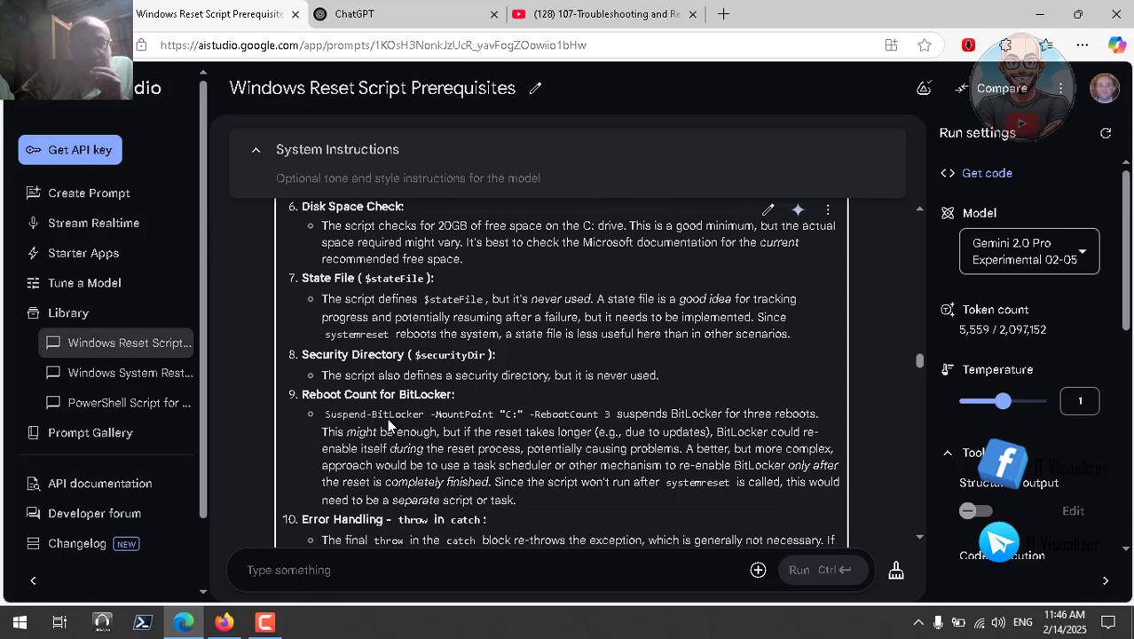
scroll(386, 418, "down", 1)
scroll(387, 418, "down", 1)
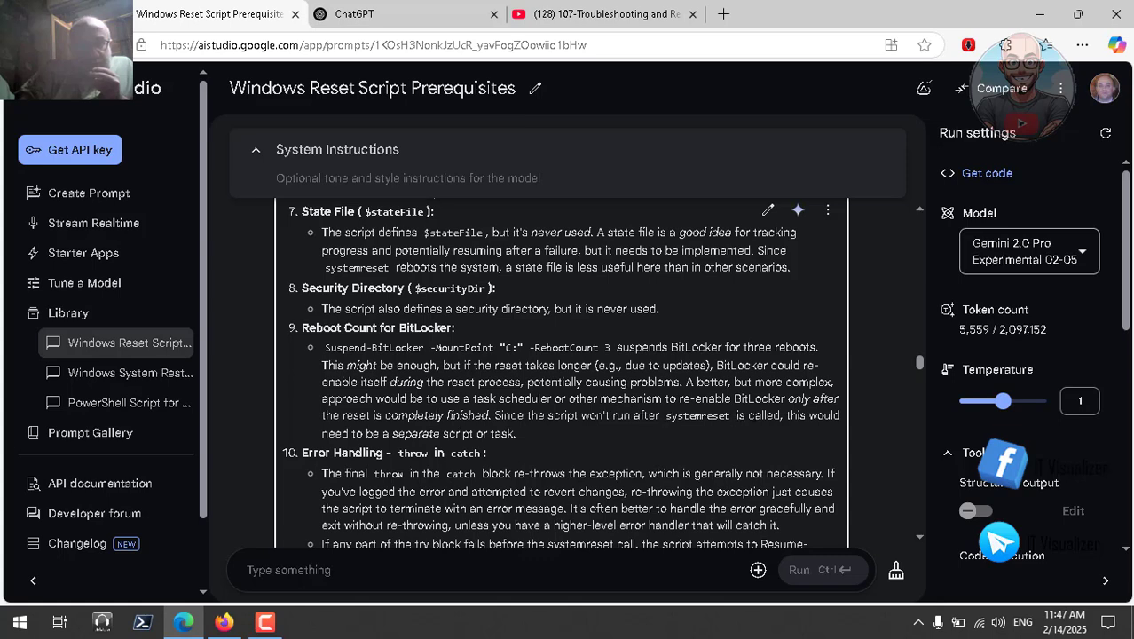
scroll(560, 440, "down", 3)
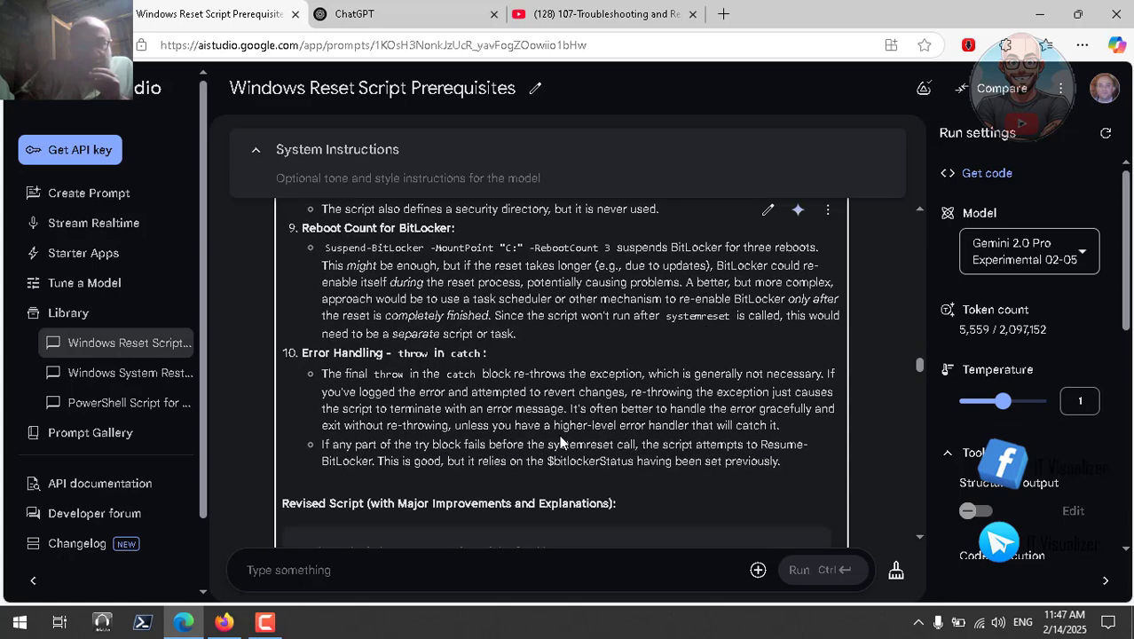
scroll(559, 441, "down", 3)
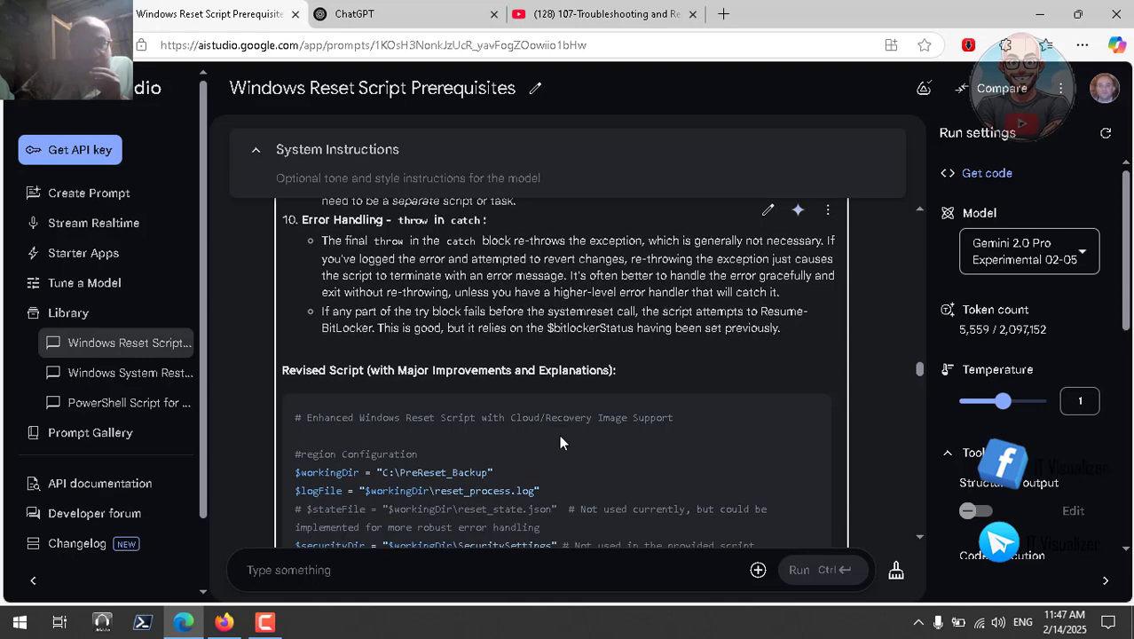
scroll(559, 441, "down", 1)
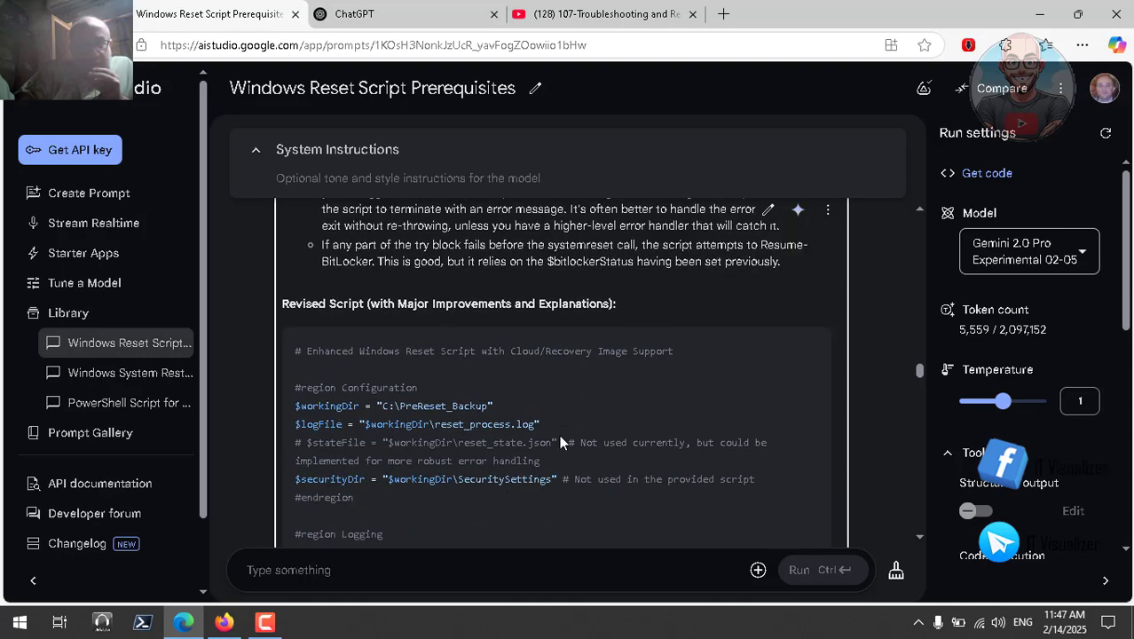
scroll(560, 441, "up", 5)
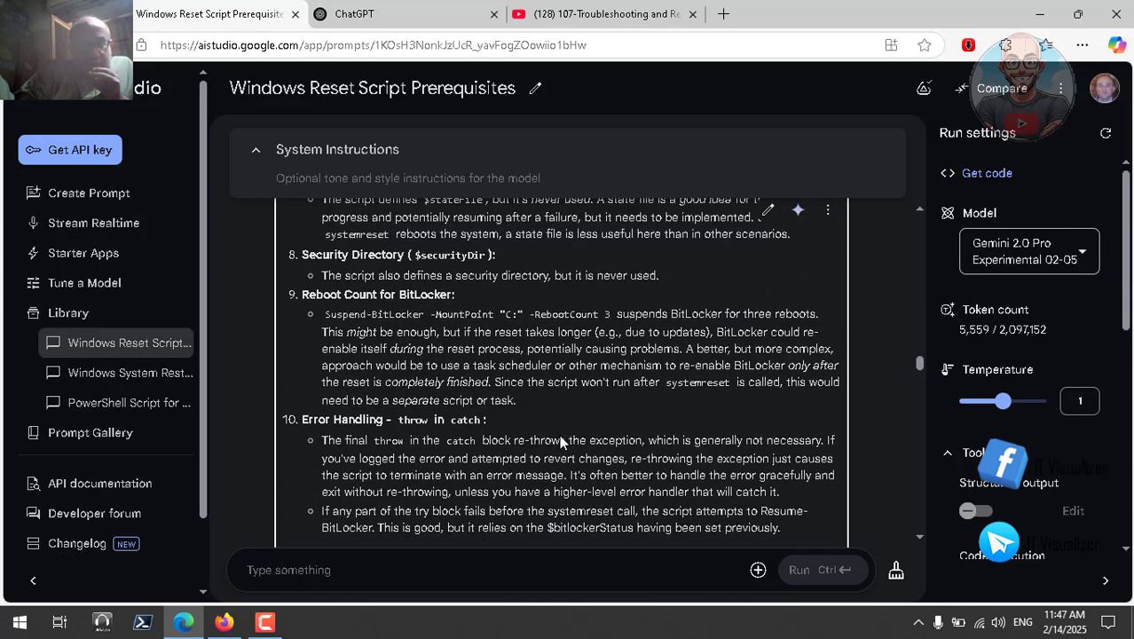
scroll(559, 441, "up", 4)
Read Gemini's revised reset script, from the configuration and logging regions through the execution confirmation message
scroll(559, 441, "down", 8)
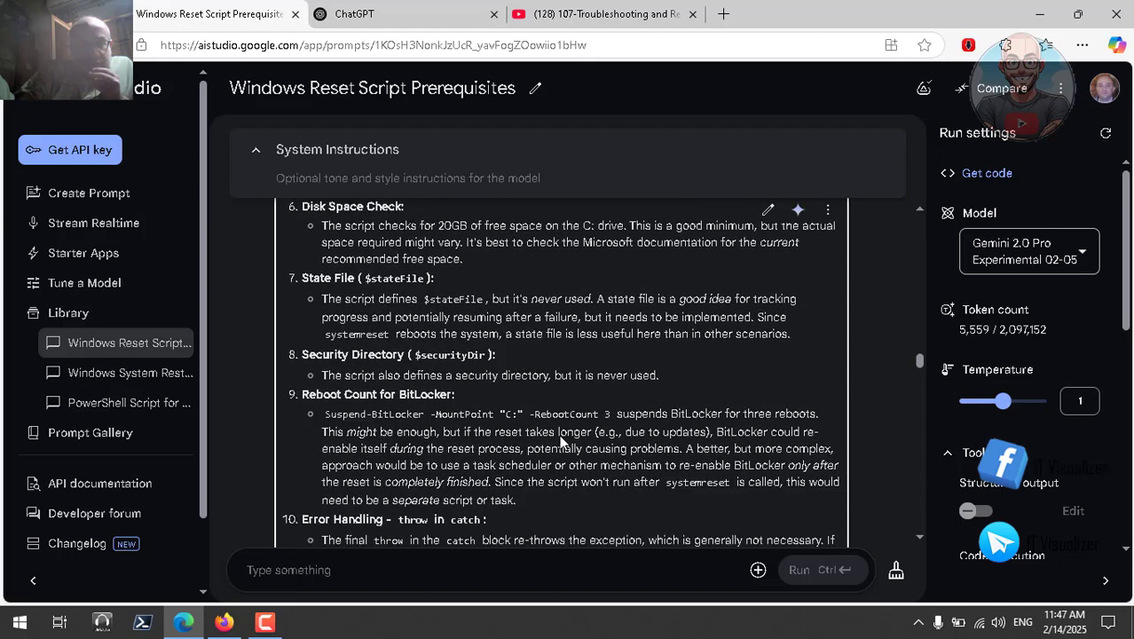
scroll(558, 441, "down", 2)
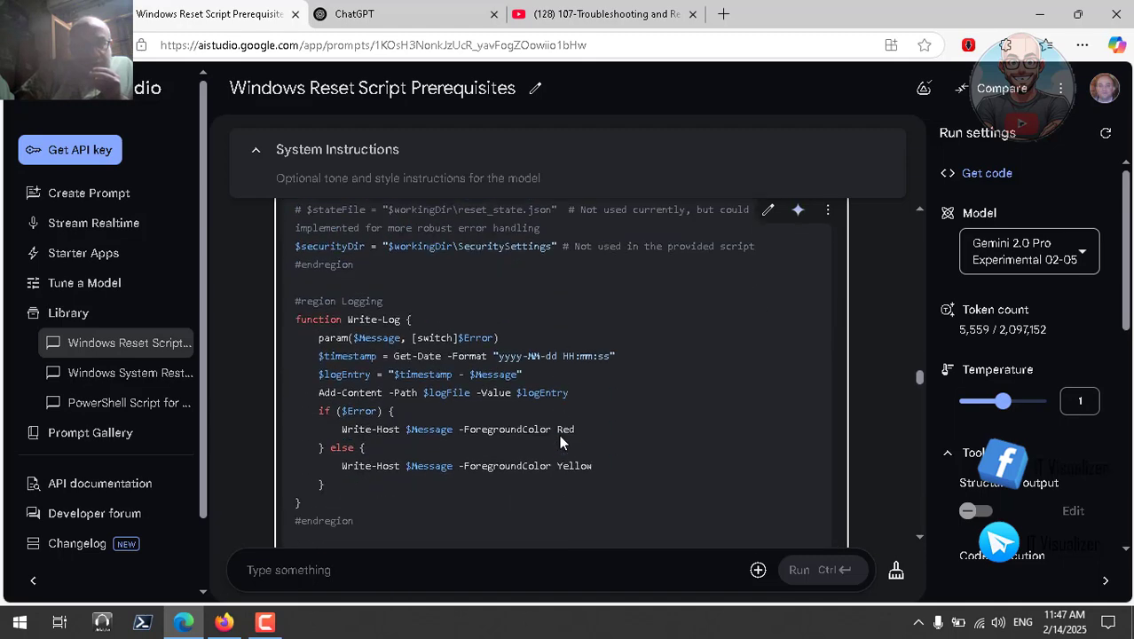
scroll(558, 441, "down", 4)
scroll(559, 441, "down", 1)
scroll(559, 441, "down", 5)
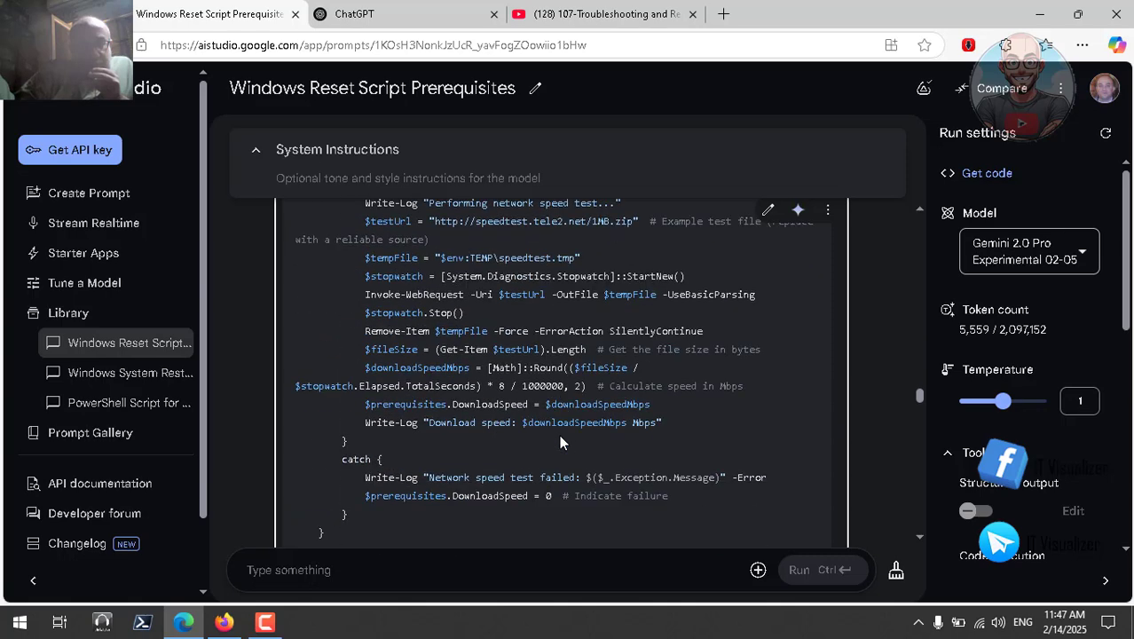
scroll(560, 441, "down", 5)
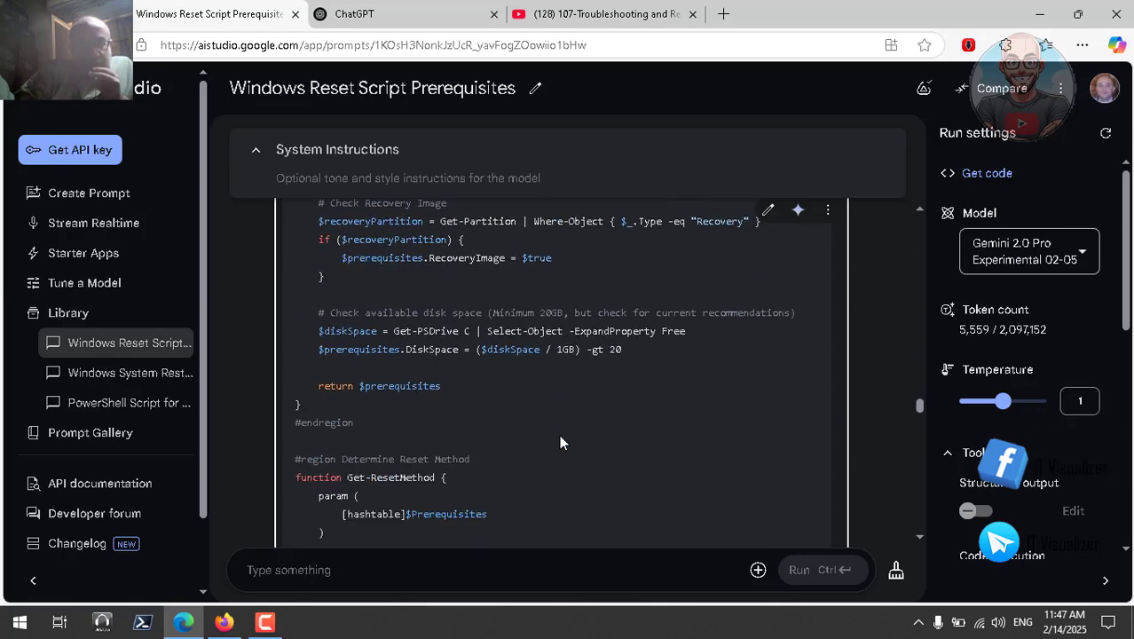
scroll(560, 439, "down", 7)
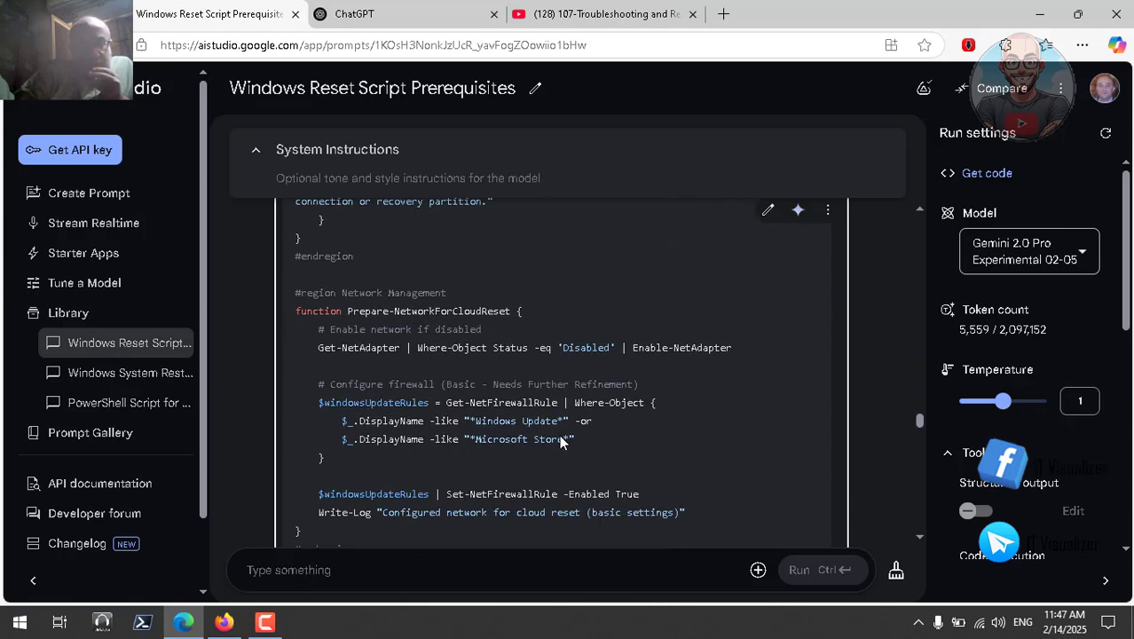
scroll(559, 441, "down", 3)
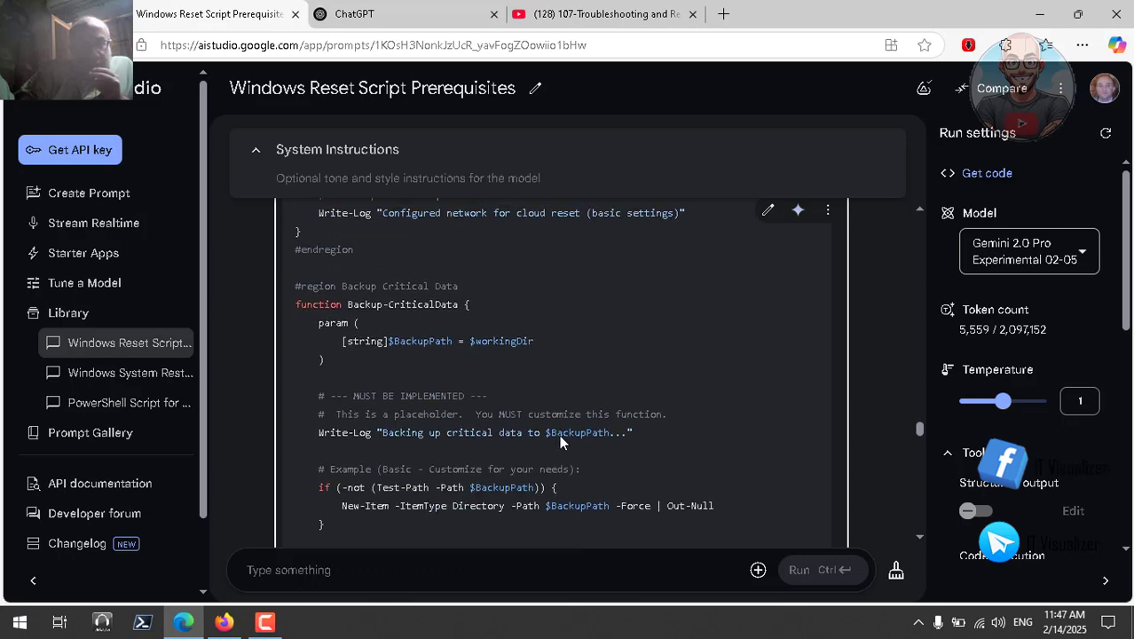
scroll(560, 441, "down", 2)
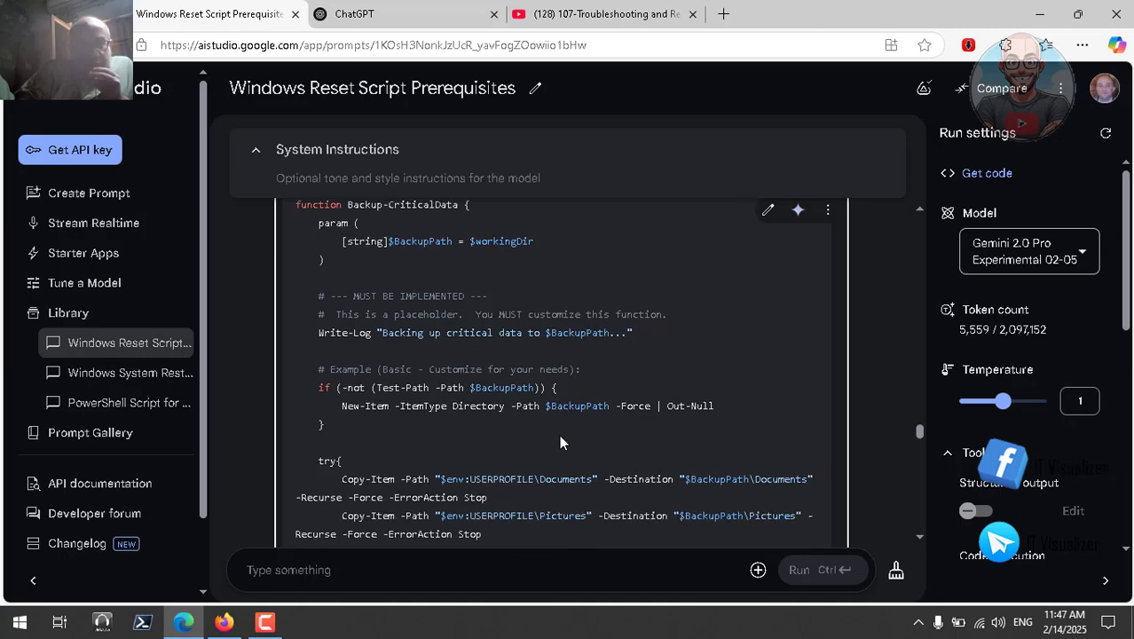
scroll(559, 441, "down", 1)
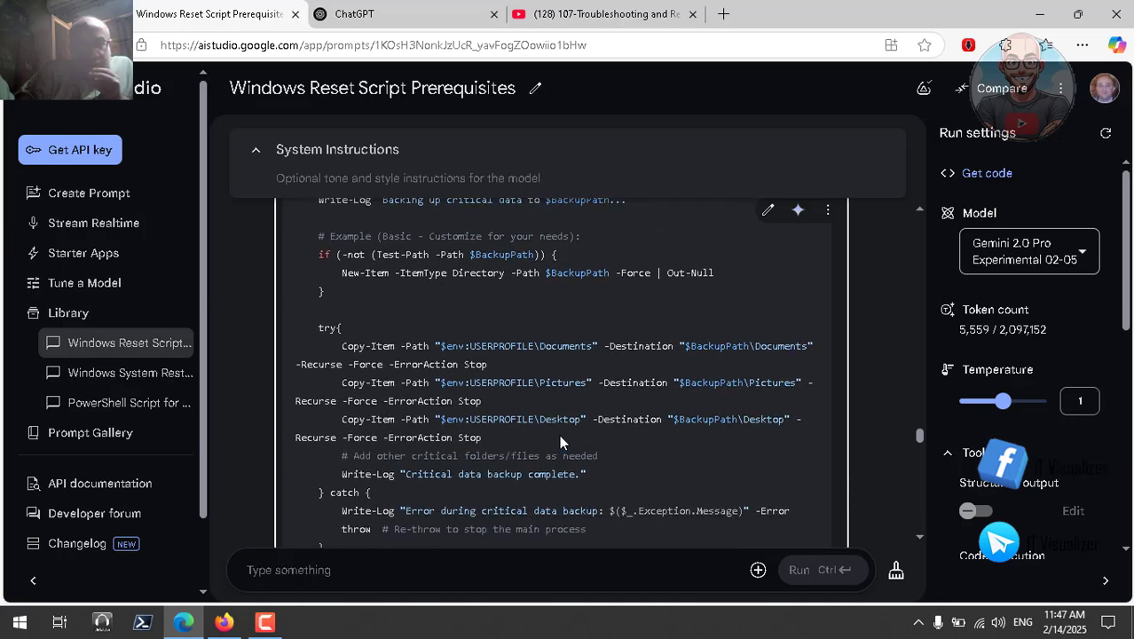
scroll(559, 441, "down", 3)
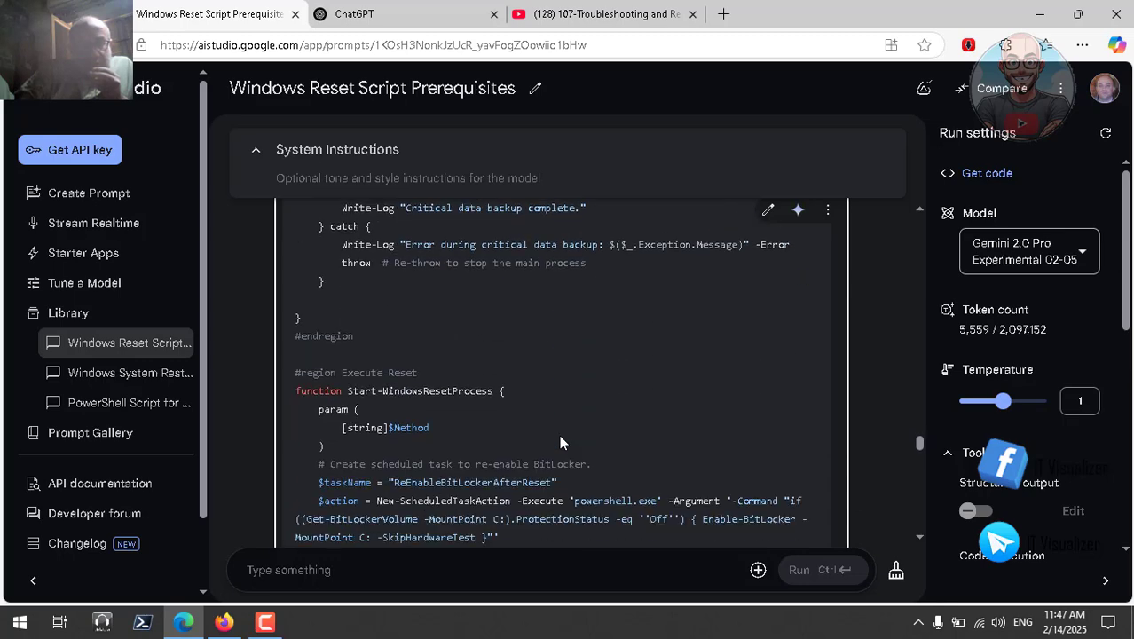
scroll(558, 441, "down", 6)
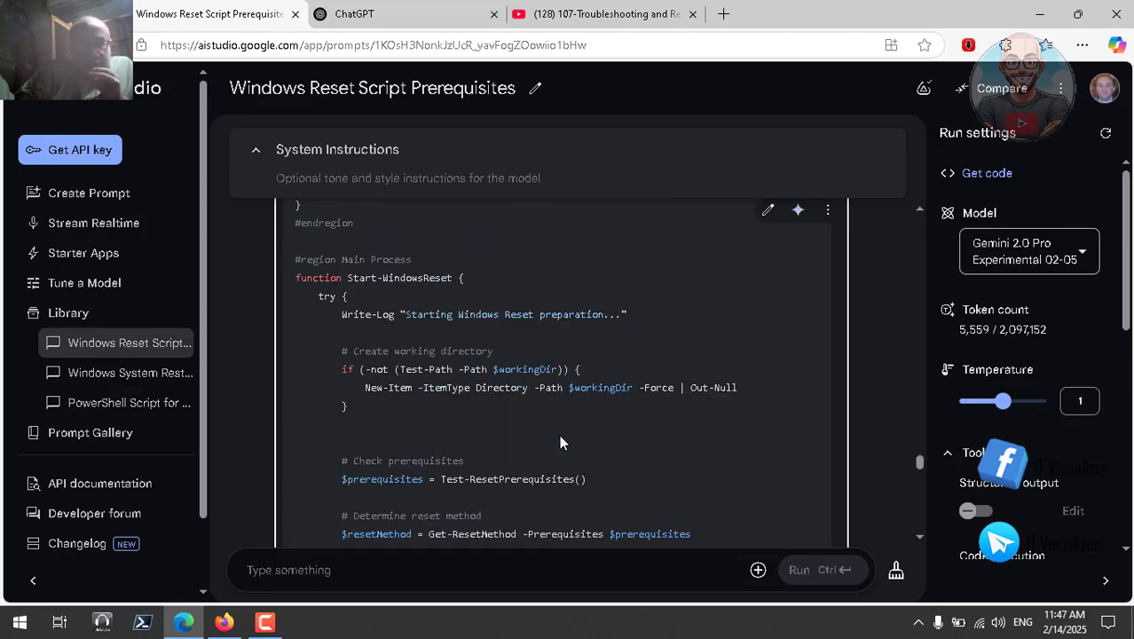
scroll(559, 441, "down", 8)
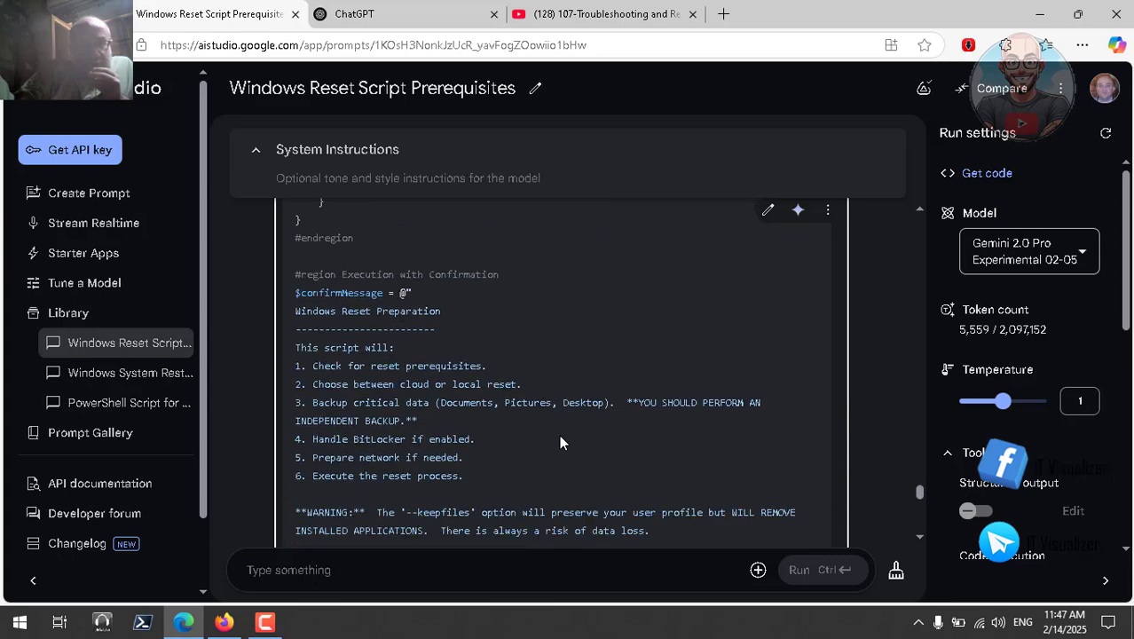
Review Gemini's "Key Changes in the Revised Script" and "Further Considerations" sections
scroll(559, 440, "down", 10)
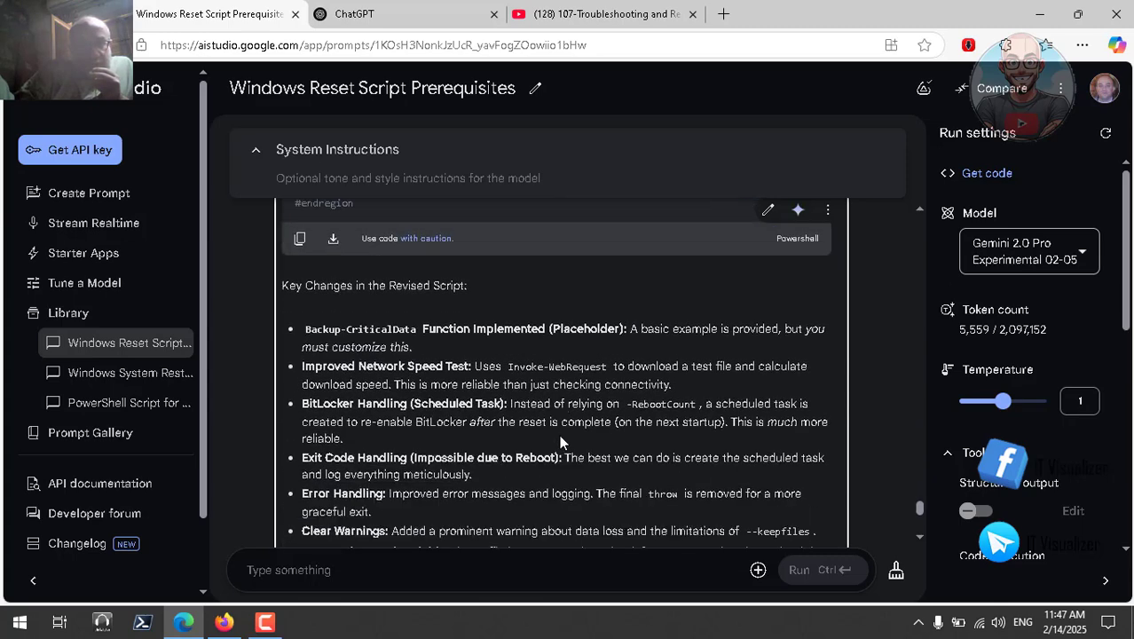
scroll(559, 441, "down", 2)
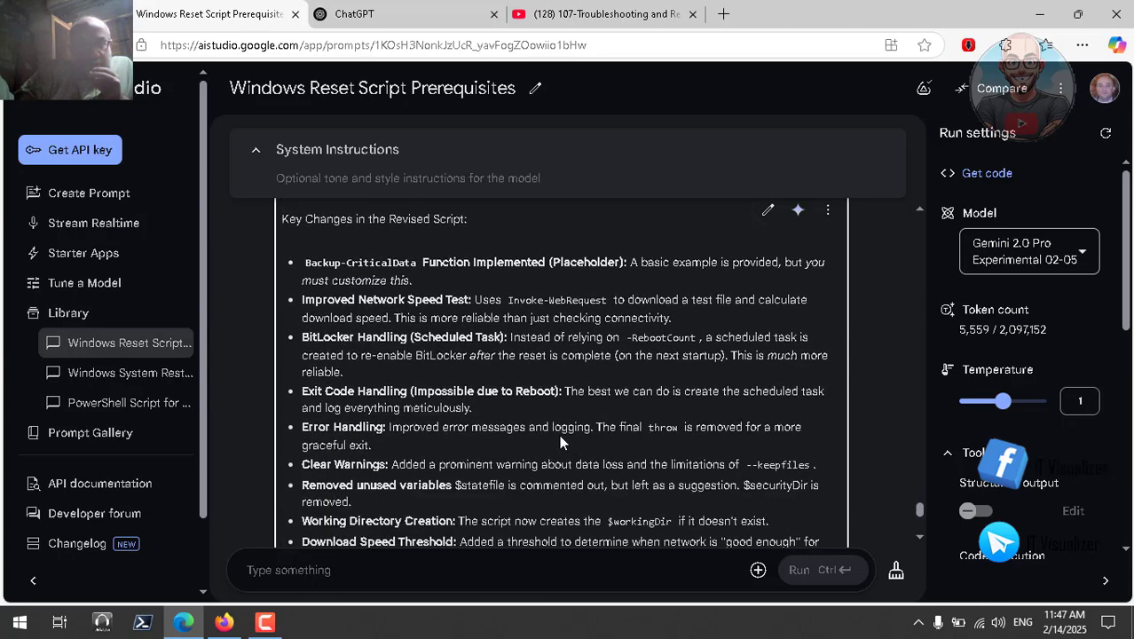
scroll(558, 434, "down", 3)
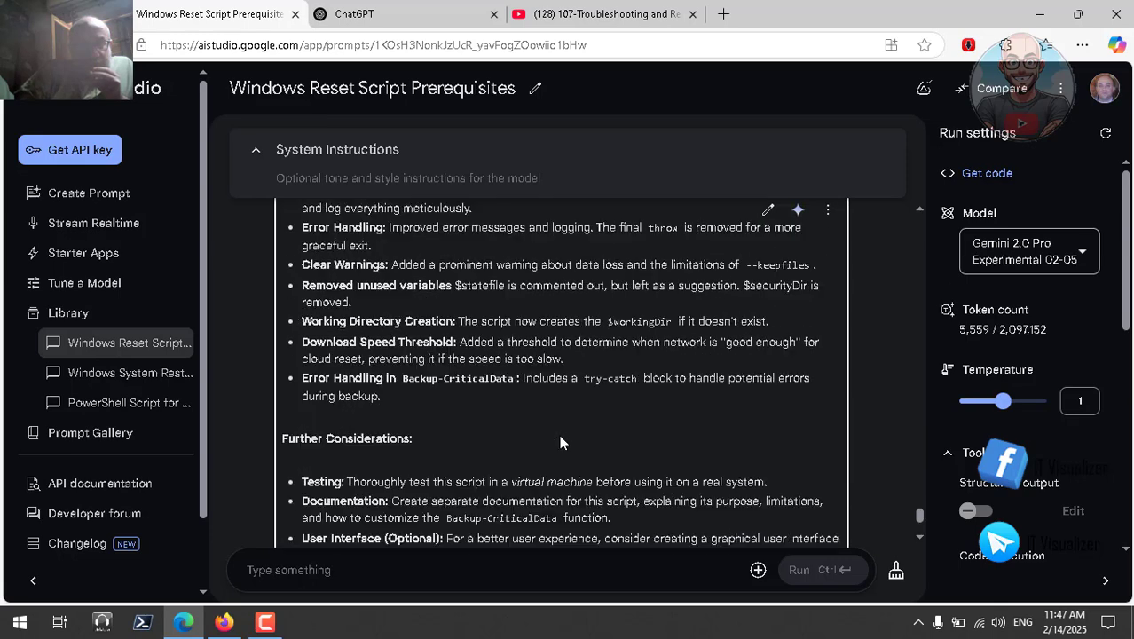
scroll(559, 441, "down", 2)
scroll(560, 440, "down", 1)
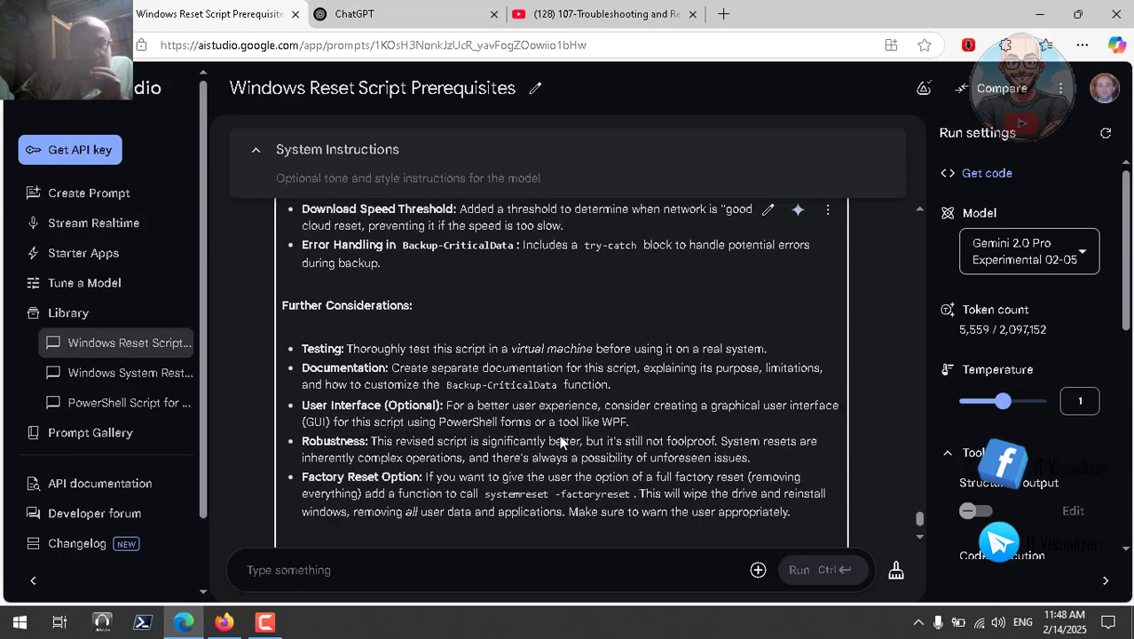
Select the whole "Potential Problems and Improvements" section of Gemini's answer, from its heading through item 10 on error handling
scroll(559, 435, "up", 10)
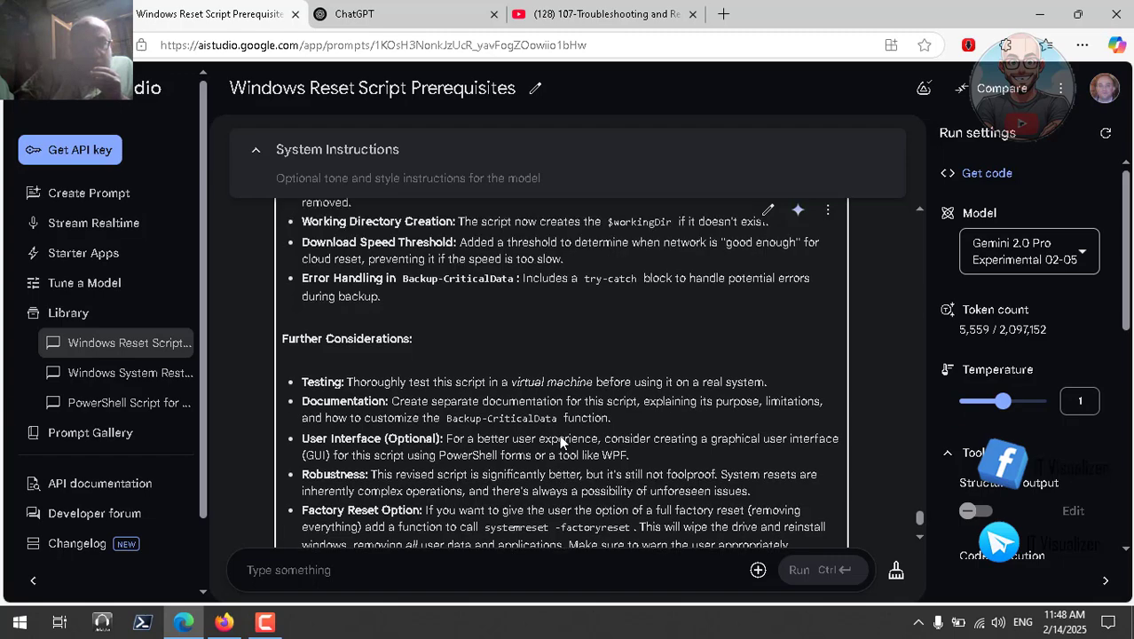
scroll(559, 441, "up", 15)
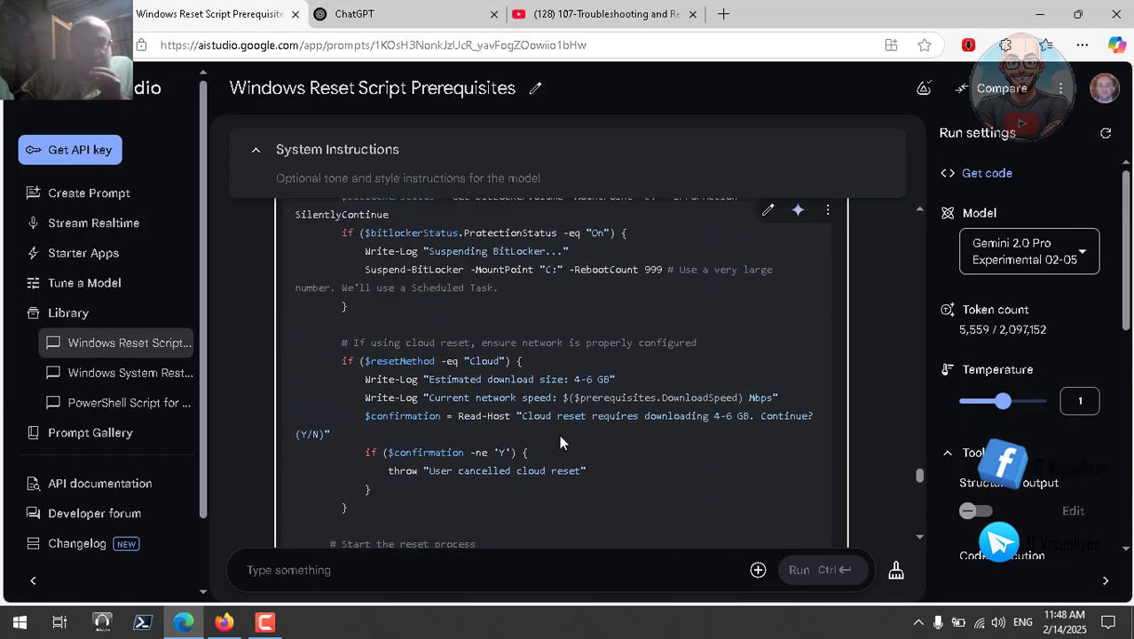
scroll(560, 440, "up", 15)
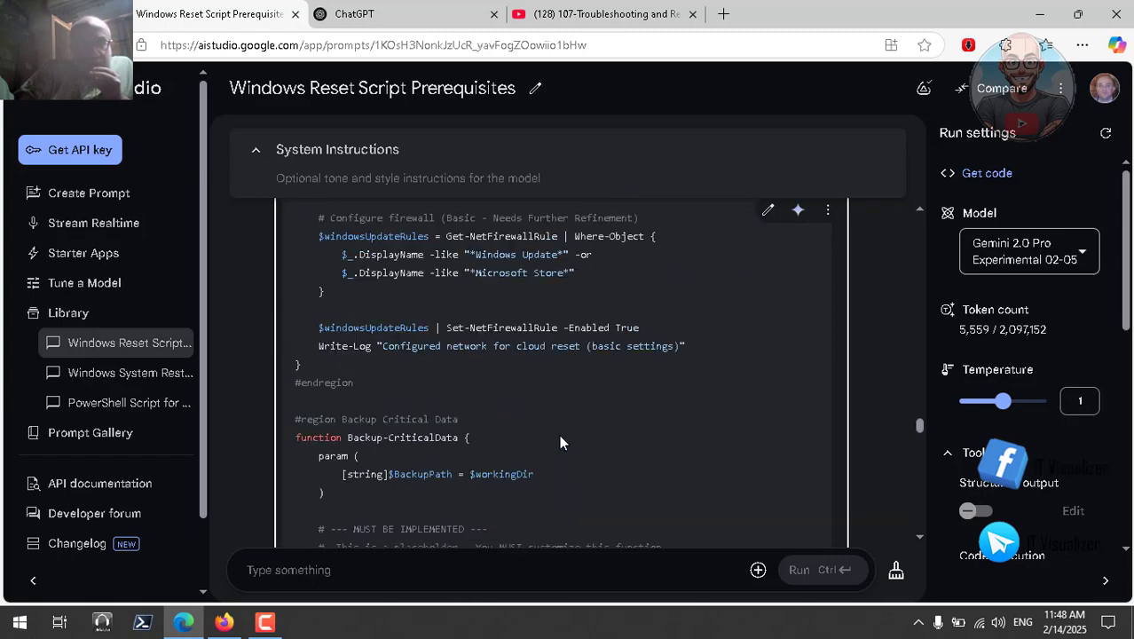
scroll(559, 435, "up", 15)
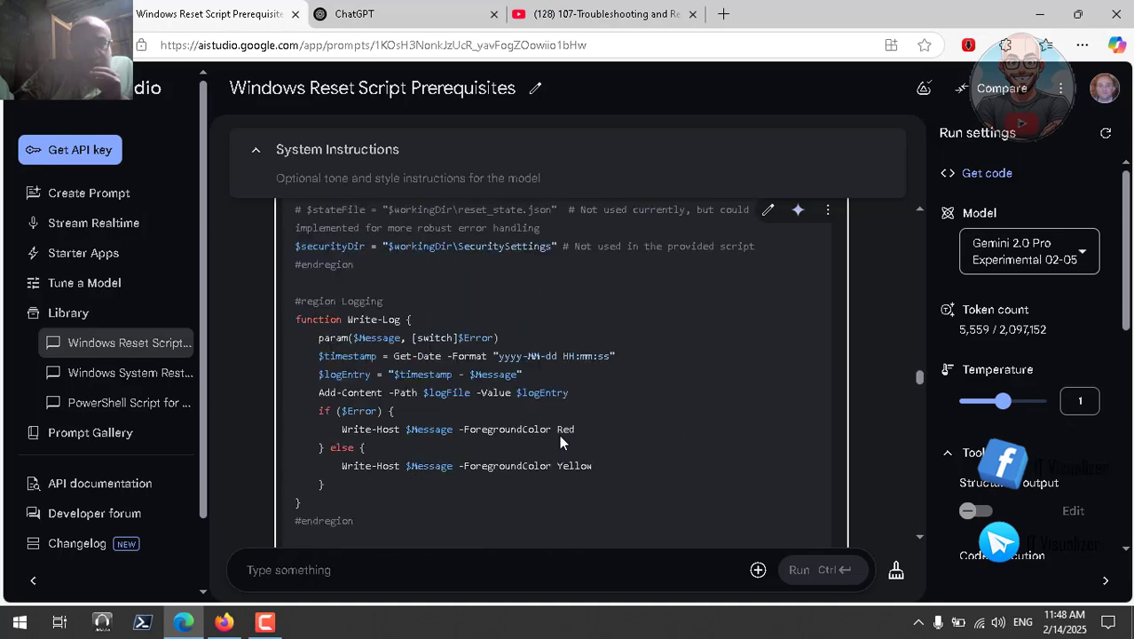
scroll(559, 434, "down", 2)
scroll(559, 441, "down", 3)
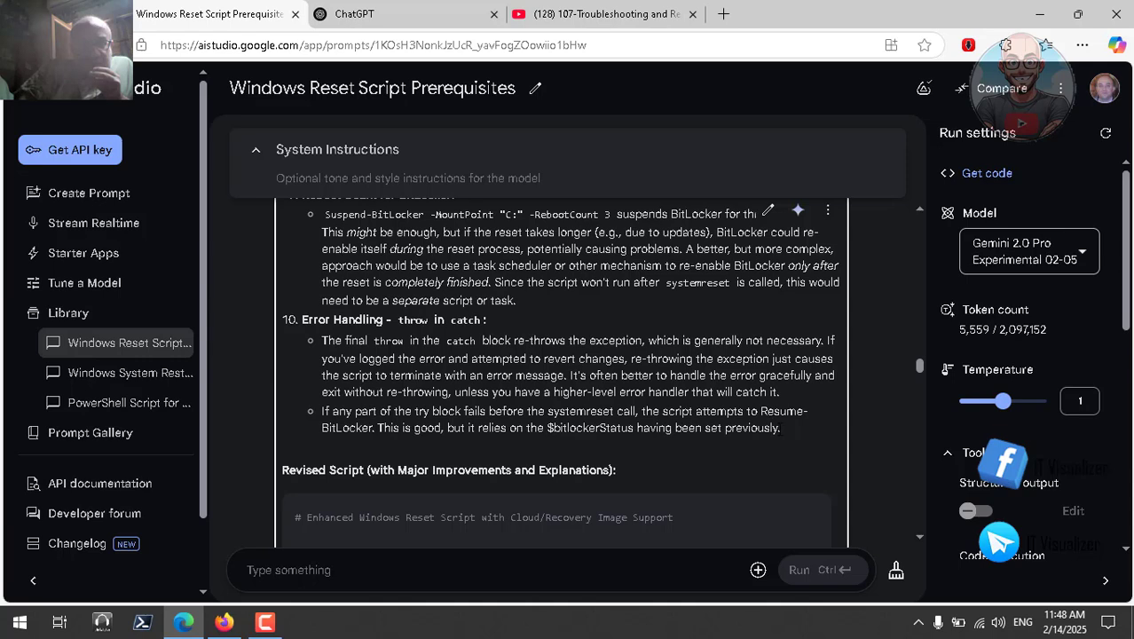
left_click_drag(780, 430, 461, 233)
left_click(443, 337)
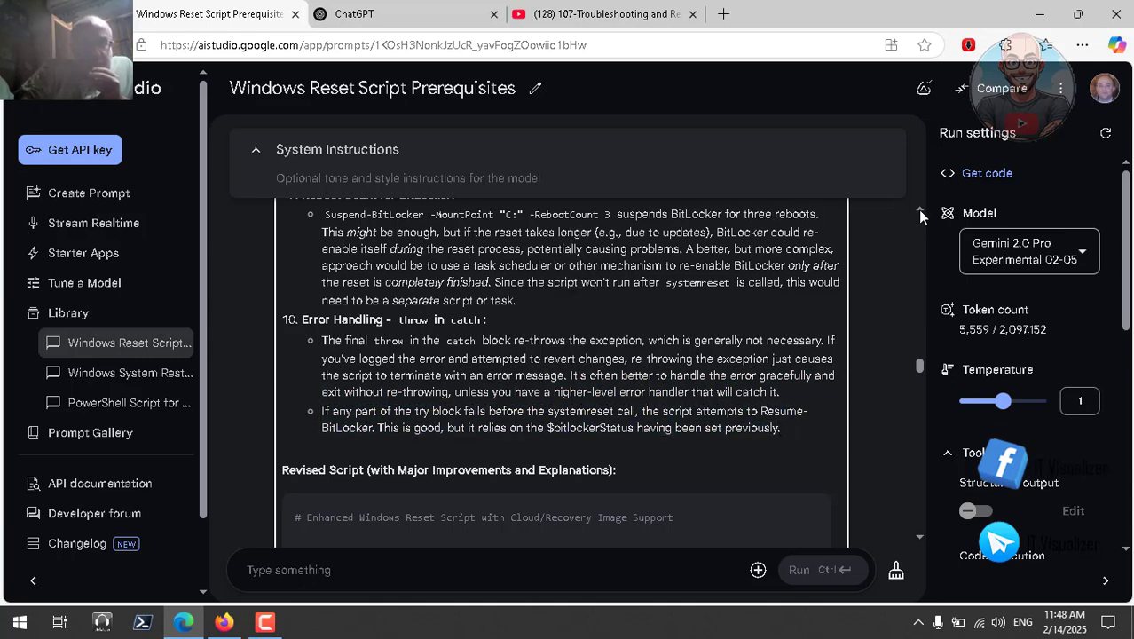
scroll(917, 210, "up", 6)
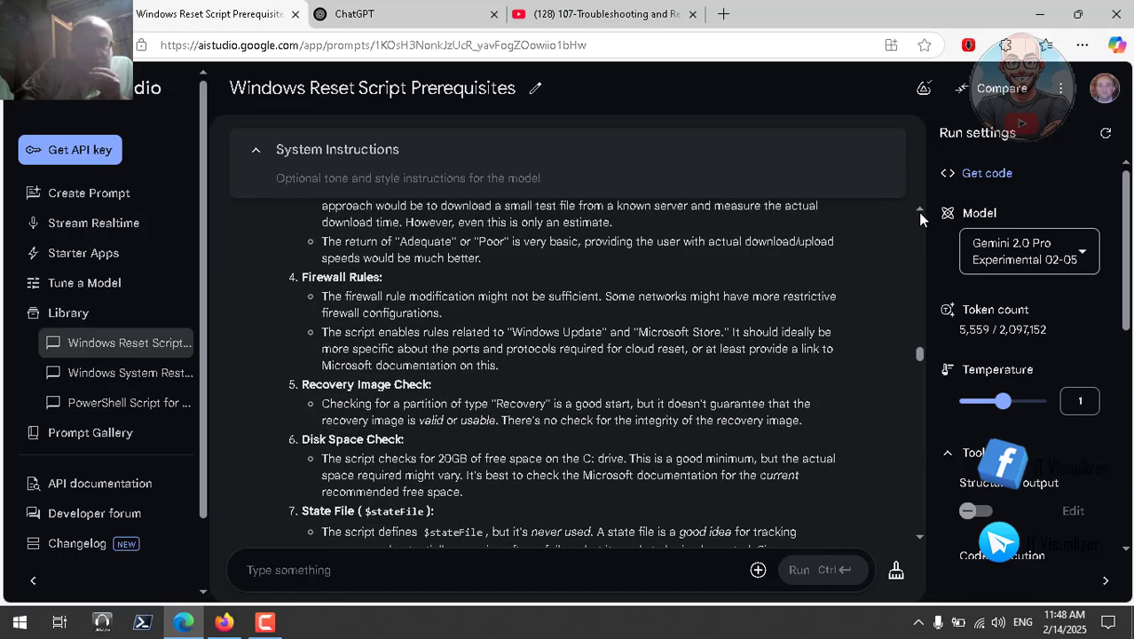
scroll(917, 212, "up", 5)
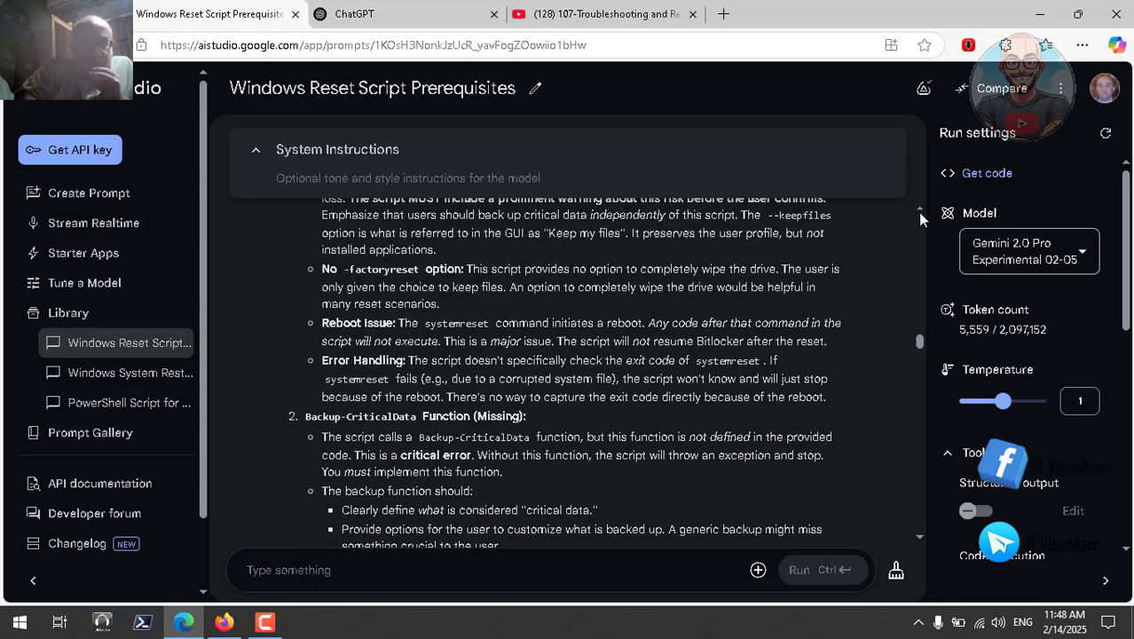
scroll(917, 212, "up", 3)
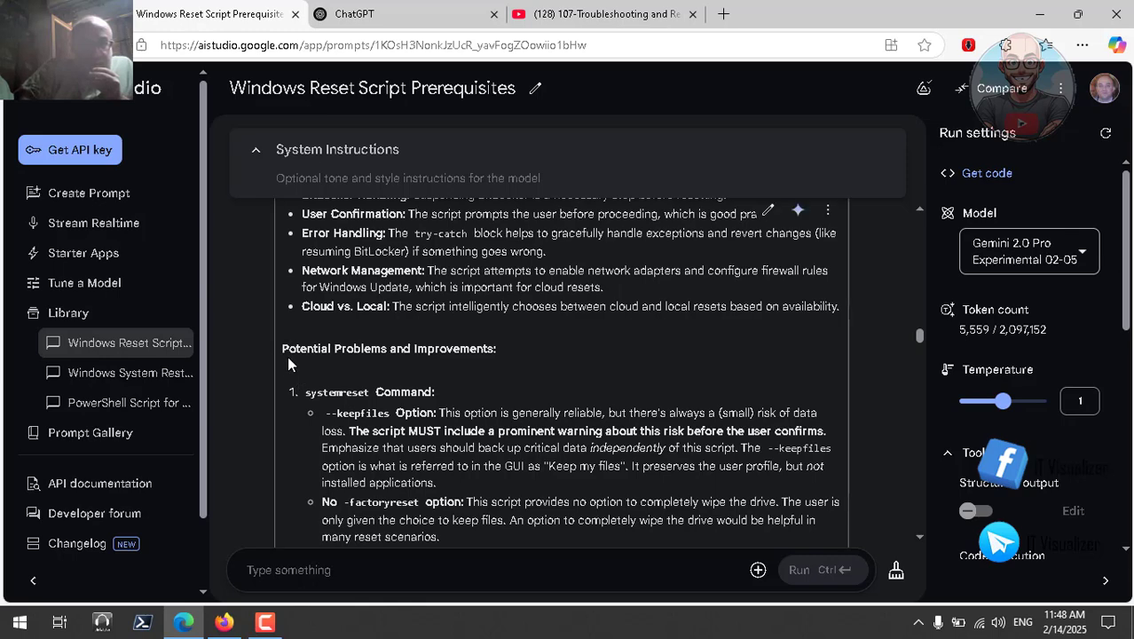
left_click_drag(282, 353, 786, 333)
left_click(818, 277)
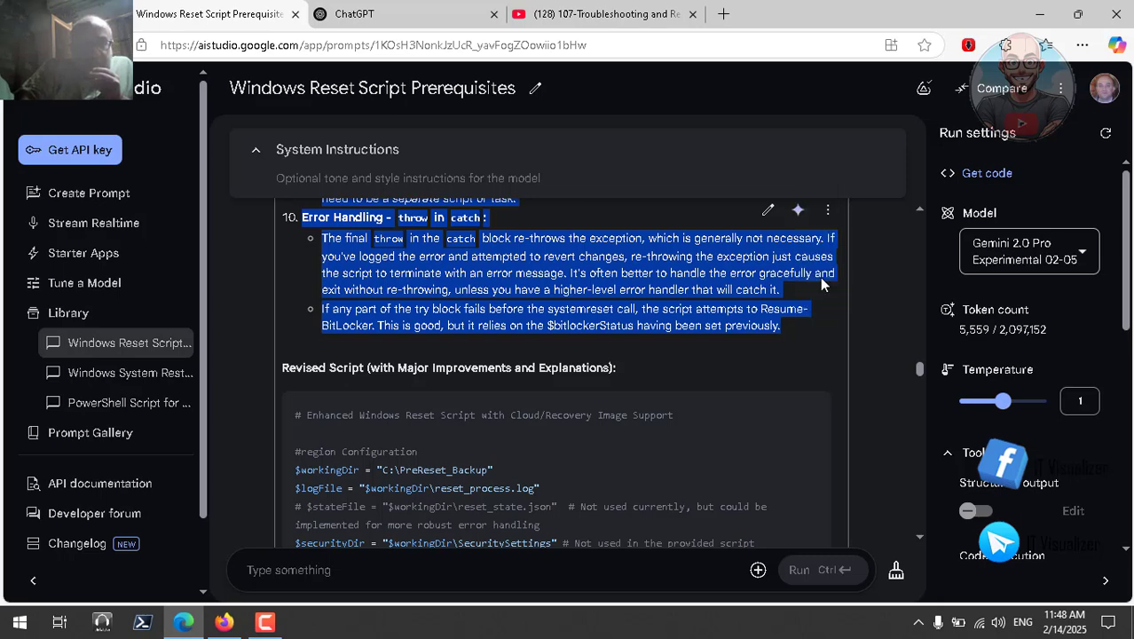
Switch to Claude and send the copied section with "please consider and revise these recommendations generated by gemini 2 pro ai tool concerning your script"
left_click(232, 621)
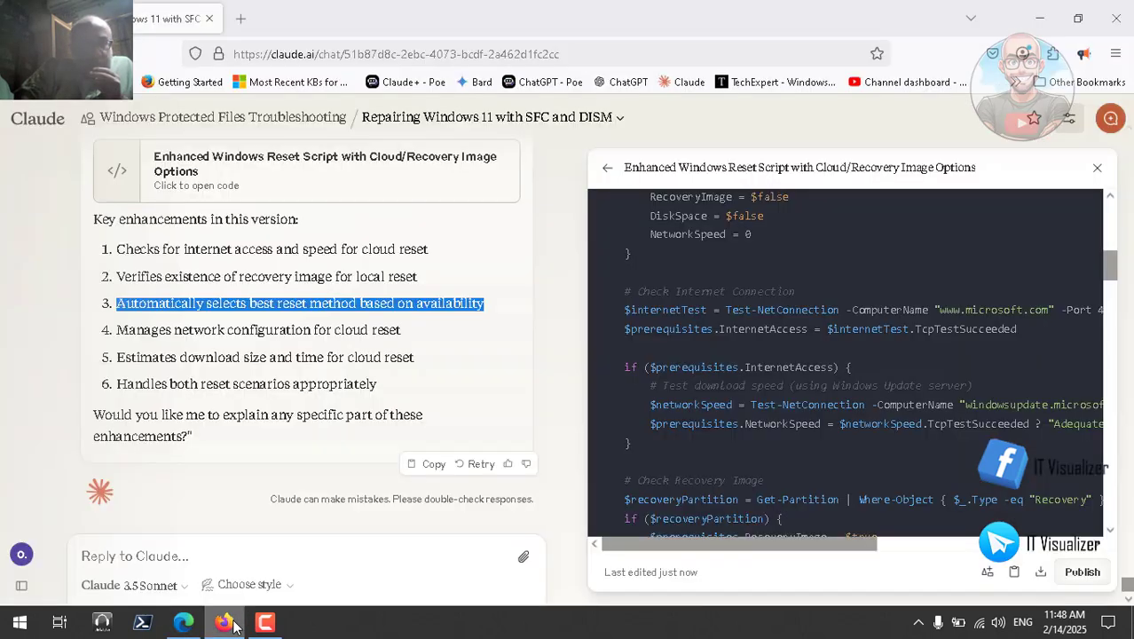
left_click(278, 542)
type("pl")
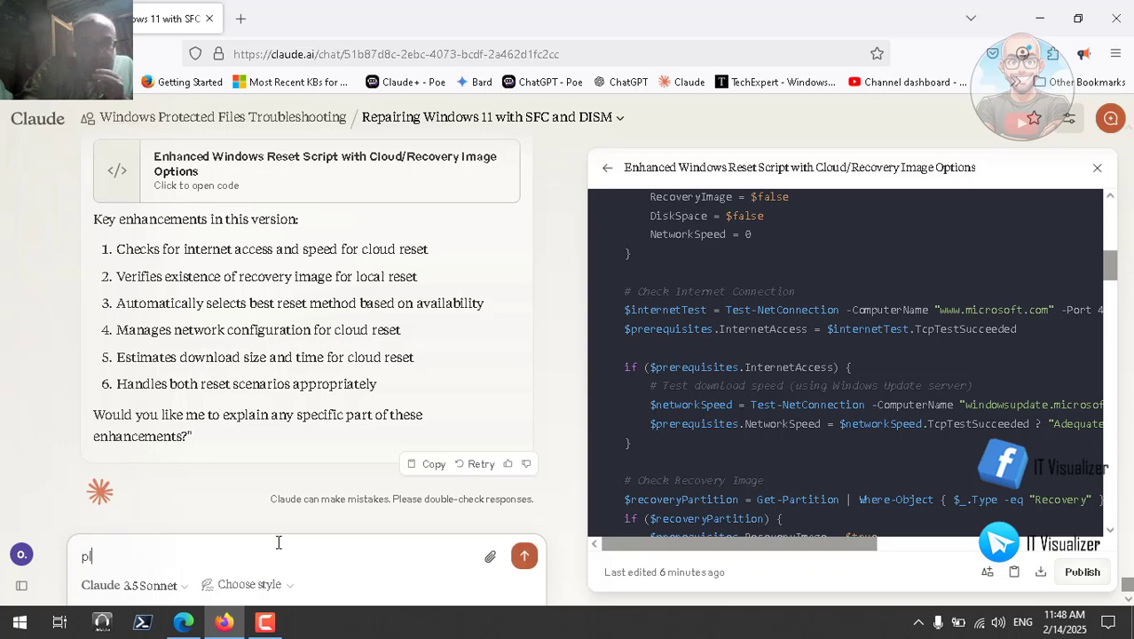
type("ease co")
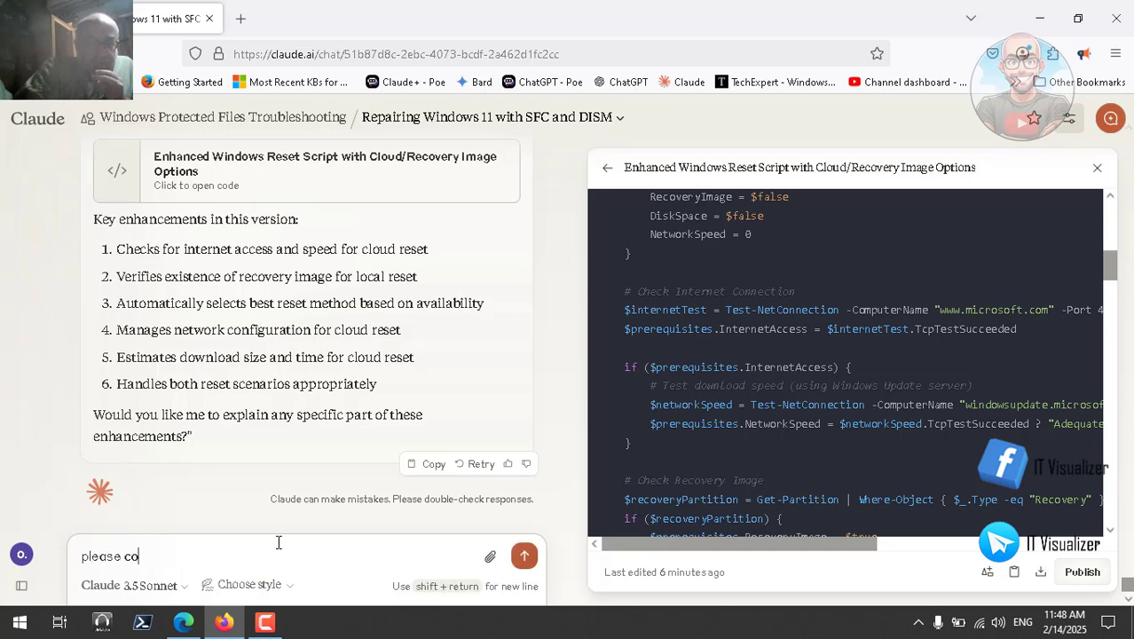
type("nsider ")
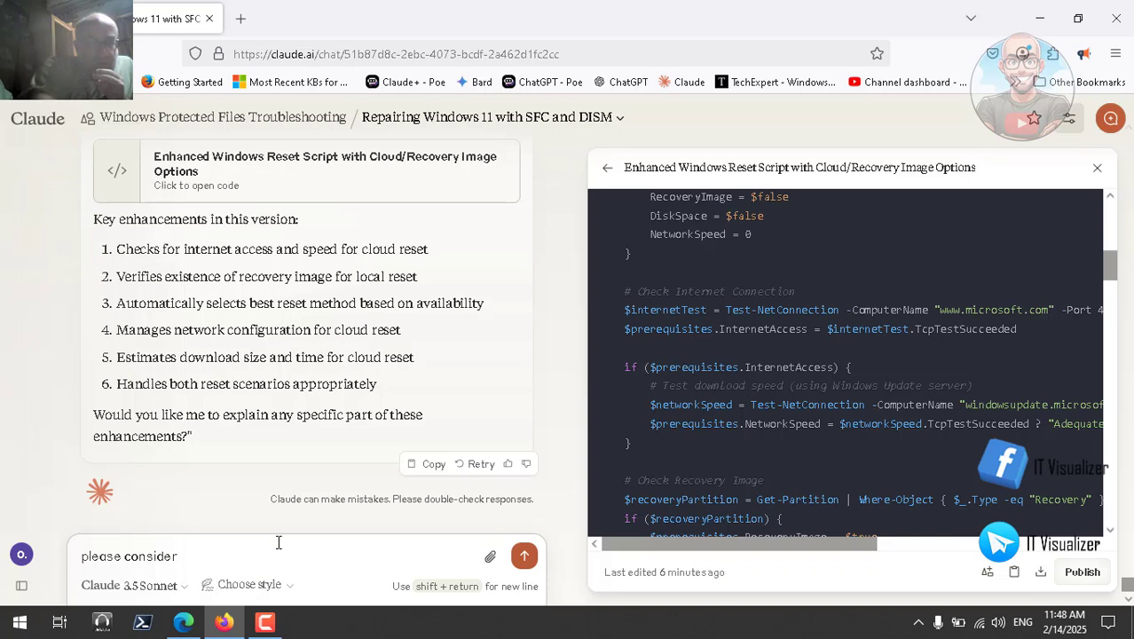
type("and rev")
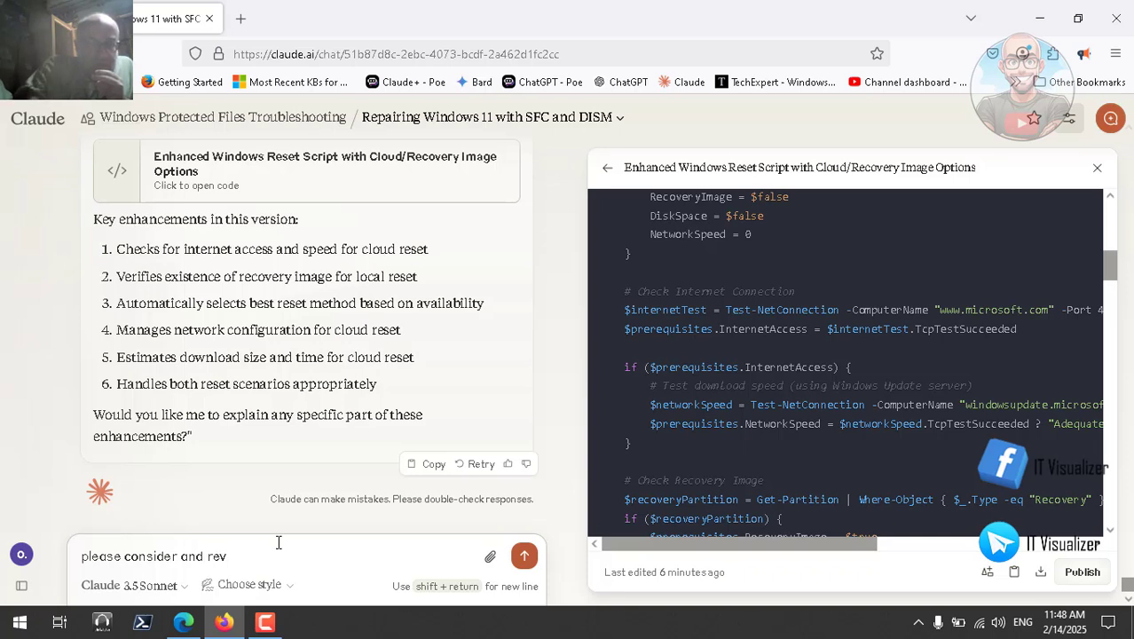
type("ise these")
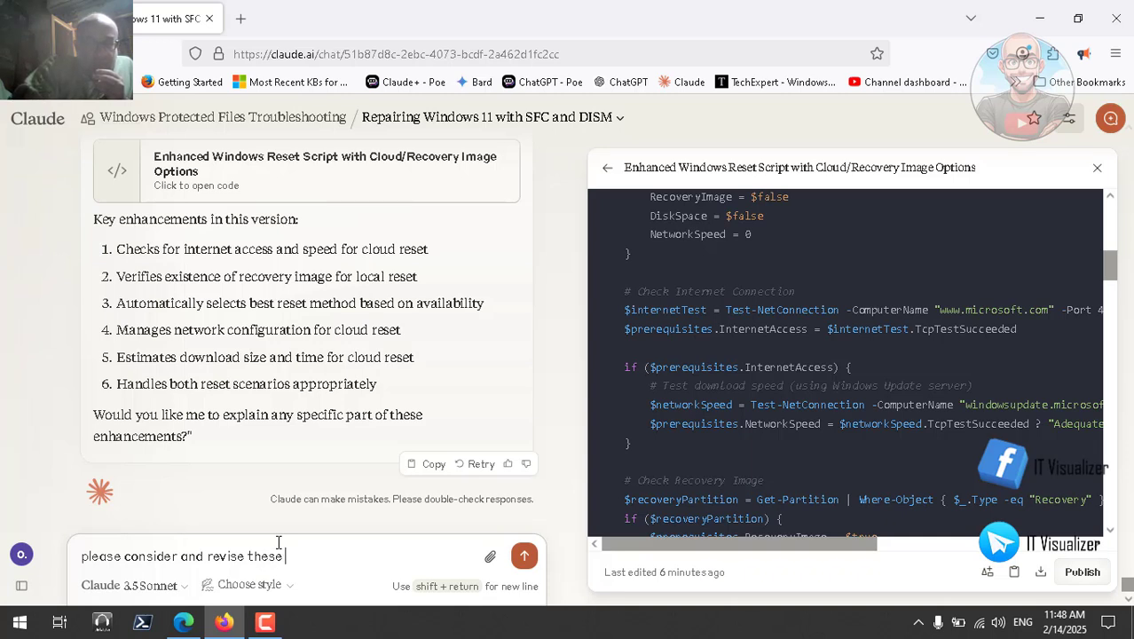
type(" recomme")
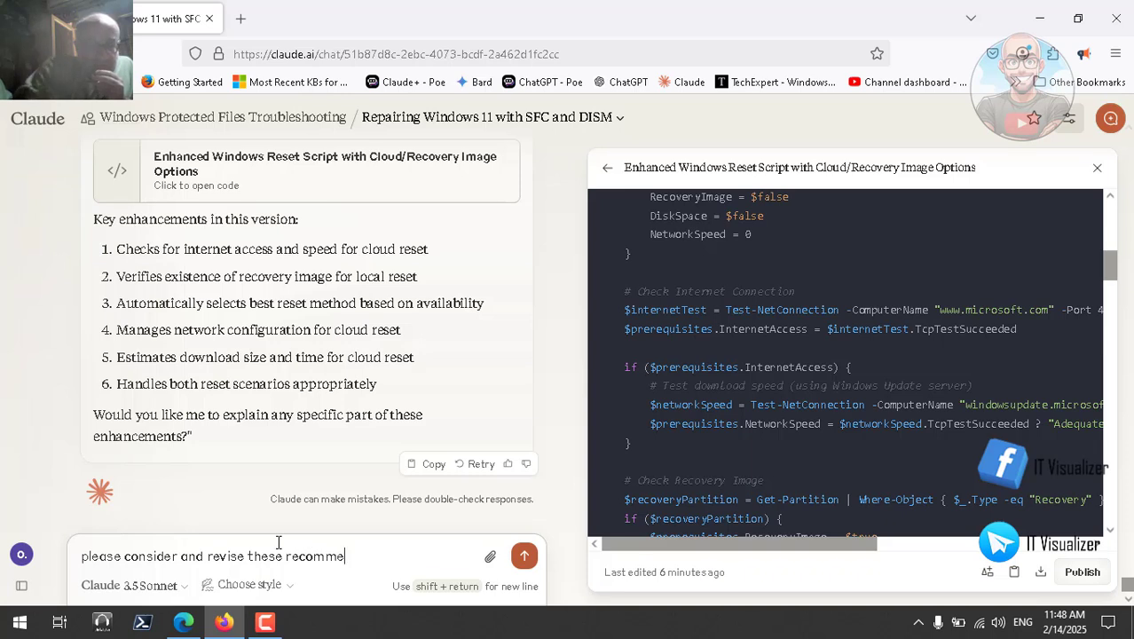
type("ndat")
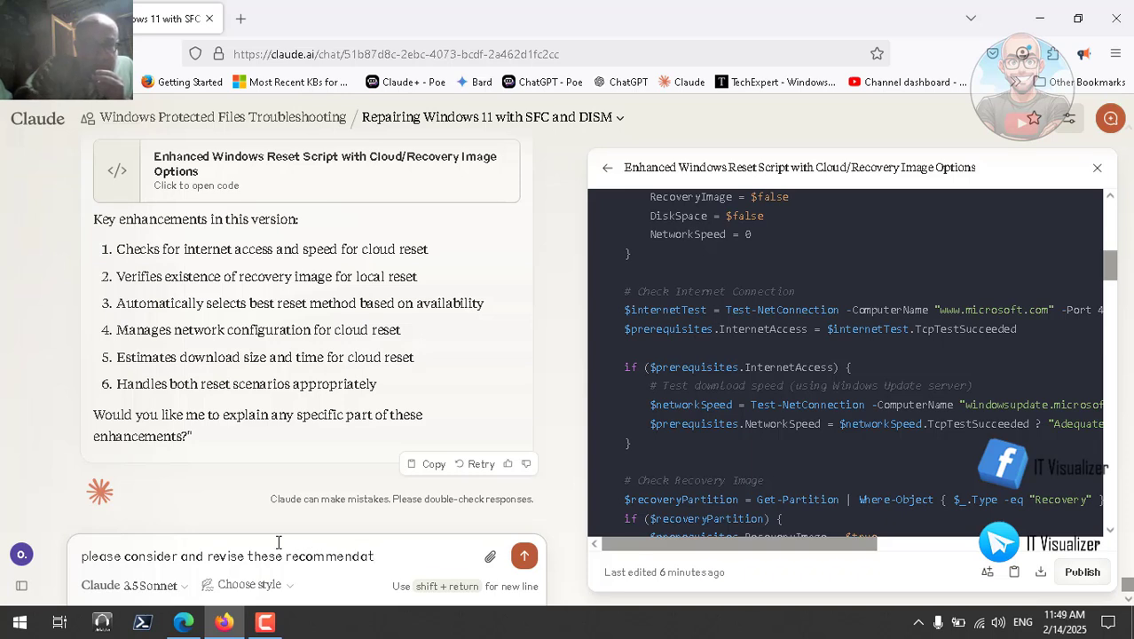
type("ions g")
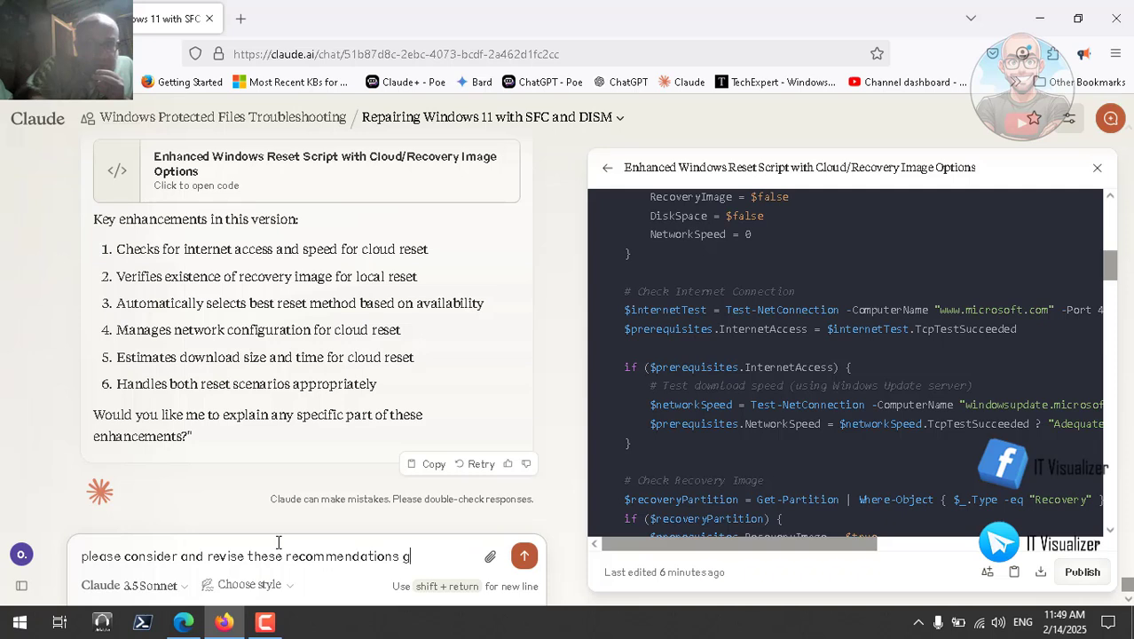
type("enerate")
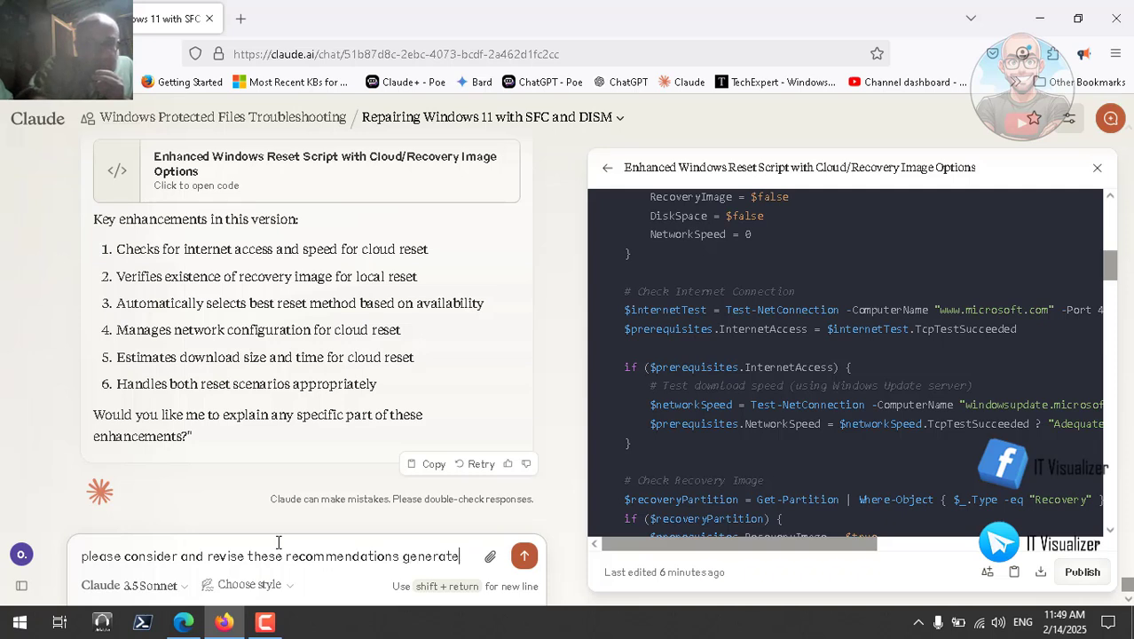
type("d by g")
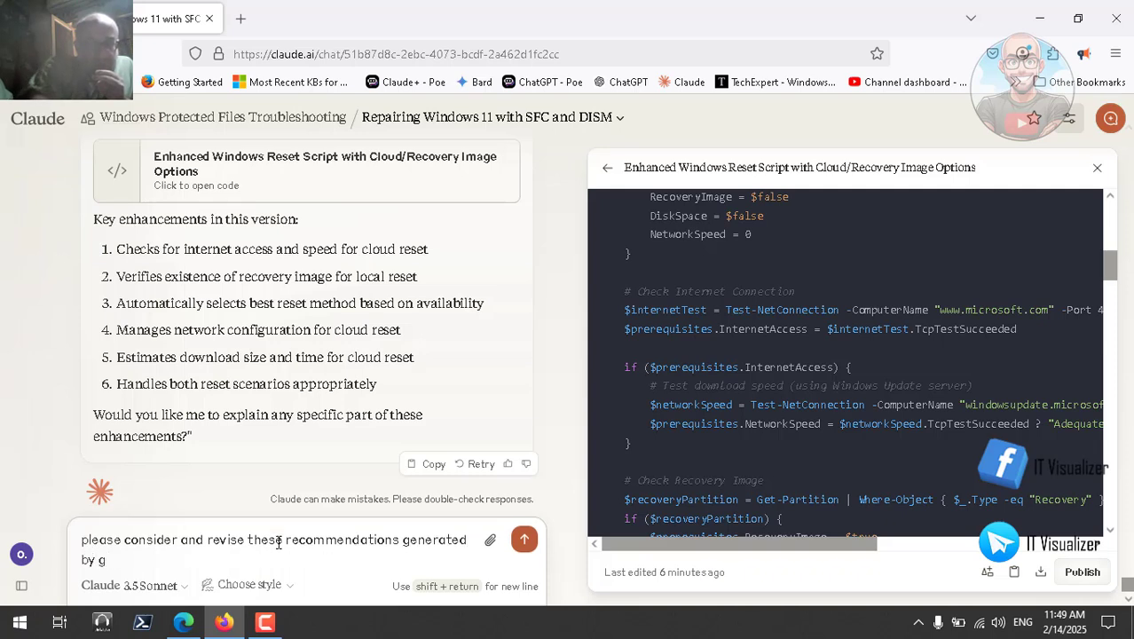
type("emini ")
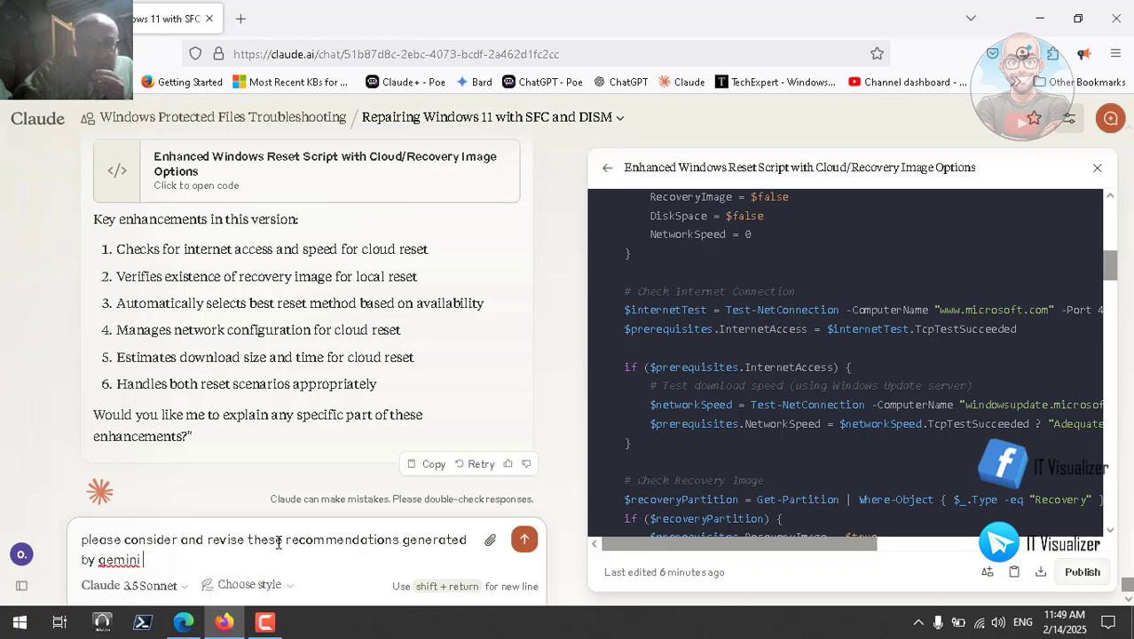
type("2 pro gi")
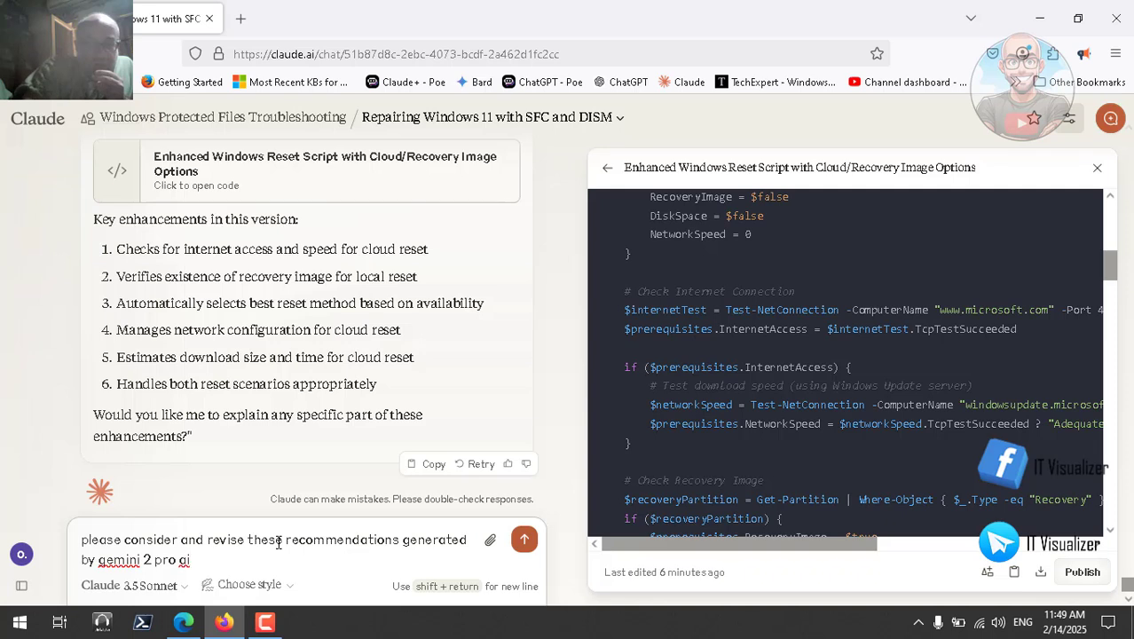
type(" tool con")
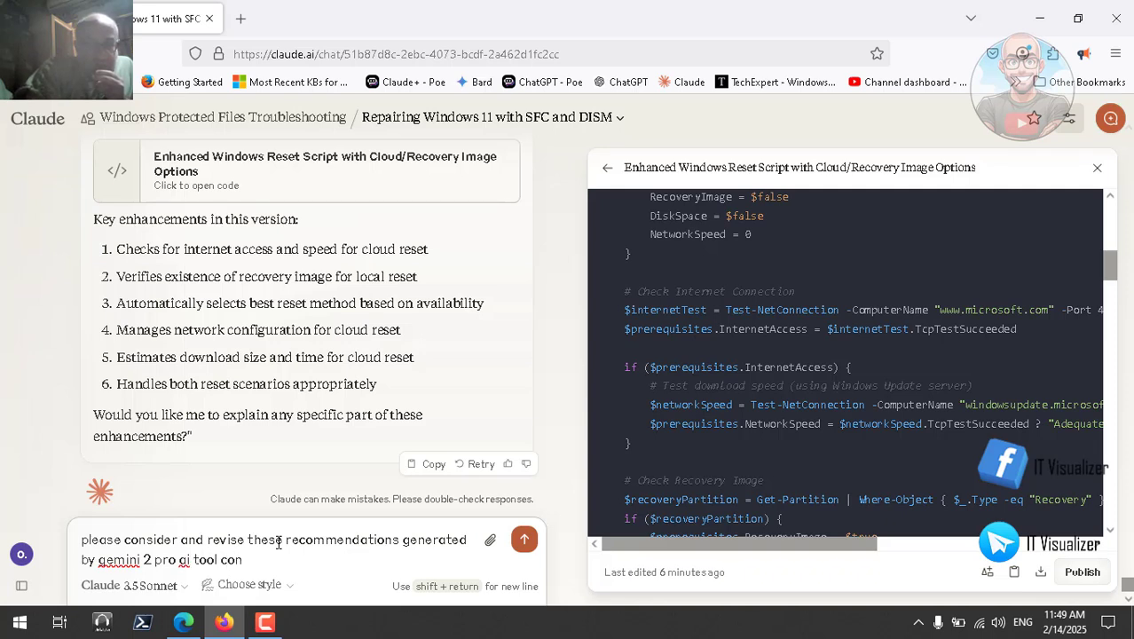
type("cerning your ")
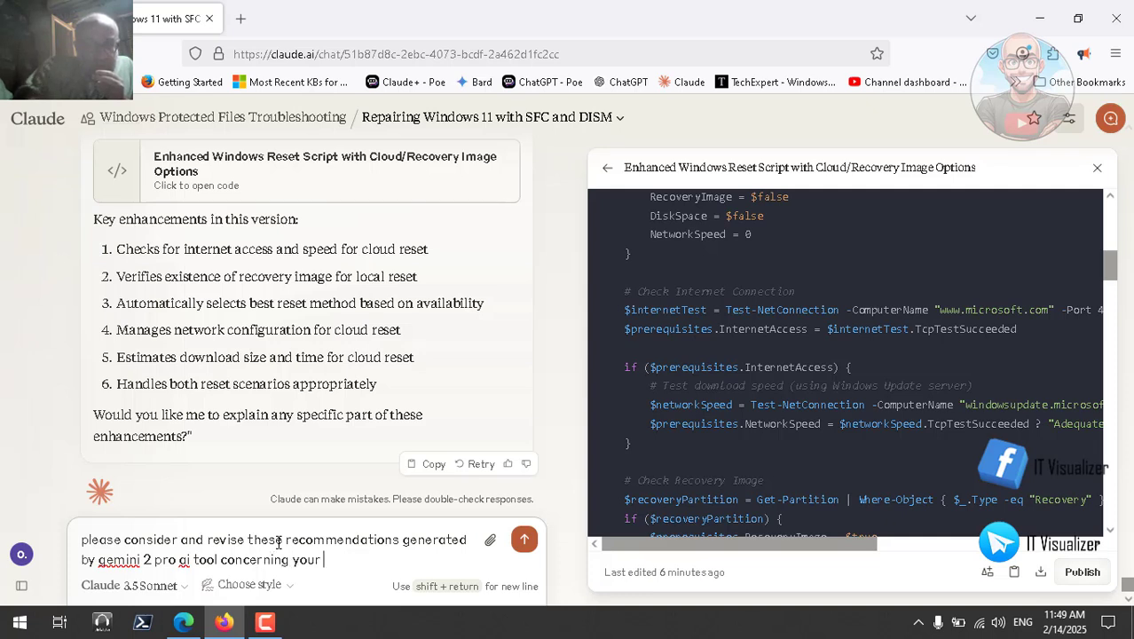
type("script")
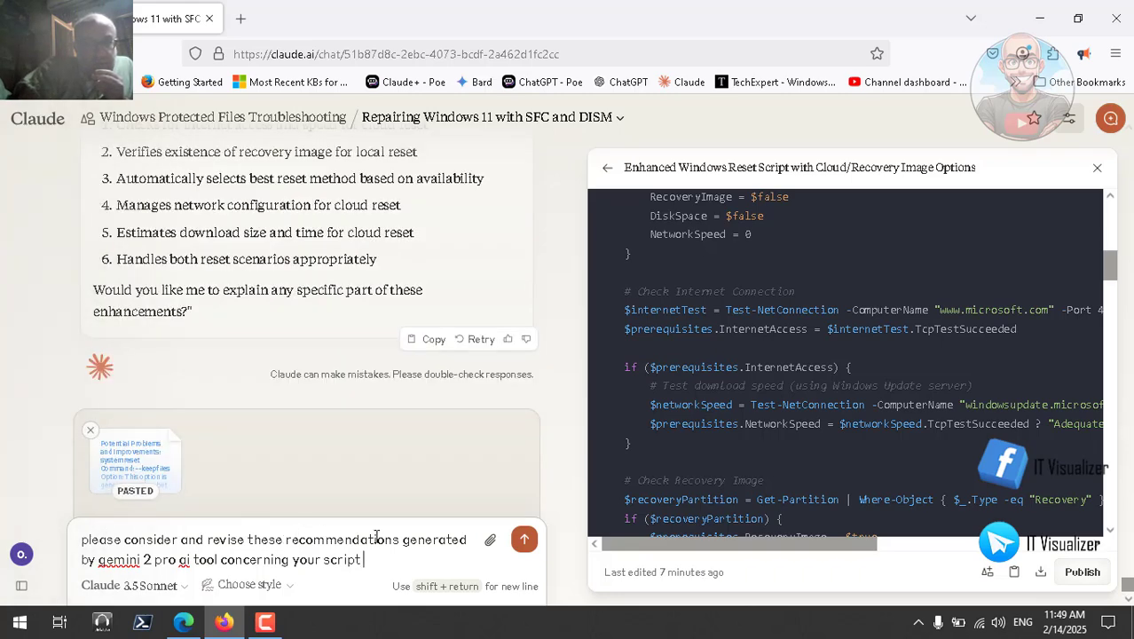
left_click(524, 541)
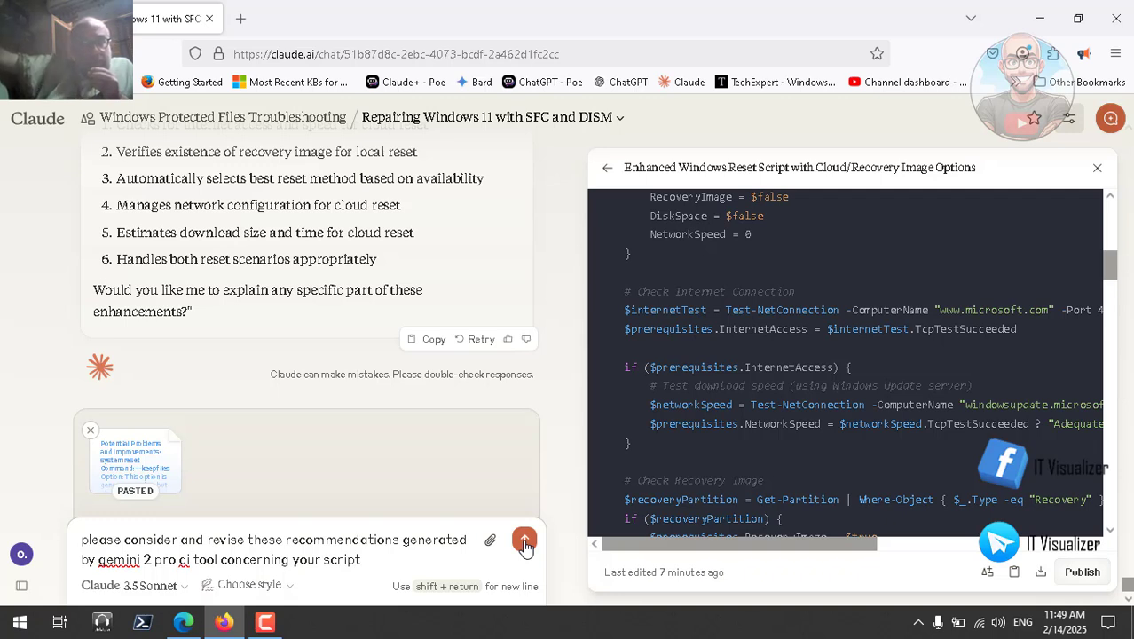
left_click(524, 540)
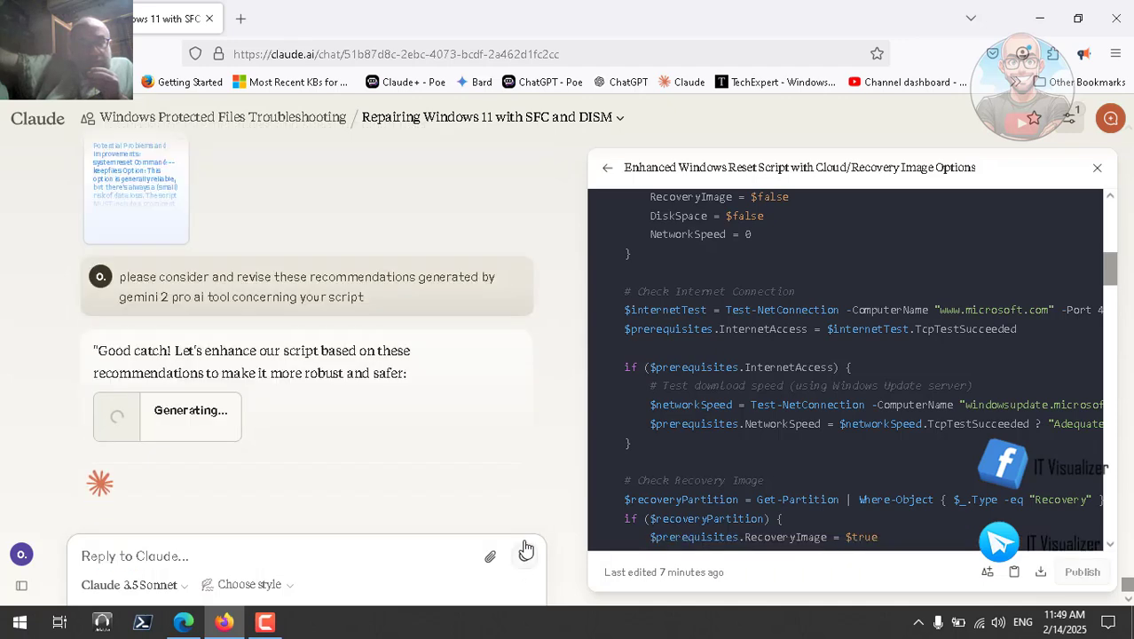
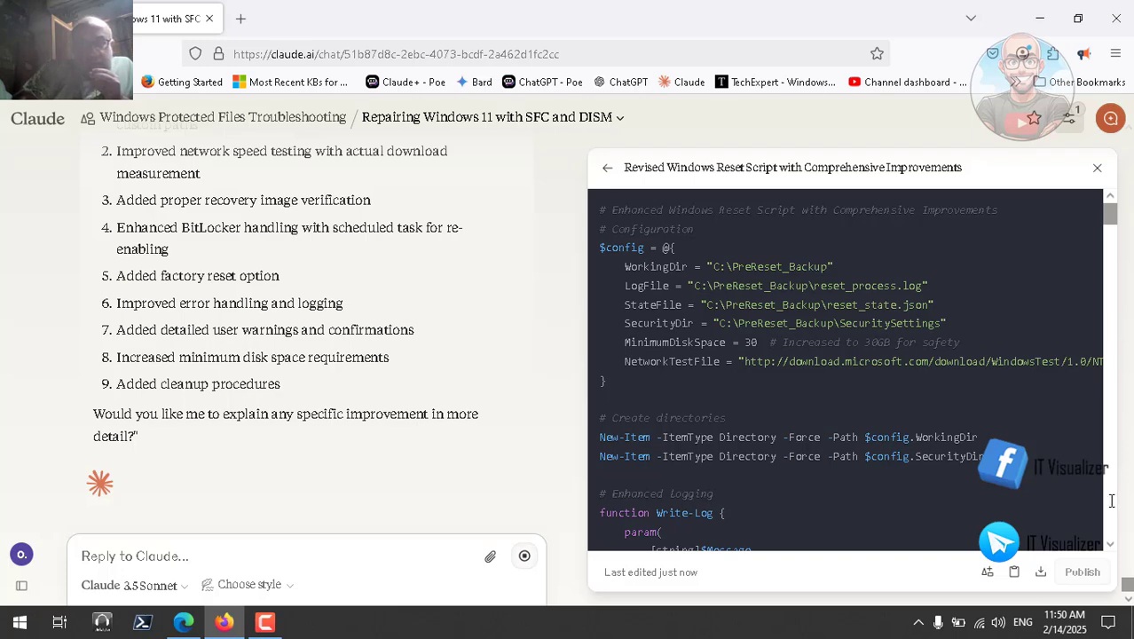
Review Claude's key improvements and the revised Windows reset script through its final try-catch block, and copy the script
scroll(375, 418, "up", 5)
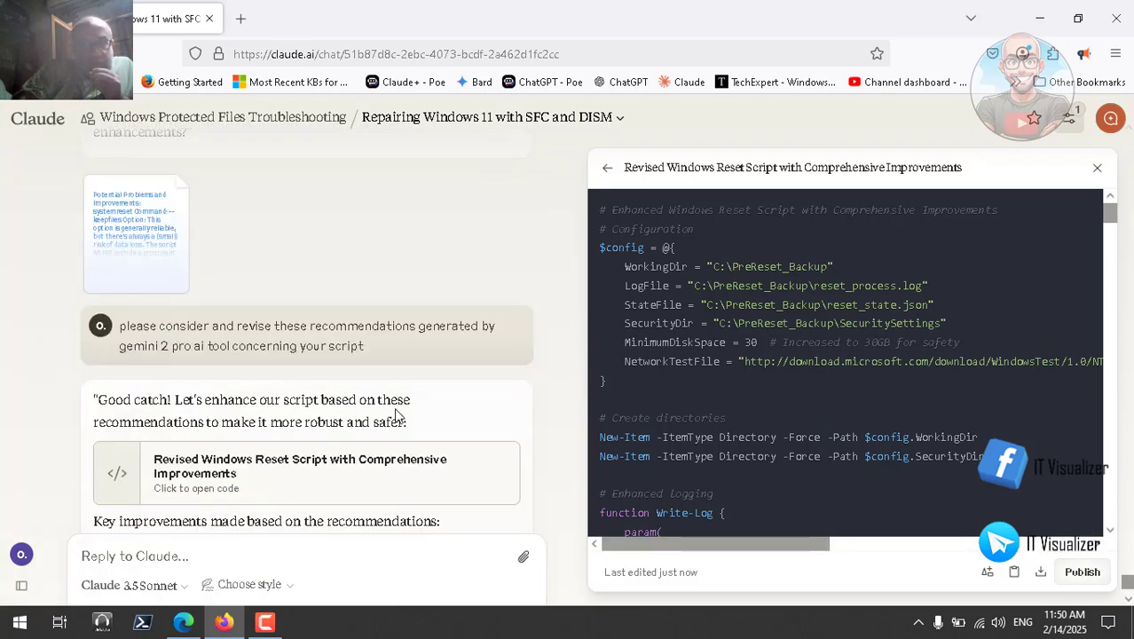
scroll(389, 417, "down", 1)
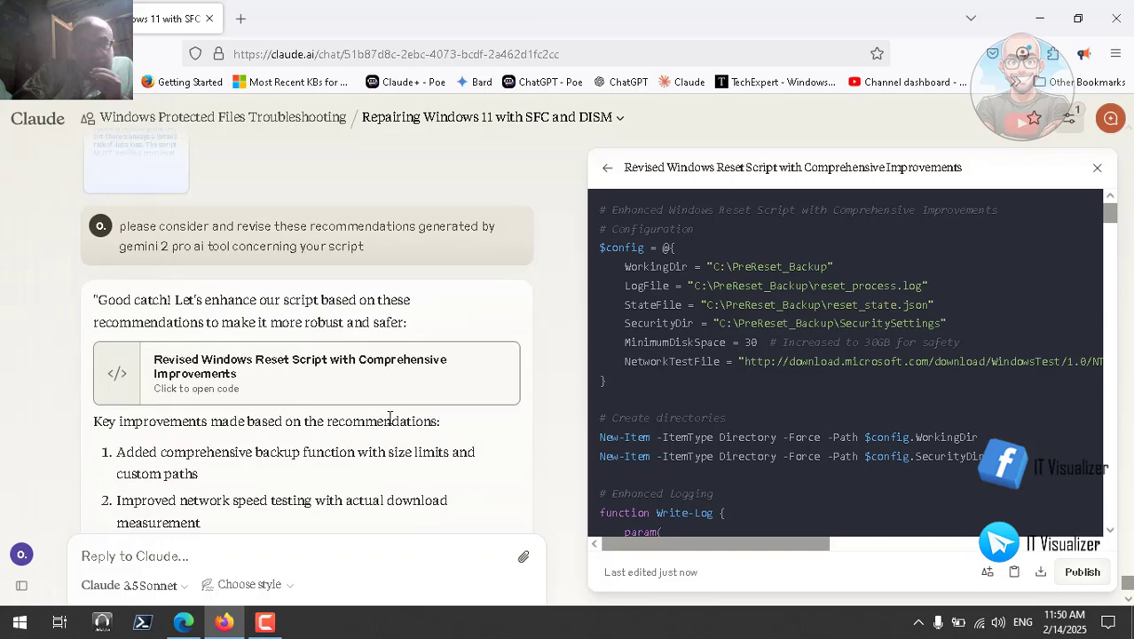
scroll(389, 417, "down", 2)
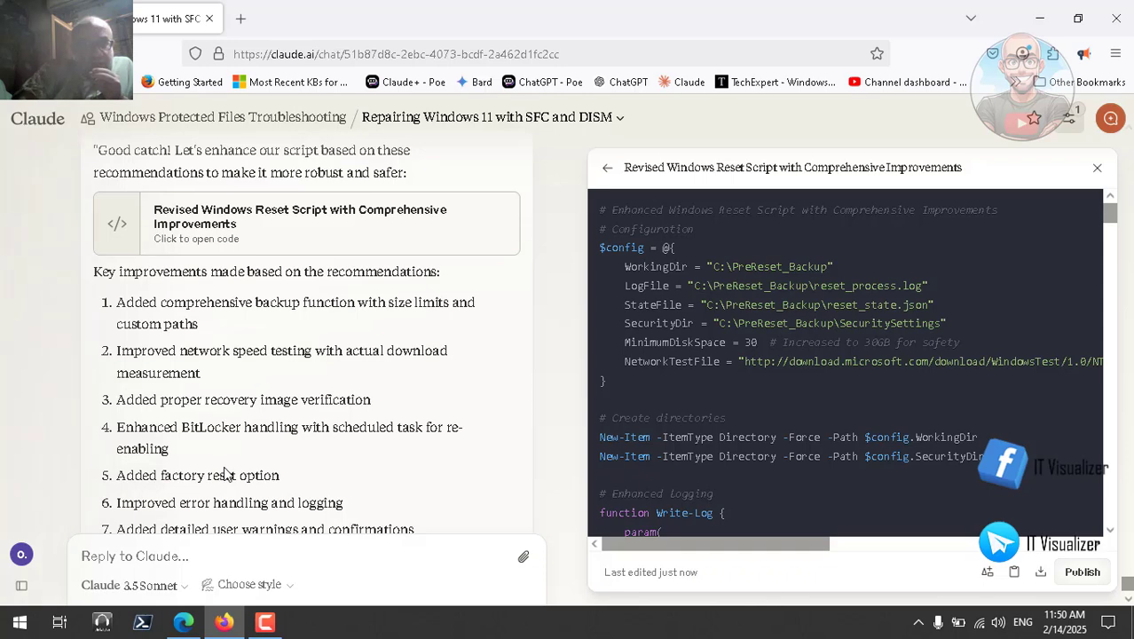
scroll(298, 483, "down", 2)
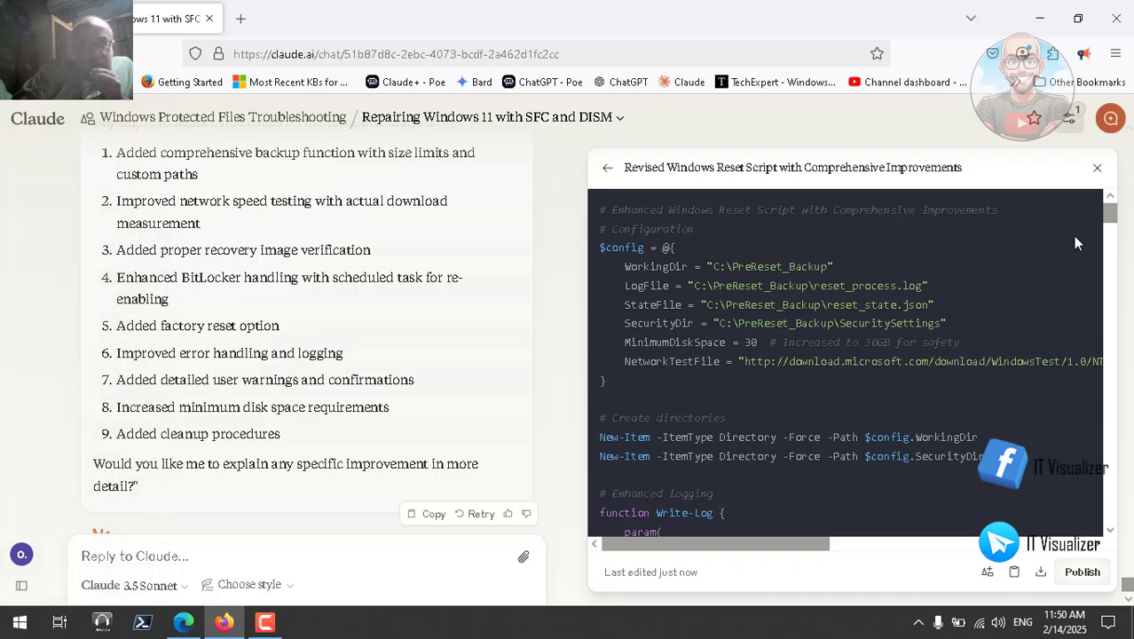
left_click_drag(1108, 222, 1120, 525)
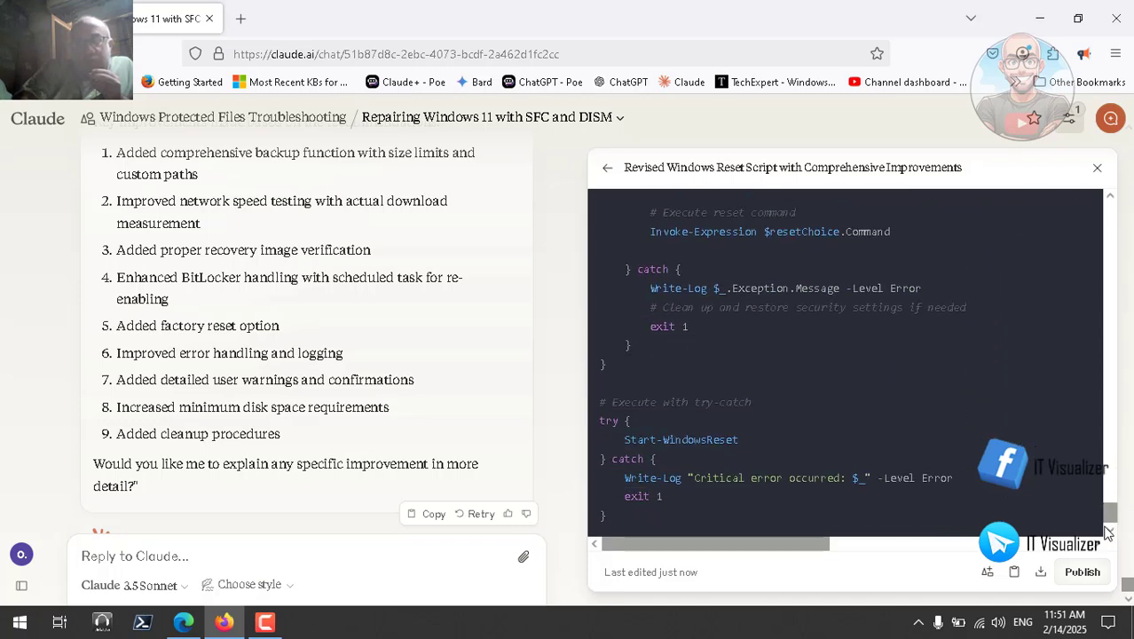
left_click(1017, 575)
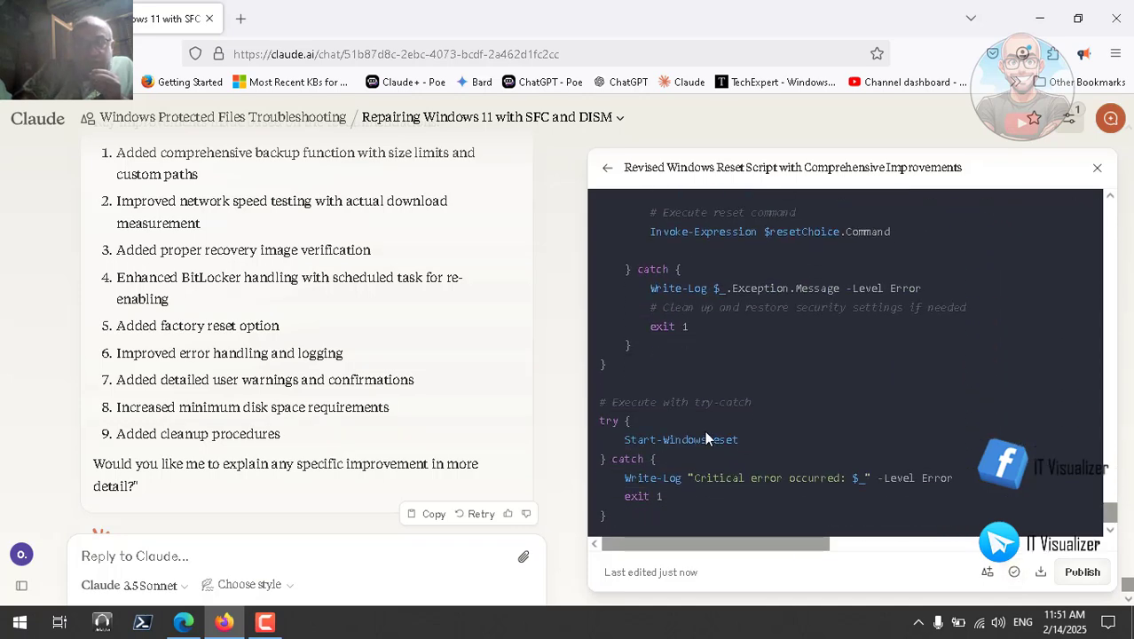
Copy "will this script work as intended or it may face problems" from the Gemini prompt into a ChatGPT message, adding an opening quotation mark
left_click(183, 622)
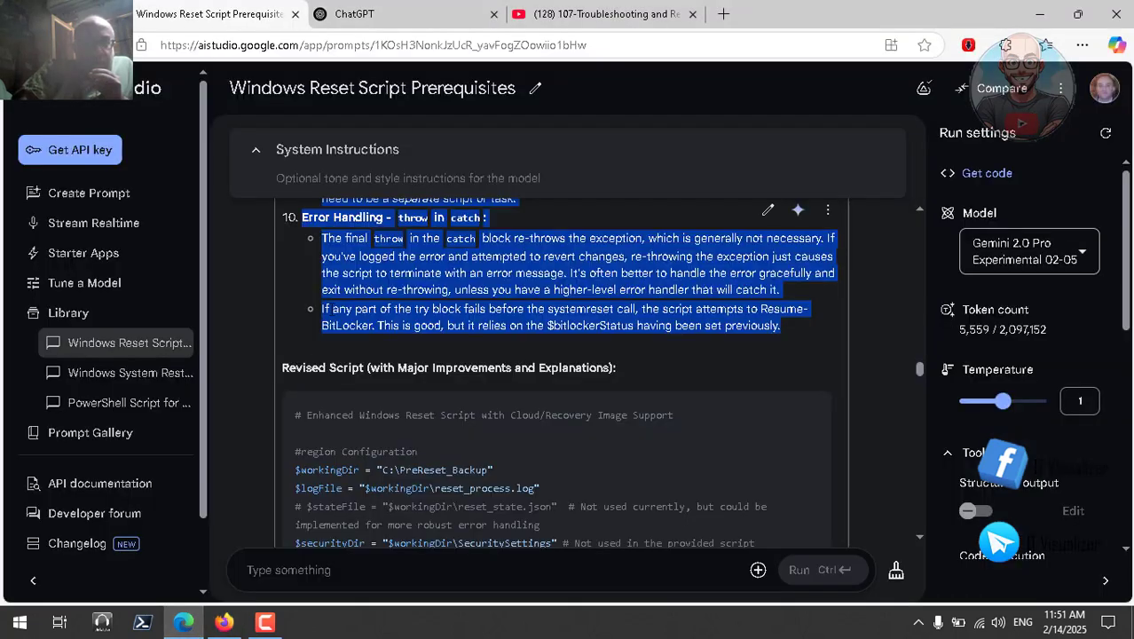
left_click(390, 15)
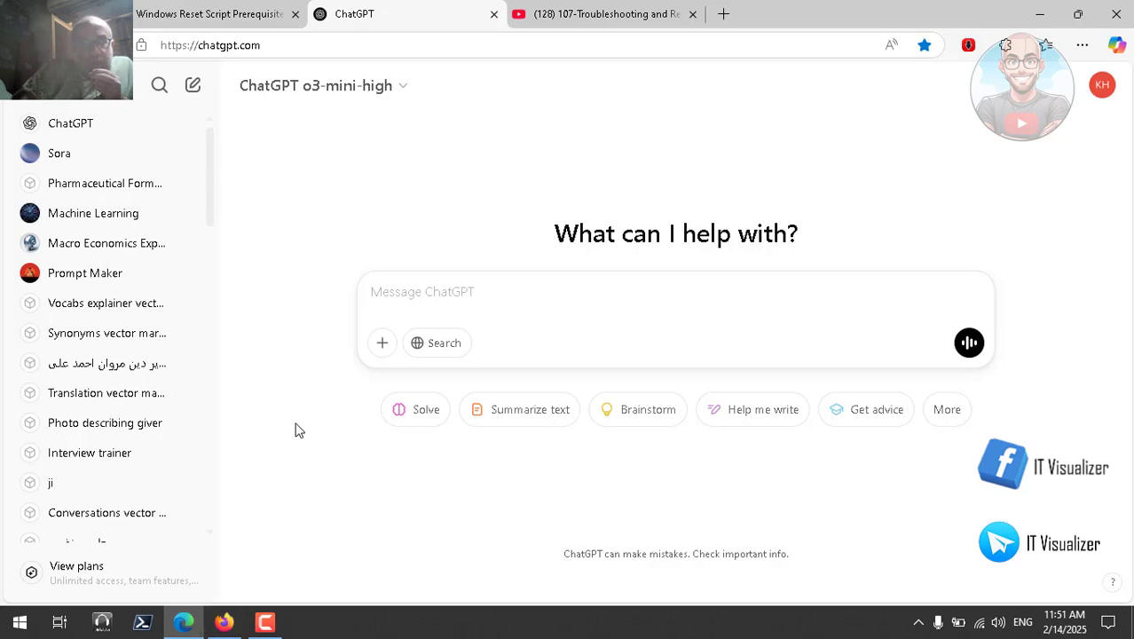
left_click(248, 13)
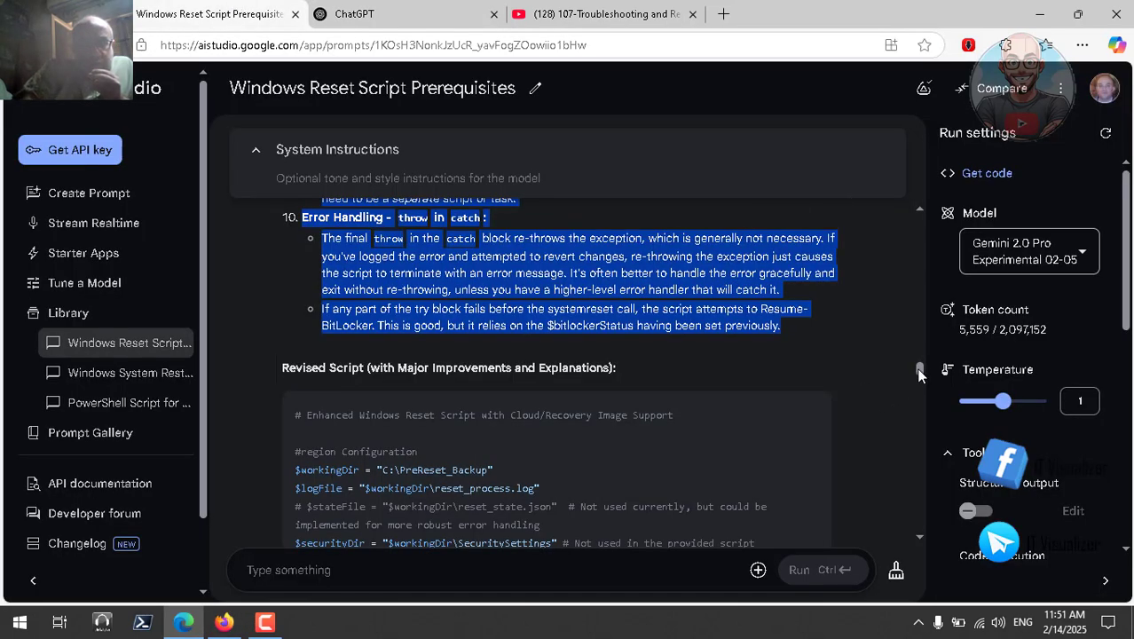
left_click_drag(918, 371, 917, 210)
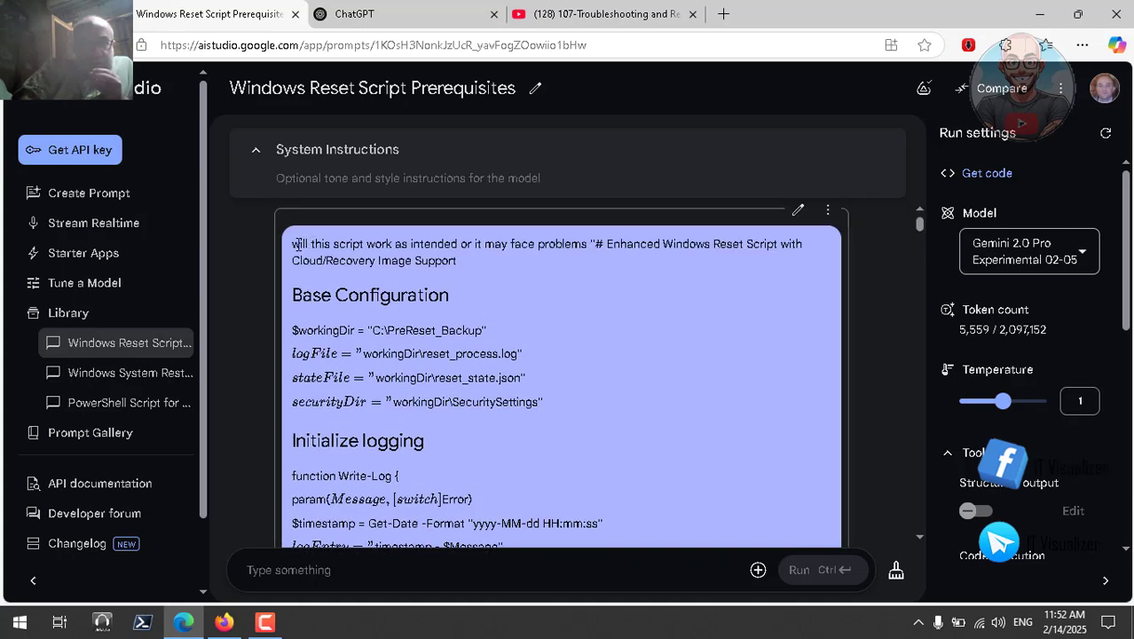
left_click_drag(294, 244, 591, 243)
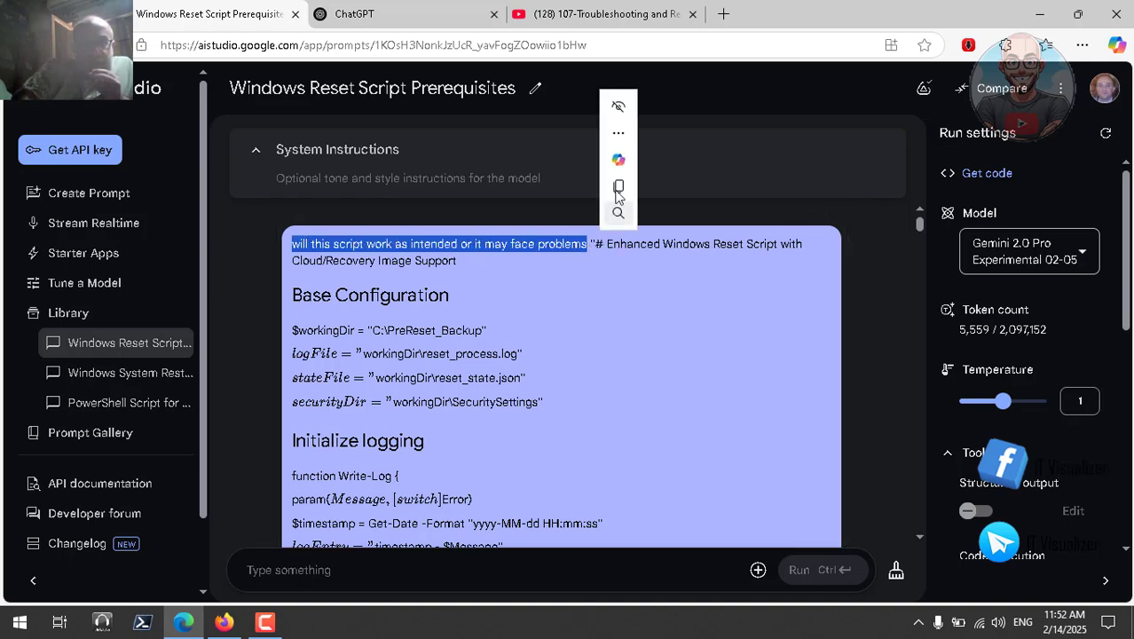
left_click(615, 185)
left_click(382, 14)
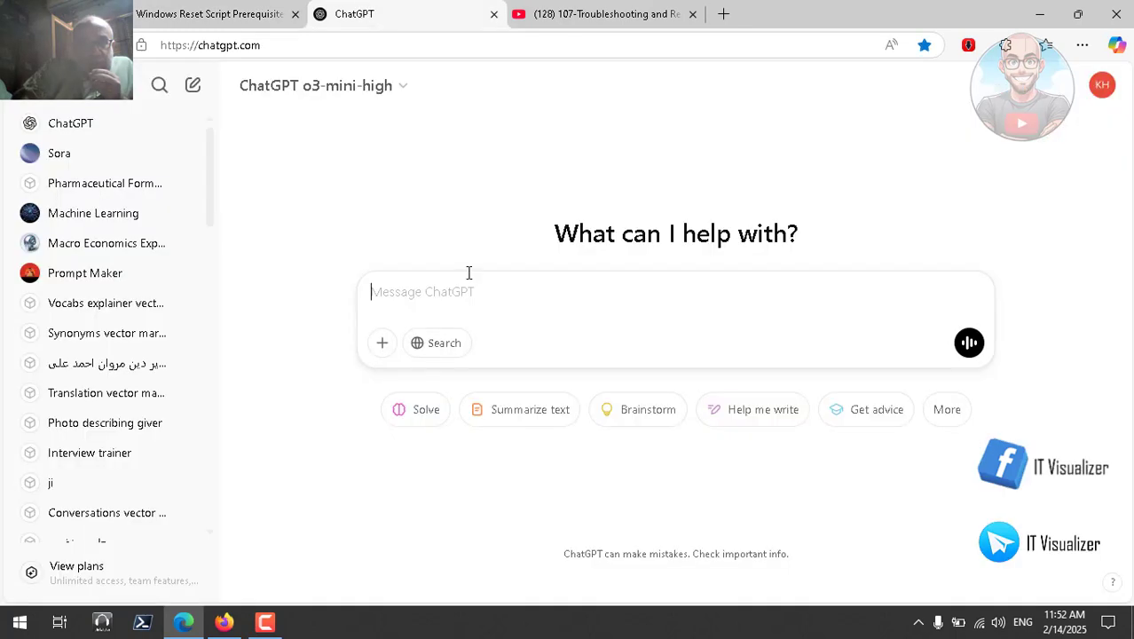
key("ctrl+v")
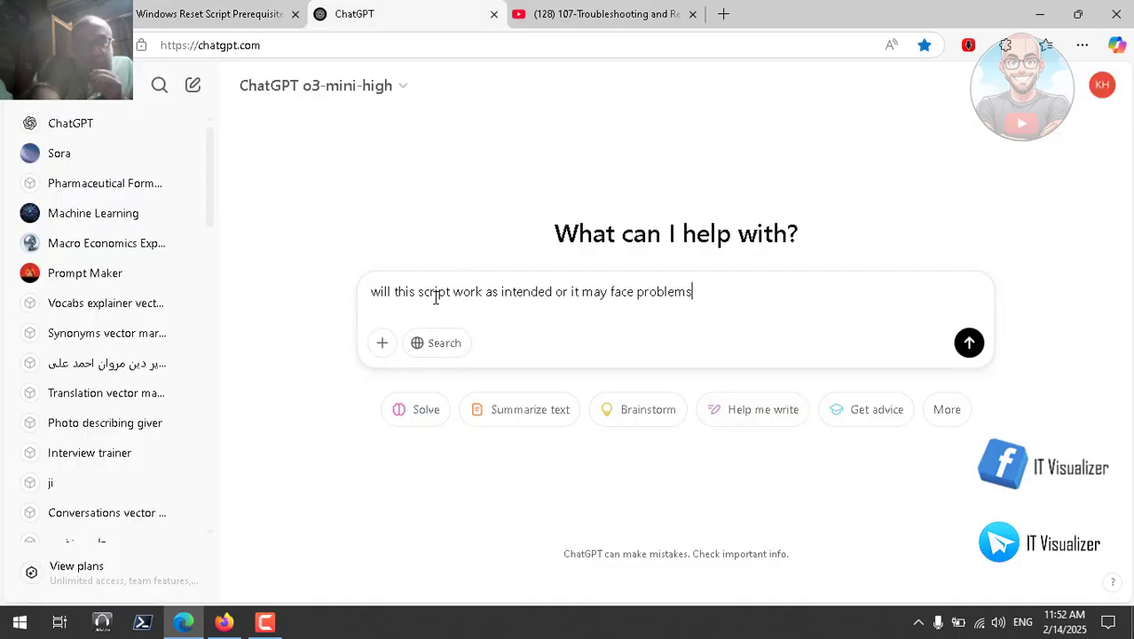
type("\"")
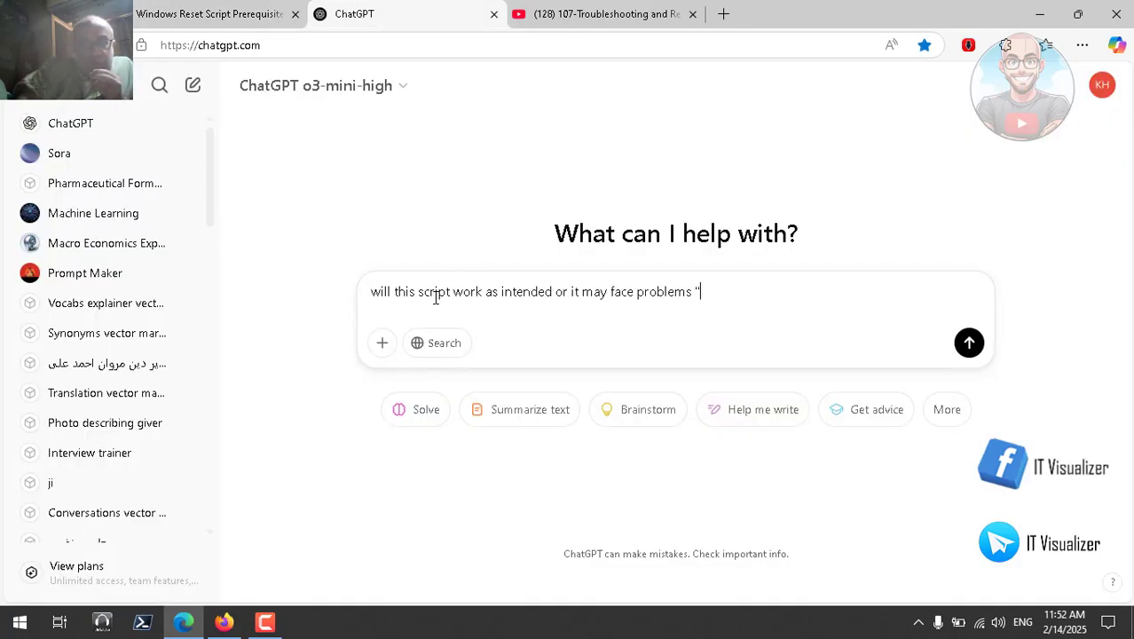
Copy the revised Windows reset script from Claude, add it to the ChatGPT message with a closing quotation mark, and send the message
left_click(225, 623)
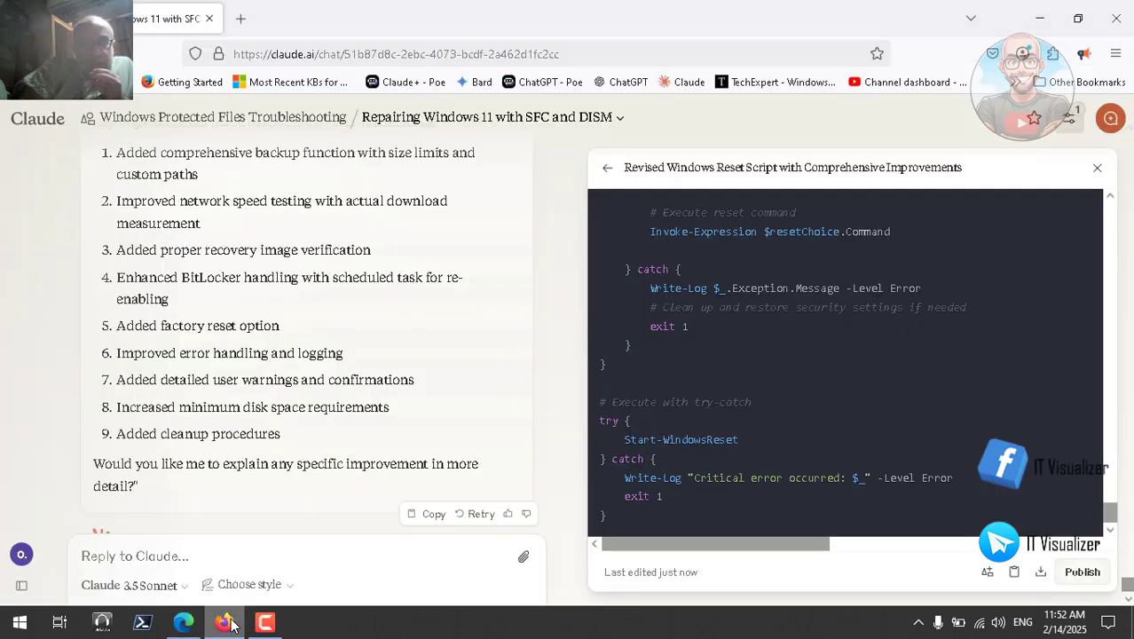
left_click(1015, 574)
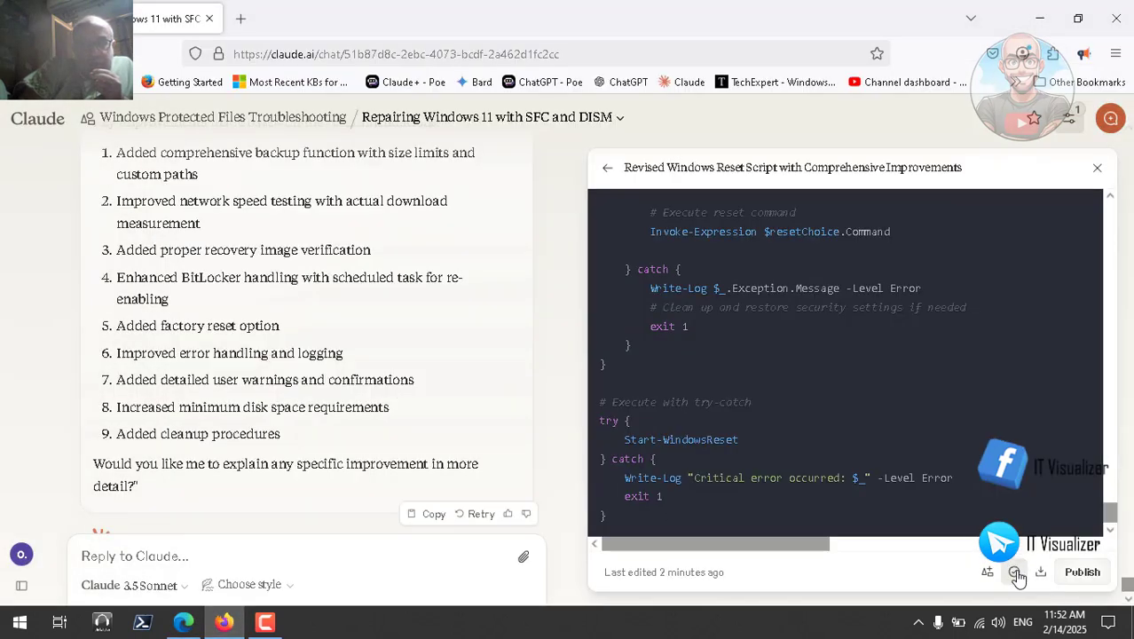
left_click(183, 622)
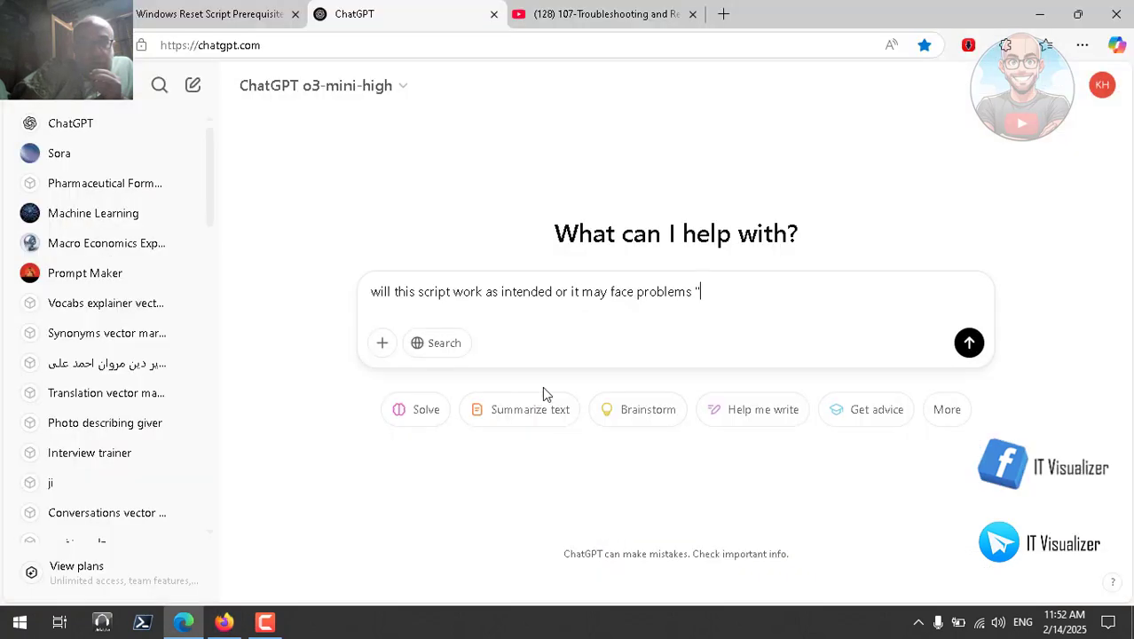
key("ctrl+v")
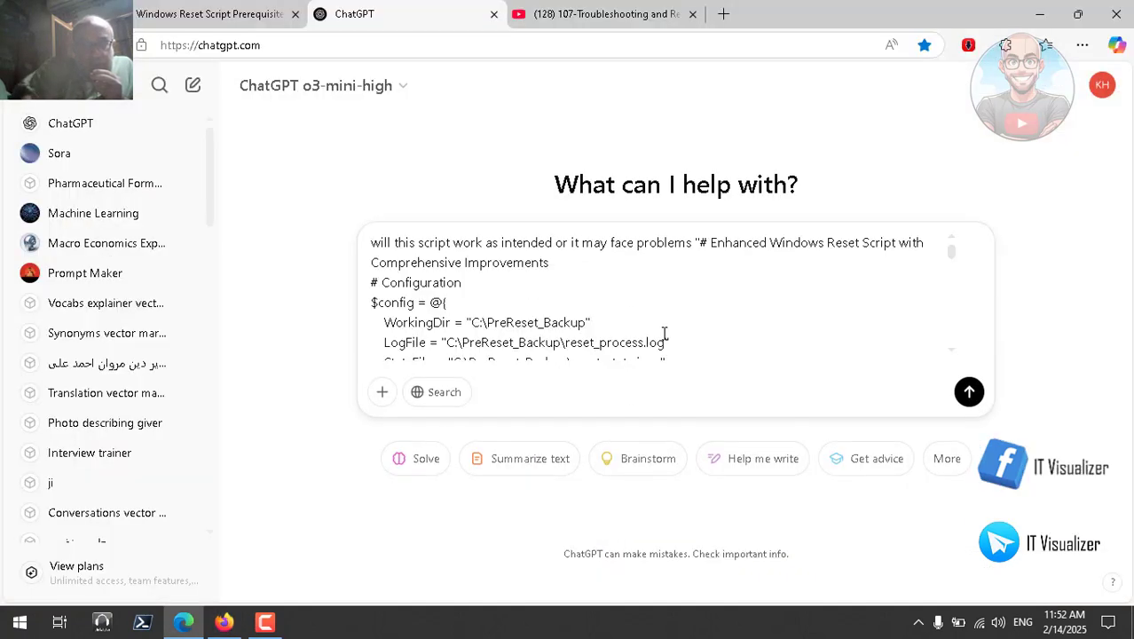
type("\"")
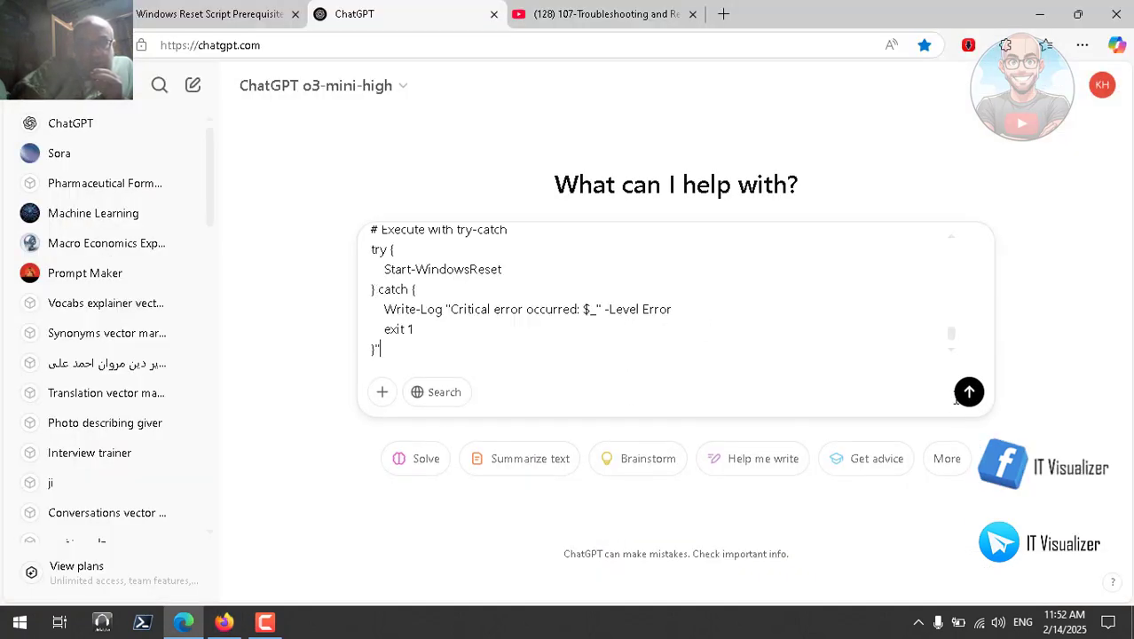
left_click(968, 392)
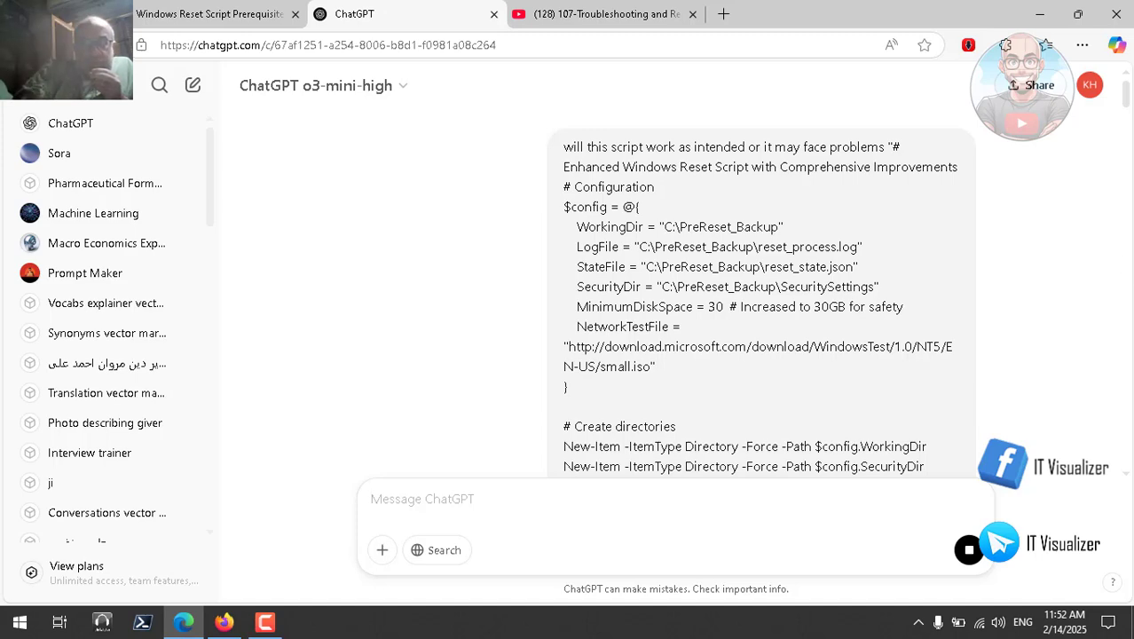
Read ChatGPT's evaluation of the script, from the permissions issue through the improvements and conclusion
left_click_drag(1127, 100, 1126, 450)
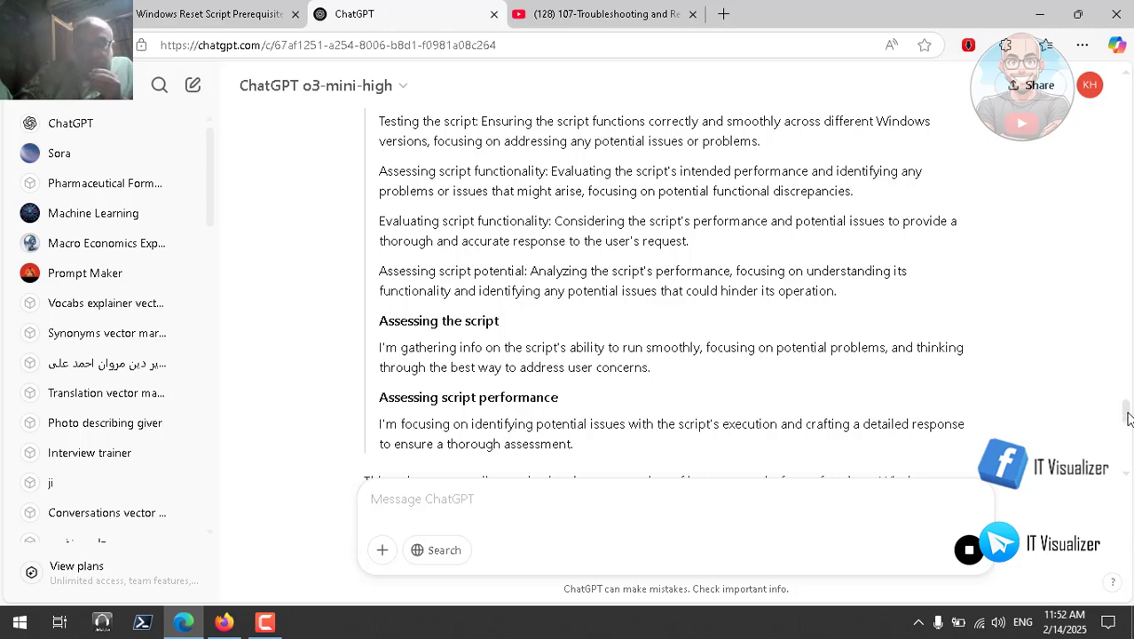
left_click_drag(1126, 418, 1127, 435)
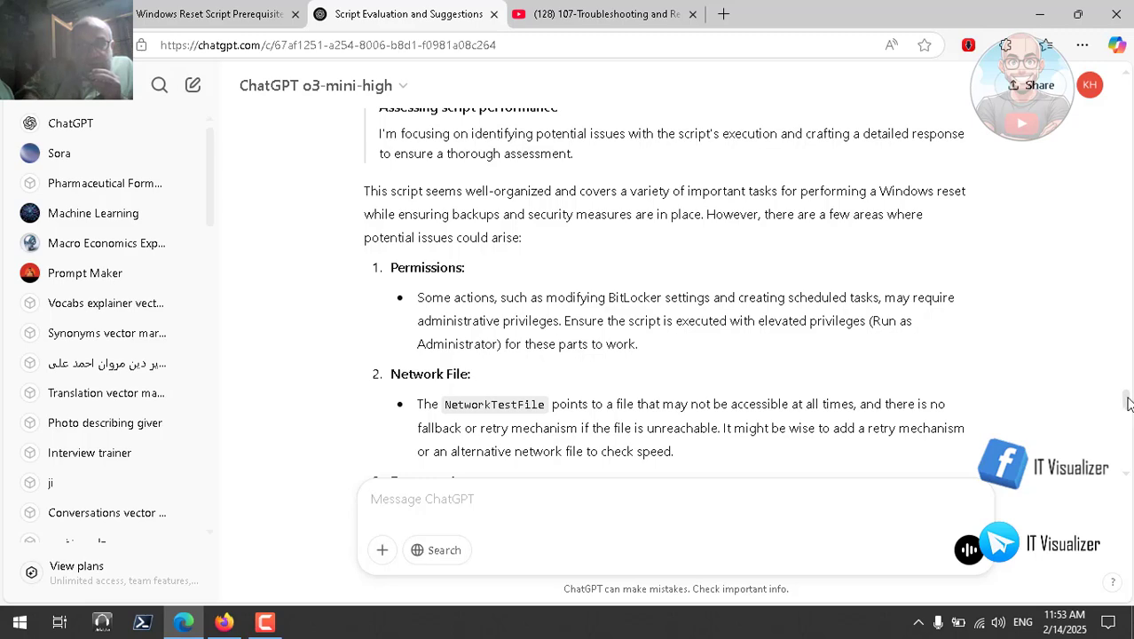
scroll(1128, 404, "down", 1)
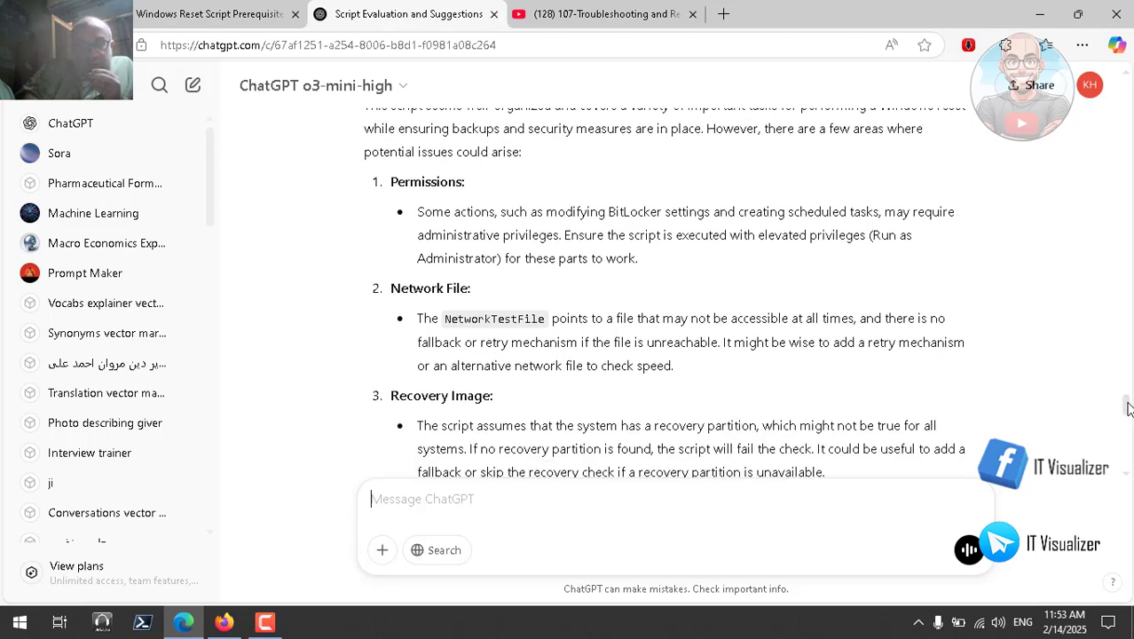
scroll(1128, 405, "down", 1)
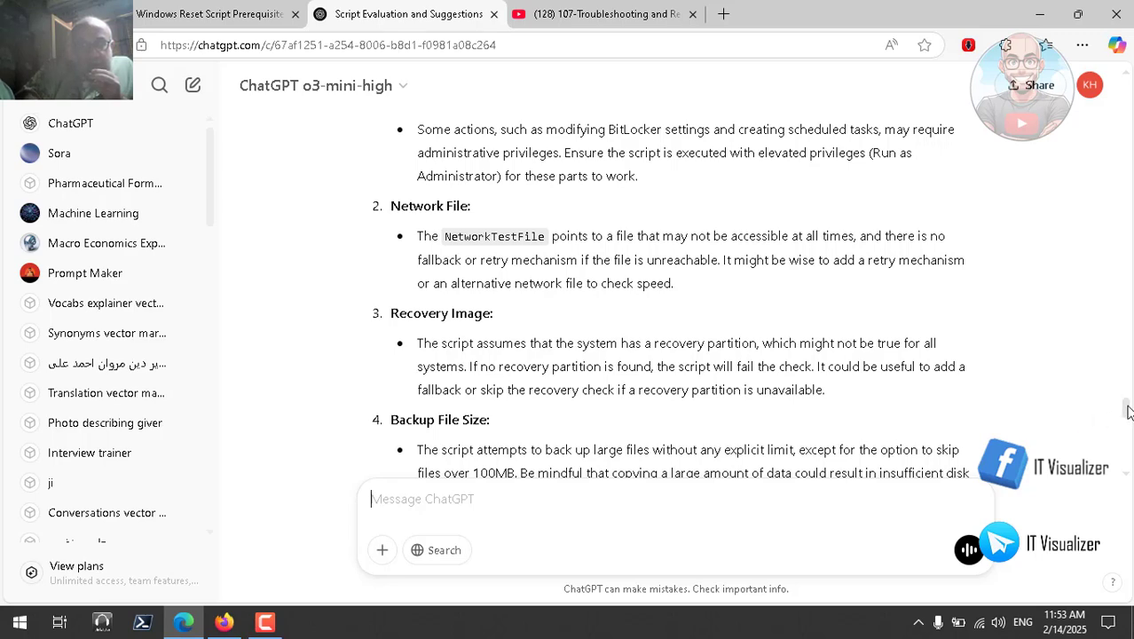
scroll(1127, 409, "down", 2)
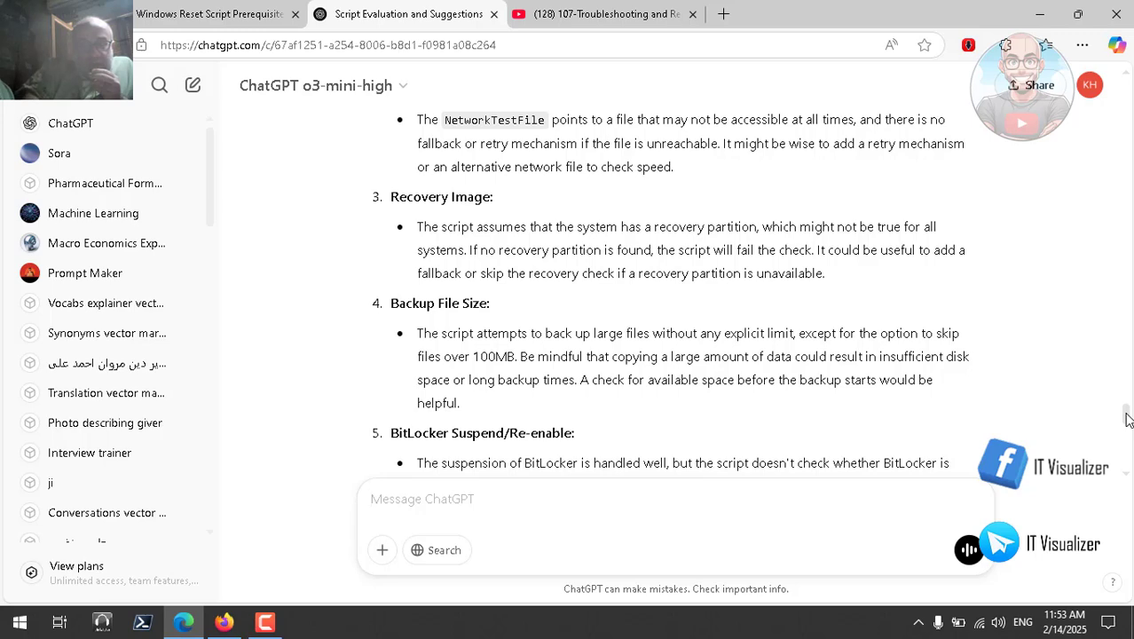
scroll(1127, 423, "down", 1)
scroll(1126, 424, "down", 1)
scroll(1126, 426, "down", 1)
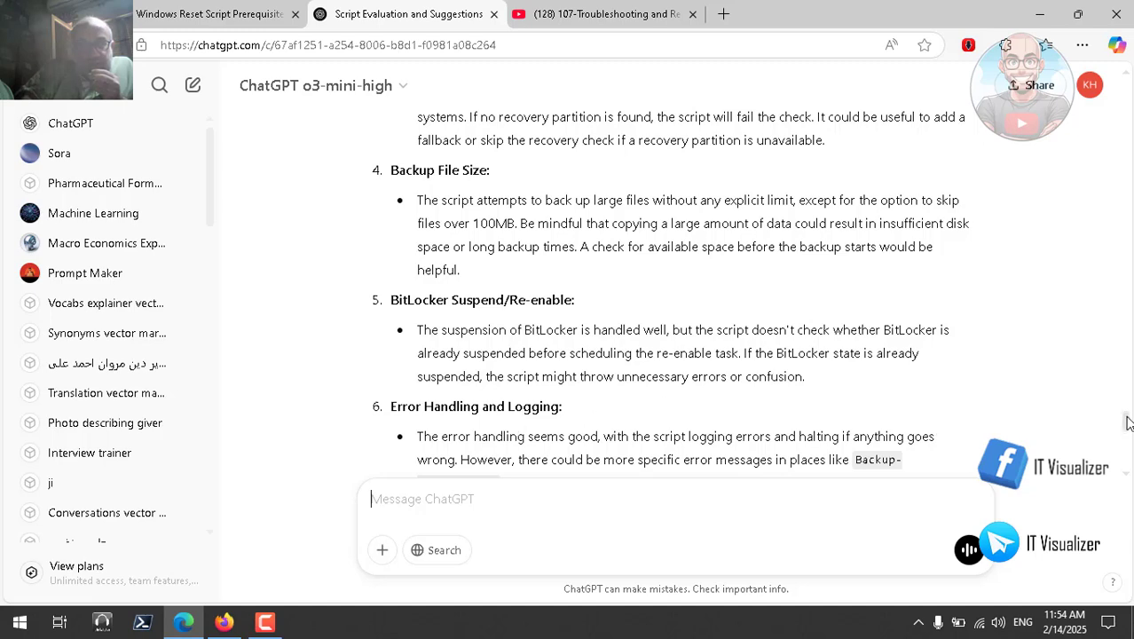
left_click_drag(1126, 424, 1127, 431)
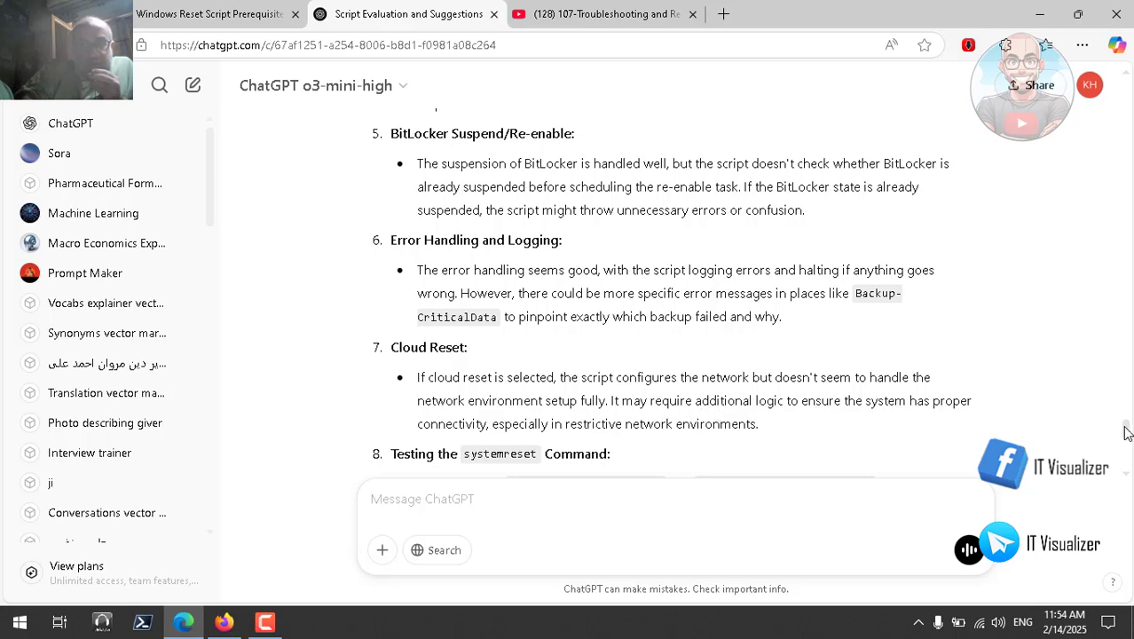
scroll(1126, 434, "down", 2)
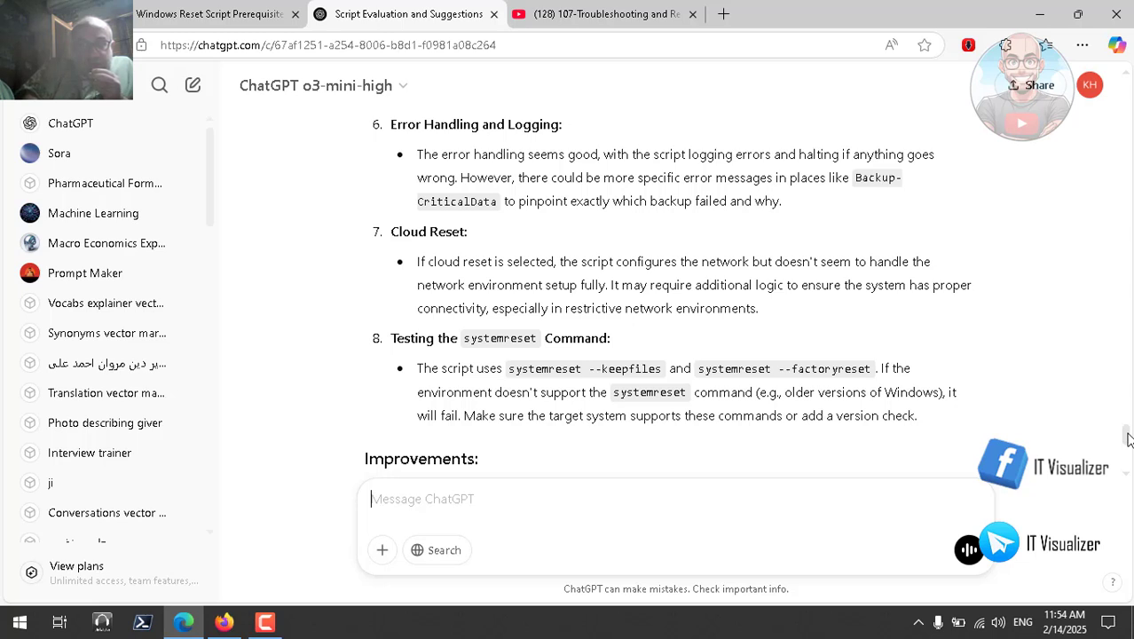
left_click_drag(1127, 439, 1129, 457)
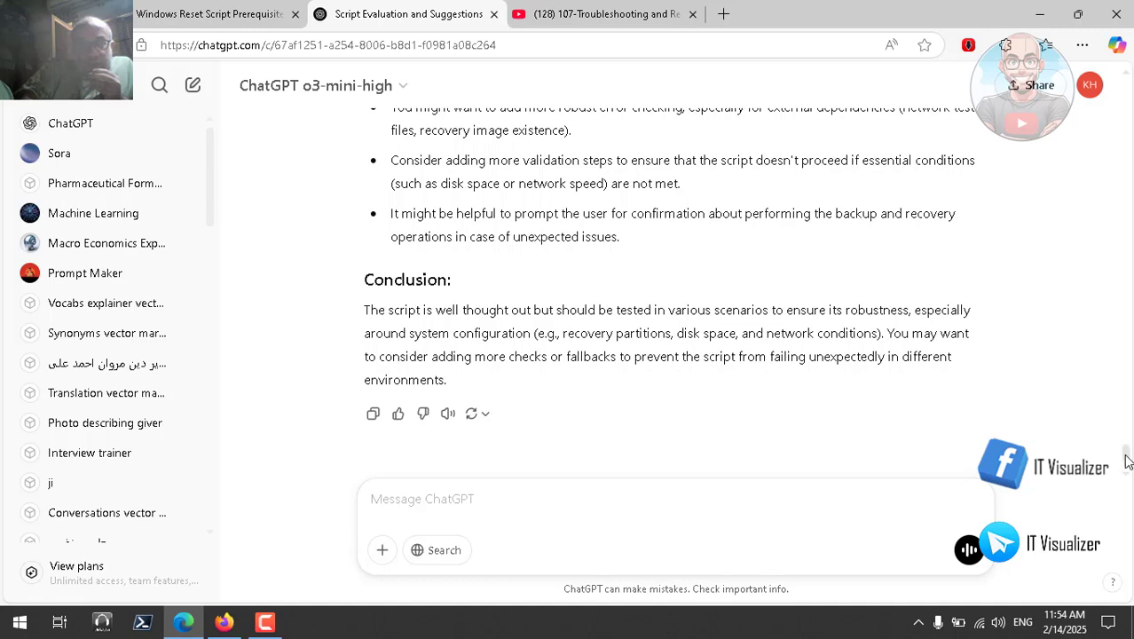
Select and copy ChatGPT's list of potential issues, from item 1 on permissions through item 8 on testing the systemreset command
mouse_move(1127, 461)
left_mouse_down()
mouse_move(1128, 431)
mouse_move(1129, 441)
left_mouse_up()
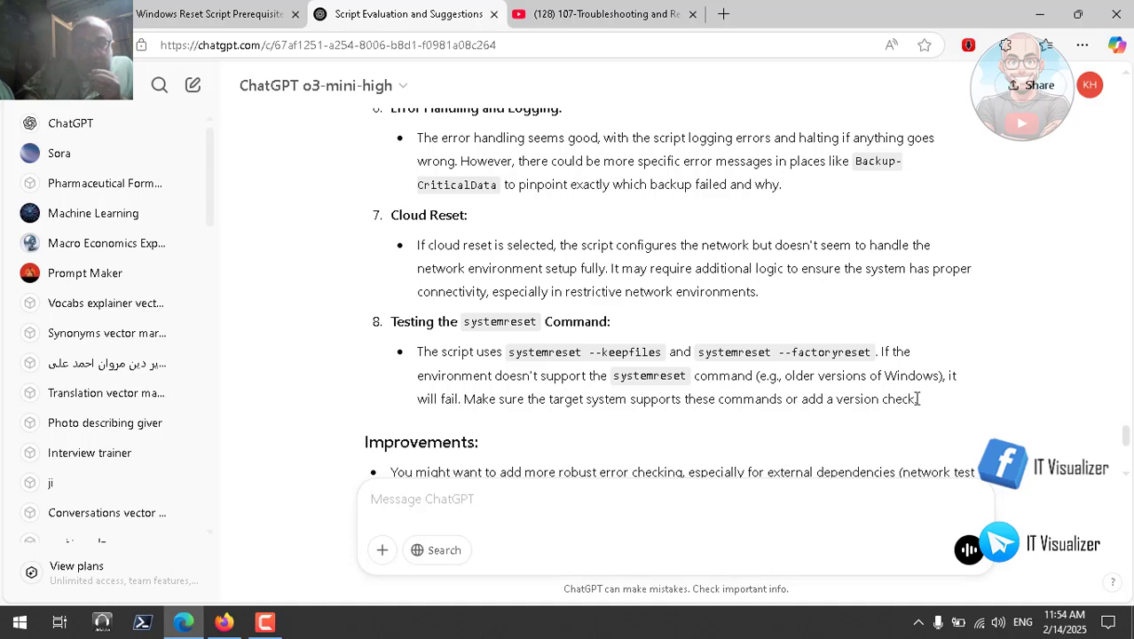
left_click_drag(918, 400, 384, 88)
left_click(914, 237)
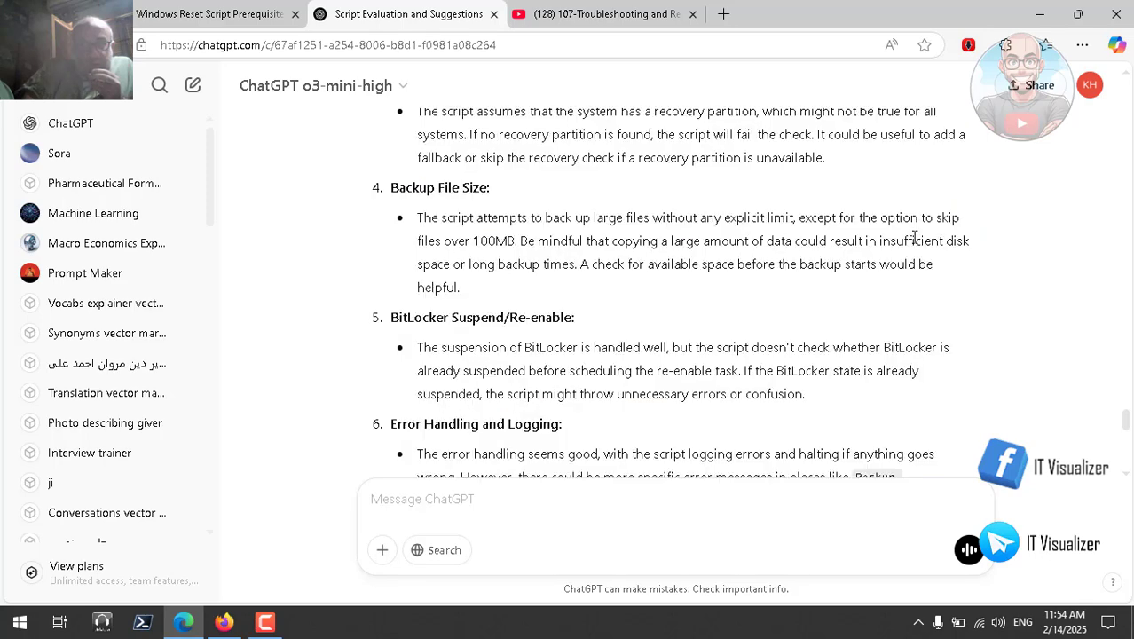
left_click_drag(1127, 422, 1126, 396)
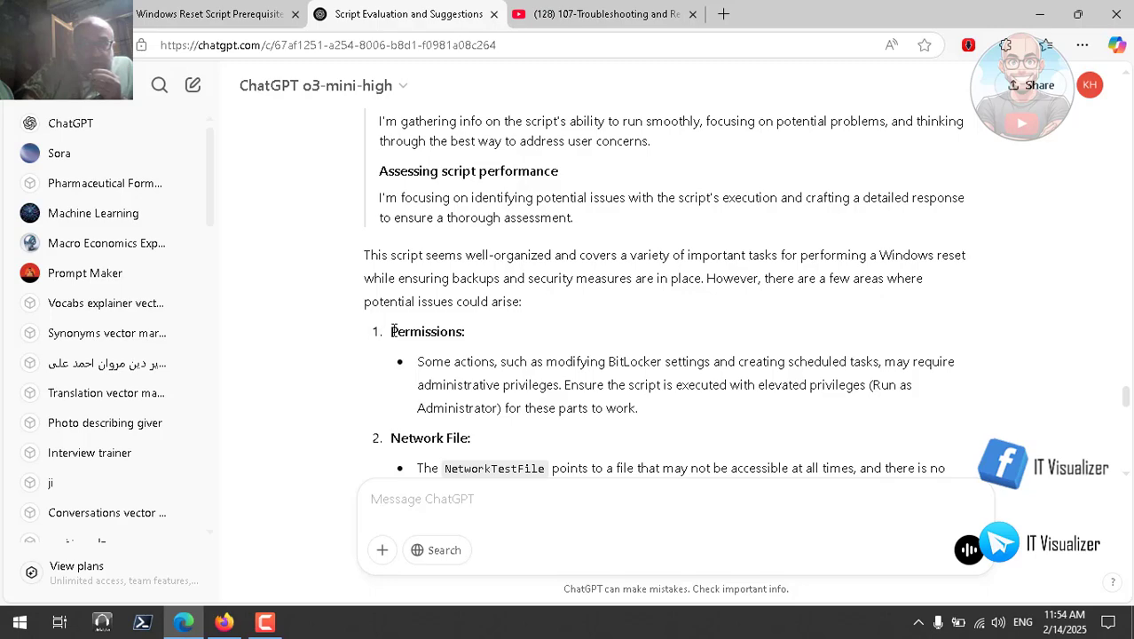
left_click_drag(390, 331, 923, 323)
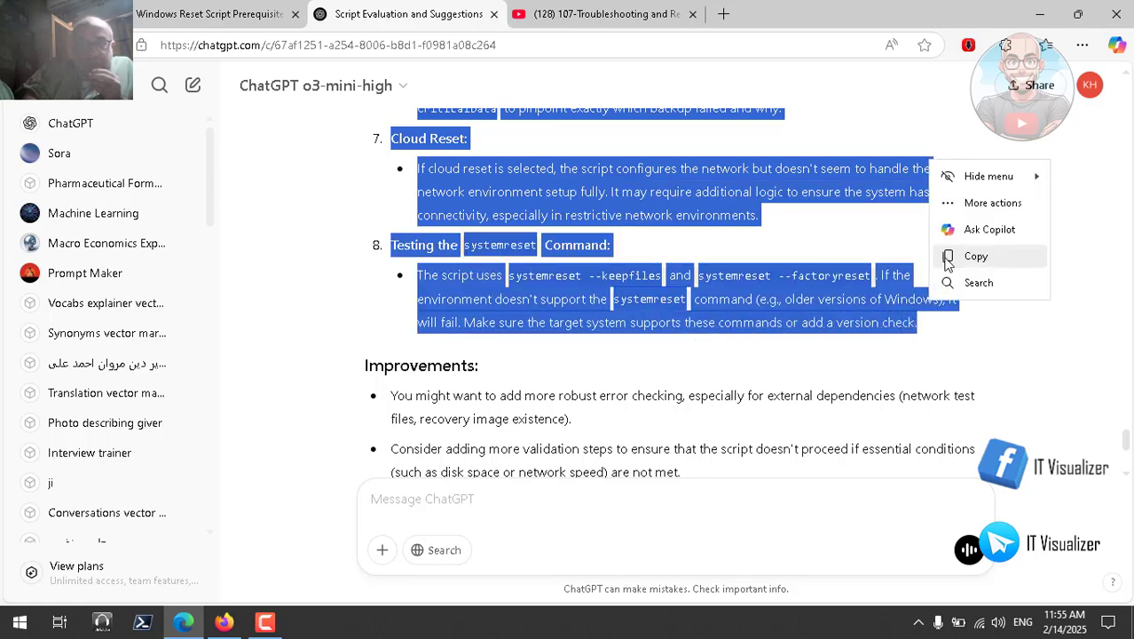
left_click(947, 264)
Switch to Claude and copy the earlier prompt "please consider and revise these recommendations generated by gemini 2 pro ai tool concerning your script" into a new reply
left_click(224, 623)
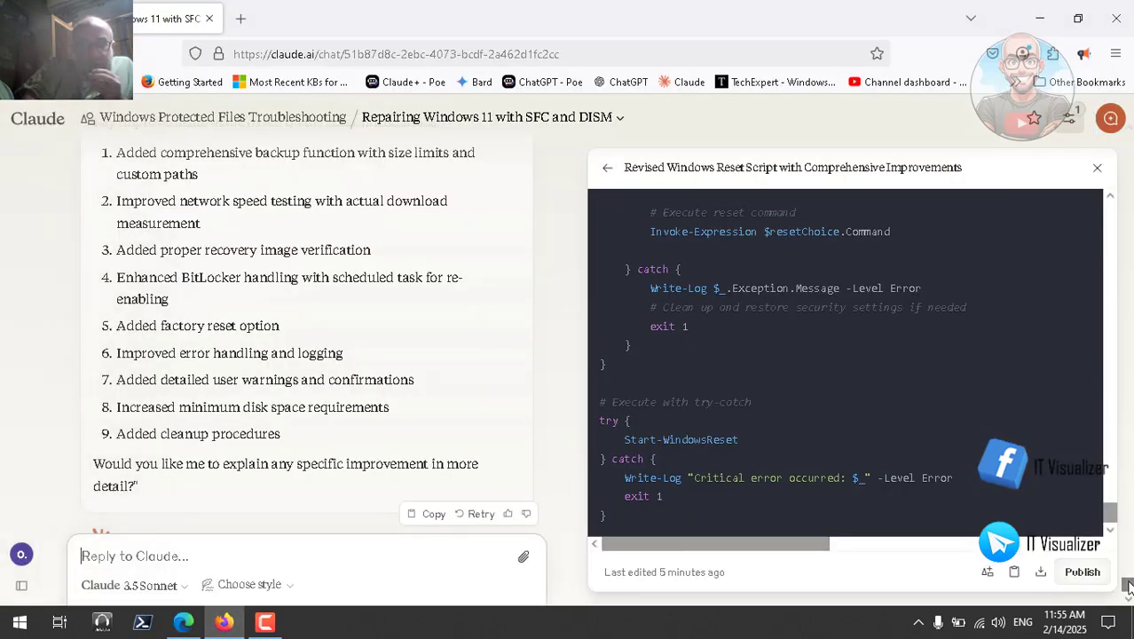
scroll(1128, 577, "down", 5)
left_click_drag(1129, 577, 1129, 583)
scroll(1129, 582, "down", 2)
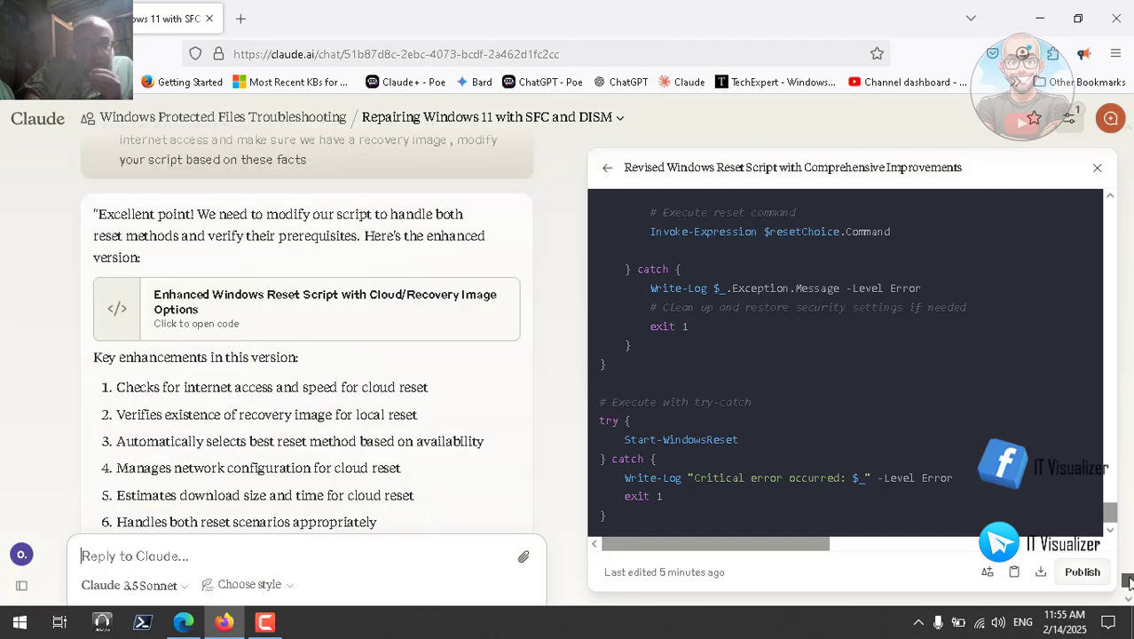
scroll(1129, 582, "down", 5)
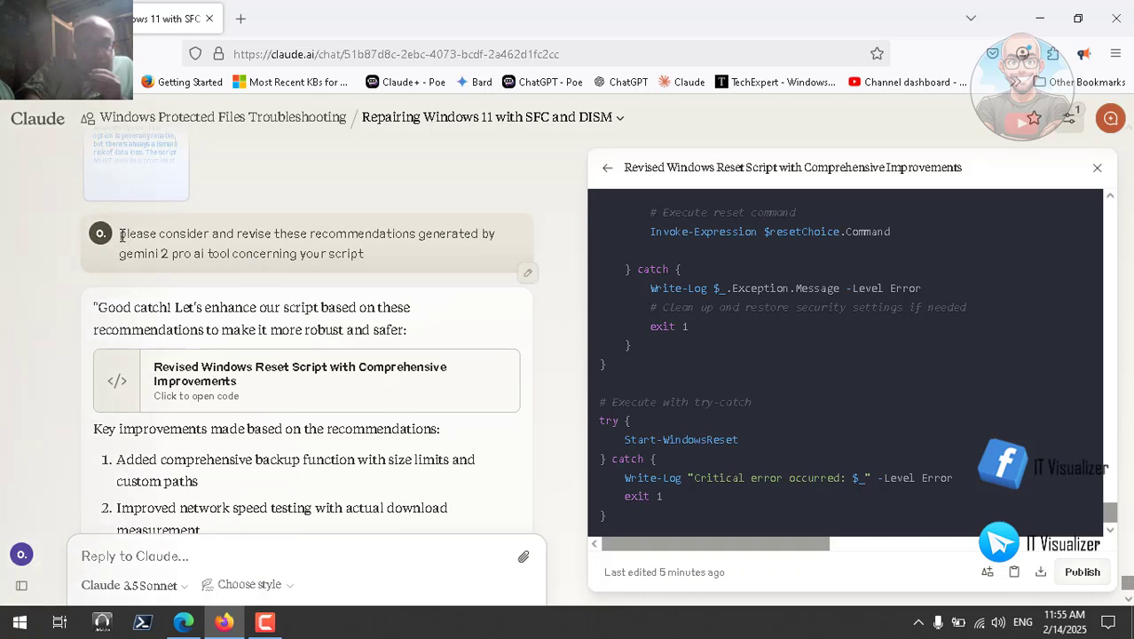
left_click_drag(122, 235, 367, 258)
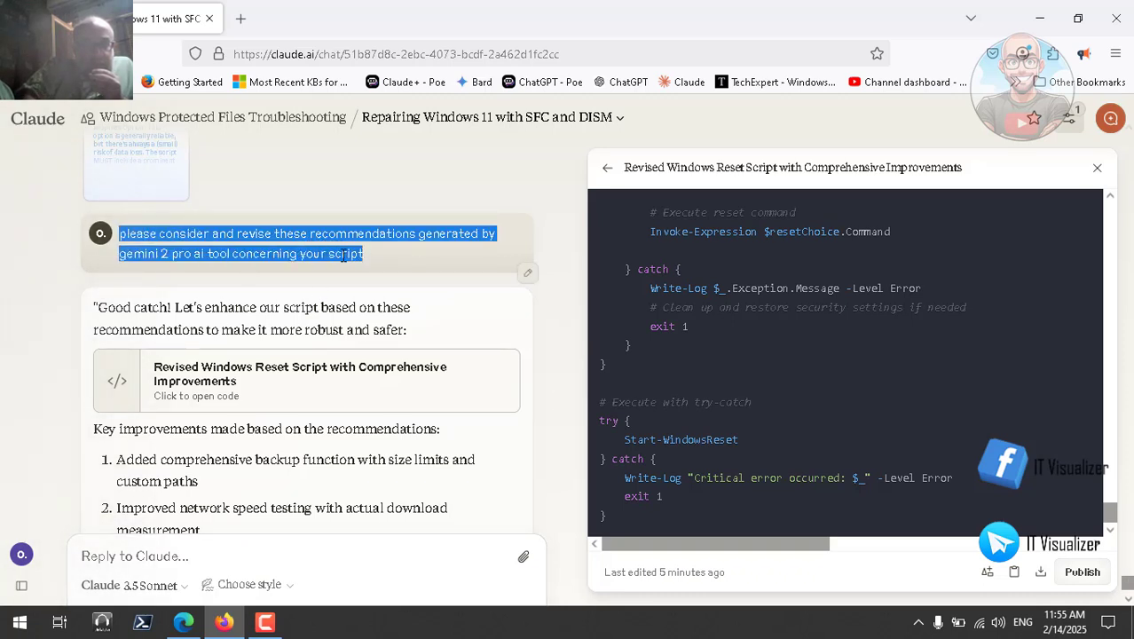
right_click(343, 257)
left_click(367, 277)
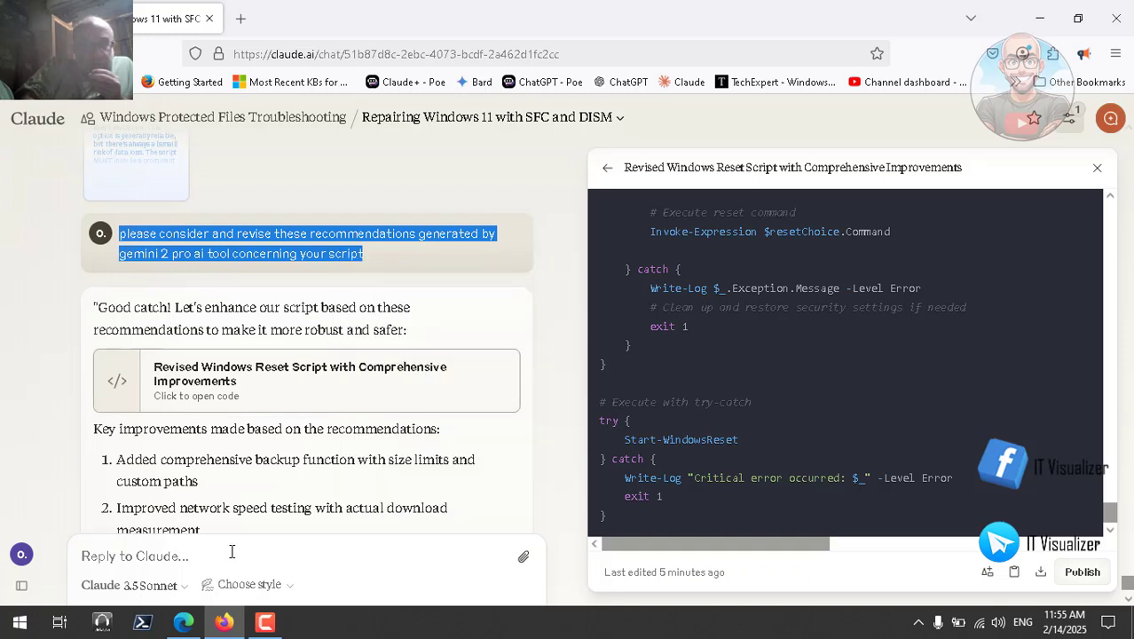
left_click(207, 555)
key("ctrl+v")
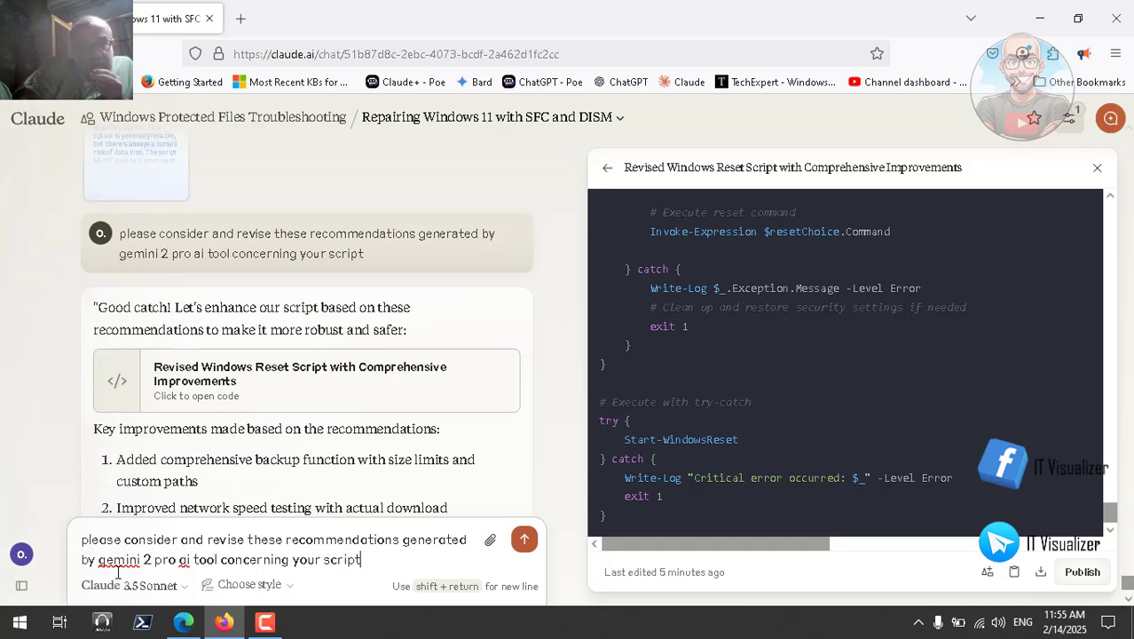
Replace "gemini 2 pro" in the reply with "chatgpt o3 mini high"
left_click(174, 559)
key("BackSpace")
key("BackSpace")
key("BackSpace")
key("BackSpace")
key("BackSpace")
key("BackSpace")
key("BackSpace")
key("BackSpace")
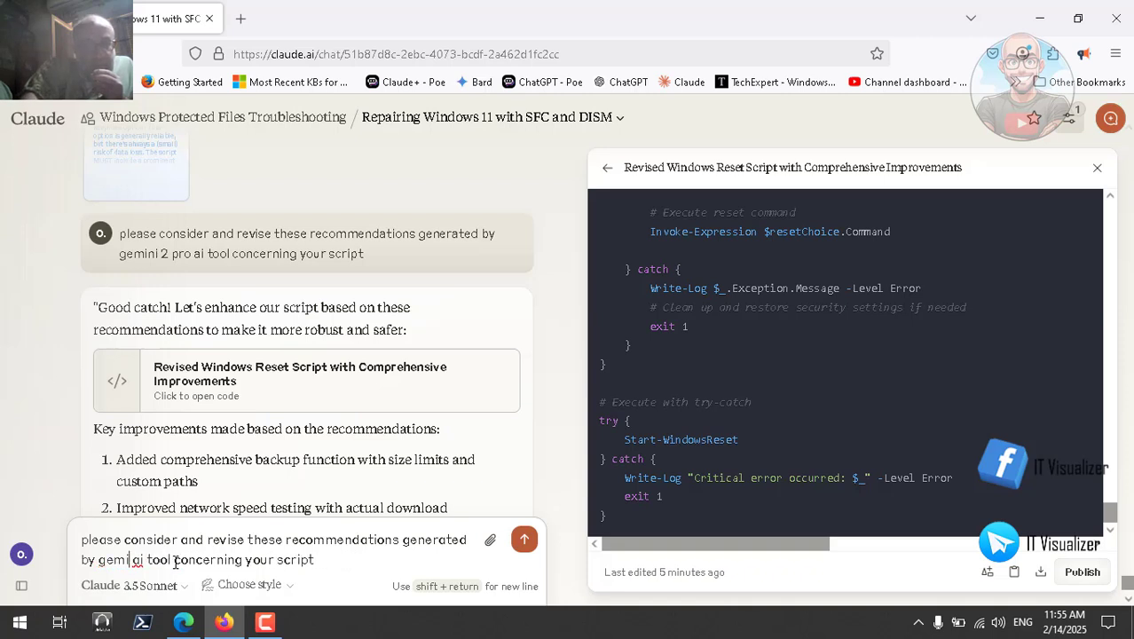
key("BackSpace")
key("BackSpace")
key("BackSpace")
key("BackSpace")
type("c")
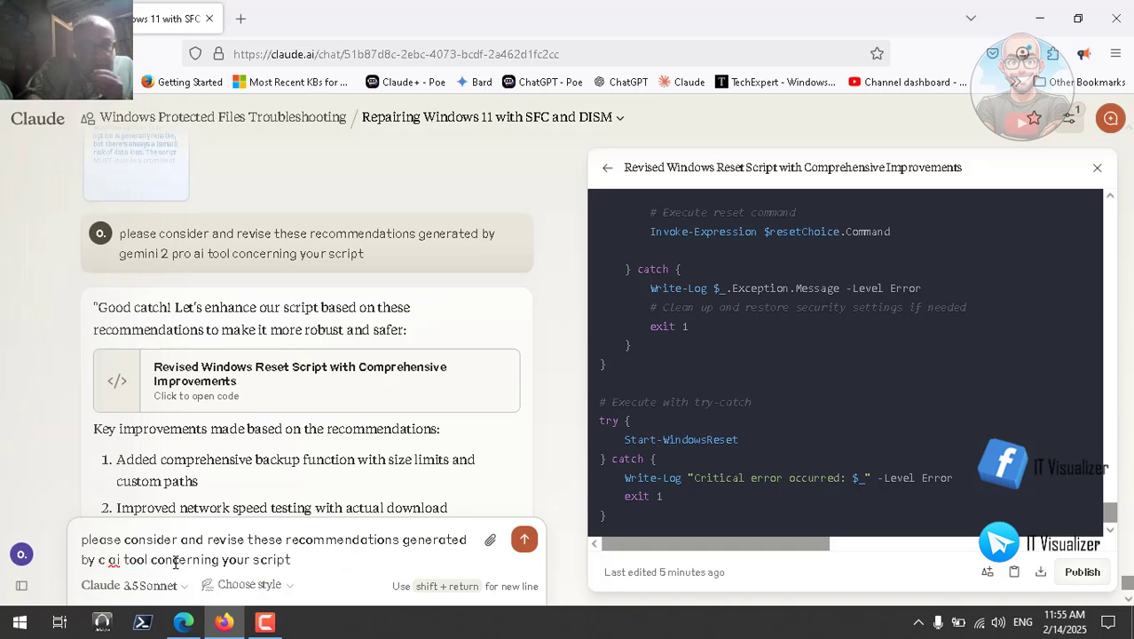
type("hatgp")
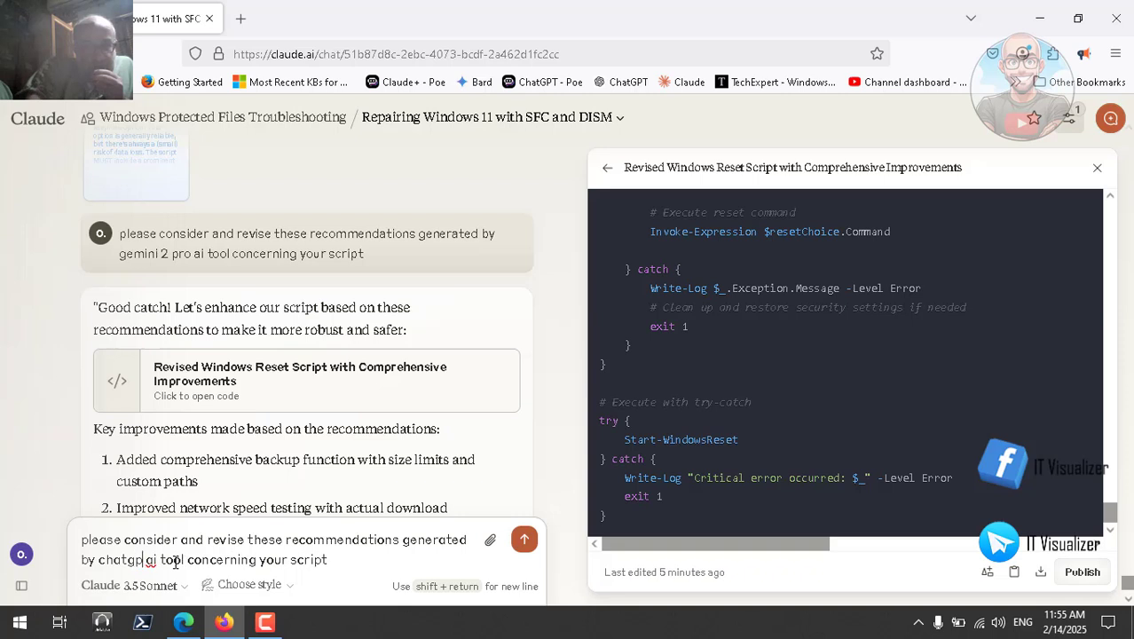
type("t o")
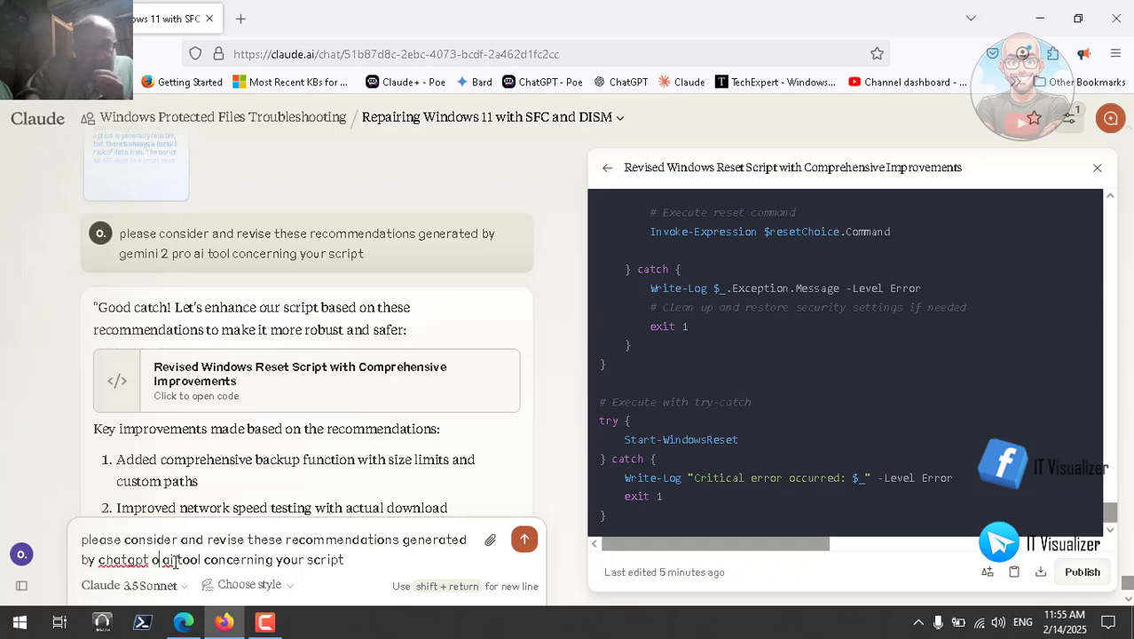
type("3 mi")
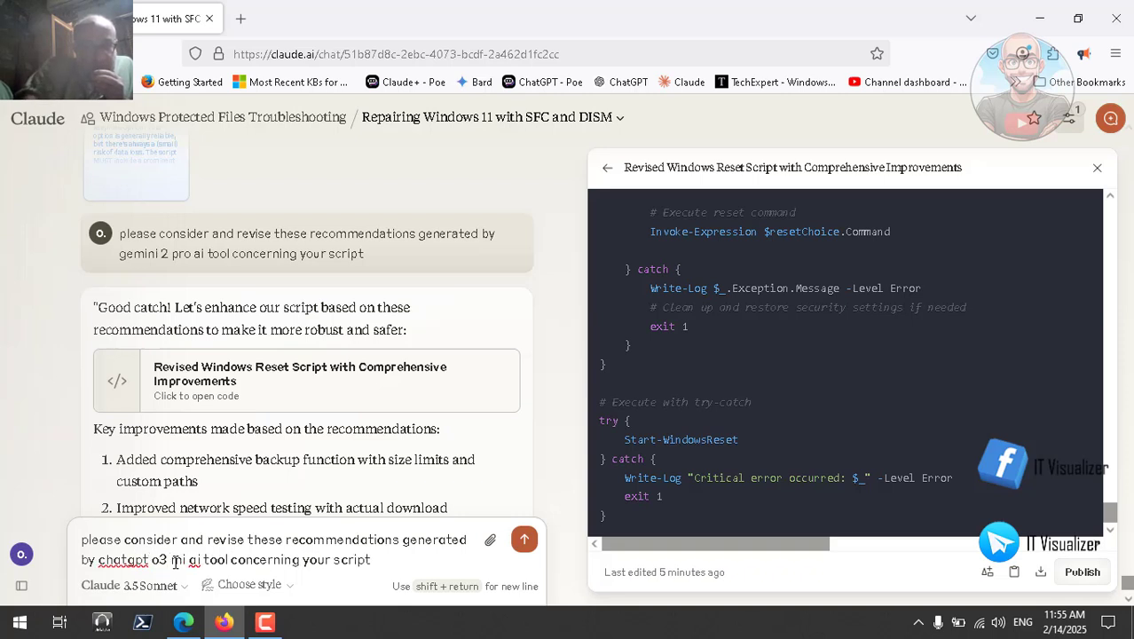
type("ni high")
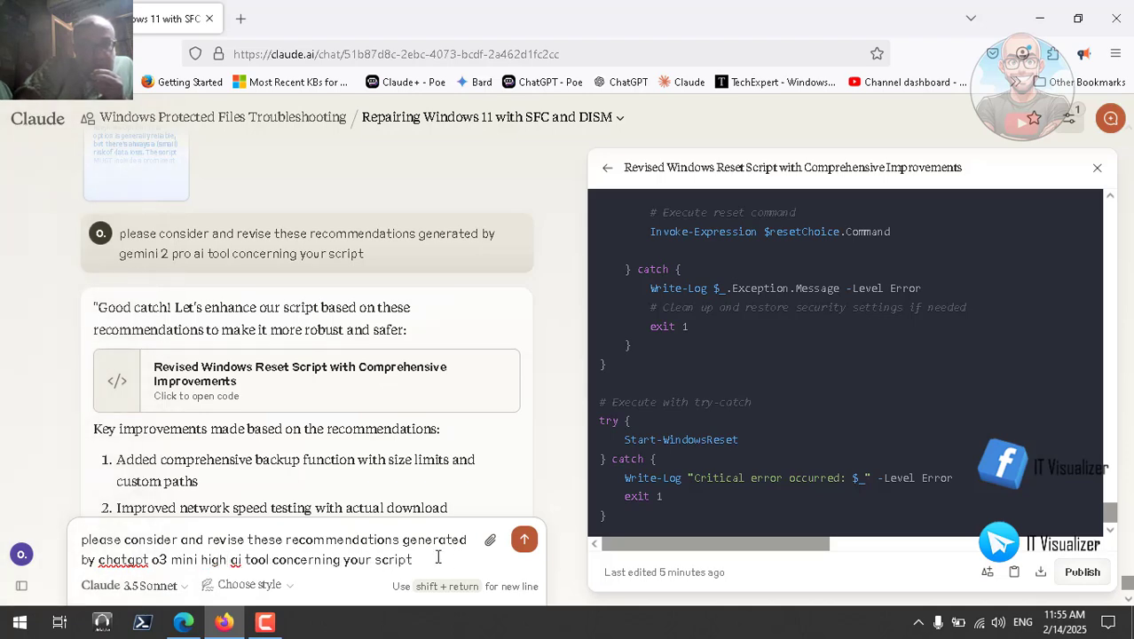
Copy the selected eight issues from ChatGPT again, add them in quotation marks to the end of the Claude reply, and send it
left_click(183, 621)
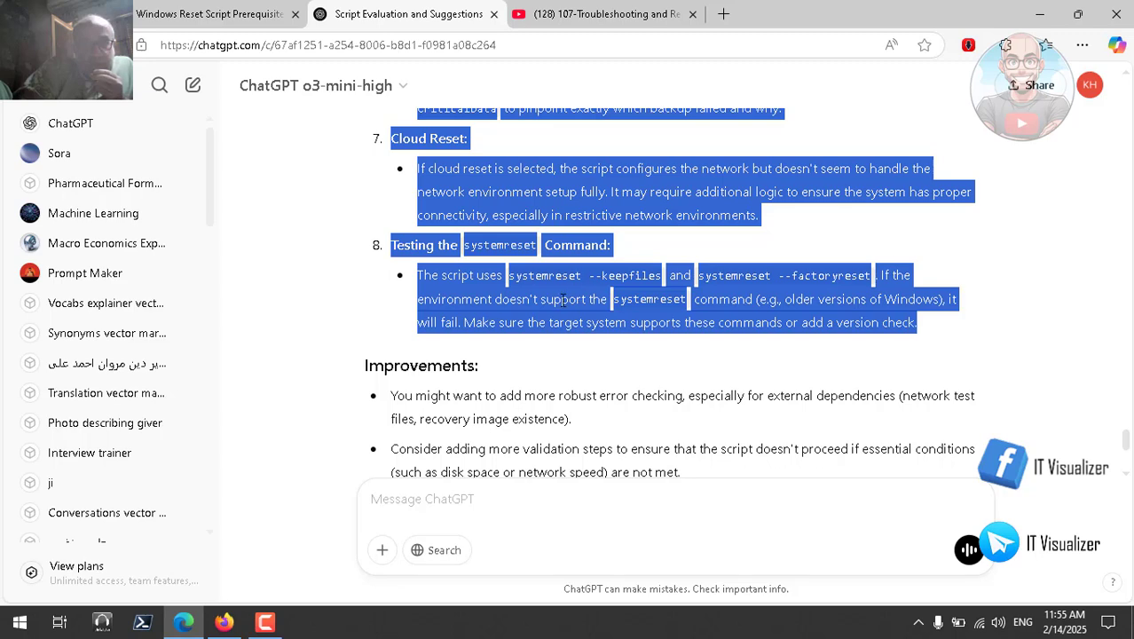
right_click(563, 300)
left_click(590, 314)
left_click(223, 622)
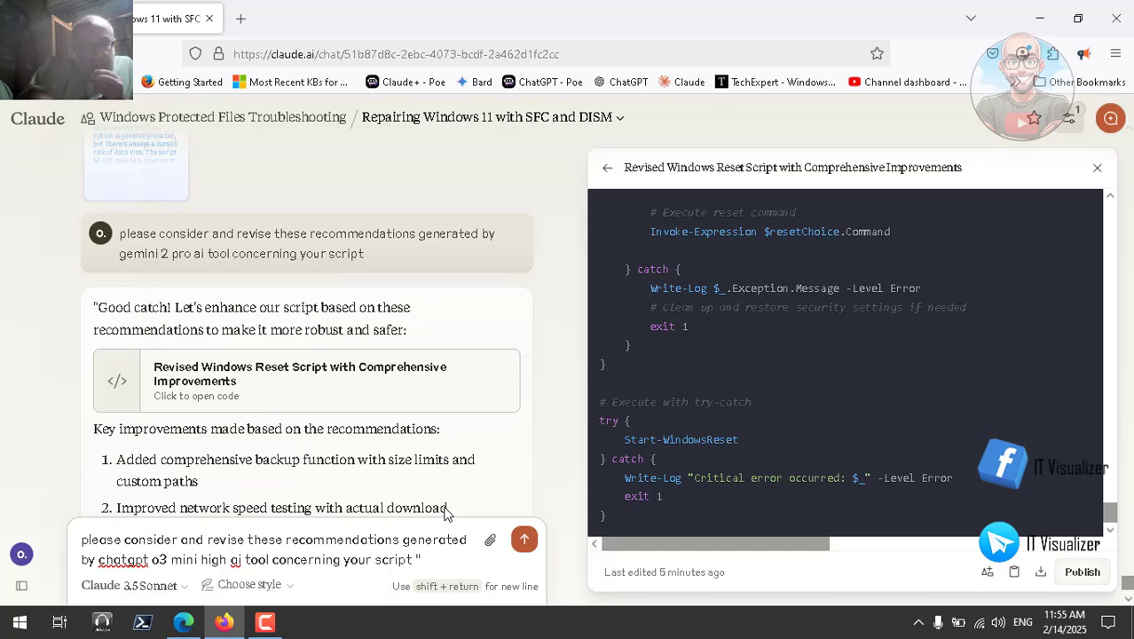
key("ctrl+v")
type("\"")
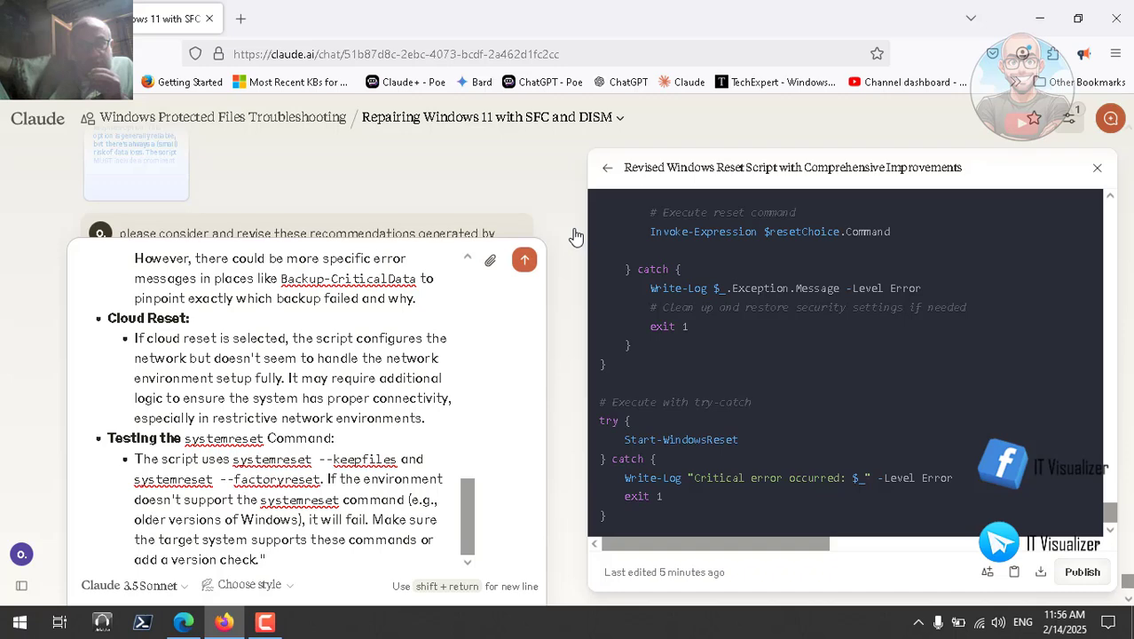
key("Return")
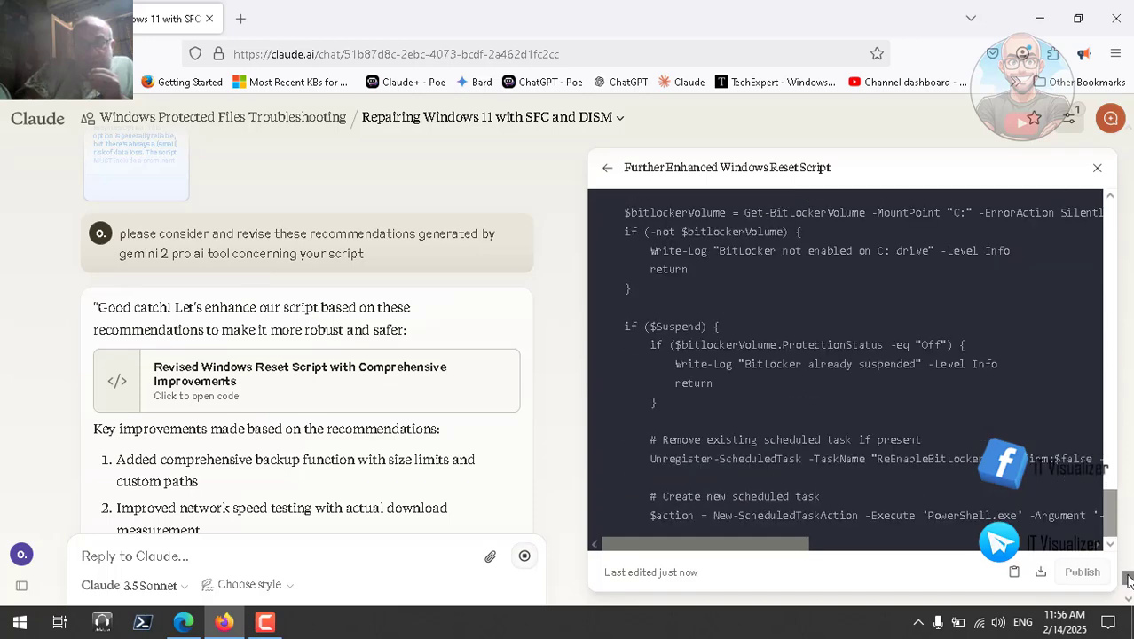
Ask Claude in a new reply to "give me the script final version in full" and send it
left_click_drag(1128, 581, 1129, 595)
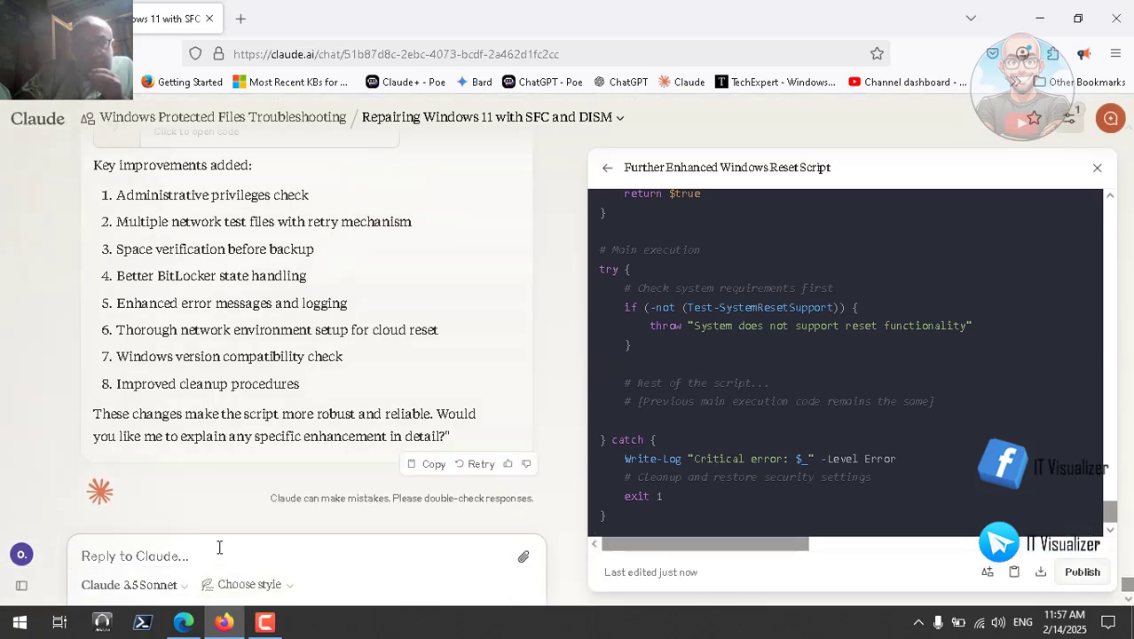
type("gi")
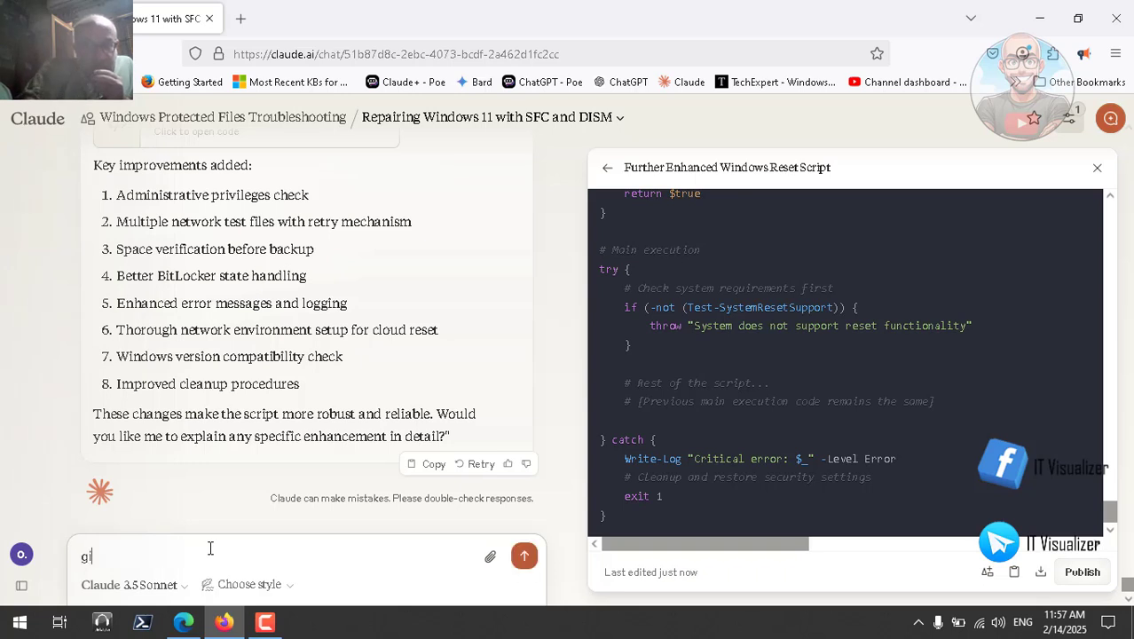
type("ve me ")
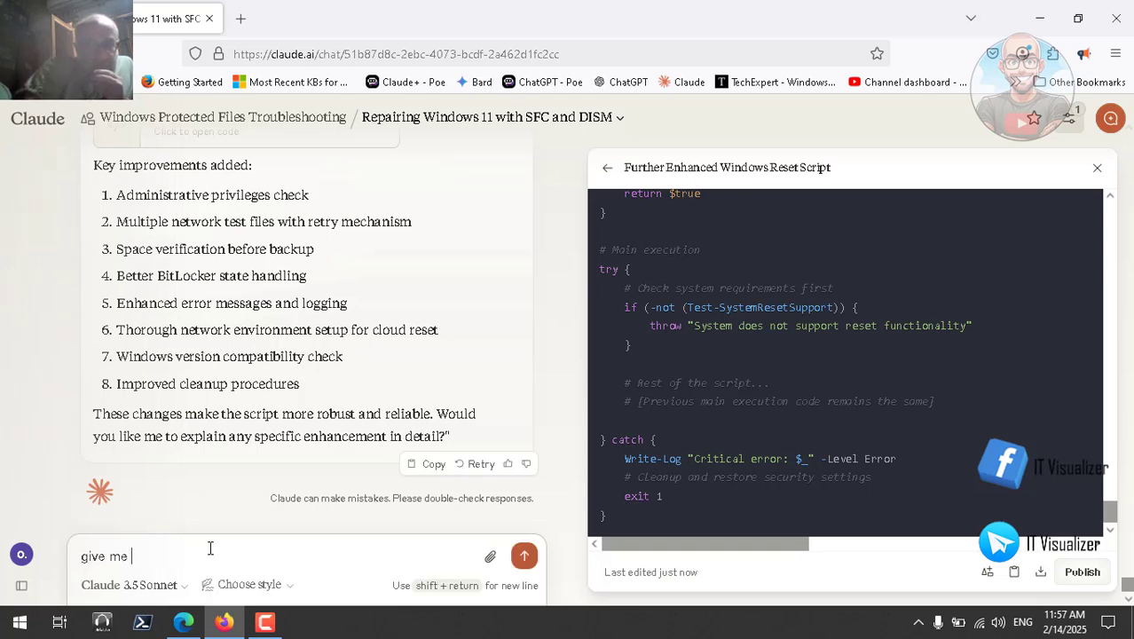
type("the script ")
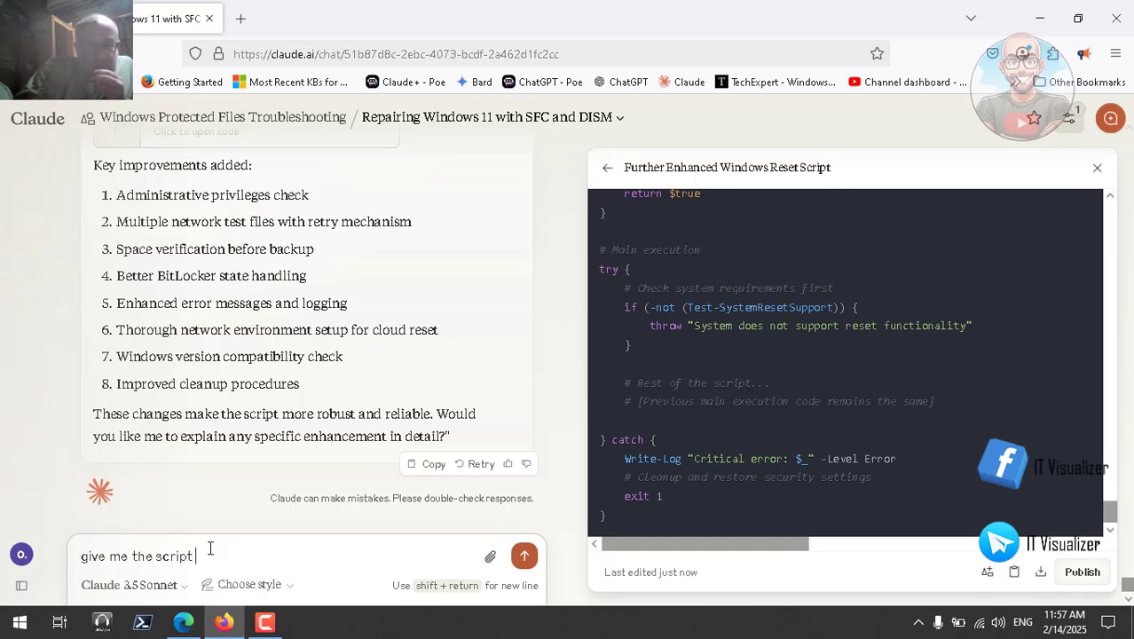
type("final version in")
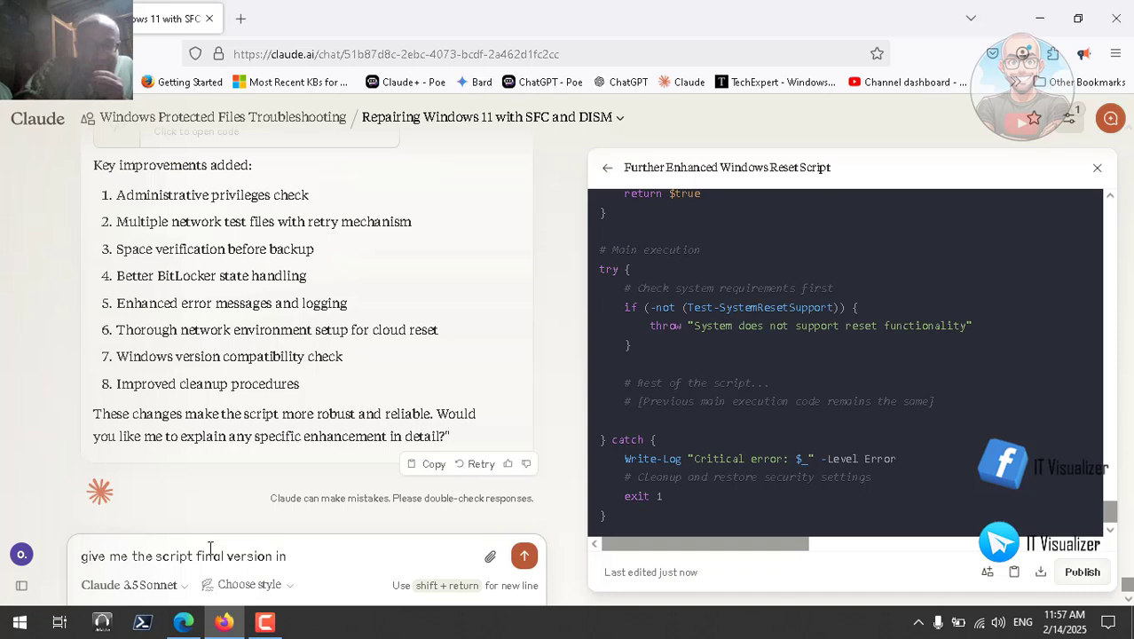
type(" full")
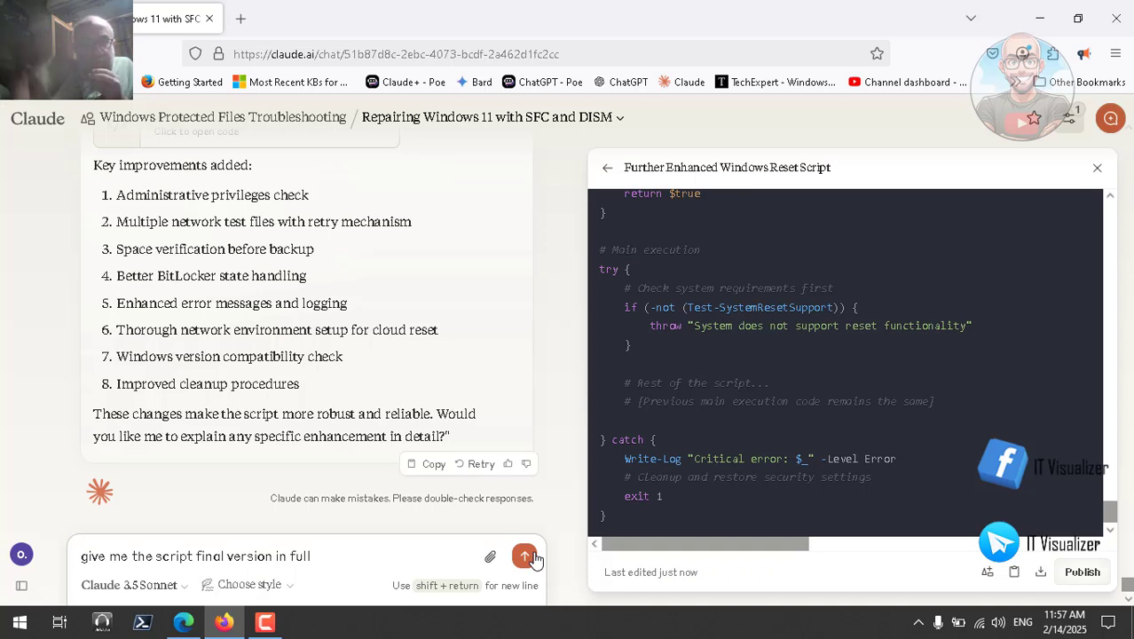
Switch to ChatGPT, clear the text selection, and look back through the previously submitted reset script up to its backup paths
left_click(191, 623)
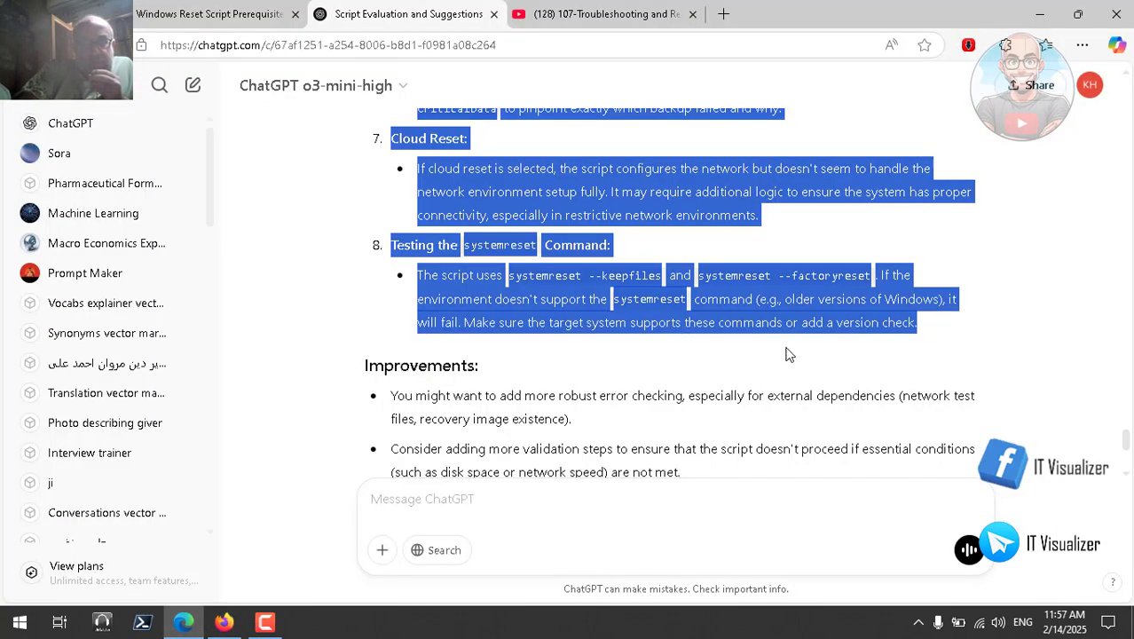
left_click(737, 359)
scroll(779, 233, "up", 1)
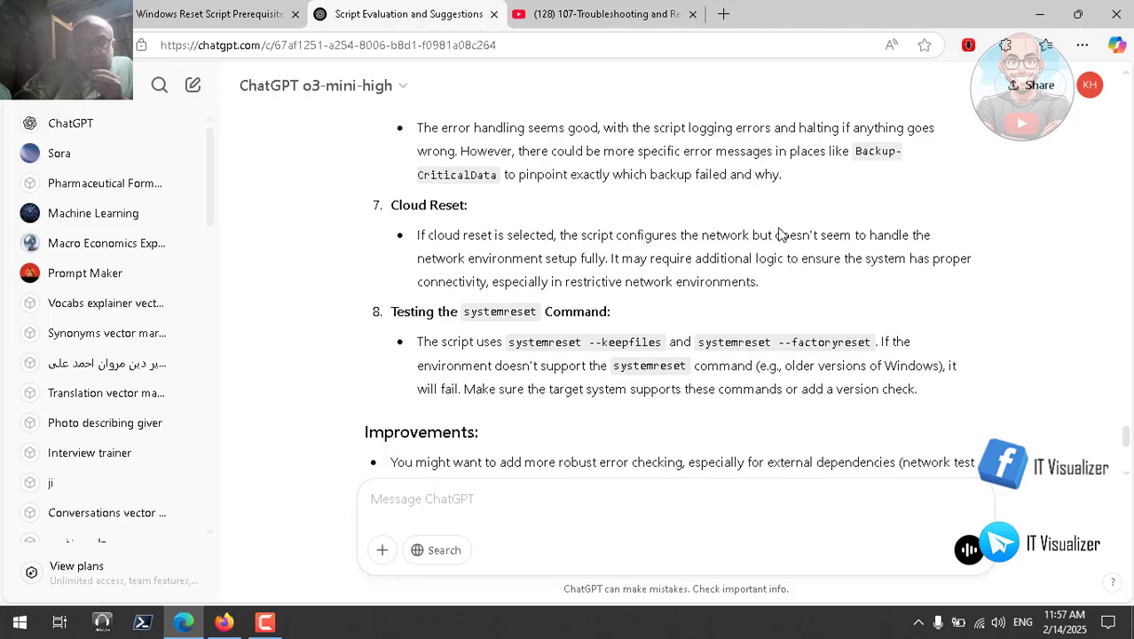
scroll(779, 232, "up", 15)
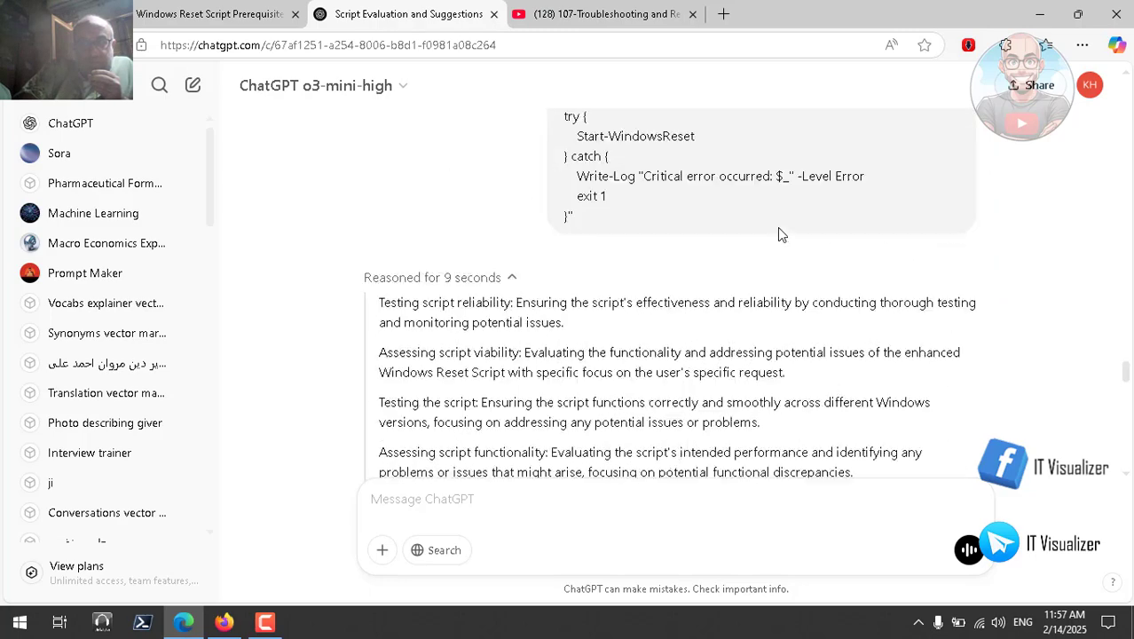
scroll(777, 234, "up", 10)
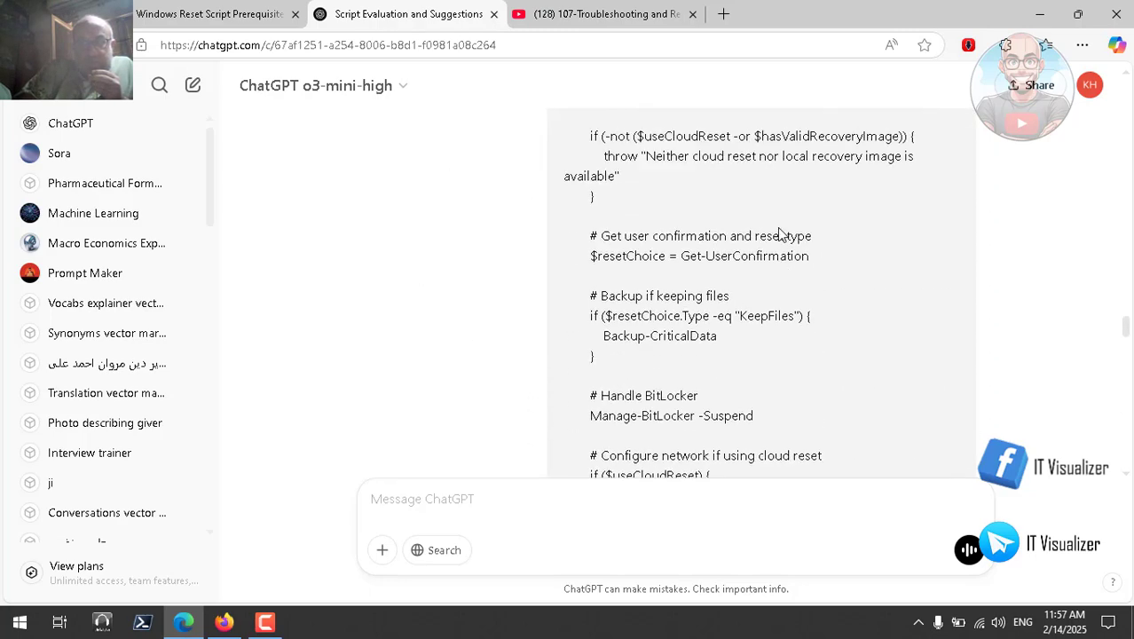
scroll(777, 234, "up", 12)
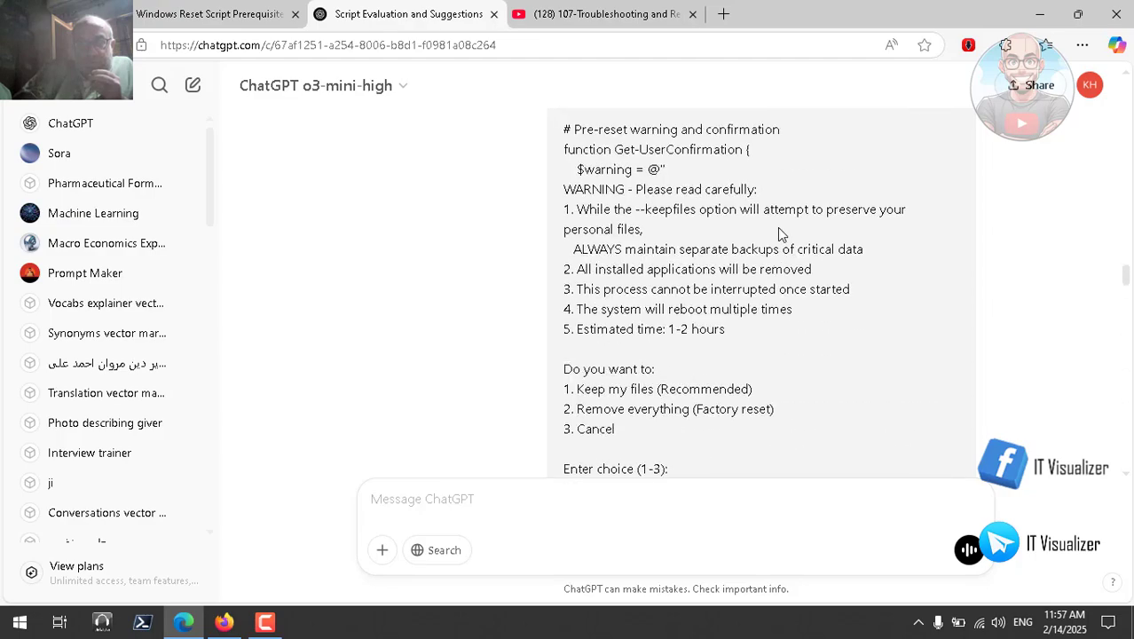
scroll(778, 232, "up", 12)
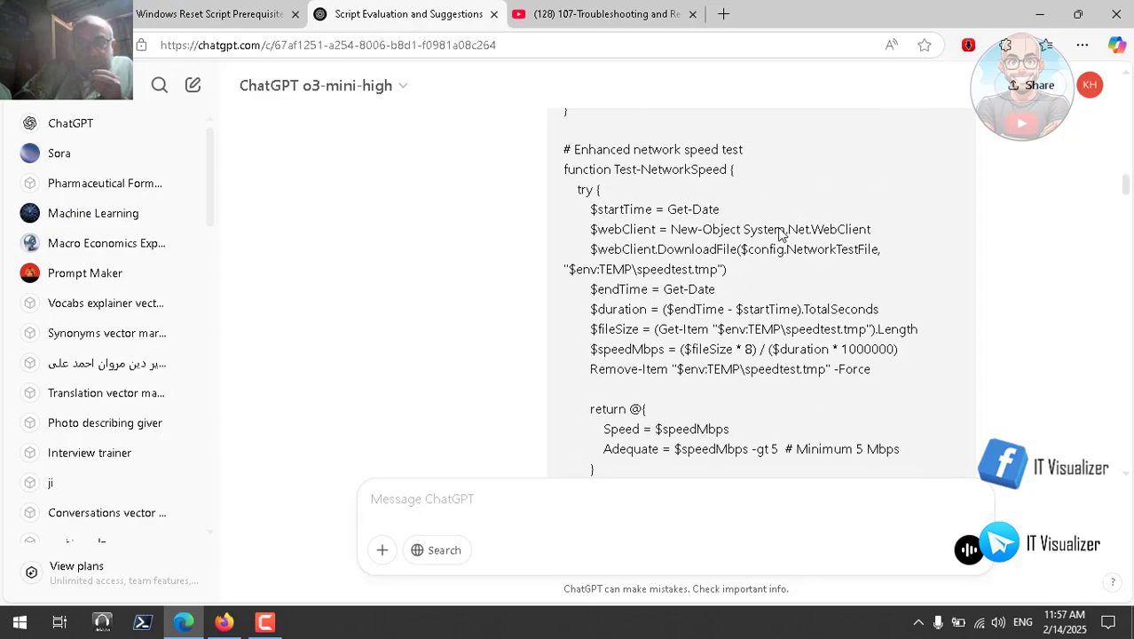
scroll(777, 228, "up", 10)
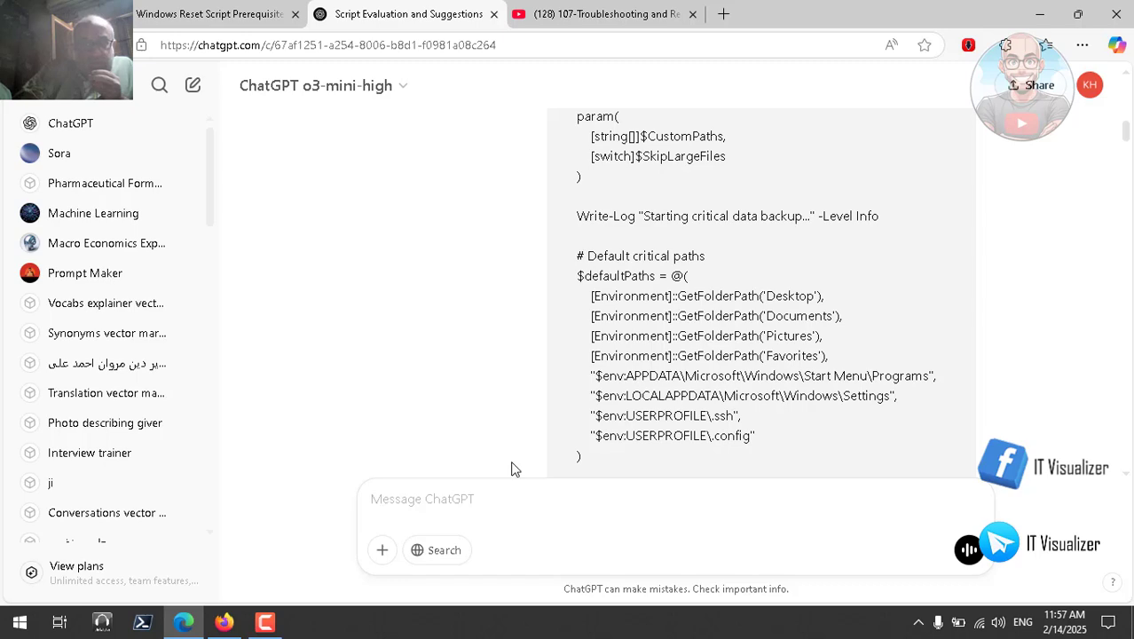
Switch to Claude, go to the end of the Complete Final Windows Reset Script, and copy the whole script
left_click(223, 621)
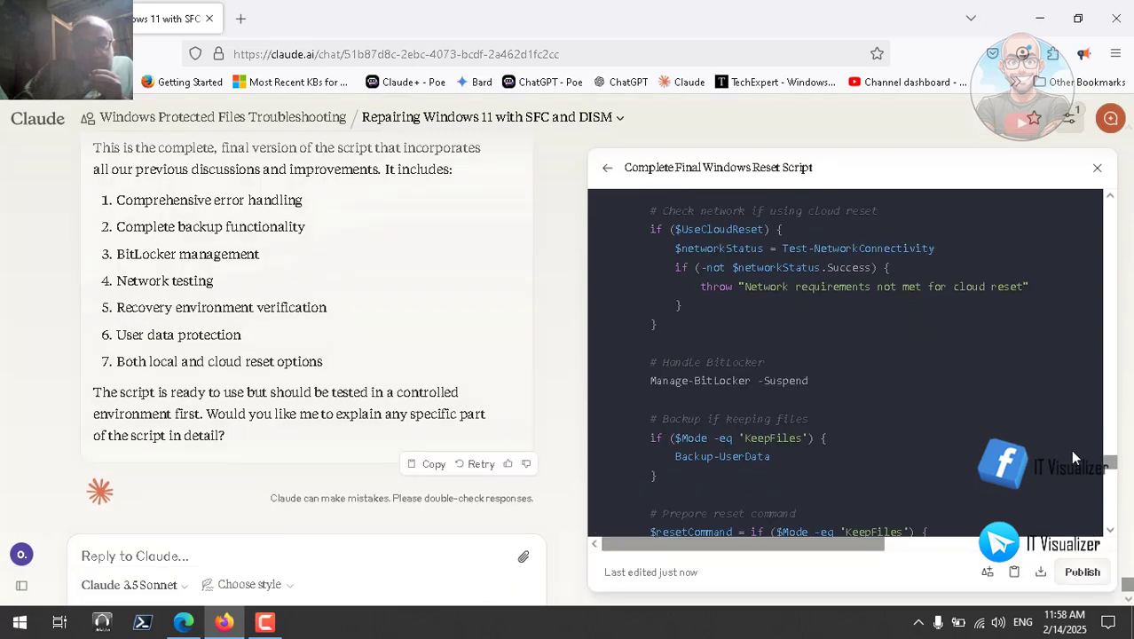
left_click_drag(1108, 463, 1105, 529)
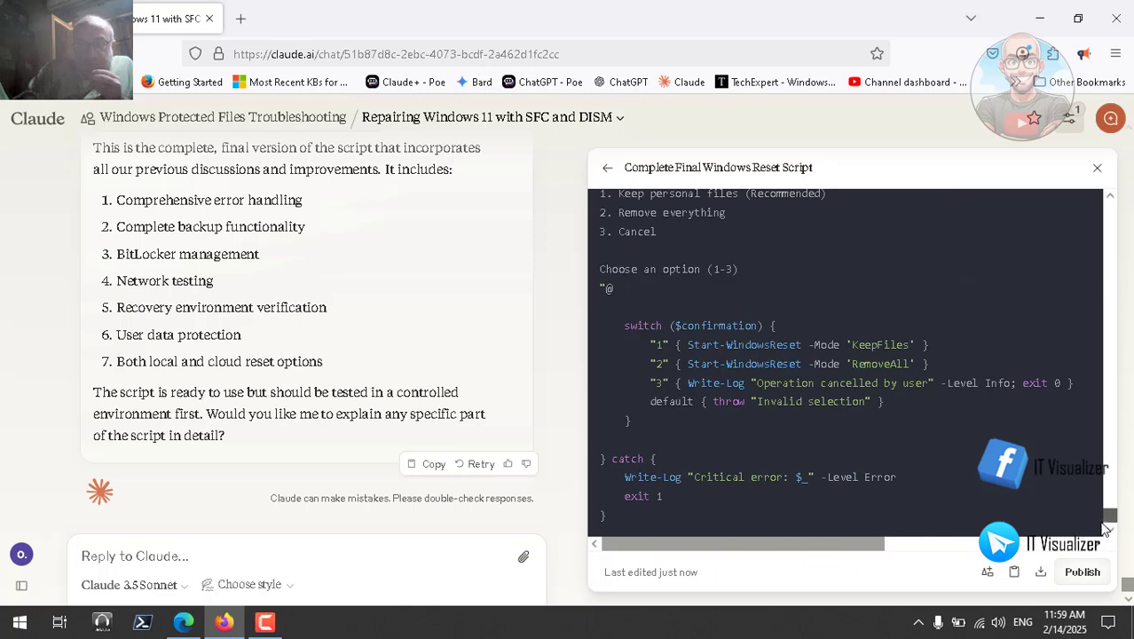
left_click(1016, 574)
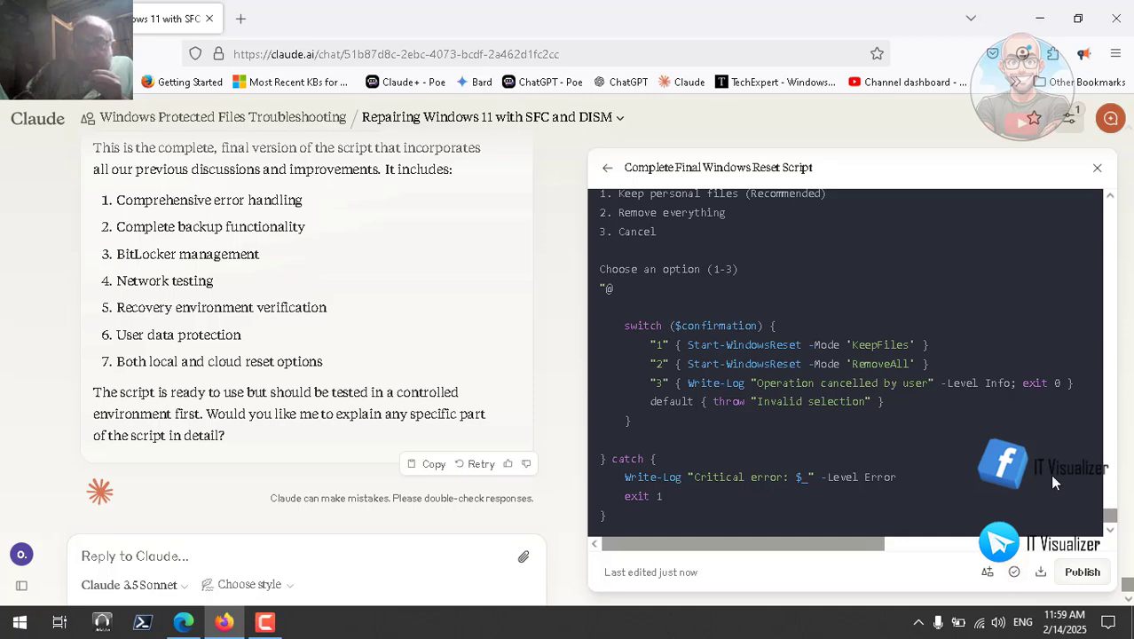
Switch to ChatGPT and write the message "well i have done your recommendations , see the script and evaluate it"
left_click(184, 623)
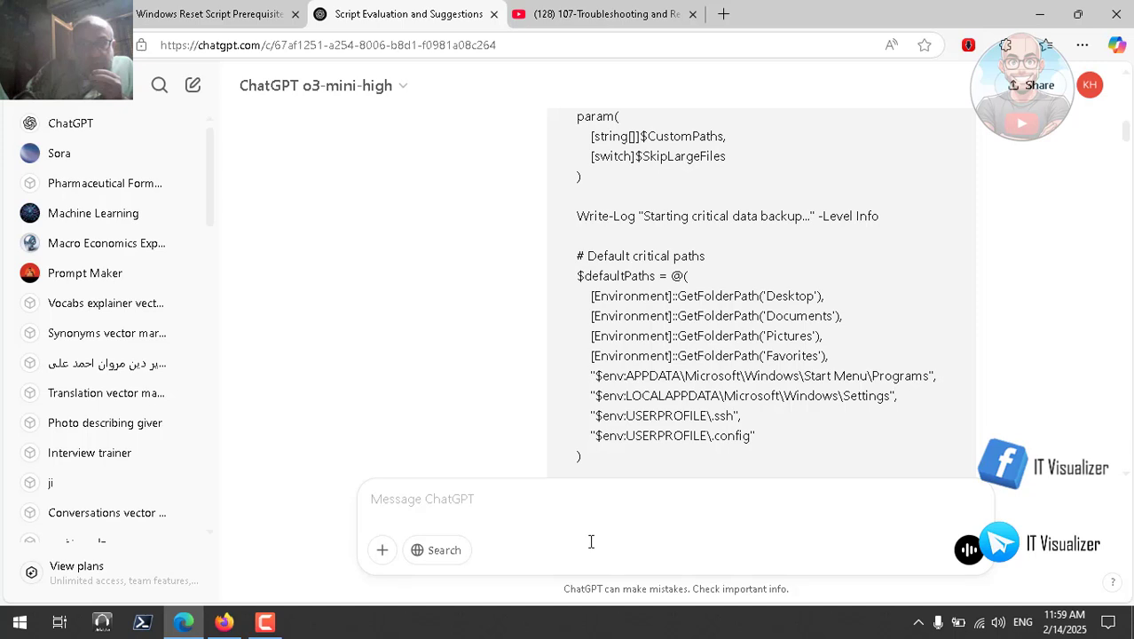
type("well")
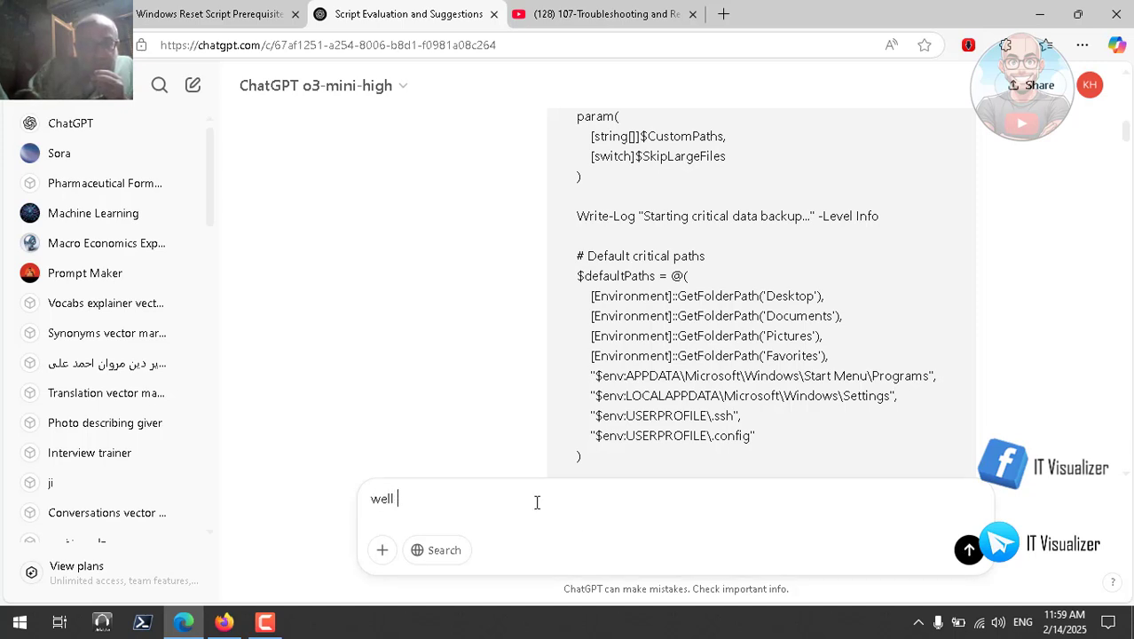
type(" i hav")
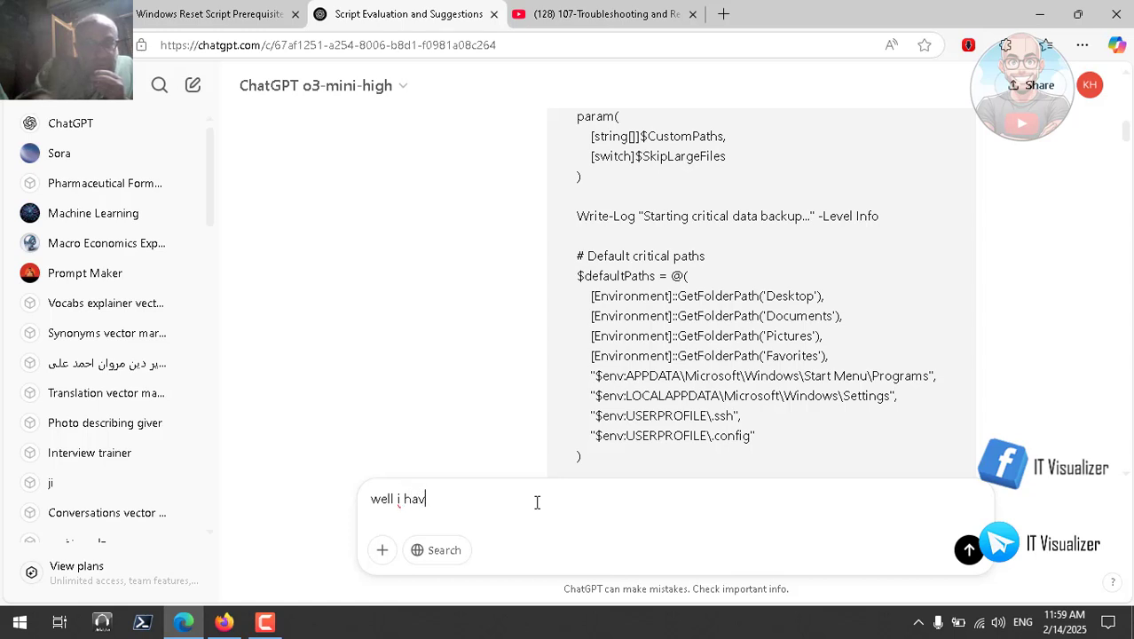
type("e done your ")
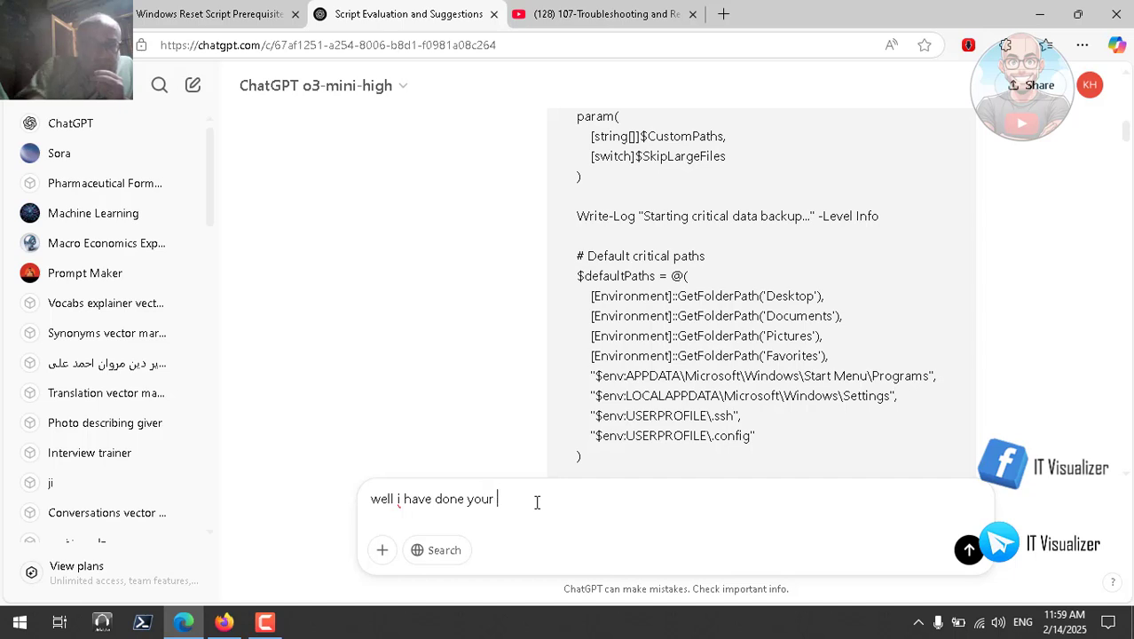
type("recommendatio")
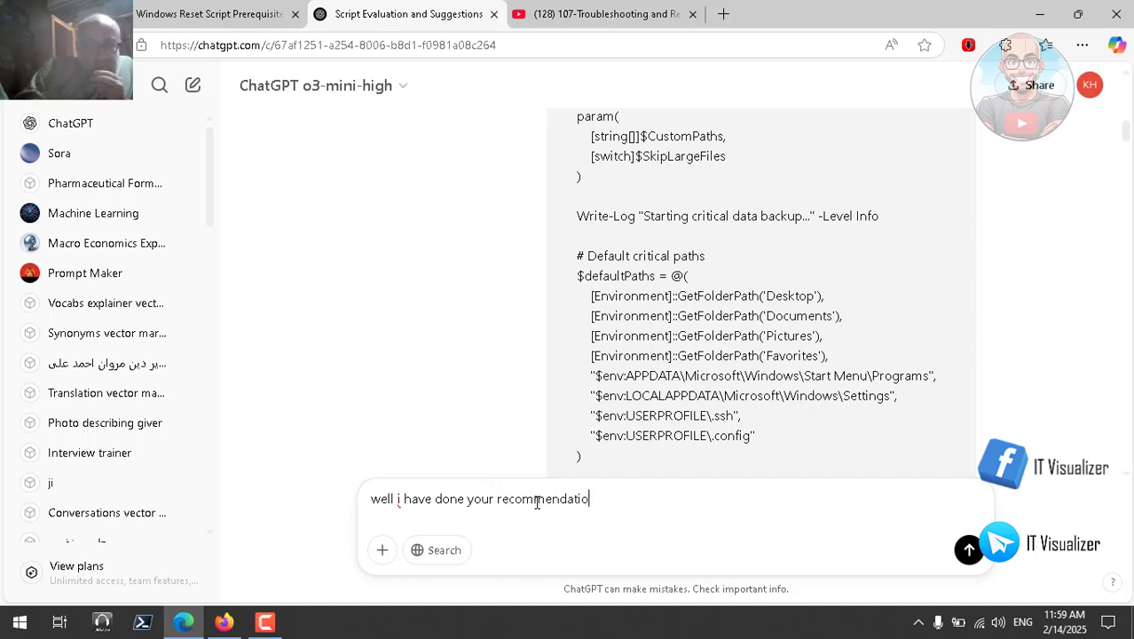
type("ns ")
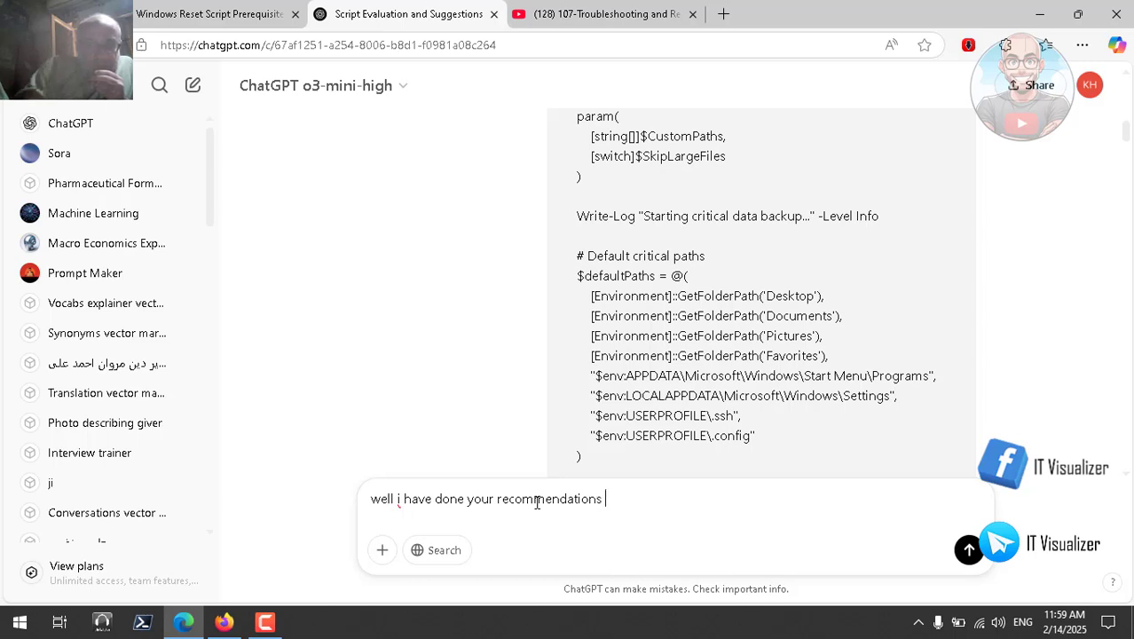
type(", see ")
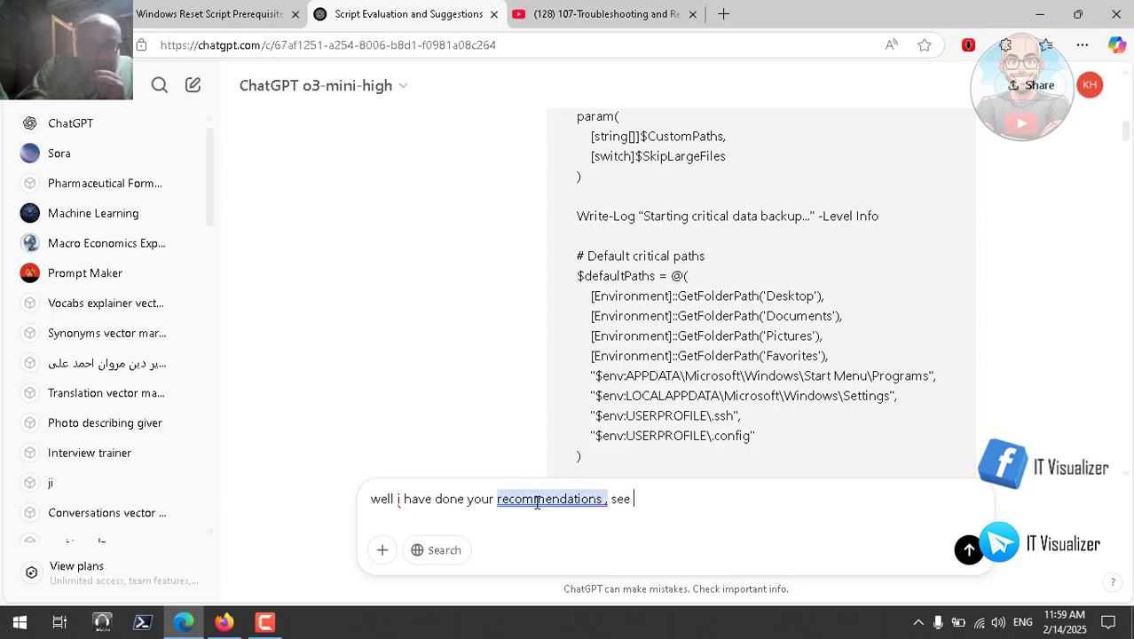
type("the scri")
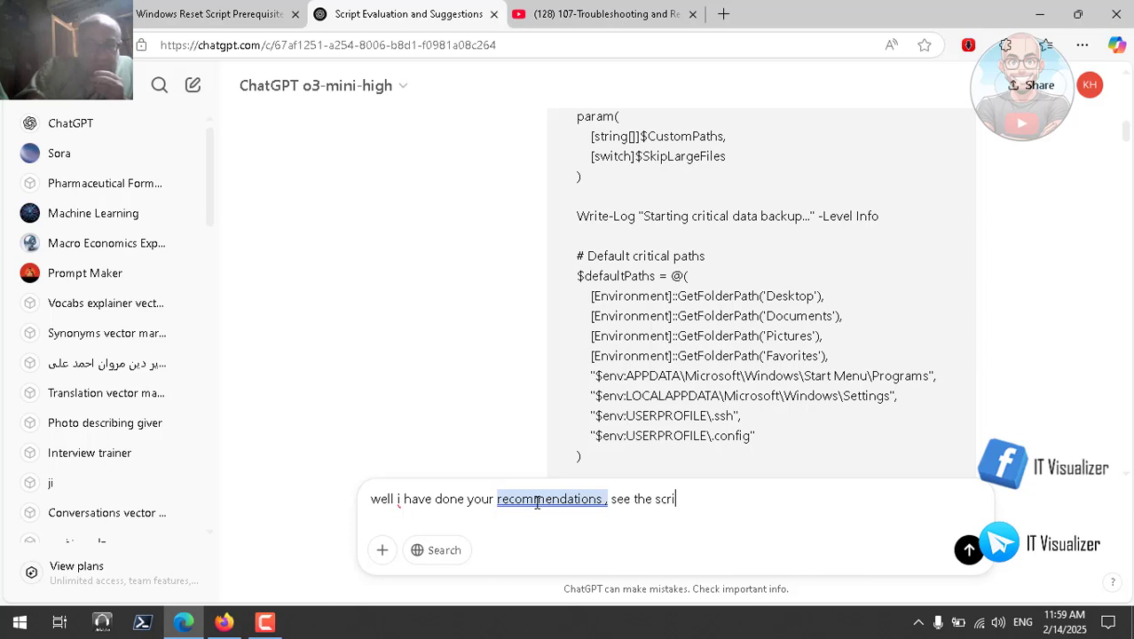
type("pt and evaluate it")
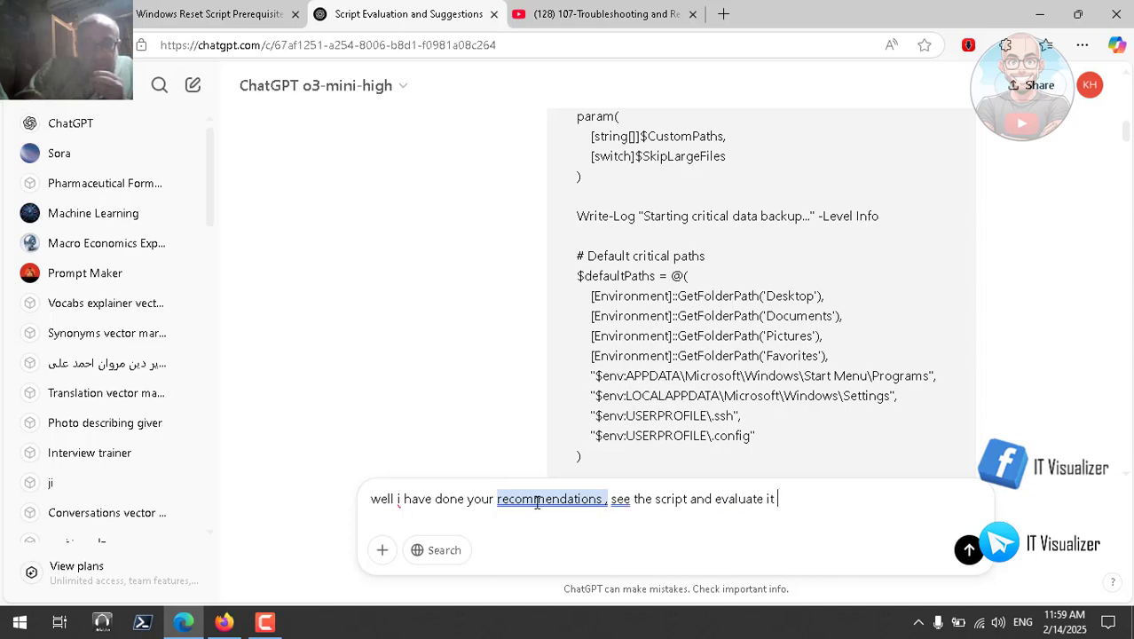
Add the copied final script in quotation marks to the end of the ChatGPT message and send it
type(" \"")
key("ctrl+v")
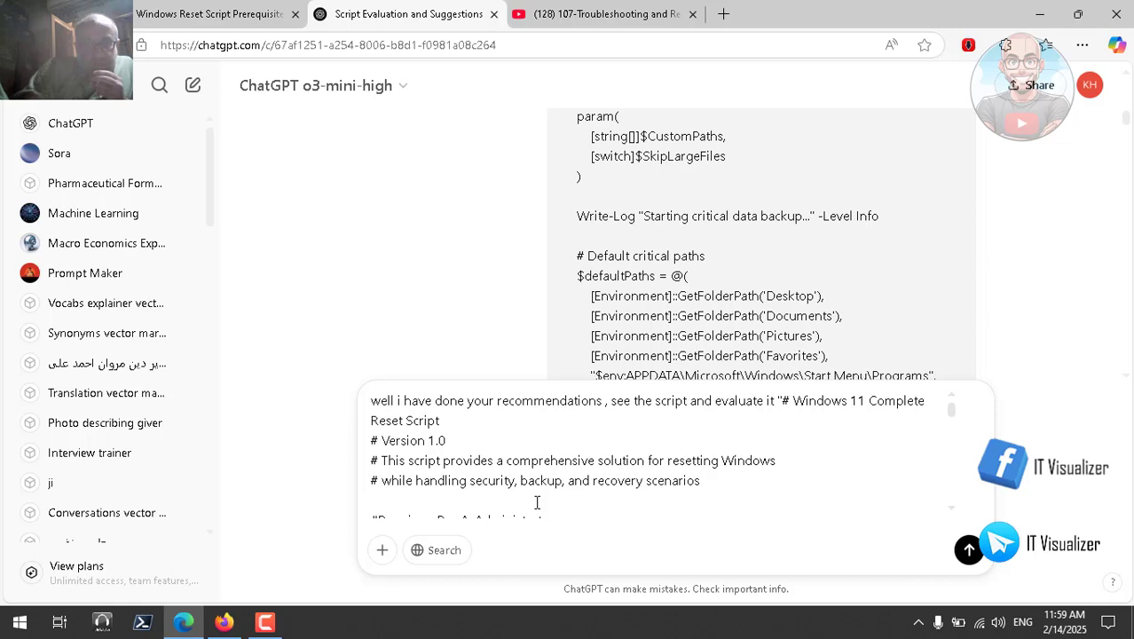
type("\"")
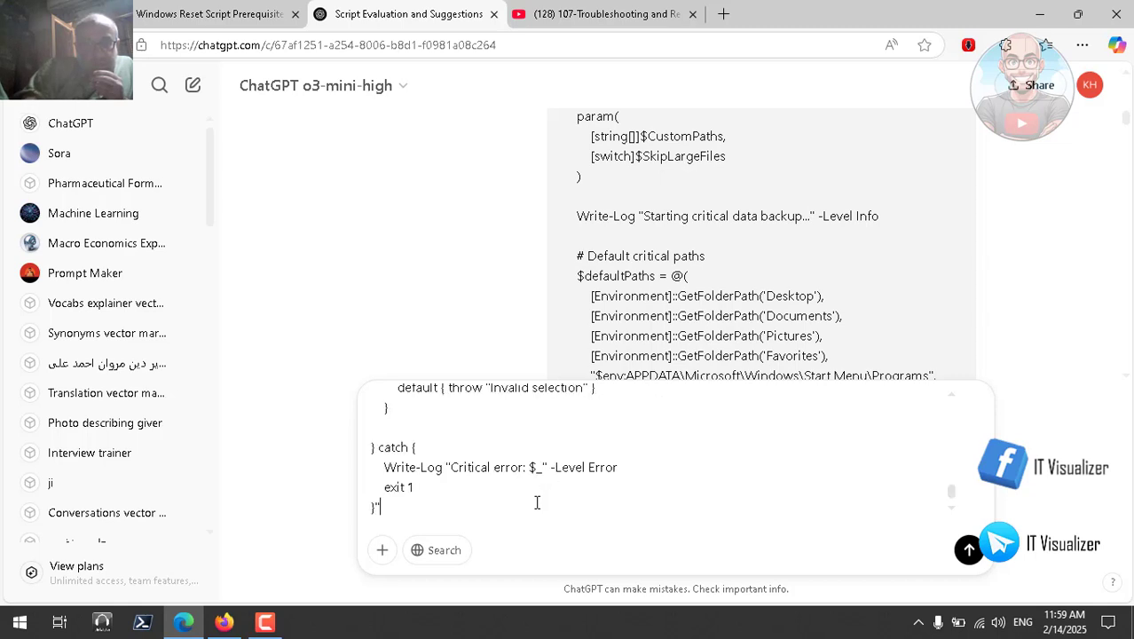
left_click(970, 552)
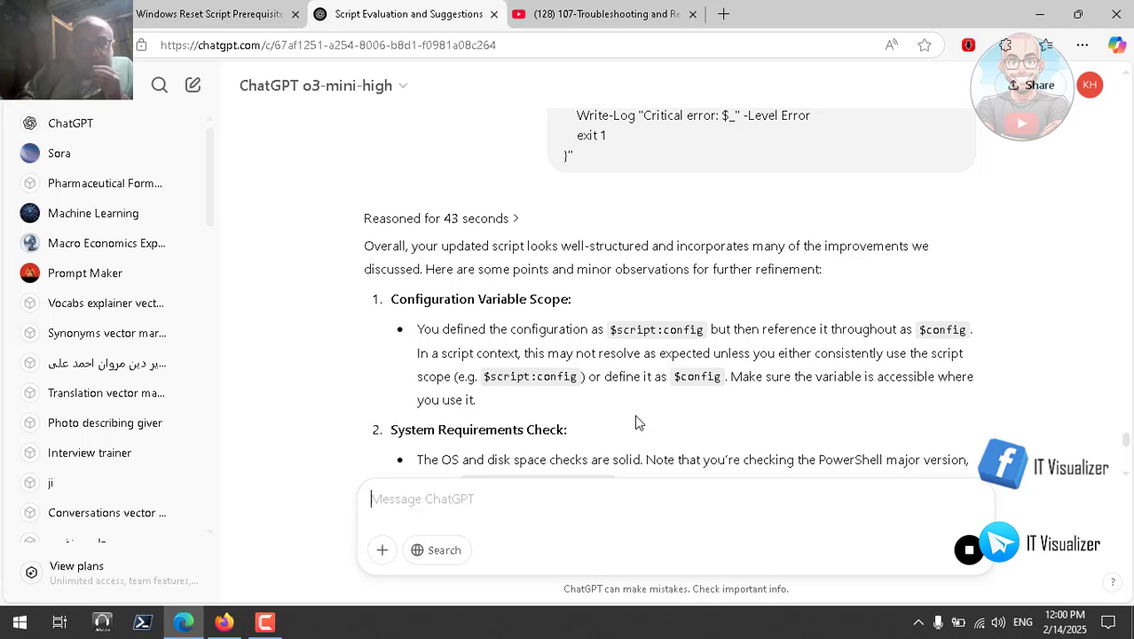
Read ChatGPT's evaluation of the updated script, from Configuration Variable Scope through the Final Recommendation
scroll(594, 404, "down", 2)
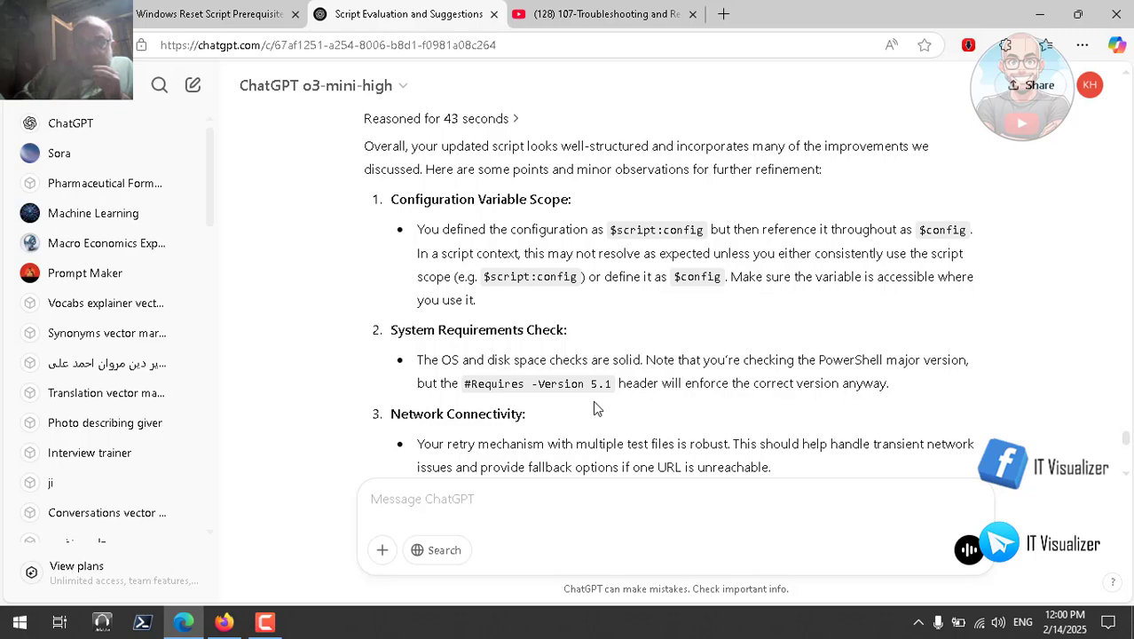
scroll(594, 406, "down", 3)
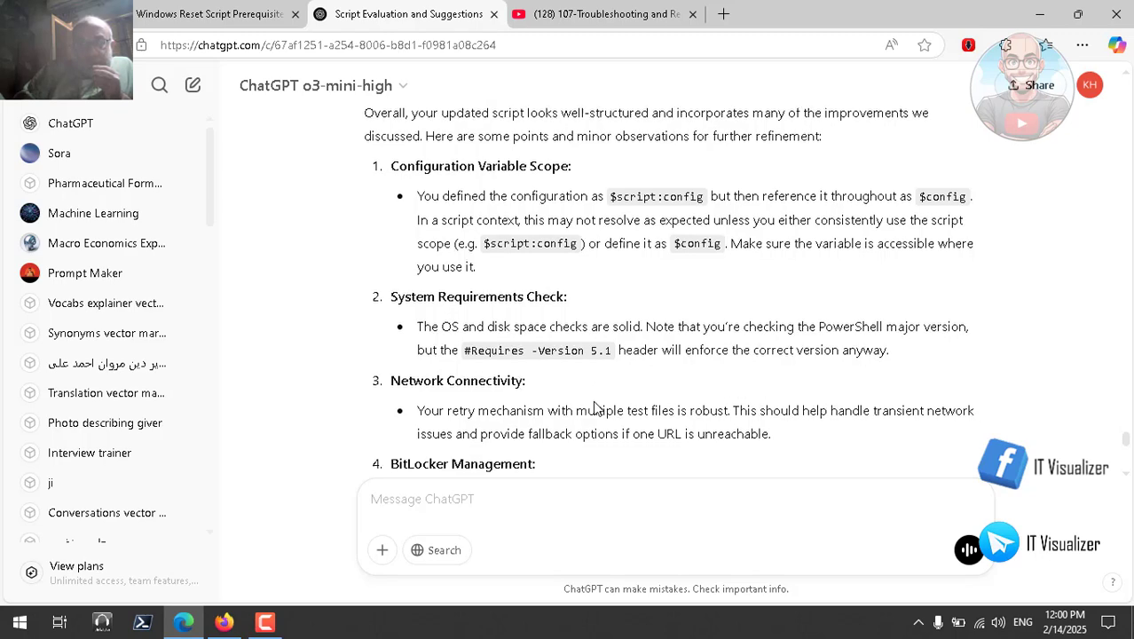
scroll(596, 408, "down", 1)
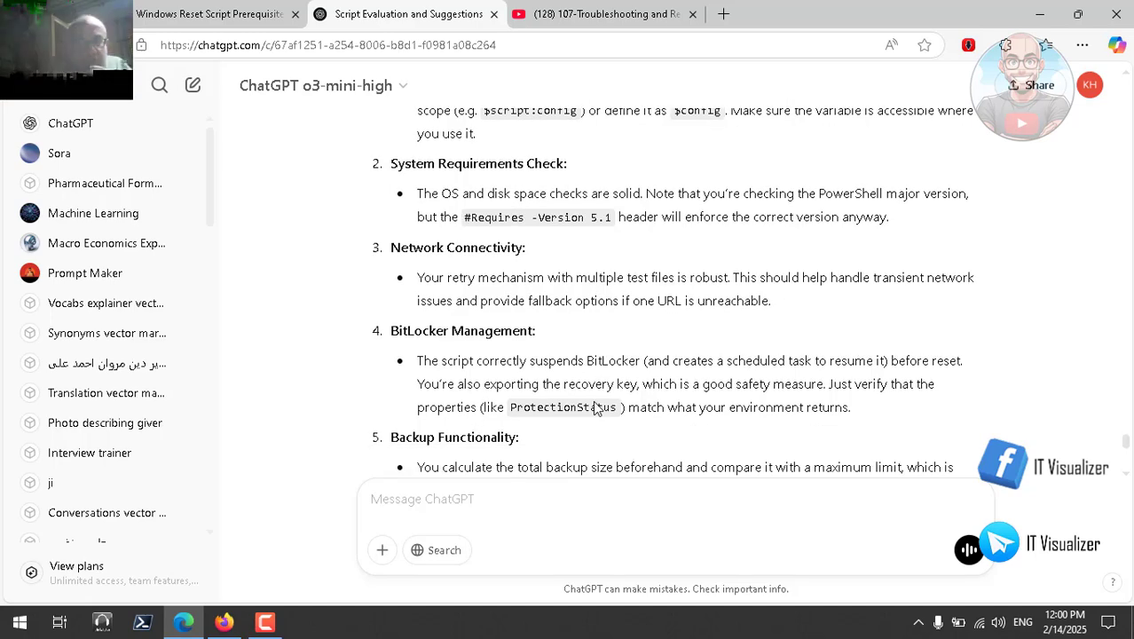
scroll(595, 406, "down", 2)
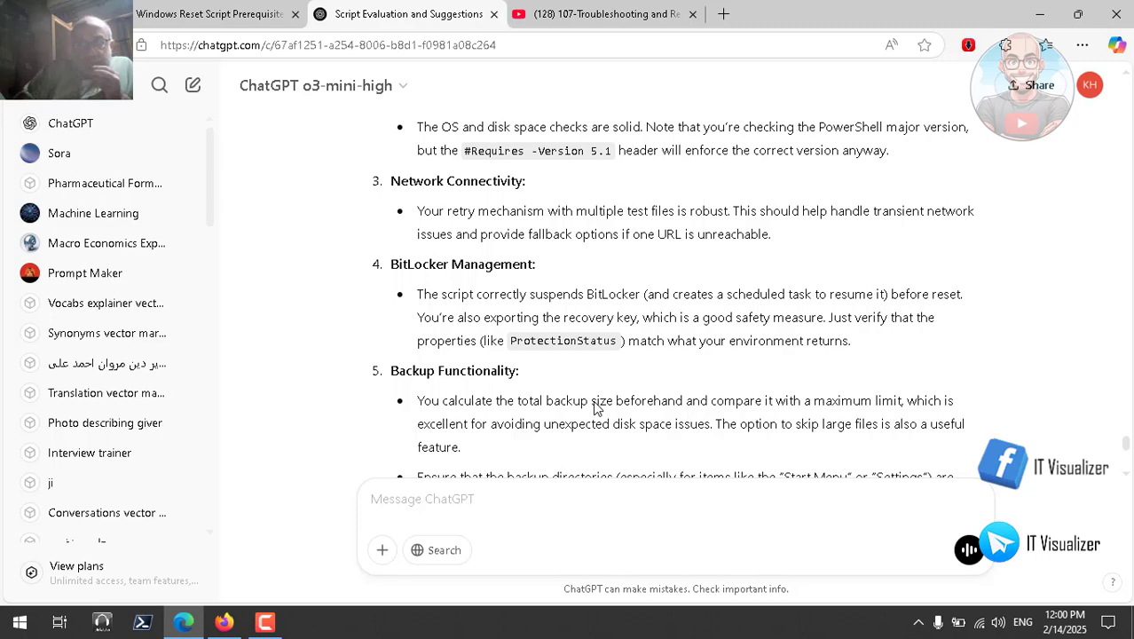
scroll(596, 406, "down", 7)
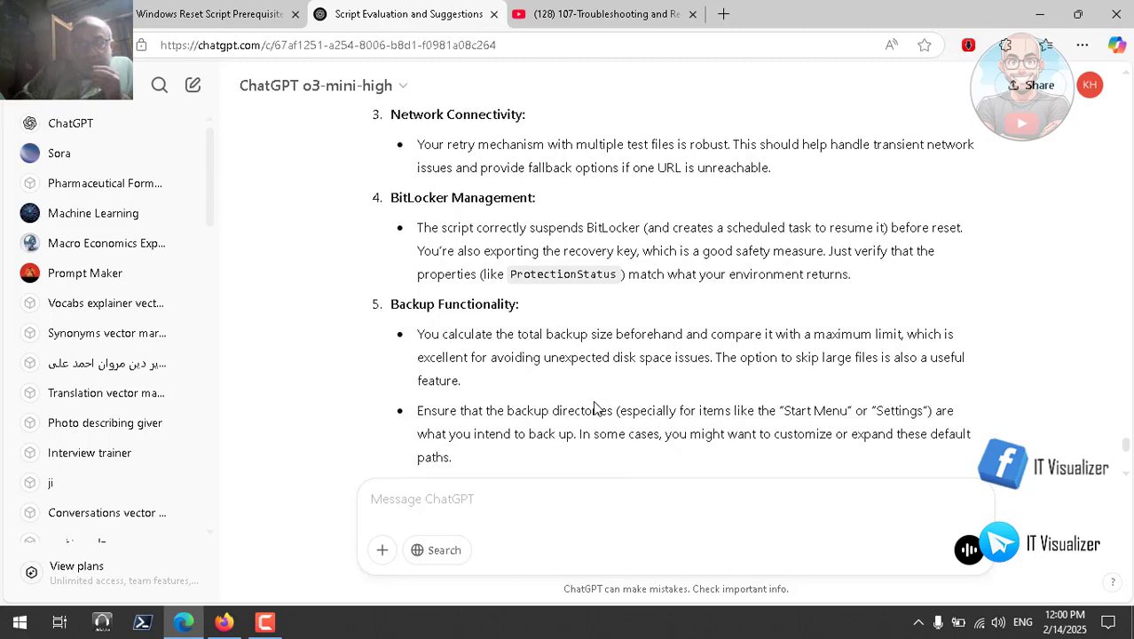
scroll(596, 406, "down", 2)
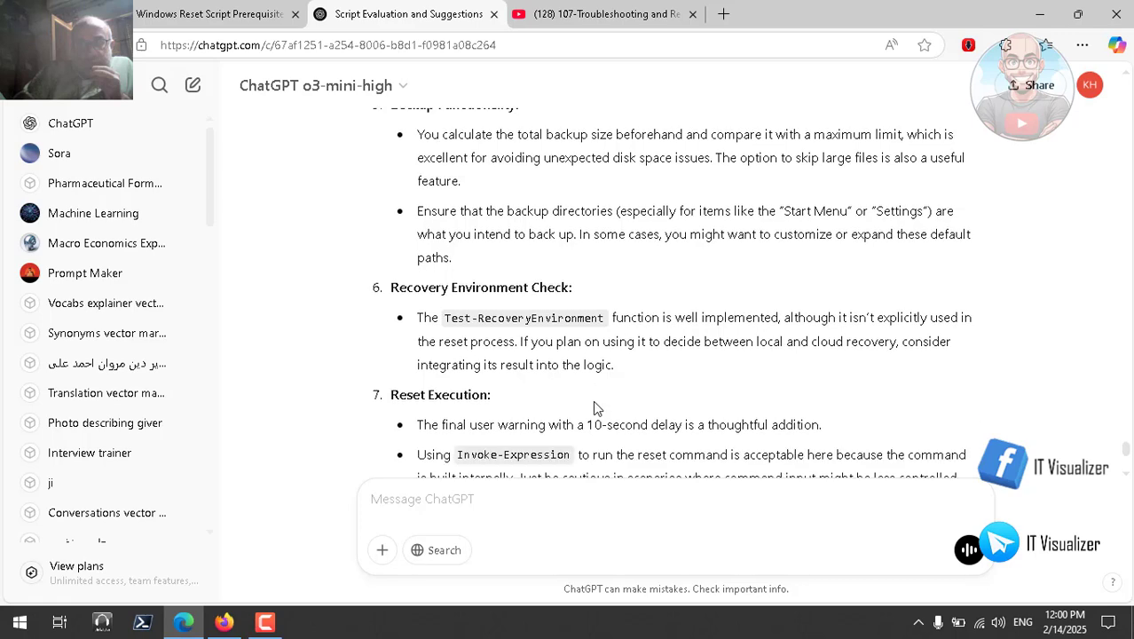
scroll(594, 404, "down", 7)
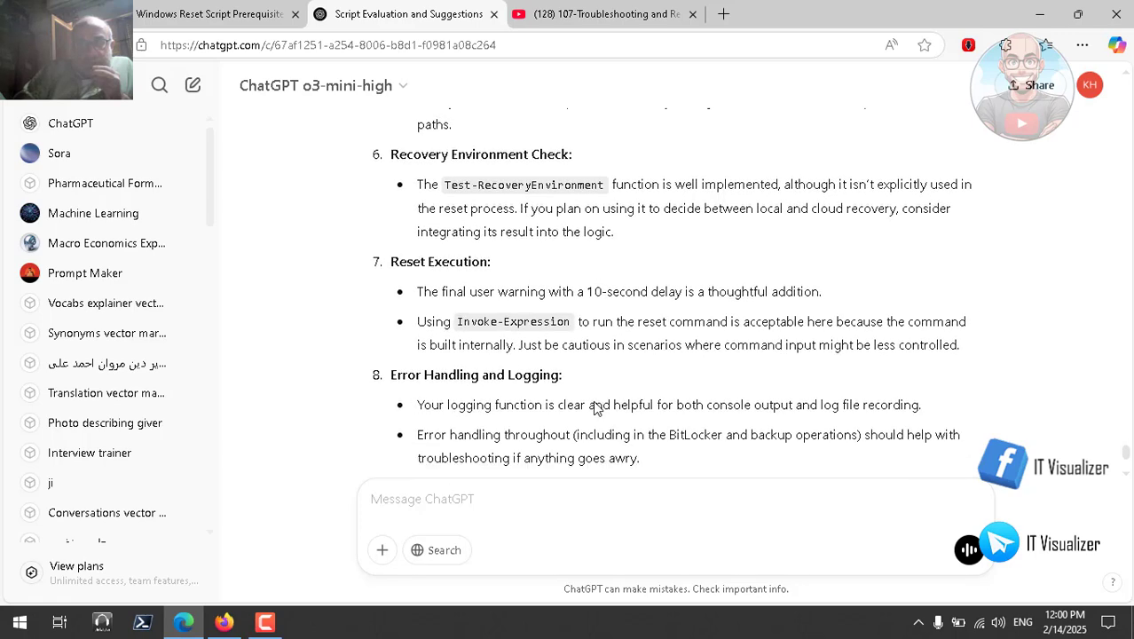
scroll(595, 406, "down", 2)
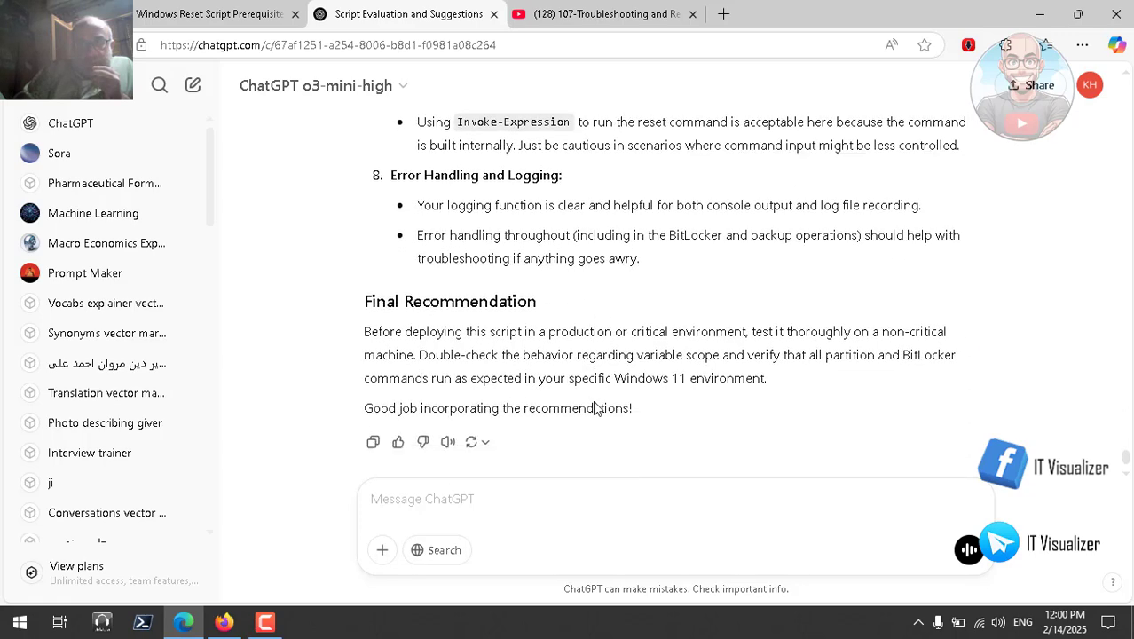
scroll(595, 403, "up", 3)
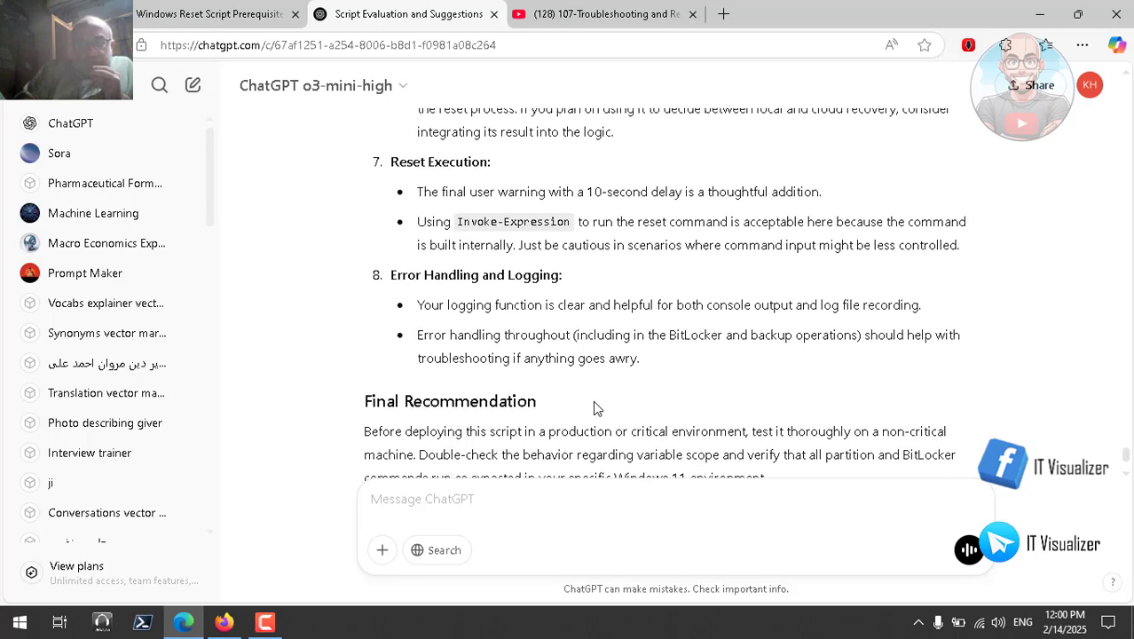
scroll(595, 404, "down", 4)
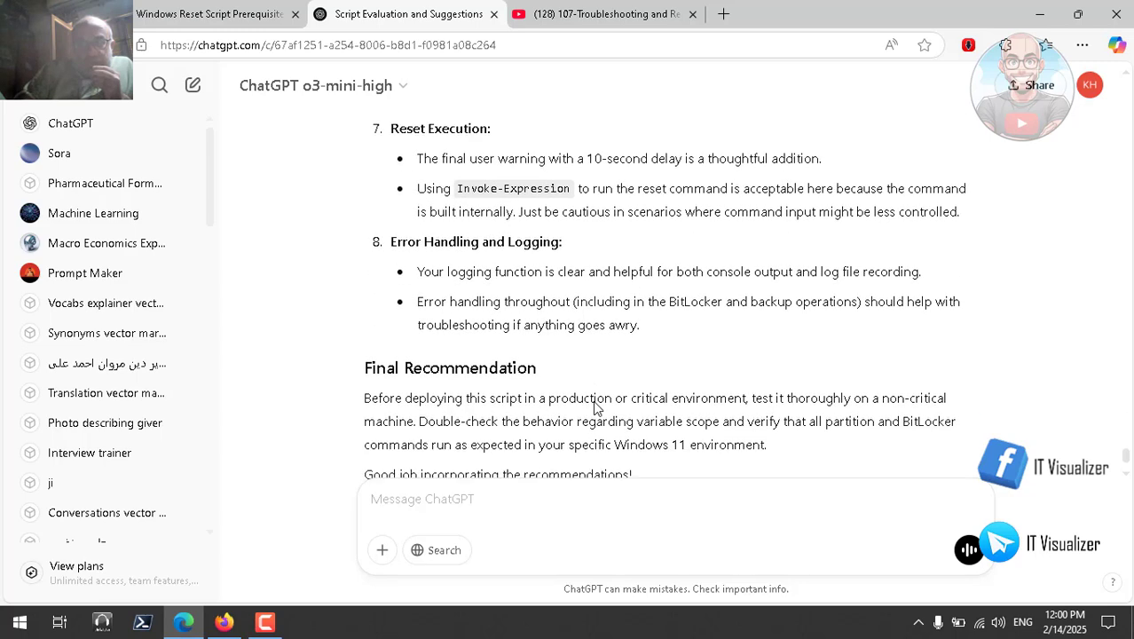
Send ChatGPT the message "apply your recommendations and give me the final script"
left_click(473, 498)
type("appl")
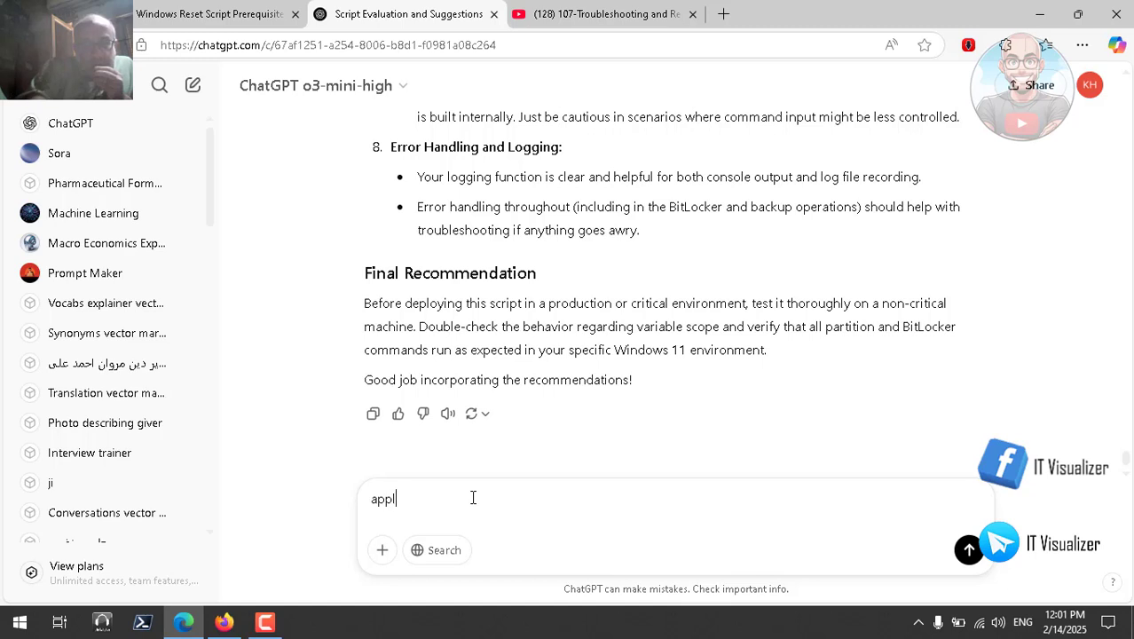
type("y you")
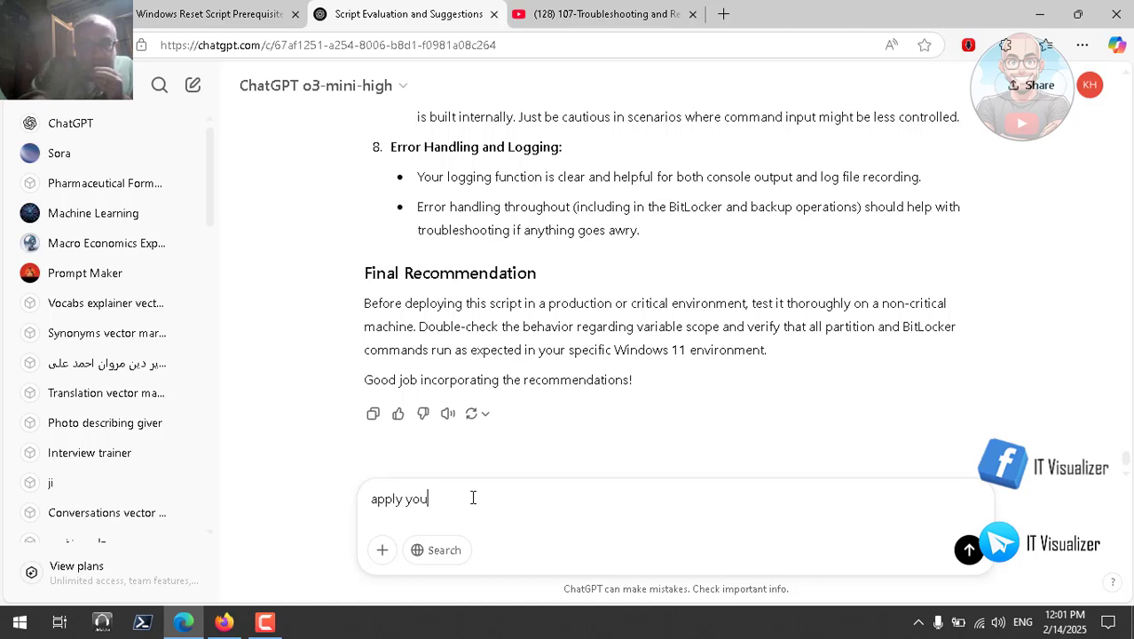
type("r reco")
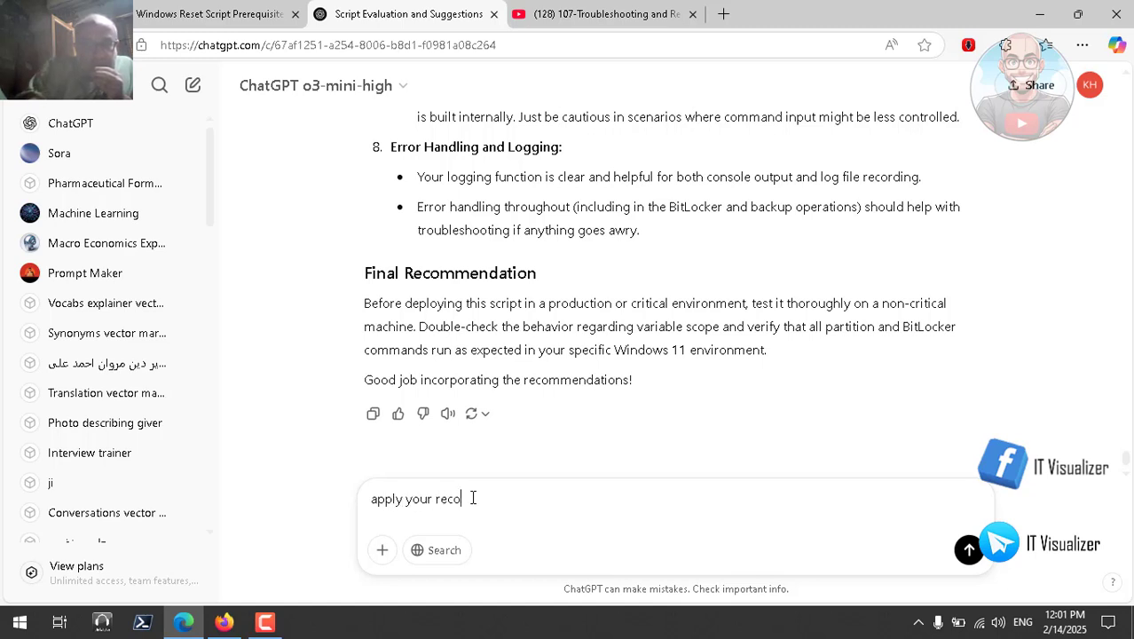
type("mmendations")
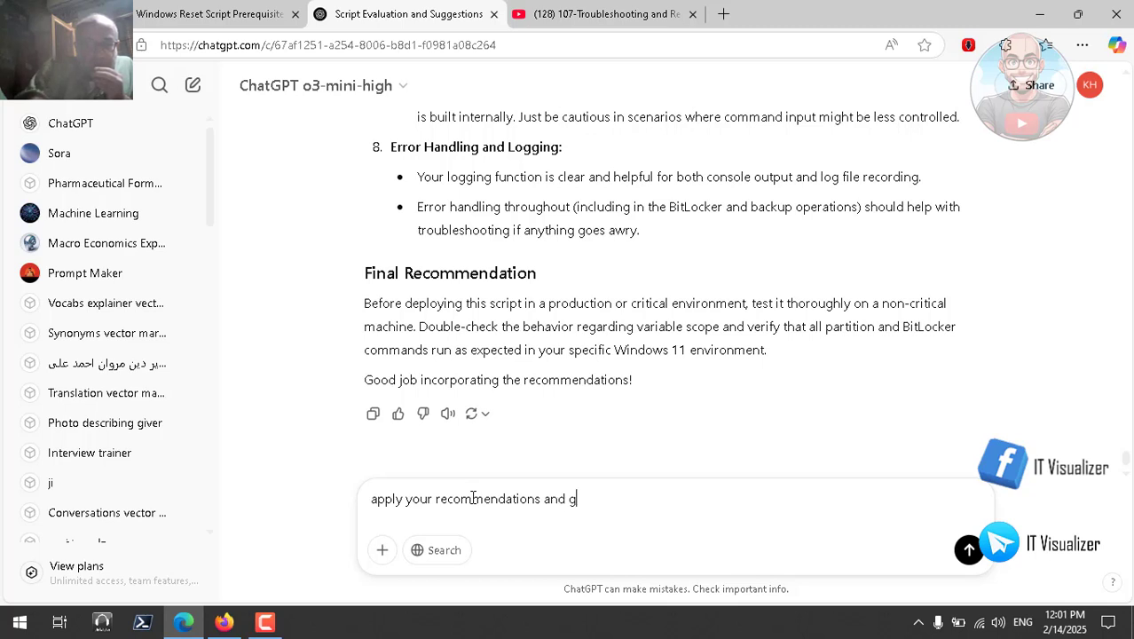
type("and give me")
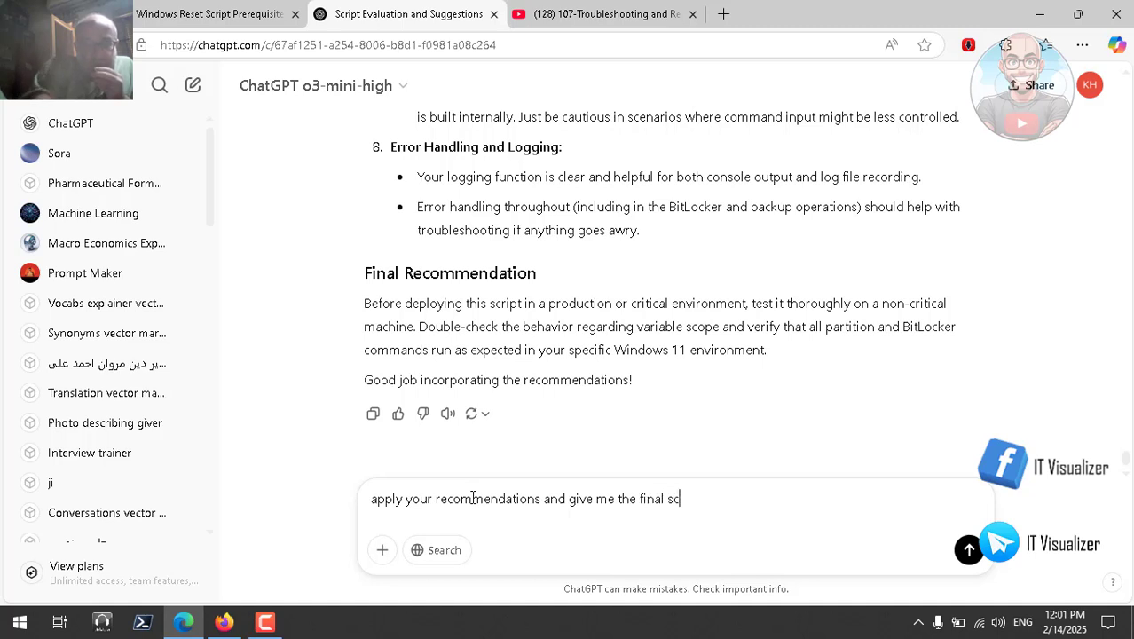
type("the final scrip")
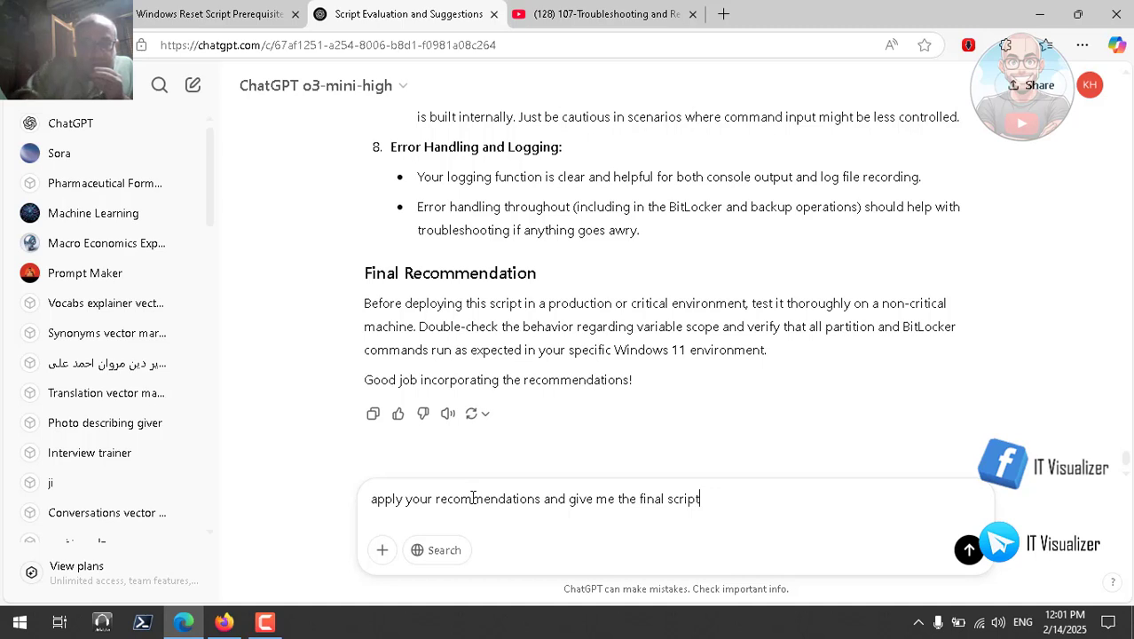
type("t")
key("Return")
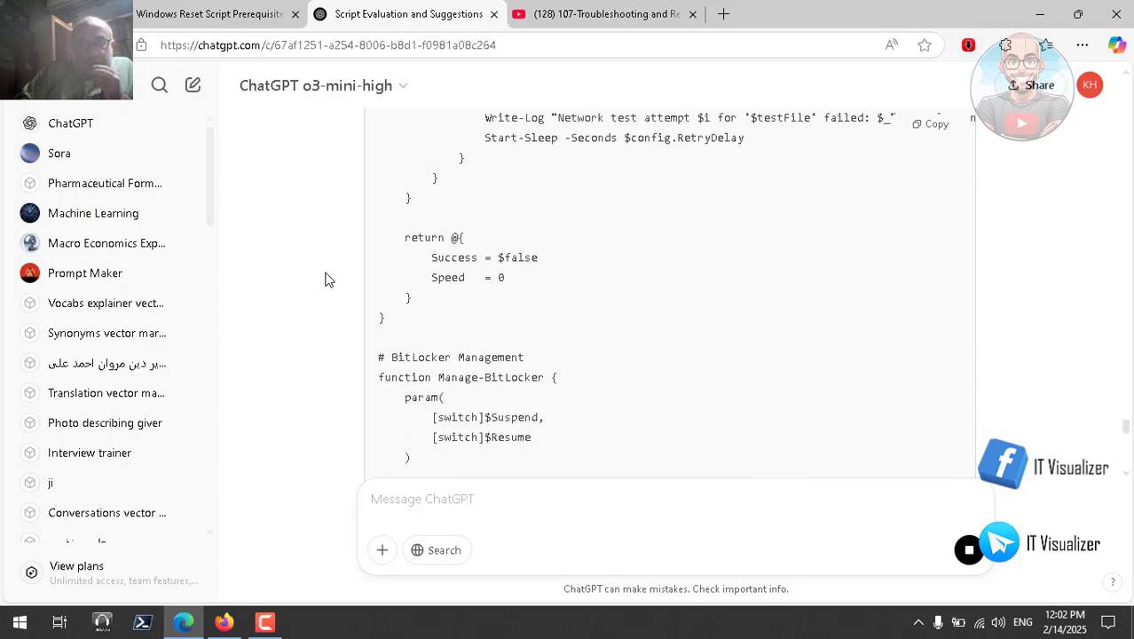
Launch Windows PowerShell ISE as administrator
left_click(14, 626)
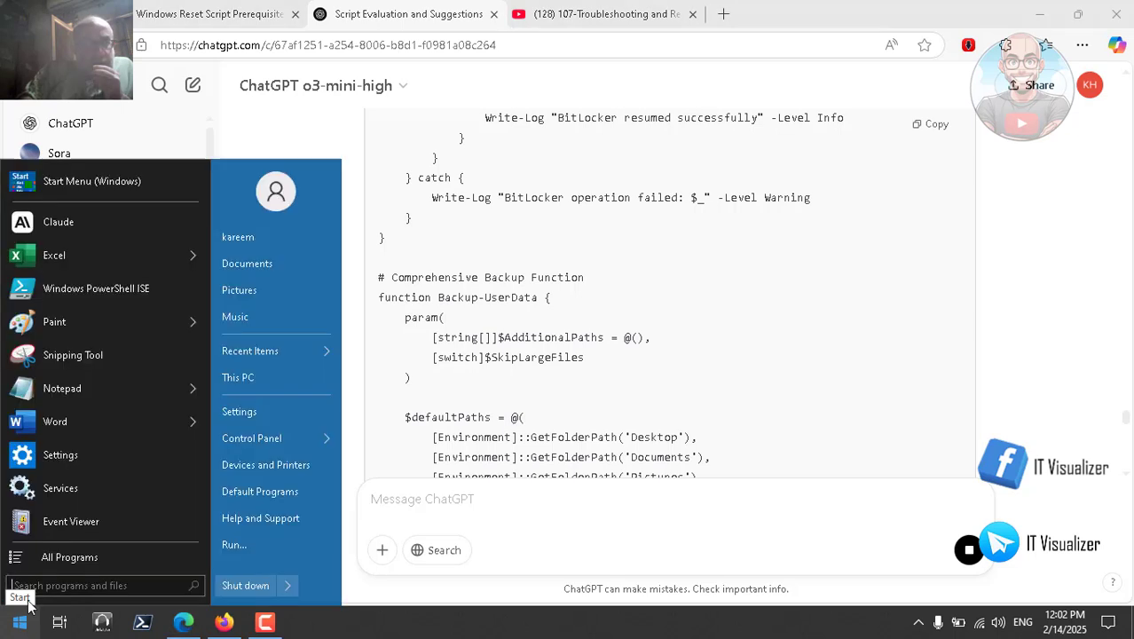
right_click(83, 291)
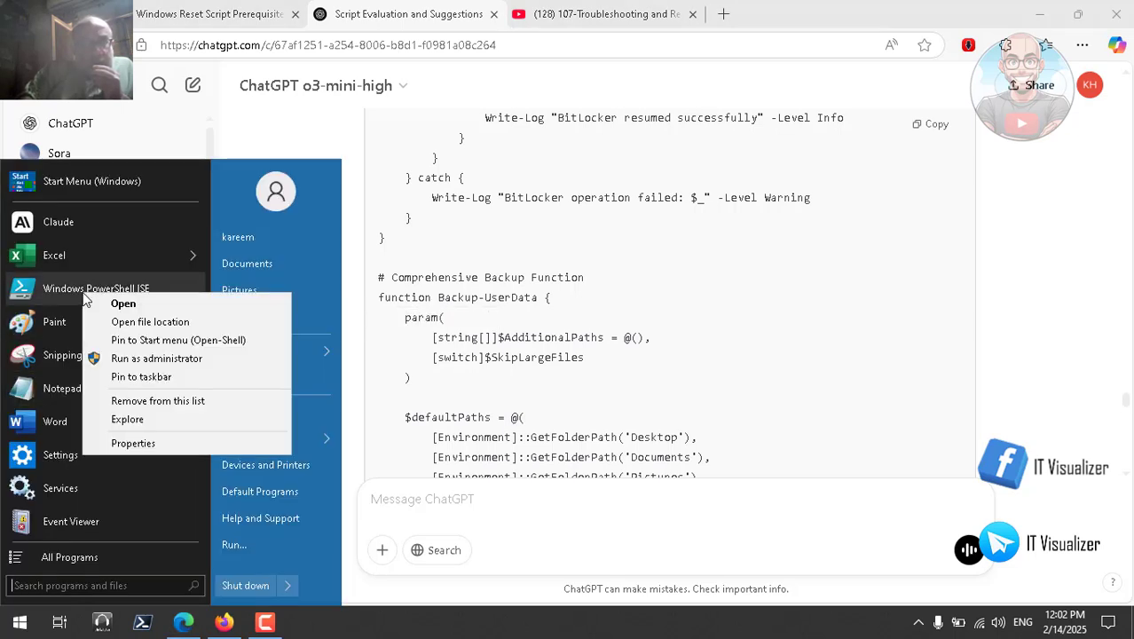
left_click(154, 359)
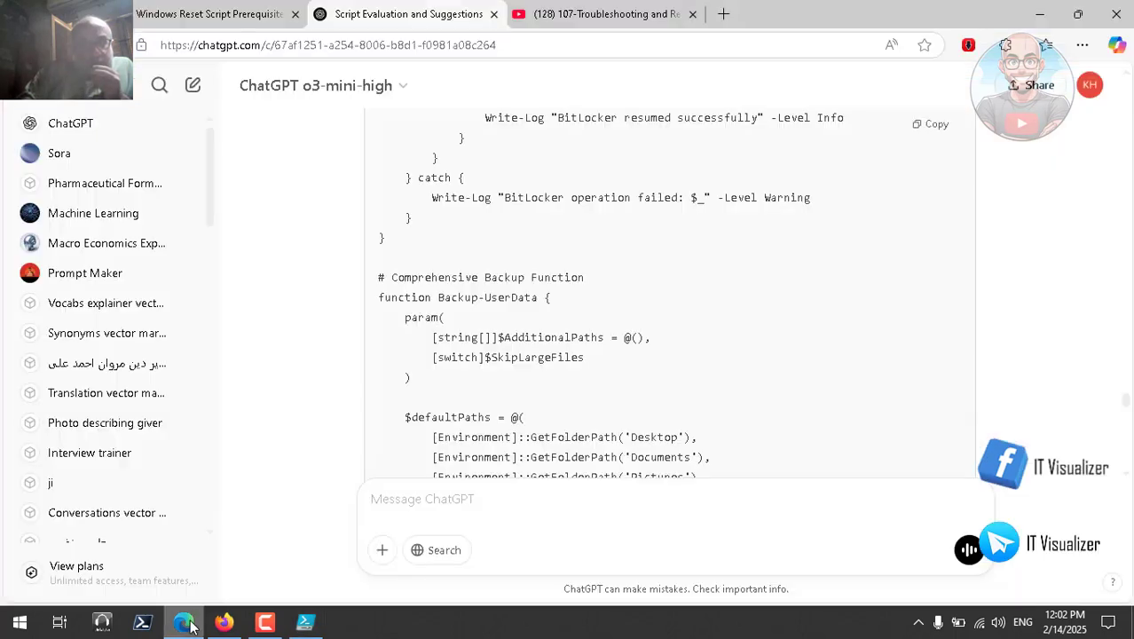
Copy the complete final script from ChatGPT's reply and paste it into the empty script pane of PowerShell ISE
left_click(183, 621)
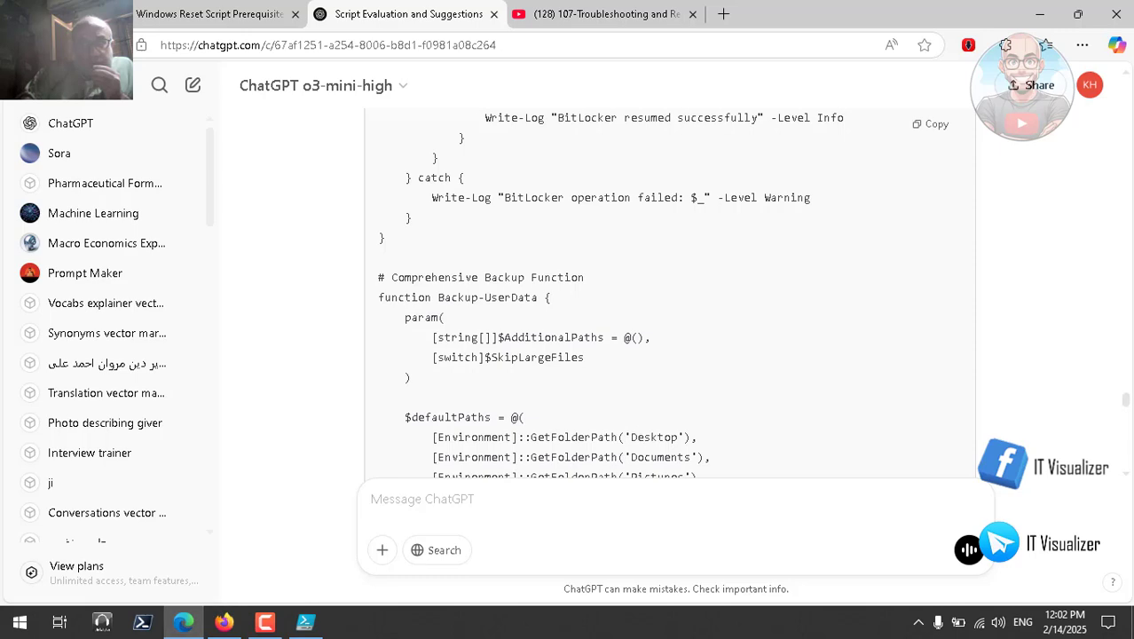
left_click_drag(1126, 405, 1128, 467)
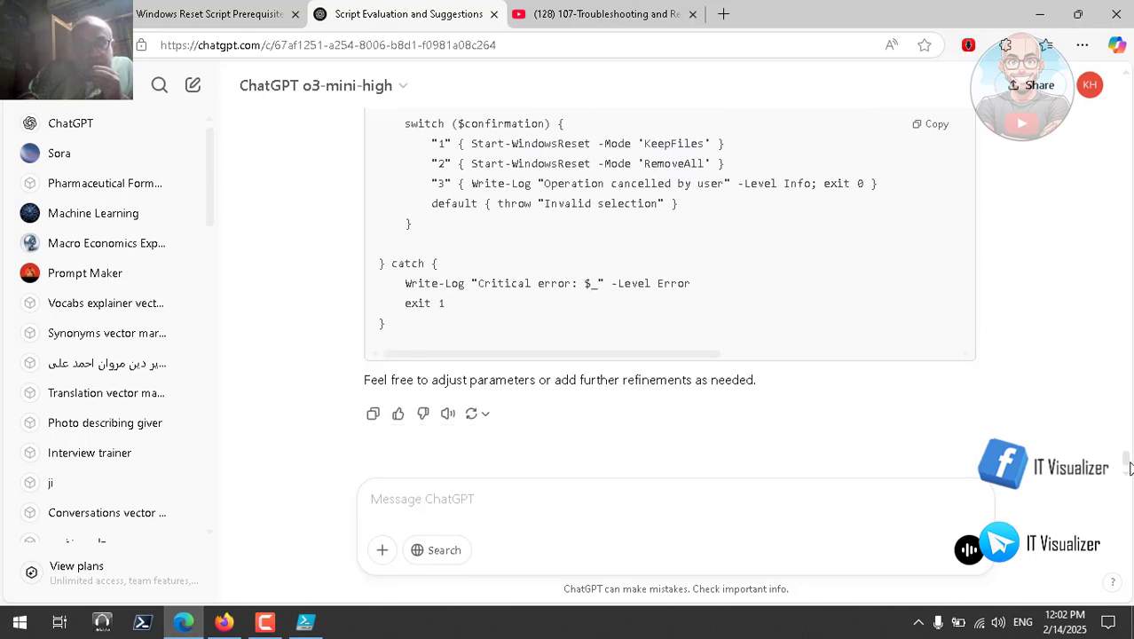
left_click(932, 129)
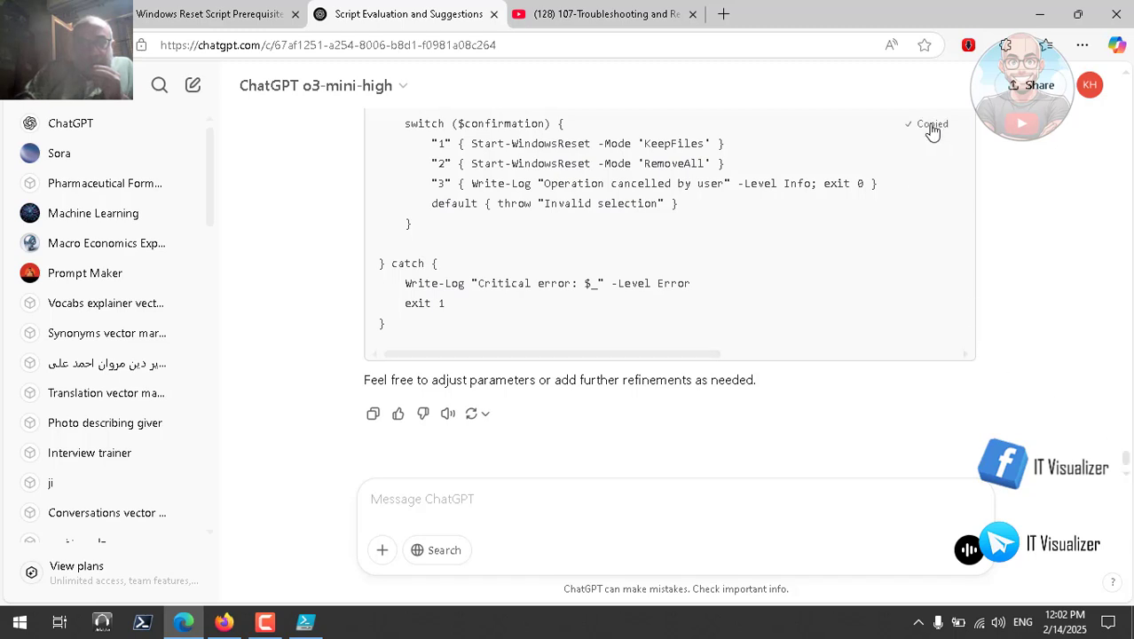
left_click(307, 623)
left_click(639, 178)
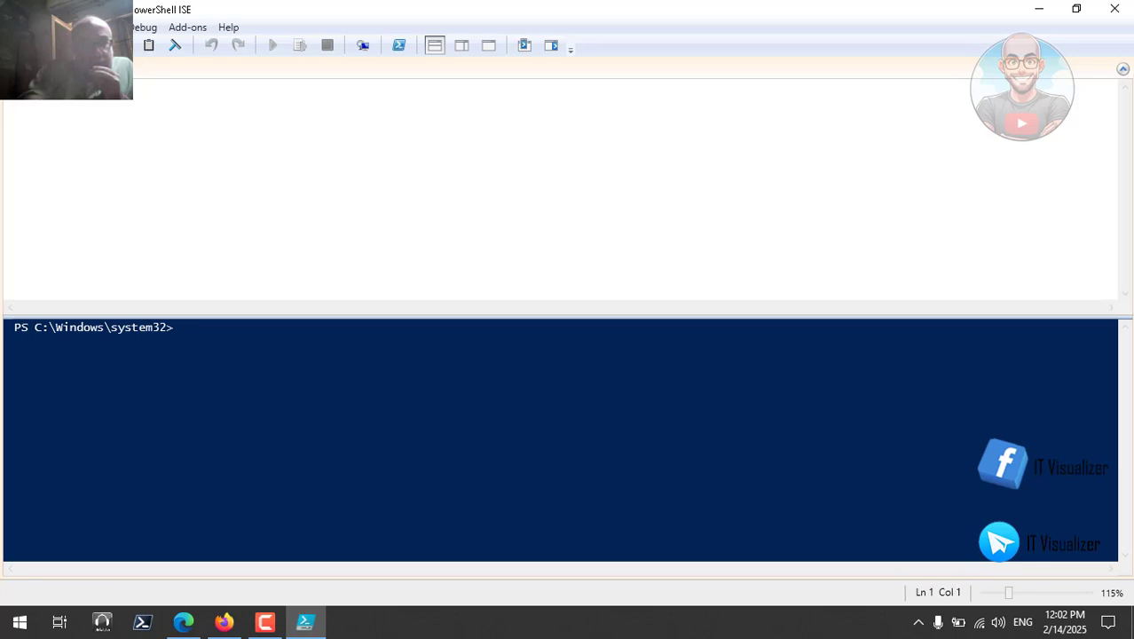
key("ctrl+v")
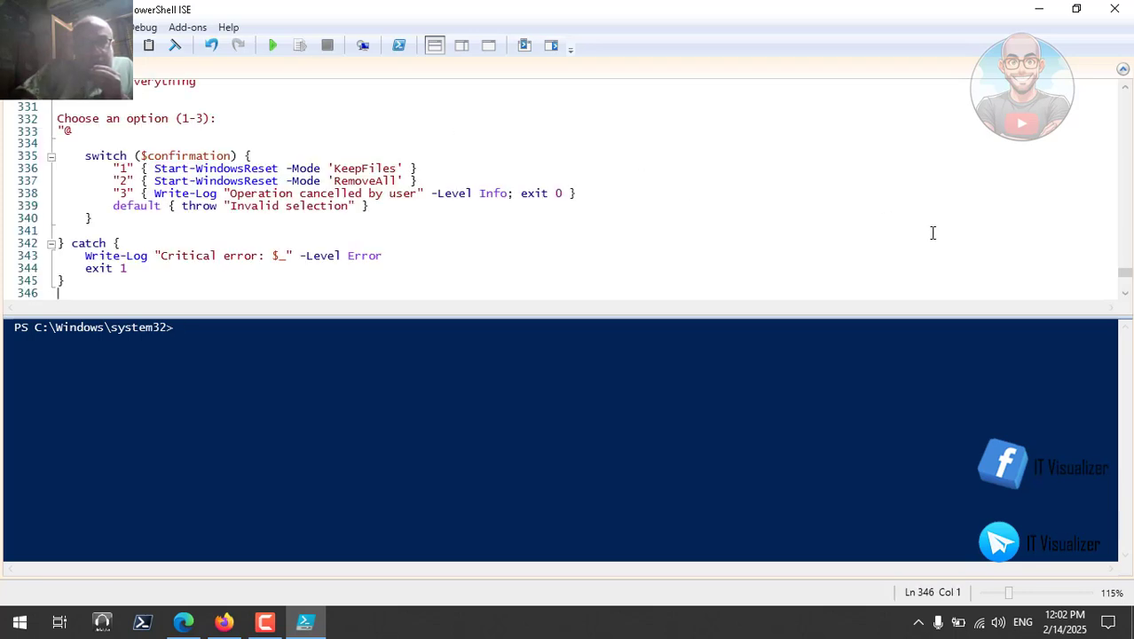
left_click_drag(1127, 278, 1126, 93)
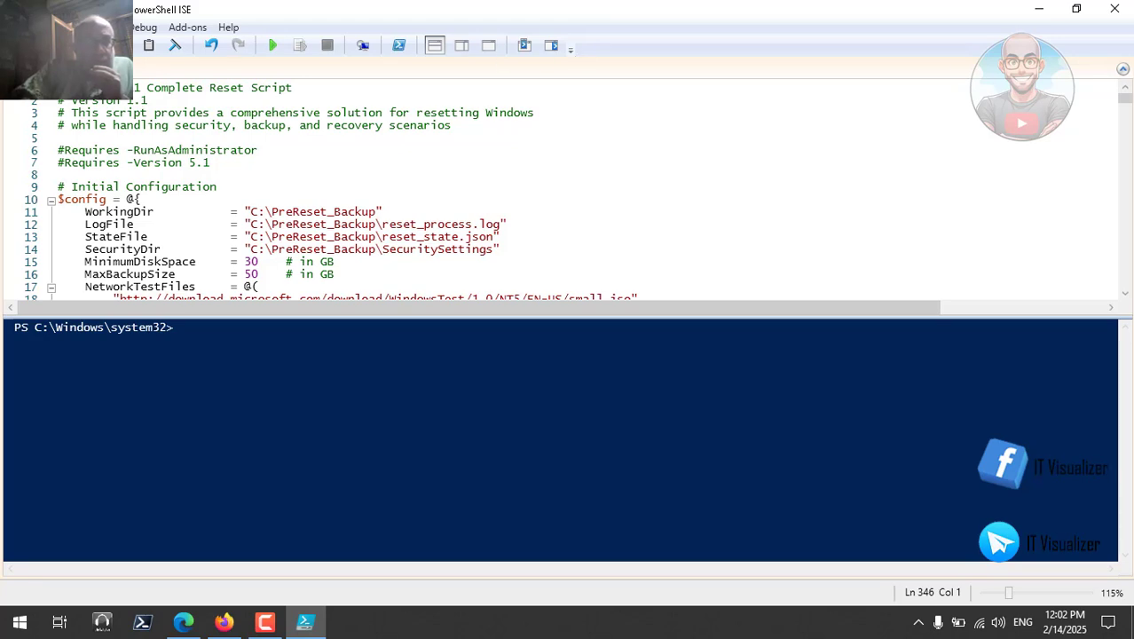
Save the script as windowsreset.ps1 in the The Matrix Lab Final folder, replacing the existing file
left_click(19, 27)
left_click(81, 102)
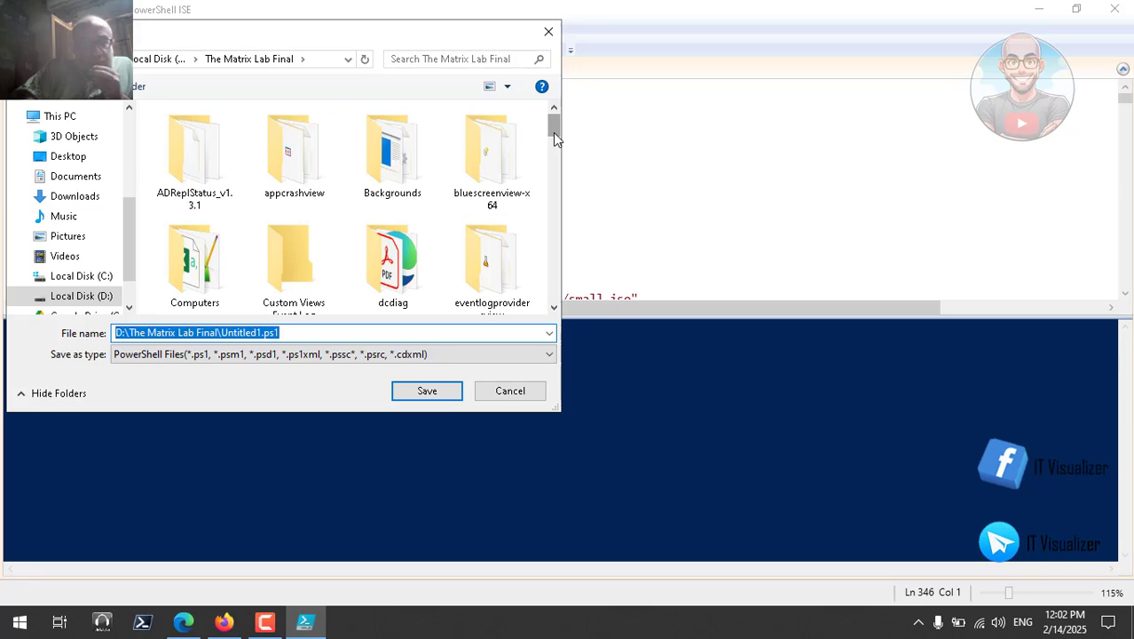
left_click_drag(552, 133, 550, 307)
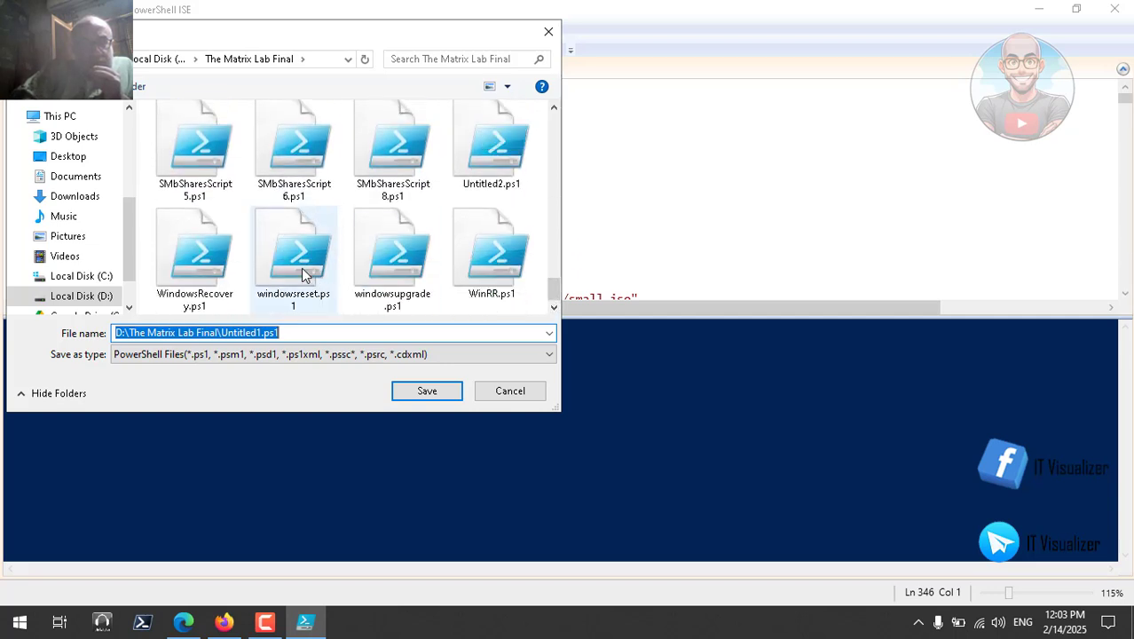
left_click(305, 274)
left_click(431, 393)
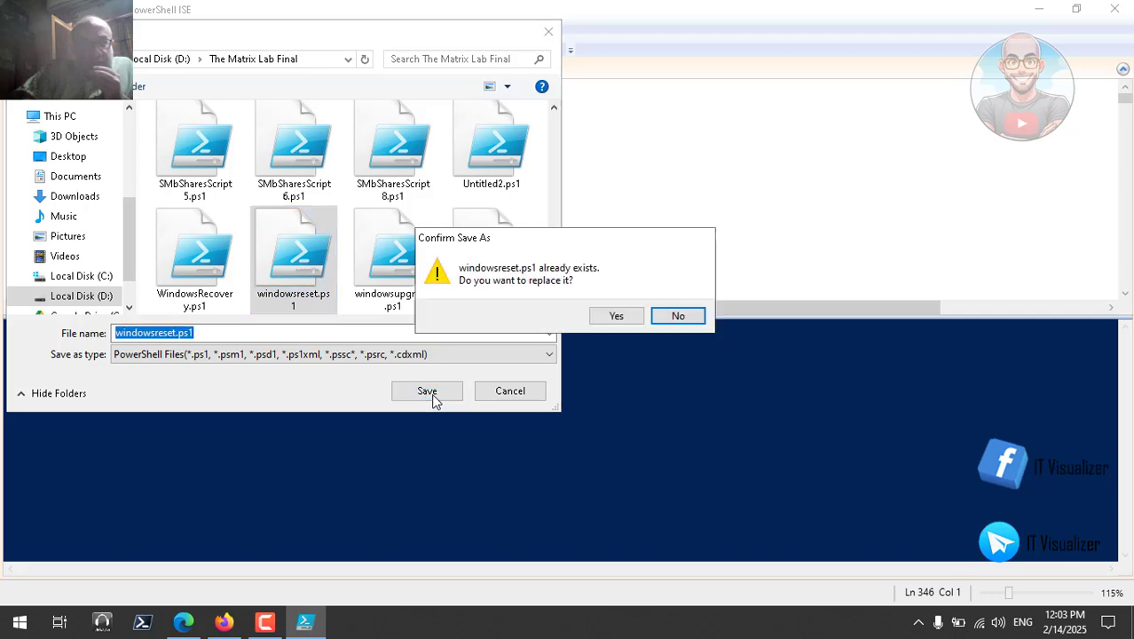
left_click(622, 322)
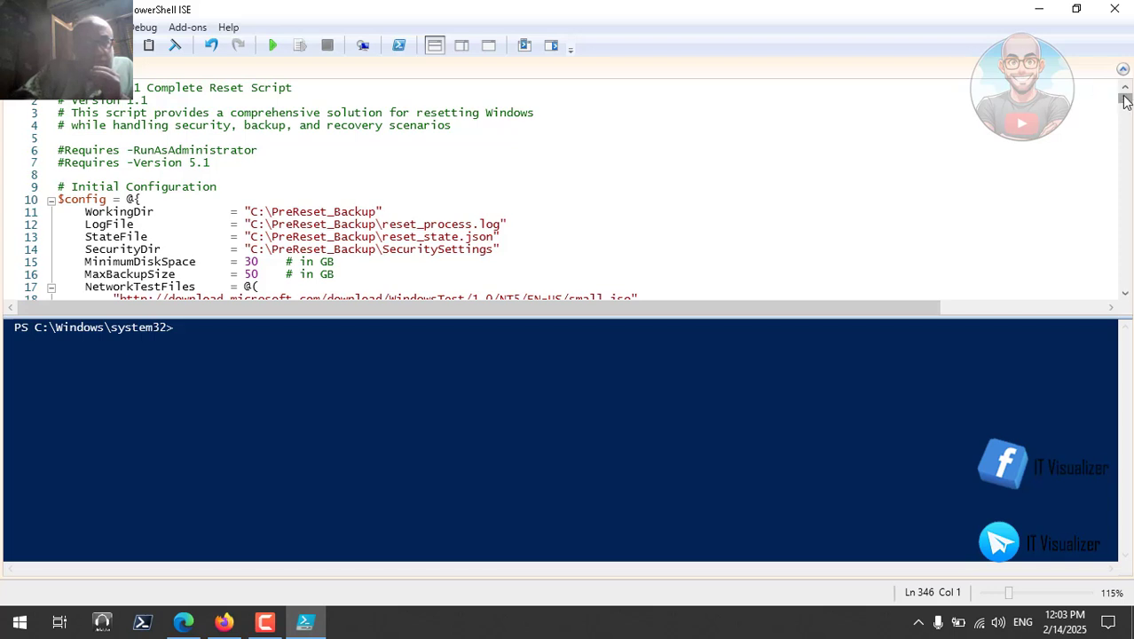
Look over the header and initial configuration of the saved script, and close PowerShell ISE
left_click_drag(1125, 101, 1125, 104)
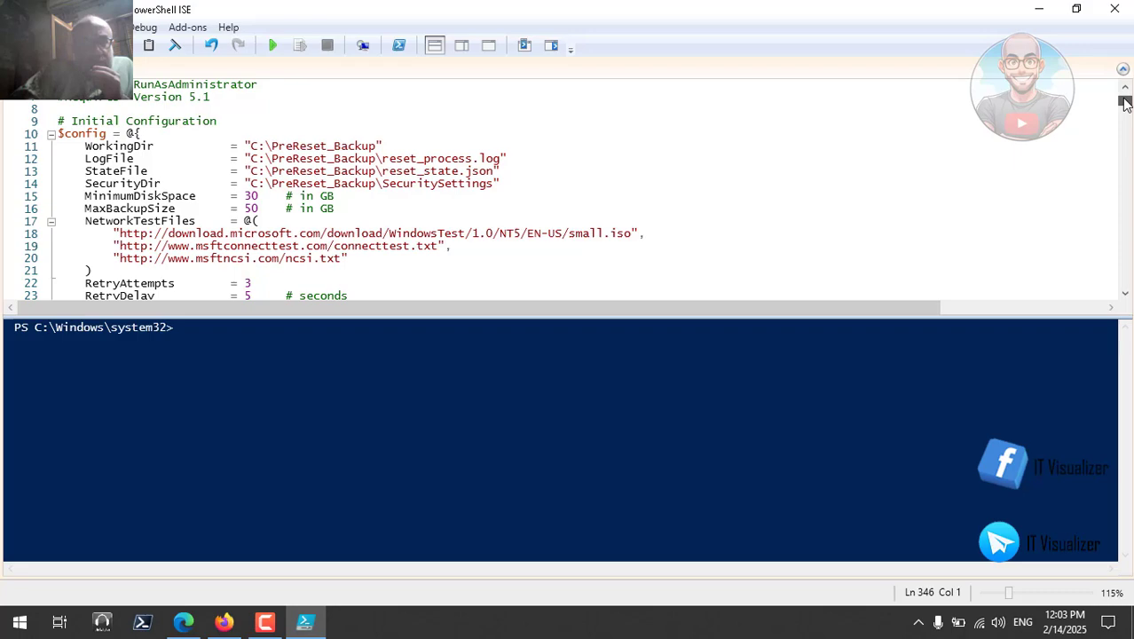
mouse_move(1125, 104)
left_mouse_down()
mouse_move(1124, 277)
mouse_move(1124, 95)
left_mouse_up()
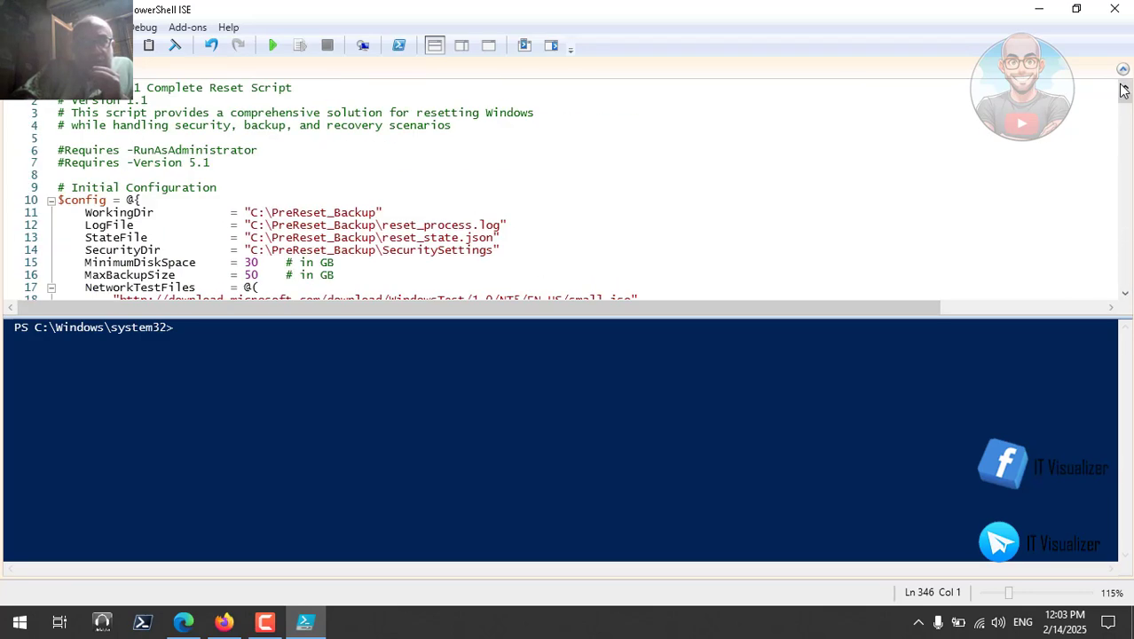
left_click(1114, 9)
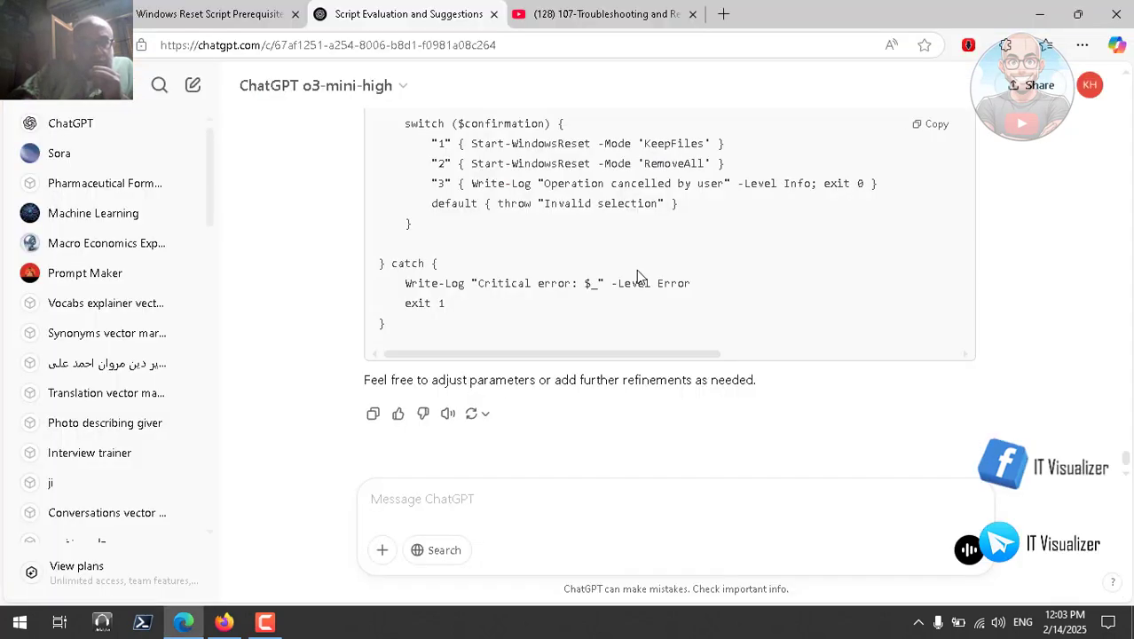
Close the ChatGPT conversation's page in Edge and switch to the Claude chat in Firefox
left_click(494, 14)
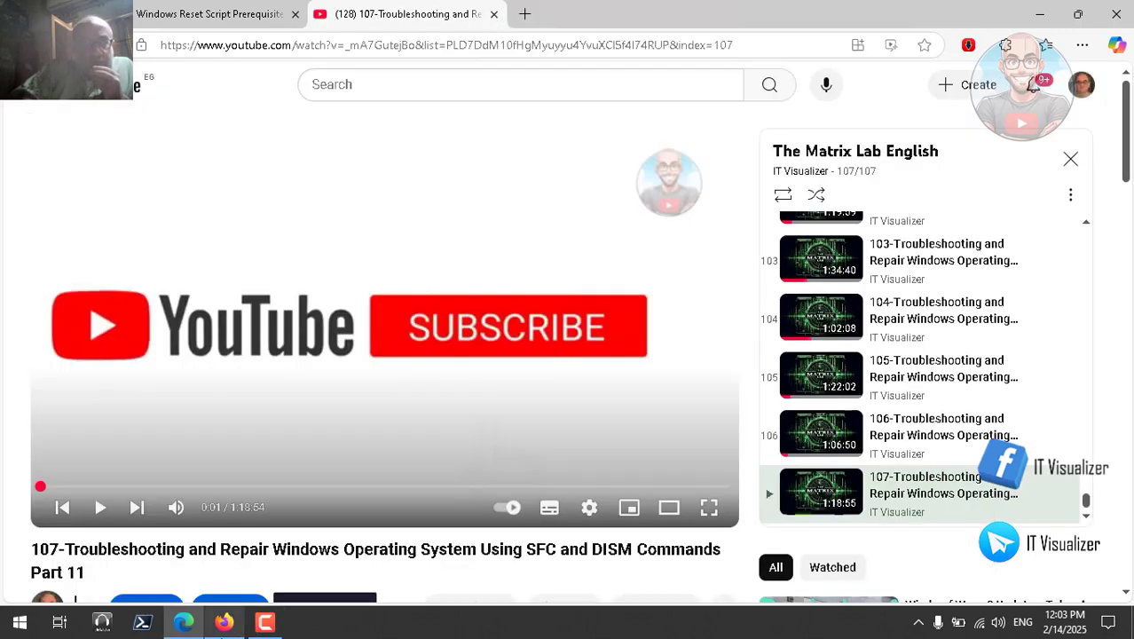
left_click(224, 622)
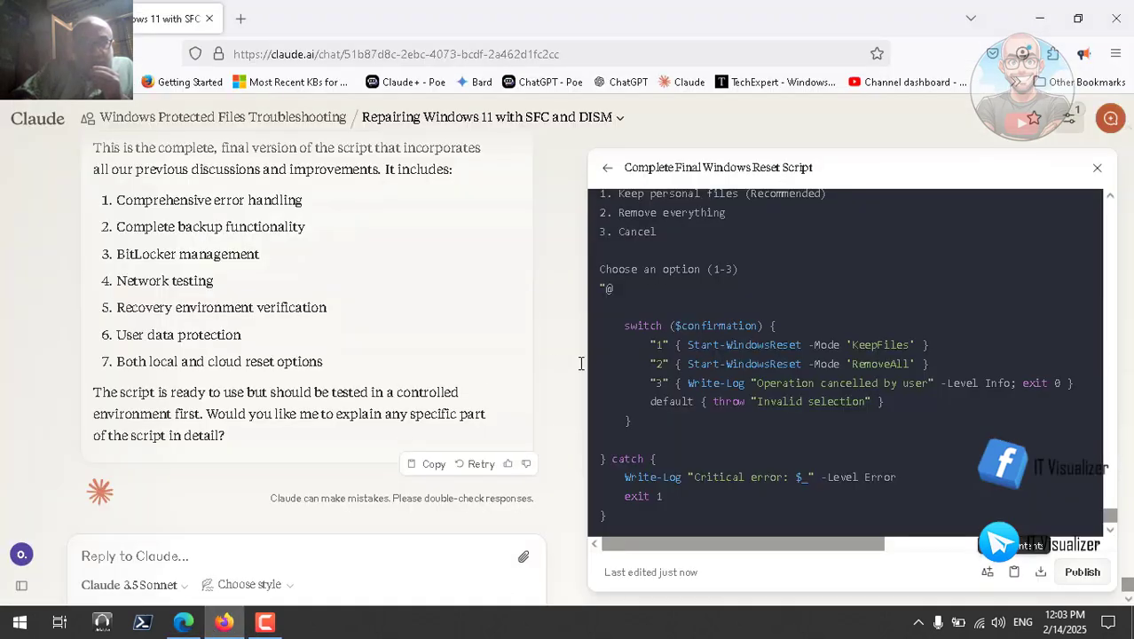